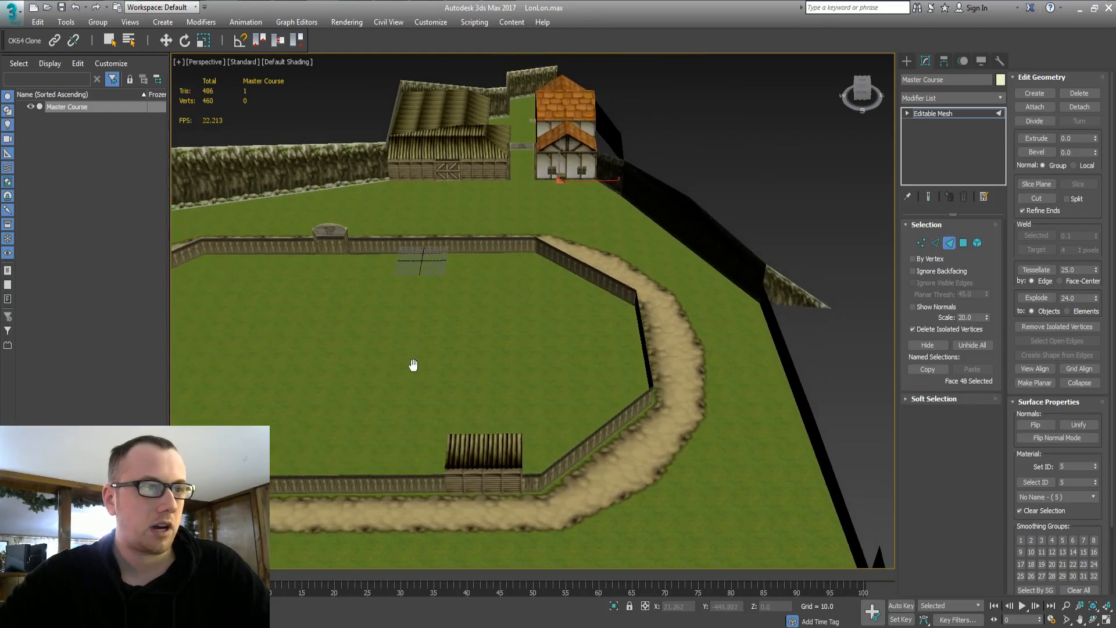
# Turn on edged faces in the perspective view so the course's mesh edges show over its shading
pyautogui.scroll(-2, 416, 363)
pyautogui.click(682, 235)
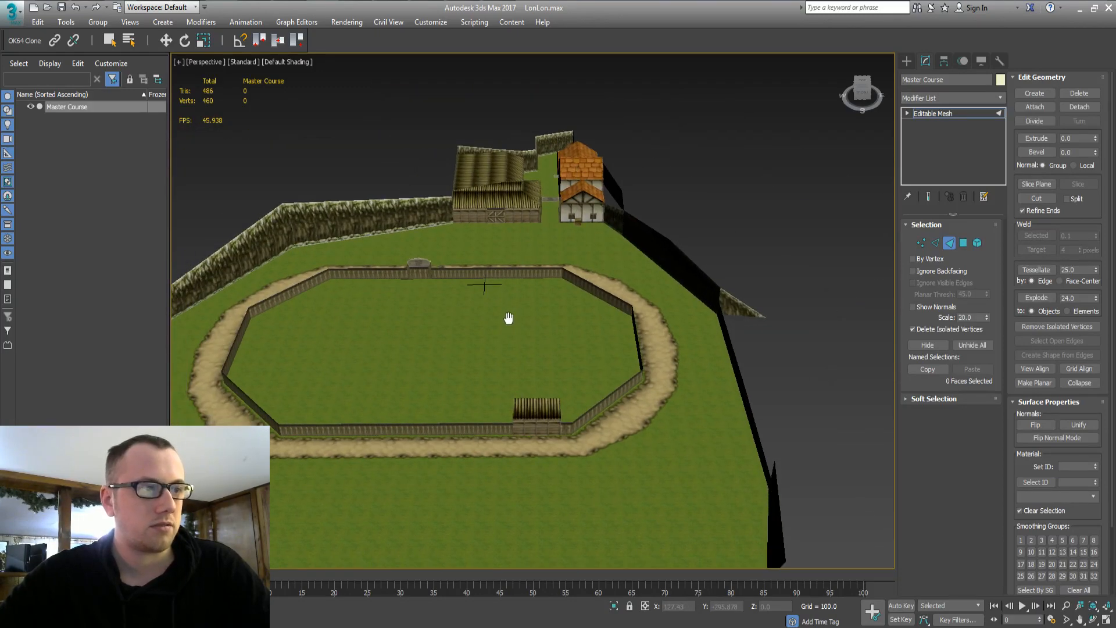
pyautogui.click(415, 297)
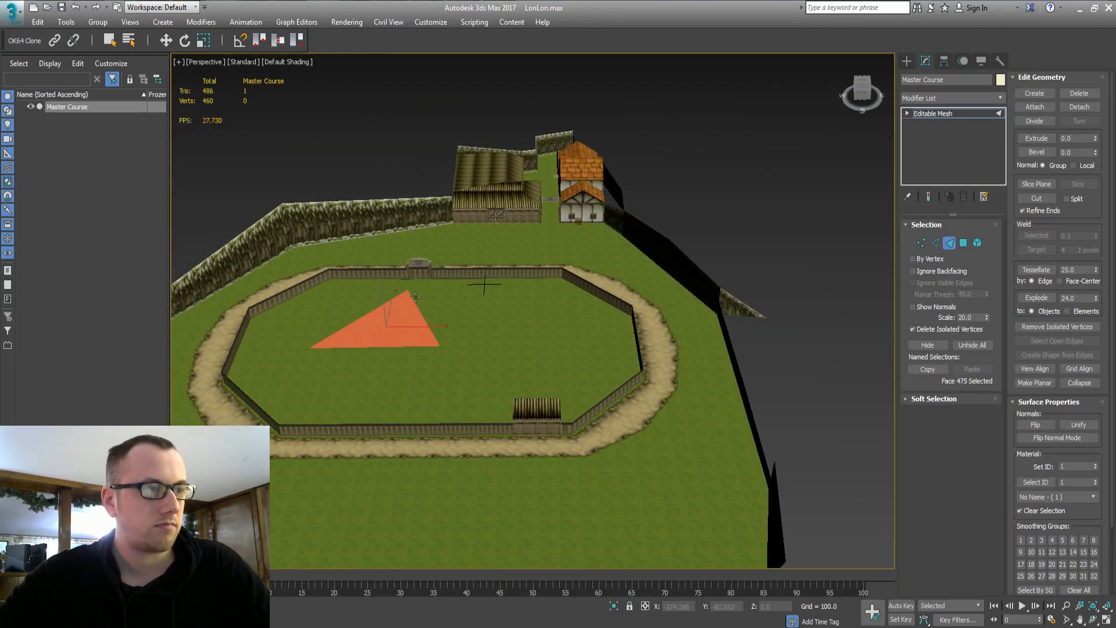
pyautogui.click(305, 62)
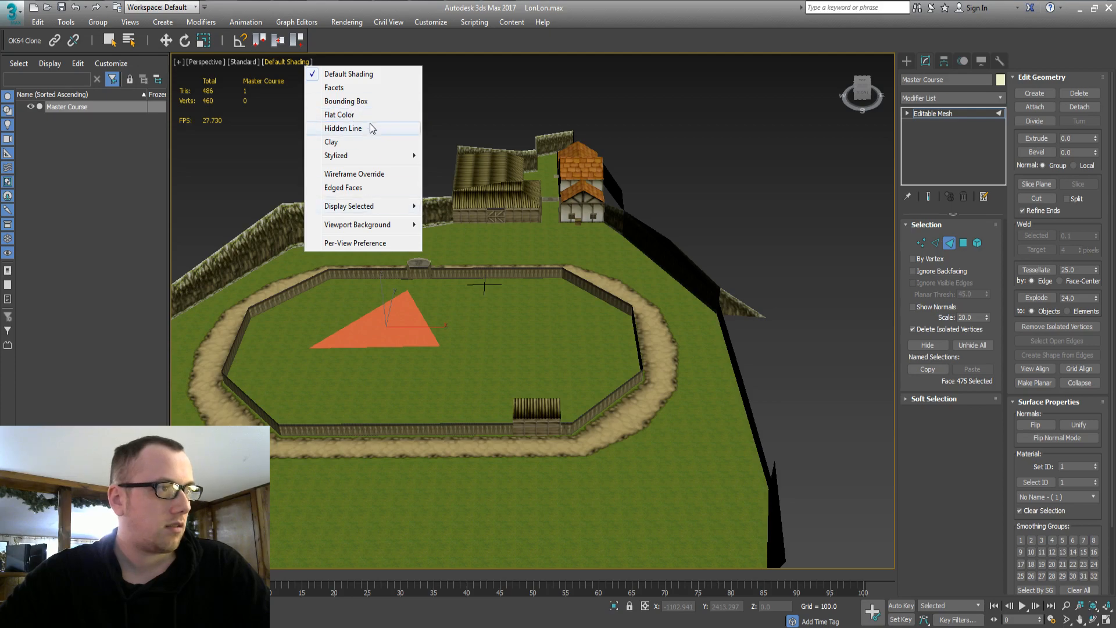
pyautogui.click(375, 188)
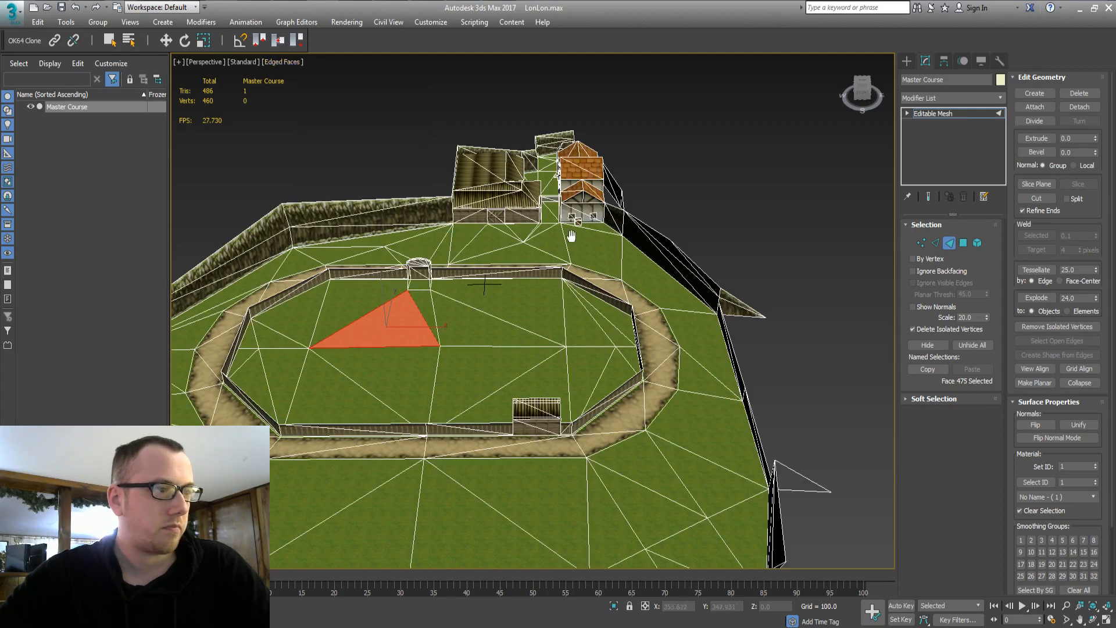
# Select a grass face in the infield and add a UVW Map modifier with Box mapping
pyautogui.moveTo(570, 237); pyautogui.dragTo(642, 197, button='middle')
pyautogui.hotkey('ctrl', 'd')
pyautogui.keyDown('alt'); pyautogui.moveTo(646, 273); pyautogui.dragTo(531, 307, button='middle'); pyautogui.keyUp('alt')
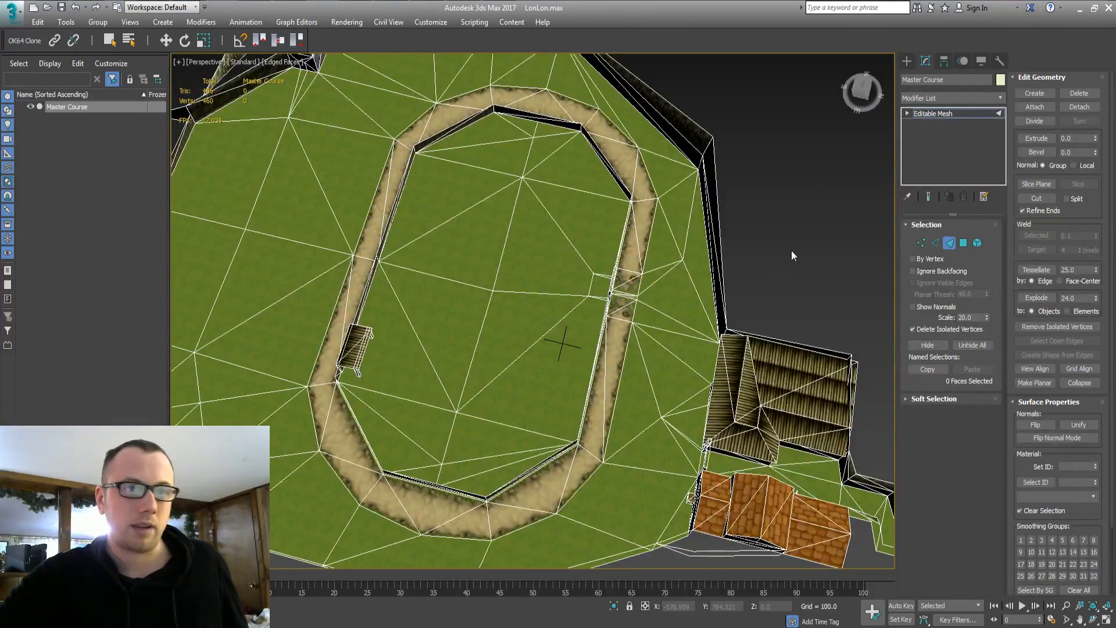
pyautogui.click(536, 247)
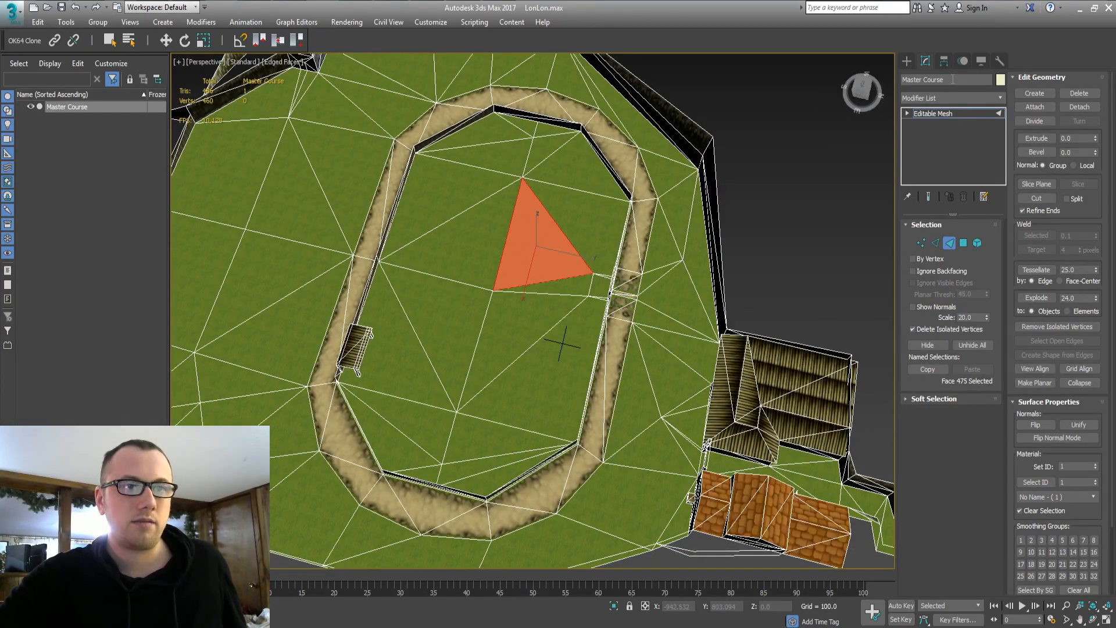
pyautogui.click(958, 103)
pyautogui.write('uvw')
pyautogui.press('Return')
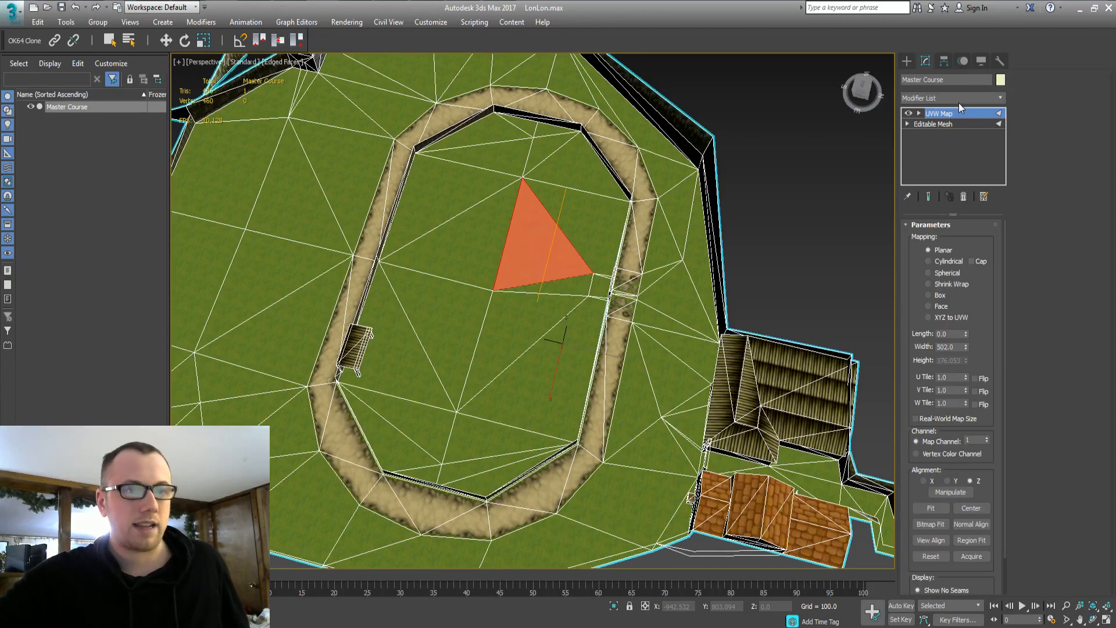
pyautogui.click(940, 295)
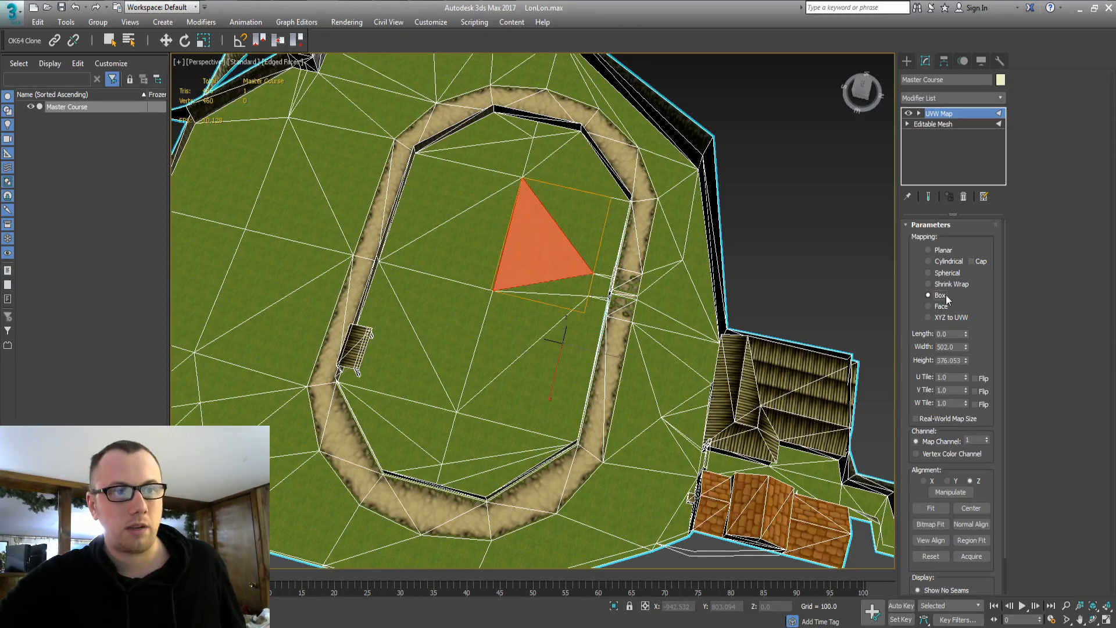
pyautogui.doubleClick(951, 334)
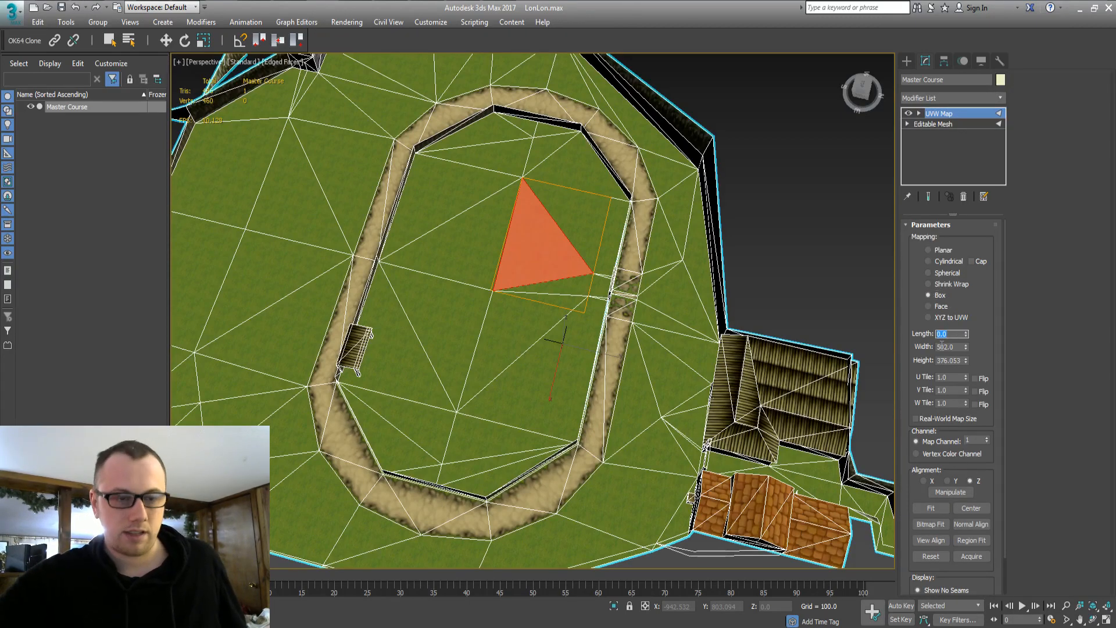
# Extend the selection beneath the UVW Map modifier to all mesh faces with material ID 1
pyautogui.click(933, 125)
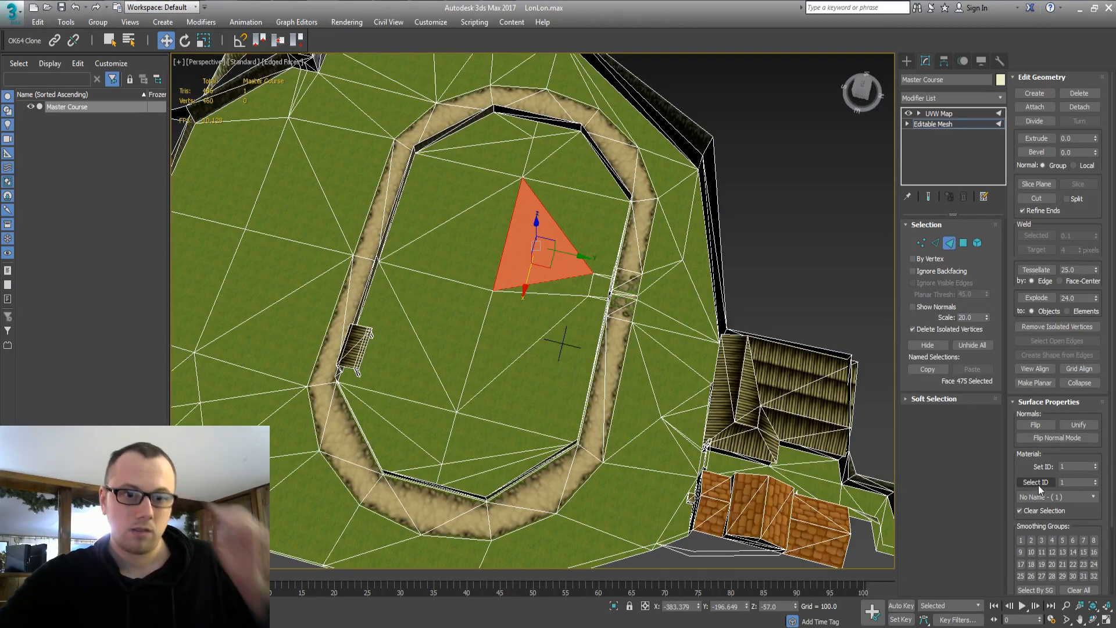
pyautogui.click(1036, 482)
pyautogui.click(937, 114)
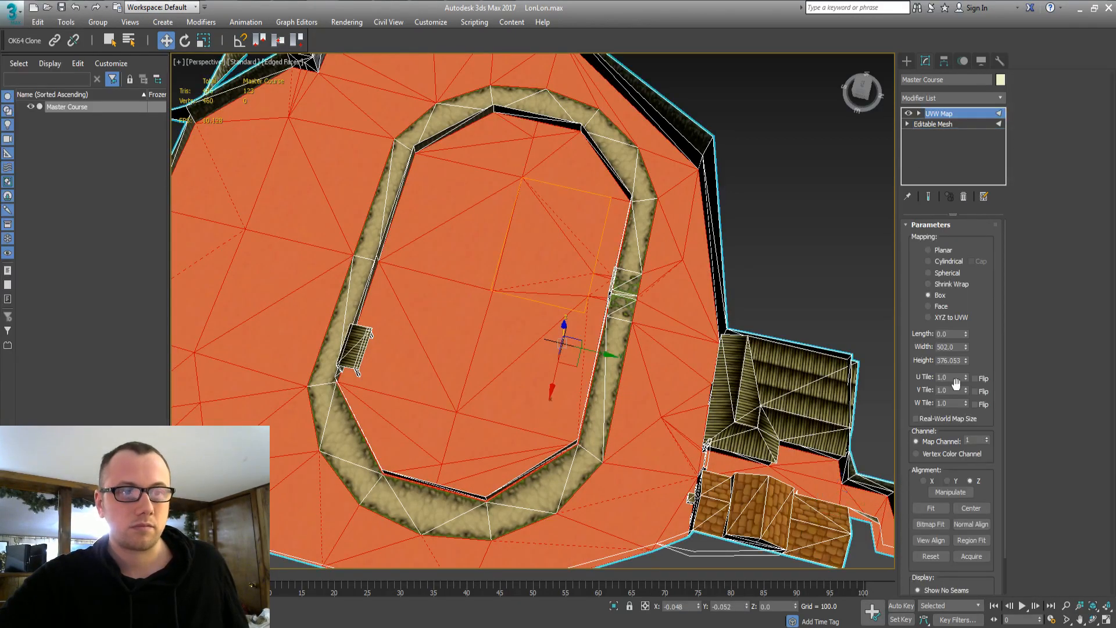
# Set the box mapping's length, width and height to 65 each
pyautogui.doubleClick(950, 334)
pyautogui.write('65')
pyautogui.press('Tab')
pyautogui.write('65')
pyautogui.press('Tab')
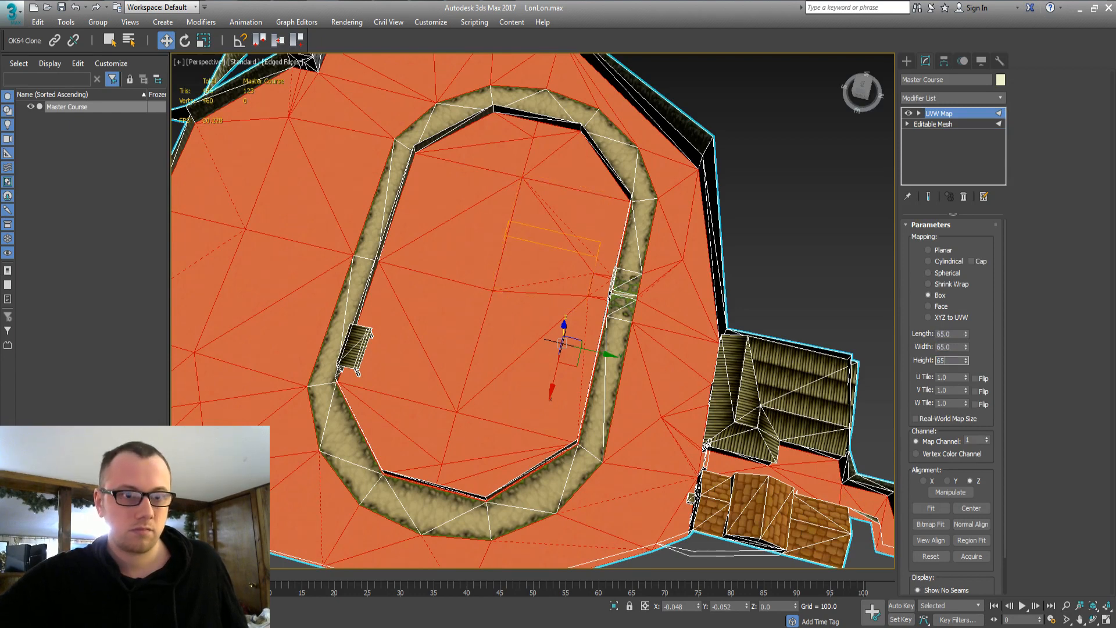
pyautogui.write('65')
pyautogui.press('Tab')
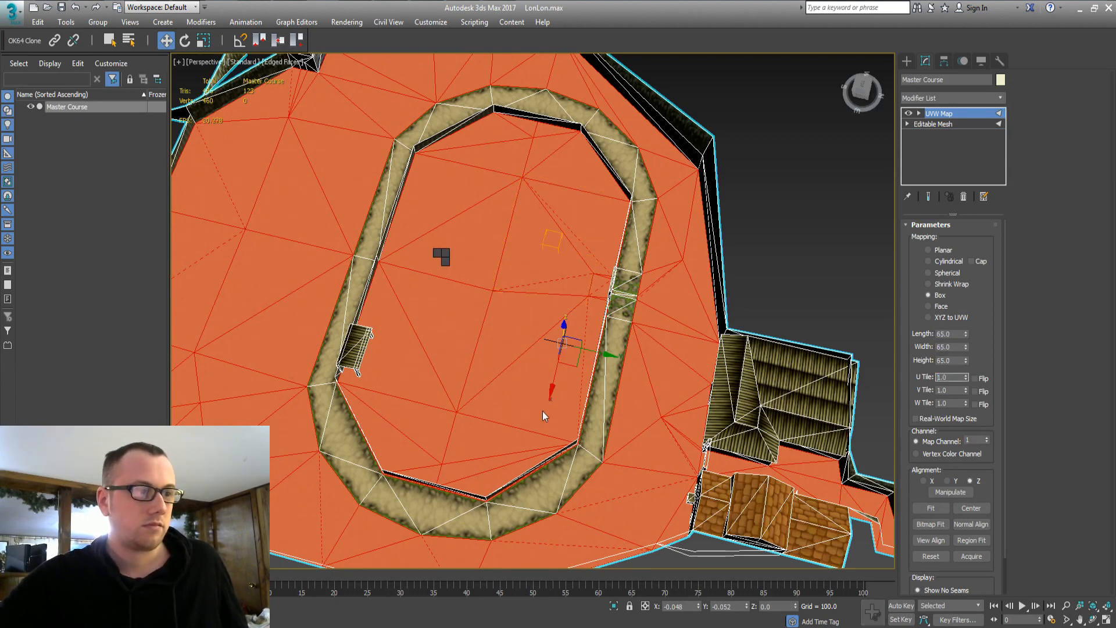
# Collapse the UVW mapping into the editable mesh and clear the face selection
pyautogui.click(584, 400)
pyautogui.hotkey('ctrl', 'd')
pyautogui.moveTo(494, 317); pyautogui.dragTo(680, 430, button='middle')
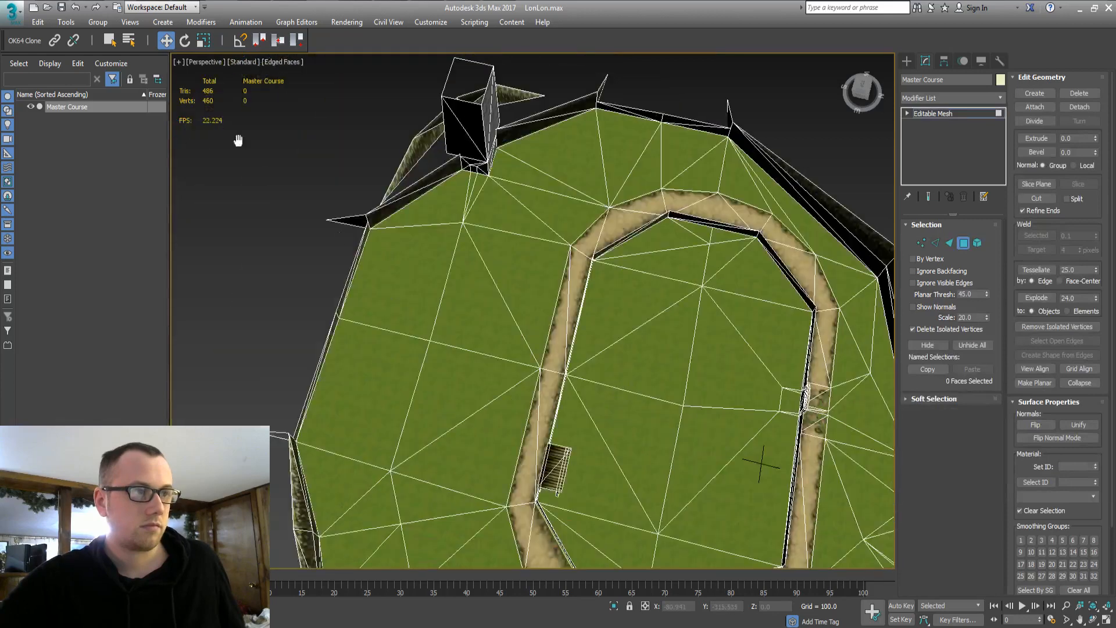
# Examine how the mesh faces are laid out around the track, the outer field and the buildings
pyautogui.click(288, 66)
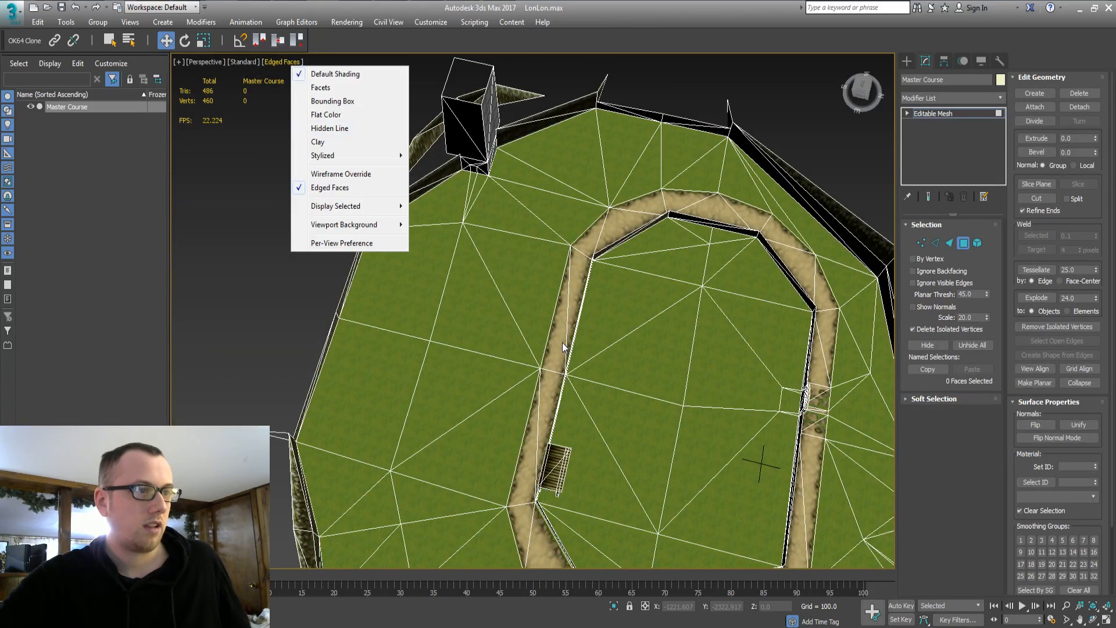
pyautogui.click(533, 341)
pyautogui.moveTo(532, 341); pyautogui.dragTo(416, 289, button='middle')
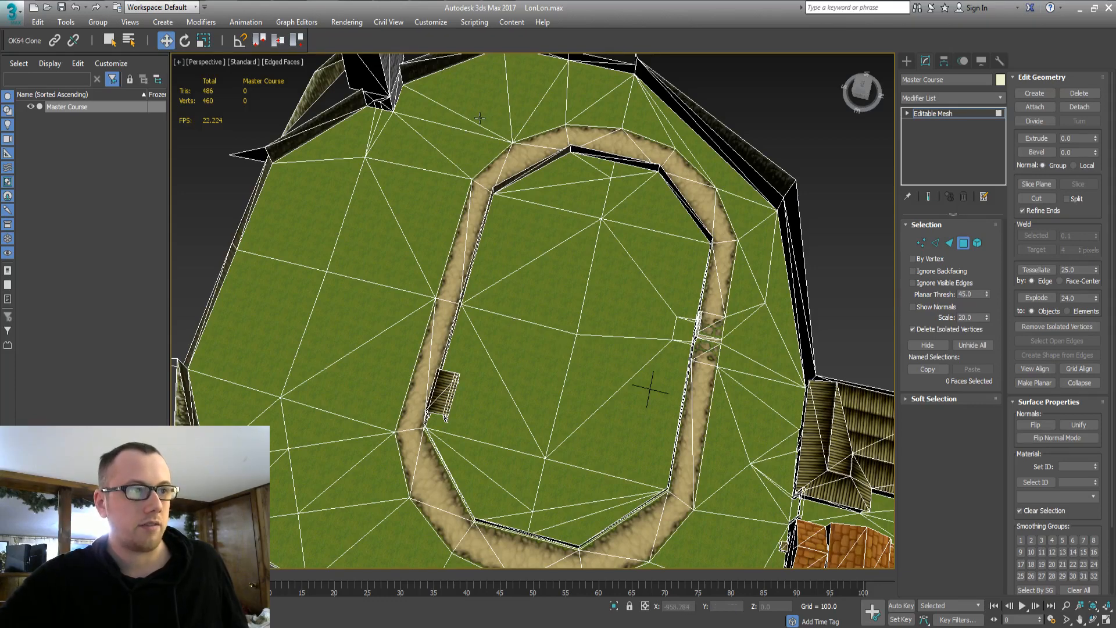
pyautogui.moveTo(521, 384); pyautogui.dragTo(407, 256, button='middle')
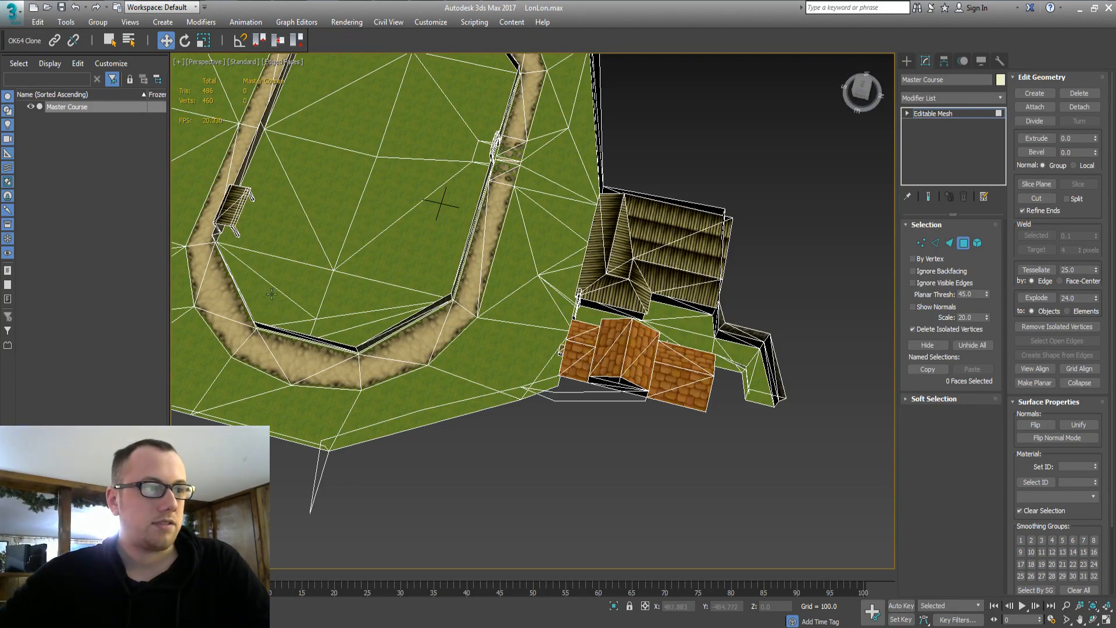
pyautogui.moveTo(313, 305); pyautogui.dragTo(712, 342, button='middle')
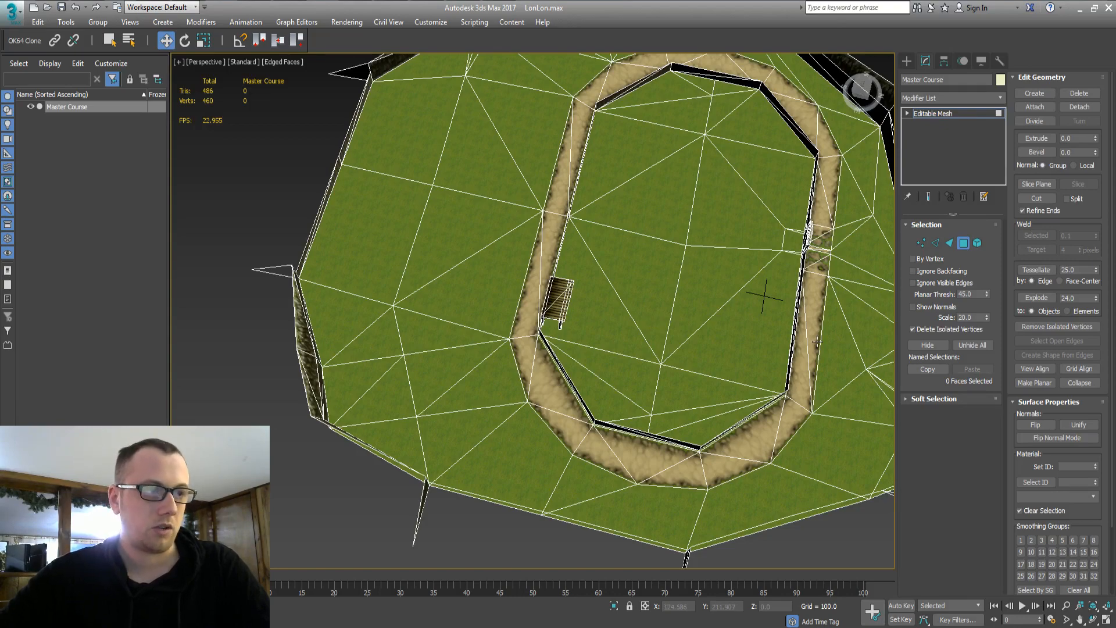
pyautogui.moveTo(711, 391); pyautogui.dragTo(581, 419, button='middle')
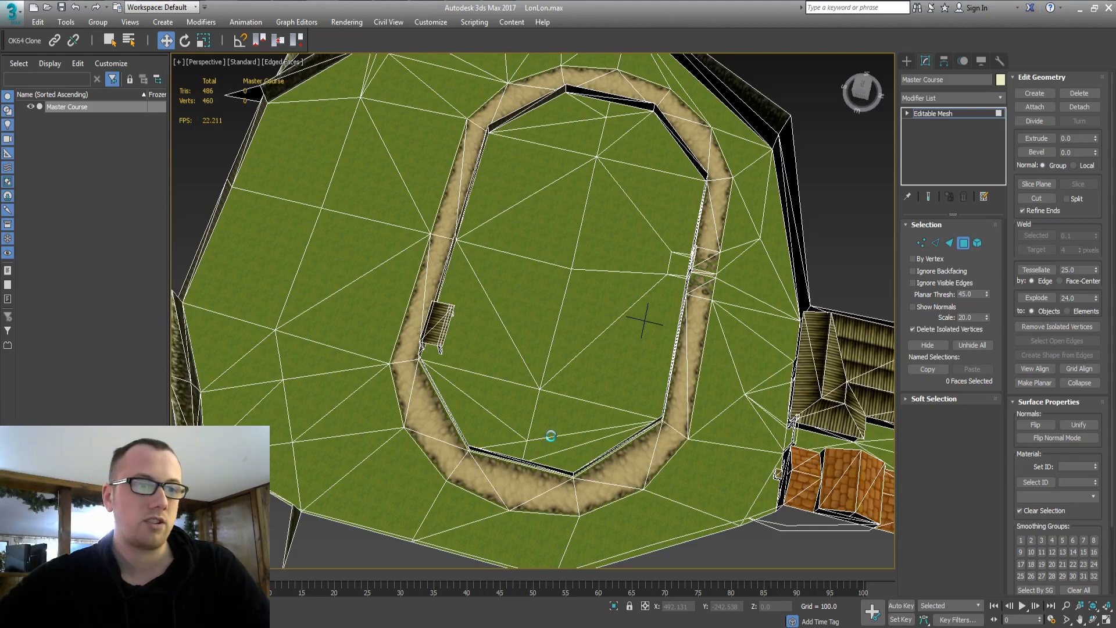
pyautogui.scroll(3, 520, 401)
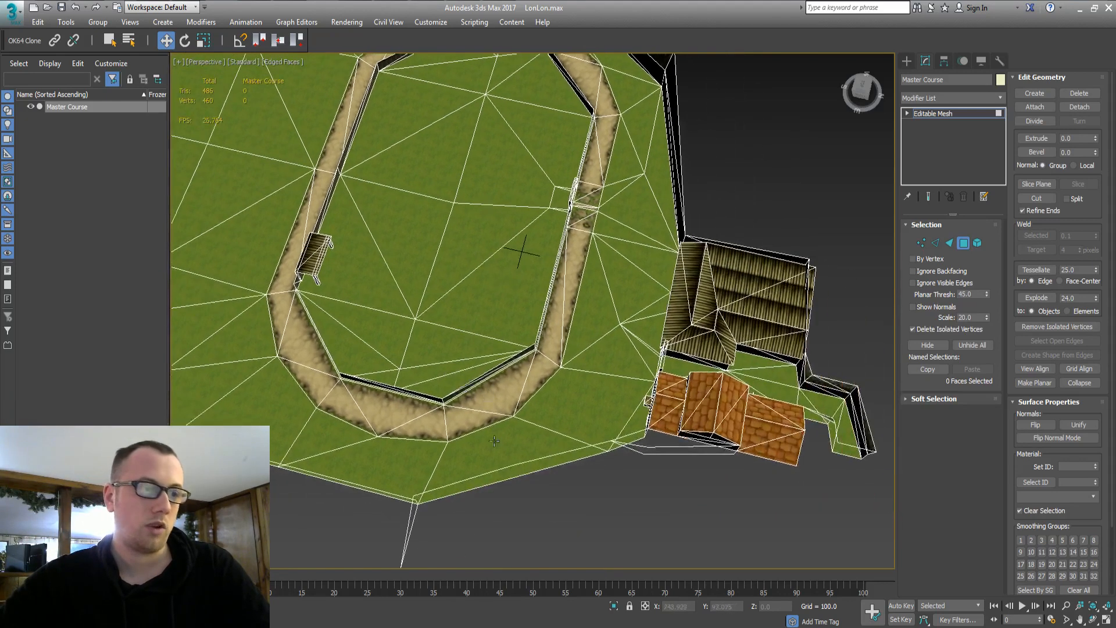
# Select sample sections of faces along the track's two near corners and the outer grass field, then clear the selection
pyautogui.moveTo(492, 498); pyautogui.dragTo(633, 280)
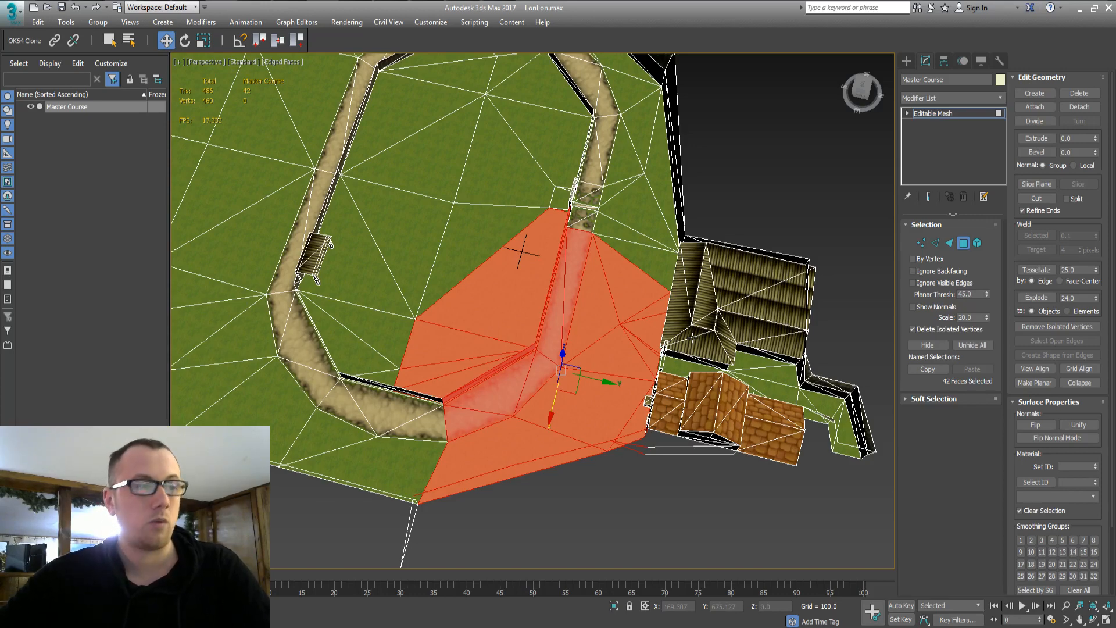
pyautogui.moveTo(360, 335); pyautogui.dragTo(348, 423, button='middle')
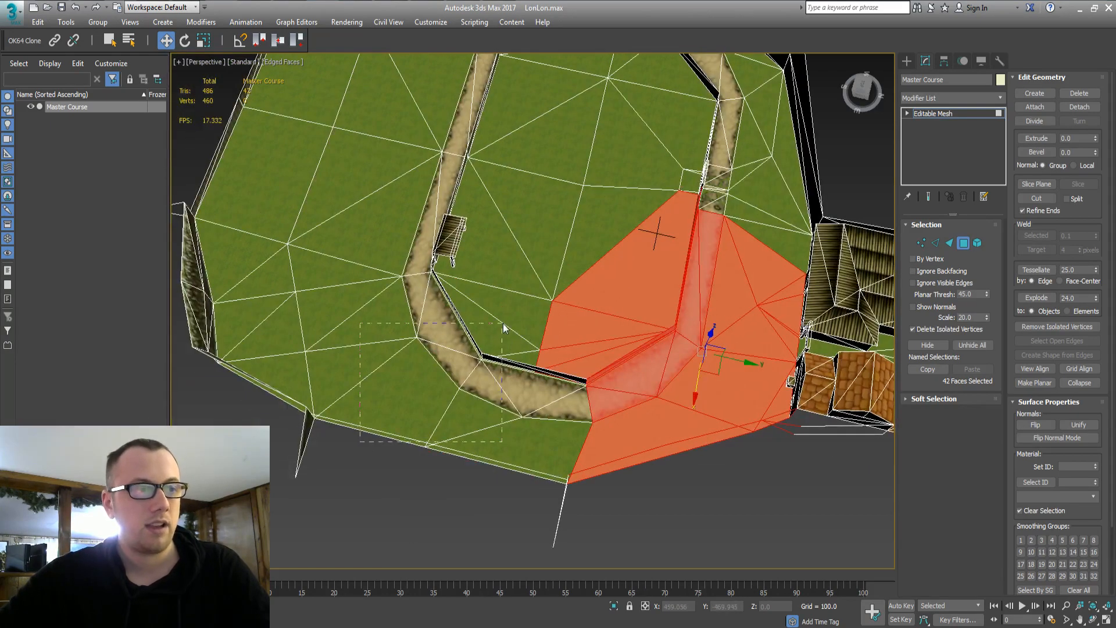
pyautogui.moveTo(503, 323); pyautogui.dragTo(516, 306)
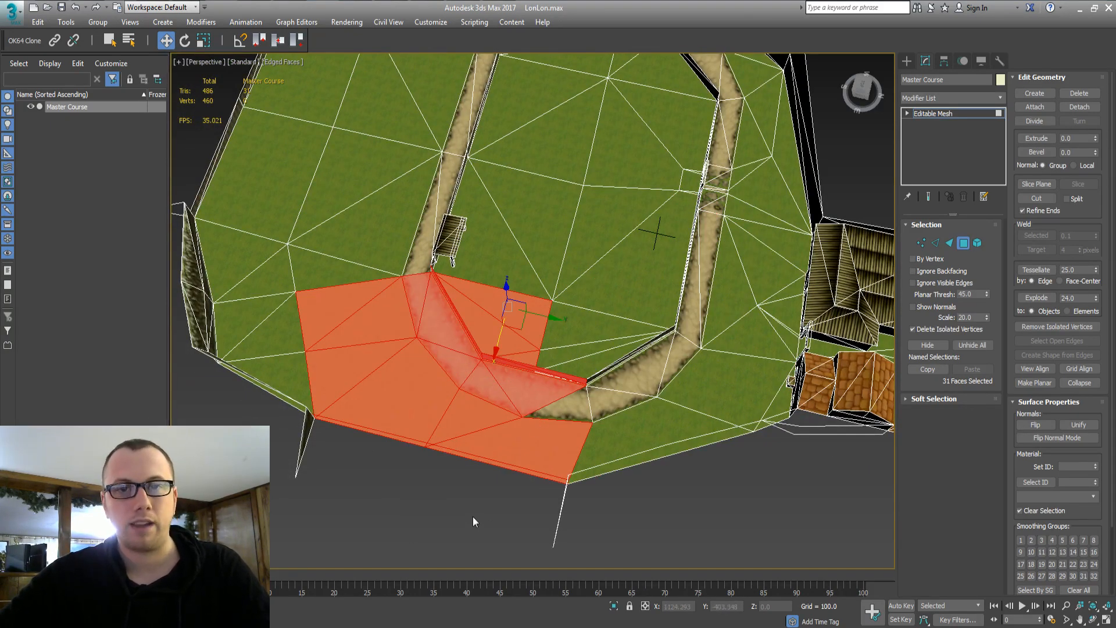
pyautogui.moveTo(306, 213); pyautogui.dragTo(426, 328, button='middle')
pyautogui.moveTo(278, 165); pyautogui.dragTo(556, 349)
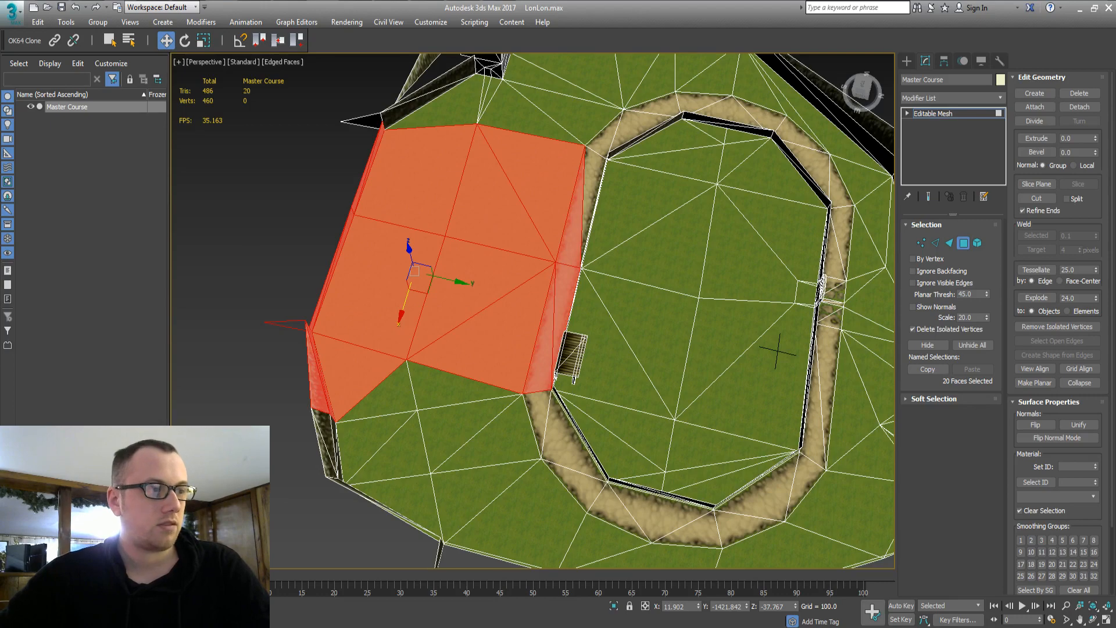
pyautogui.click(297, 431)
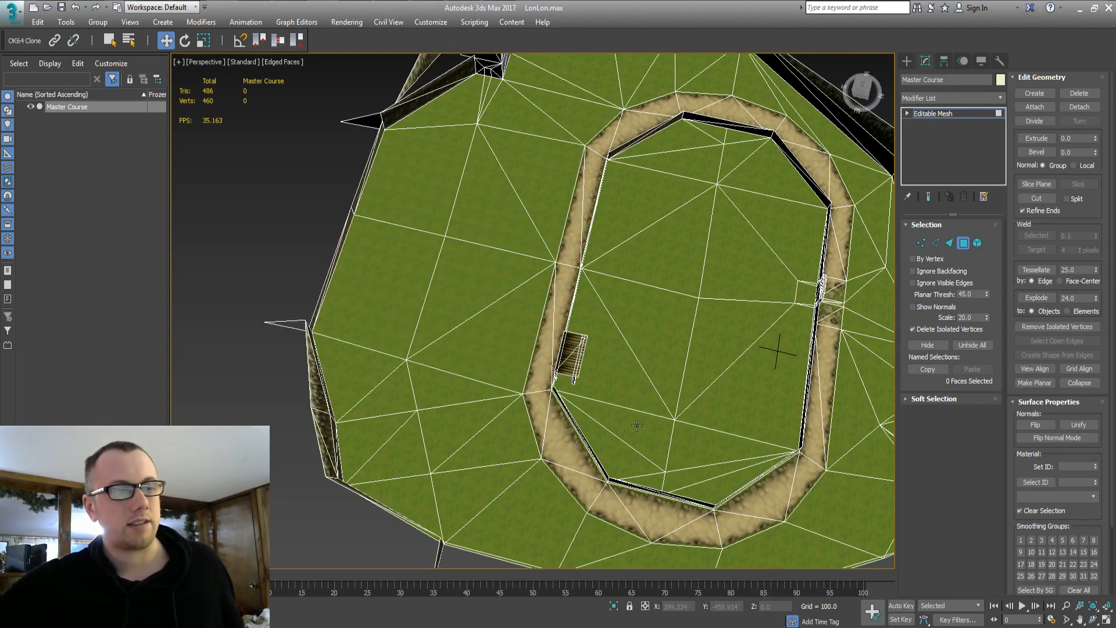
# Undo the accidental face move and select the eight grass faces outside the track's far straight
pyautogui.moveTo(647, 401); pyautogui.dragTo(562, 401, button='middle')
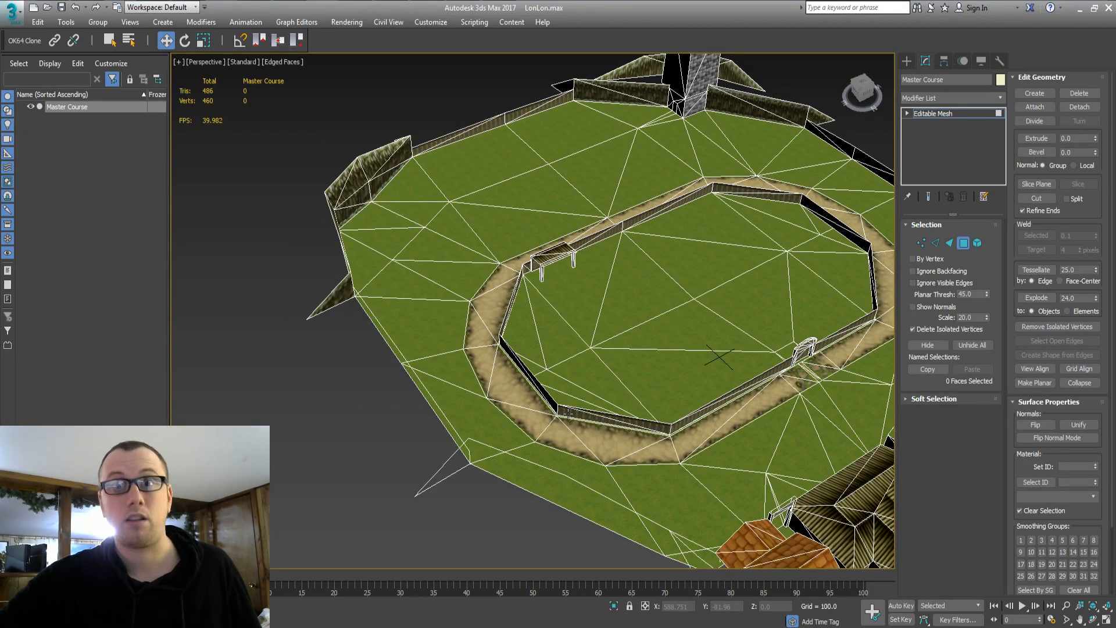
pyautogui.click(578, 129)
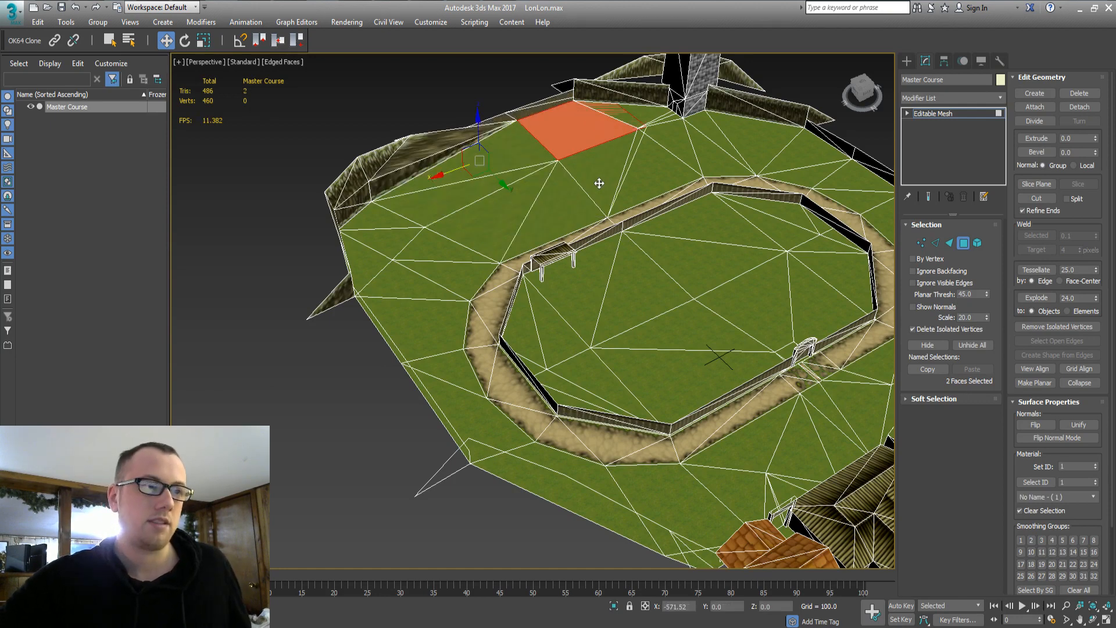
pyautogui.hotkey('ctrl', 'z')
pyautogui.moveTo(514, 139); pyautogui.dragTo(594, 185)
pyautogui.keyDown('ctrl'); pyautogui.click(520, 223); pyautogui.keyUp('ctrl')
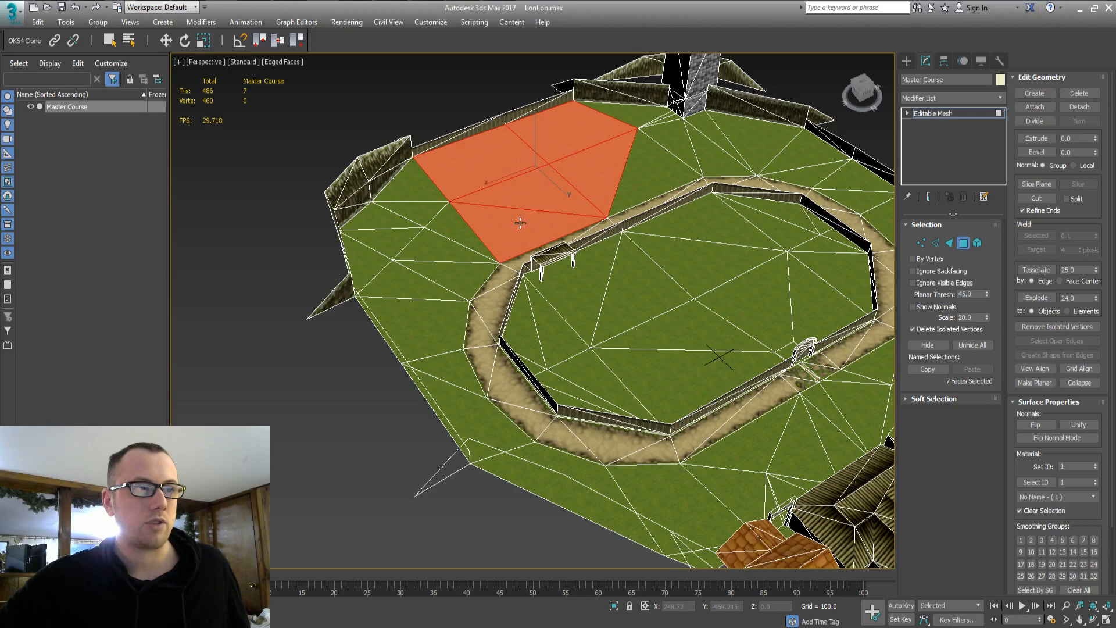
pyautogui.keyDown('ctrl'); pyautogui.click(631, 183); pyautogui.keyUp('ctrl')
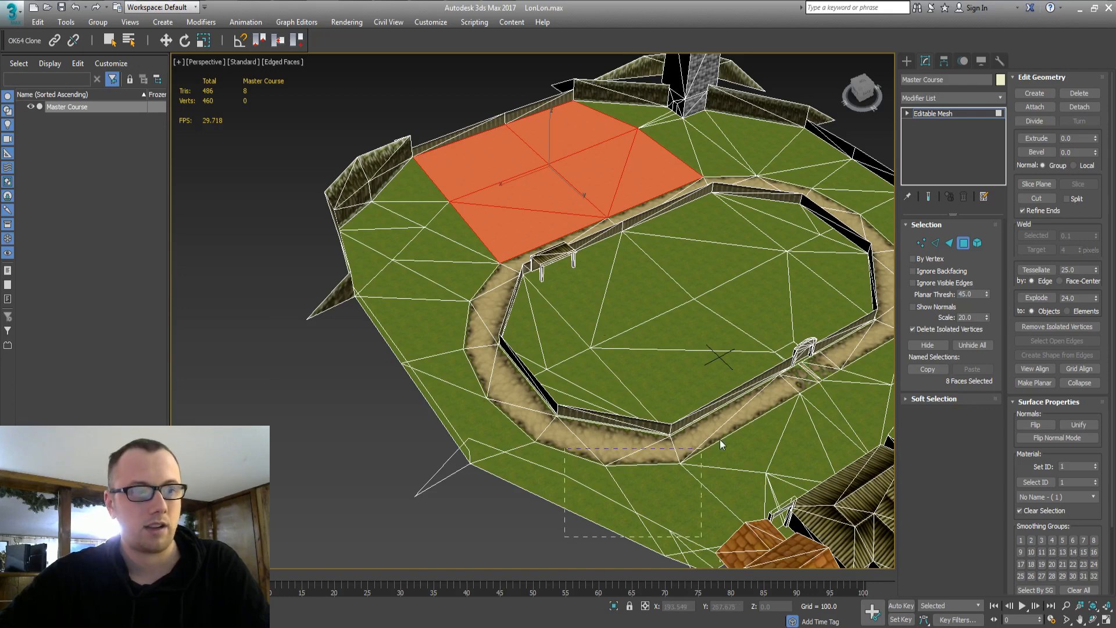
# Select the section of faces around the track corner beside the house and view it against the whole course
pyautogui.moveTo(719, 439); pyautogui.dragTo(723, 439)
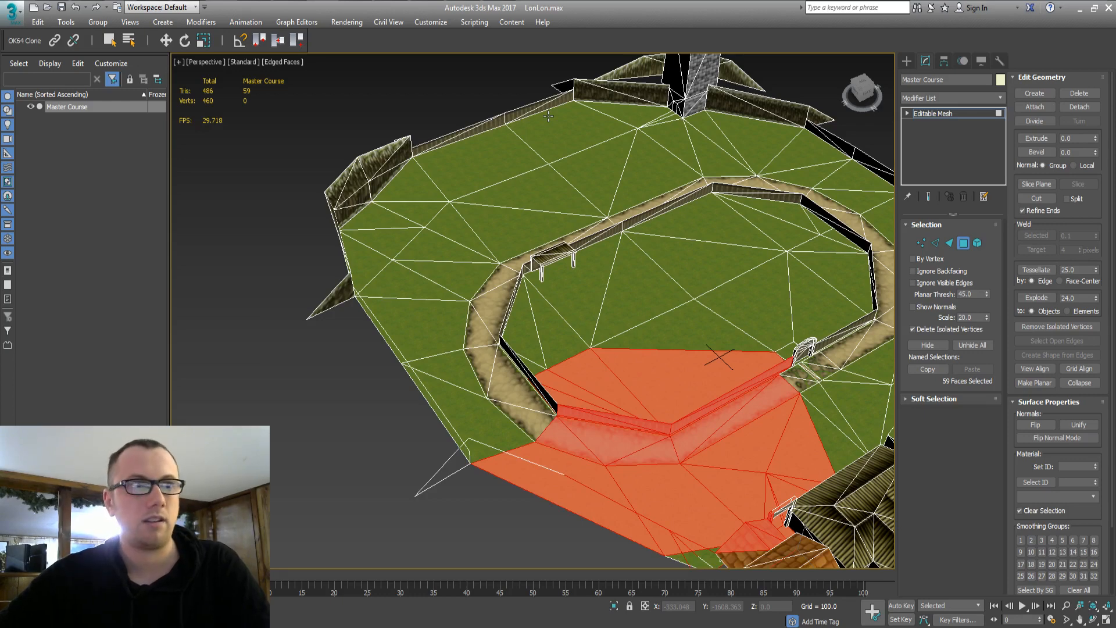
pyautogui.scroll(-8, 583, 265)
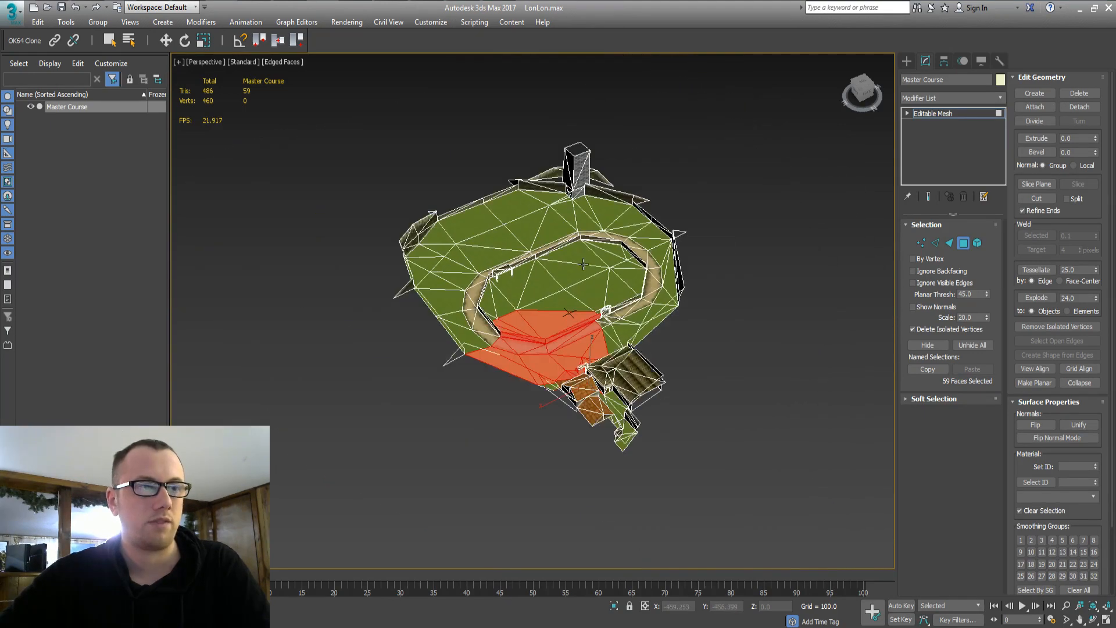
pyautogui.keyDown('alt'); pyautogui.moveTo(583, 264); pyautogui.dragTo(558, 346, button='middle'); pyautogui.keyUp('alt')
pyautogui.scroll(6, 543, 295)
pyautogui.scroll(-5, 545, 297)
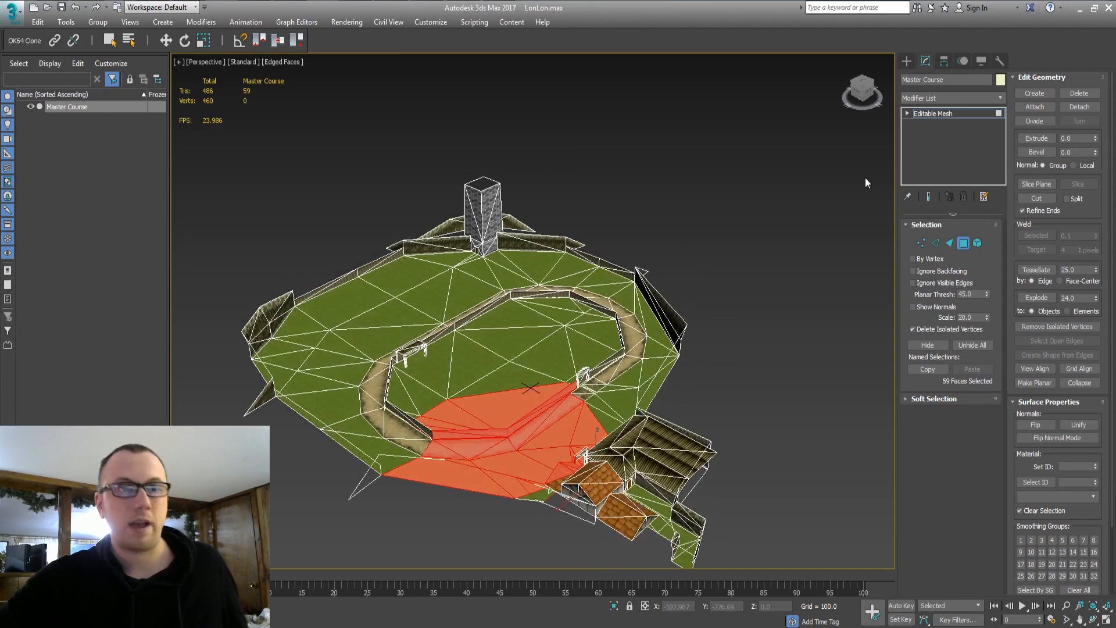
# Run the OverKart64 MAX script and move its dialog clear of the course model
pyautogui.click(1000, 60)
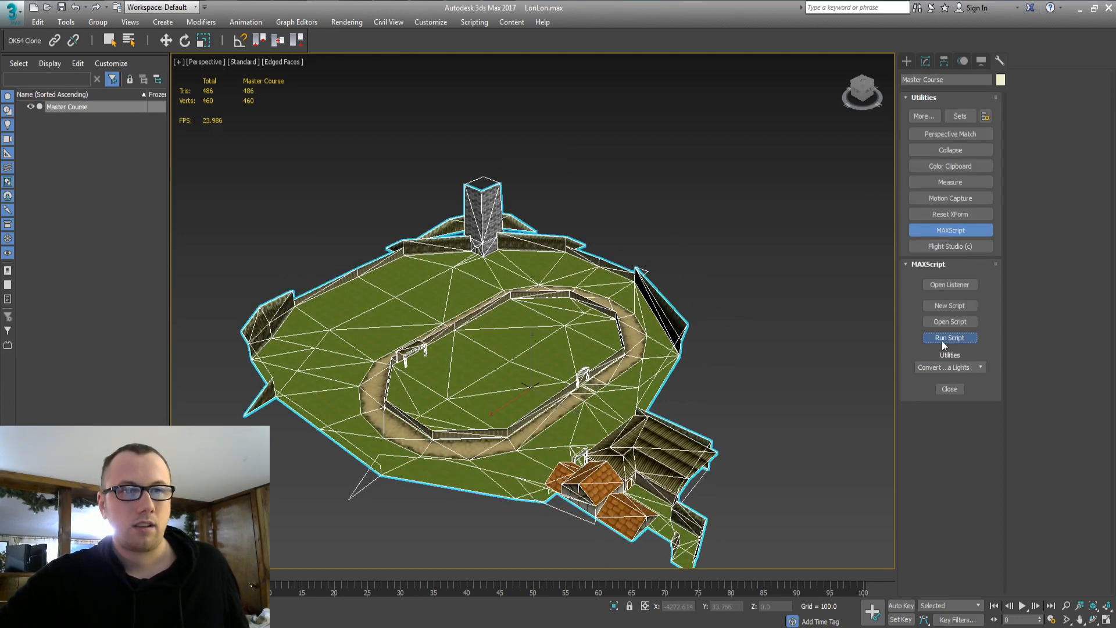
pyautogui.click(943, 343)
pyautogui.doubleClick(145, 61)
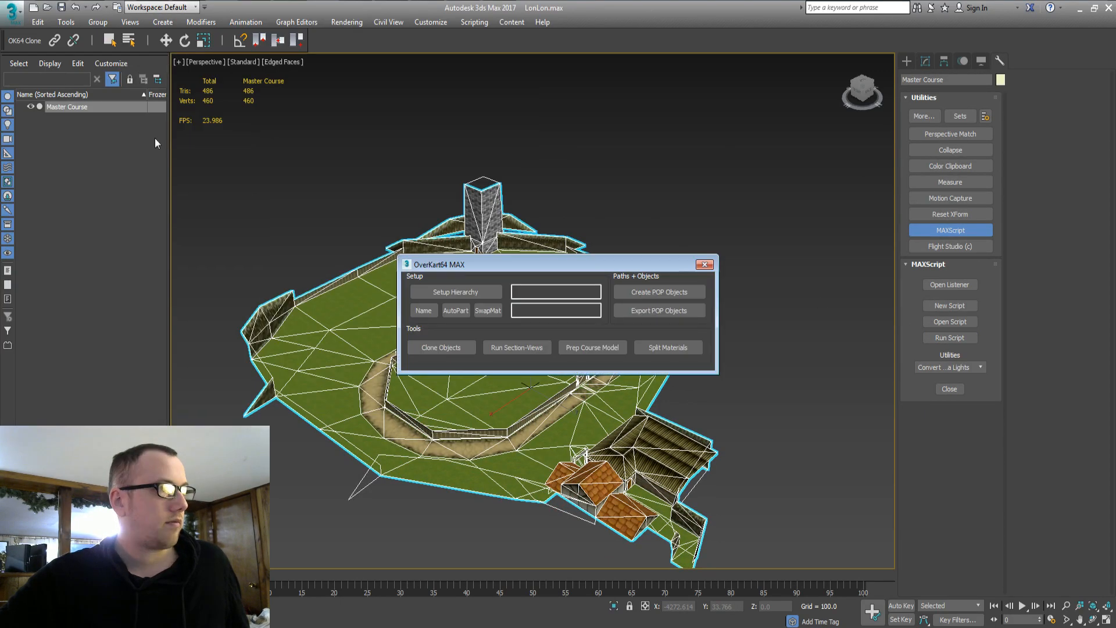
pyautogui.moveTo(558, 266); pyautogui.dragTo(915, 323)
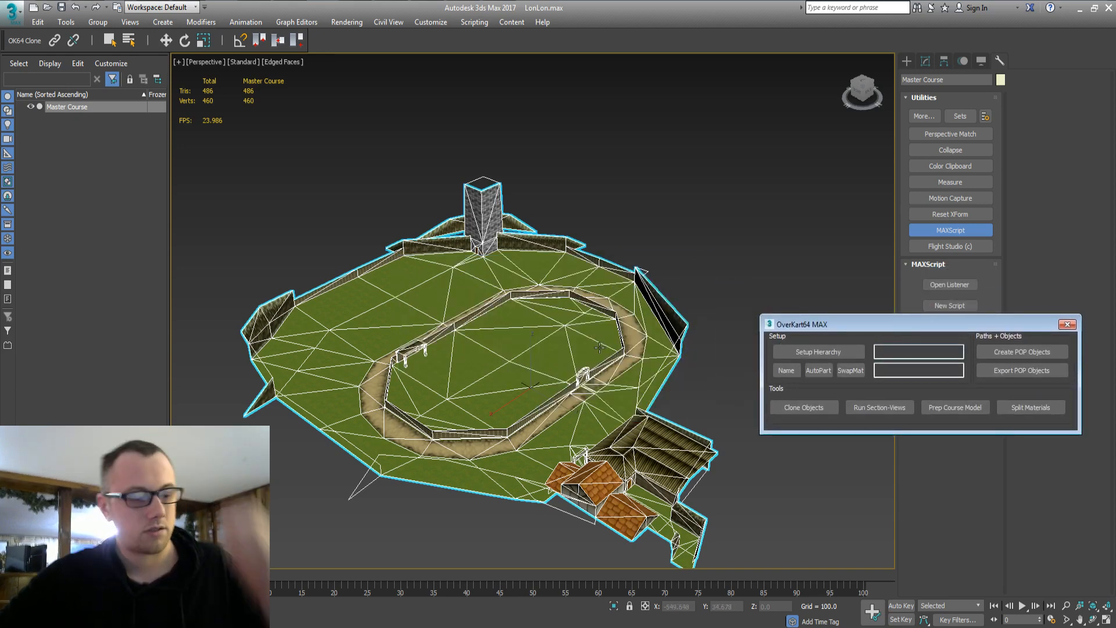
# Look over the course from above and close to the track, and hide the viewport grid
pyautogui.keyDown('alt'); pyautogui.moveTo(599, 347); pyautogui.dragTo(665, 354, button='middle'); pyautogui.keyUp('alt')
pyautogui.press('t')
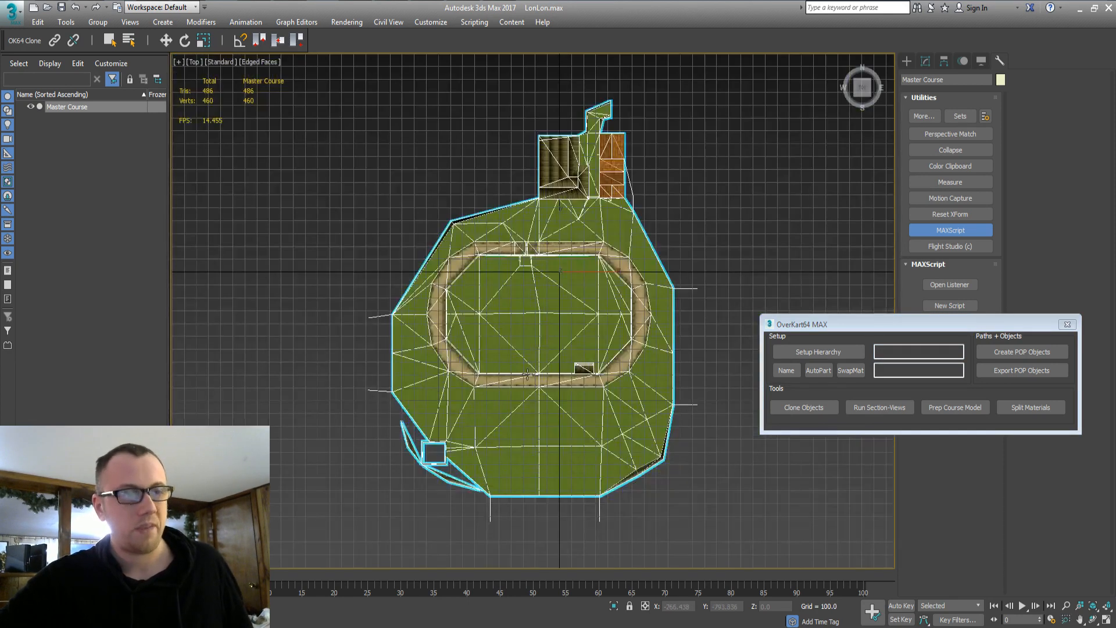
pyautogui.moveTo(536, 346); pyautogui.dragTo(548, 365, button='middle')
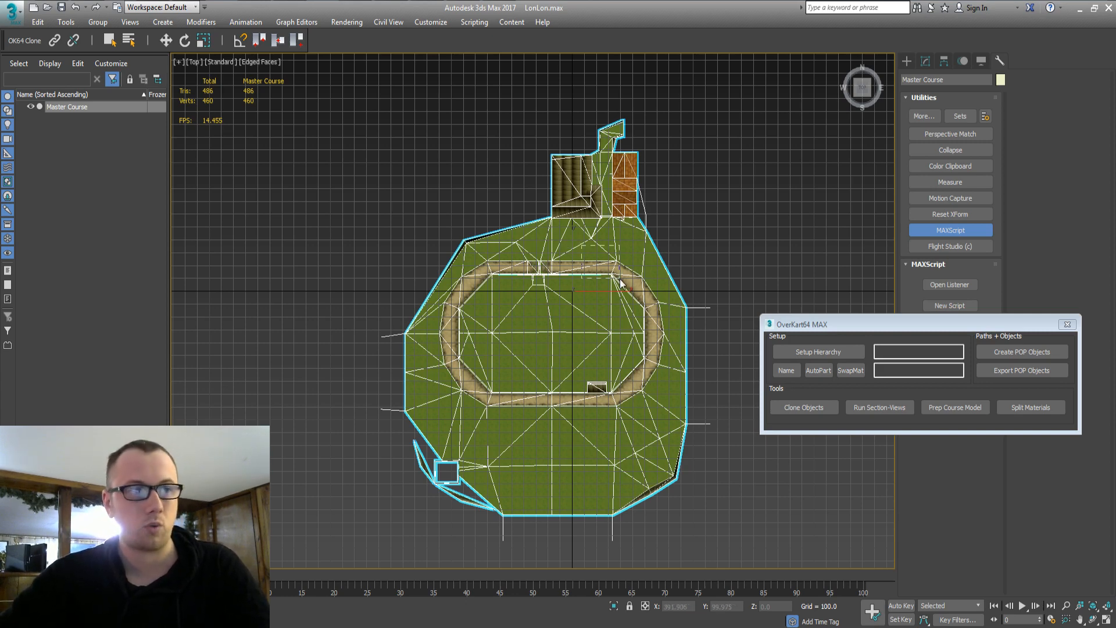
pyautogui.moveTo(652, 278); pyautogui.dragTo(690, 348)
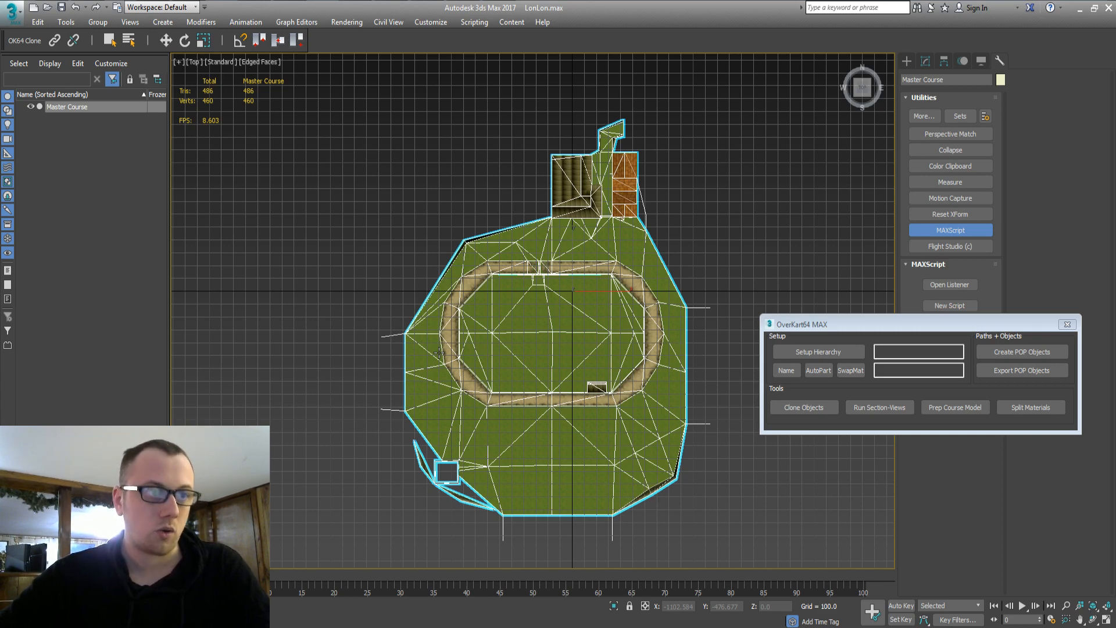
pyautogui.keyDown('alt'); pyautogui.moveTo(439, 352); pyautogui.dragTo(476, 308, button='middle'); pyautogui.keyUp('alt')
pyautogui.scroll(10, 535, 411)
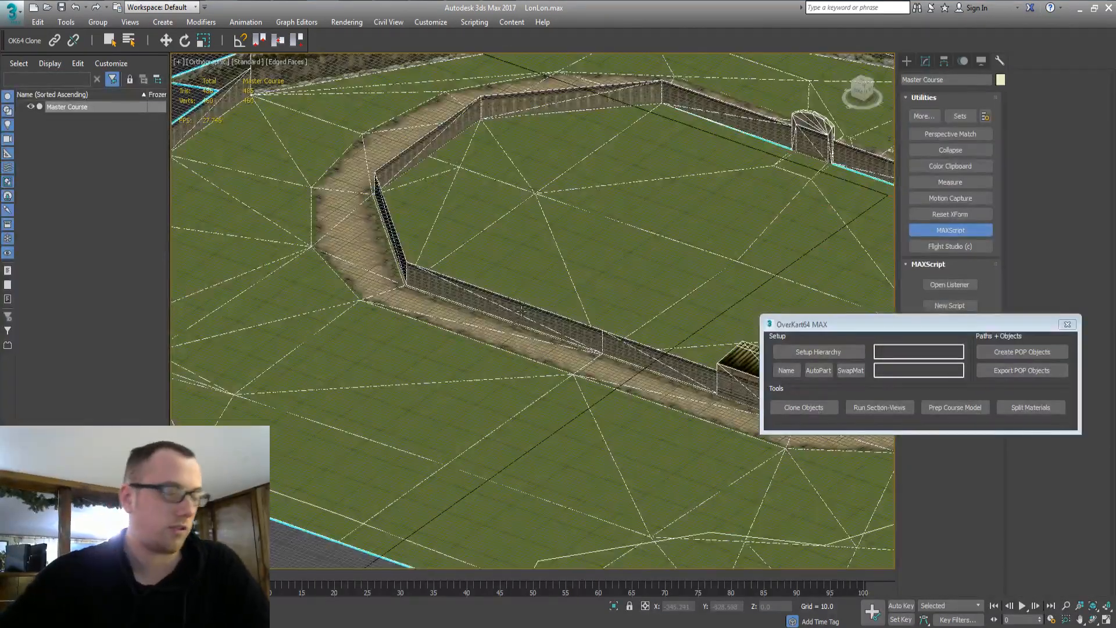
pyautogui.press('g')
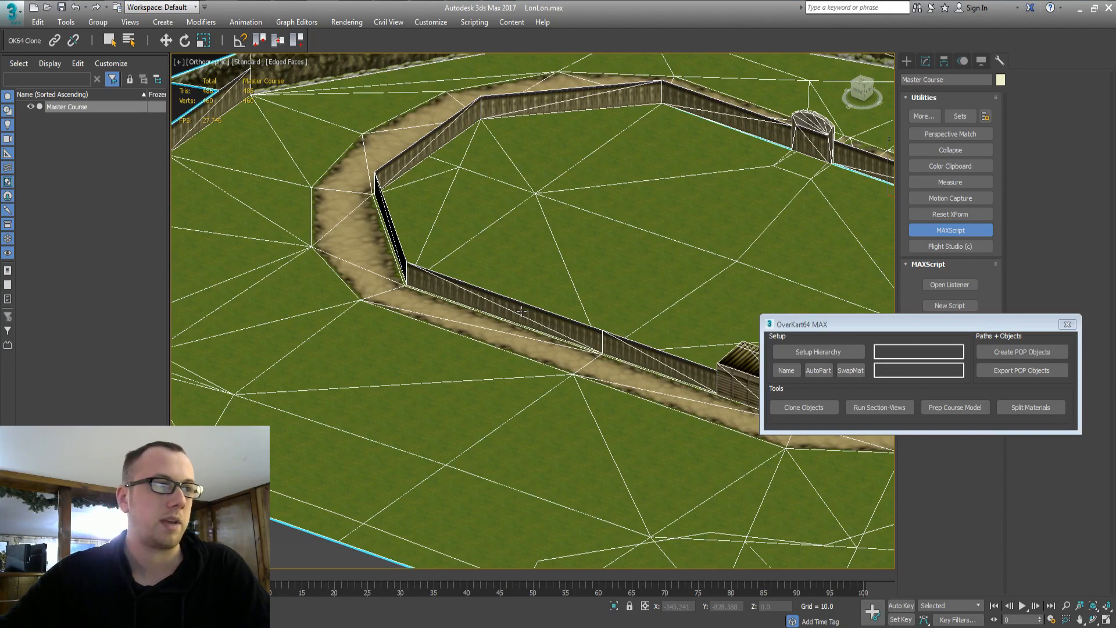
# Show the whole course in the top view and set up the OverKart64 hierarchy with 6 sections
pyautogui.scroll(-8, 522, 311)
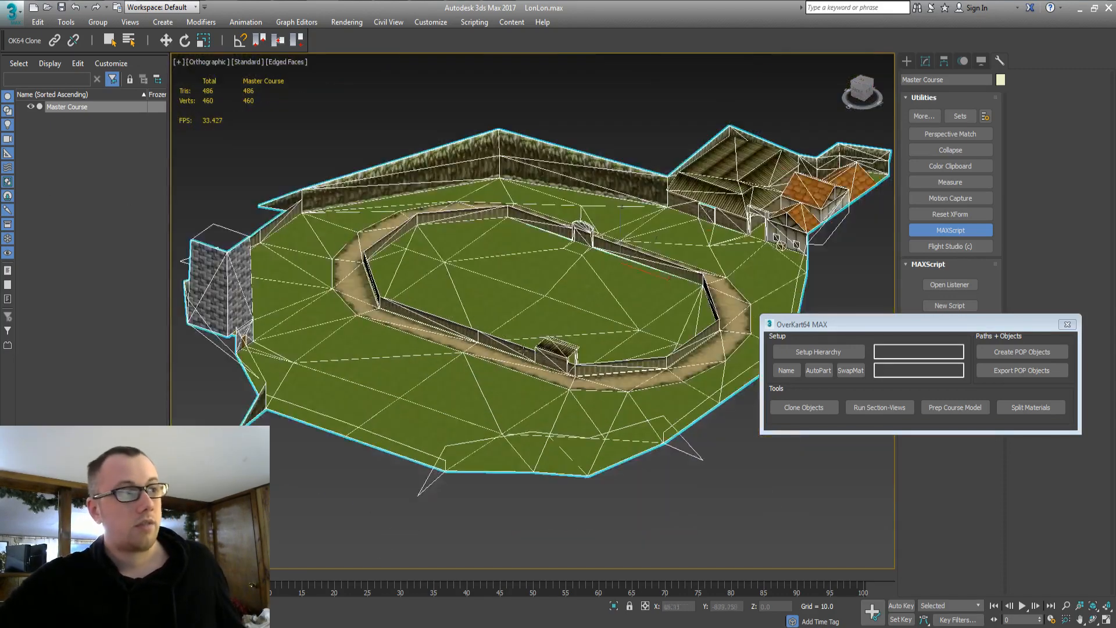
pyautogui.scroll(-2, 530, 368)
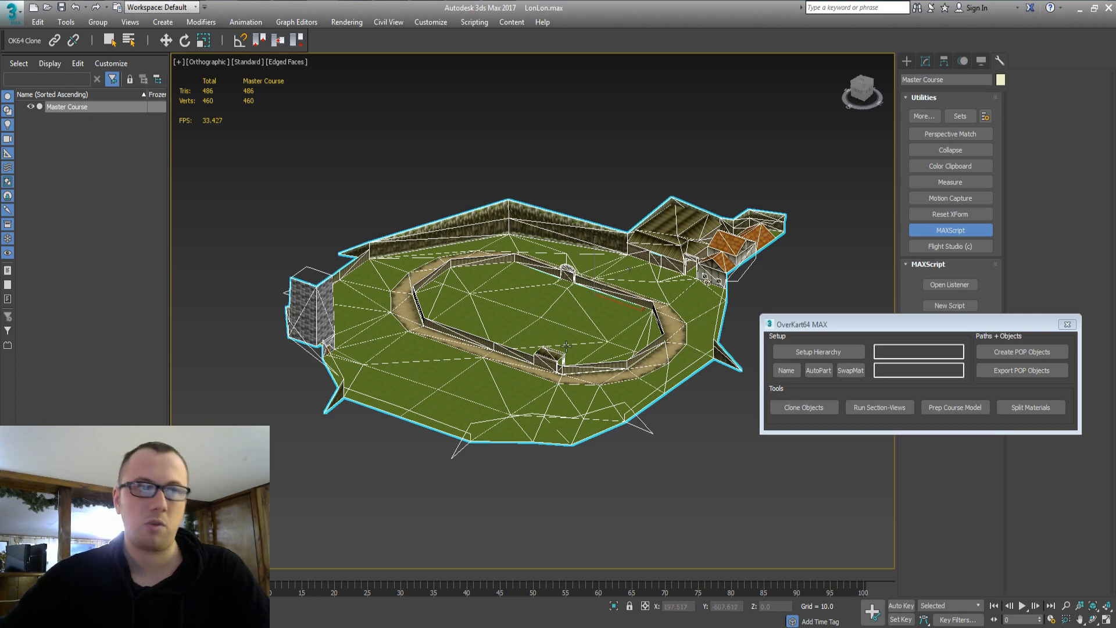
pyautogui.keyDown('alt'); pyautogui.moveTo(567, 345); pyautogui.dragTo(576, 334, button='middle'); pyautogui.keyUp('alt')
pyautogui.press('t')
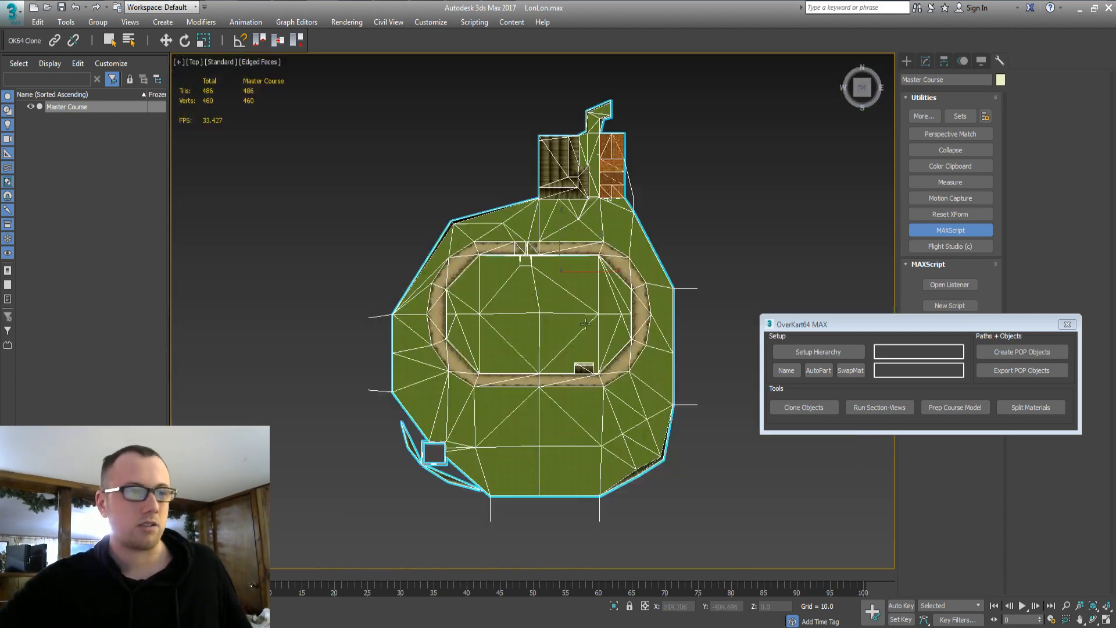
pyautogui.click(916, 351)
pyautogui.write('6')
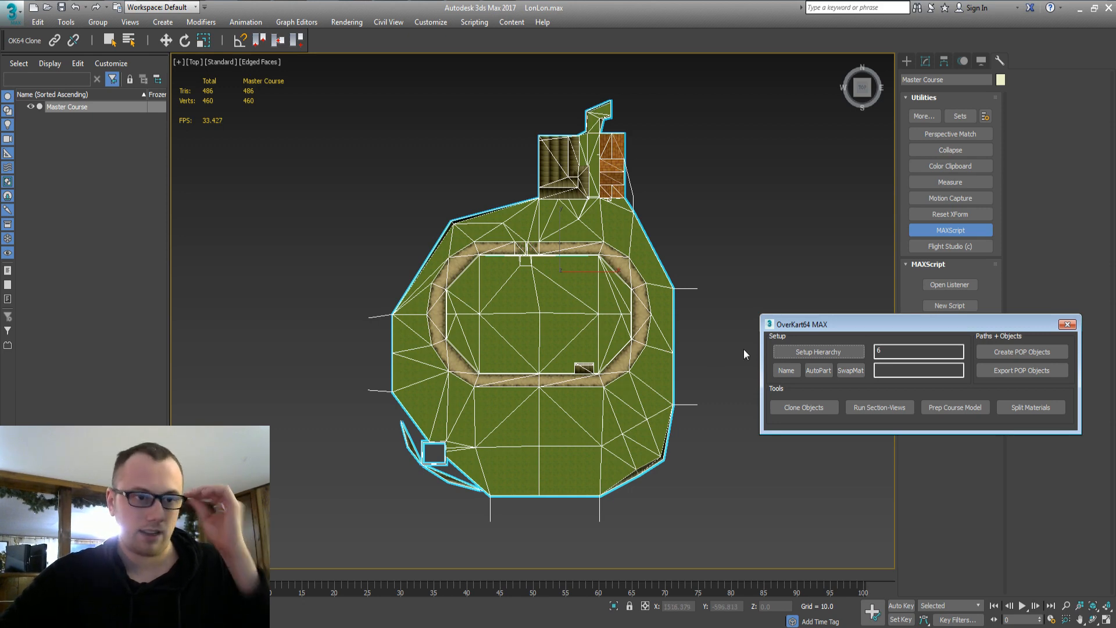
pyautogui.click(819, 352)
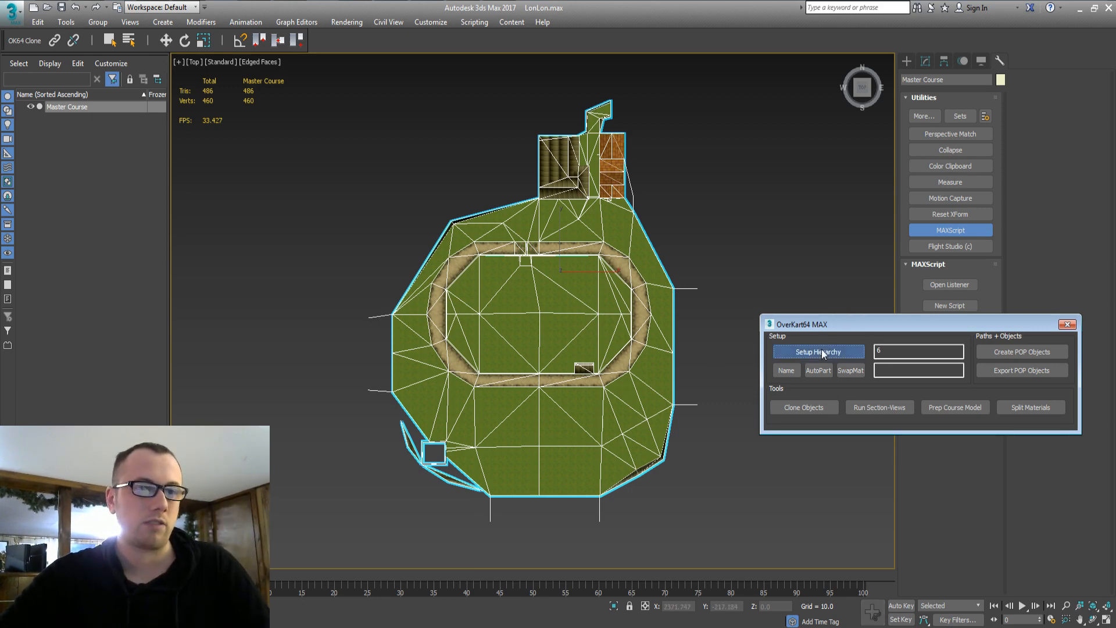
# Expand Section 1 in the scene list to examine its child objects, and select Course Master Objects
pyautogui.doubleClick(49, 129)
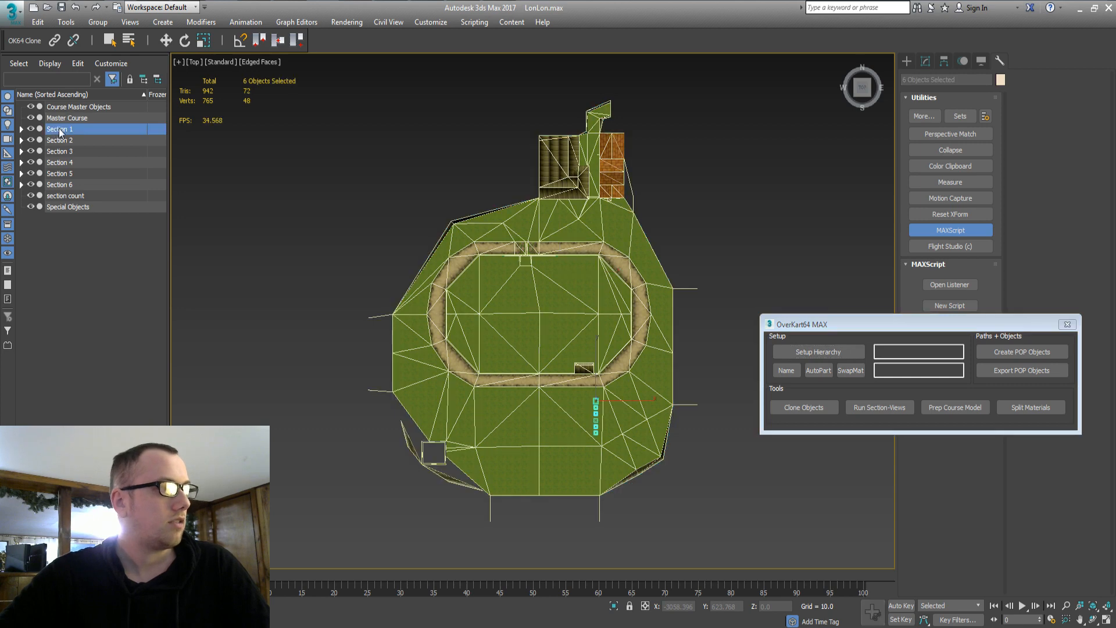
pyautogui.click(21, 129)
pyautogui.click(21, 129)
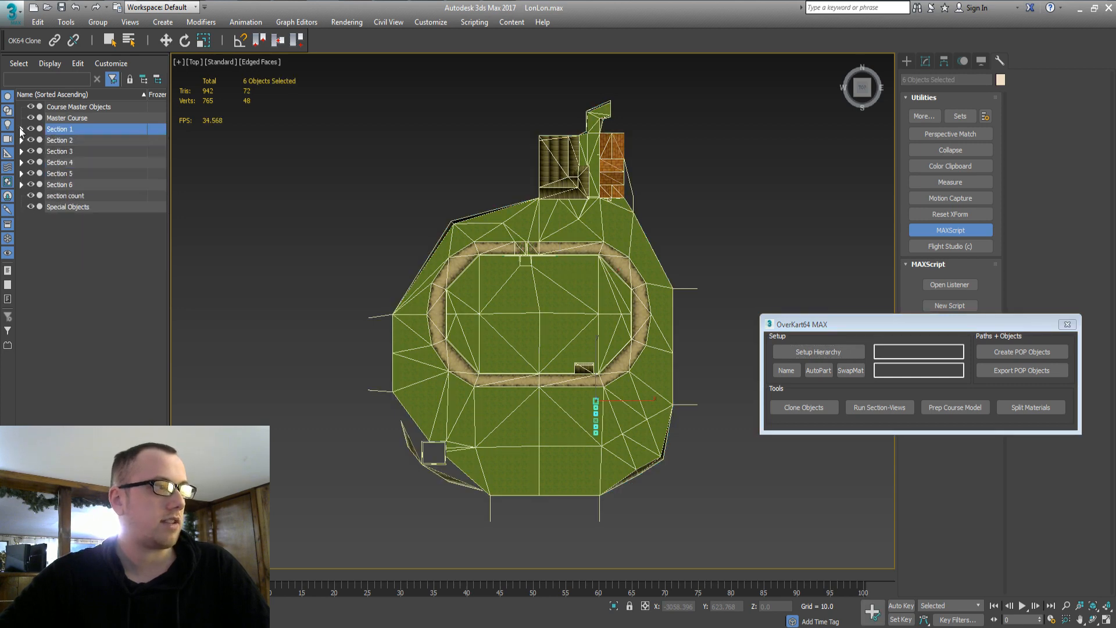
pyautogui.click(21, 128)
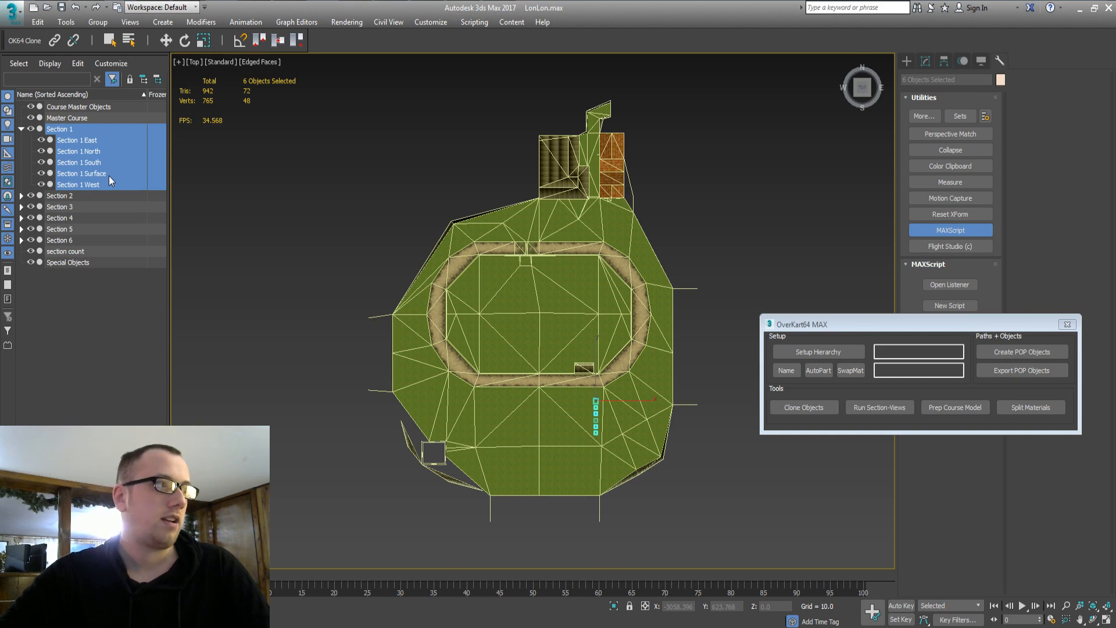
pyautogui.click(91, 108)
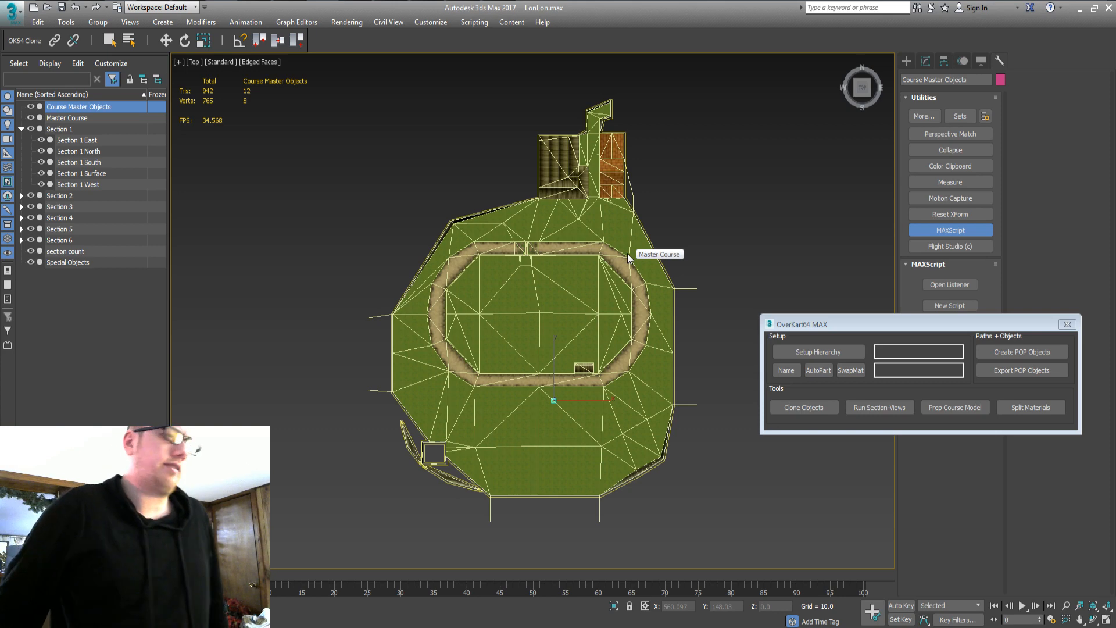
# Select the Master Course mesh, frame it in the perspective view, and run Prep Course Model on it
pyautogui.moveTo(528, 260); pyautogui.dragTo(501, 339, button='middle')
pyautogui.press('p')
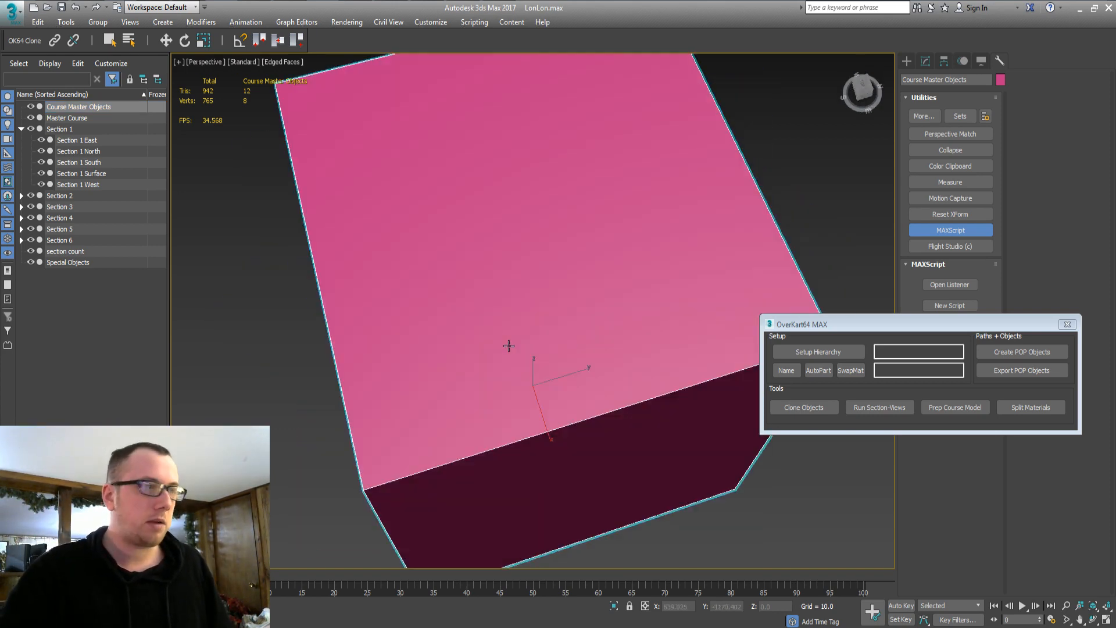
pyautogui.click(58, 116)
pyautogui.press('z')
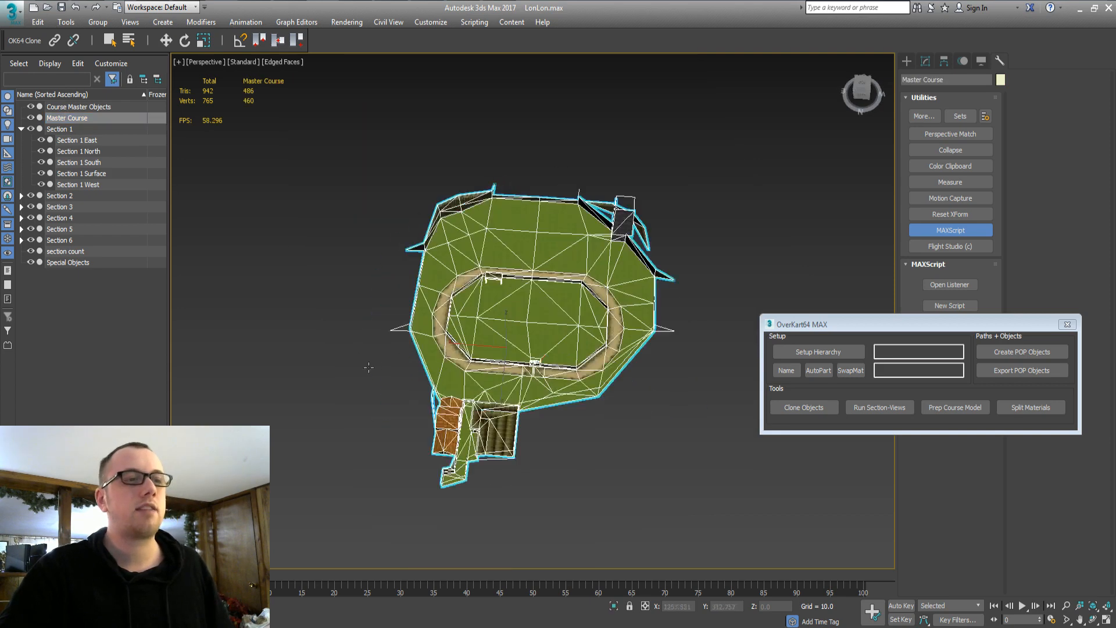
pyautogui.keyDown('alt'); pyautogui.moveTo(464, 346); pyautogui.dragTo(442, 344, button='middle'); pyautogui.keyUp('alt')
pyautogui.keyDown('alt'); pyautogui.moveTo(496, 410); pyautogui.dragTo(604, 384, button='middle'); pyautogui.keyUp('alt')
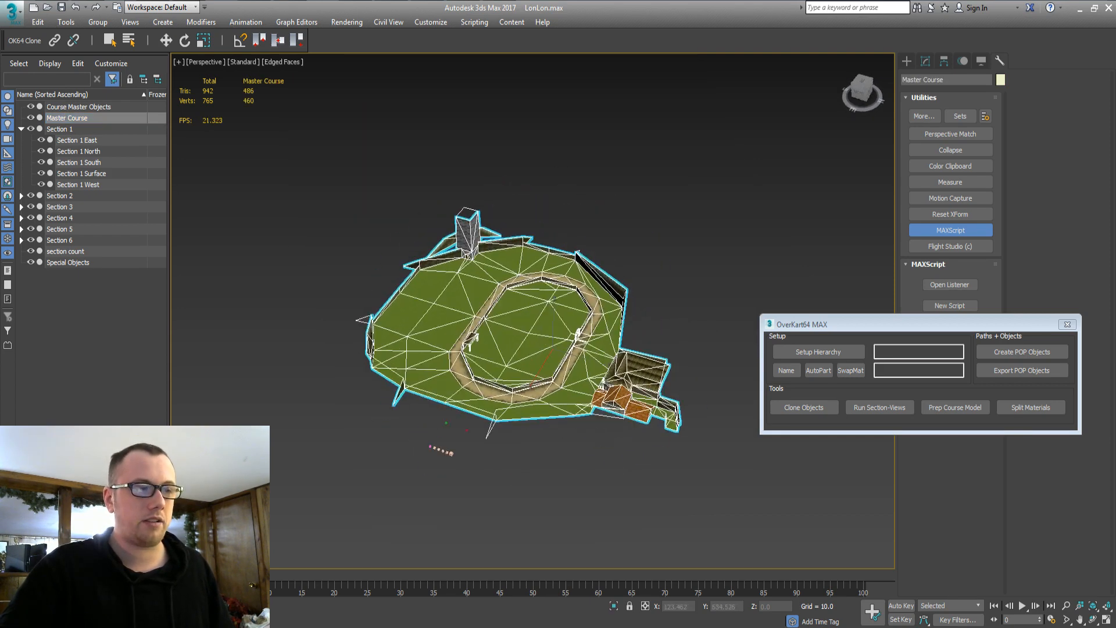
pyautogui.scroll(2, 542, 376)
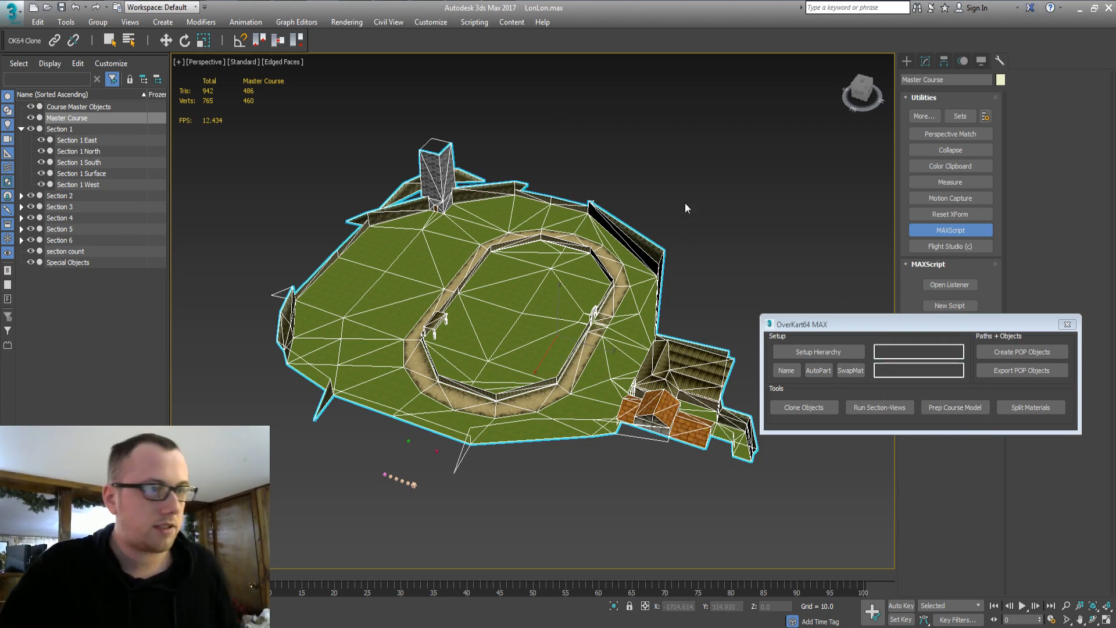
pyautogui.moveTo(685, 202); pyautogui.dragTo(669, 208, button='middle')
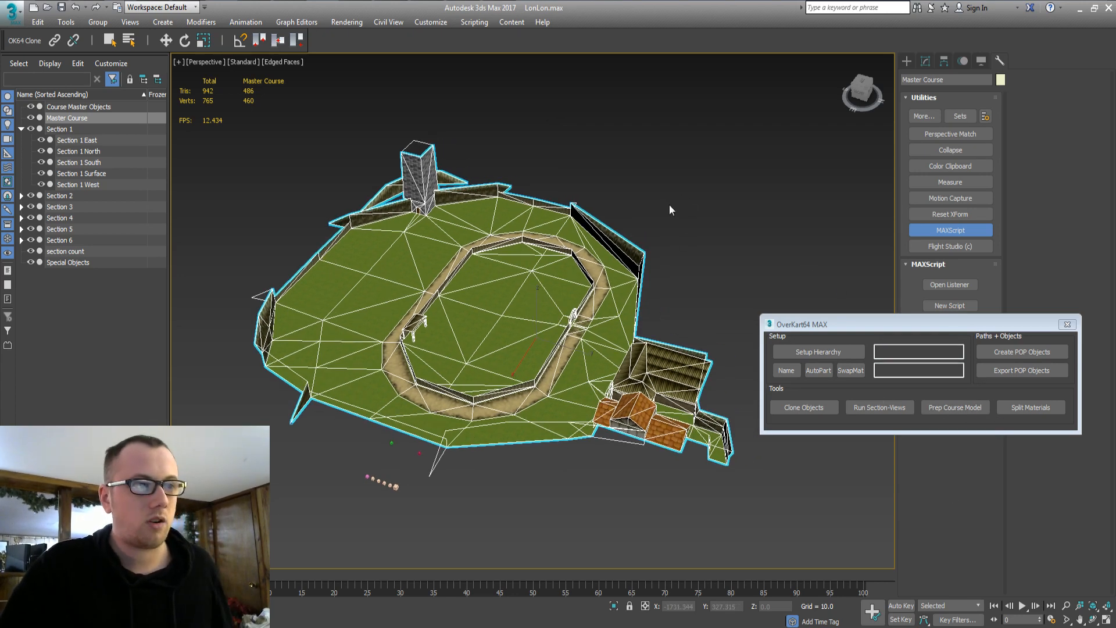
pyautogui.click(954, 406)
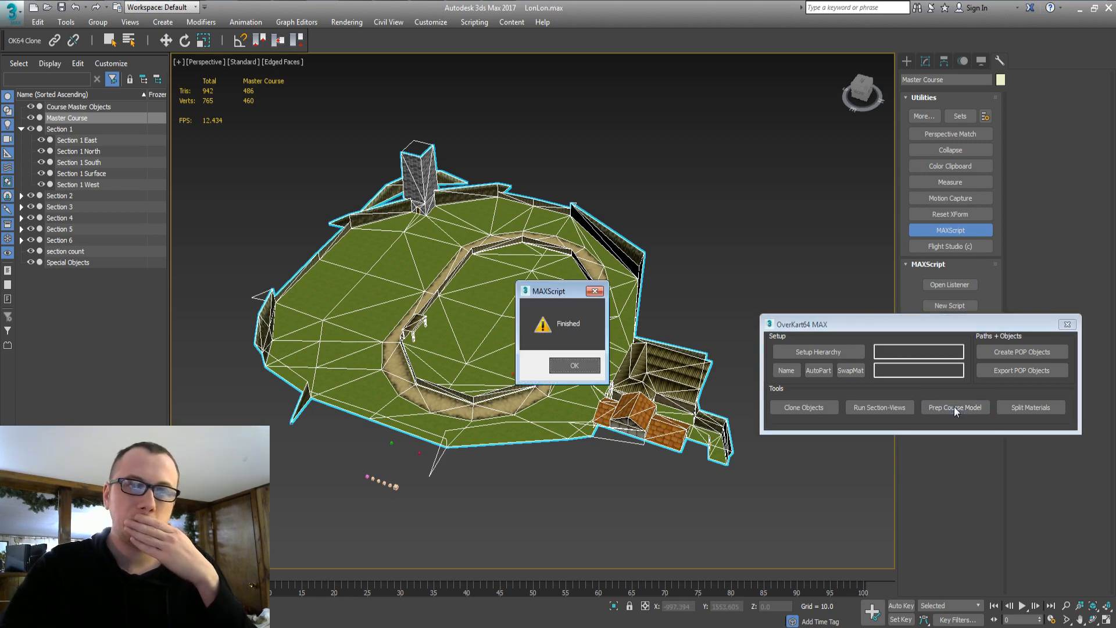
pyautogui.click(572, 363)
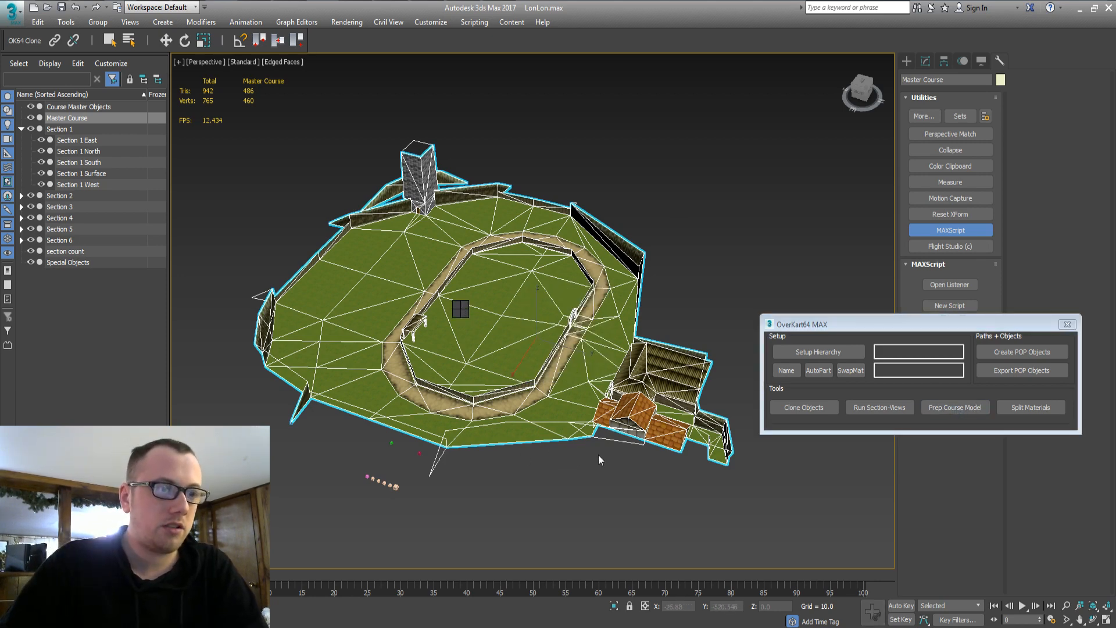
# Select a vertex in the middle of the infield grass and check its X, Y and Z coordinates
pyautogui.press('1')
pyautogui.press('1')
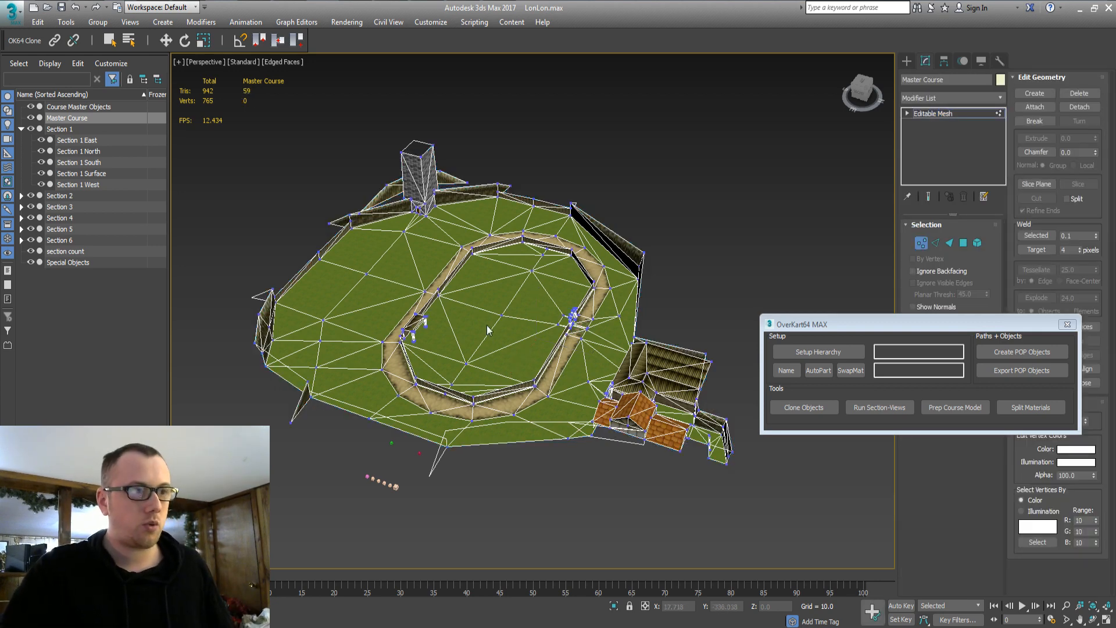
pyautogui.moveTo(511, 311); pyautogui.dragTo(511, 312)
pyautogui.press('w')
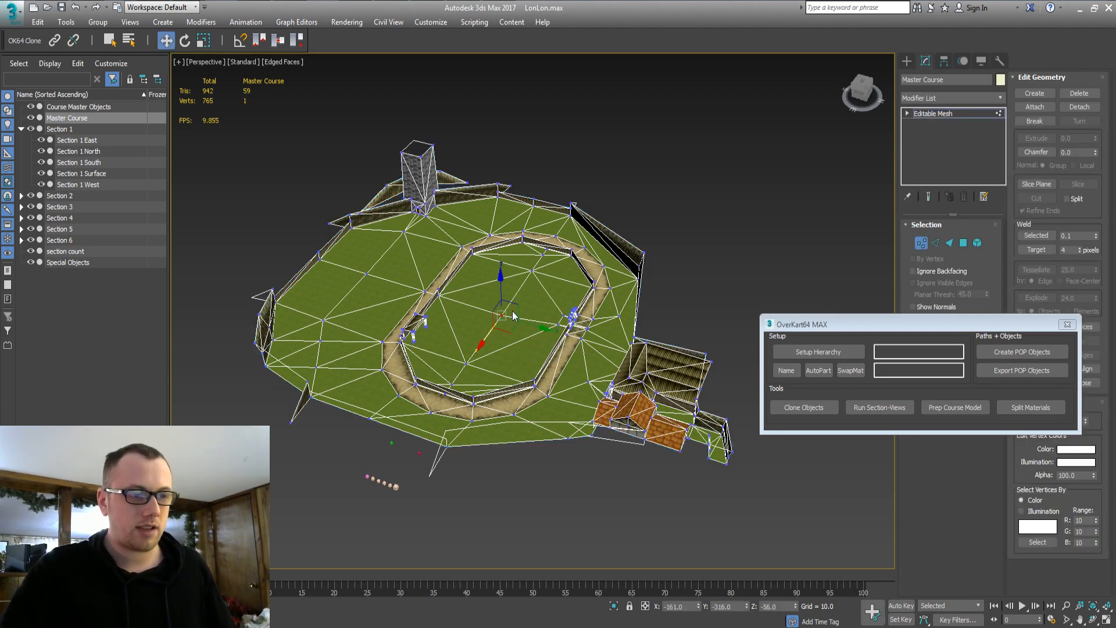
pyautogui.click(778, 607)
pyautogui.click(726, 606)
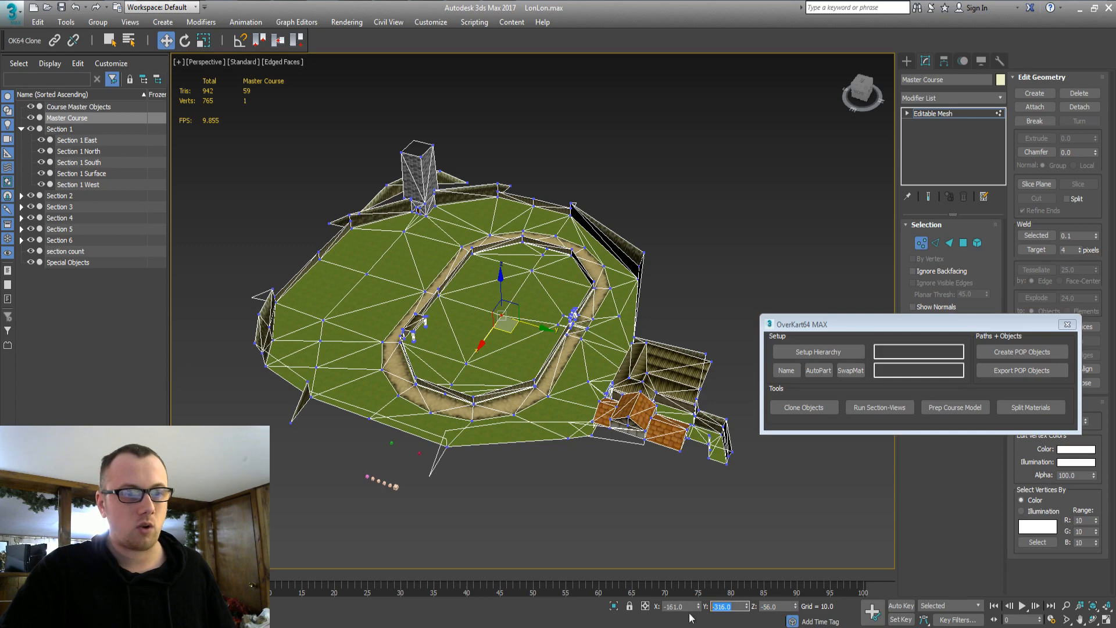
pyautogui.click(677, 606)
# Check the coordinates of a vertex on the far outer fence and of the vertices at the trackside shelter's roof corner
pyautogui.moveTo(348, 277); pyautogui.dragTo(399, 260)
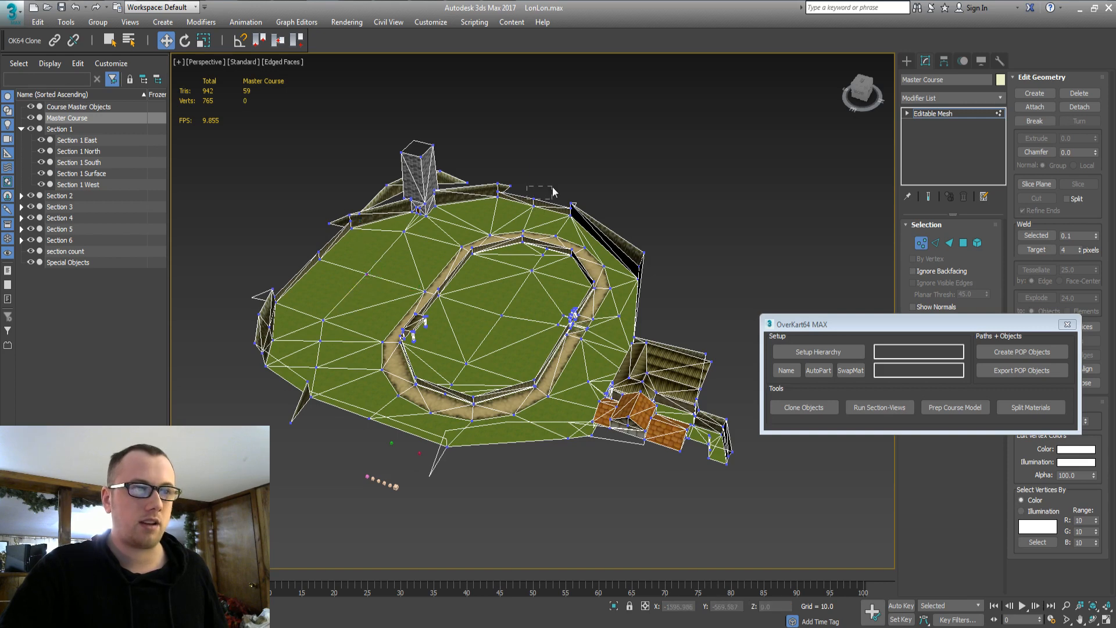
pyautogui.click(534, 203)
pyautogui.scroll(5, 532, 285)
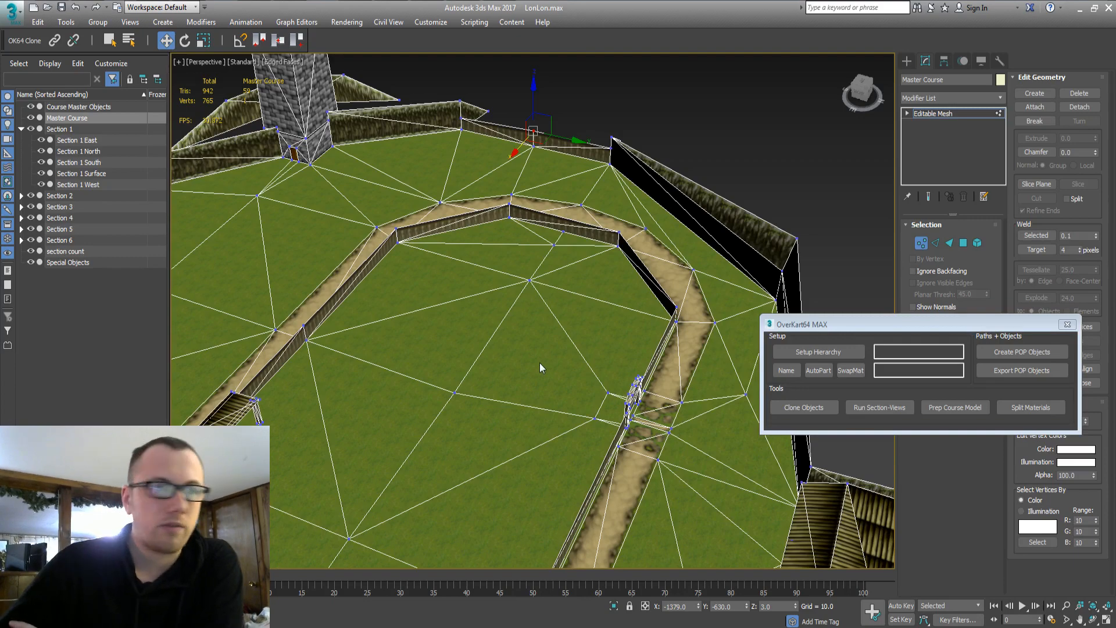
pyautogui.scroll(10, 433, 385)
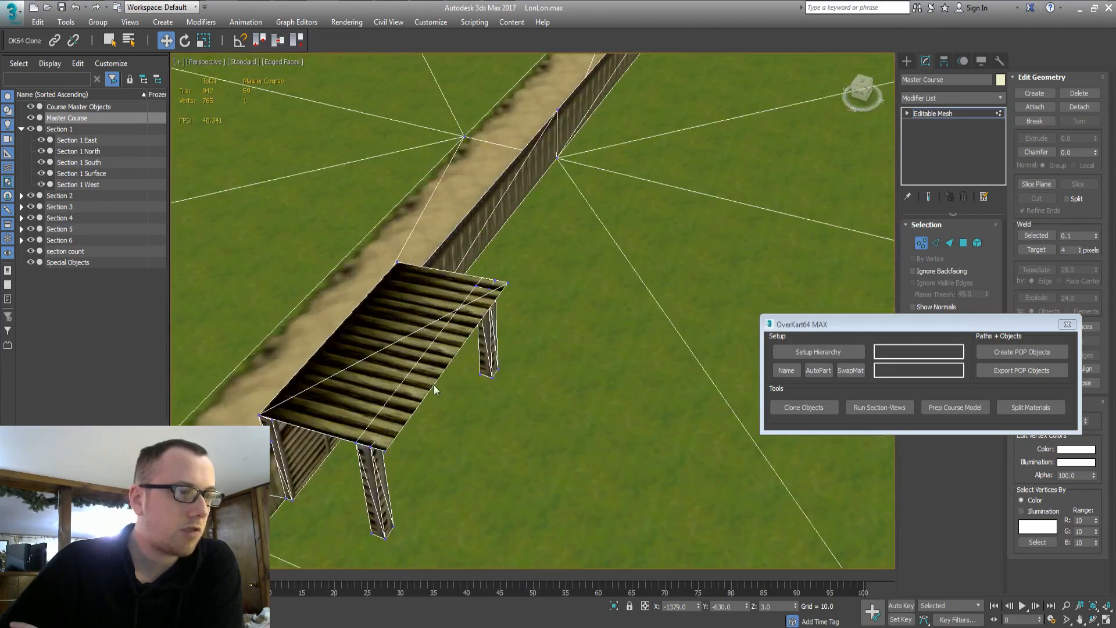
pyautogui.moveTo(480, 288); pyautogui.dragTo(515, 274)
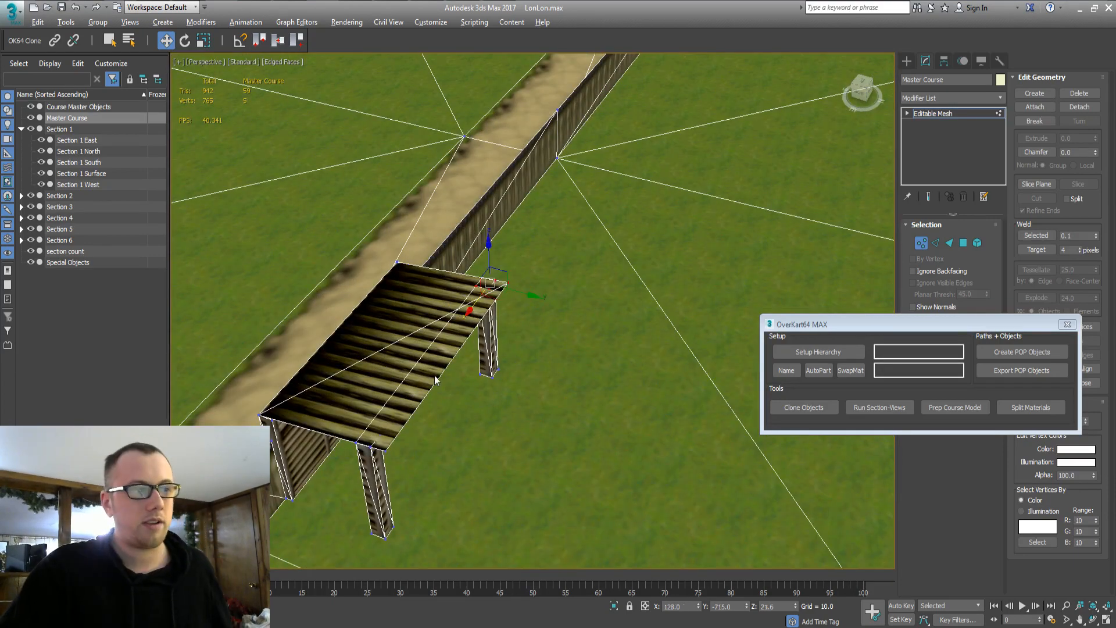
pyautogui.keyDown('alt'); pyautogui.moveTo(439, 370); pyautogui.dragTo(717, 392, button='middle'); pyautogui.keyUp('alt')
pyautogui.scroll(-3, 362, 305)
pyautogui.keyDown('alt'); pyautogui.moveTo(362, 304); pyautogui.dragTo(525, 301, button='middle'); pyautogui.keyUp('alt')
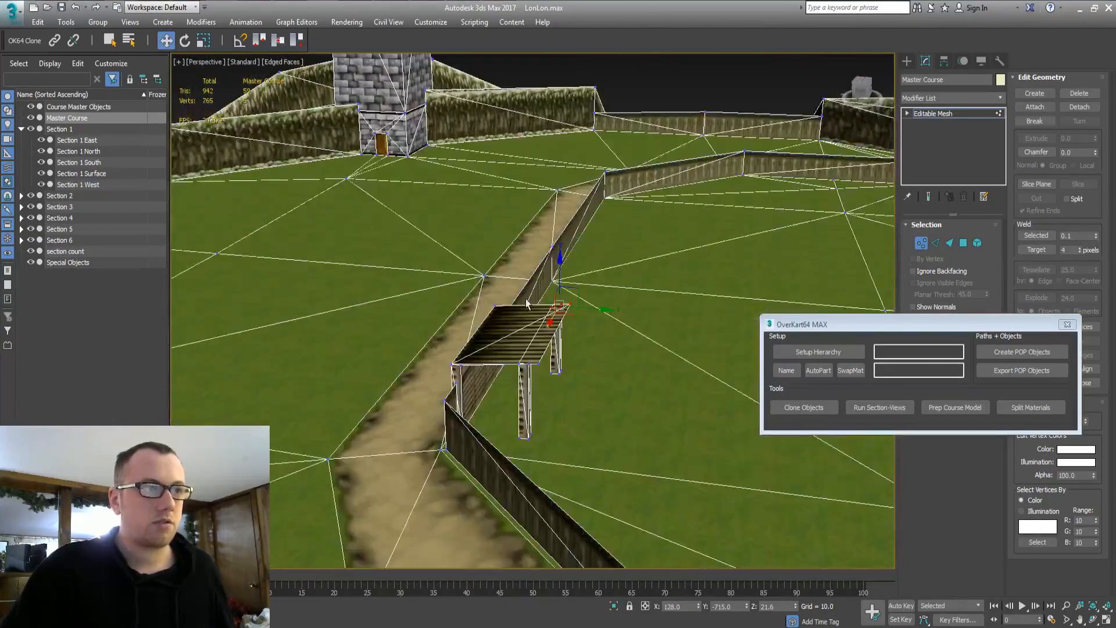
pyautogui.moveTo(633, 343); pyautogui.dragTo(541, 347, button='middle')
pyautogui.scroll(-3, 323, 361)
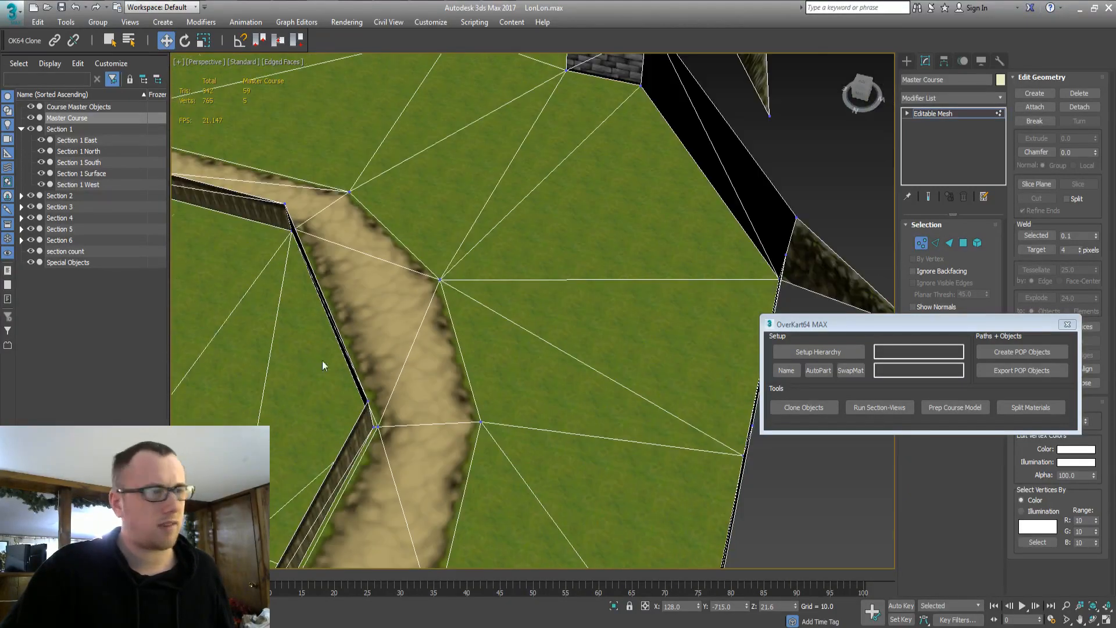
pyautogui.moveTo(322, 360); pyautogui.dragTo(419, 319, button='middle')
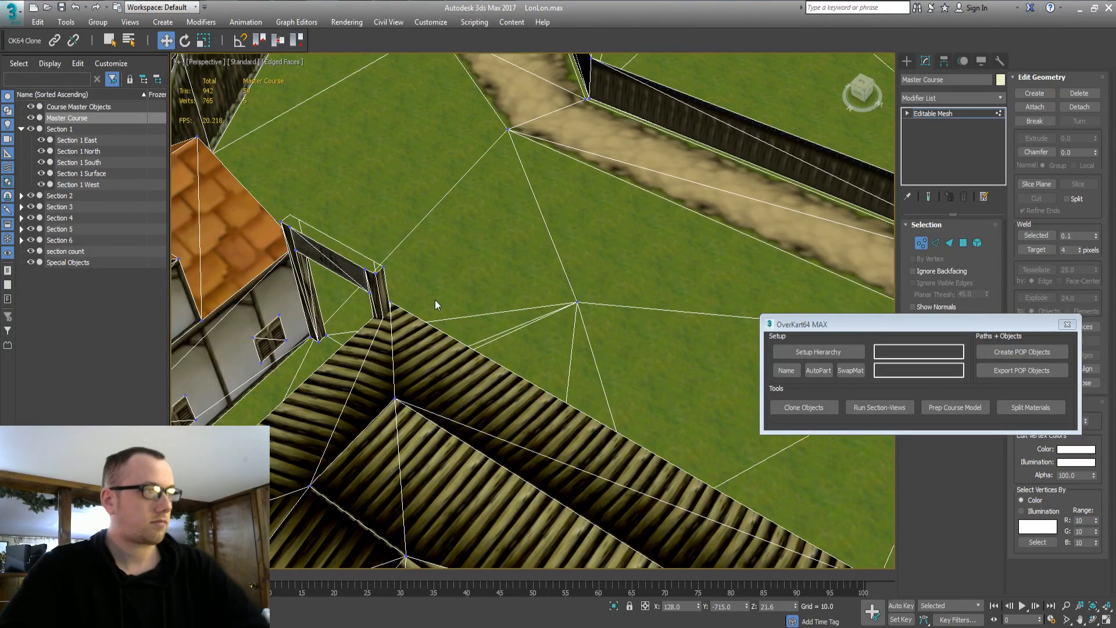
# Switch the Master Course to face selection and frame it in the top view with no faces selected
pyautogui.press('t')
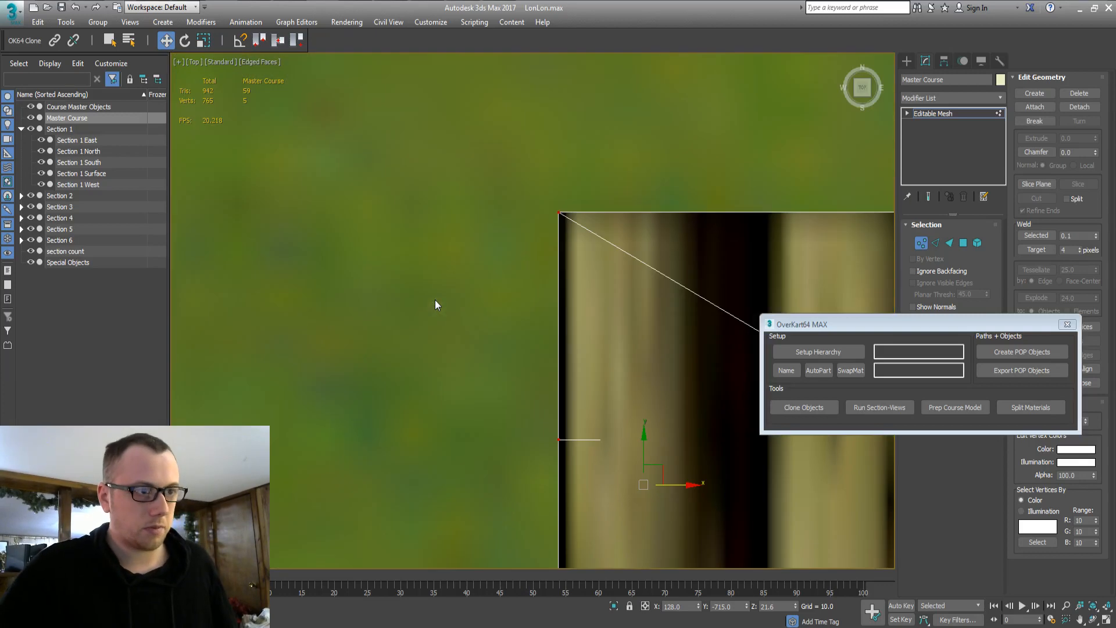
pyautogui.moveTo(324, 274); pyautogui.dragTo(248, 267, button='middle')
pyautogui.scroll(-2, 506, 243)
pyautogui.press('4')
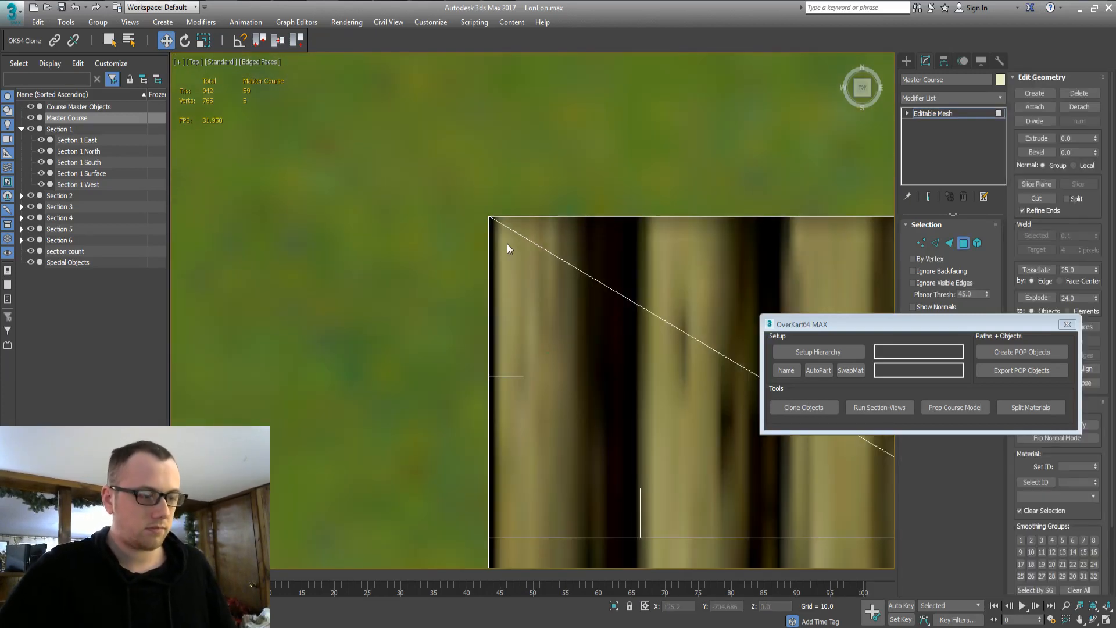
pyautogui.hotkey('ctrl', 'a')
pyautogui.press('z')
pyautogui.hotkey('ctrl', 'd')
pyautogui.moveTo(563, 277); pyautogui.dragTo(533, 288, button='middle')
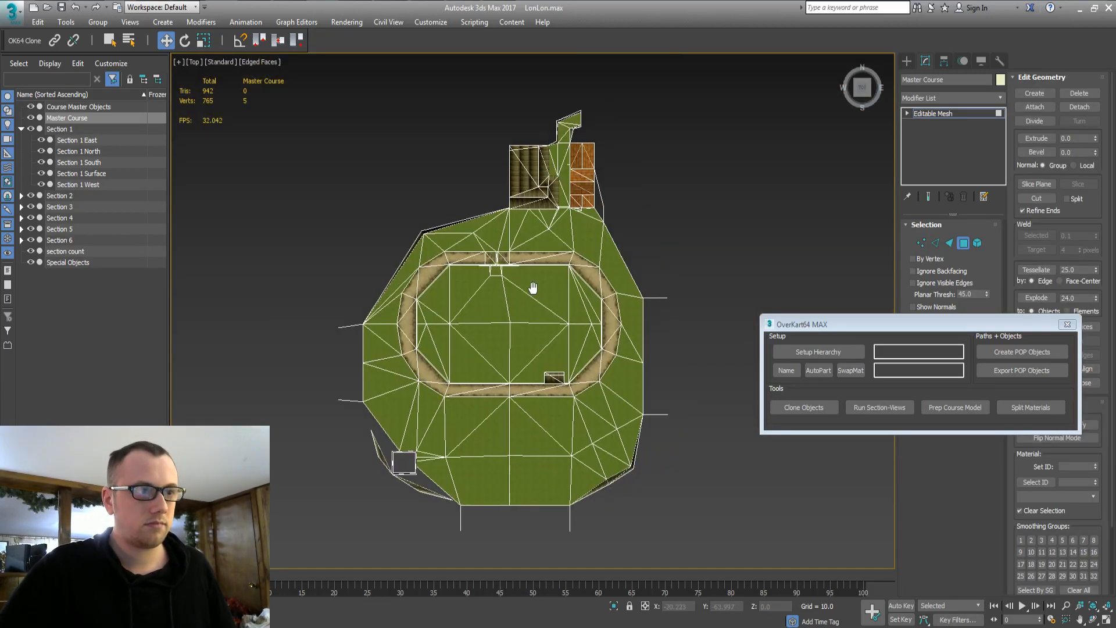
pyautogui.scroll(5, 533, 288)
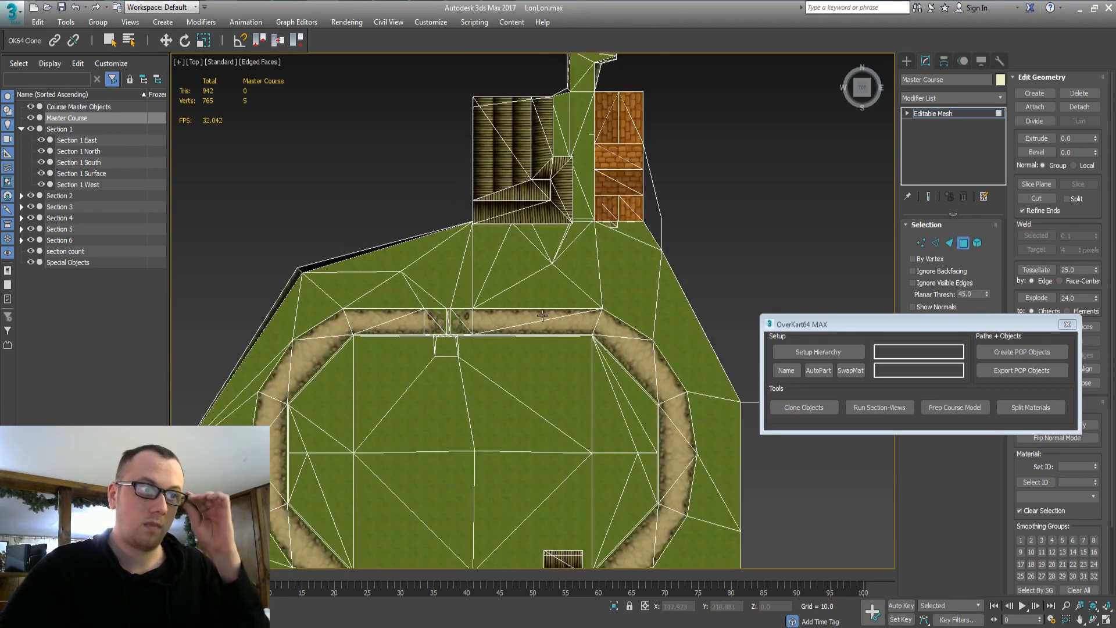
# Select the northern dirt-track faces east of the infield gate and the adjoining grass faces in front of the barn
pyautogui.scroll(8, 543, 315)
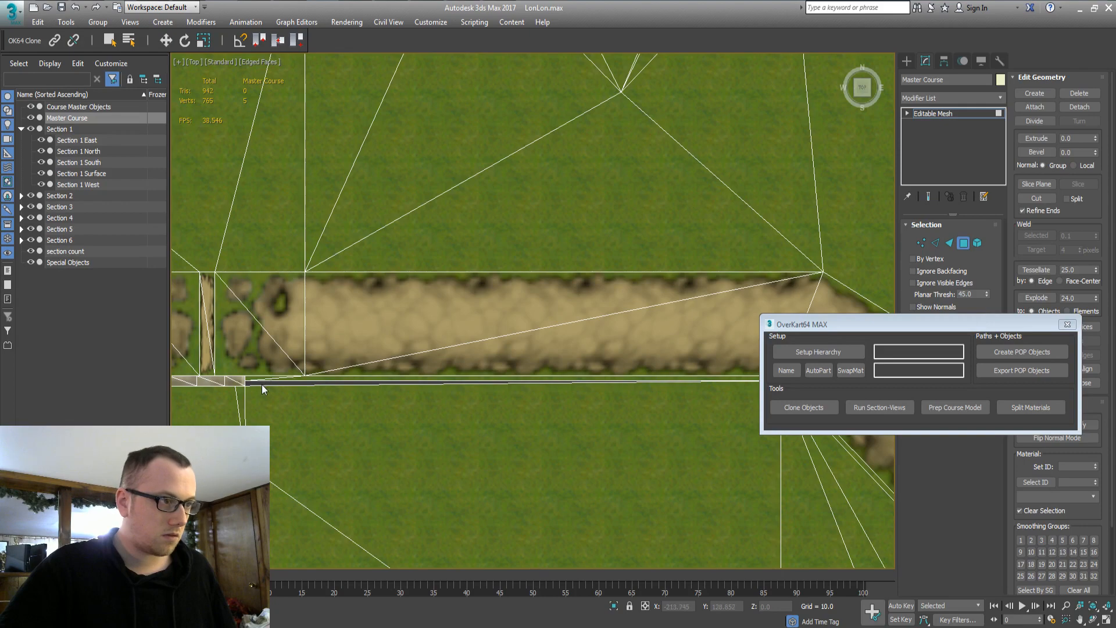
pyautogui.click(308, 323)
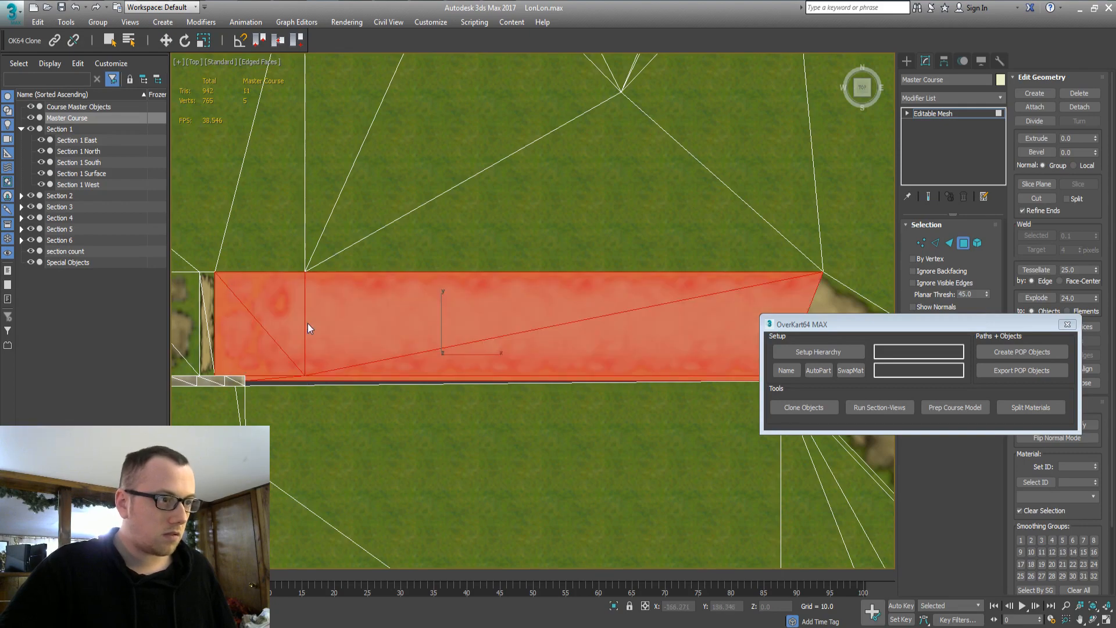
pyautogui.keyDown('ctrl'); pyautogui.click(505, 169); pyautogui.keyUp('ctrl')
pyautogui.scroll(-2, 547, 287)
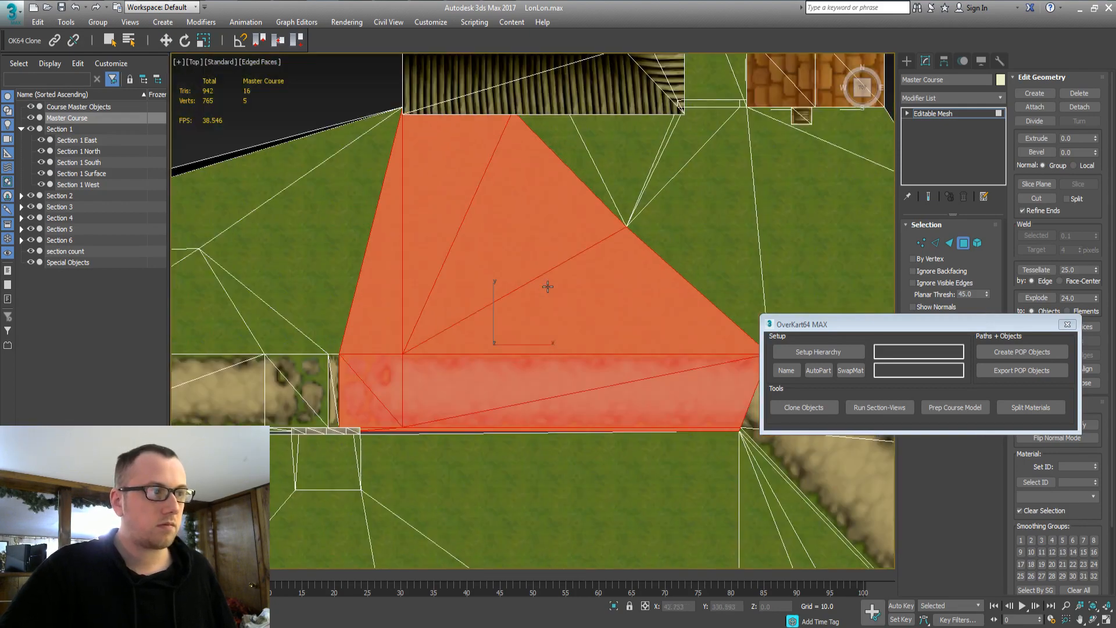
pyautogui.moveTo(548, 286); pyautogui.dragTo(421, 285, button='middle')
pyautogui.keyDown('ctrl'); pyautogui.click(550, 215); pyautogui.keyUp('ctrl')
pyautogui.moveTo(688, 272); pyautogui.dragTo(458, 274, button='middle')
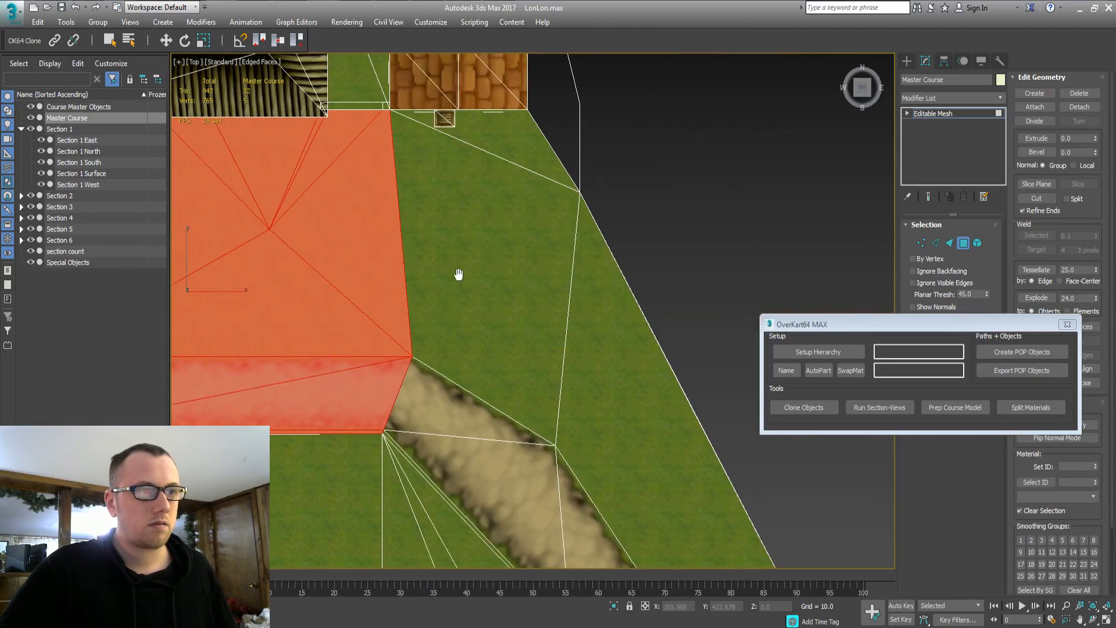
# Add the outer grass faces and the dirt-track faces around the north-east bend to the selection
pyautogui.keyDown('ctrl'); pyautogui.click(543, 185); pyautogui.keyUp('ctrl')
pyautogui.keyDown('ctrl'); pyautogui.click(574, 354); pyautogui.keyUp('ctrl')
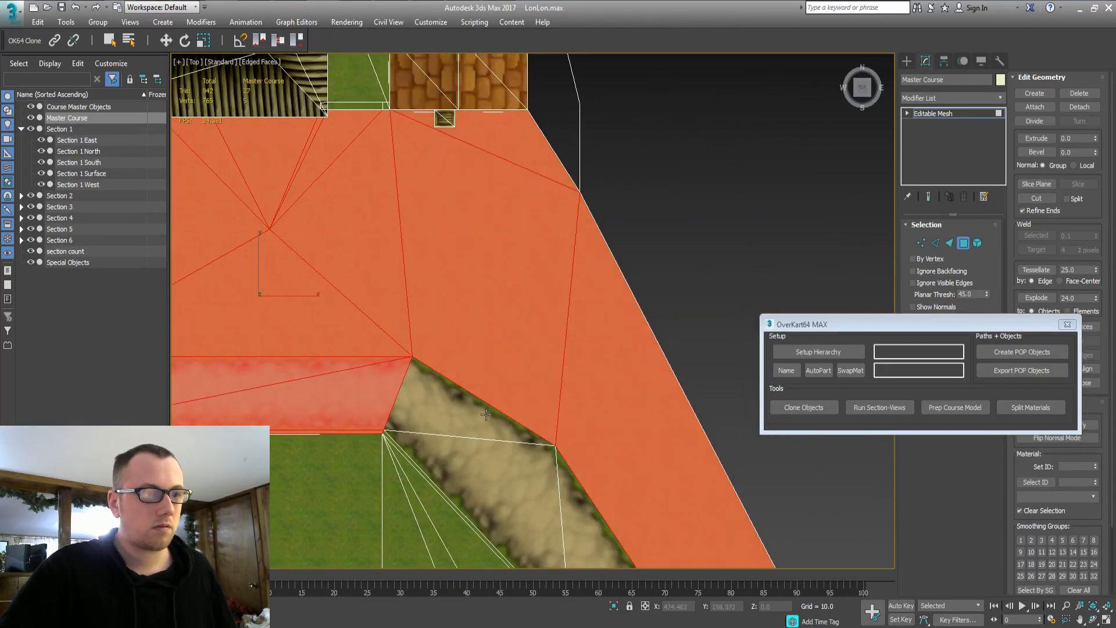
pyautogui.keyDown('ctrl'); pyautogui.click(458, 416); pyautogui.keyUp('ctrl')
pyautogui.moveTo(459, 418); pyautogui.dragTo(325, 186, button='middle')
pyautogui.keyDown('ctrl'); pyautogui.click(463, 311); pyautogui.keyUp('ctrl')
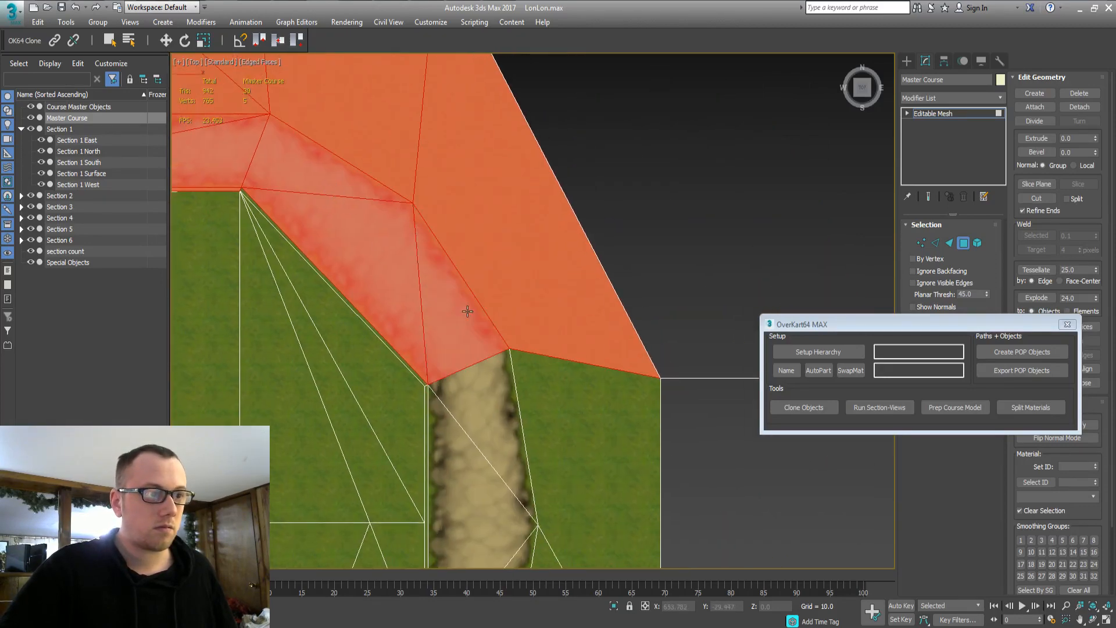
pyautogui.keyDown('ctrl'); pyautogui.click(319, 272); pyautogui.keyUp('ctrl')
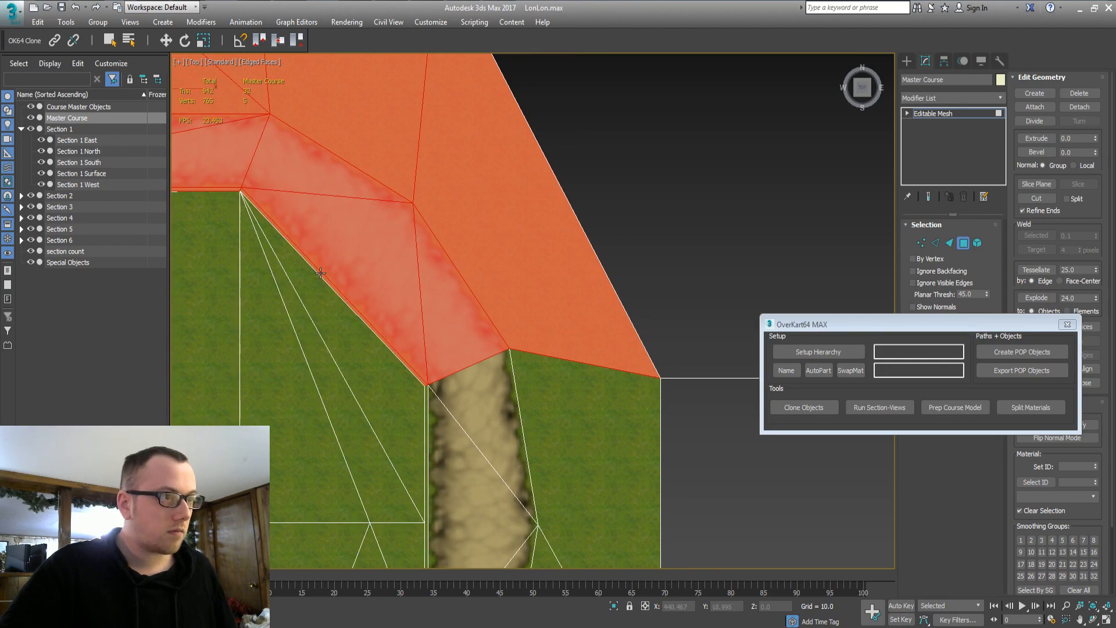
pyautogui.moveTo(346, 276); pyautogui.dragTo(462, 376, button='middle')
pyautogui.press('p')
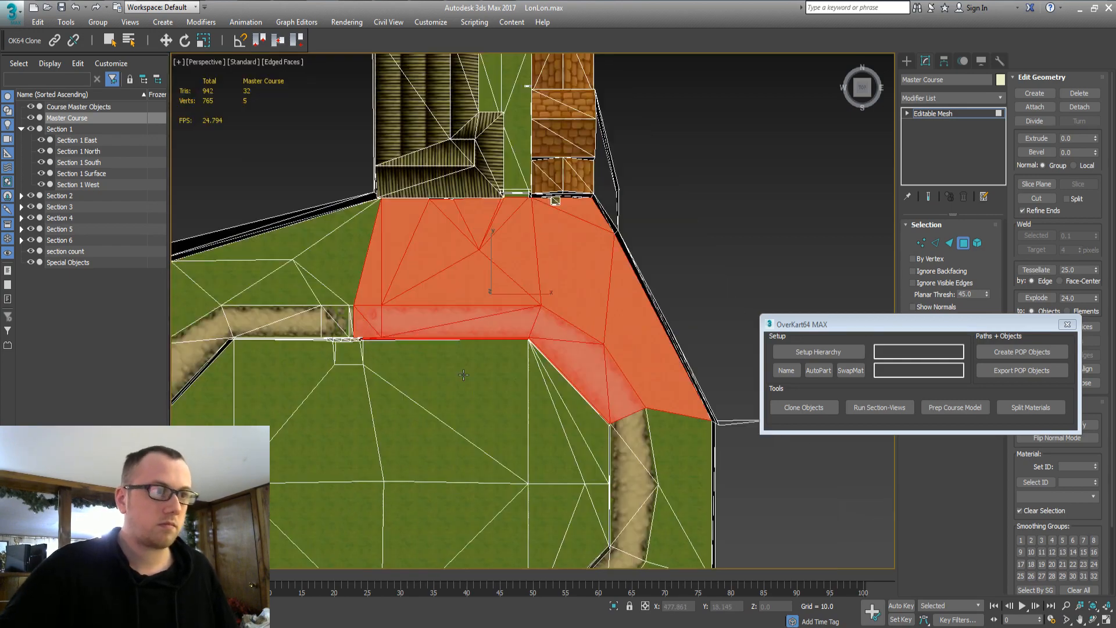
# Add the outer boundary wall along the bend and the adjoining house wall faces to the selection
pyautogui.keyDown('alt'); pyautogui.moveTo(603, 317); pyautogui.dragTo(674, 268, button='middle'); pyautogui.keyUp('alt')
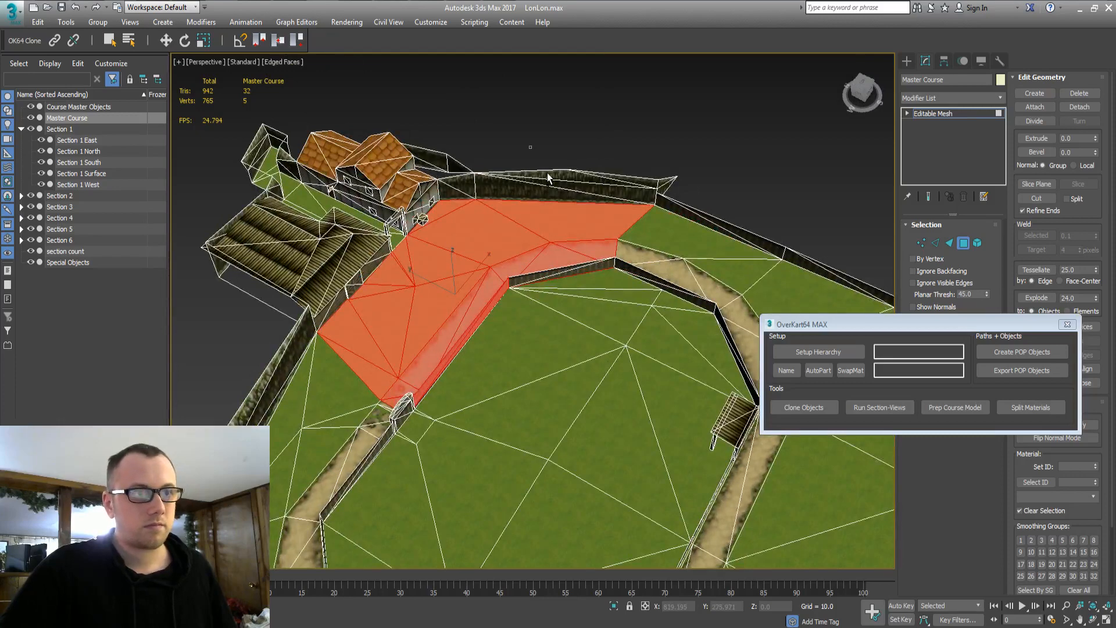
pyautogui.keyDown('ctrl'); pyautogui.moveTo(583, 204); pyautogui.dragTo(584, 205); pyautogui.keyUp('ctrl')
pyautogui.moveTo(575, 250); pyautogui.dragTo(608, 312, button='middle')
pyautogui.scroll(2, 480, 253)
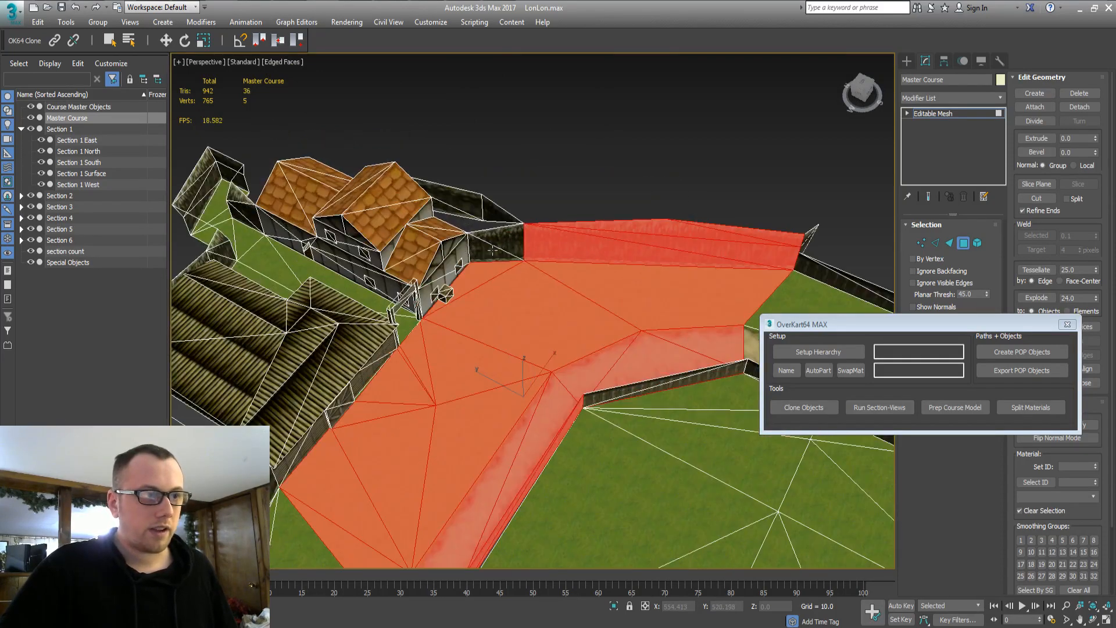
pyautogui.keyDown('ctrl'); pyautogui.click(481, 252); pyautogui.keyUp('ctrl')
pyautogui.keyDown('ctrl'); pyautogui.click(497, 247); pyautogui.keyUp('ctrl')
pyautogui.keyDown('ctrl'); pyautogui.click(450, 264); pyautogui.keyUp('ctrl')
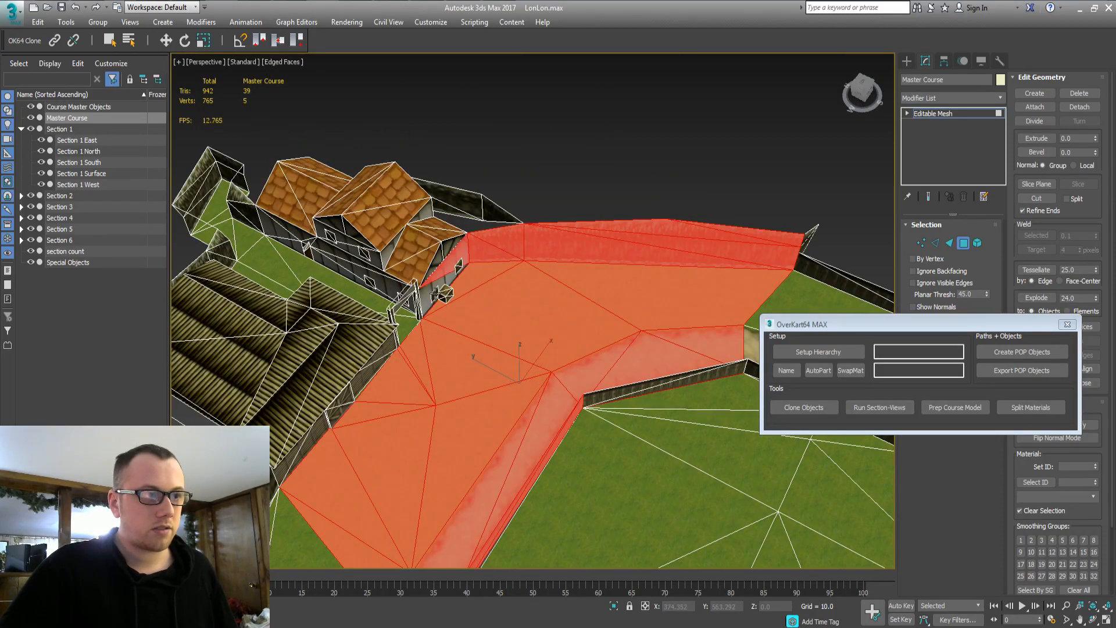
pyautogui.keyDown('ctrl'); pyautogui.click(435, 285); pyautogui.keyUp('ctrl')
# Add the faces of the wooden crate beside the house wall to the selection
pyautogui.scroll(6, 445, 300)
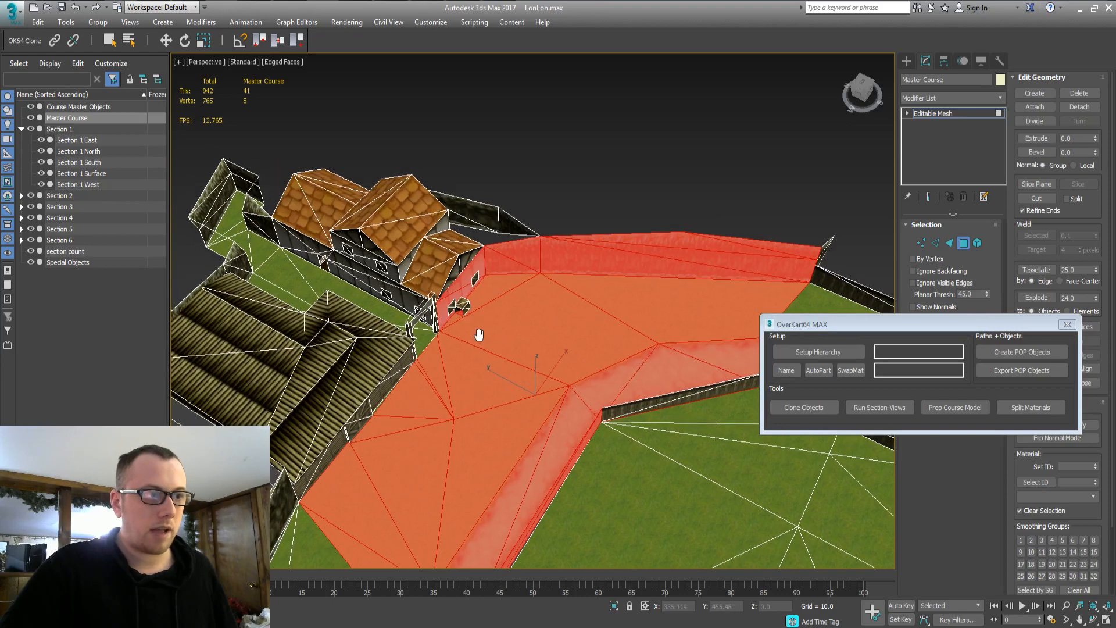
pyautogui.scroll(2, 430, 312)
pyautogui.keyDown('ctrl'); pyautogui.click(433, 309); pyautogui.keyUp('ctrl')
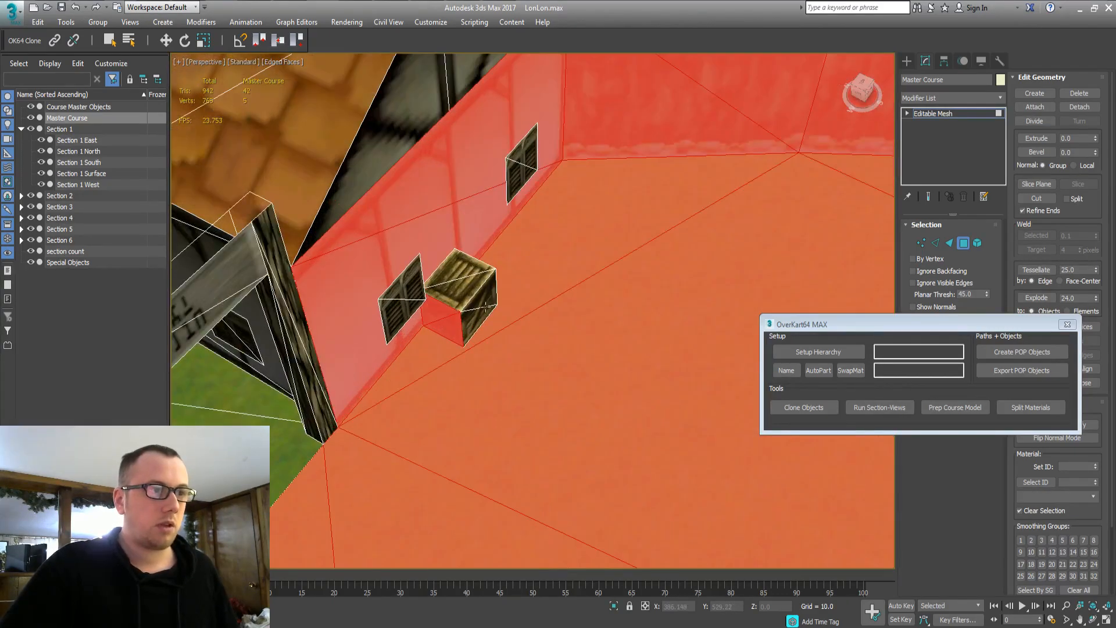
pyautogui.keyDown('ctrl'); pyautogui.click(487, 297); pyautogui.keyUp('ctrl')
pyautogui.keyDown('ctrl'); pyautogui.click(479, 325); pyautogui.keyUp('ctrl')
pyautogui.keyDown('ctrl'); pyautogui.click(465, 292); pyautogui.keyUp('ctrl')
pyautogui.keyDown('ctrl'); pyautogui.click(460, 265); pyautogui.keyUp('ctrl')
pyautogui.keyDown('alt'); pyautogui.moveTo(556, 367); pyautogui.dragTo(485, 379, button='middle'); pyautogui.keyUp('alt')
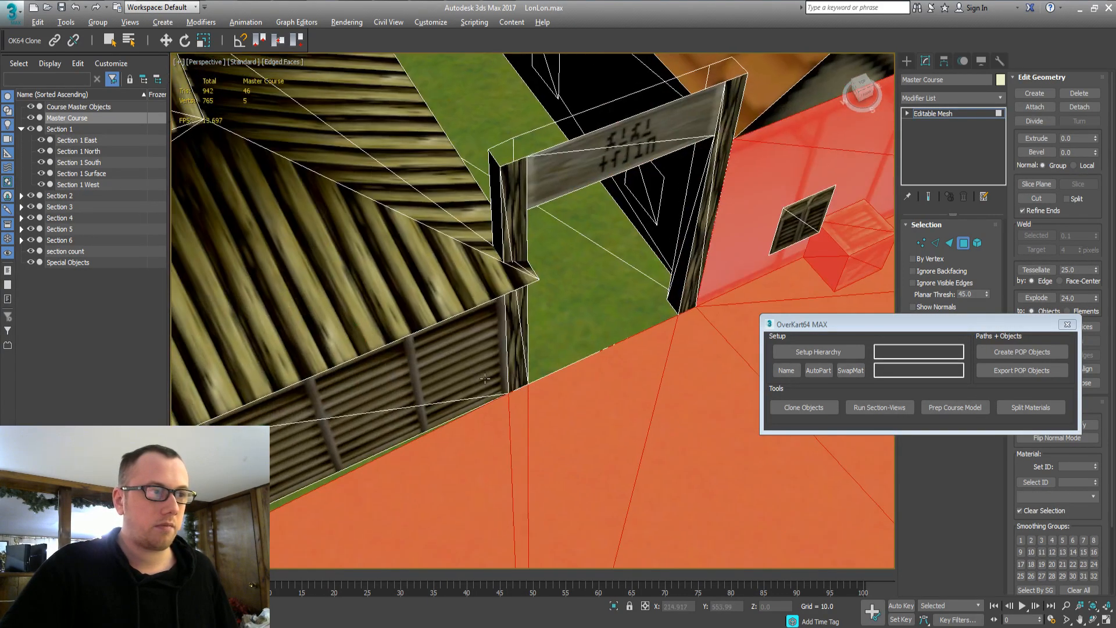
# Add the entrance gate posts, the neighbouring barn wall and the grass strip at its base to the selection
pyautogui.keyDown('ctrl'); pyautogui.click(515, 370); pyautogui.keyUp('ctrl')
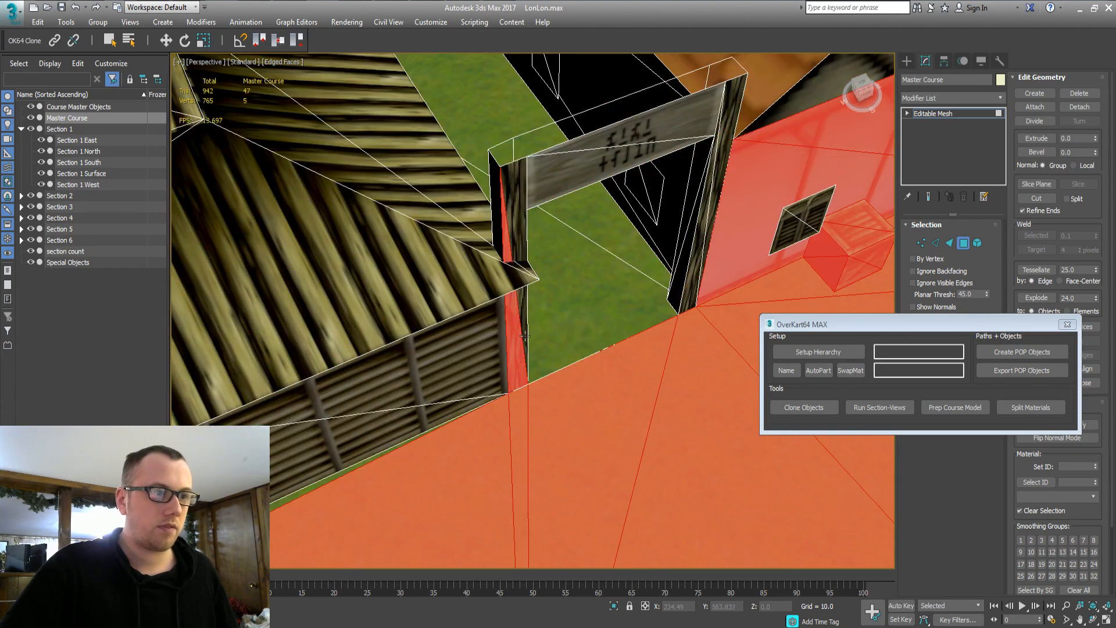
pyautogui.keyDown('ctrl'); pyautogui.click(702, 247); pyautogui.keyUp('ctrl')
pyautogui.keyDown('ctrl'); pyautogui.click(451, 401); pyautogui.keyUp('ctrl')
pyautogui.keyDown('ctrl'); pyautogui.click(380, 433); pyautogui.keyUp('ctrl')
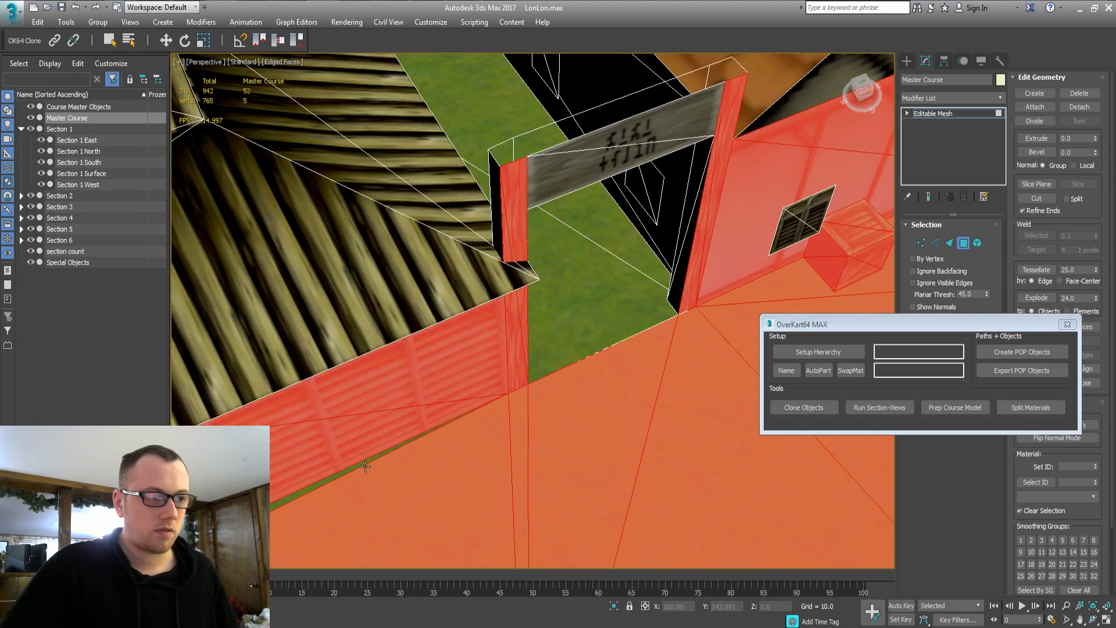
pyautogui.keyDown('ctrl'); pyautogui.click(368, 460); pyautogui.keyUp('ctrl')
# Add the barn door and the rest of the barn's front wall to the selection
pyautogui.press('z')
pyautogui.keyDown('alt'); pyautogui.moveTo(433, 439); pyautogui.dragTo(487, 356, button='middle'); pyautogui.keyUp('alt')
pyautogui.scroll(8, 441, 320)
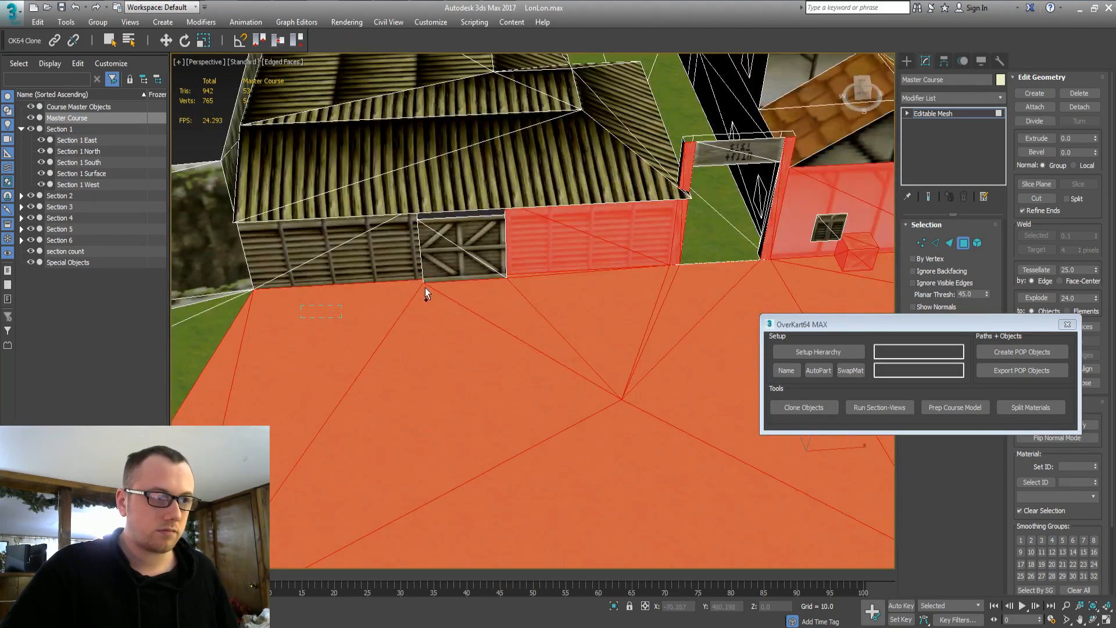
pyautogui.keyDown('ctrl'); pyautogui.moveTo(537, 240); pyautogui.dragTo(541, 236); pyautogui.keyUp('ctrl')
pyautogui.moveTo(483, 343)
pyautogui.keyDown('alt'); pyautogui.mouseDown(button='middle')
pyautogui.moveTo(458, 329)
pyautogui.moveTo(478, 337)
pyautogui.mouseUp(button='middle'); pyautogui.keyUp('alt')
pyautogui.scroll(-3, 525, 378)
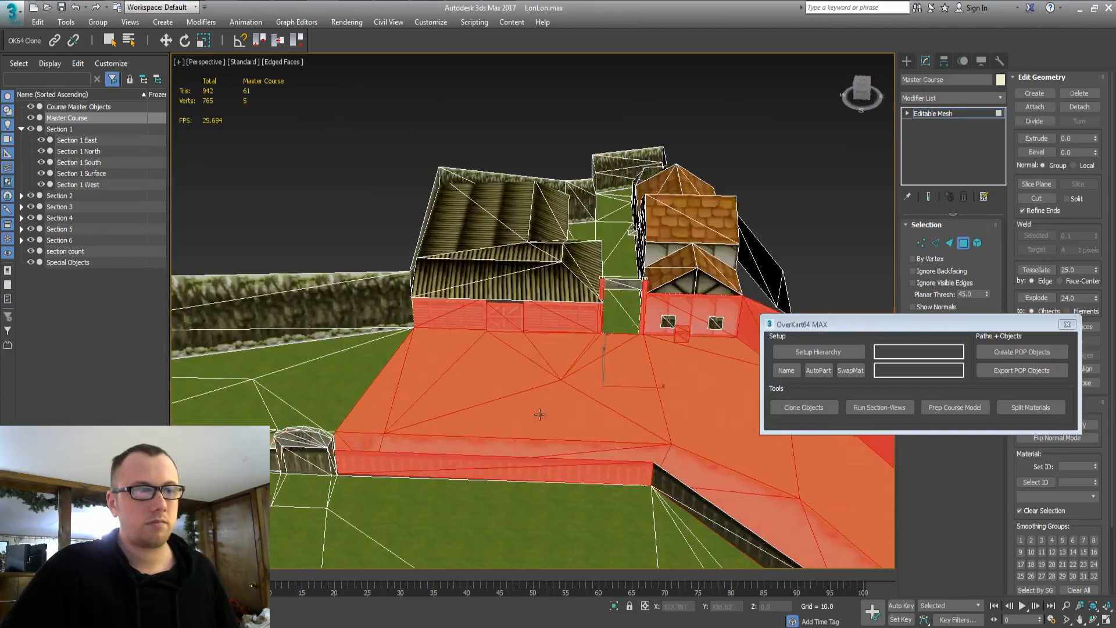
pyautogui.keyDown('alt'); pyautogui.moveTo(538, 414); pyautogui.dragTo(668, 426, button='middle'); pyautogui.keyUp('alt')
# Add the inner fence faces along the north-east bend to the selection, undoing any wrong pick
pyautogui.keyDown('alt'); pyautogui.moveTo(584, 450); pyautogui.dragTo(232, 291, button='middle'); pyautogui.keyUp('alt')
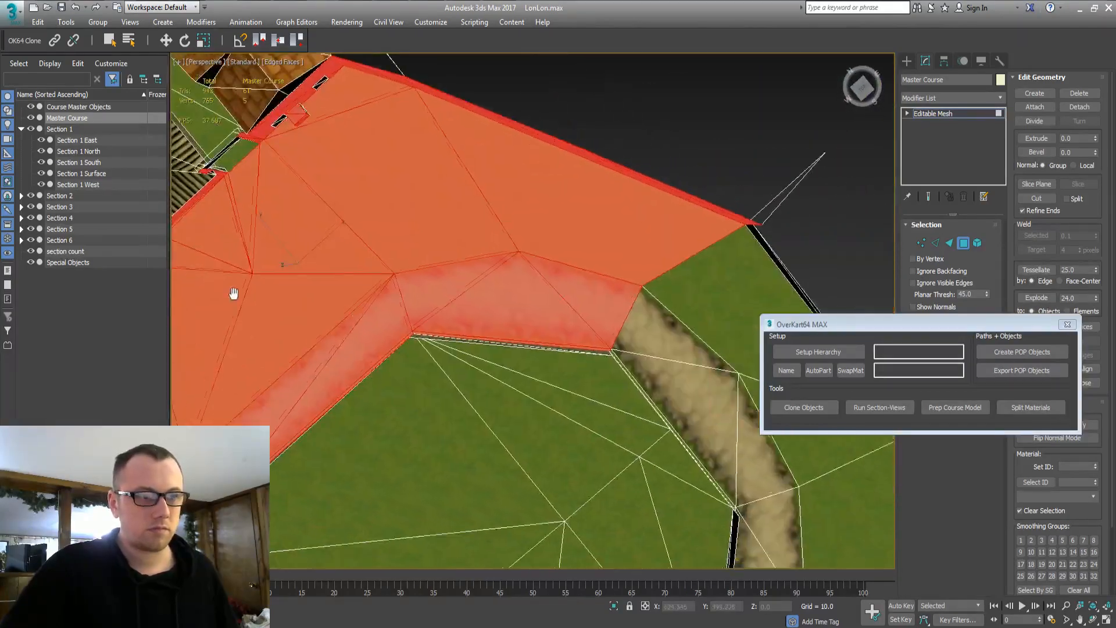
pyautogui.keyDown('ctrl'); pyautogui.click(558, 361); pyautogui.keyUp('ctrl')
pyautogui.hotkey('ctrl', 'z')
pyautogui.press('z')
pyautogui.keyDown('alt'); pyautogui.moveTo(501, 411); pyautogui.dragTo(533, 288, button='middle'); pyautogui.keyUp('alt')
pyautogui.scroll(4, 537, 315)
pyautogui.scroll(4, 483, 386)
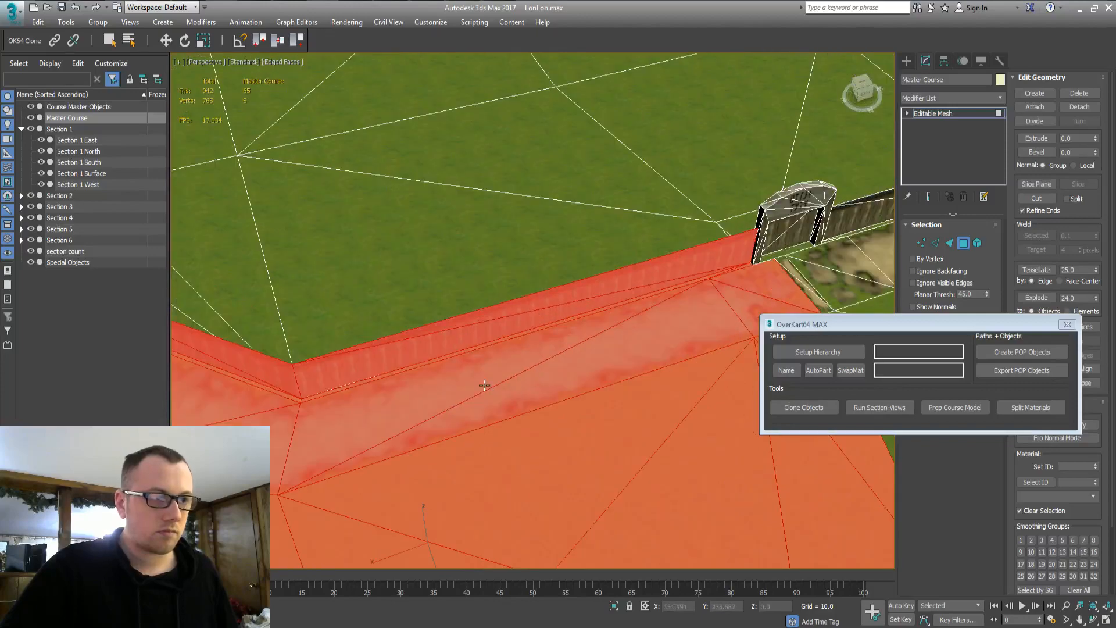
pyautogui.moveTo(382, 386); pyautogui.dragTo(635, 341, button='middle')
pyautogui.keyDown('alt'); pyautogui.moveTo(383, 386); pyautogui.dragTo(704, 399, button='middle'); pyautogui.keyUp('alt')
pyautogui.scroll(-3, 494, 380)
pyautogui.scroll(-3, 556, 359)
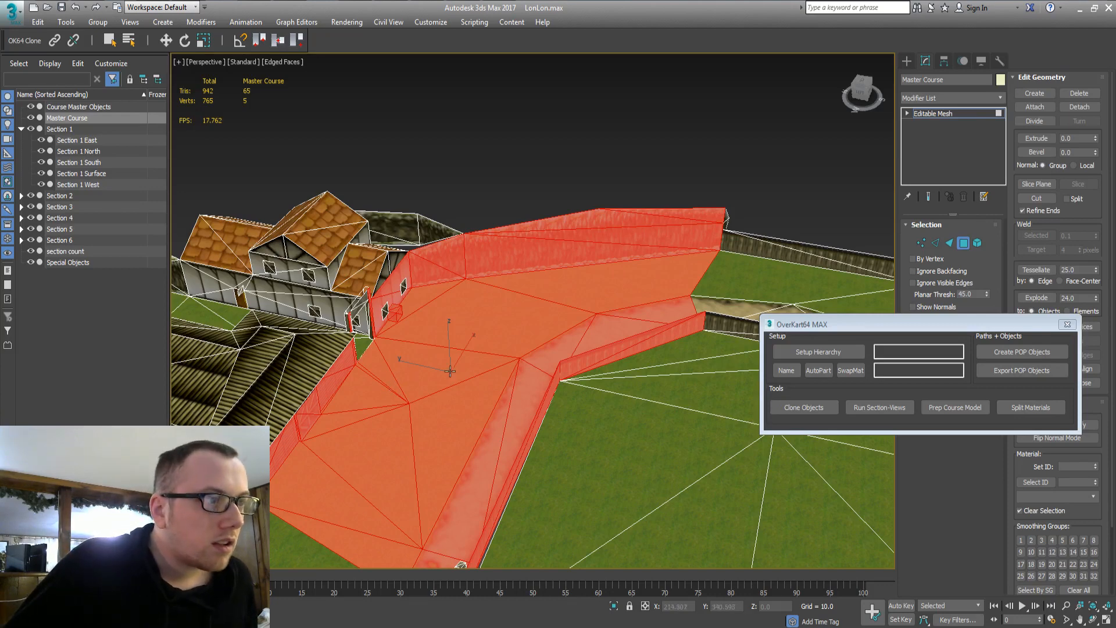
# Detach the selected faces as a clone under the default name and select the new object
pyautogui.click(1079, 107)
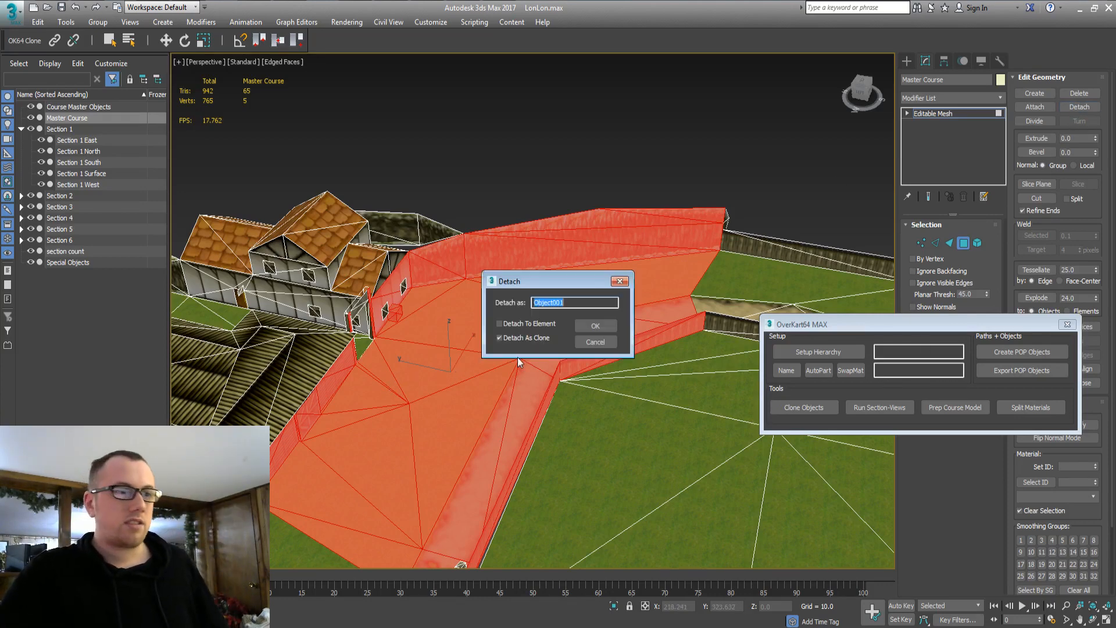
pyautogui.click(588, 324)
pyautogui.click(57, 129)
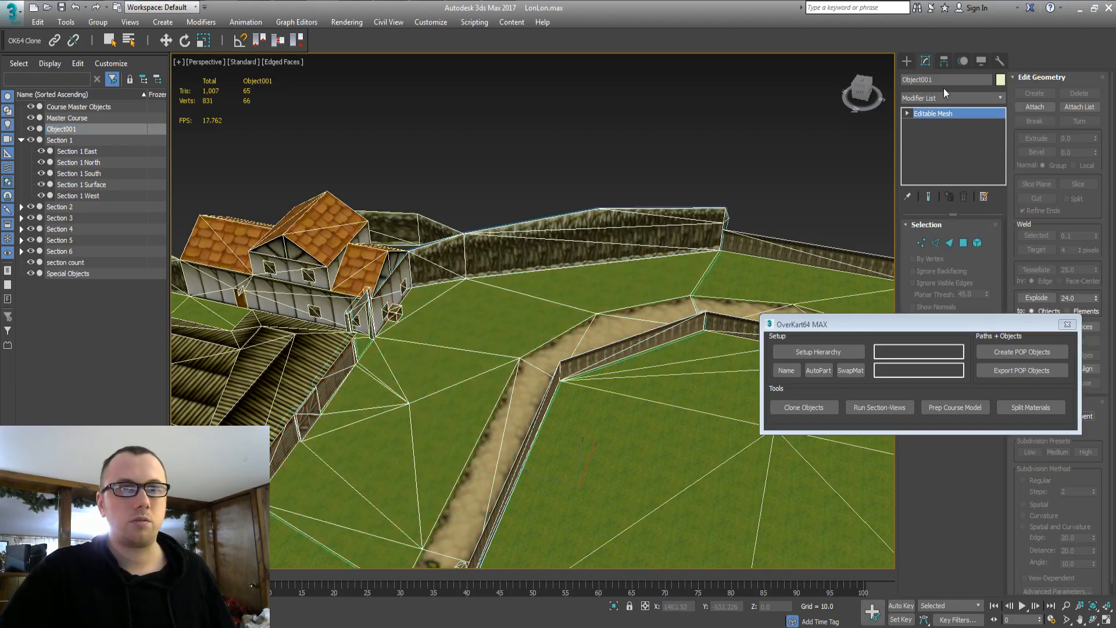
pyautogui.moveTo(943, 82); pyautogui.dragTo(797, 100)
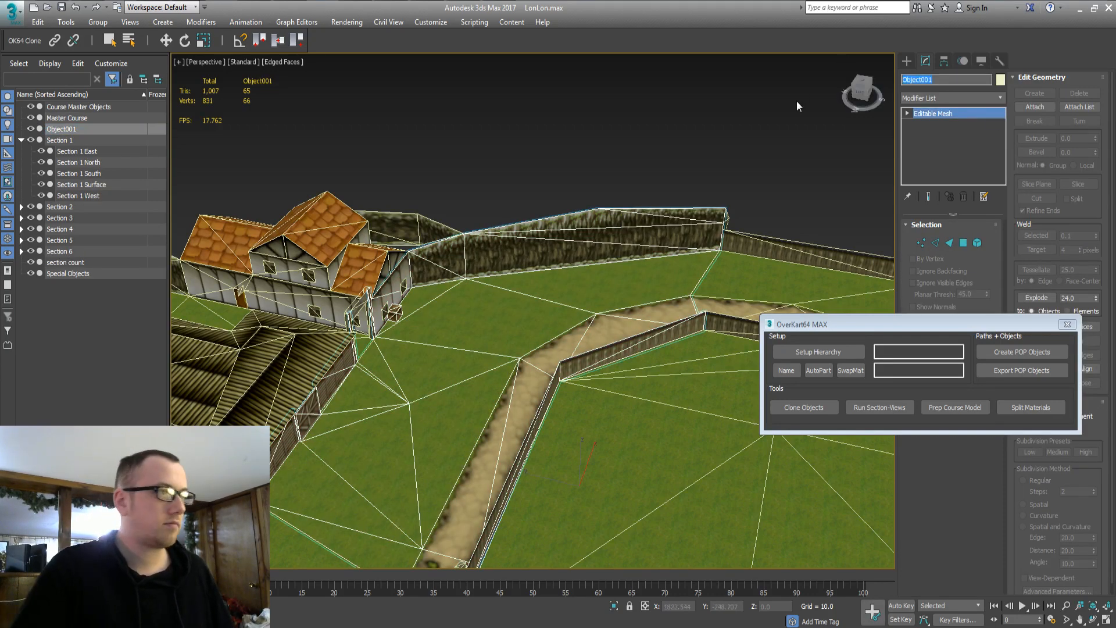
# Parent the detached clone under Section 1 Surface in the scene hierarchy and collapse Section 1
pyautogui.click(74, 129)
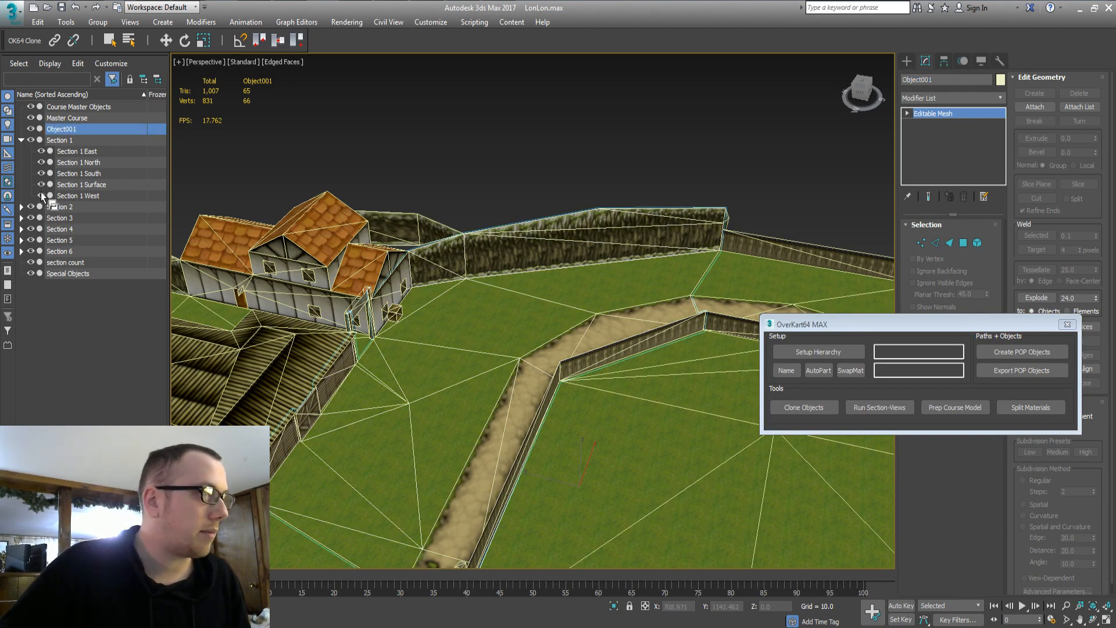
pyautogui.moveTo(41, 194); pyautogui.dragTo(74, 185)
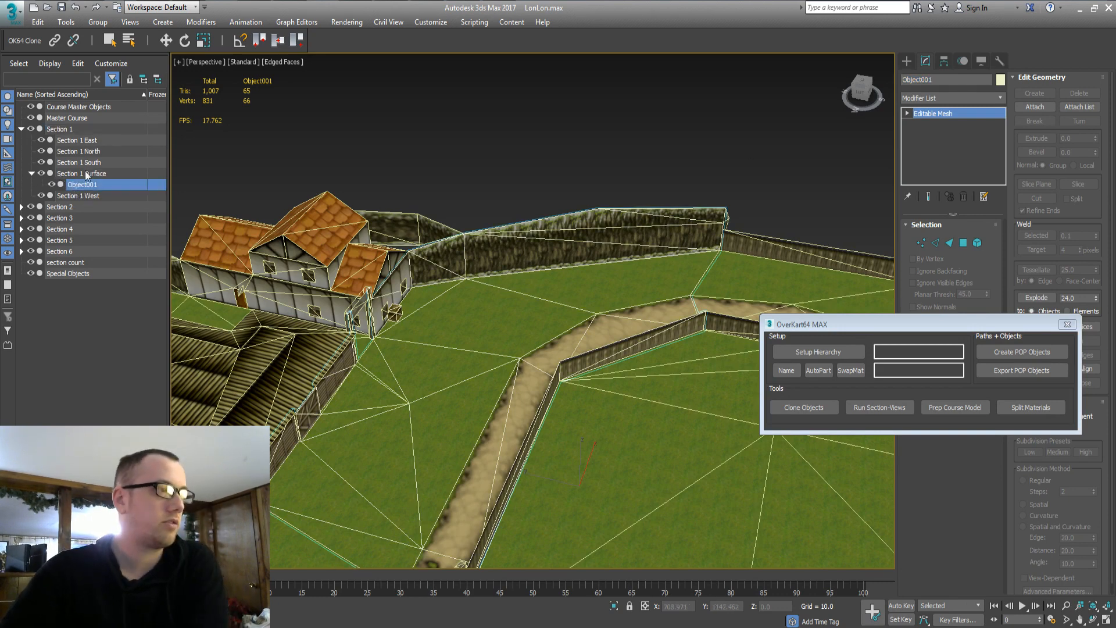
pyautogui.click(20, 129)
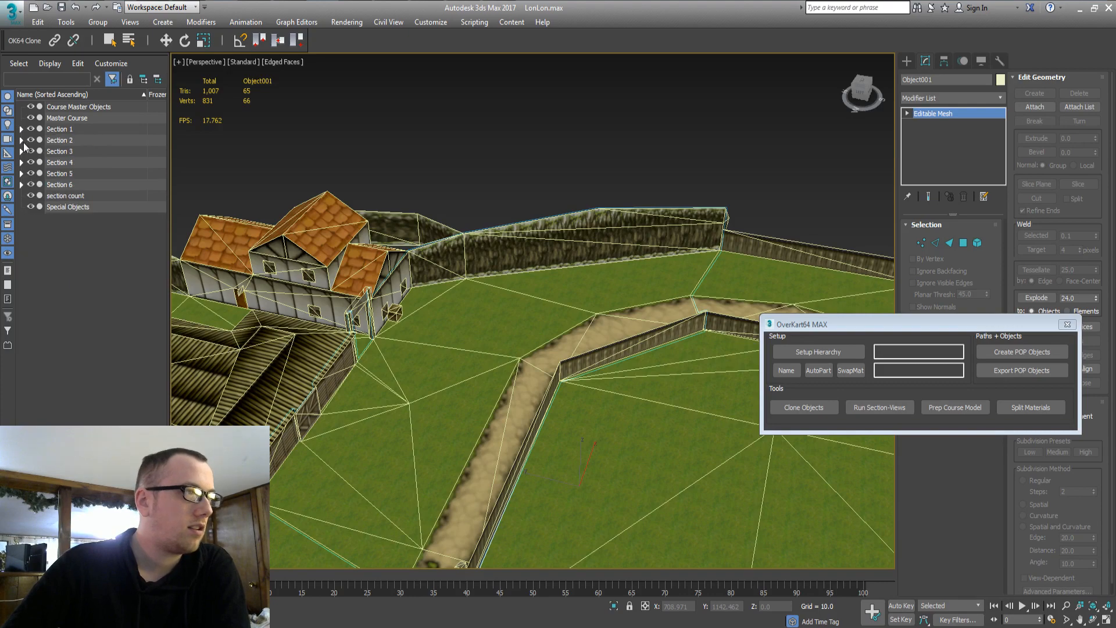
# Expand Section 2 in the hierarchy and return the Master Course mesh to face selection
pyautogui.click(21, 140)
pyautogui.moveTo(383, 251); pyautogui.dragTo(291, 271, button='middle')
pyautogui.click(907, 60)
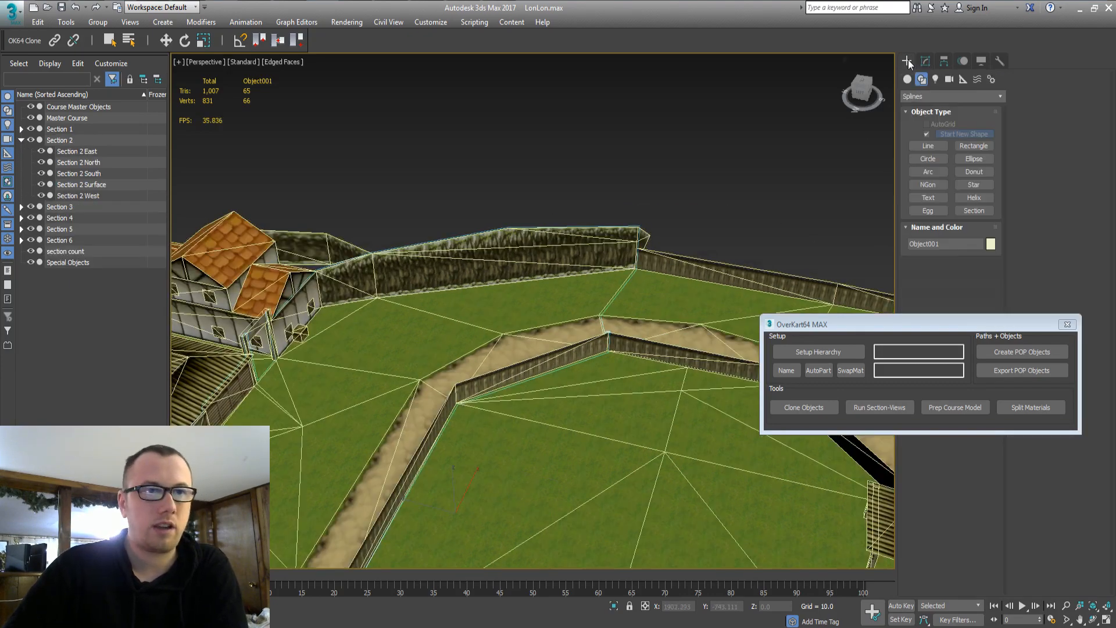
pyautogui.click(89, 118)
pyautogui.moveTo(694, 365); pyautogui.dragTo(509, 361, button='middle')
pyautogui.press('1')
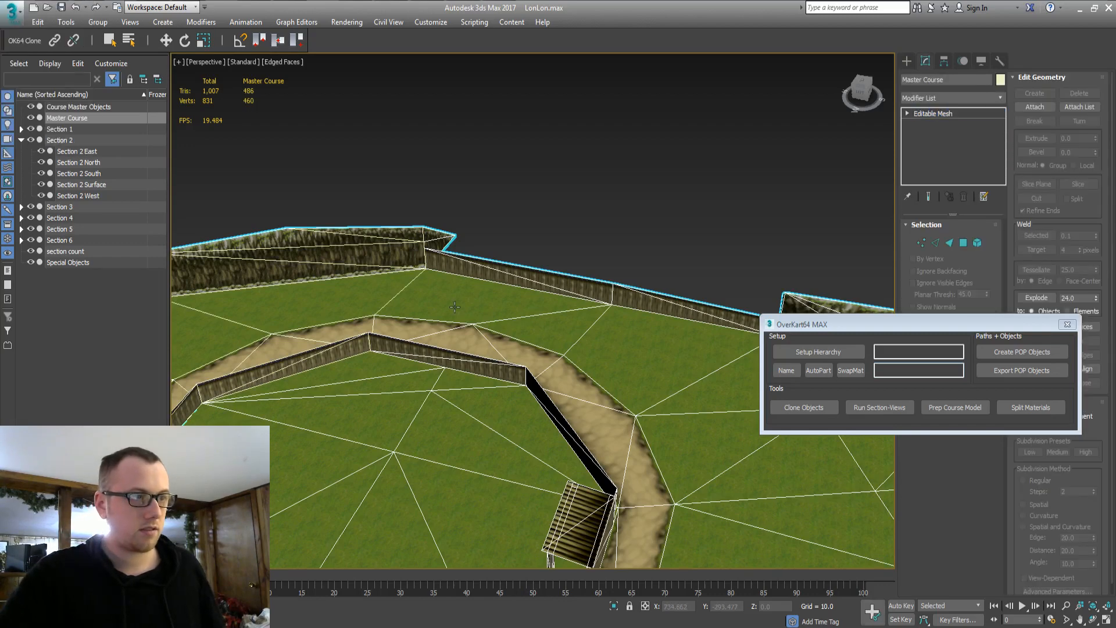
pyautogui.press('4')
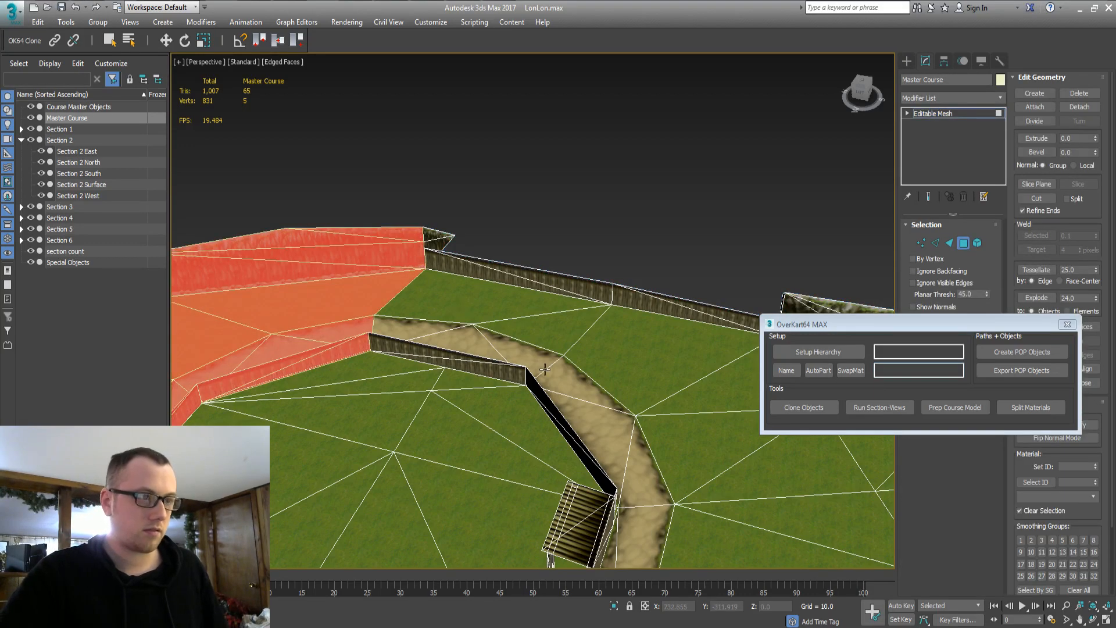
# Replace the face selection with the dirt-track and grass faces of the straight east side just past the first section
pyautogui.press('t')
pyautogui.moveTo(615, 368); pyautogui.dragTo(427, 198, button='middle')
pyautogui.moveTo(546, 431); pyautogui.dragTo(530, 376, button='middle')
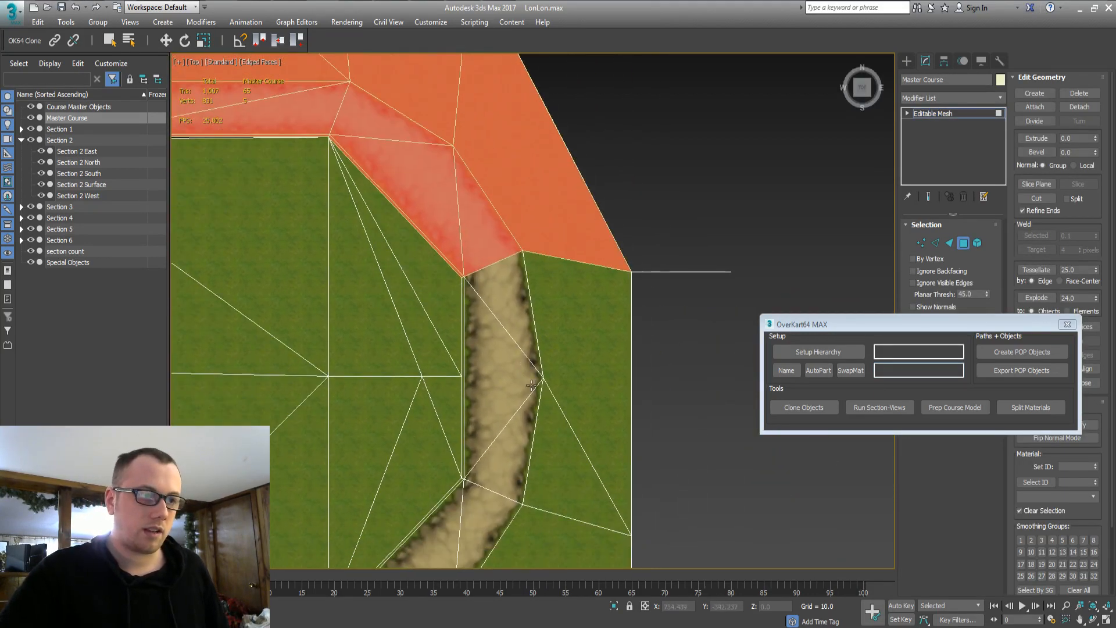
pyautogui.click(567, 350)
pyautogui.press('p')
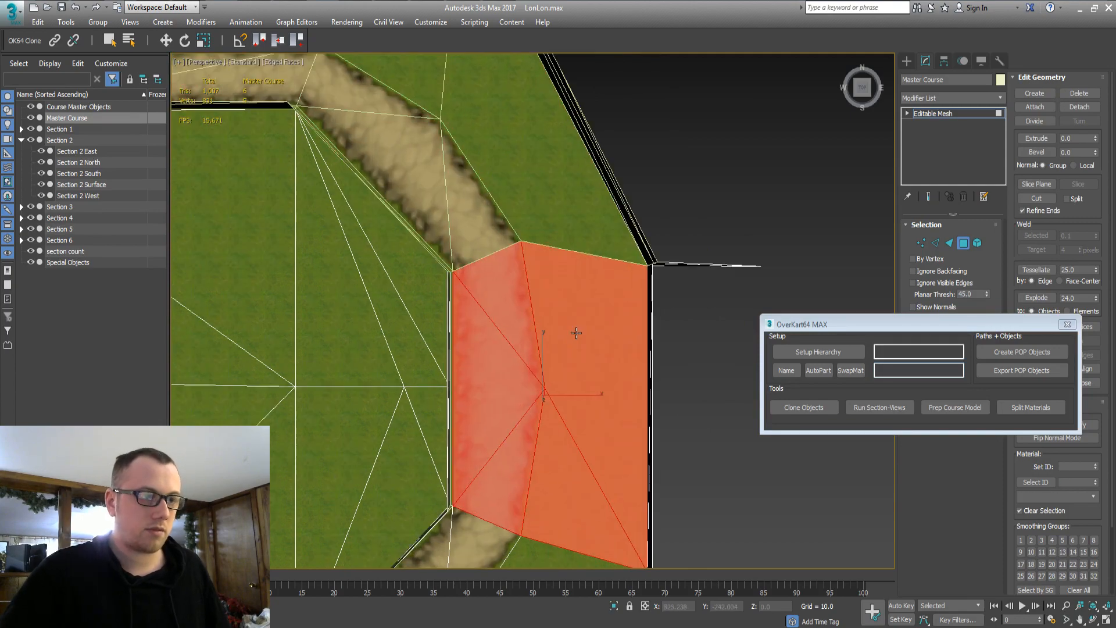
# Add the outer fence faces behind the selected straight east stretch to the face selection
pyautogui.keyDown('alt'); pyautogui.moveTo(575, 333); pyautogui.dragTo(522, 186, button='middle'); pyautogui.keyUp('alt')
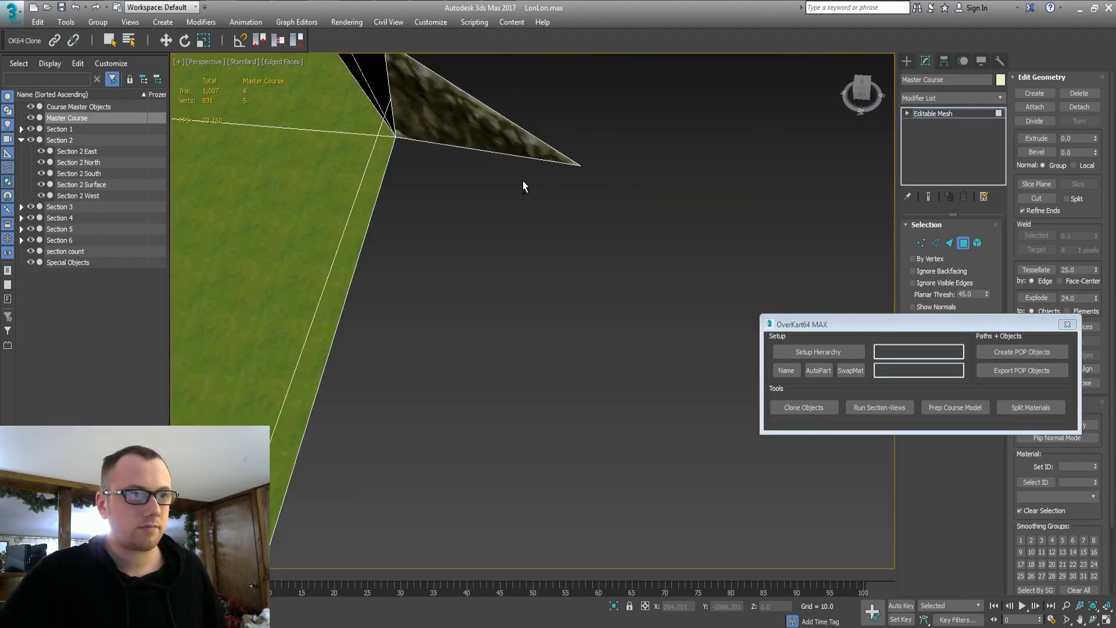
pyautogui.press('z')
pyautogui.keyDown('alt'); pyautogui.moveTo(515, 361); pyautogui.dragTo(546, 361, button='middle'); pyautogui.keyUp('alt')
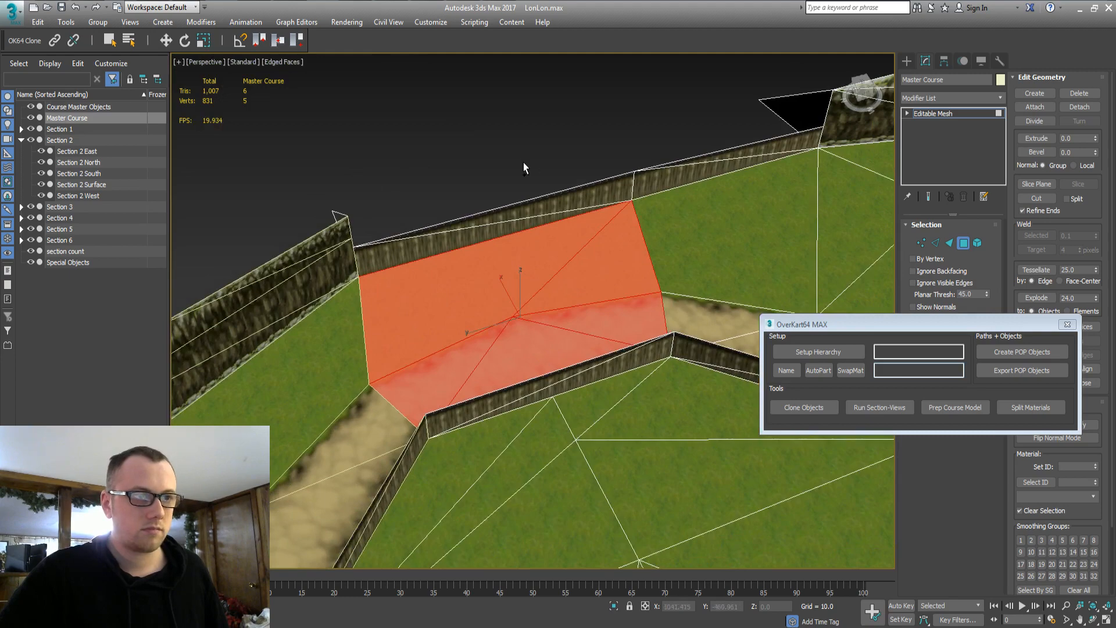
pyautogui.keyDown('ctrl'); pyautogui.click(546, 208); pyautogui.keyUp('ctrl')
# Try to extend the selection with the adjoining corner's track, grass and fence faces, leaving out the infield grass
pyautogui.moveTo(586, 250); pyautogui.dragTo(419, 294, button='middle')
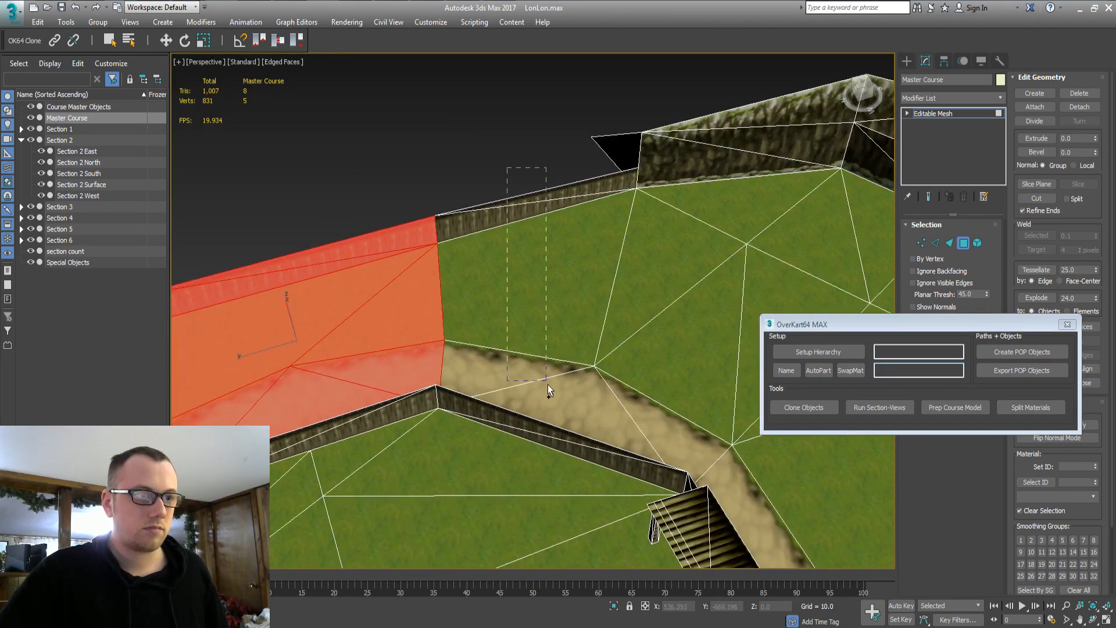
pyautogui.keyDown('ctrl'); pyautogui.moveTo(547, 385); pyautogui.dragTo(549, 388); pyautogui.keyUp('ctrl')
pyautogui.press('z')
pyautogui.keyDown('alt'); pyautogui.moveTo(512, 372); pyautogui.dragTo(398, 390, button='middle'); pyautogui.keyUp('alt')
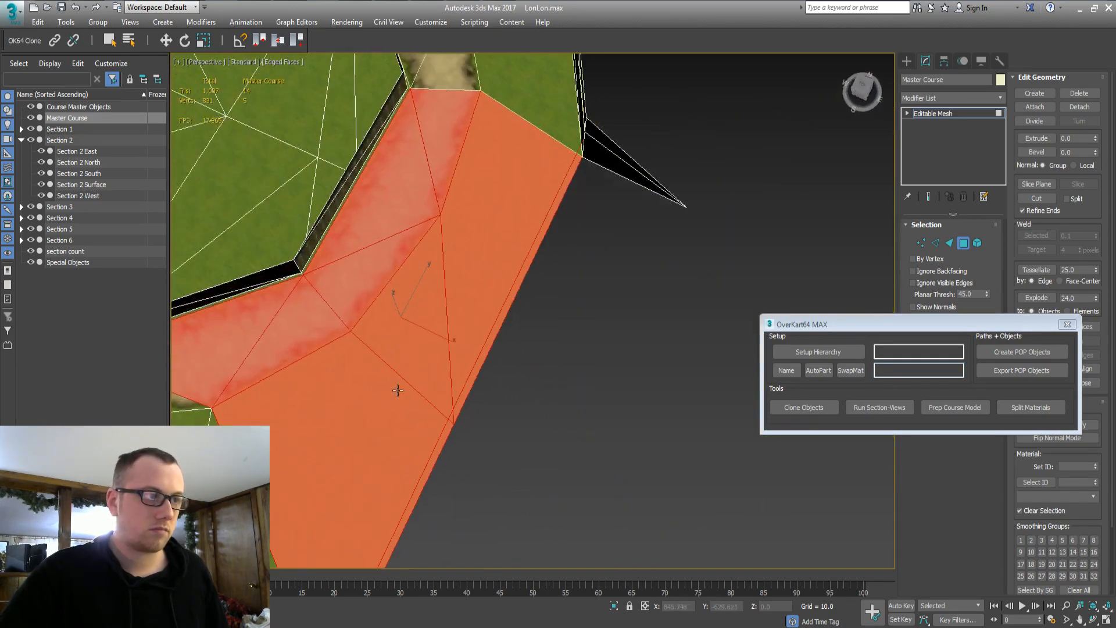
pyautogui.moveTo(330, 257); pyautogui.dragTo(519, 287, button='middle')
pyautogui.keyDown('ctrl'); pyautogui.moveTo(473, 291); pyautogui.dragTo(481, 275); pyautogui.keyUp('ctrl')
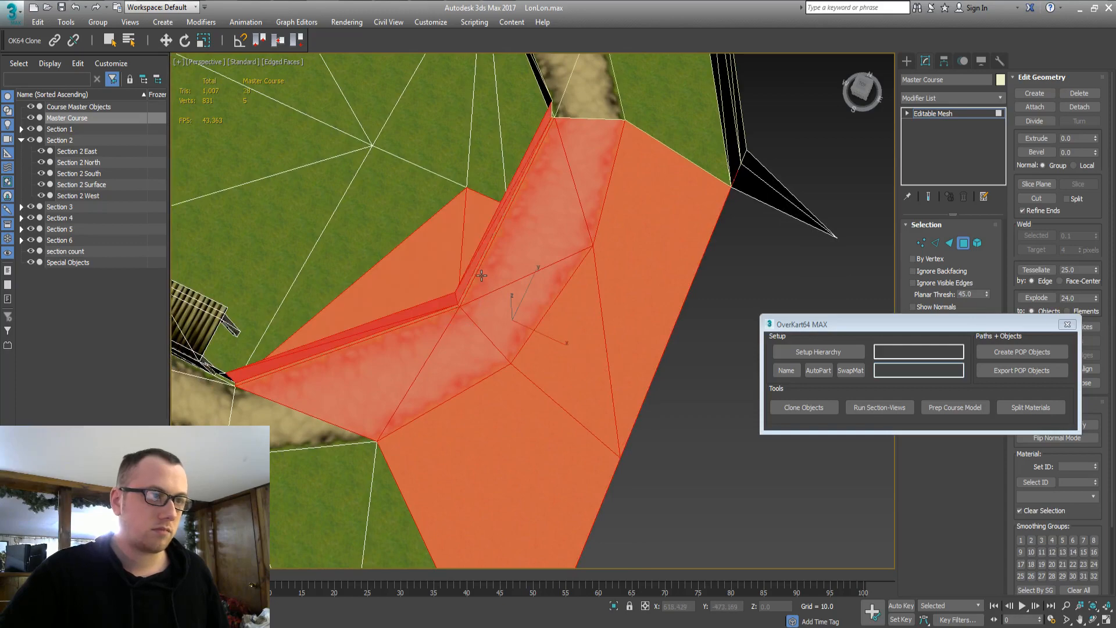
pyautogui.keyDown('alt'); pyautogui.moveTo(456, 224); pyautogui.dragTo(465, 230); pyautogui.keyUp('alt')
# Try to add the grass faces beyond the corner's track up to the outer rock wall to the selection
pyautogui.keyDown('alt'); pyautogui.moveTo(473, 236); pyautogui.dragTo(437, 452, button='middle'); pyautogui.keyUp('alt')
pyautogui.keyDown('ctrl'); pyautogui.moveTo(378, 503); pyautogui.dragTo(557, 335); pyautogui.keyUp('ctrl')
pyautogui.keyDown('ctrl'); pyautogui.moveTo(577, 283); pyautogui.dragTo(578, 283); pyautogui.keyUp('ctrl')
pyautogui.moveTo(458, 414); pyautogui.dragTo(444, 267, button='middle')
pyautogui.scroll(-2, 494, 319)
pyautogui.keyDown('ctrl'); pyautogui.click(407, 461); pyautogui.keyUp('ctrl')
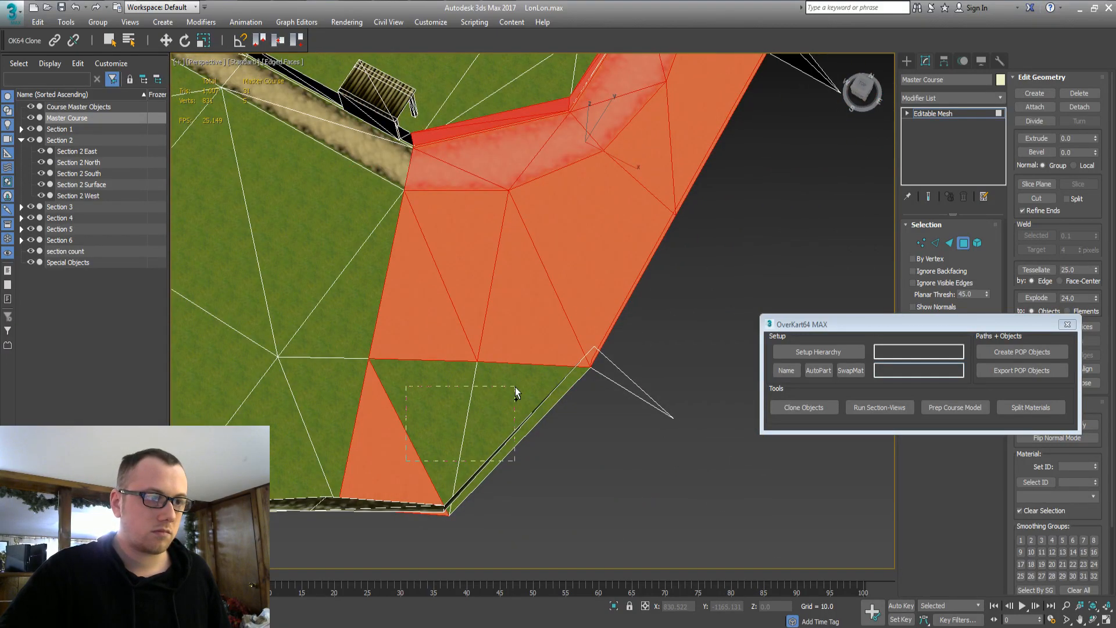
pyautogui.keyDown('ctrl'); pyautogui.moveTo(465, 389); pyautogui.dragTo(442, 419); pyautogui.keyUp('ctrl')
# Try to add the rock wall faces bordering the selected corner grass to the selection
pyautogui.keyDown('alt'); pyautogui.moveTo(503, 423); pyautogui.dragTo(606, 387, button='middle'); pyautogui.keyUp('alt')
pyautogui.scroll(-3, 606, 387)
pyautogui.moveTo(606, 233); pyautogui.dragTo(496, 391, button='middle')
pyautogui.moveTo(642, 302); pyautogui.dragTo(610, 344, button='middle')
pyautogui.scroll(2, 607, 348)
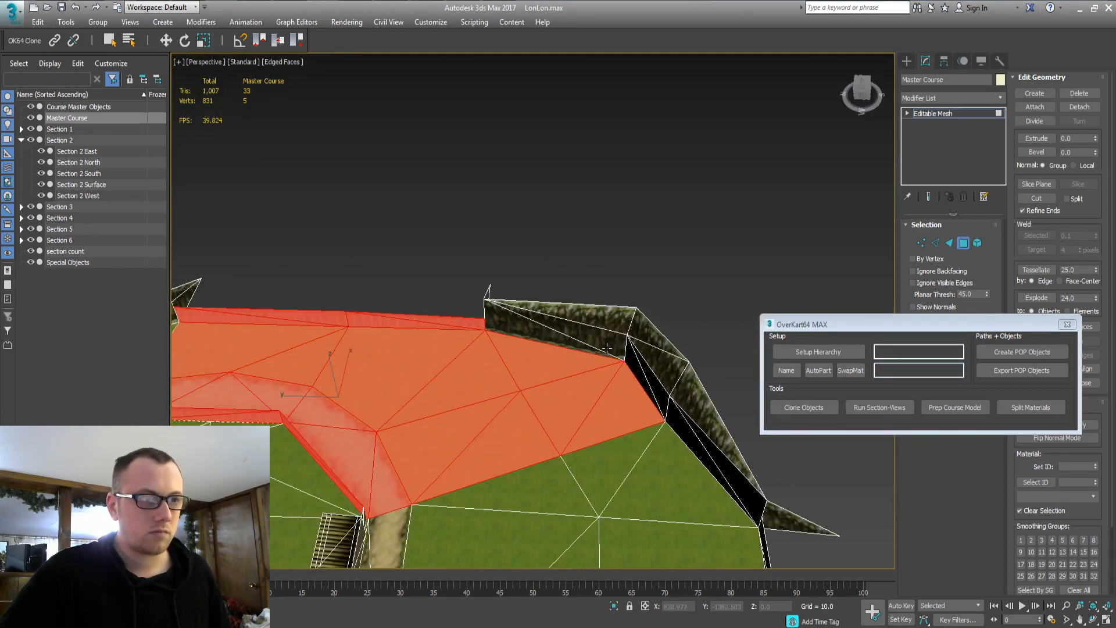
pyautogui.scroll(5, 523, 332)
pyautogui.scroll(-3, 505, 314)
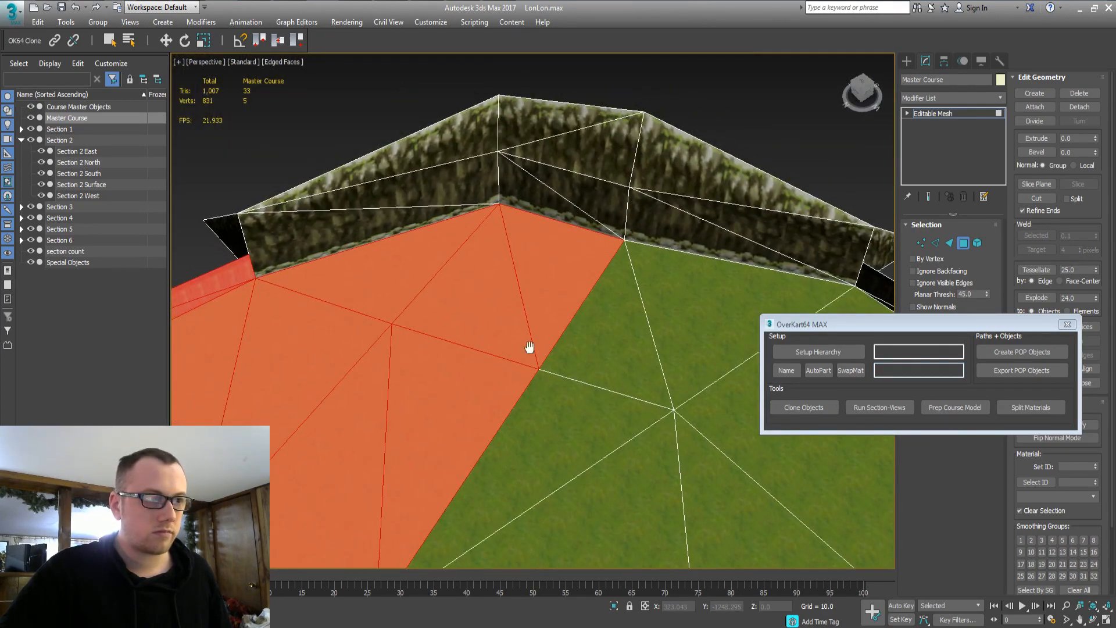
pyautogui.keyDown('ctrl'); pyautogui.click(370, 145); pyautogui.keyUp('ctrl')
pyautogui.keyDown('ctrl'); pyautogui.moveTo(565, 192); pyautogui.dragTo(559, 239); pyautogui.keyUp('ctrl')
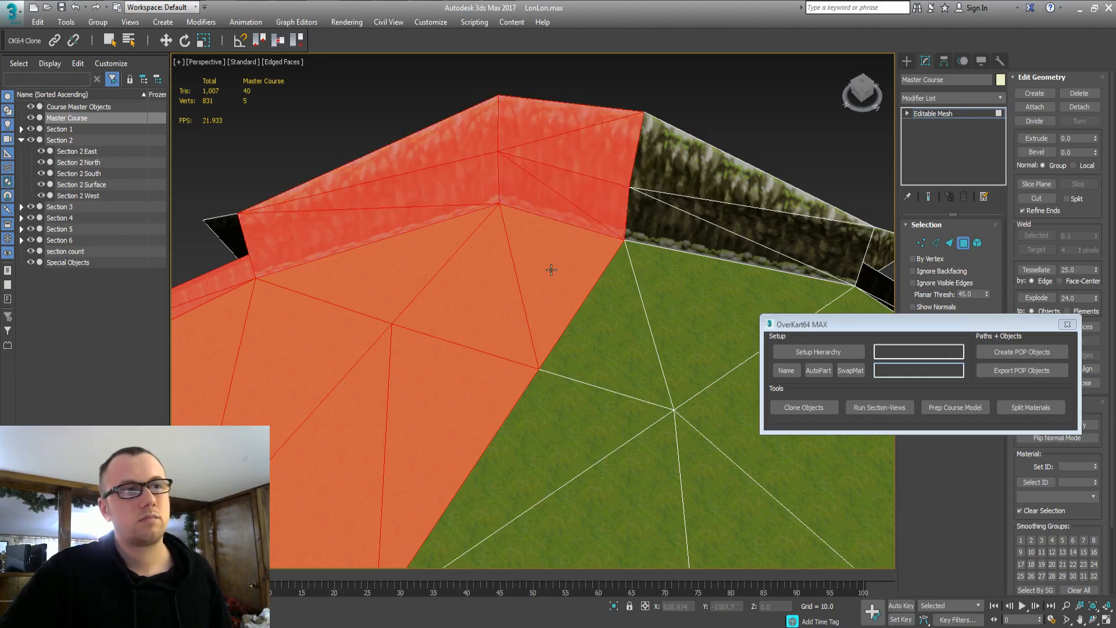
# Undo the corner additions, keeping only the straight east stretch's track, grass, and inner and outer fence faces selected
pyautogui.moveTo(552, 269); pyautogui.dragTo(516, 162, button='middle')
pyautogui.scroll(-3, 501, 256)
pyautogui.keyDown('alt'); pyautogui.moveTo(483, 291); pyautogui.dragTo(526, 329, button='middle'); pyautogui.keyUp('alt')
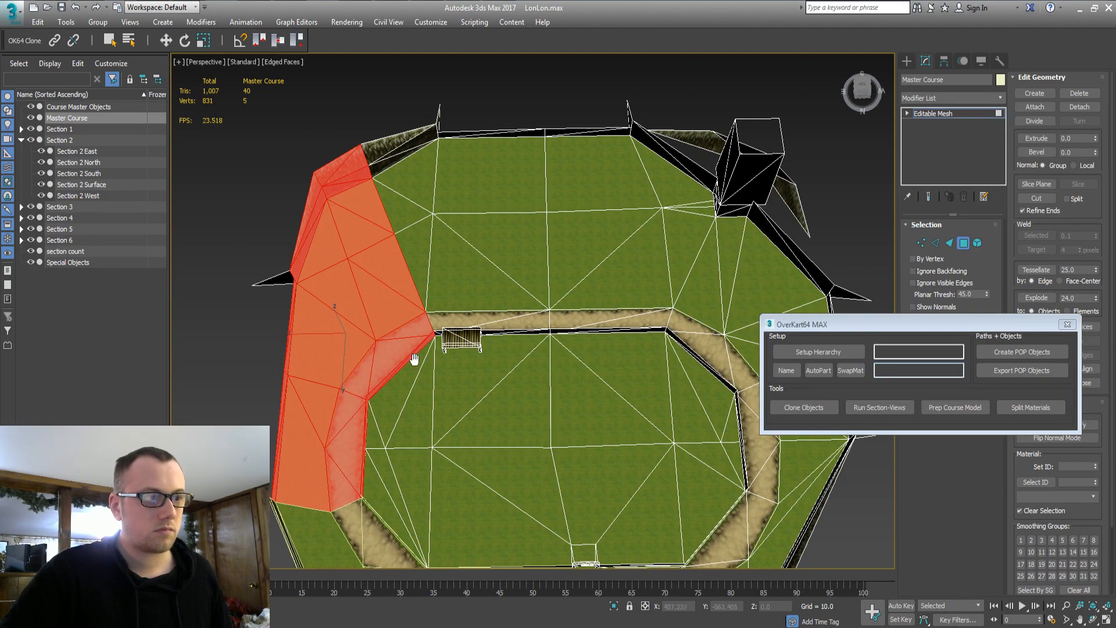
pyautogui.moveTo(414, 359); pyautogui.dragTo(504, 373, button='middle')
pyautogui.keyDown('alt'); pyautogui.moveTo(566, 331); pyautogui.dragTo(544, 491, button='middle'); pyautogui.keyUp('alt')
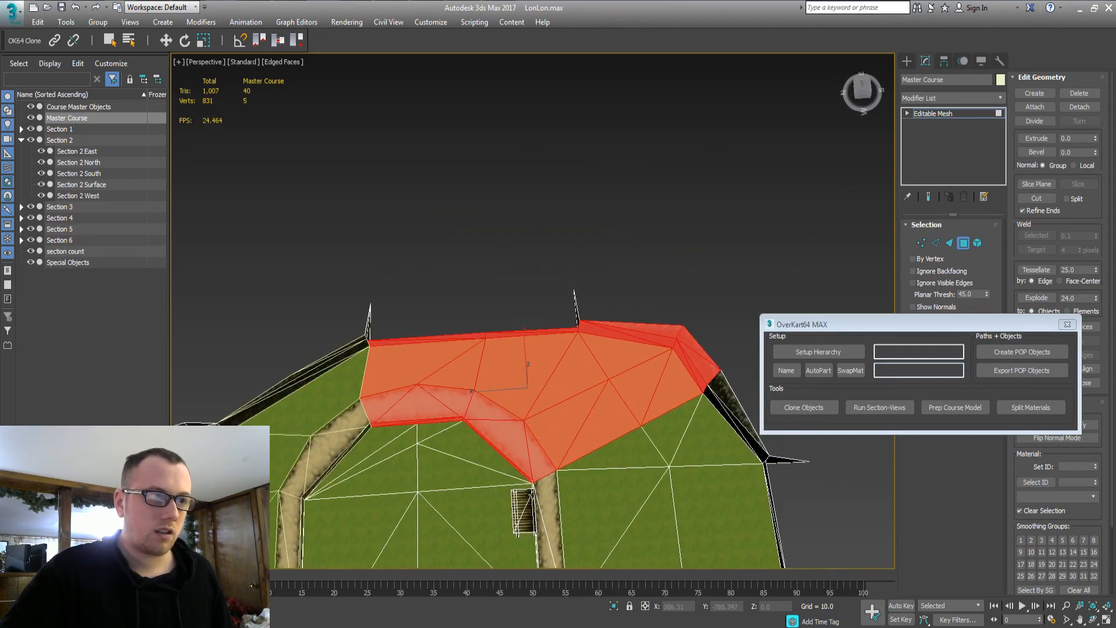
pyautogui.hotkey('ctrl', 'z')
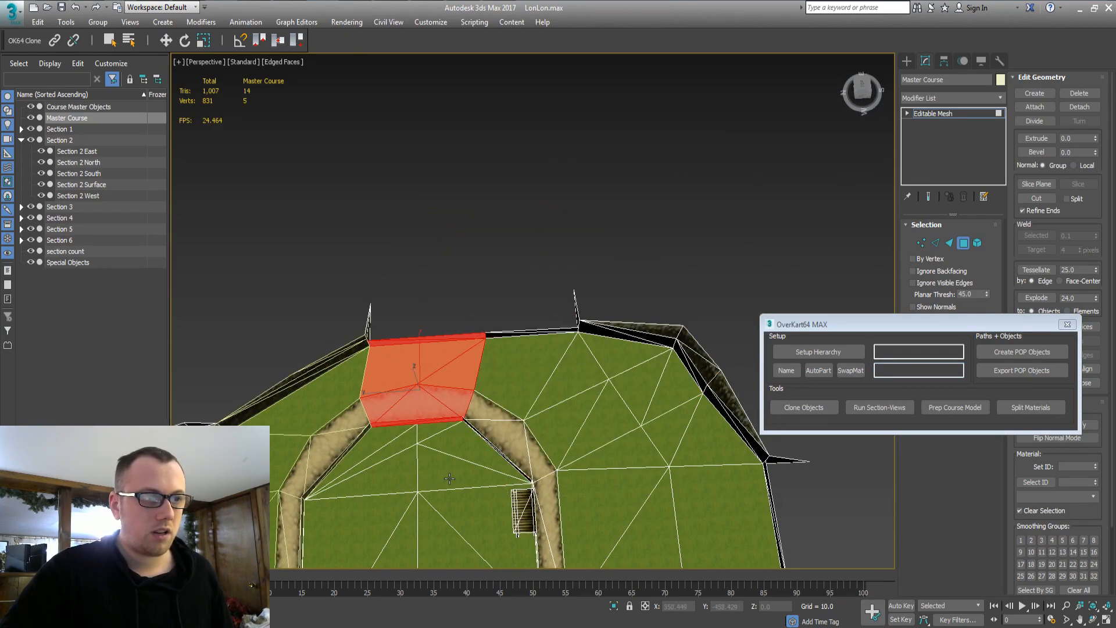
# Detach the selected faces as a clone under the default name, parent it under Section 2 Surface, and collapse Section 2
pyautogui.moveTo(448, 478); pyautogui.dragTo(495, 401, button='middle')
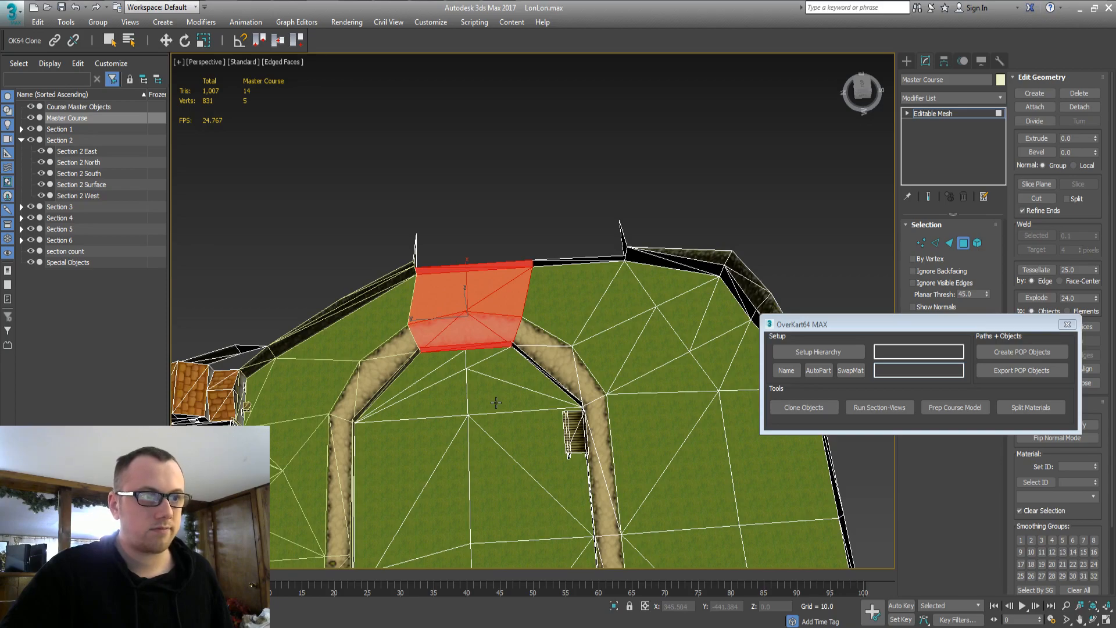
pyautogui.keyDown('alt'); pyautogui.moveTo(560, 433); pyautogui.dragTo(464, 324, button='middle'); pyautogui.keyUp('alt')
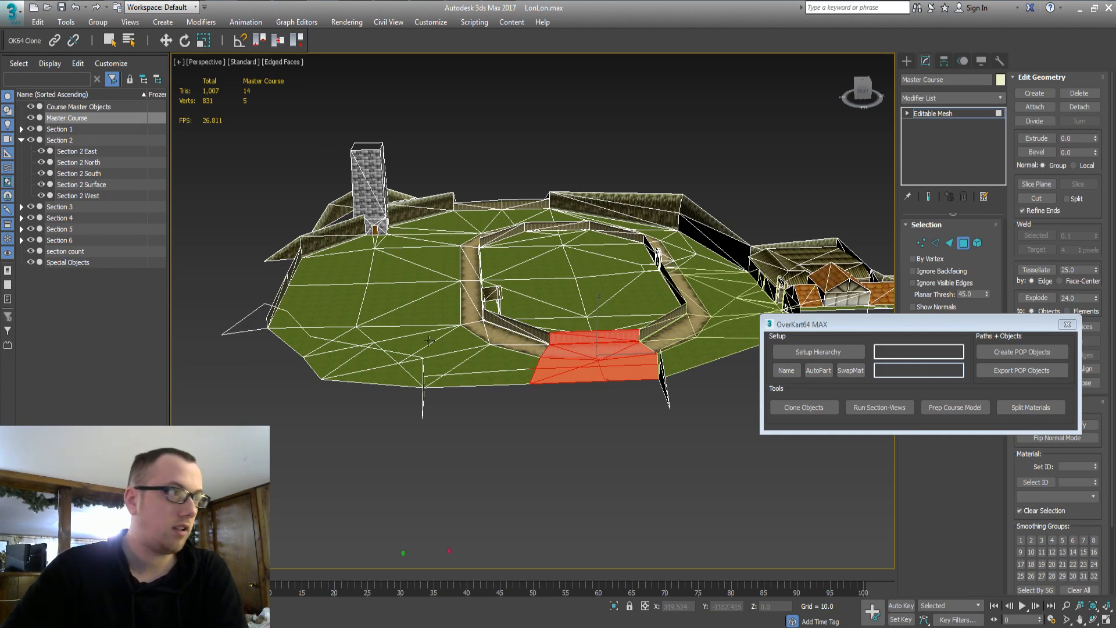
pyautogui.click(1076, 109)
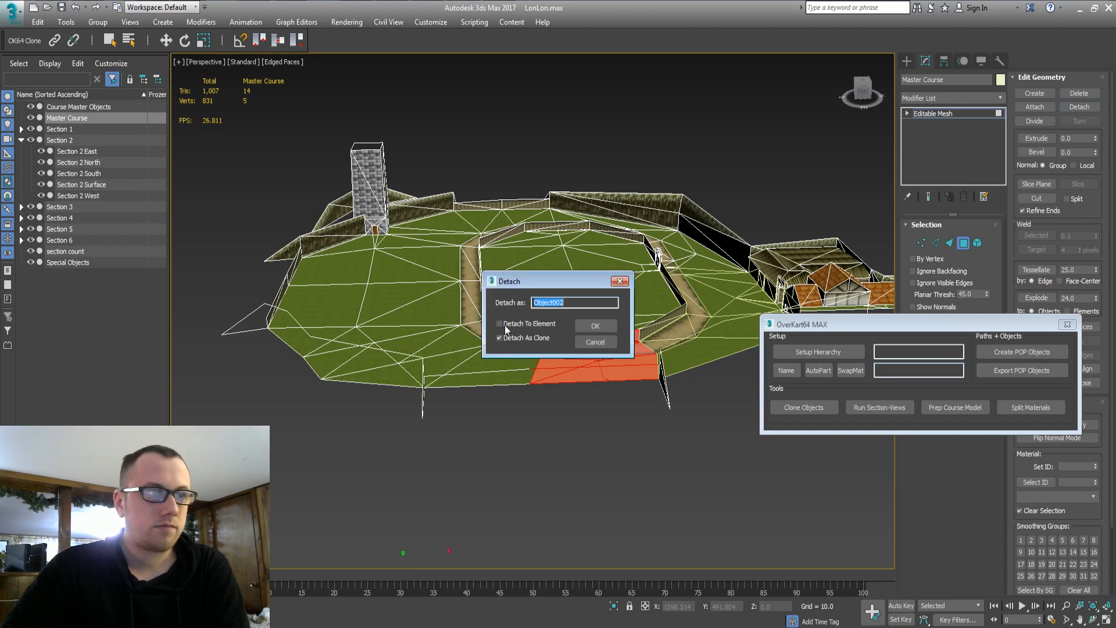
pyautogui.click(596, 325)
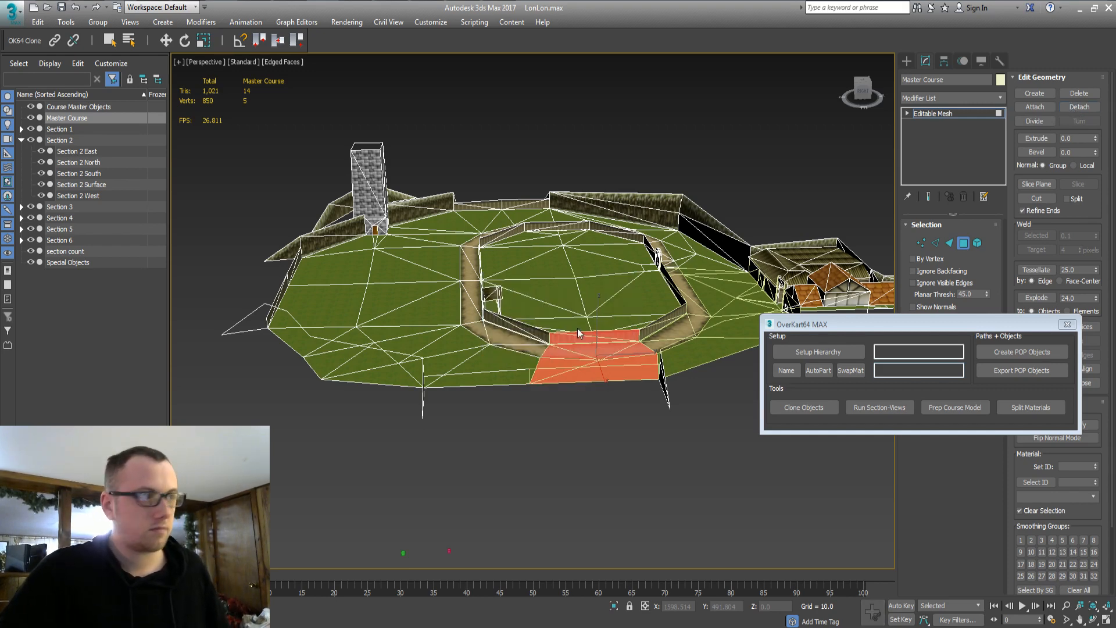
pyautogui.moveTo(68, 129); pyautogui.dragTo(81, 195)
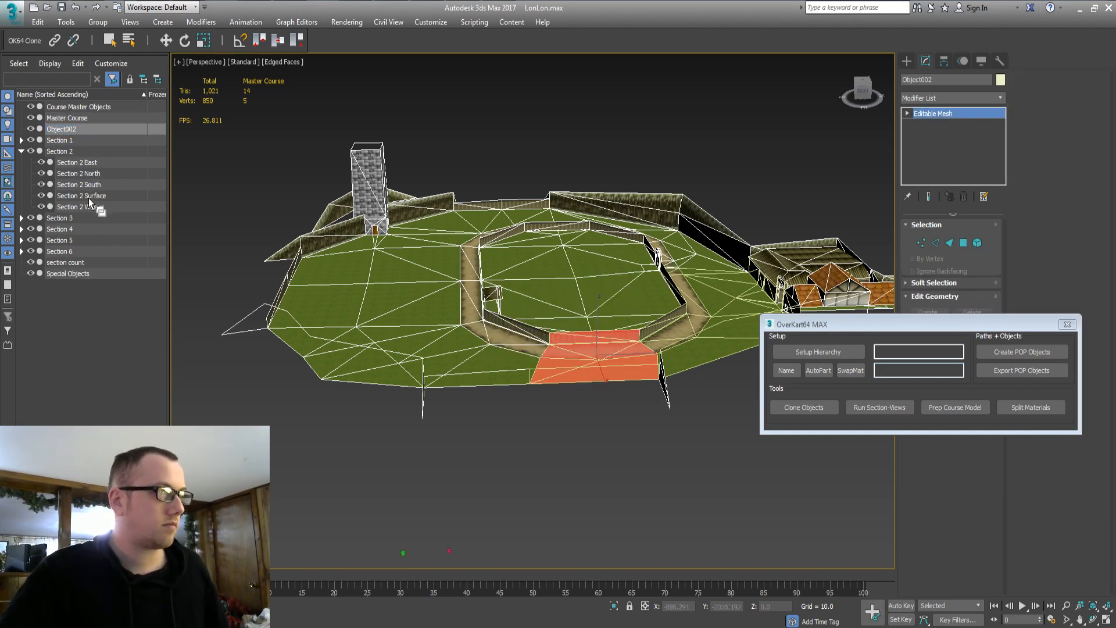
pyautogui.click(22, 139)
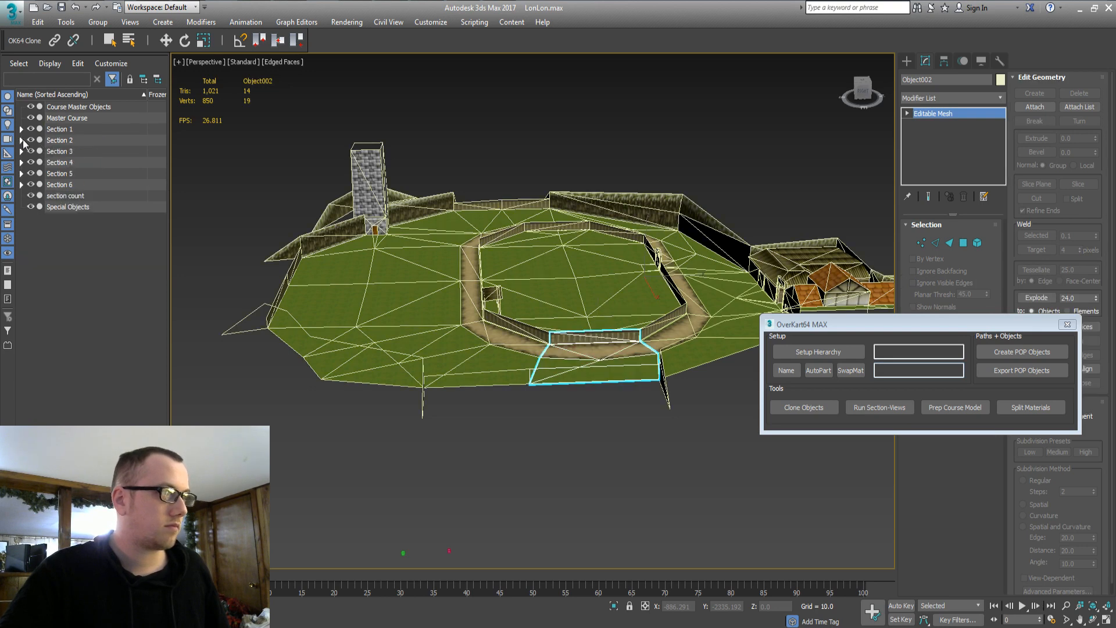
# Expand Section 3 in the hierarchy and return the Master Course mesh to face selection
pyautogui.click(22, 151)
pyautogui.click(85, 195)
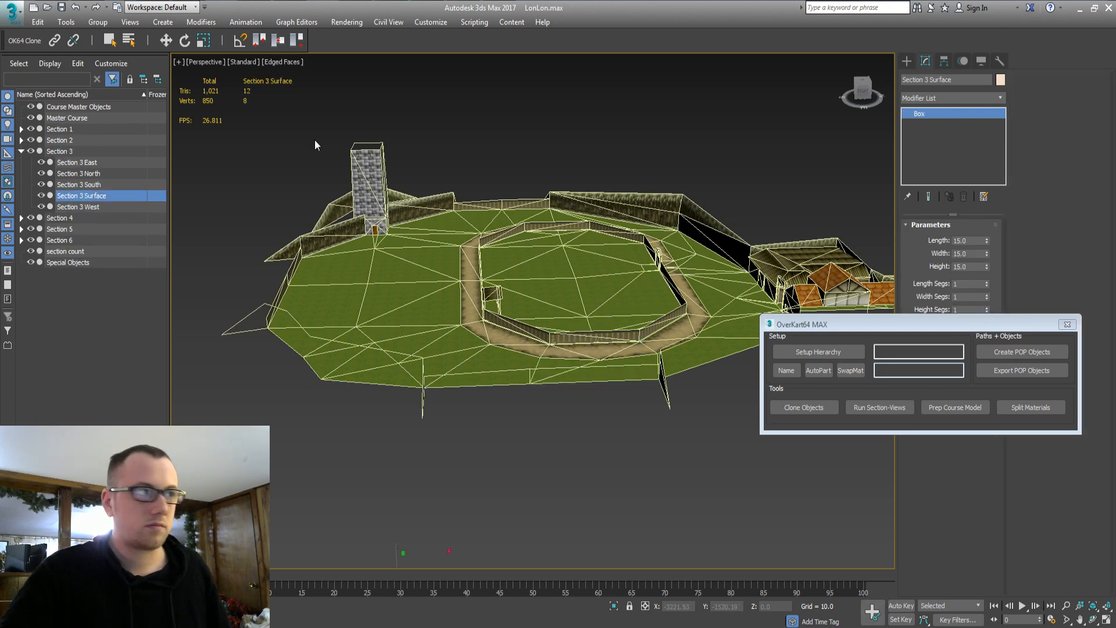
pyautogui.click(58, 118)
pyautogui.press('4')
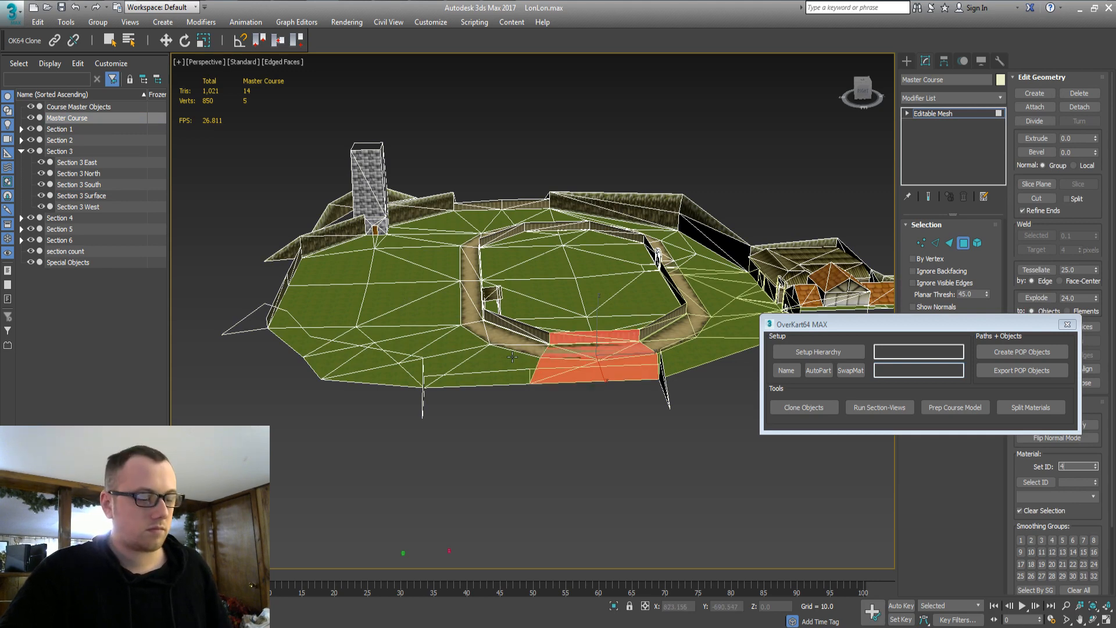
# In the top view, replace the face selection with the southeast corner's first grass, track and inner fence faces, excluding the infield grass
pyautogui.moveTo(523, 353); pyautogui.dragTo(556, 340, button='middle')
pyautogui.press('t')
pyautogui.press('z')
pyautogui.moveTo(516, 386); pyautogui.dragTo(517, 221, button='middle')
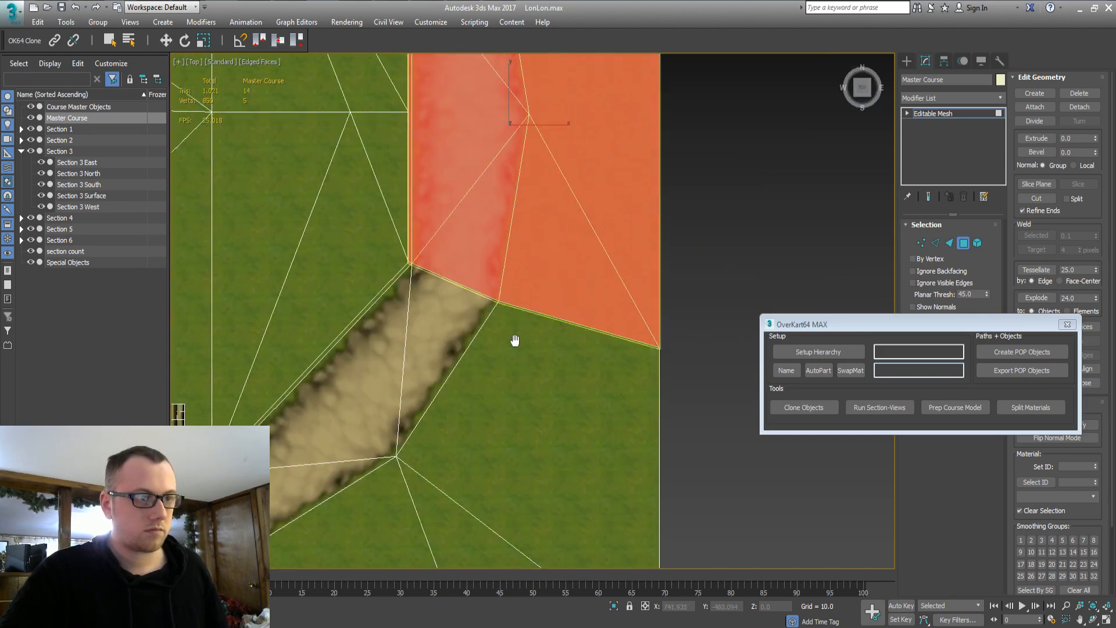
pyautogui.scroll(-2, 505, 407)
pyautogui.moveTo(505, 407); pyautogui.dragTo(513, 288, button='middle')
pyautogui.click(514, 288)
pyautogui.keyDown('ctrl'); pyautogui.click(471, 225); pyautogui.keyUp('ctrl')
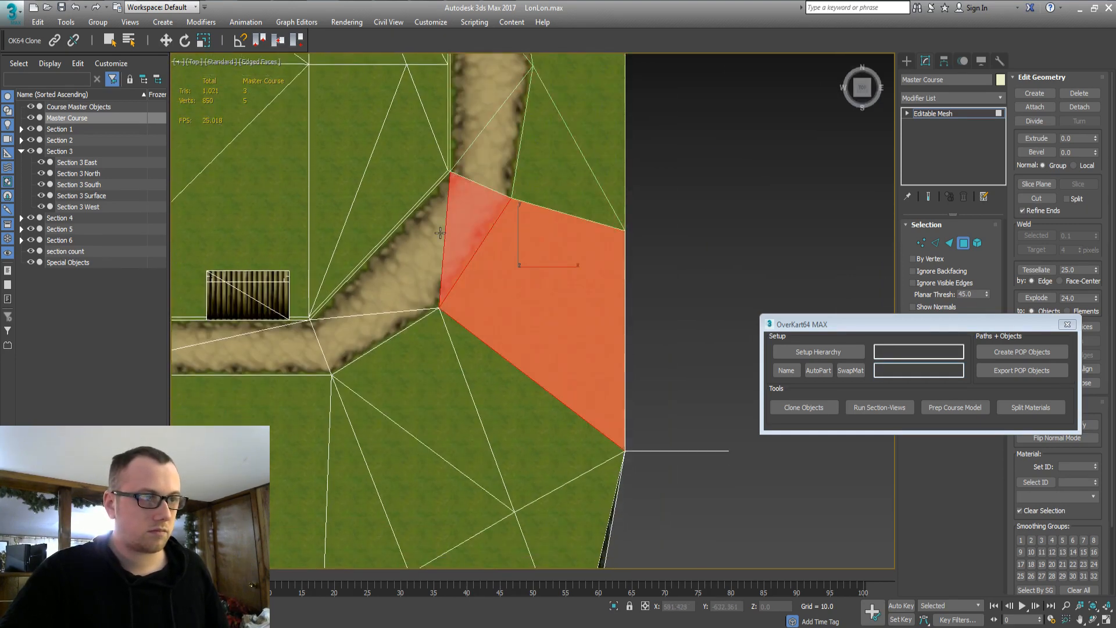
pyautogui.keyDown('ctrl'); pyautogui.click(423, 235); pyautogui.keyUp('ctrl')
pyautogui.keyDown('ctrl'); pyautogui.click(395, 202); pyautogui.keyUp('ctrl')
pyautogui.keyDown('alt'); pyautogui.click(398, 152); pyautogui.keyUp('alt')
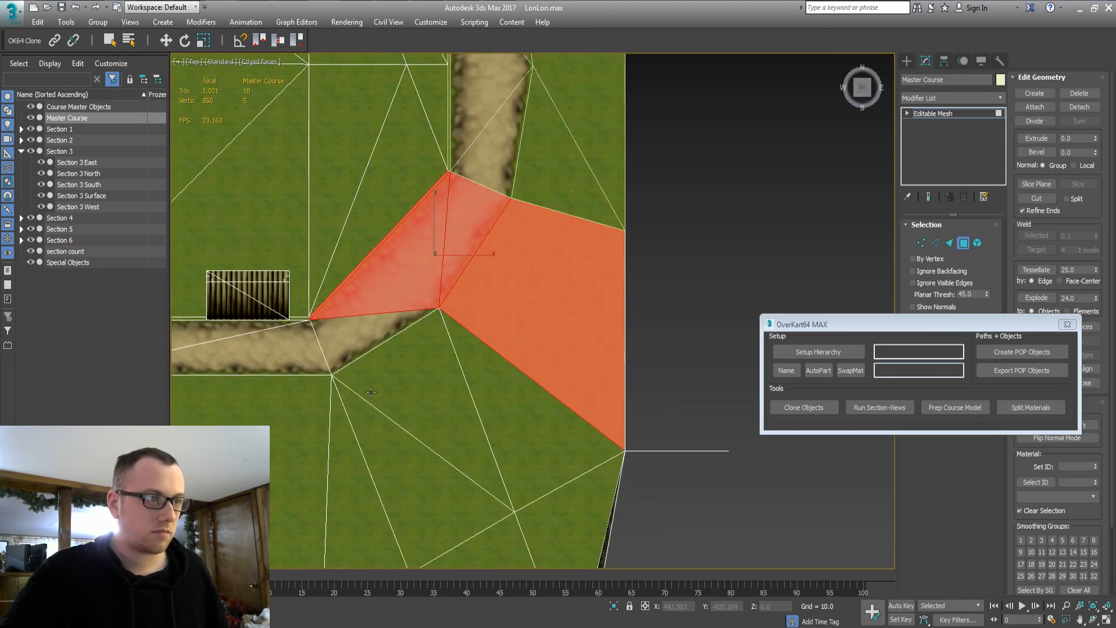
# Add the southeast corner's remaining track faces and the grass faces reaching south to the outer wall to the selection
pyautogui.keyDown('ctrl'); pyautogui.moveTo(403, 393); pyautogui.dragTo(470, 319); pyautogui.keyUp('ctrl')
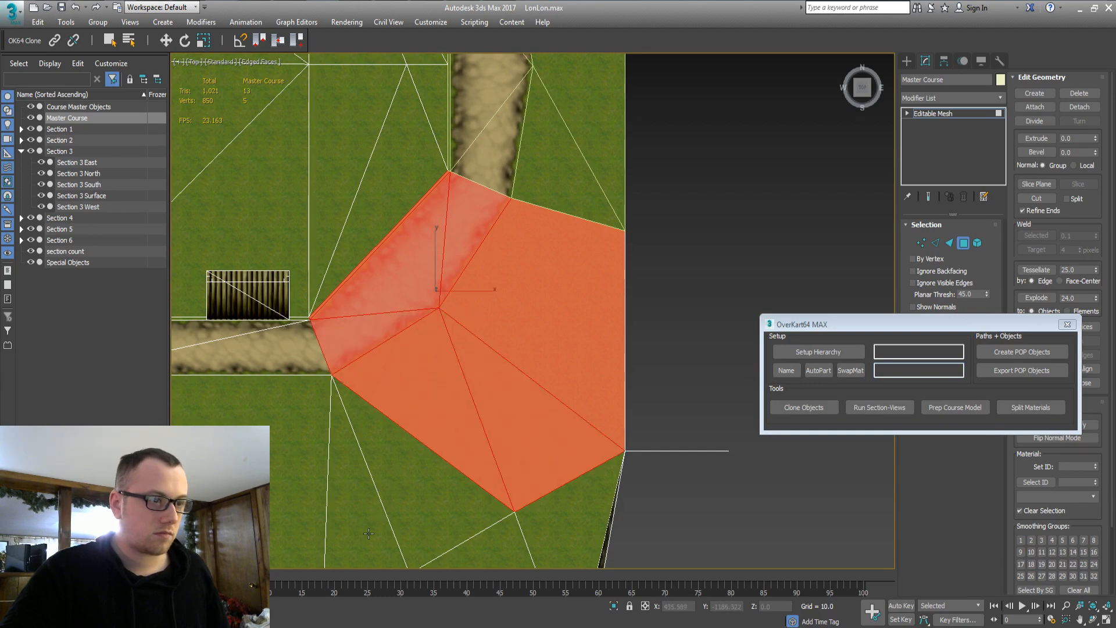
pyautogui.keyDown('ctrl'); pyautogui.click(357, 499); pyautogui.keyUp('ctrl')
pyautogui.keyDown('ctrl'); pyautogui.click(526, 541); pyautogui.keyUp('ctrl')
pyautogui.moveTo(521, 519); pyautogui.dragTo(504, 335, button='middle')
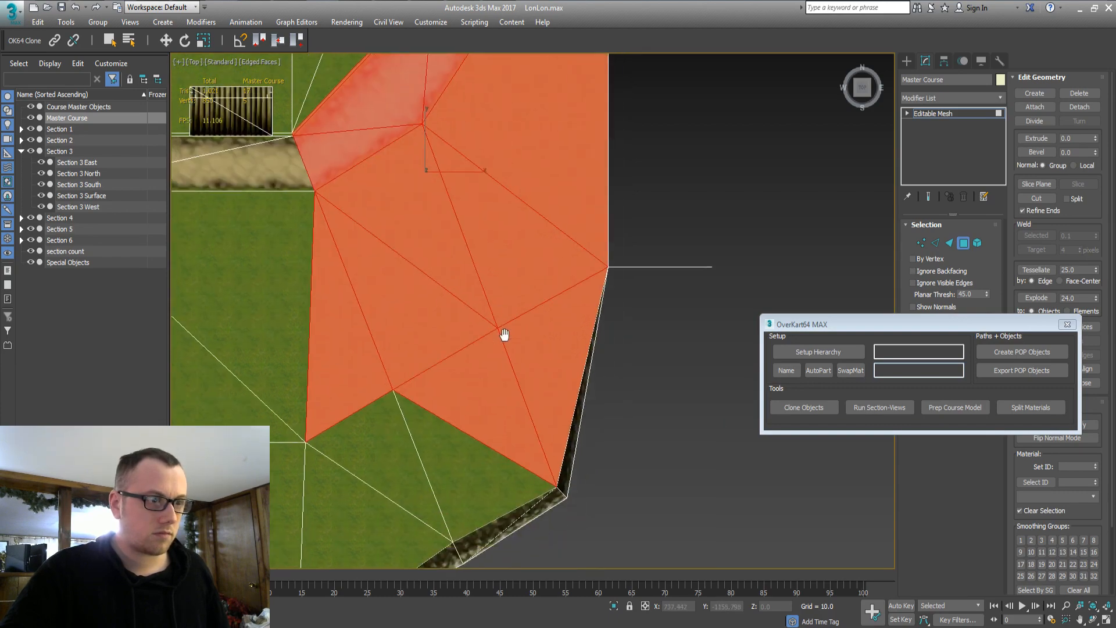
pyautogui.keyDown('ctrl'); pyautogui.moveTo(378, 504); pyautogui.dragTo(461, 460); pyautogui.keyUp('ctrl')
# Add the rock wall faces around the southeast corner, including the protruding wall tips at both ends, to the selection
pyautogui.scroll(-2, 462, 461)
pyautogui.keyDown('alt'); pyautogui.moveTo(462, 461); pyautogui.dragTo(486, 447, button='middle'); pyautogui.keyUp('alt')
pyautogui.keyDown('alt'); pyautogui.moveTo(531, 348); pyautogui.dragTo(405, 309, button='middle'); pyautogui.keyUp('alt')
pyautogui.keyDown('ctrl'); pyautogui.click(353, 264); pyautogui.keyUp('ctrl')
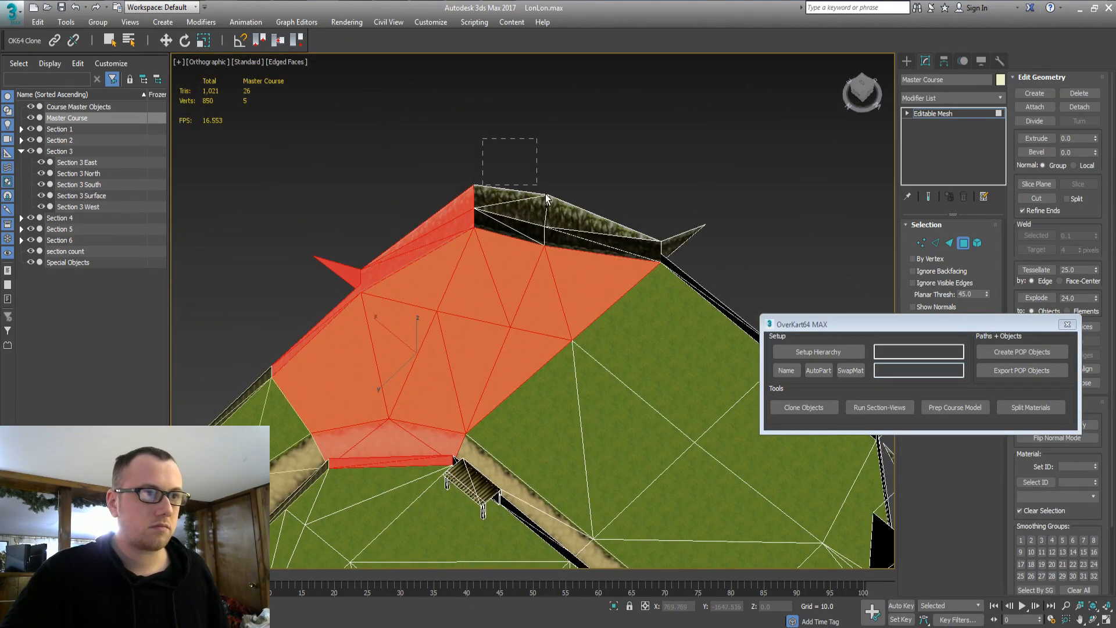
pyautogui.keyDown('ctrl'); pyautogui.moveTo(626, 256); pyautogui.dragTo(627, 256); pyautogui.keyUp('ctrl')
pyautogui.keyDown('ctrl'); pyautogui.moveTo(668, 211); pyautogui.dragTo(696, 250); pyautogui.keyUp('ctrl')
# Extend the selection across the south straight's grass, dirt track and outer wall faces, up to the grass before the tower
pyautogui.moveTo(684, 266); pyautogui.dragTo(451, 163, button='middle')
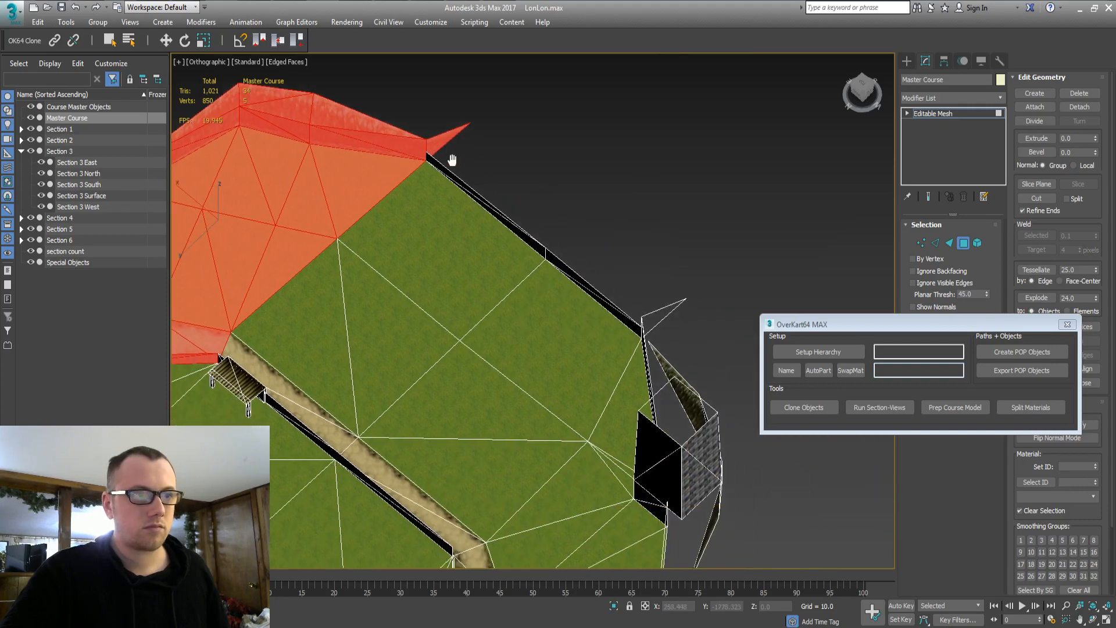
pyautogui.keyDown('alt'); pyautogui.moveTo(438, 284); pyautogui.dragTo(494, 282, button='middle'); pyautogui.keyUp('alt')
pyautogui.moveTo(550, 355)
pyautogui.mouseDown(button='middle')
pyautogui.moveTo(573, 363)
pyautogui.moveTo(560, 375)
pyautogui.moveTo(551, 270)
pyautogui.mouseUp(button='middle')
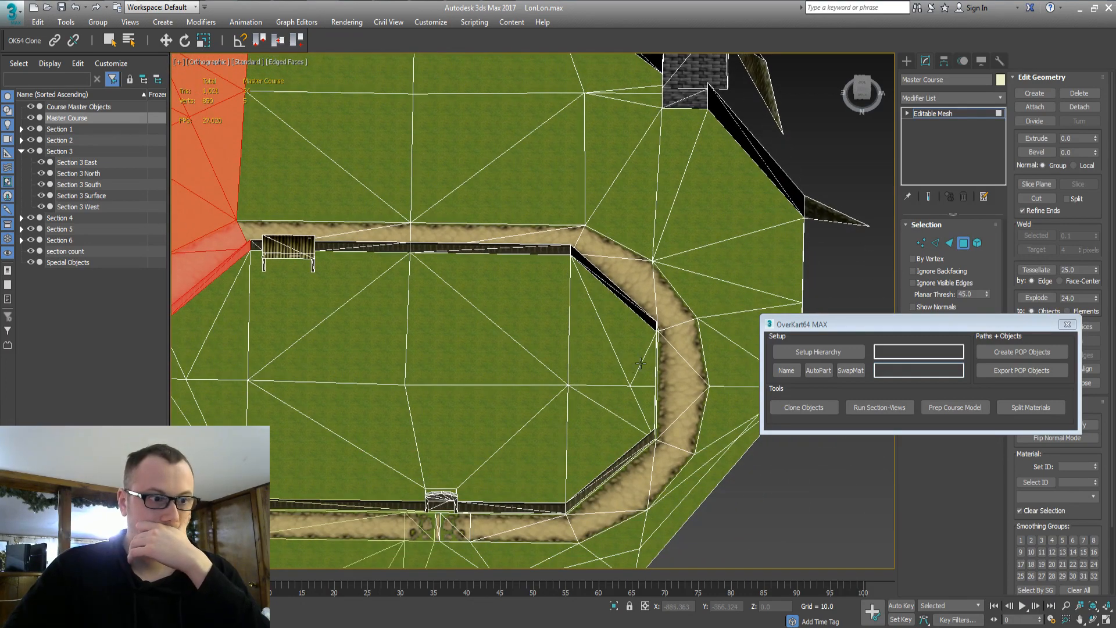
pyautogui.moveTo(419, 194); pyautogui.dragTo(453, 294, button='middle')
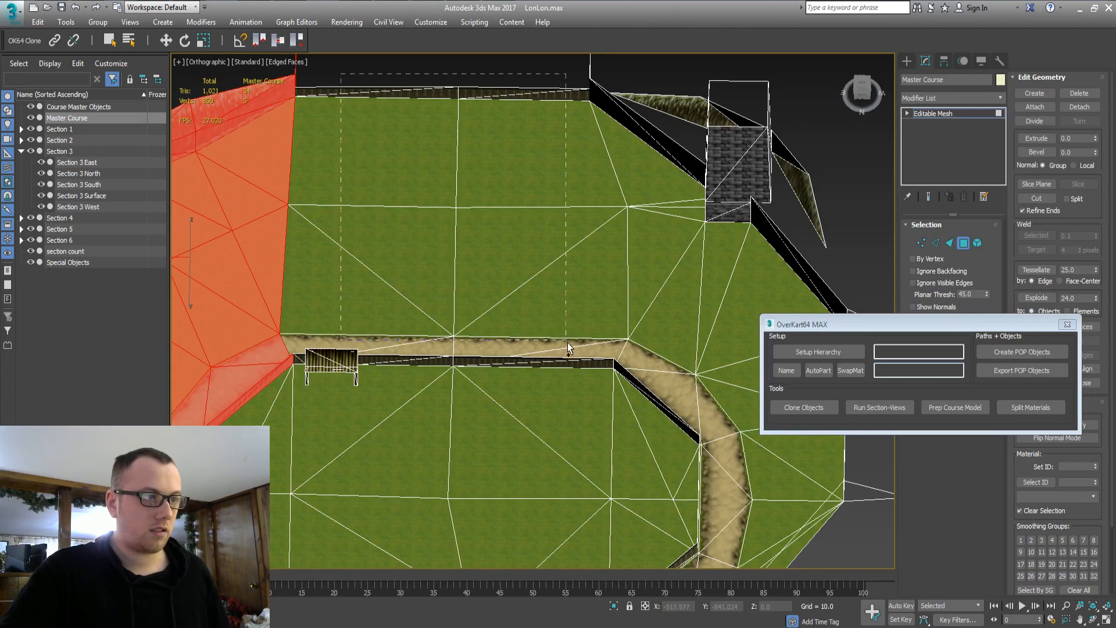
pyautogui.moveTo(569, 347); pyautogui.dragTo(595, 350)
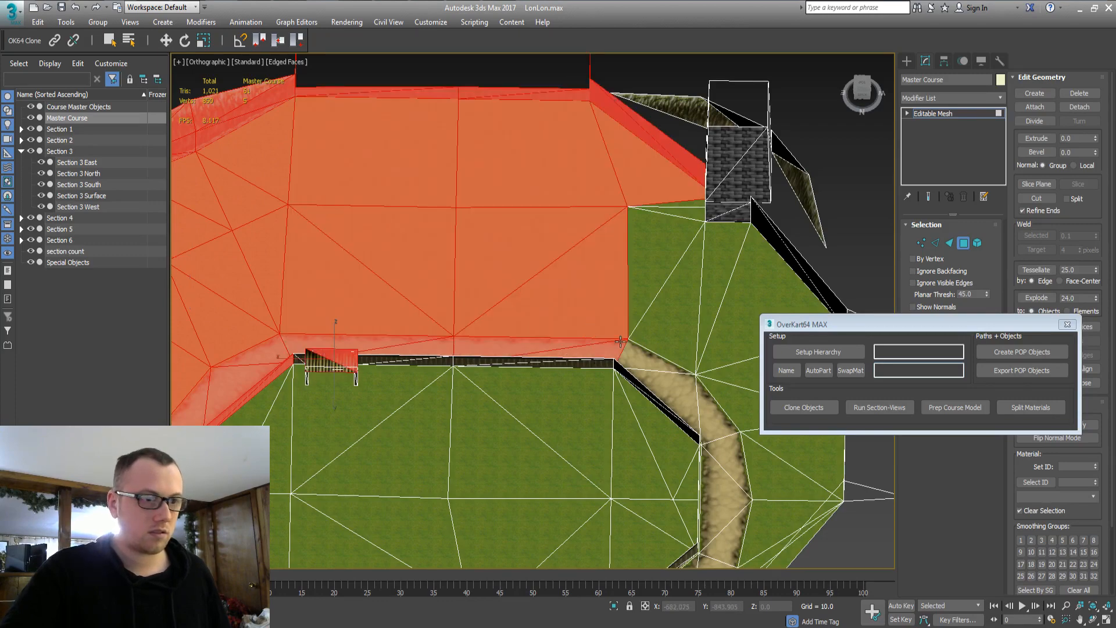
# Add the south straight's inner fence and wooden hurdle faces to the selection, and remove the infield grass faces caught with them
pyautogui.keyDown('ctrl'); pyautogui.click(312, 394); pyautogui.keyUp('ctrl')
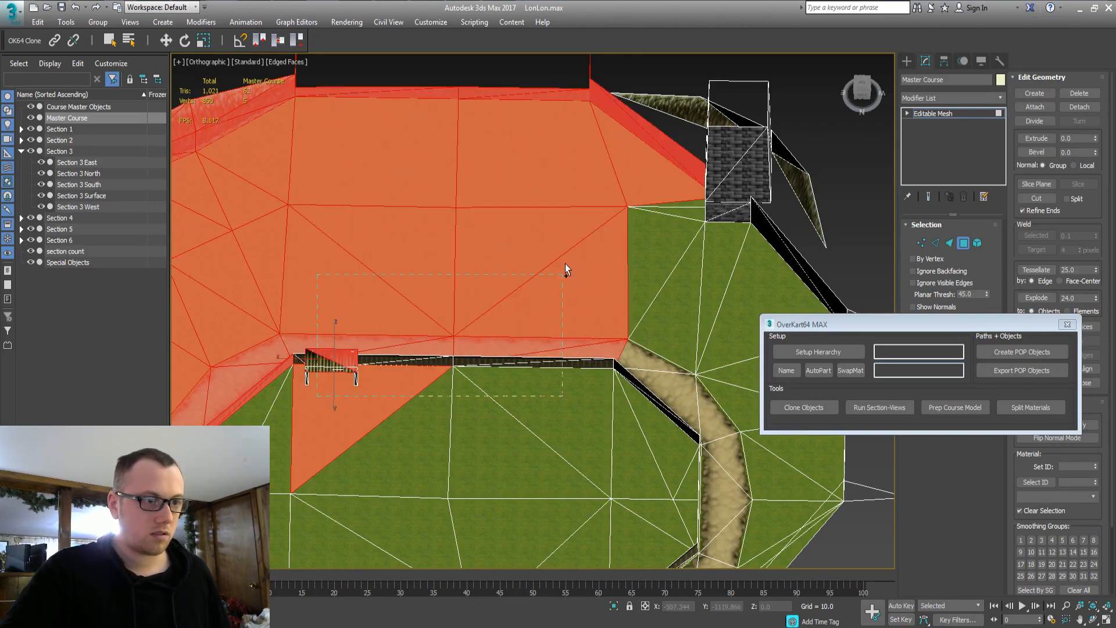
pyautogui.keyDown('ctrl'); pyautogui.moveTo(570, 172); pyautogui.dragTo(570, 172); pyautogui.keyUp('ctrl')
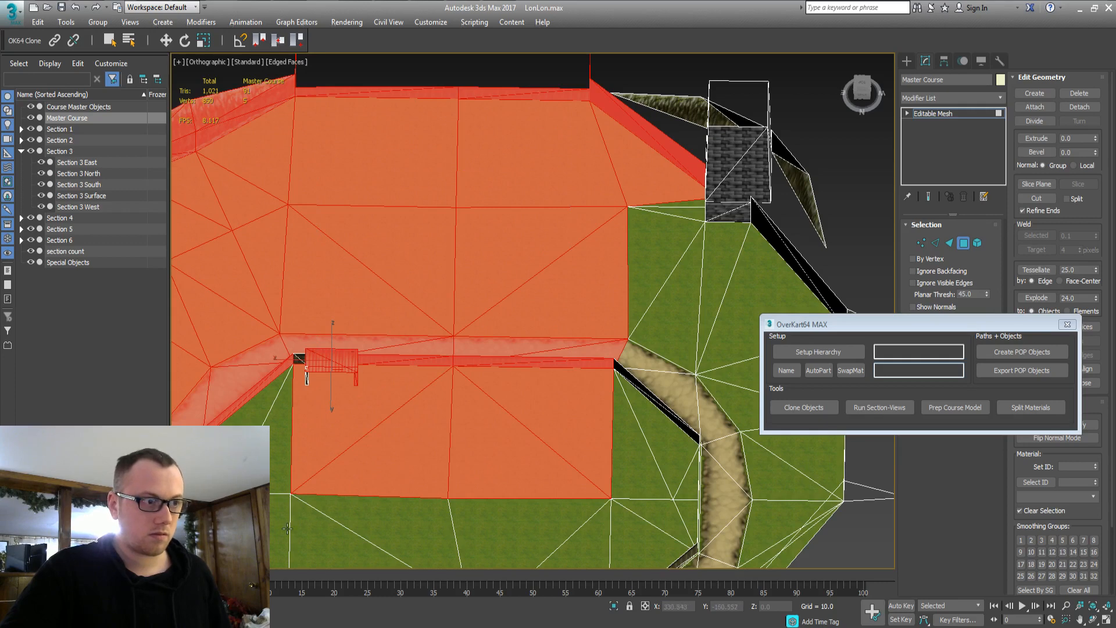
pyautogui.keyDown('alt'); pyautogui.moveTo(410, 505); pyautogui.dragTo(617, 355); pyautogui.keyUp('alt')
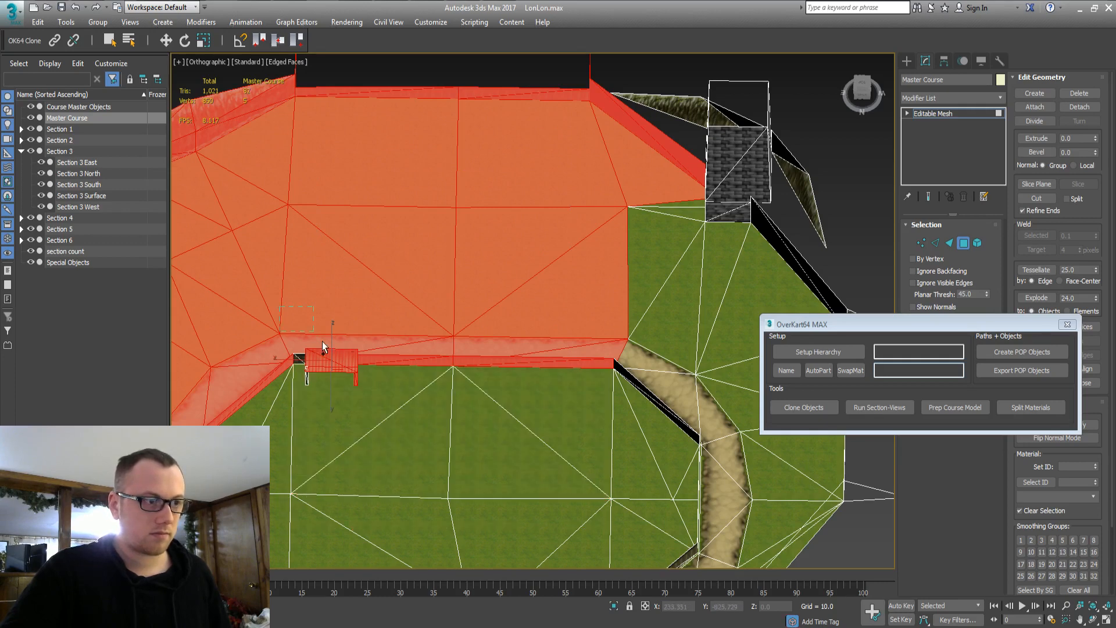
pyautogui.keyDown('ctrl'); pyautogui.moveTo(339, 382); pyautogui.dragTo(339, 382); pyautogui.keyUp('ctrl')
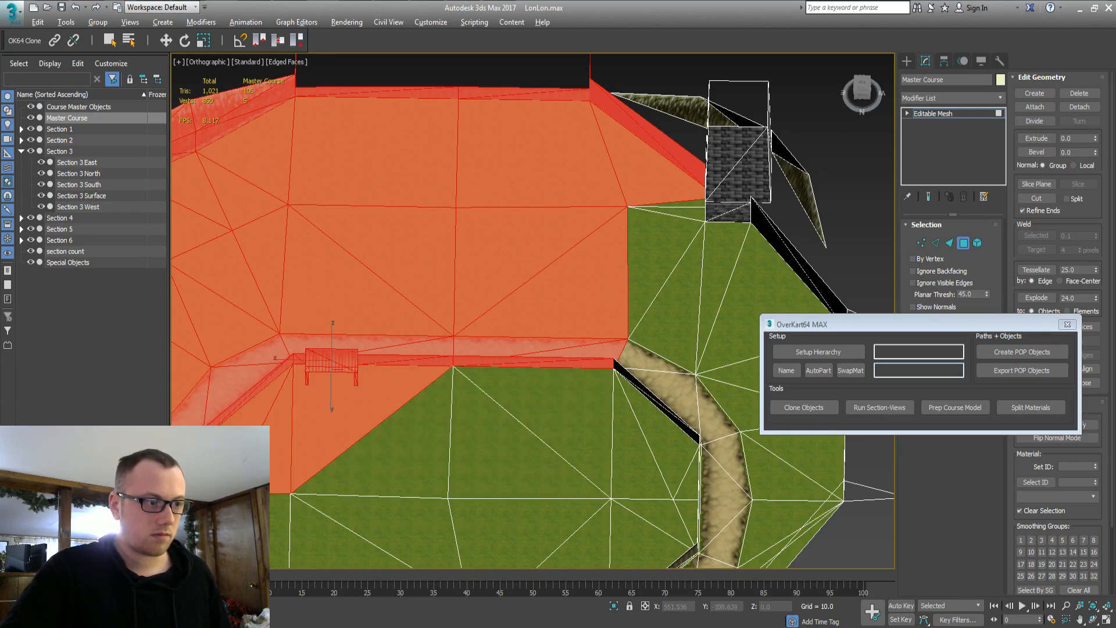
pyautogui.keyDown('alt'); pyautogui.moveTo(364, 455); pyautogui.dragTo(366, 455); pyautogui.keyUp('alt')
pyautogui.moveTo(502, 414); pyautogui.dragTo(364, 454, button='middle')
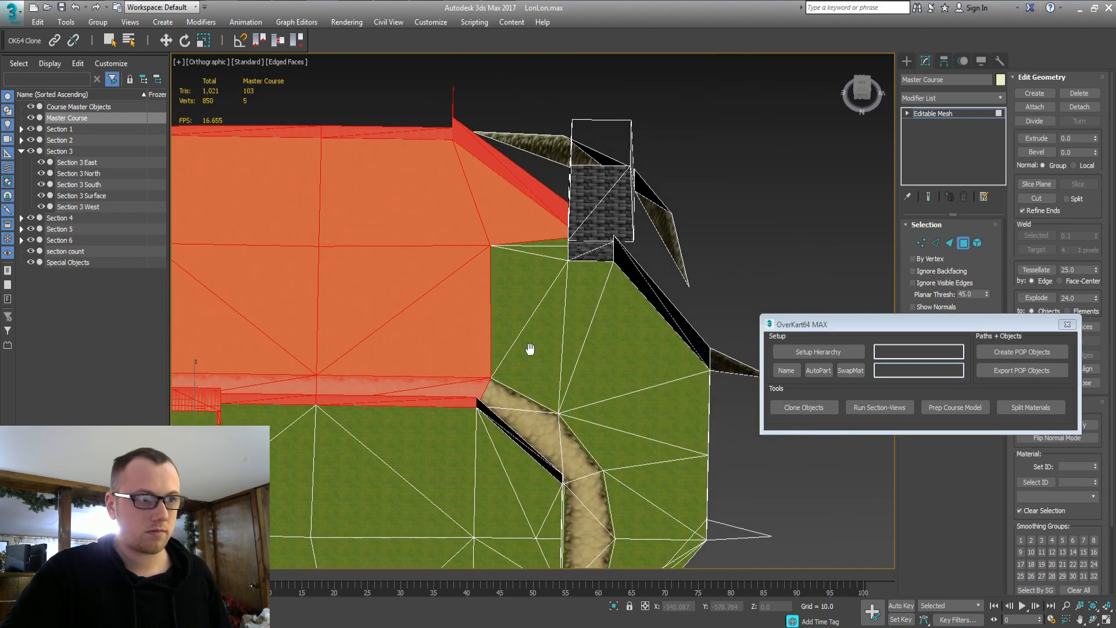
# Add the tower, grass, dirt track and inner fence faces of the southwest corner to the selection, and remove the infield grass faces caught with them
pyautogui.keyDown('ctrl'); pyautogui.moveTo(559, 298); pyautogui.dragTo(645, 229); pyautogui.keyUp('ctrl')
pyautogui.keyDown('ctrl'); pyautogui.click(549, 425); pyautogui.keyUp('ctrl')
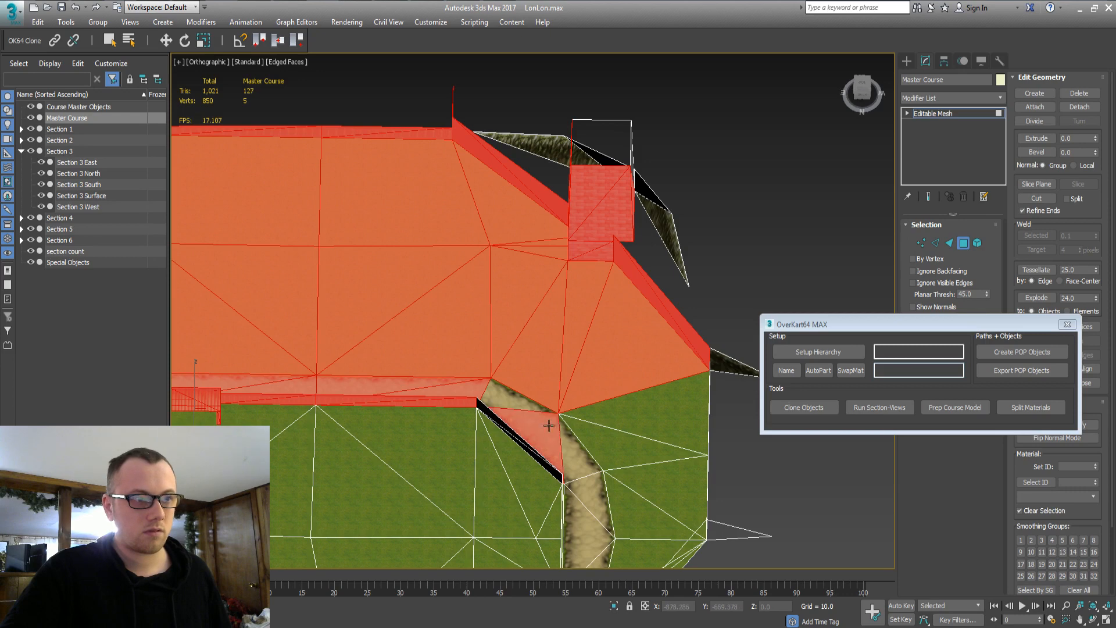
pyautogui.keyDown('ctrl'); pyautogui.moveTo(584, 397); pyautogui.dragTo(584, 396); pyautogui.keyUp('ctrl')
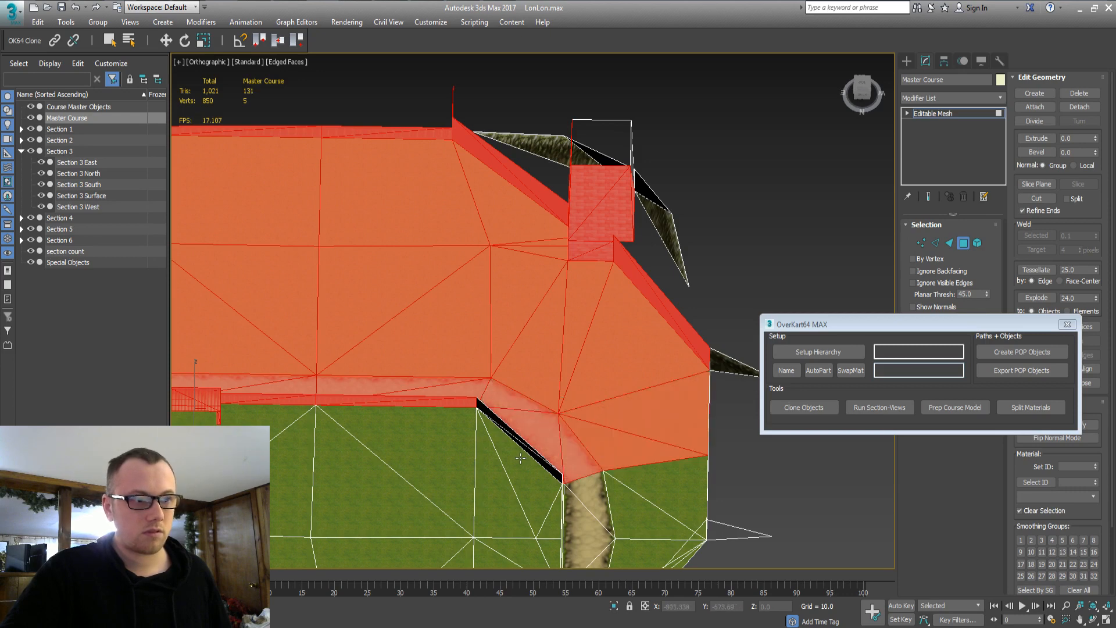
pyautogui.keyDown('ctrl'); pyautogui.moveTo(521, 458); pyautogui.dragTo(542, 425); pyautogui.keyUp('ctrl')
pyautogui.keyDown('alt'); pyautogui.click(534, 480); pyautogui.keyUp('alt')
pyautogui.moveTo(533, 479); pyautogui.dragTo(431, 456, button='middle')
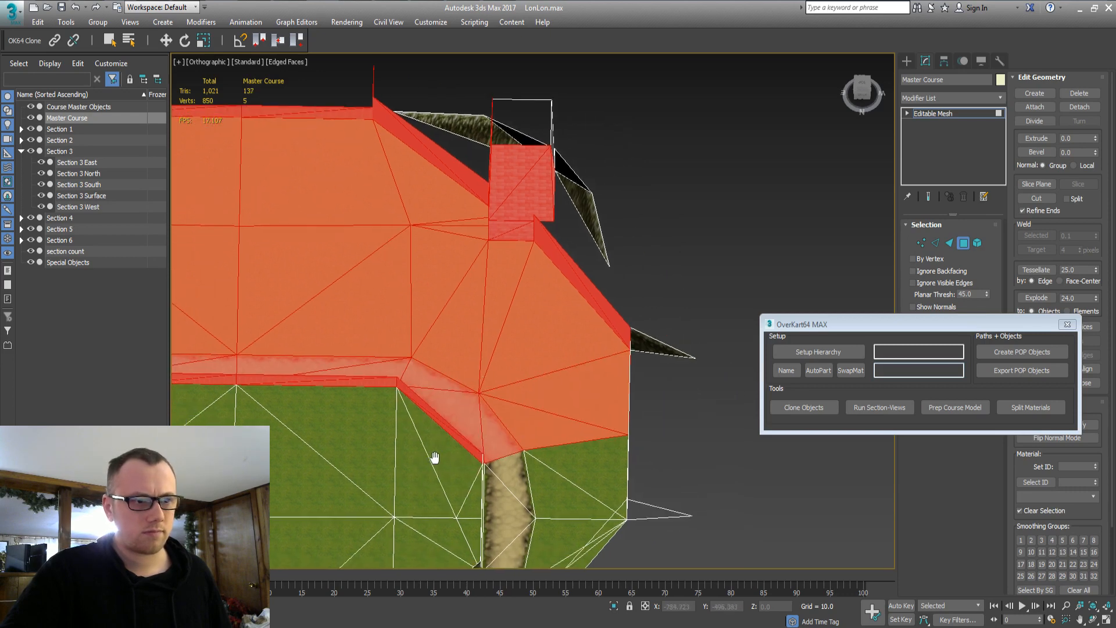
# Add the outer wall faces just past the tower corner to the selection, and remove the tower's upper shaft faces from it
pyautogui.keyDown('alt'); pyautogui.moveTo(476, 375); pyautogui.dragTo(499, 298, button='middle'); pyautogui.keyUp('alt')
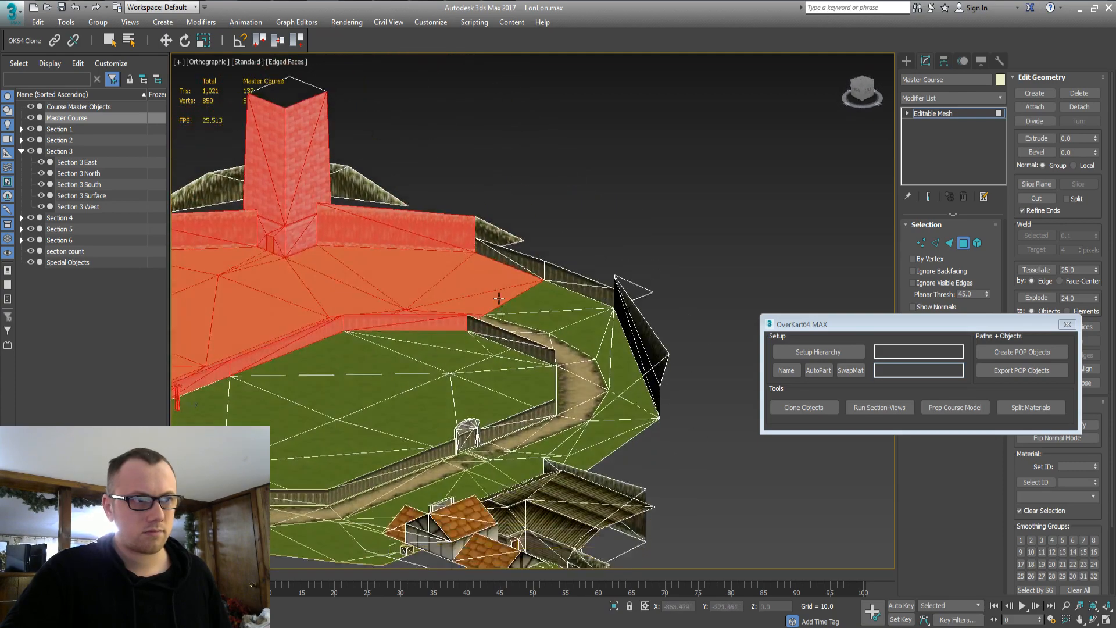
pyautogui.keyDown('ctrl'); pyautogui.moveTo(544, 263); pyautogui.dragTo(540, 227); pyautogui.keyUp('ctrl')
pyautogui.keyDown('ctrl'); pyautogui.click(530, 263); pyautogui.keyUp('ctrl')
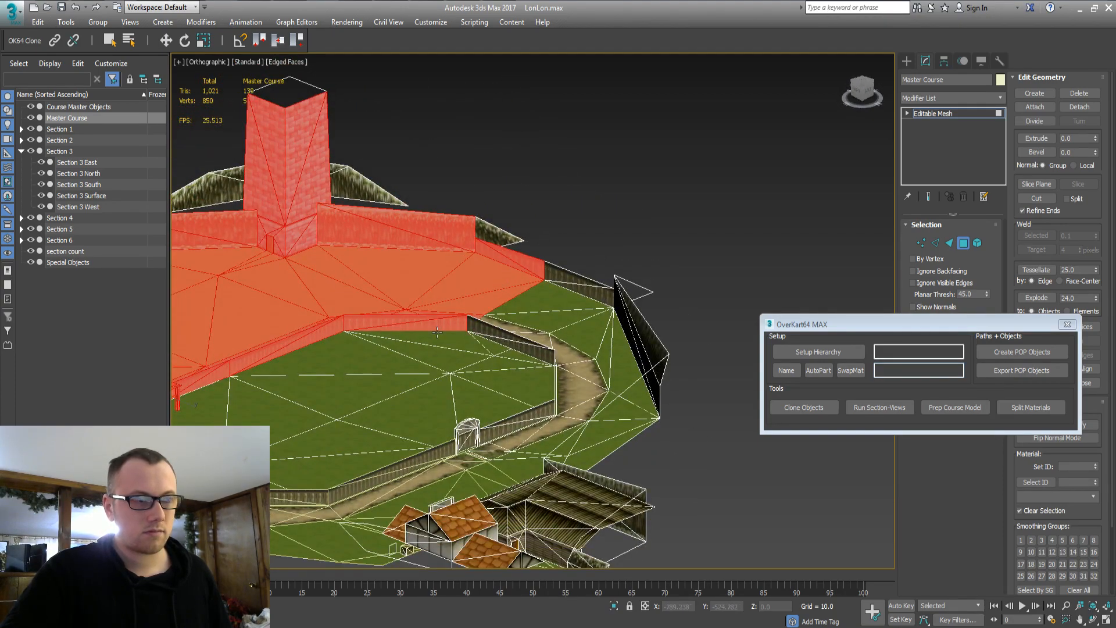
pyautogui.moveTo(436, 332); pyautogui.dragTo(529, 371, button='middle')
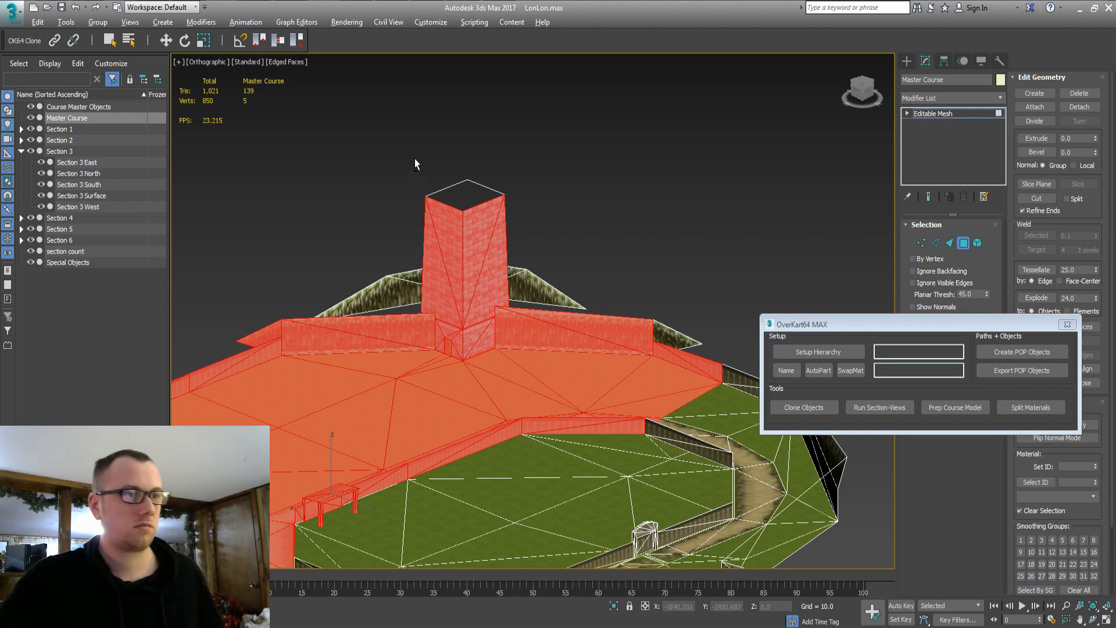
pyautogui.keyDown('alt'); pyautogui.moveTo(547, 217); pyautogui.dragTo(547, 216); pyautogui.keyUp('alt')
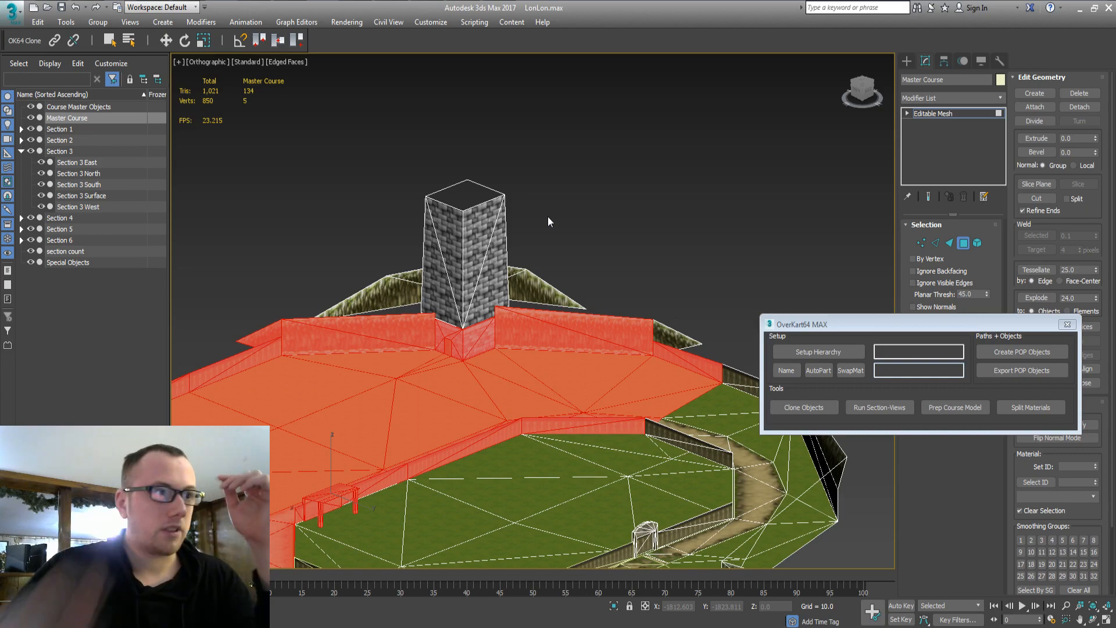
# Detach the selected southern faces as a clone and parent the new object under Section 3 Surface
pyautogui.moveTo(594, 359); pyautogui.dragTo(614, 348, button='middle')
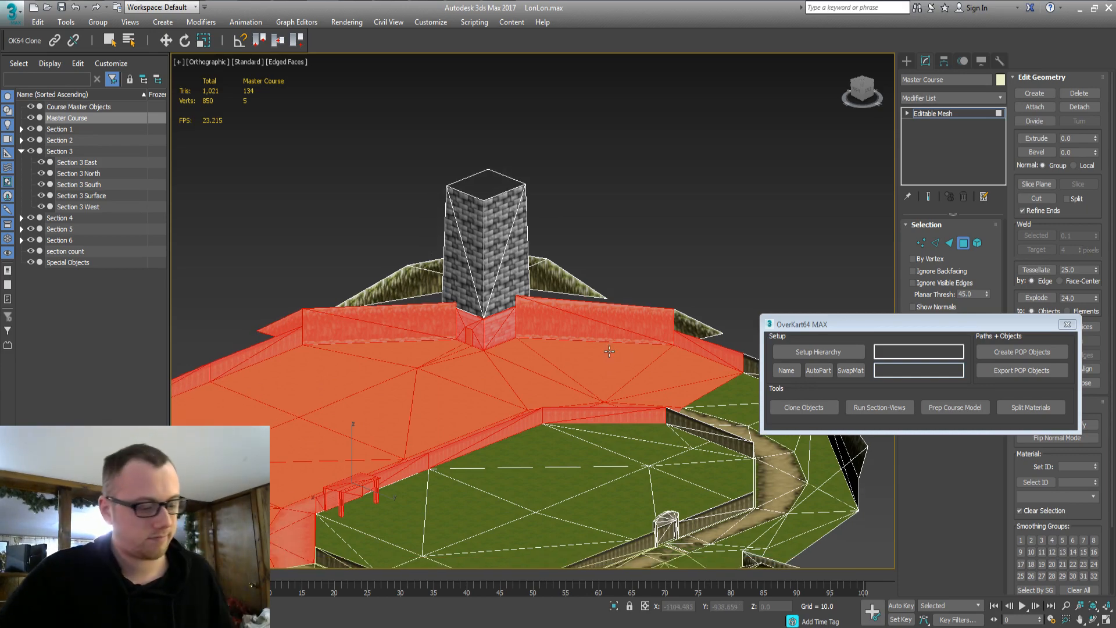
pyautogui.press('t')
pyautogui.moveTo(534, 356); pyautogui.dragTo(454, 424, button='middle')
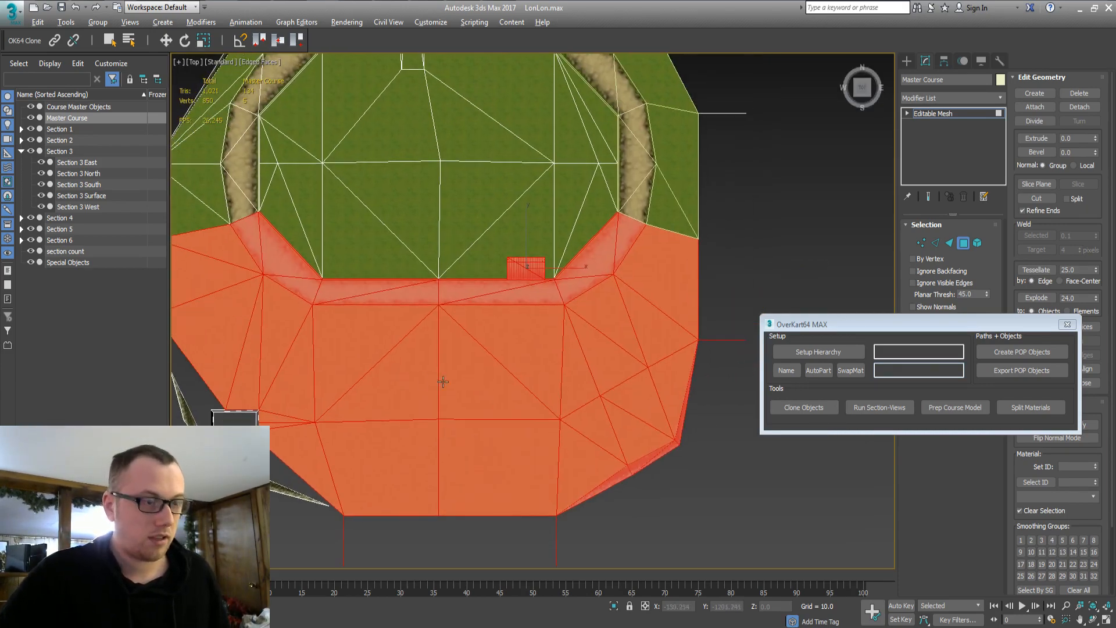
pyautogui.keyDown('alt'); pyautogui.moveTo(443, 381); pyautogui.dragTo(464, 349, button='middle'); pyautogui.keyUp('alt')
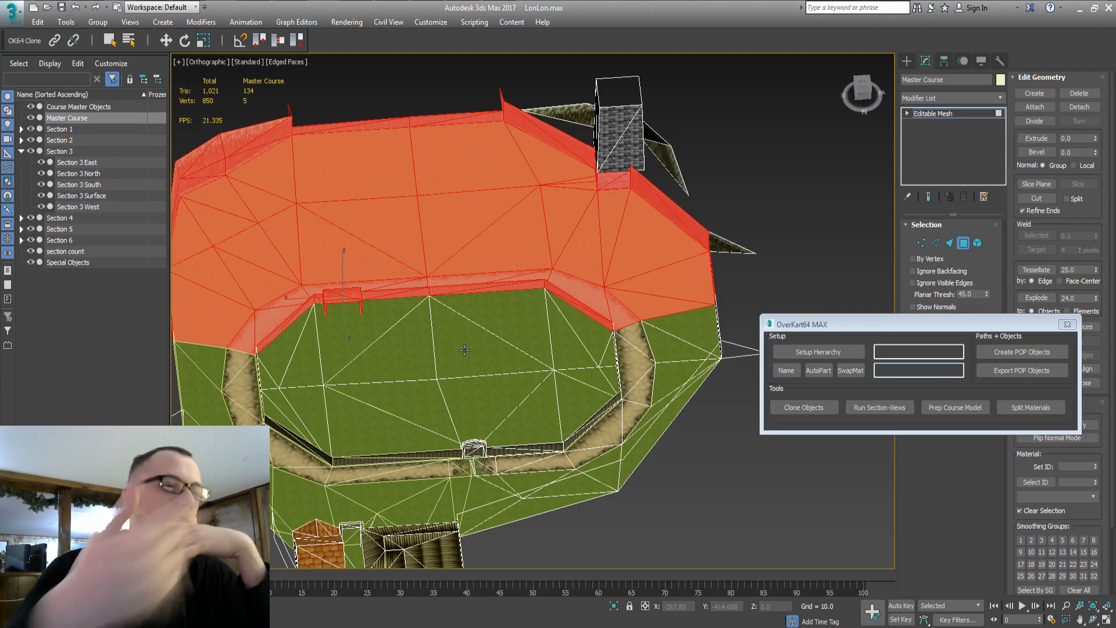
pyautogui.moveTo(523, 255); pyautogui.dragTo(484, 329, button='middle')
pyautogui.moveTo(436, 294); pyautogui.dragTo(496, 319, button='middle')
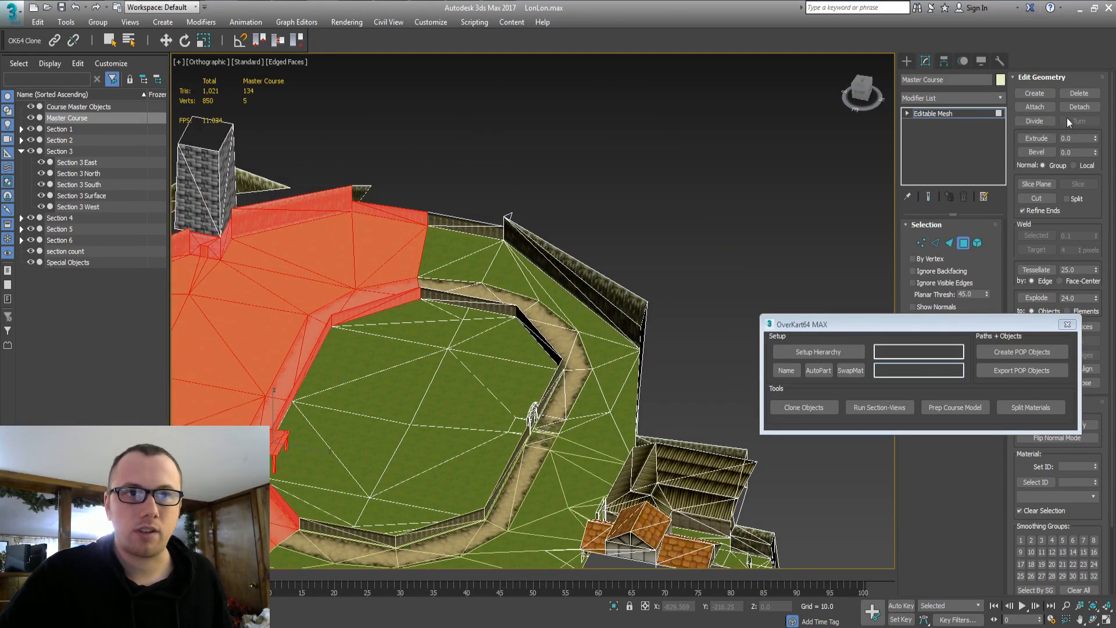
pyautogui.click(1079, 106)
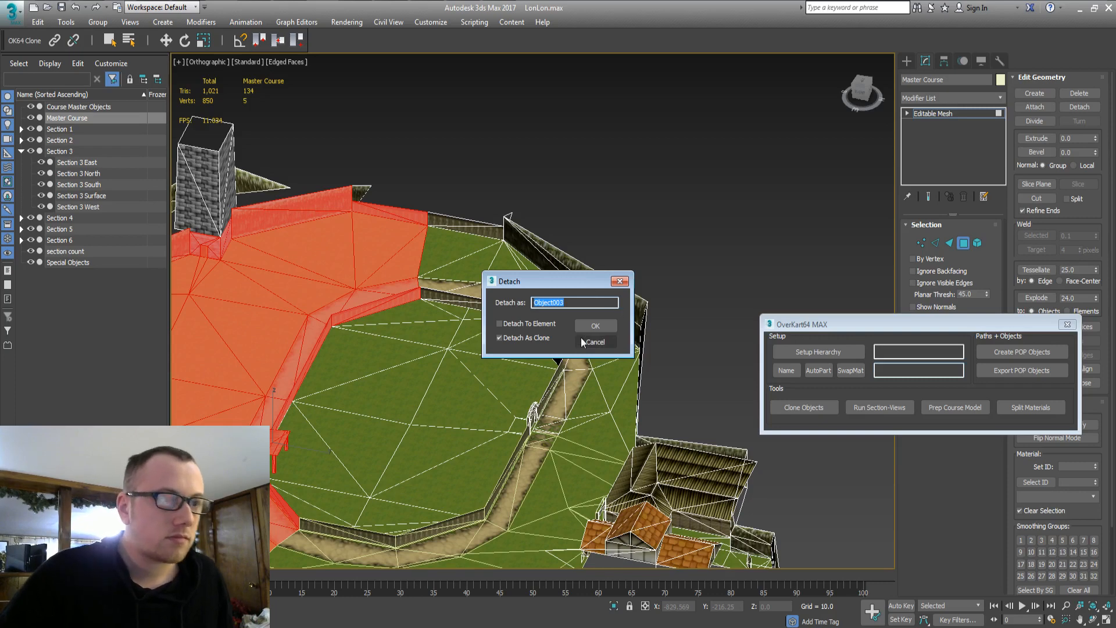
pyautogui.click(591, 325)
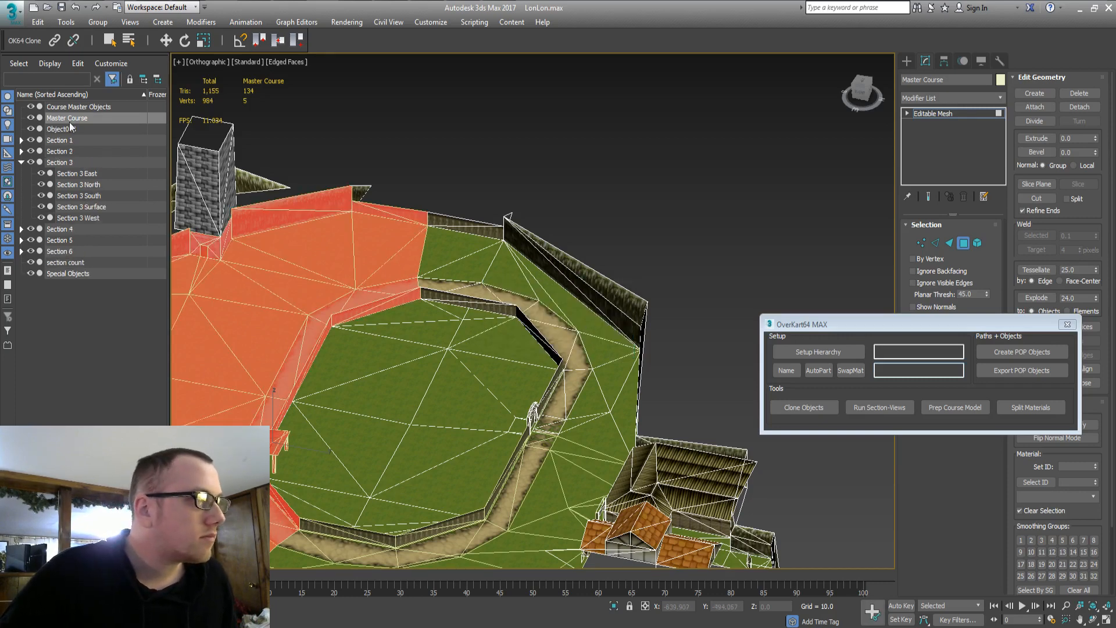
pyautogui.moveTo(68, 129); pyautogui.dragTo(88, 208)
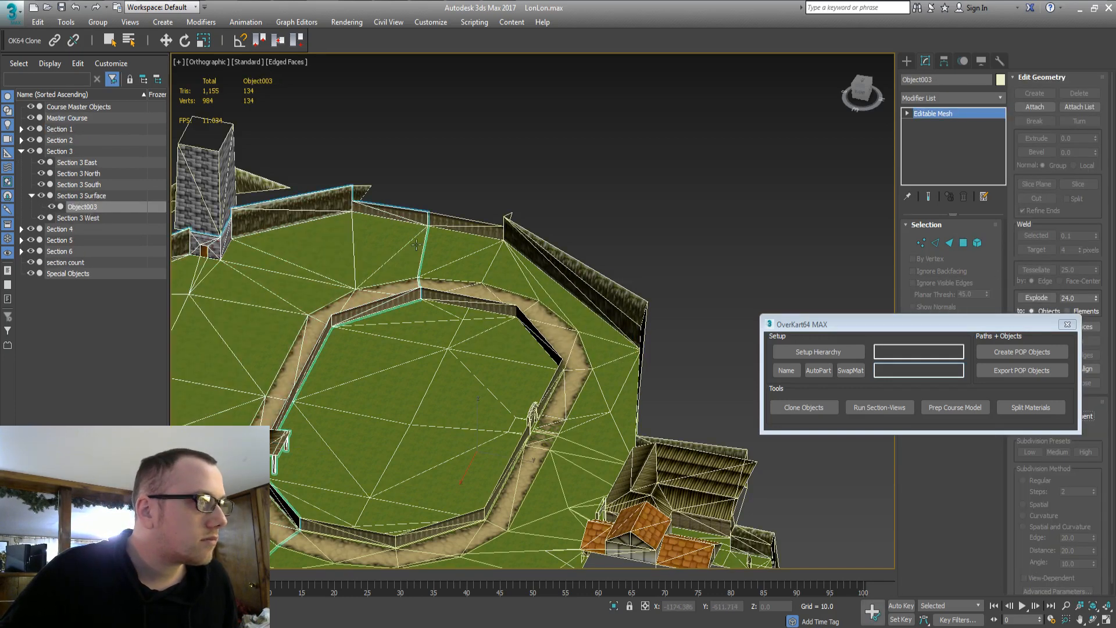
# Return to polygon editing on Master Course and select the grass, track, inner fence and rock wall faces at the bend beyond Section 3, excluding infield grass
pyautogui.click(483, 234)
pyautogui.press('4')
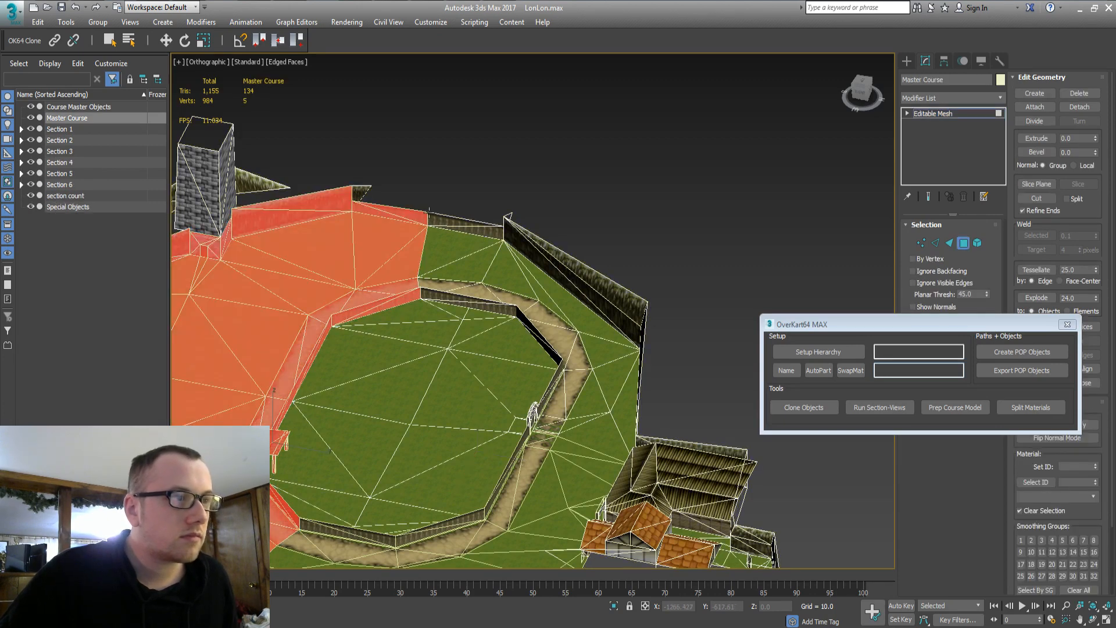
pyautogui.moveTo(511, 287); pyautogui.dragTo(511, 310)
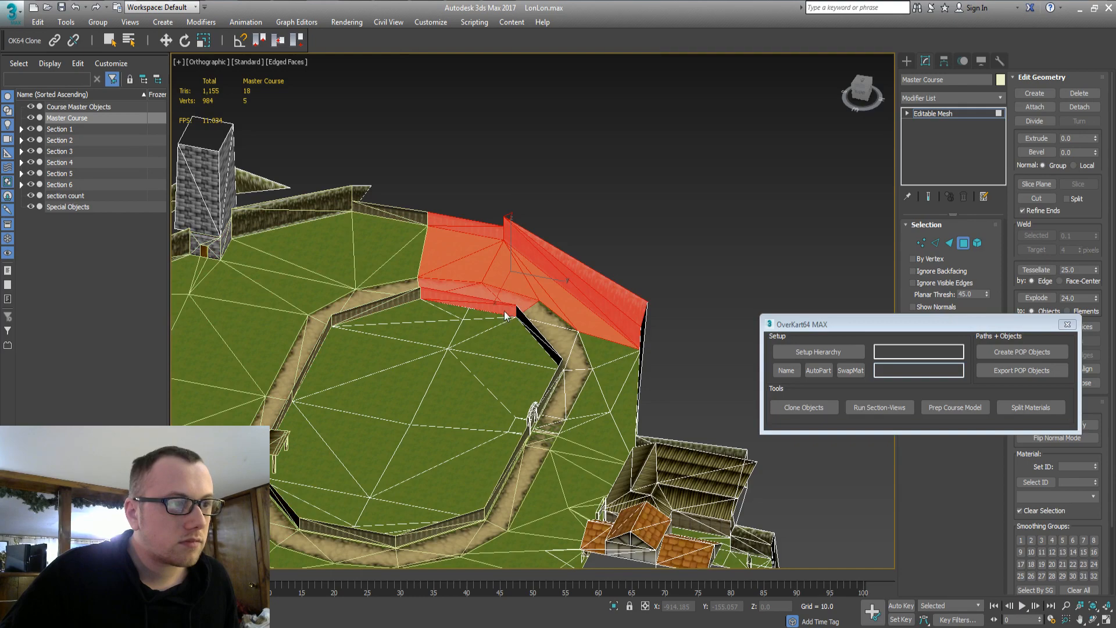
pyautogui.scroll(3, 505, 312)
pyautogui.keyDown('alt'); pyautogui.moveTo(505, 314); pyautogui.dragTo(518, 408, button='middle'); pyautogui.keyUp('alt')
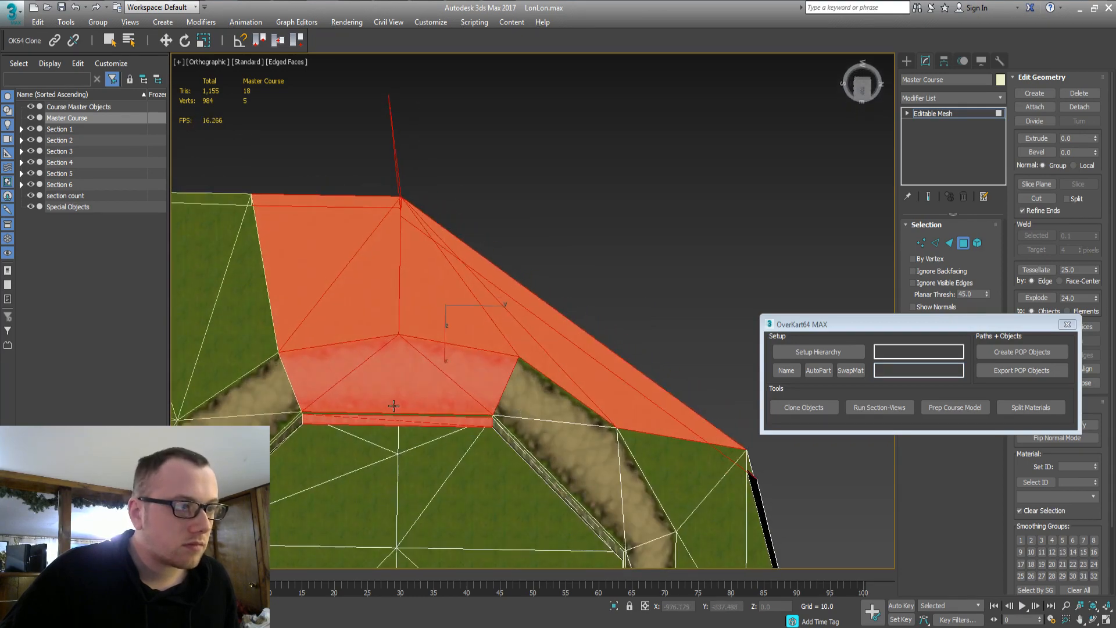
pyautogui.keyDown('ctrl'); pyautogui.click(409, 440); pyautogui.keyUp('ctrl')
pyautogui.keyDown('alt'); pyautogui.moveTo(410, 449); pyautogui.dragTo(410, 448); pyautogui.keyUp('alt')
pyautogui.keyDown('alt'); pyautogui.moveTo(411, 449); pyautogui.dragTo(430, 420, button='middle'); pyautogui.keyUp('alt')
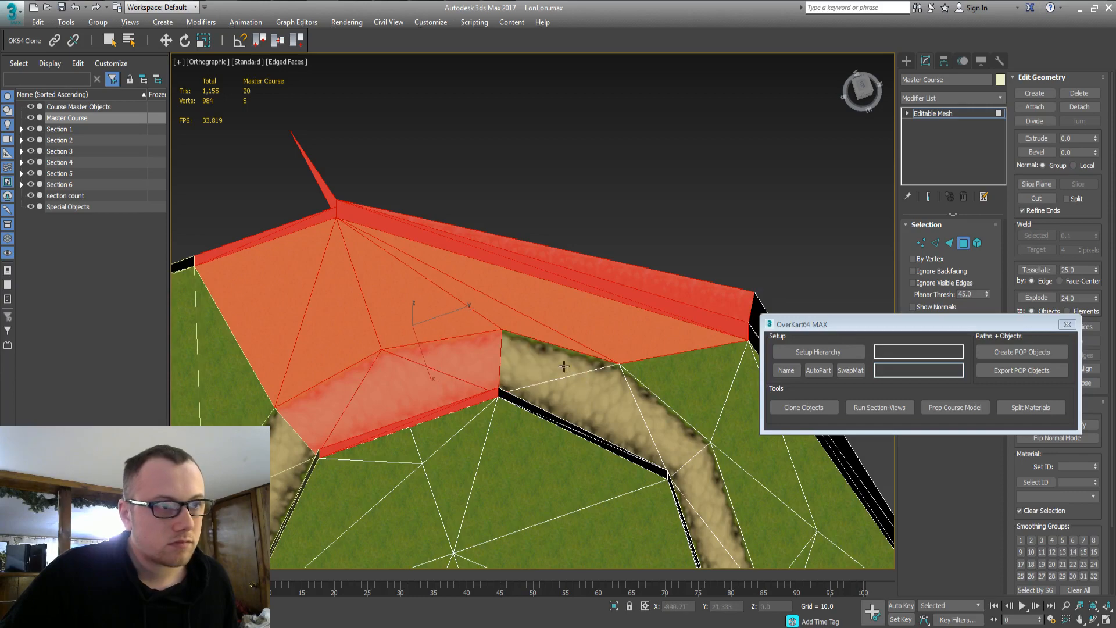
# Remove the long rock wall and the grass faces along its foot from the selection
pyautogui.keyDown('alt'); pyautogui.moveTo(564, 366); pyautogui.dragTo(542, 376, button='middle'); pyautogui.keyUp('alt')
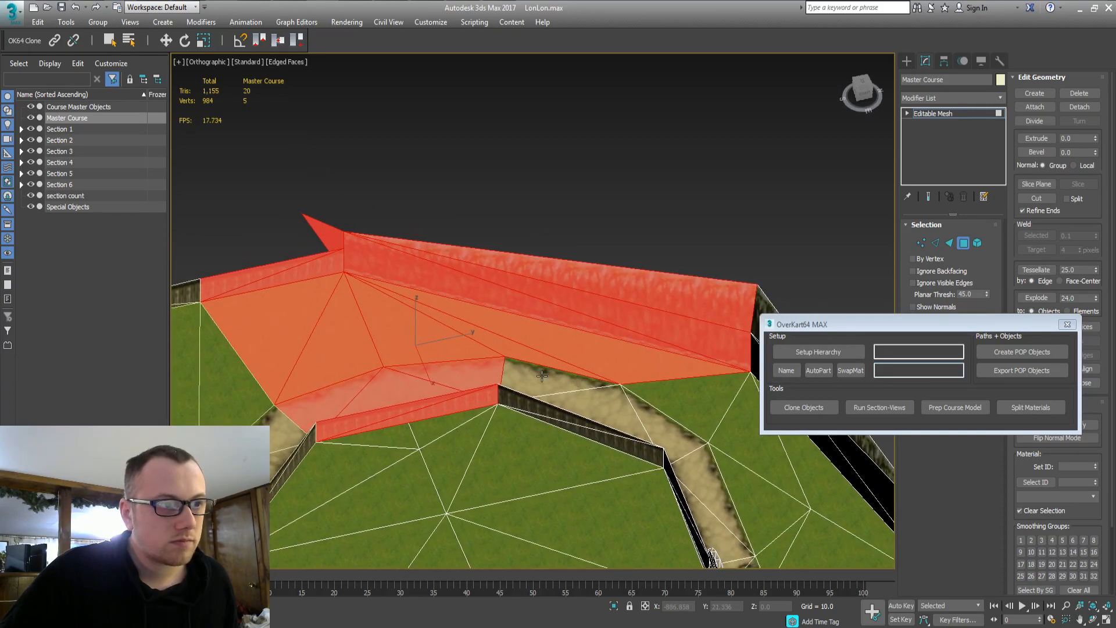
pyautogui.keyDown('alt'); pyautogui.moveTo(542, 376); pyautogui.dragTo(610, 244); pyautogui.keyUp('alt')
pyautogui.keyDown('alt'); pyautogui.moveTo(559, 343); pyautogui.dragTo(432, 343, button='middle'); pyautogui.keyUp('alt')
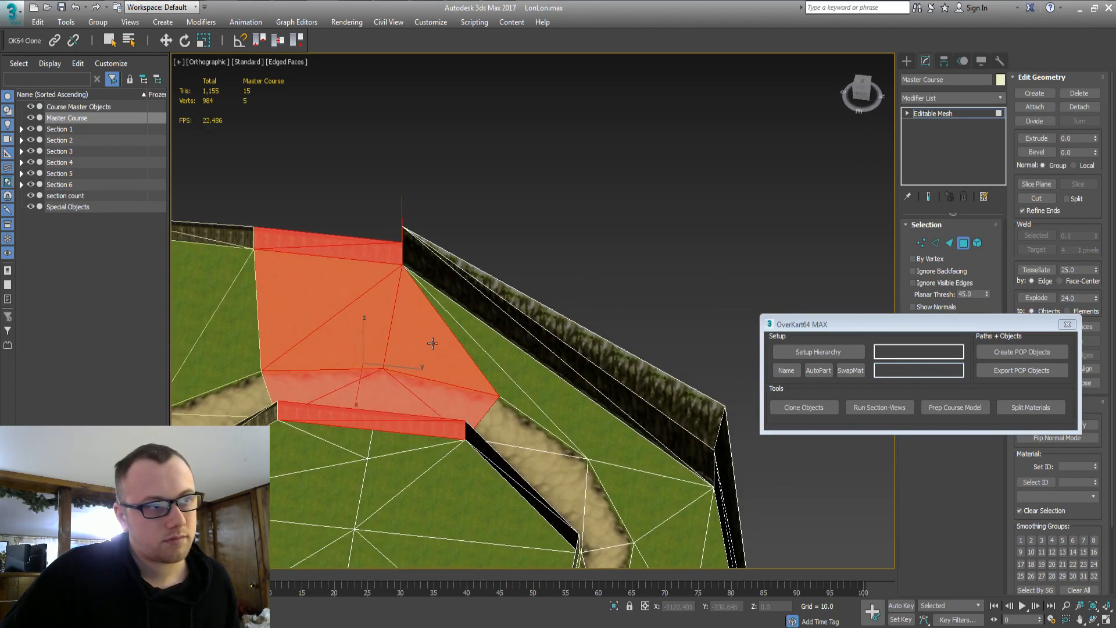
pyautogui.keyDown('alt'); pyautogui.moveTo(454, 339); pyautogui.dragTo(487, 328, button='middle'); pyautogui.keyUp('alt')
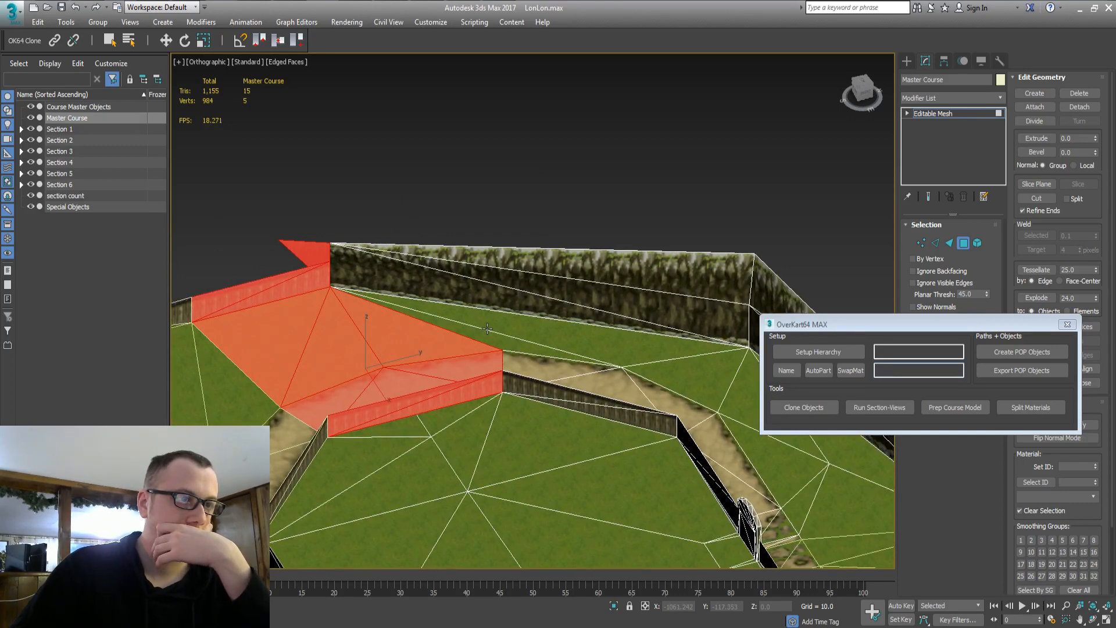
# Convert Master Course to an Editable Poly and move the OverKart64 MAX window clear of the edge editing controls
pyautogui.click(503, 299)
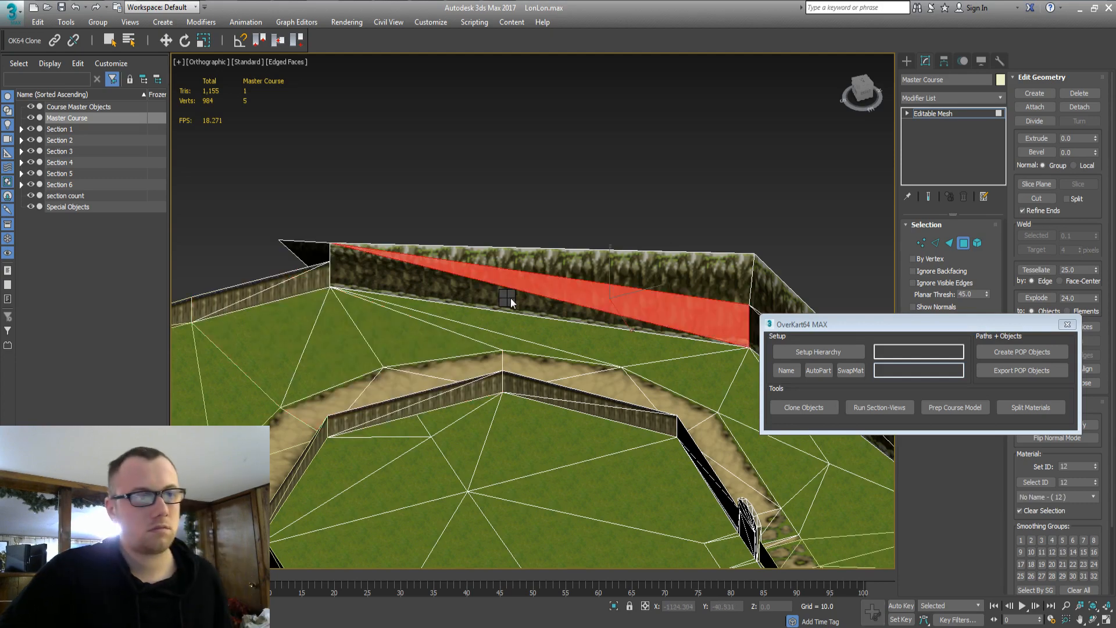
pyautogui.rightClick(563, 337)
pyautogui.click(668, 465)
pyautogui.click(1030, 169)
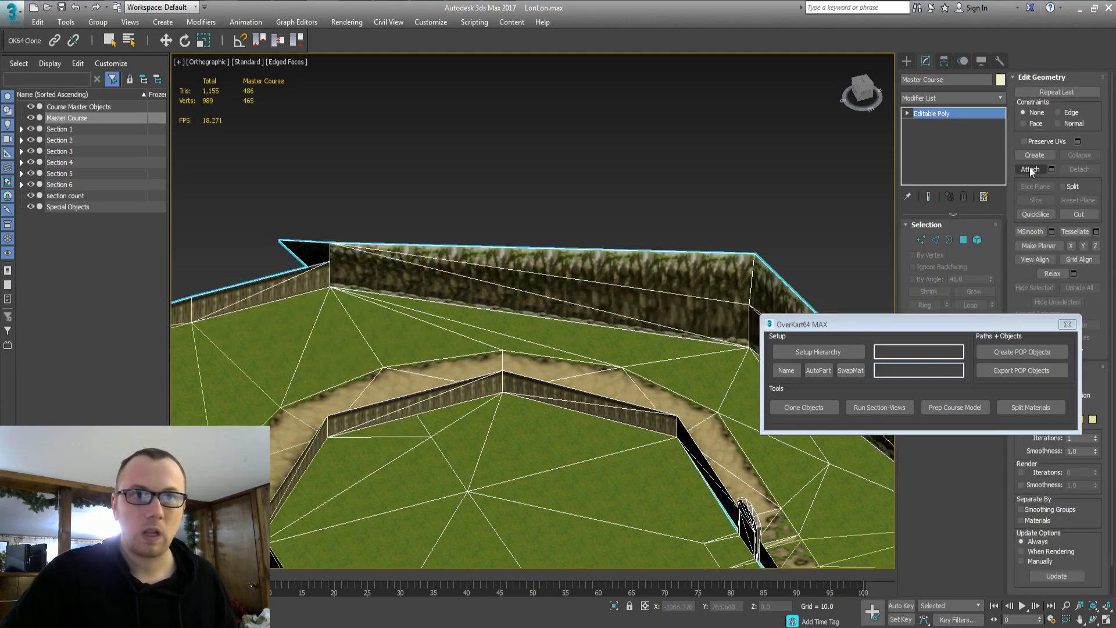
pyautogui.moveTo(929, 324); pyautogui.dragTo(608, 486)
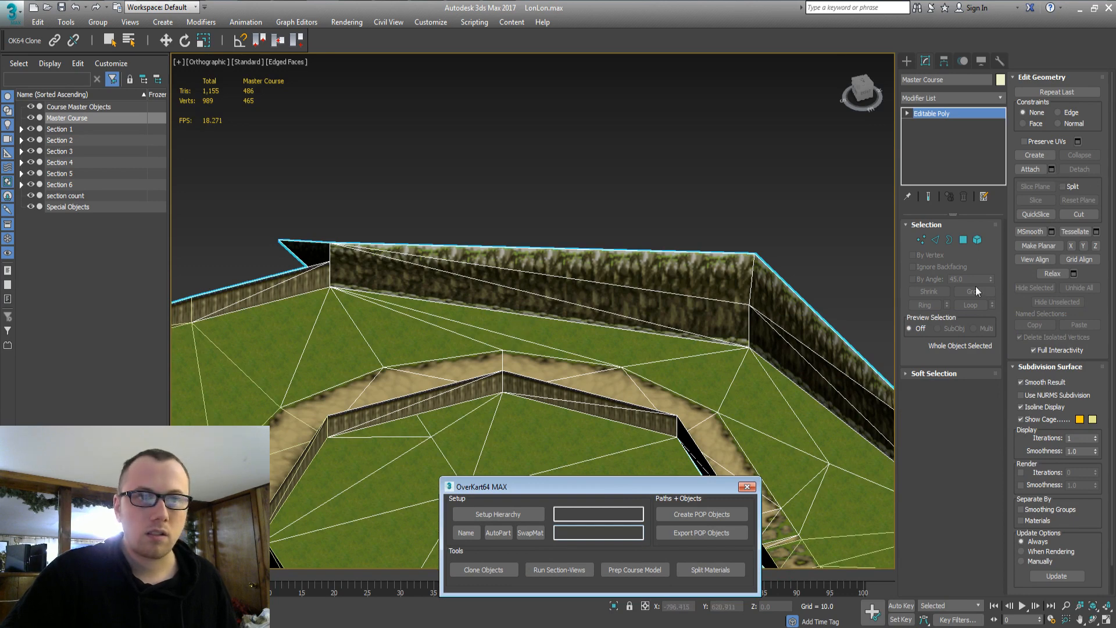
# Insert vertices in a vertical line across the long rock wall, on its top edge, two diagonal edges and base edge
pyautogui.click(937, 239)
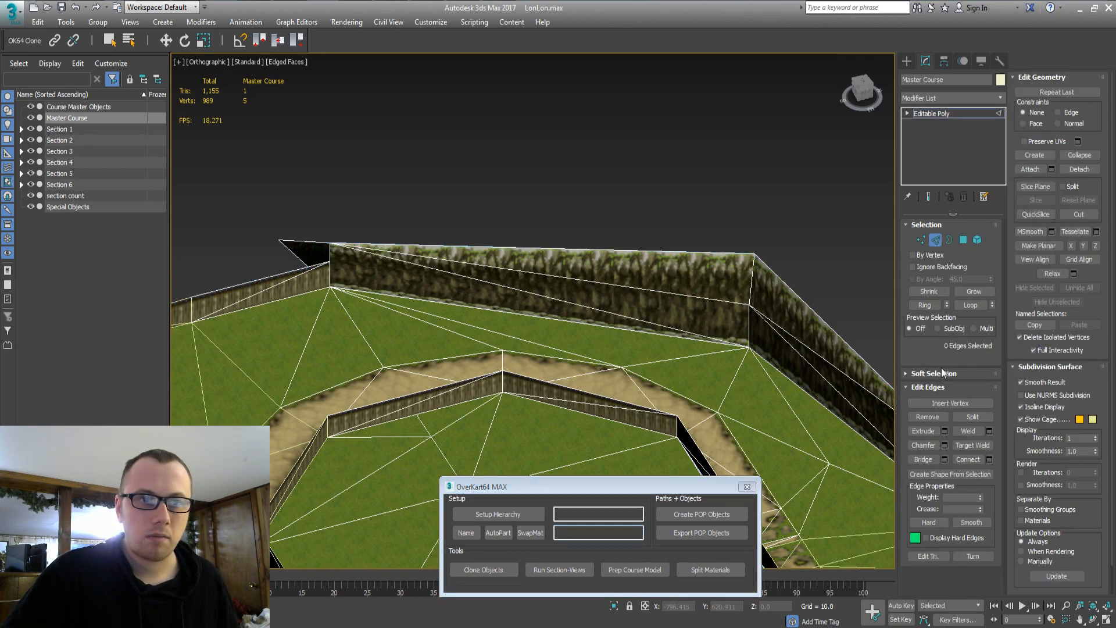
pyautogui.click(943, 403)
pyautogui.click(504, 287)
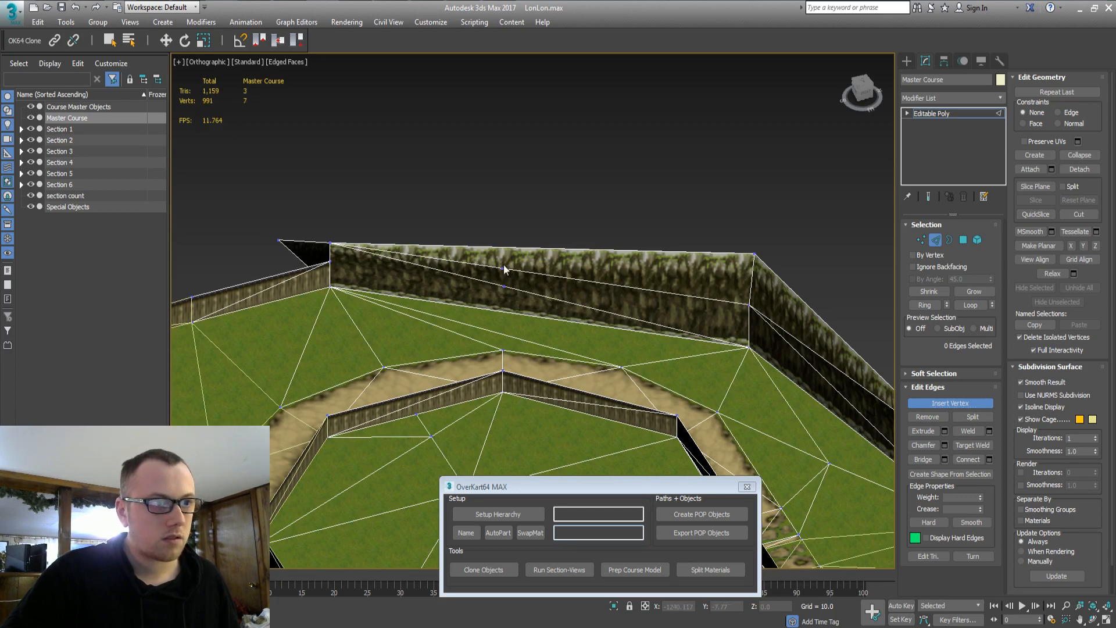
pyautogui.click(504, 246)
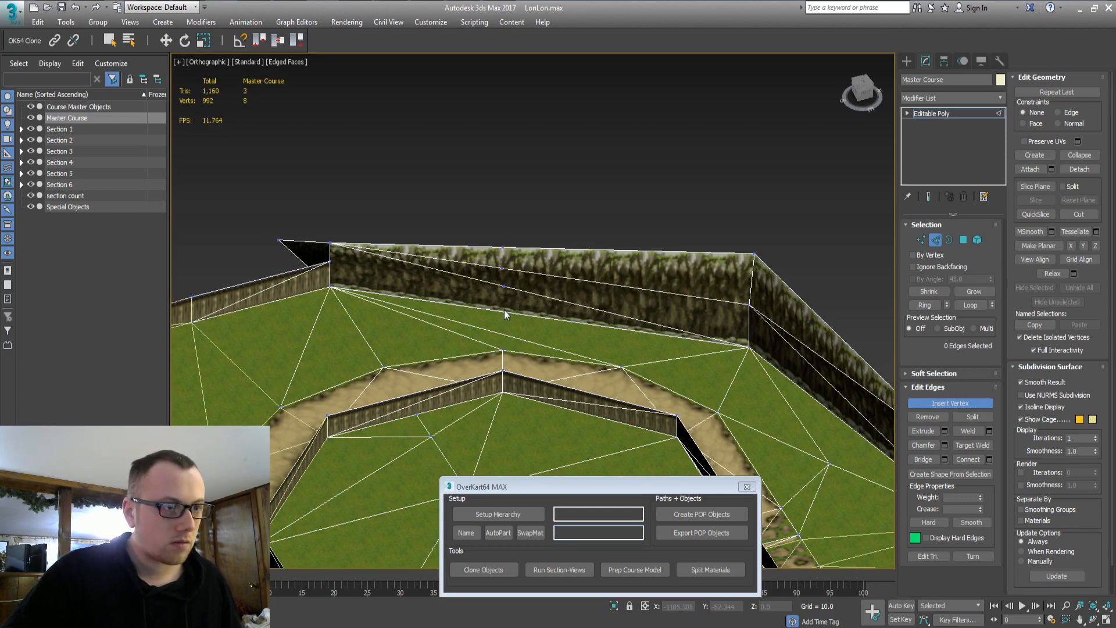
pyautogui.click(503, 311)
pyautogui.rightClick(530, 337)
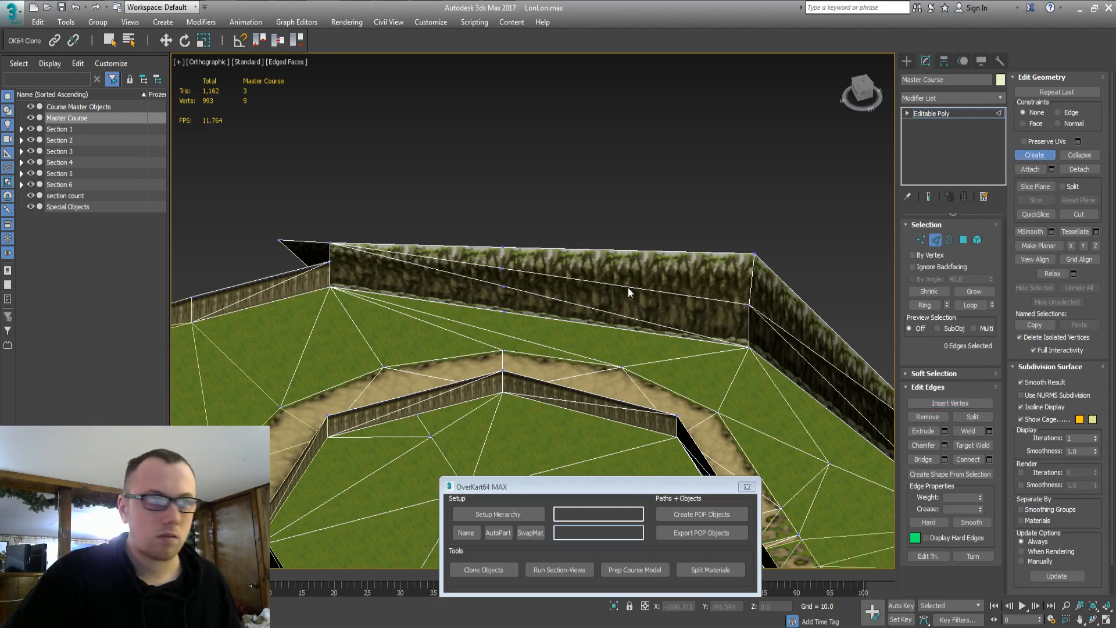
# Create an edge across the grass from the dirt track's outer corner vertex to the inserted vertex at the rock wall's base
pyautogui.rightClick(505, 309)
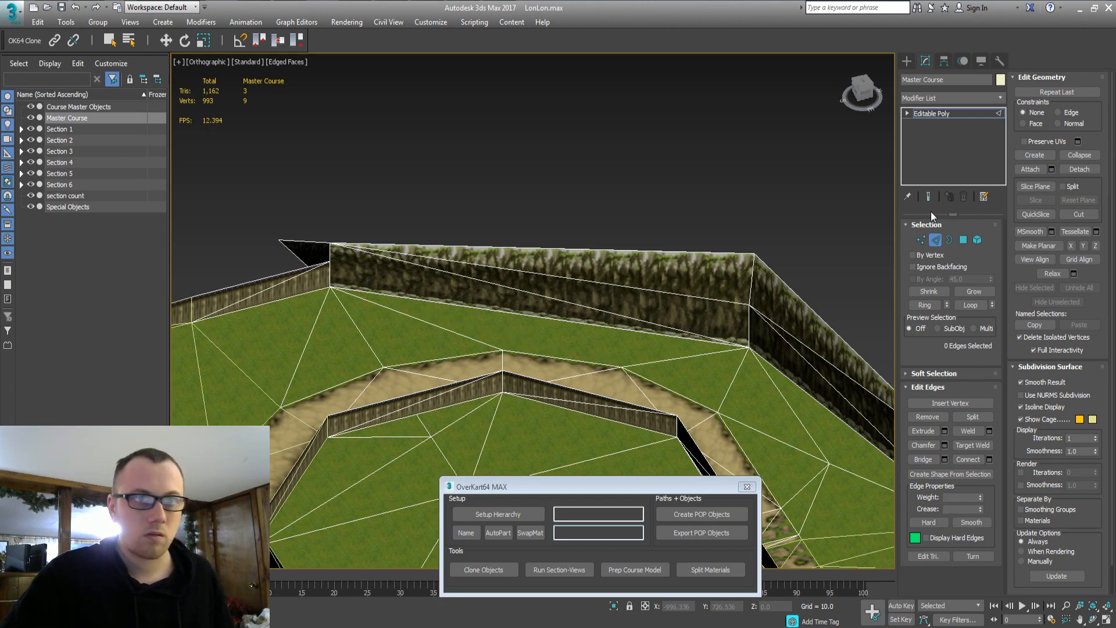
pyautogui.click(1033, 155)
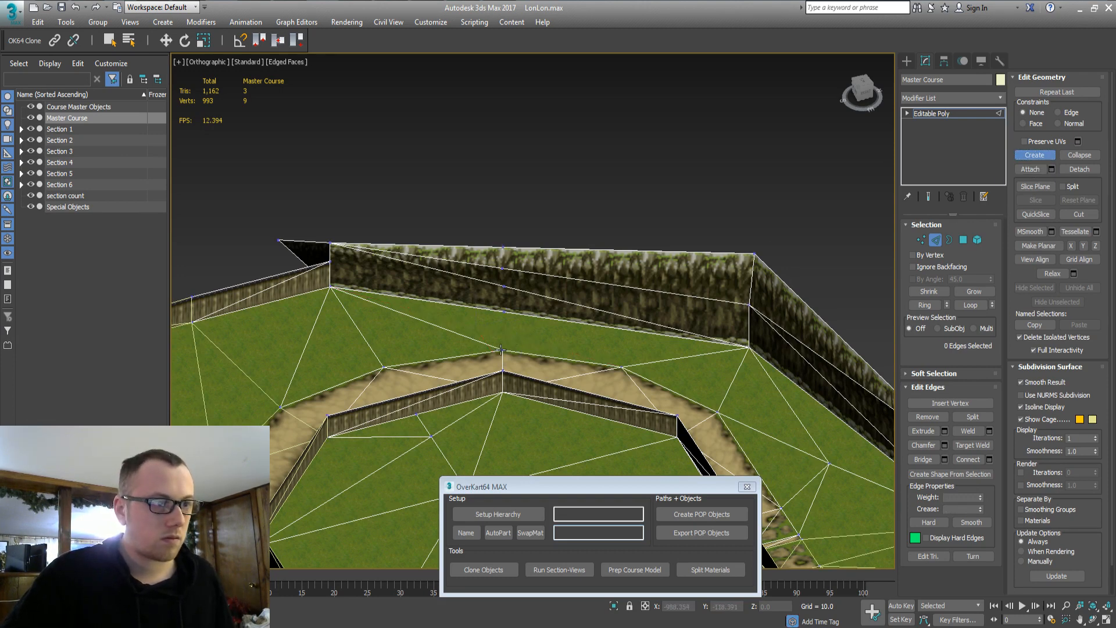
pyautogui.click(502, 312)
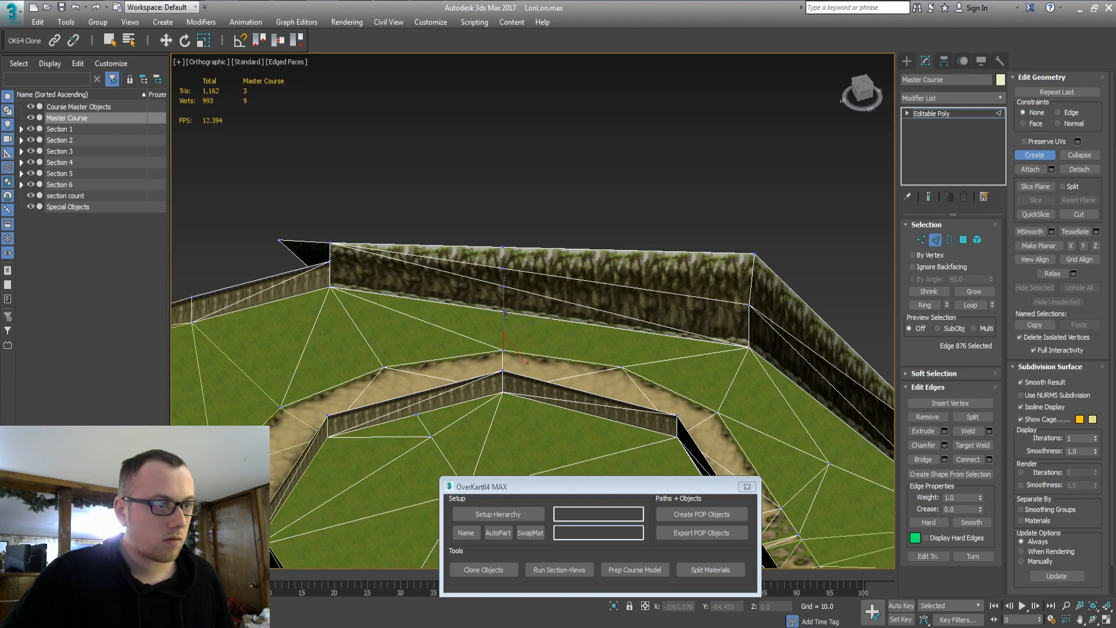
pyautogui.keyDown('alt'); pyautogui.moveTo(522, 351); pyautogui.dragTo(500, 314, button='middle'); pyautogui.keyUp('alt')
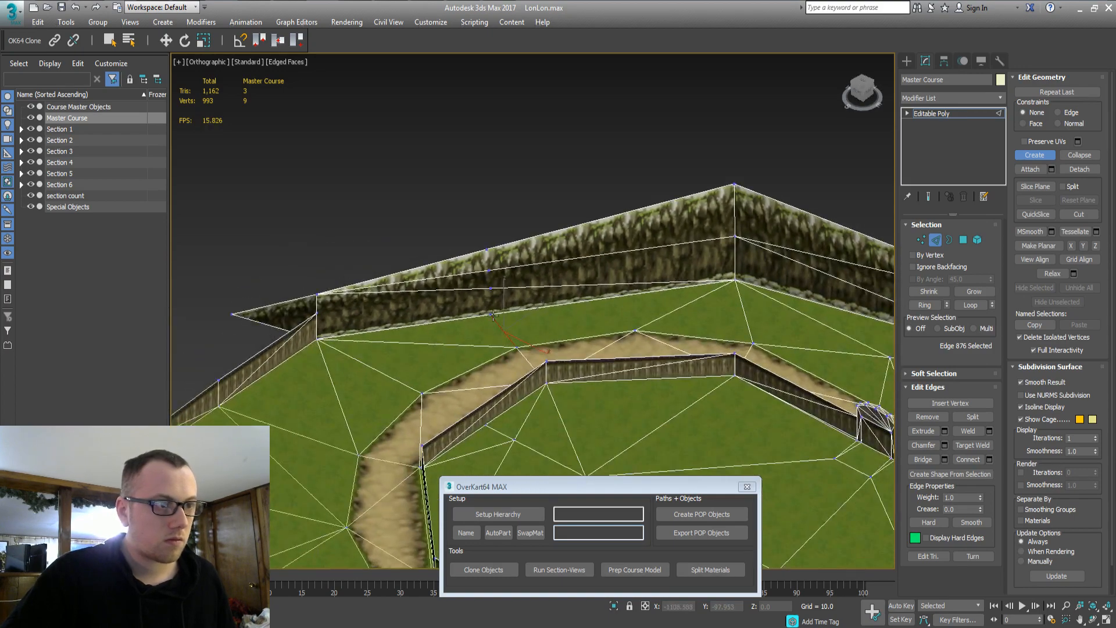
pyautogui.rightClick(505, 276)
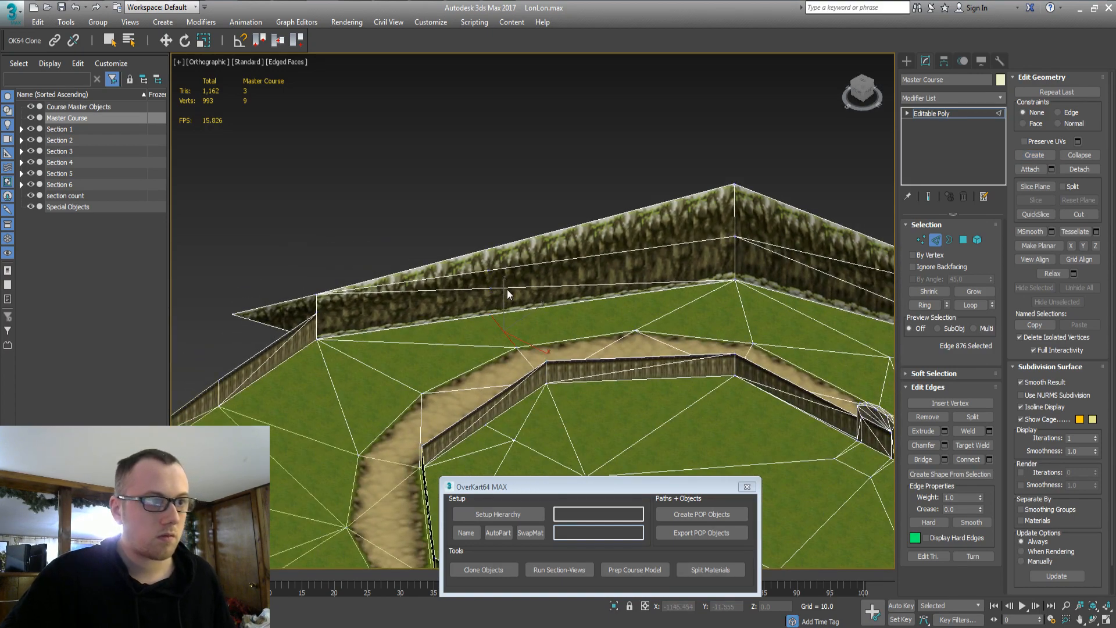
# Remove the long rock wall's diagonal edges together with the vertices inserted on them
pyautogui.click(505, 286)
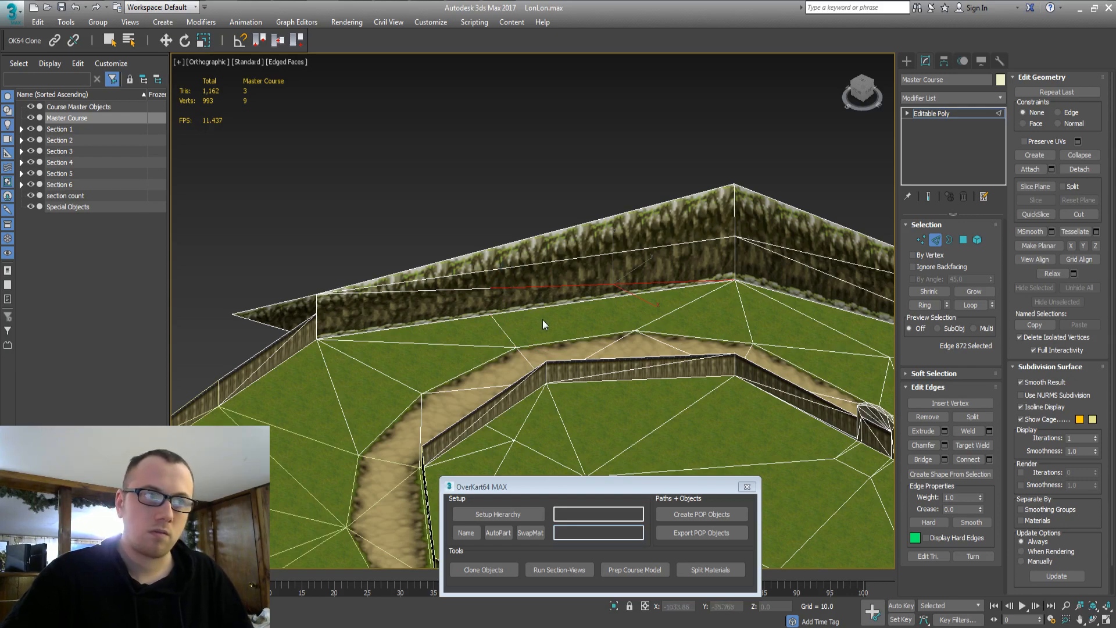
pyautogui.keyDown('alt'); pyautogui.moveTo(542, 324); pyautogui.dragTo(473, 286, button='middle'); pyautogui.keyUp('alt')
pyautogui.hotkey('ctrl', 'BackSpace')
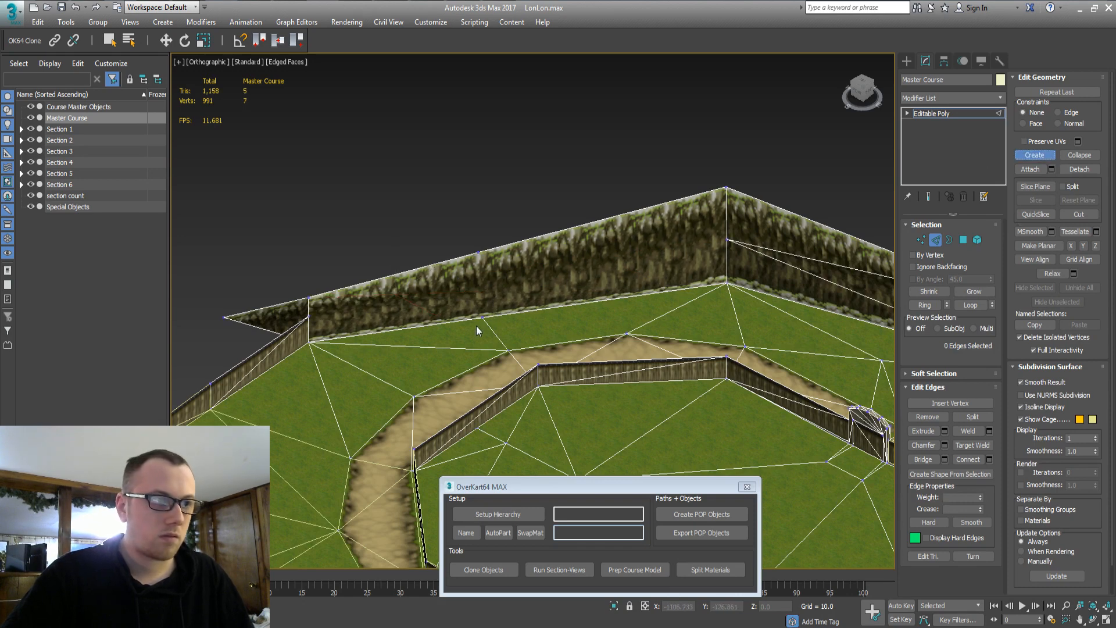
# Create edges on the long rock wall from the inserted base vertex to the inserted top vertex and to both upper wall corners
pyautogui.click(473, 259)
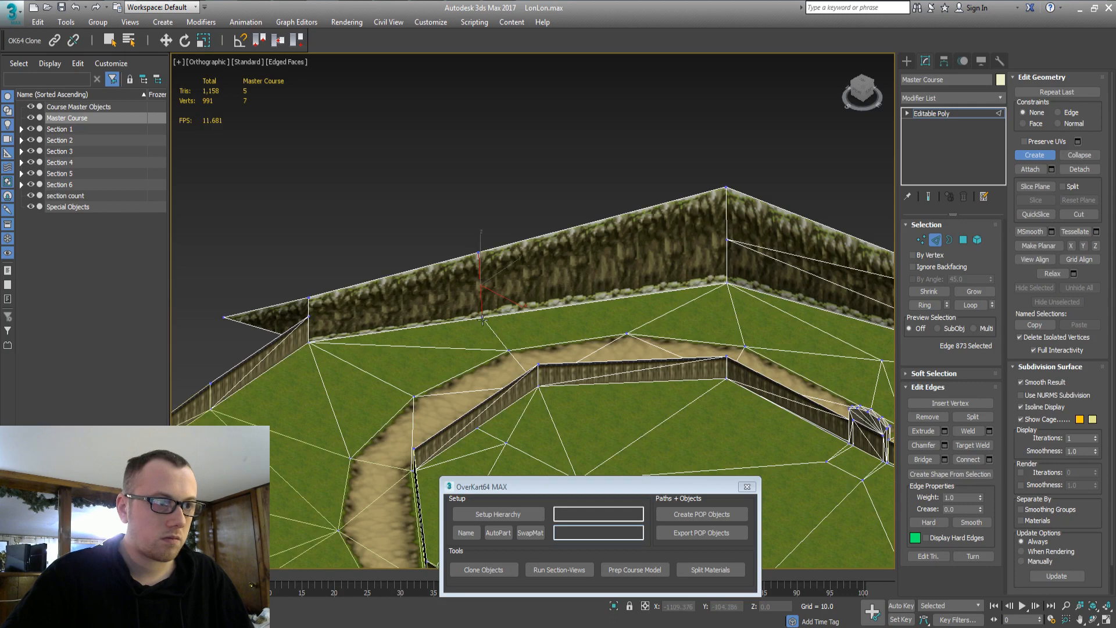
pyautogui.keyDown('ctrl'); pyautogui.click(318, 299); pyautogui.keyUp('ctrl')
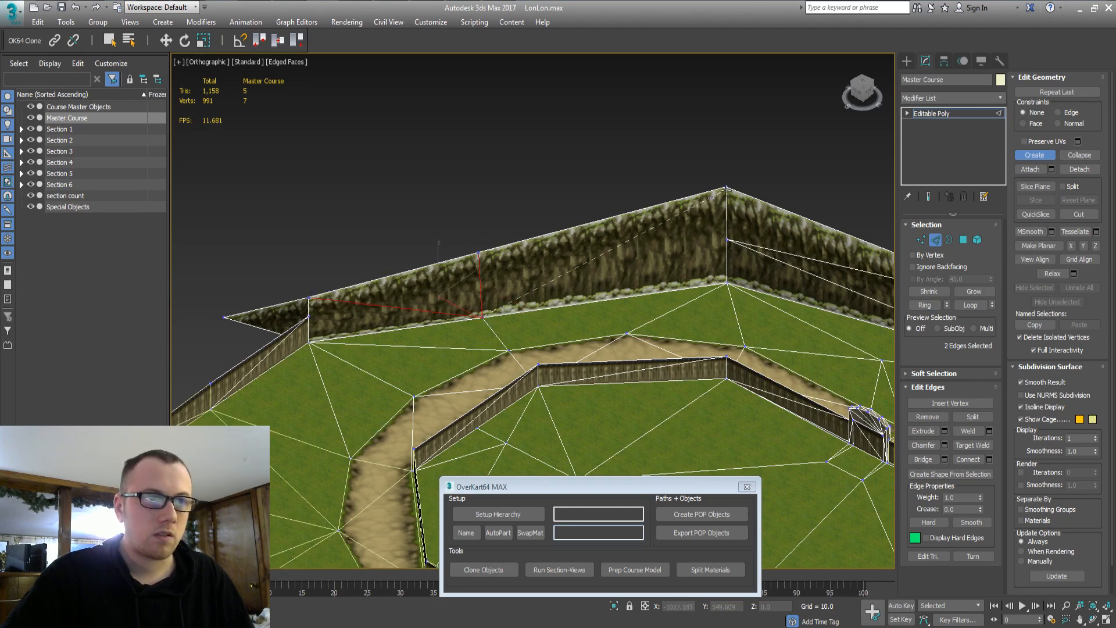
pyautogui.keyDown('ctrl'); pyautogui.click(724, 192); pyautogui.keyUp('ctrl')
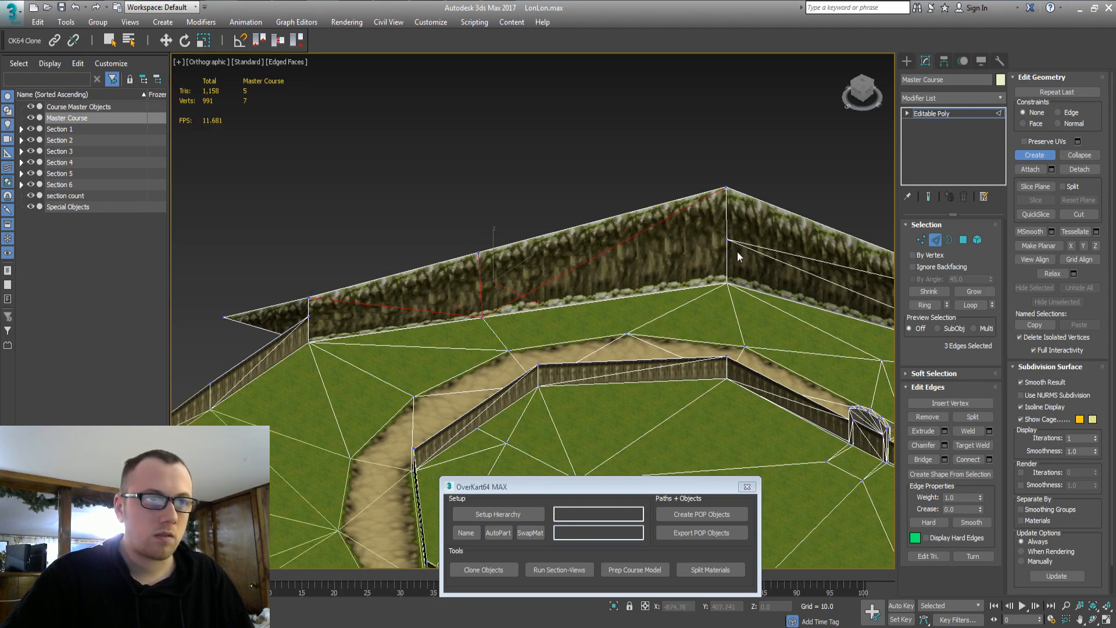
pyautogui.keyDown('ctrl'); pyautogui.click(485, 317); pyautogui.keyUp('ctrl')
pyautogui.moveTo(568, 319); pyautogui.dragTo(511, 354, button='middle')
pyautogui.scroll(2, 512, 355)
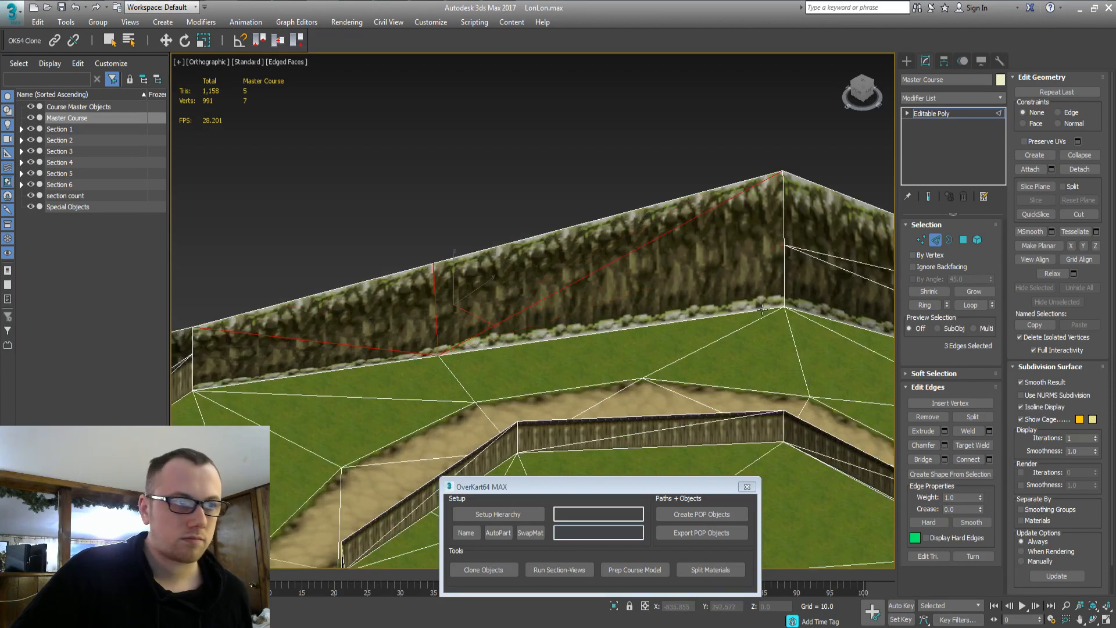
# Undo the last wall edge and insert a vertex midway up the rock wall's new vertical edge
pyautogui.hotkey('ctrl', 'z')
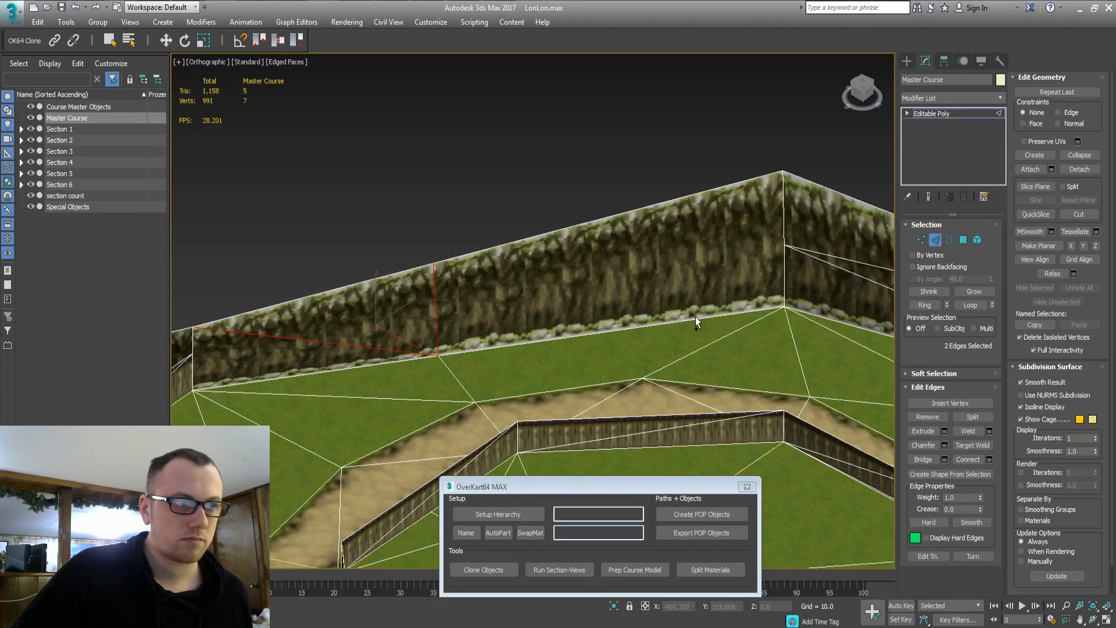
pyautogui.click(933, 405)
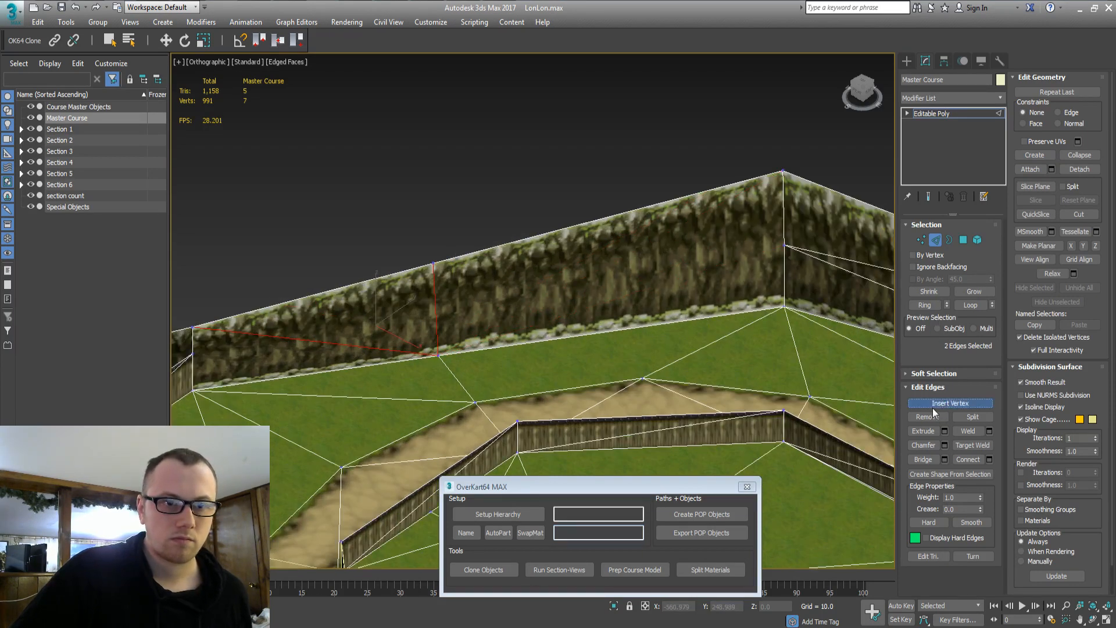
pyautogui.click(433, 308)
# Create edges from the midway vertex to the wall's near upper corner and to the top, middle and base vertices of its far corner
pyautogui.rightClick(889, 373)
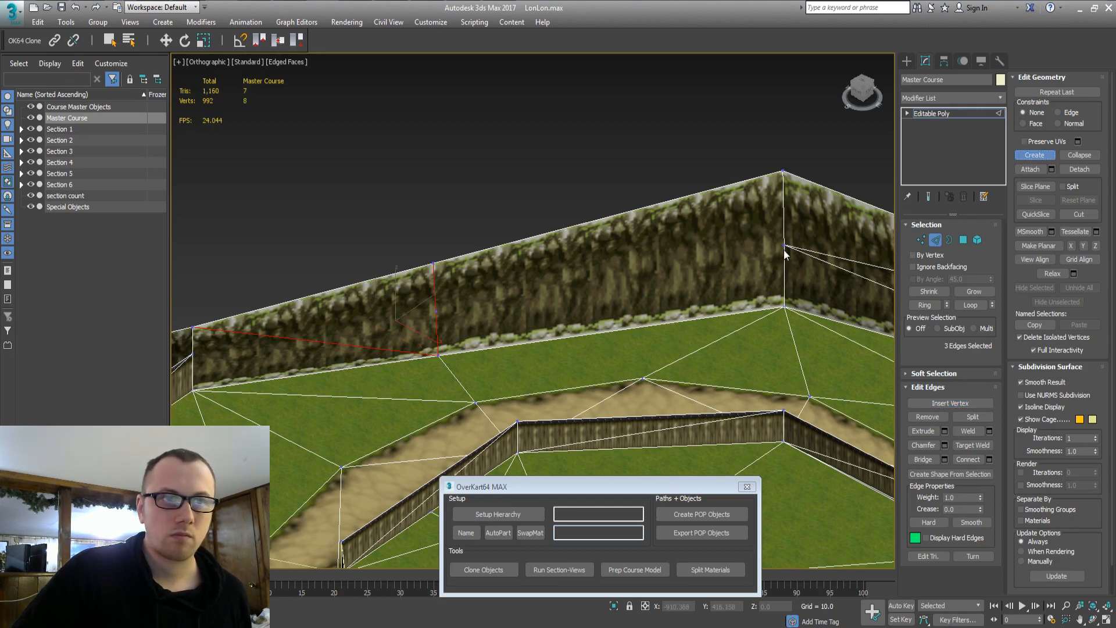
pyautogui.click(435, 311)
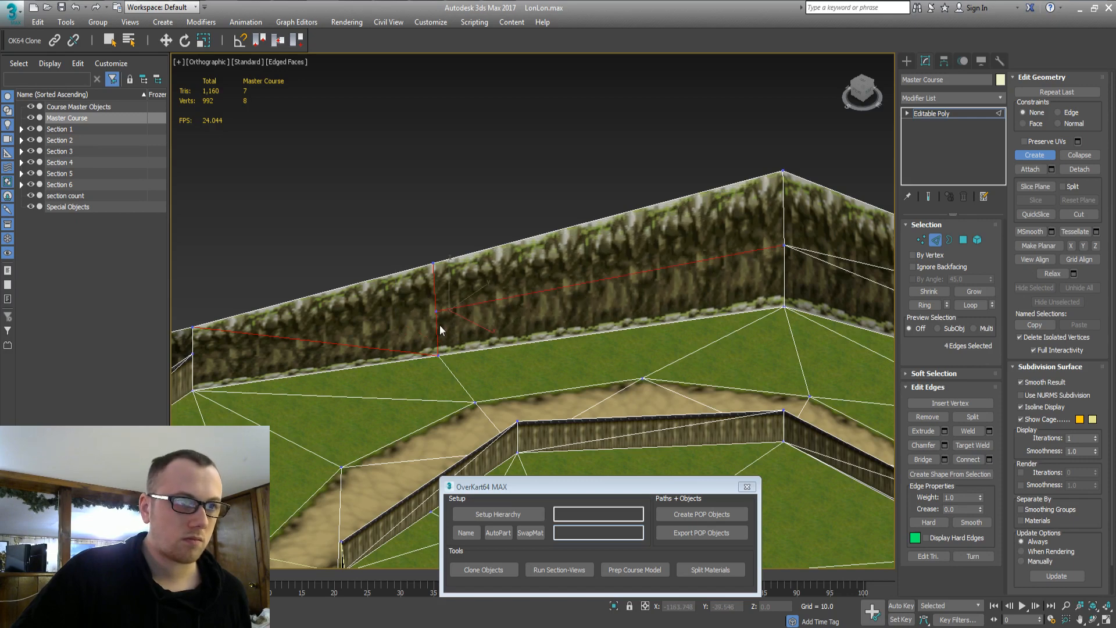
pyautogui.click(193, 327)
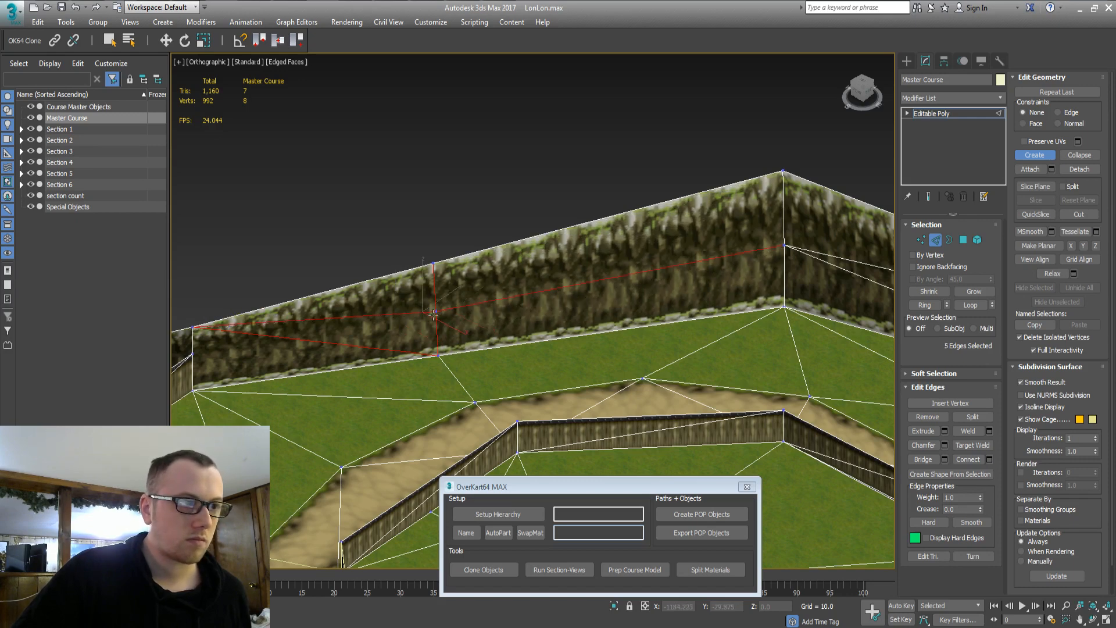
pyautogui.click(784, 307)
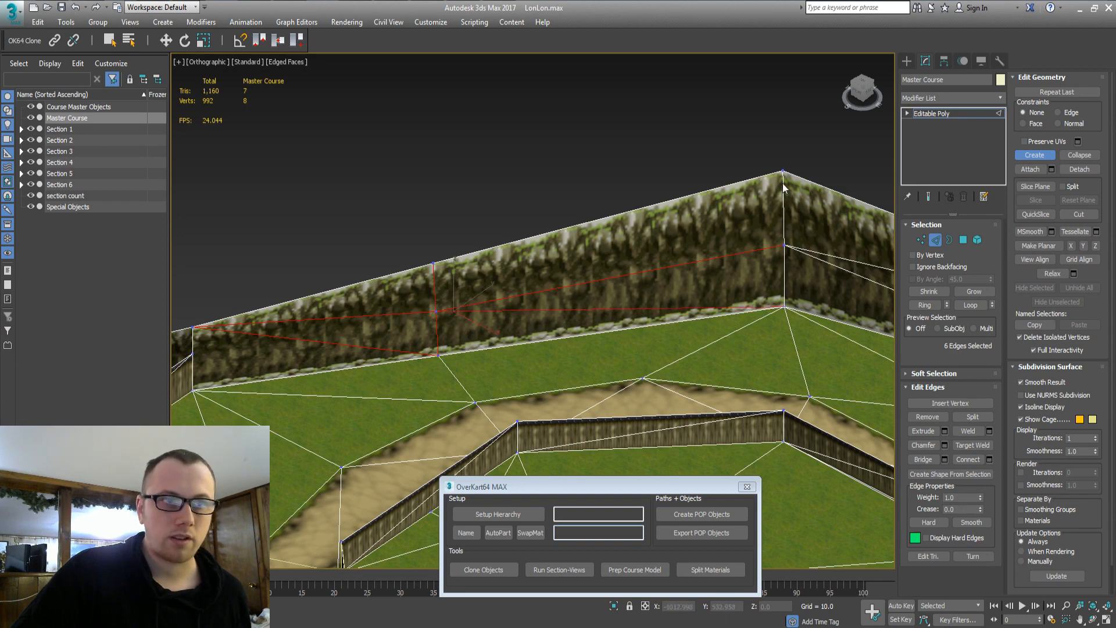
pyautogui.click(437, 310)
# Convert Master Course to an Editable Mesh and keep only the shorter part of the divided rock wall's faces selected
pyautogui.rightClick(523, 287)
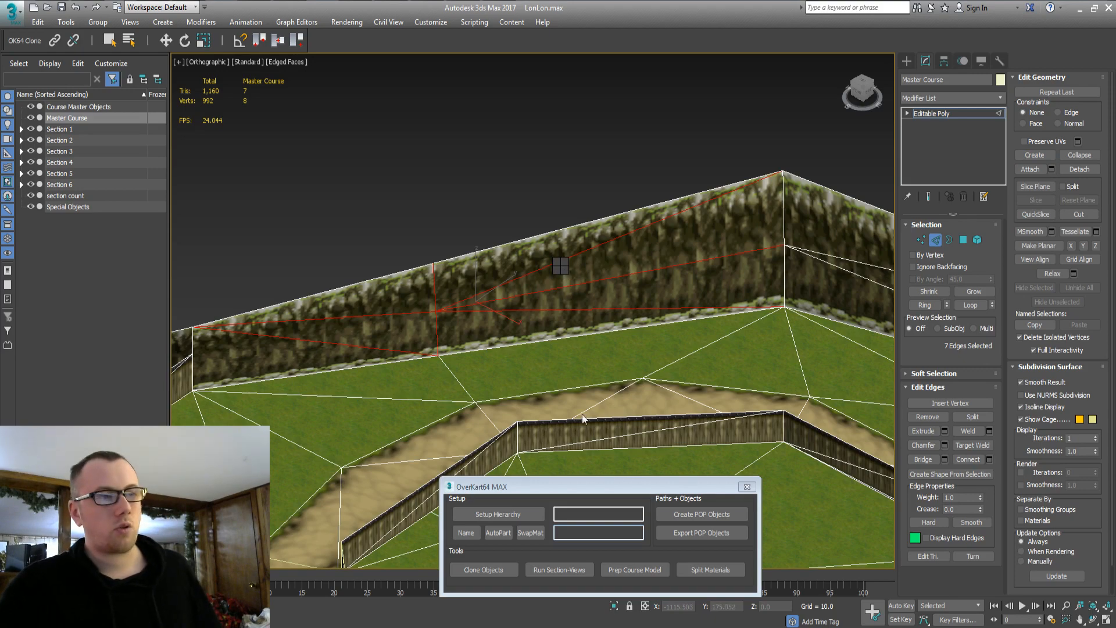
pyautogui.click(707, 416)
pyautogui.keyDown('alt'); pyautogui.moveTo(551, 337); pyautogui.dragTo(378, 328, button='middle'); pyautogui.keyUp('alt')
pyautogui.moveTo(683, 291); pyautogui.dragTo(536, 301, button='middle')
pyautogui.press('3')
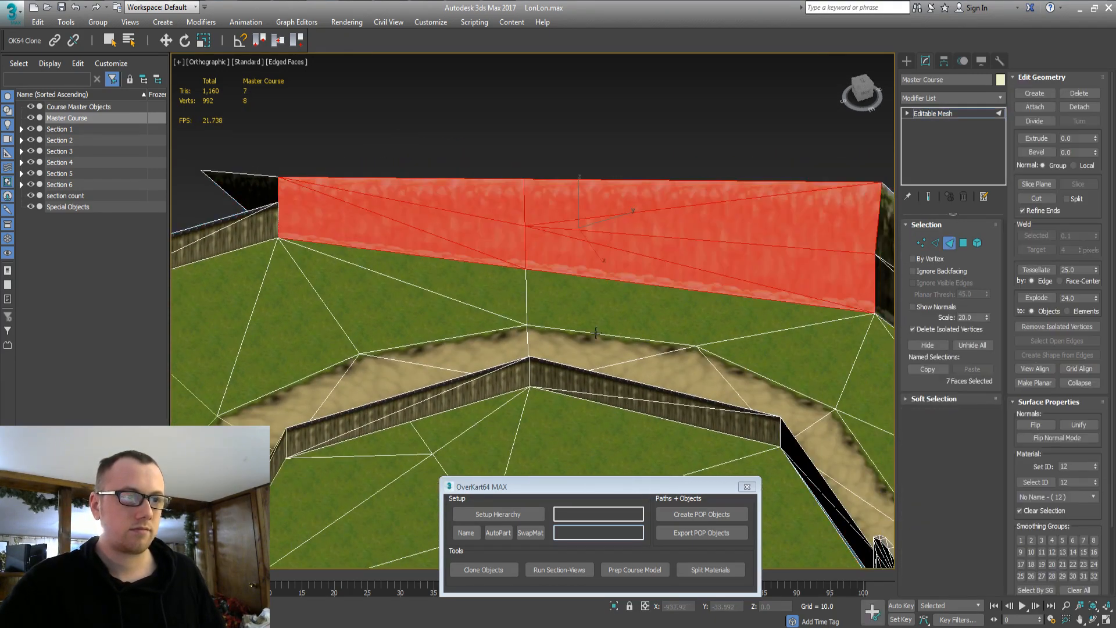
pyautogui.keyDown('alt'); pyautogui.moveTo(596, 332); pyautogui.dragTo(748, 149); pyautogui.keyUp('alt')
pyautogui.keyDown('alt'); pyautogui.moveTo(527, 314); pyautogui.dragTo(467, 317, button='middle'); pyautogui.keyUp('alt')
# Select Section 3 and examine where its boundary crosses the grass, dirt track and fences near the rock wall
pyautogui.click(21, 162)
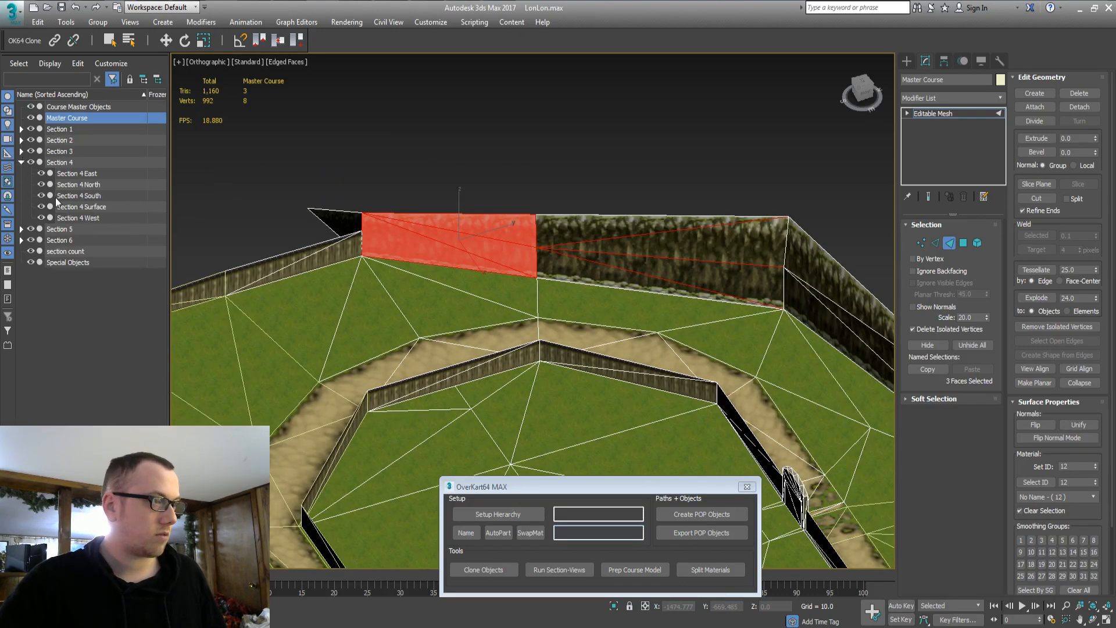
pyautogui.click(22, 162)
pyautogui.click(58, 151)
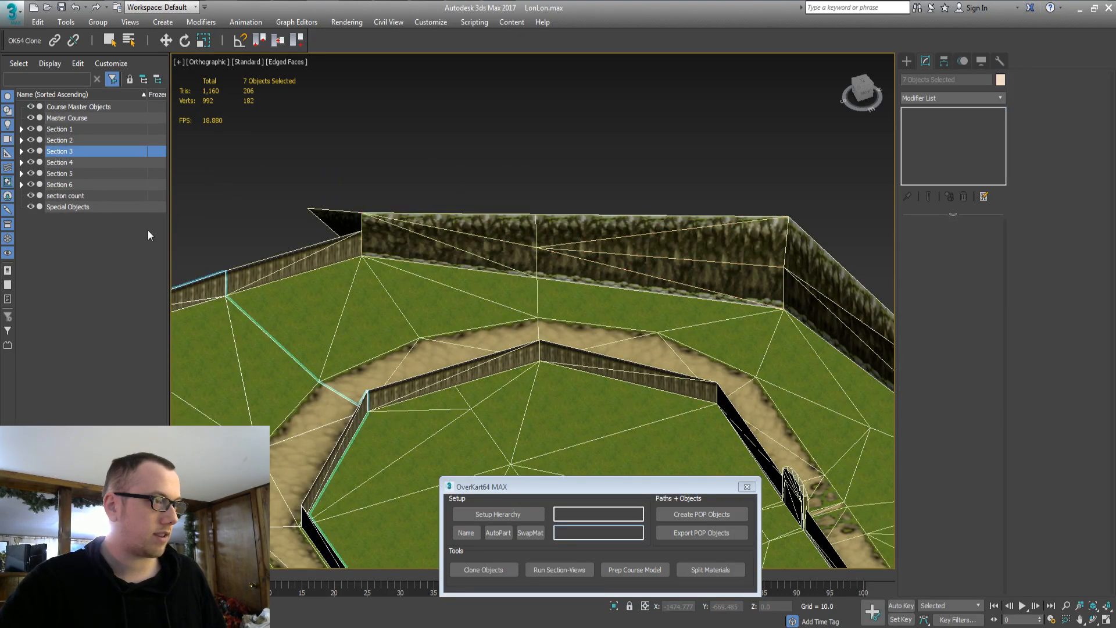
pyautogui.press('z')
pyautogui.keyDown('alt'); pyautogui.moveTo(505, 338); pyautogui.dragTo(384, 305, button='middle'); pyautogui.keyUp('alt')
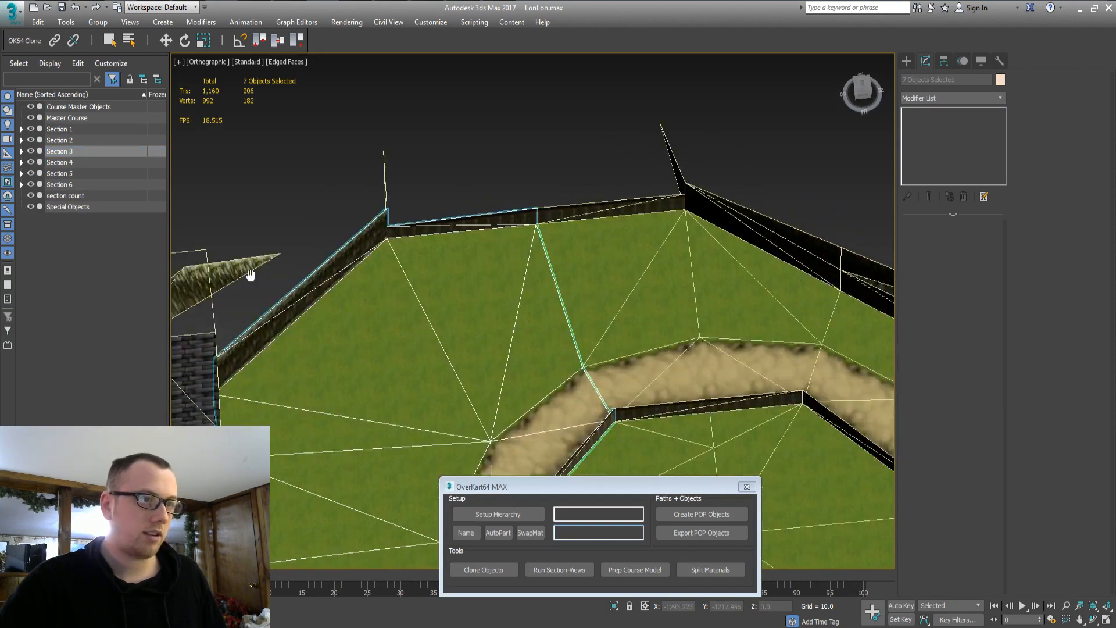
pyautogui.moveTo(674, 339); pyautogui.dragTo(469, 288, button='middle')
# Select Master Course's grass, track, inner fence and outer wall polygons between Section 3's boundary and the rock wall's new vertical edge
pyautogui.click(468, 288)
pyautogui.press('4')
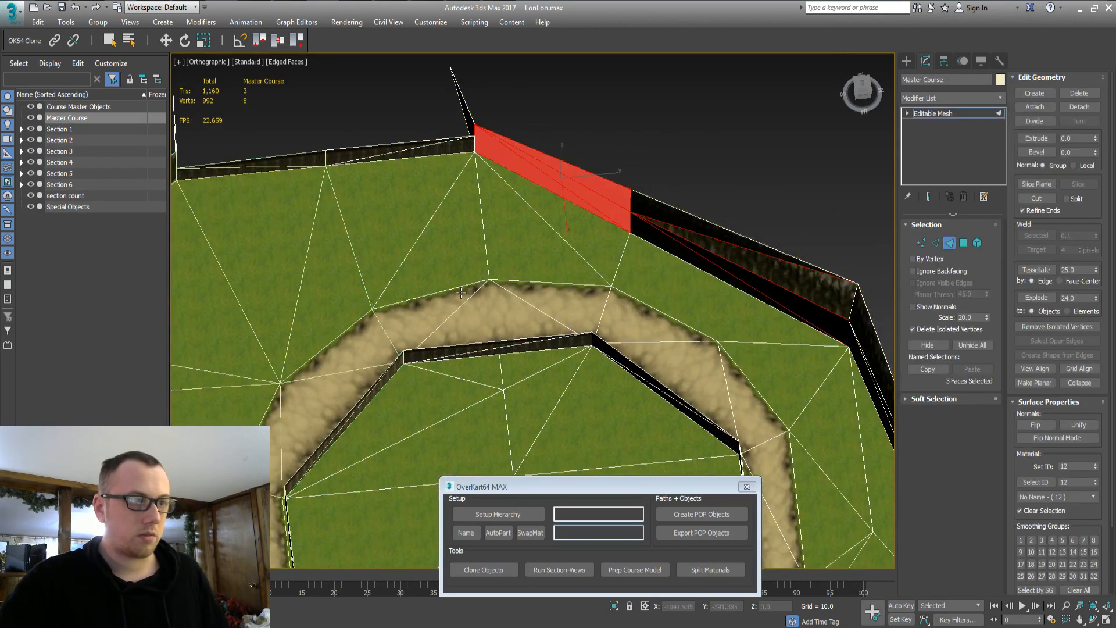
pyautogui.click(462, 299)
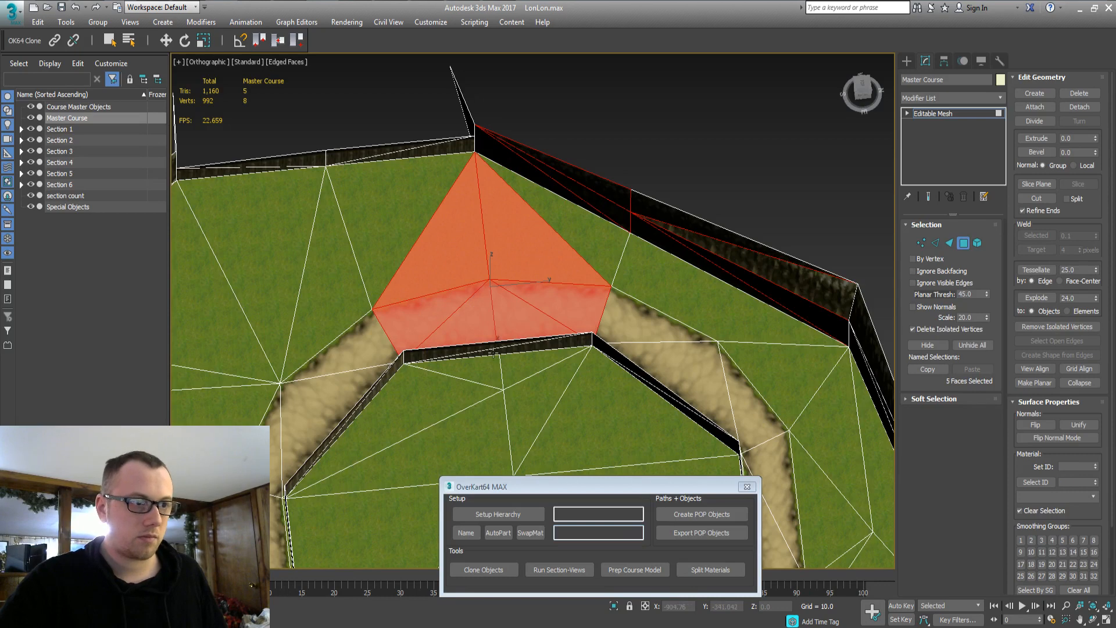
pyautogui.keyDown('ctrl'); pyautogui.click(485, 368); pyautogui.keyUp('ctrl')
pyautogui.keyDown('ctrl'); pyautogui.click(523, 344); pyautogui.keyUp('ctrl')
pyautogui.keyDown('alt'); pyautogui.click(491, 380); pyautogui.keyUp('alt')
pyautogui.keyDown('alt'); pyautogui.click(516, 370); pyautogui.keyUp('alt')
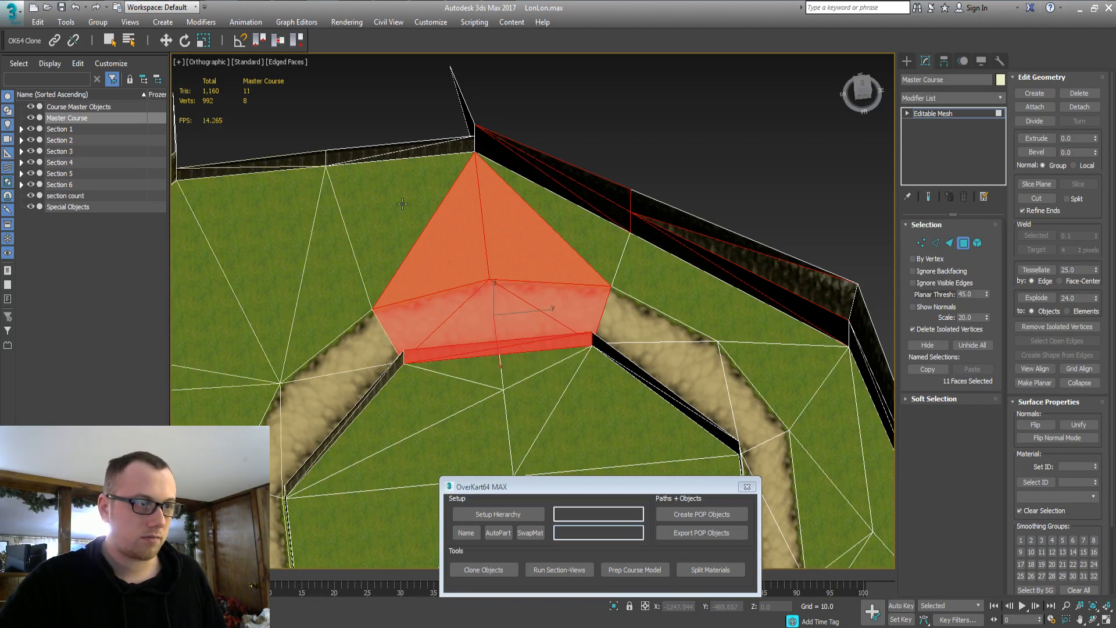
pyautogui.keyDown('ctrl'); pyautogui.moveTo(402, 204); pyautogui.dragTo(547, 110); pyautogui.keyUp('ctrl')
pyautogui.keyDown('alt'); pyautogui.moveTo(446, 114); pyautogui.dragTo(511, 92); pyautogui.keyUp('alt')
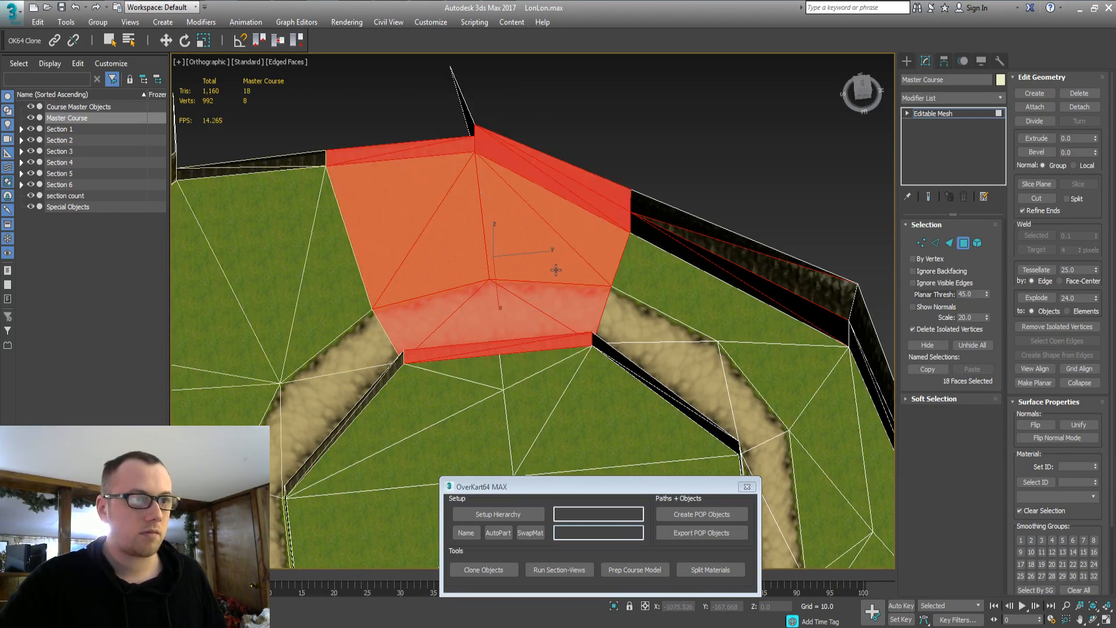
pyautogui.keyDown('alt'); pyautogui.moveTo(507, 307); pyautogui.dragTo(523, 296, button='middle'); pyautogui.keyUp('alt')
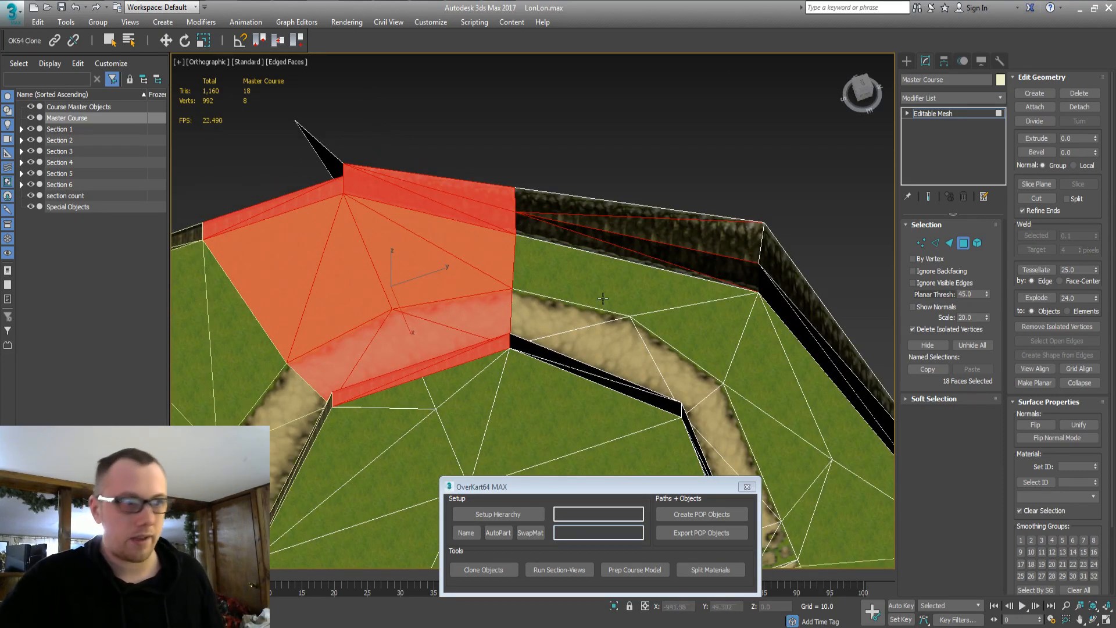
# Clear the leftover rock wall edge selection and detach the selected polygons as a cloned object
pyautogui.press('2')
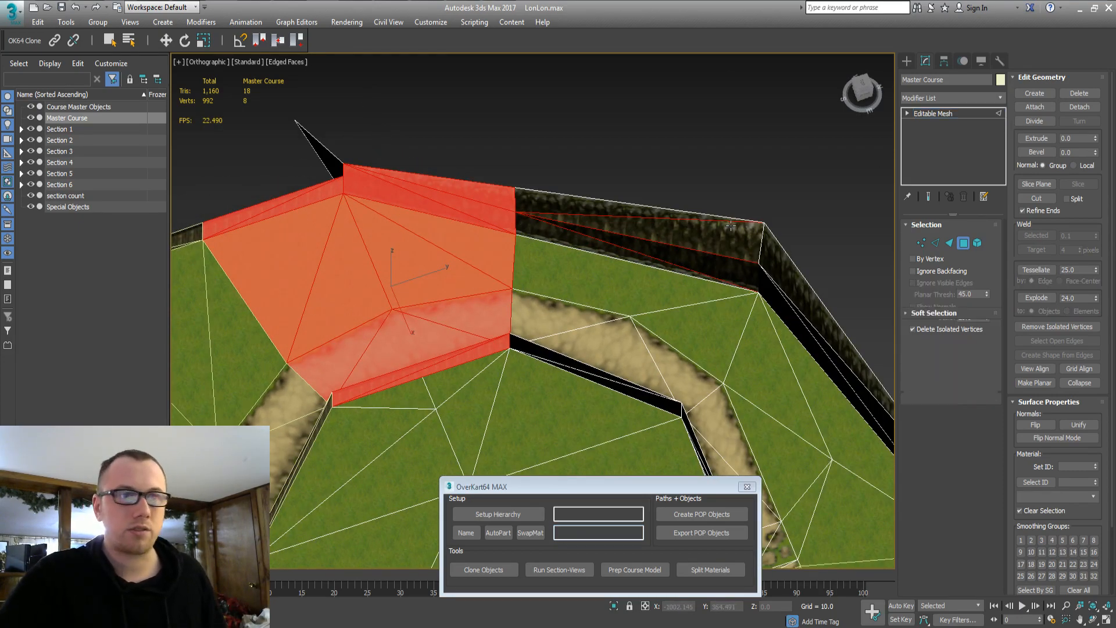
pyautogui.click(730, 227)
pyautogui.press('3')
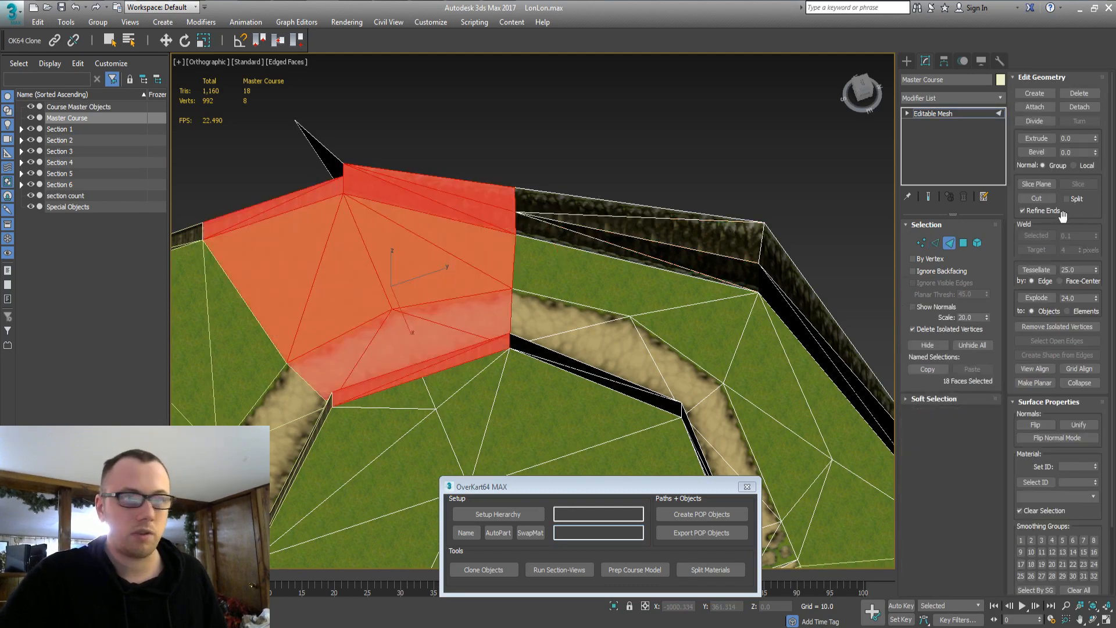
pyautogui.click(1079, 107)
pyautogui.click(595, 328)
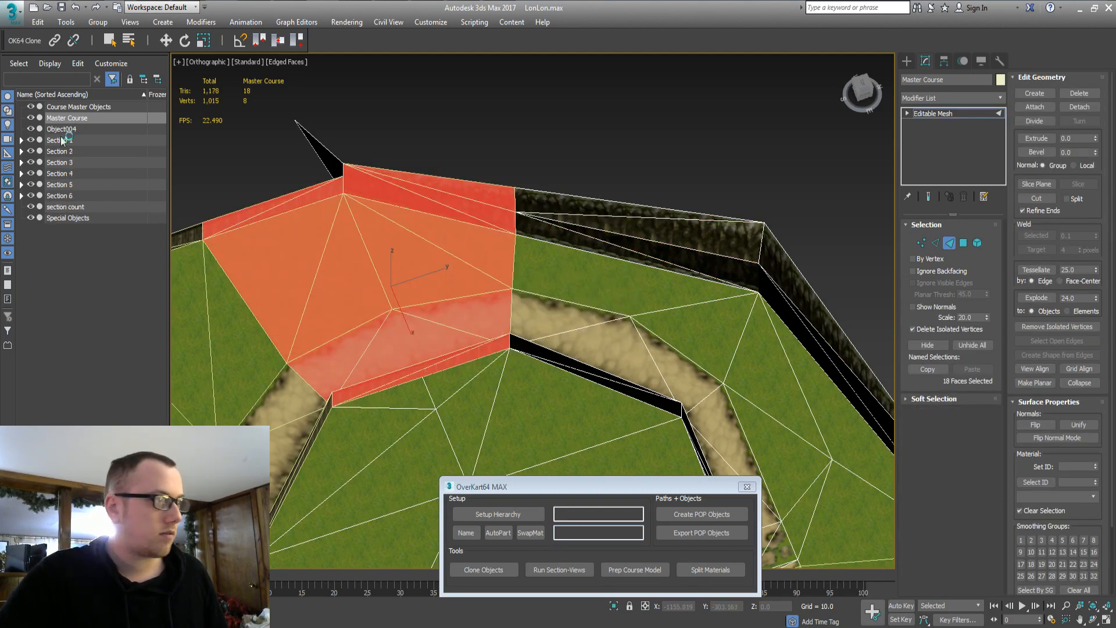
# Parent the detached Object004 to Section 4 Surface in the scene hierarchy and collapse Section 4
pyautogui.click(22, 174)
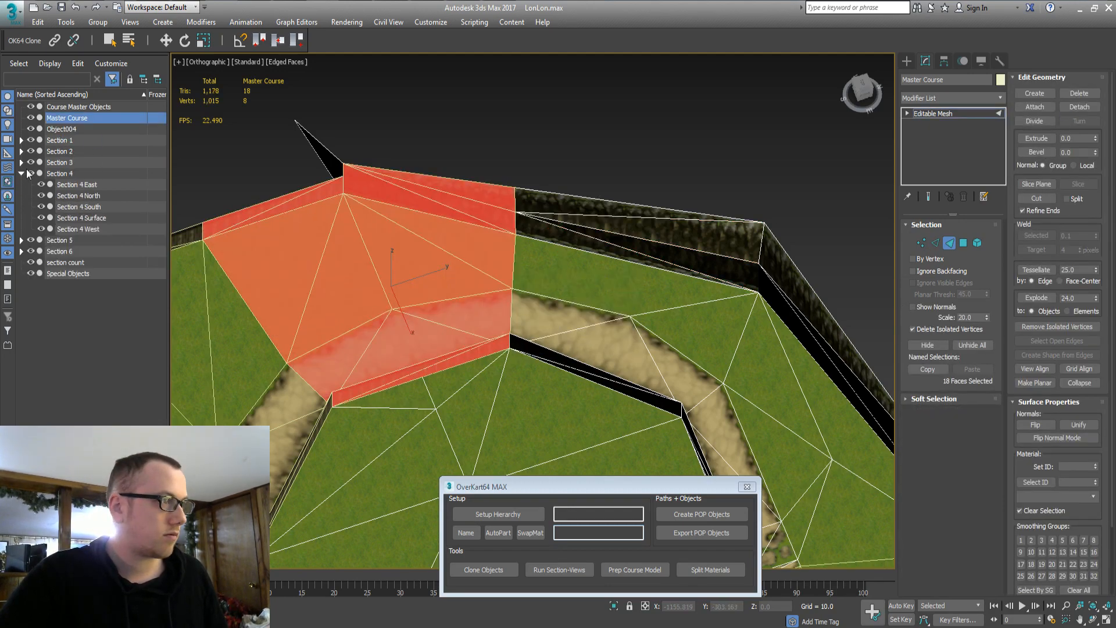
pyautogui.click(71, 130)
pyautogui.moveTo(72, 131); pyautogui.dragTo(86, 221)
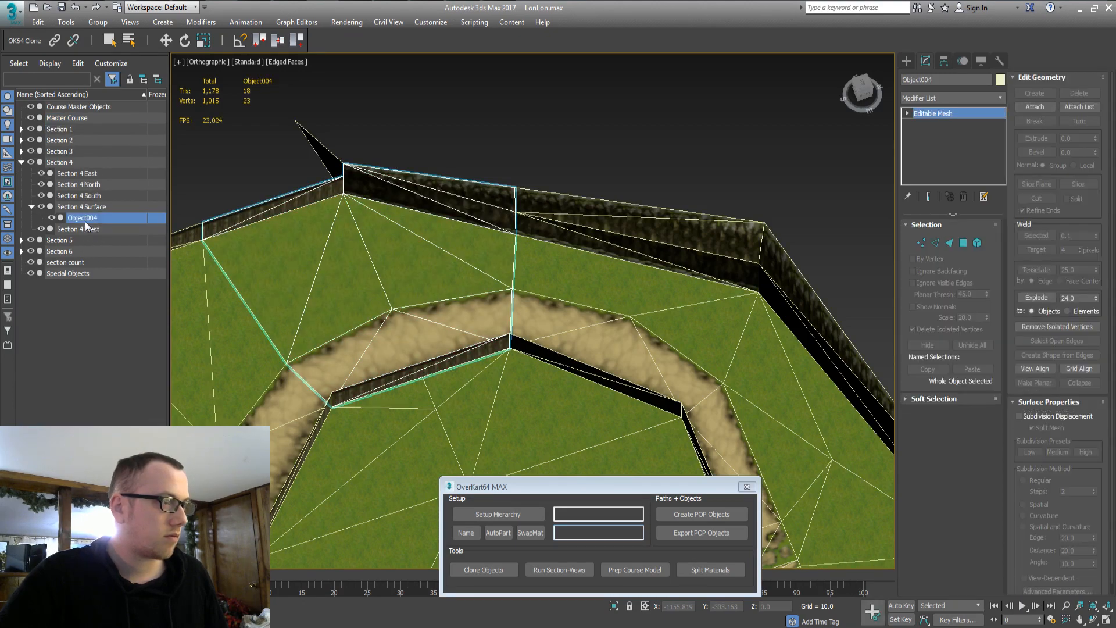
pyautogui.click(22, 163)
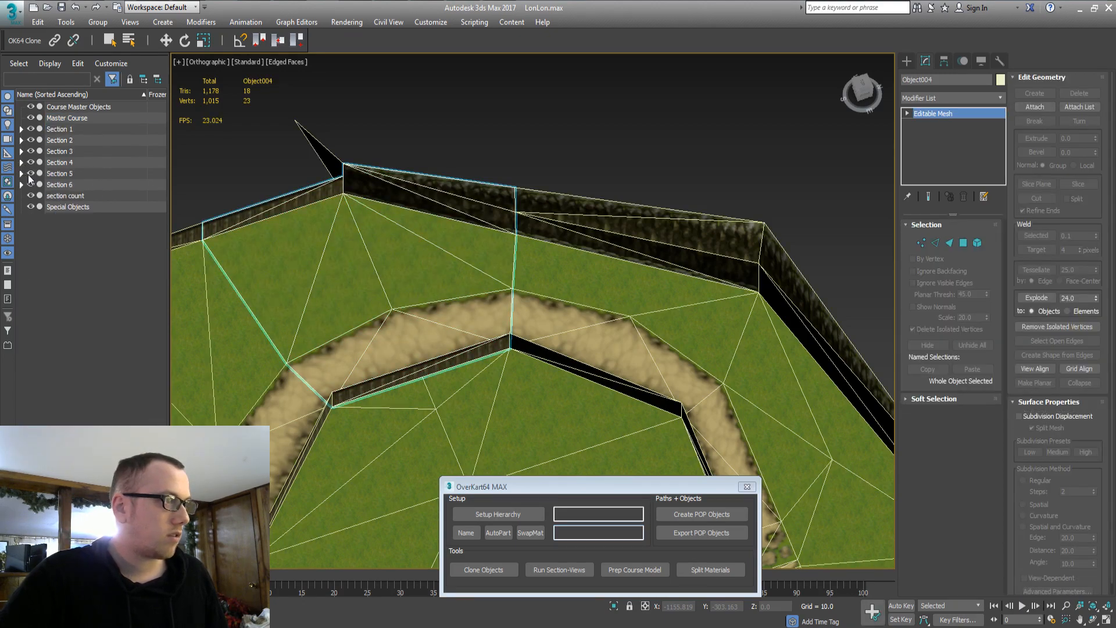
# Select Master Course's grass, dirt track and outer rock wall polygons from the new wall edge around to the gate and the striped-roof building
pyautogui.moveTo(645, 294); pyautogui.dragTo(585, 225, button='middle')
pyautogui.click(585, 224)
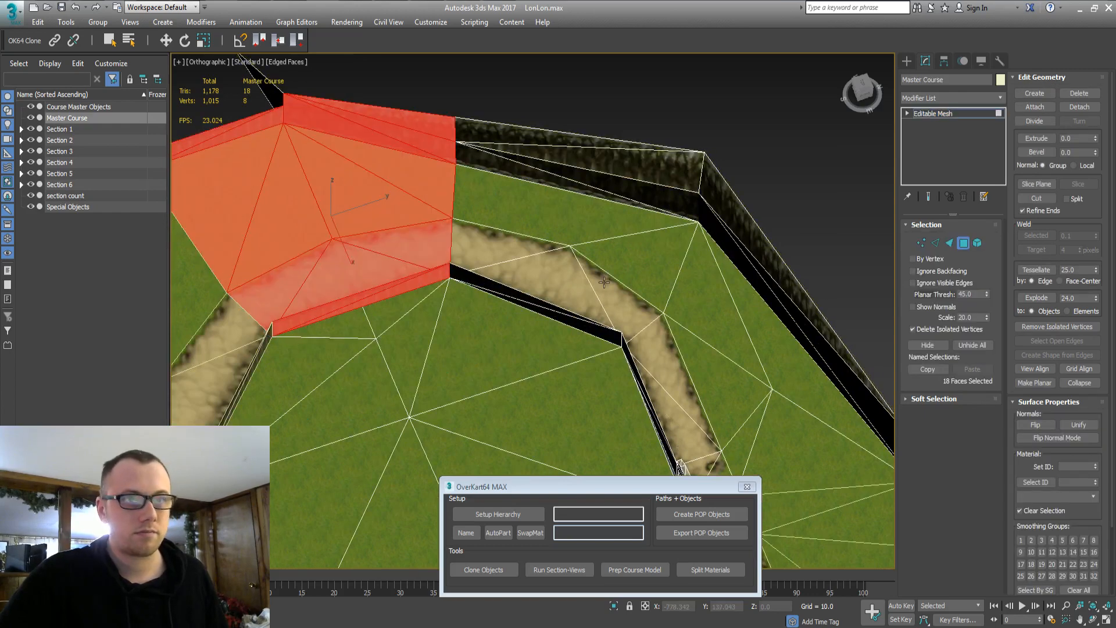
pyautogui.moveTo(534, 267); pyautogui.dragTo(628, 121)
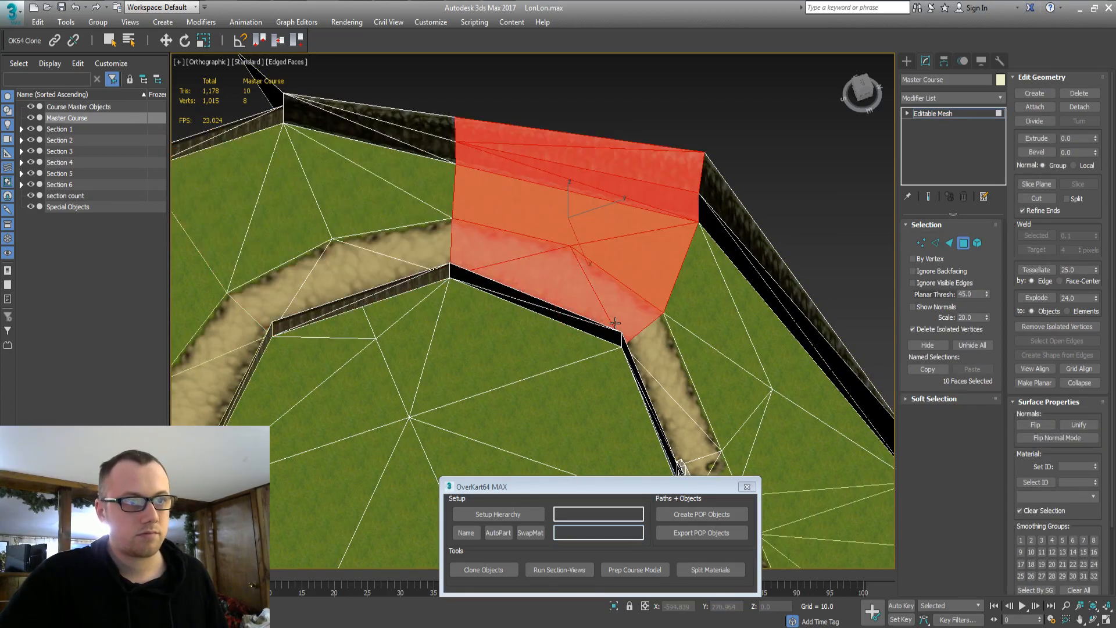
pyautogui.moveTo(702, 303); pyautogui.dragTo(641, 282, button='middle')
pyautogui.keyDown('ctrl'); pyautogui.moveTo(617, 374); pyautogui.dragTo(714, 244); pyautogui.keyUp('ctrl')
pyautogui.moveTo(710, 331); pyautogui.dragTo(580, 216, button='middle')
pyautogui.keyDown('ctrl'); pyautogui.click(523, 331); pyautogui.keyUp('ctrl')
pyautogui.keyDown('ctrl'); pyautogui.click(506, 338); pyautogui.keyUp('ctrl')
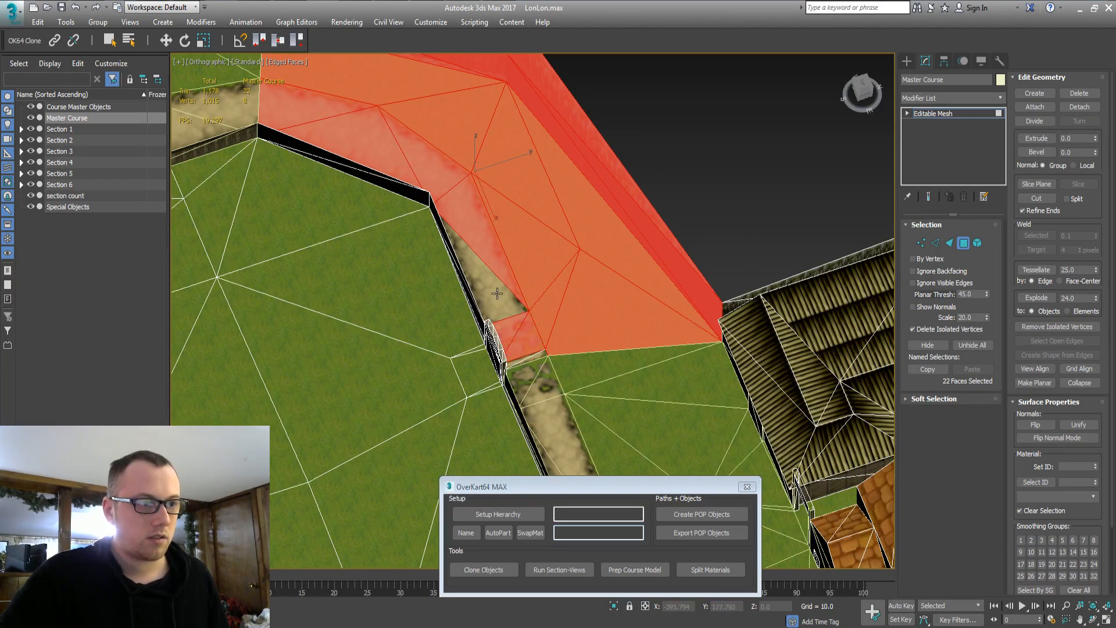
pyautogui.keyDown('ctrl'); pyautogui.click(497, 292); pyautogui.keyUp('ctrl')
pyautogui.scroll(-2, 503, 324)
# Add the inner fence polygons up to the gate and the gate's wooden door panel to the selection, leaving out the inner grass
pyautogui.keyDown('alt'); pyautogui.moveTo(503, 325); pyautogui.dragTo(360, 348, button='middle'); pyautogui.keyUp('alt')
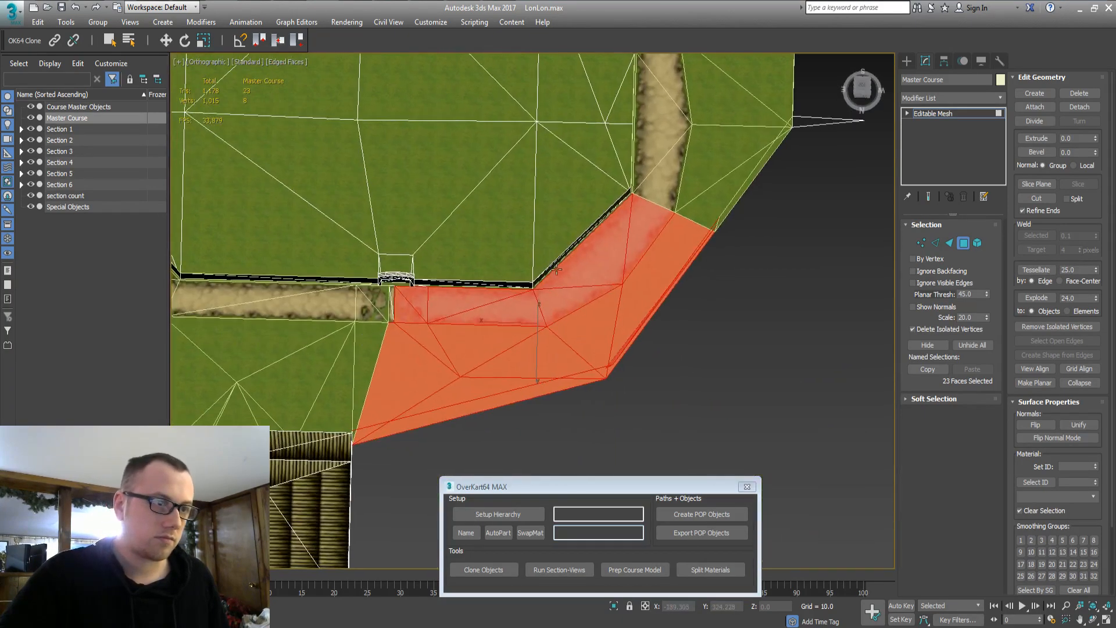
pyautogui.keyDown('ctrl'); pyautogui.moveTo(504, 304); pyautogui.dragTo(482, 233); pyautogui.keyUp('ctrl')
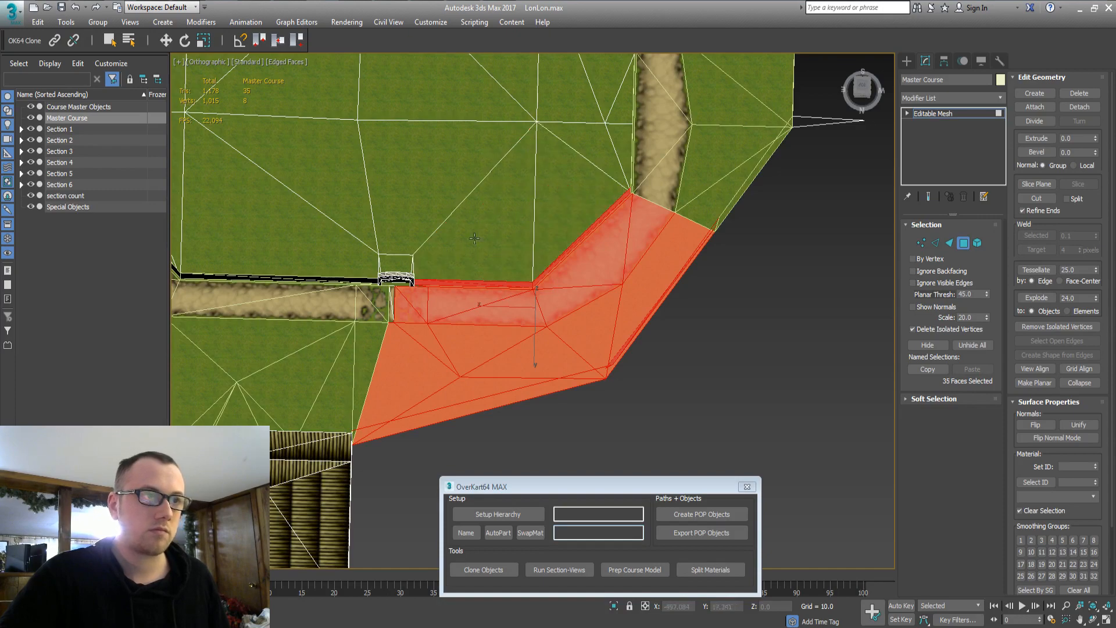
pyautogui.moveTo(482, 233); pyautogui.dragTo(530, 213, button='middle')
pyautogui.scroll(2, 487, 241)
pyautogui.keyDown('ctrl'); pyautogui.click(351, 201); pyautogui.keyUp('ctrl')
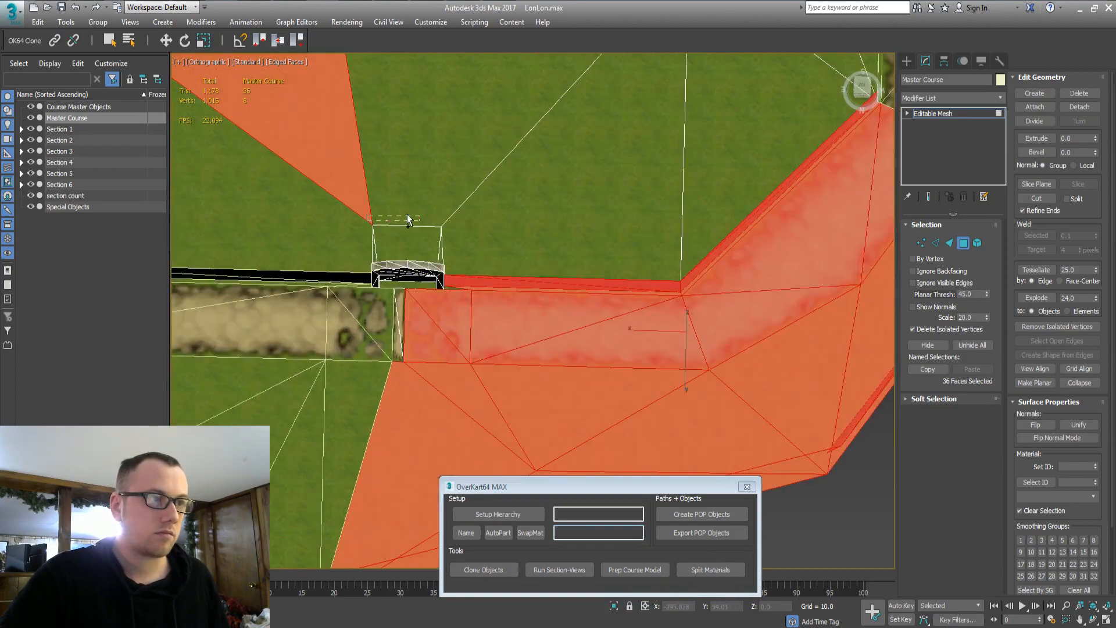
pyautogui.keyDown('ctrl'); pyautogui.click(407, 214); pyautogui.keyUp('ctrl')
pyautogui.keyDown('alt'); pyautogui.moveTo(360, 222); pyautogui.dragTo(513, 171); pyautogui.keyUp('alt')
pyautogui.moveTo(483, 241); pyautogui.dragTo(537, 218, button='middle')
pyautogui.scroll(3, 497, 260)
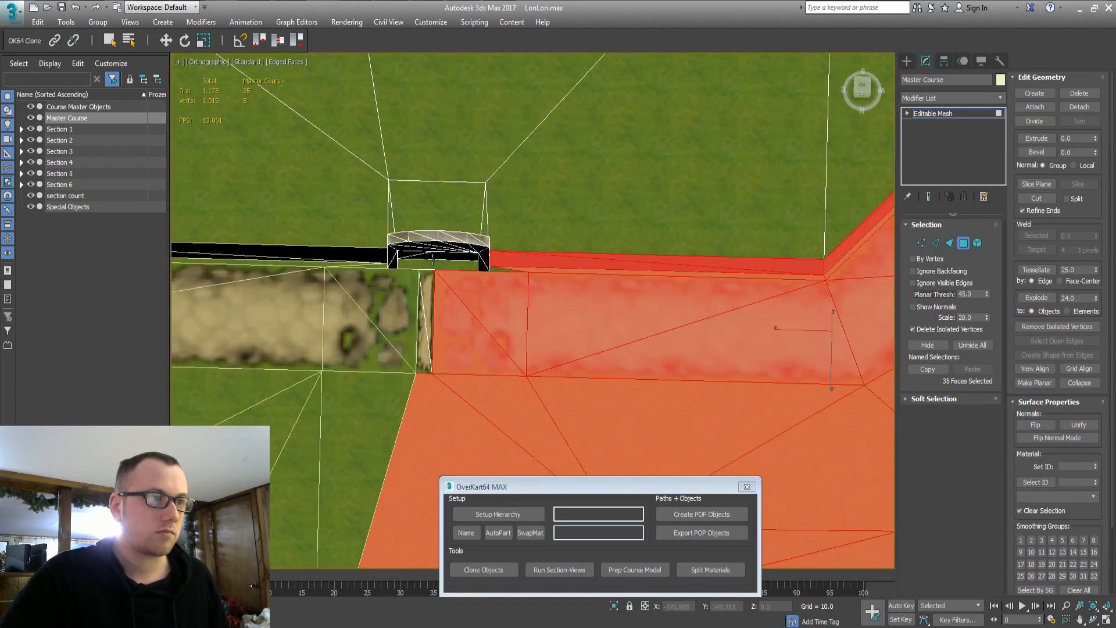
pyautogui.keyDown('alt'); pyautogui.moveTo(546, 360); pyautogui.dragTo(556, 305, button='middle'); pyautogui.keyUp('alt')
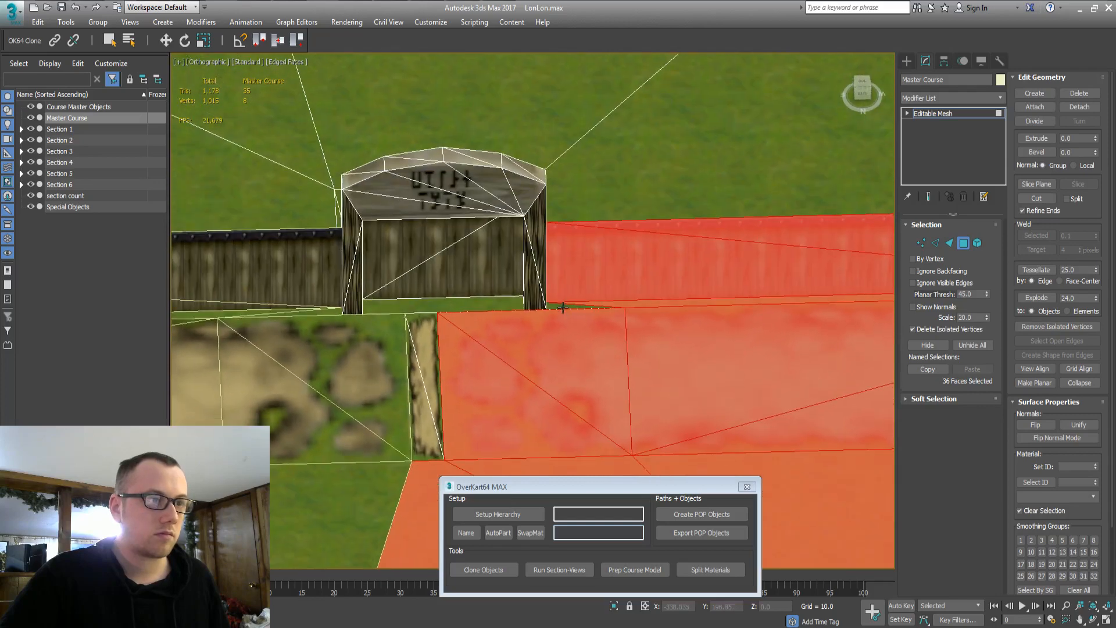
pyautogui.keyDown('ctrl'); pyautogui.click(446, 275); pyautogui.keyUp('ctrl')
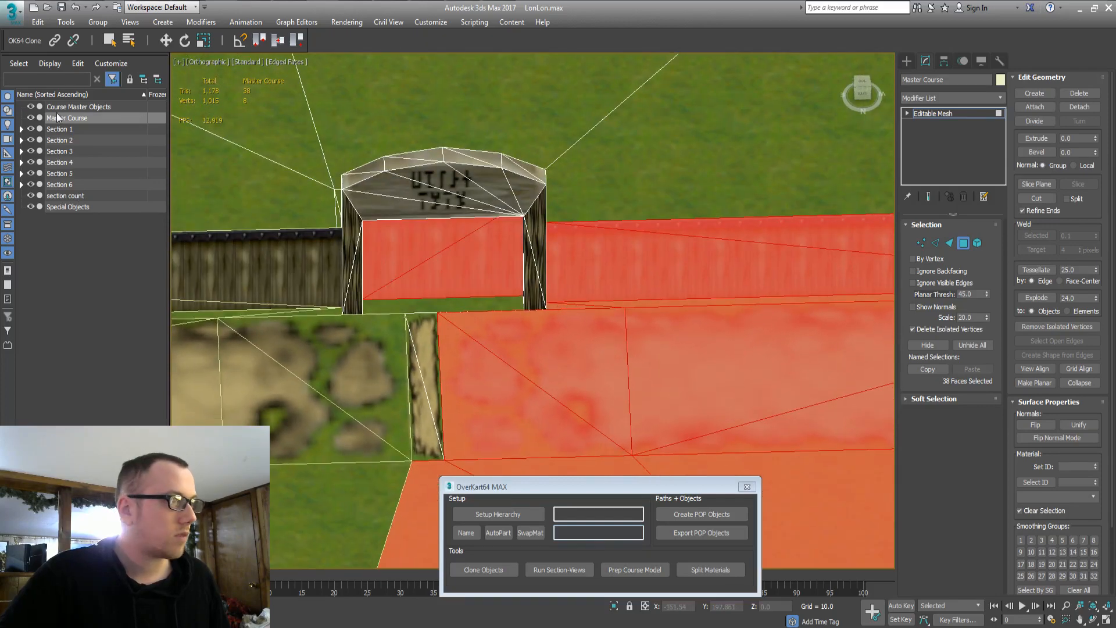
# Compare the Section 1 and Section 5 groups, and add the gate post farther from the selected fence to Master Course's polygon selection
pyautogui.doubleClick(63, 132)
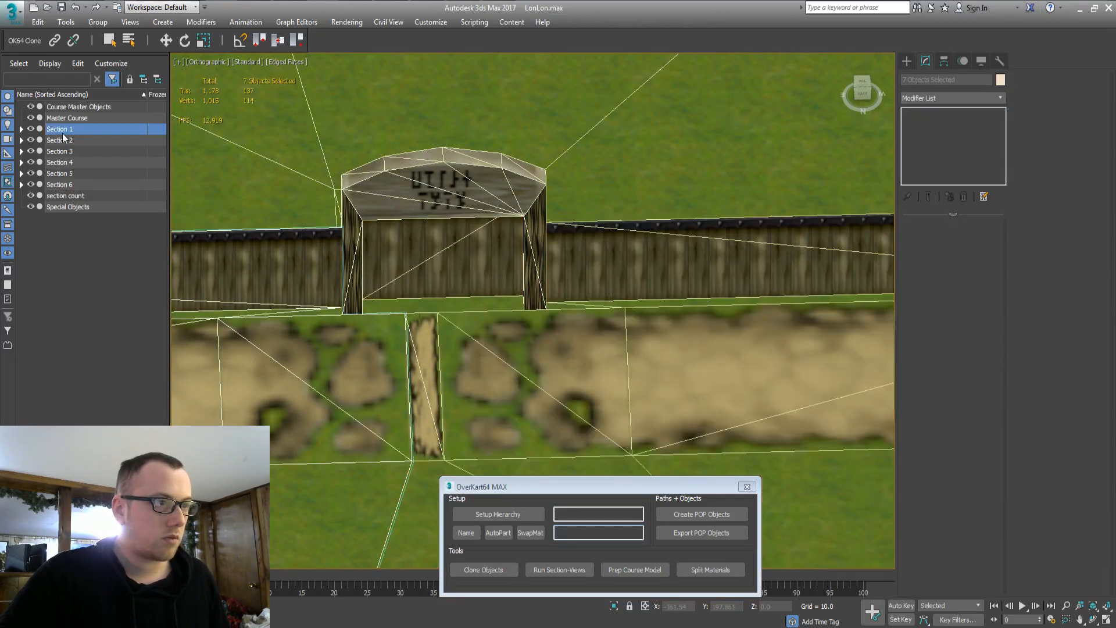
pyautogui.doubleClick(62, 173)
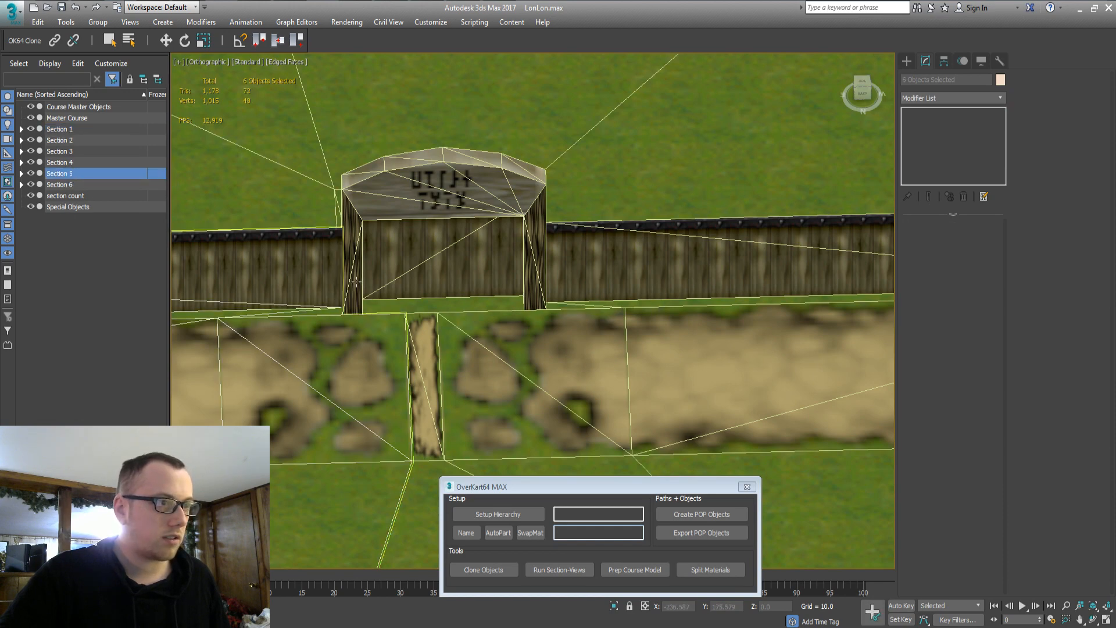
pyautogui.doubleClick(76, 117)
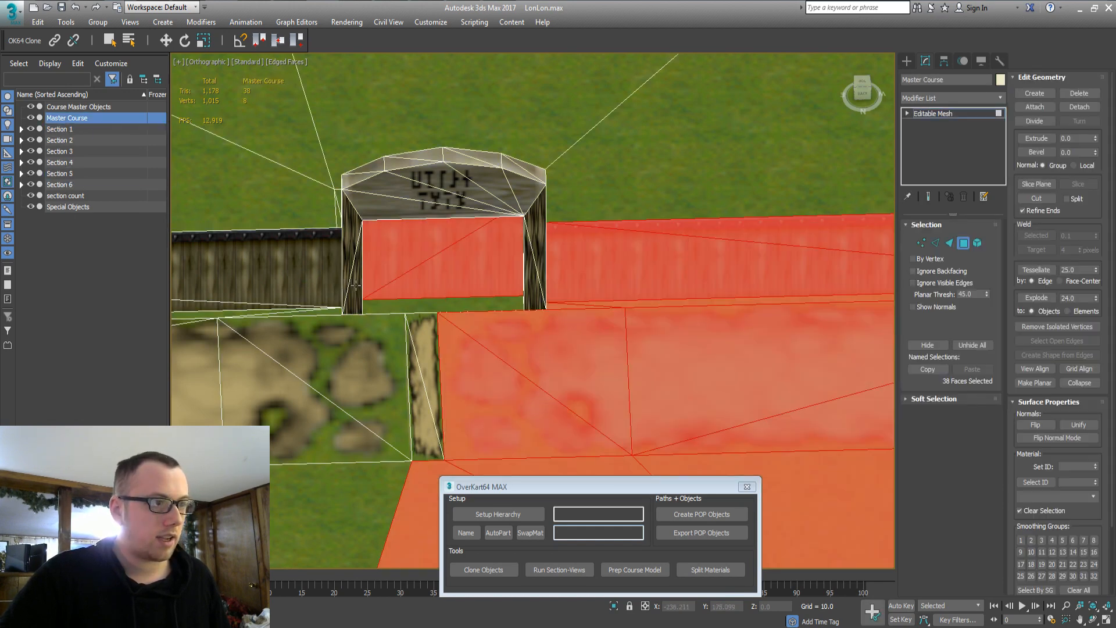
pyautogui.keyDown('ctrl'); pyautogui.click(347, 253); pyautogui.keyUp('ctrl')
pyautogui.keyDown('alt'); pyautogui.moveTo(381, 326); pyautogui.dragTo(364, 318, button='middle'); pyautogui.keyUp('alt')
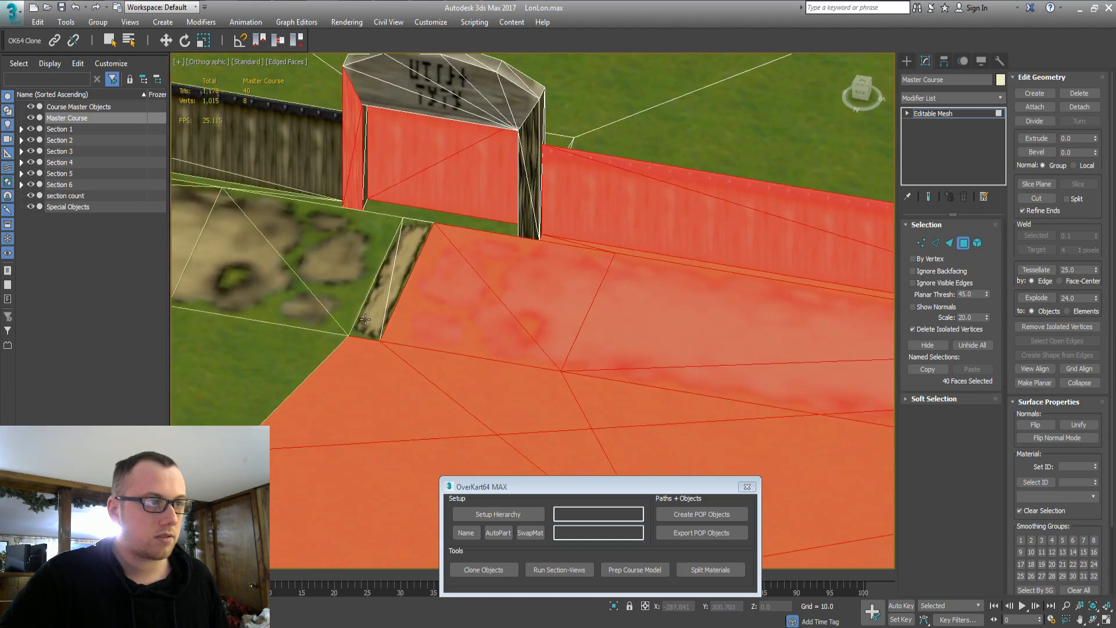
pyautogui.keyDown('ctrl'); pyautogui.click(364, 142); pyautogui.keyUp('ctrl')
pyautogui.keyDown('ctrl'); pyautogui.click(365, 174); pyautogui.keyUp('ctrl')
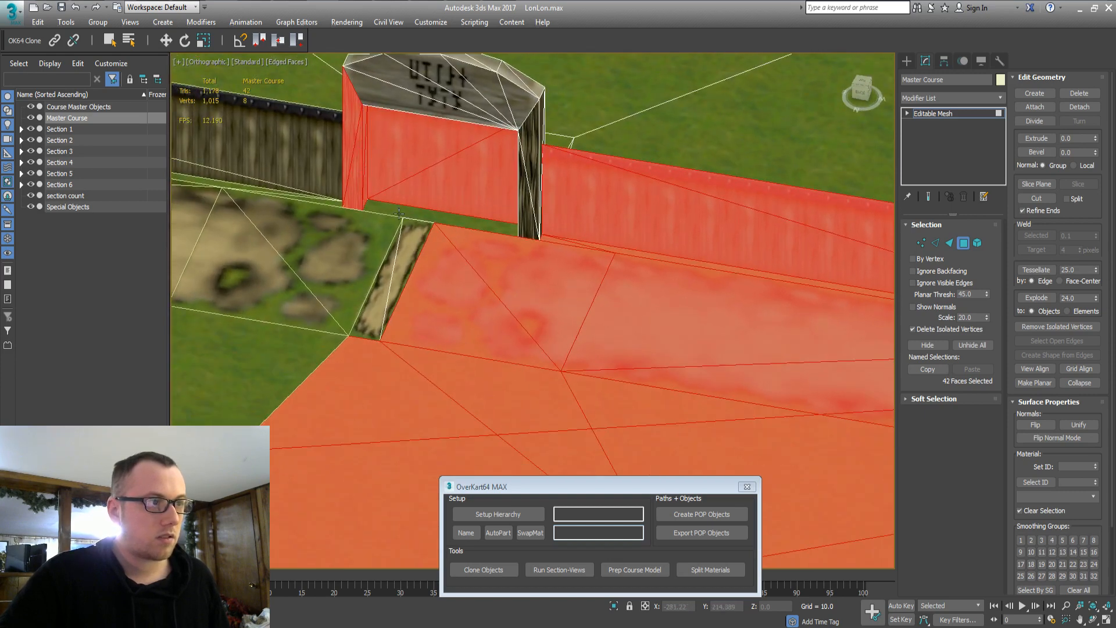
# Add the grass under the gate and the narrow strip crossing the dirt track to the polygon selection
pyautogui.keyDown('ctrl'); pyautogui.click(399, 214); pyautogui.keyUp('ctrl')
pyautogui.keyDown('ctrl'); pyautogui.click(403, 215); pyautogui.keyUp('ctrl')
pyautogui.keyDown('ctrl'); pyautogui.click(411, 235); pyautogui.keyUp('ctrl')
pyautogui.keyDown('ctrl'); pyautogui.click(385, 289); pyautogui.keyUp('ctrl')
# Add all sides of the gate post beside the selected fence to the polygon selection
pyautogui.keyDown('ctrl'); pyautogui.click(526, 186); pyautogui.keyUp('ctrl')
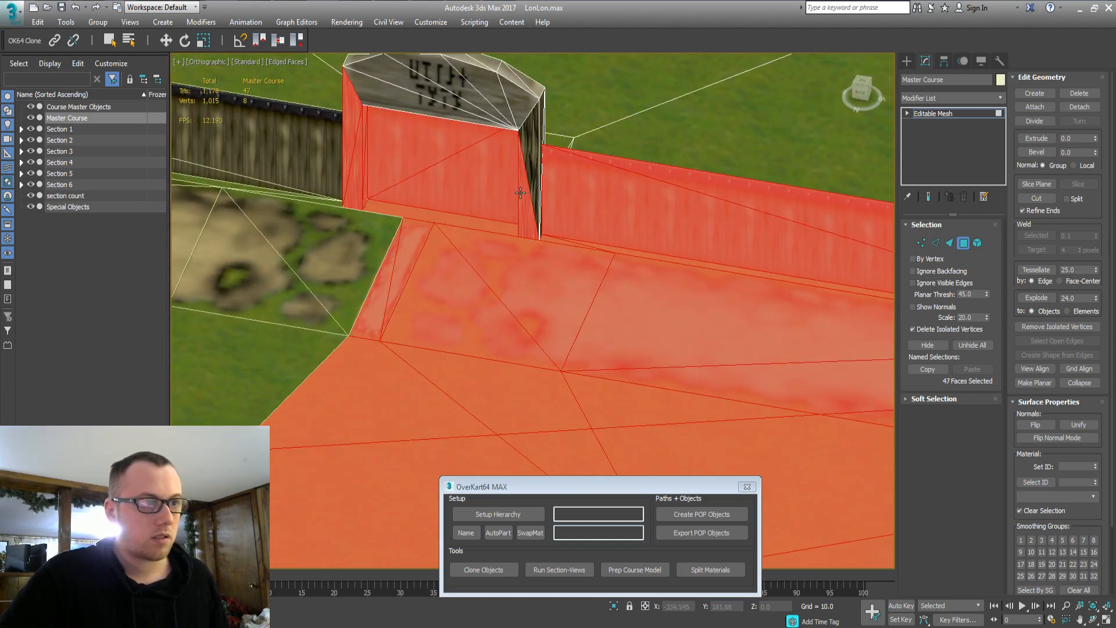
pyautogui.keyDown('ctrl'); pyautogui.click(538, 177); pyautogui.keyUp('ctrl')
pyautogui.keyDown('ctrl'); pyautogui.click(541, 183); pyautogui.keyUp('ctrl')
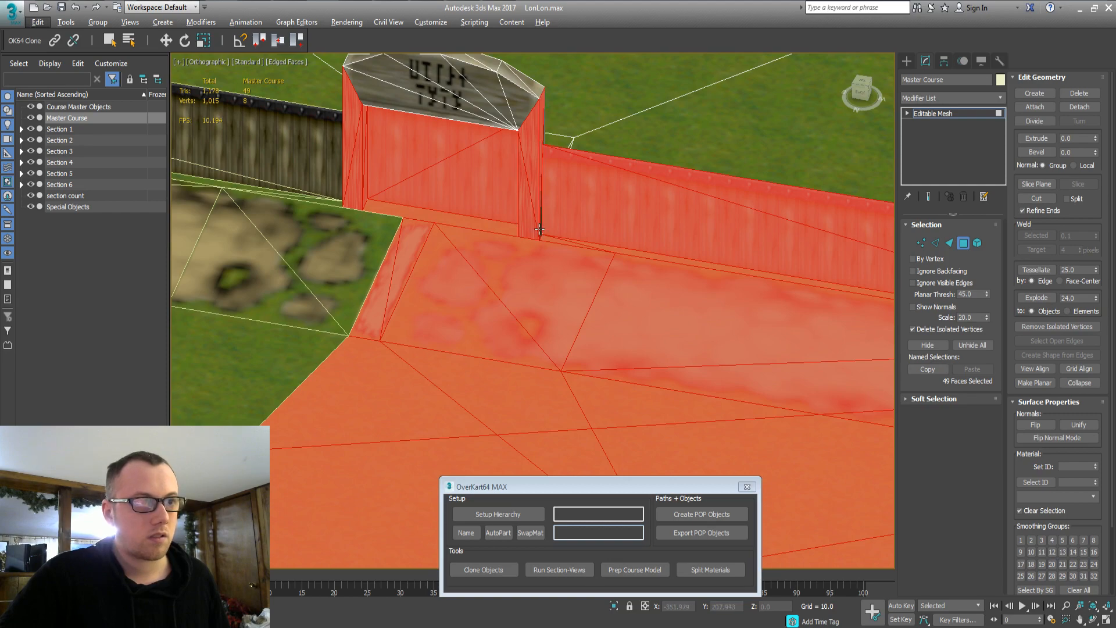
pyautogui.keyDown('alt'); pyautogui.moveTo(540, 241); pyautogui.dragTo(537, 243, button='middle'); pyautogui.keyUp('alt')
pyautogui.keyDown('ctrl'); pyautogui.click(545, 274); pyautogui.keyUp('ctrl')
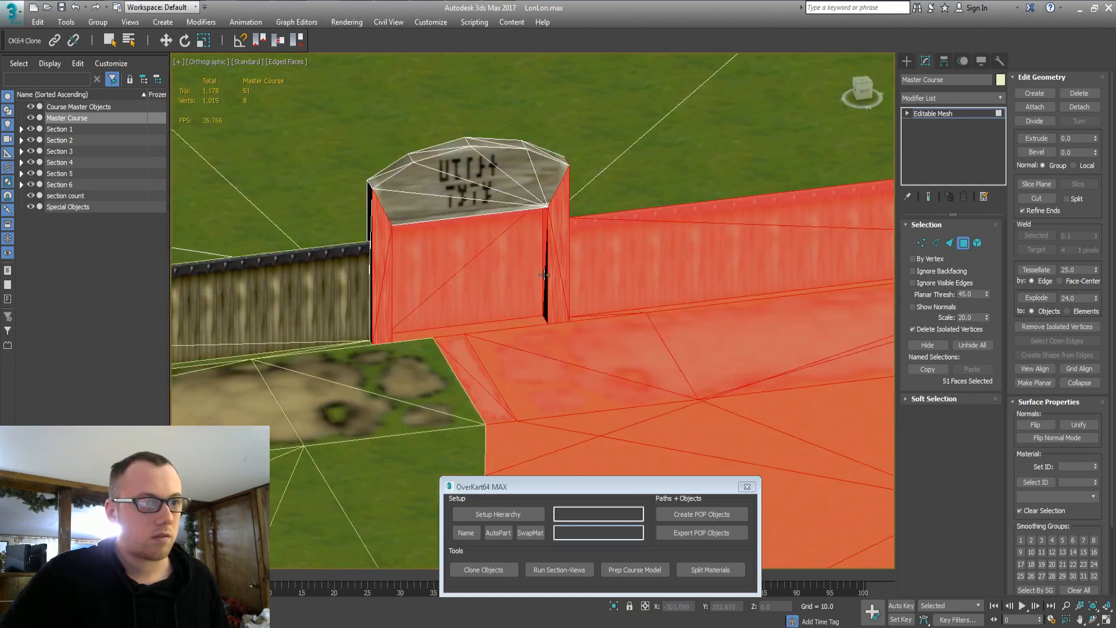
# Examine the selected polygons' boundary against Section 1 at the gate and along the outer rock wall up to the striped-roof building
pyautogui.keyDown('alt'); pyautogui.moveTo(515, 335); pyautogui.dragTo(421, 344, button='middle'); pyautogui.keyUp('alt')
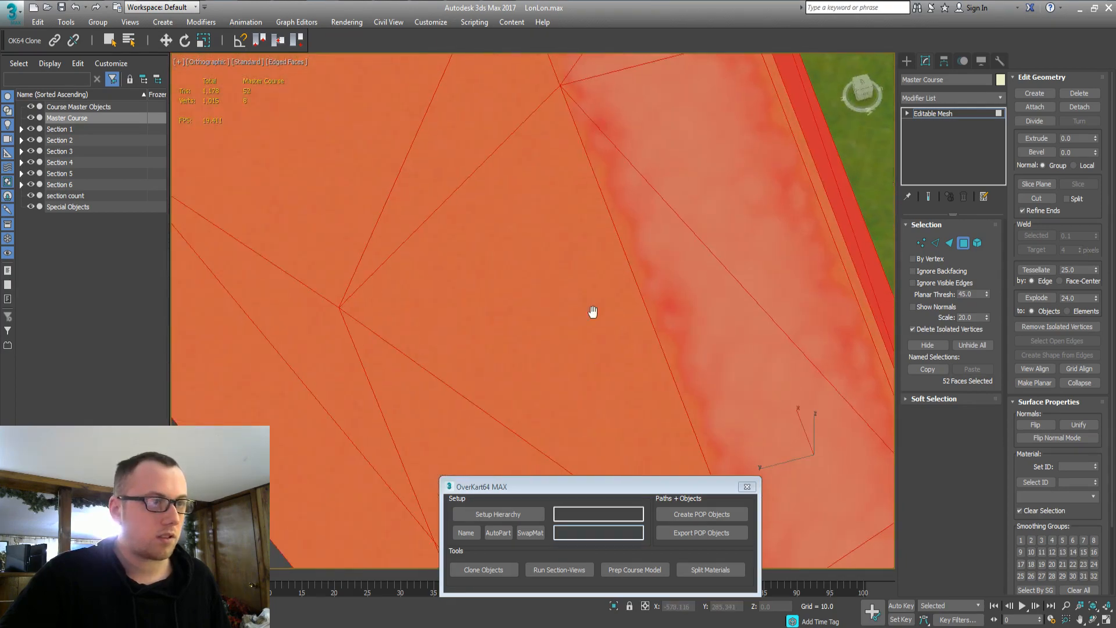
pyautogui.scroll(-2, 574, 307)
pyautogui.moveTo(354, 157); pyautogui.dragTo(480, 287, button='middle')
pyautogui.scroll(-2, 606, 187)
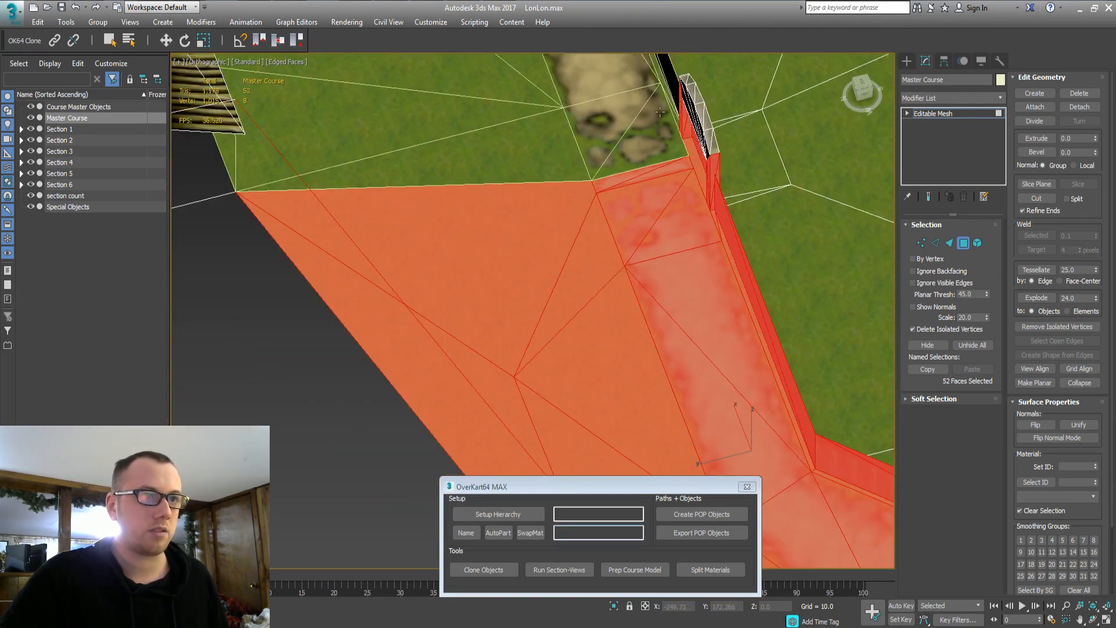
pyautogui.moveTo(451, 242); pyautogui.dragTo(472, 297, button='middle')
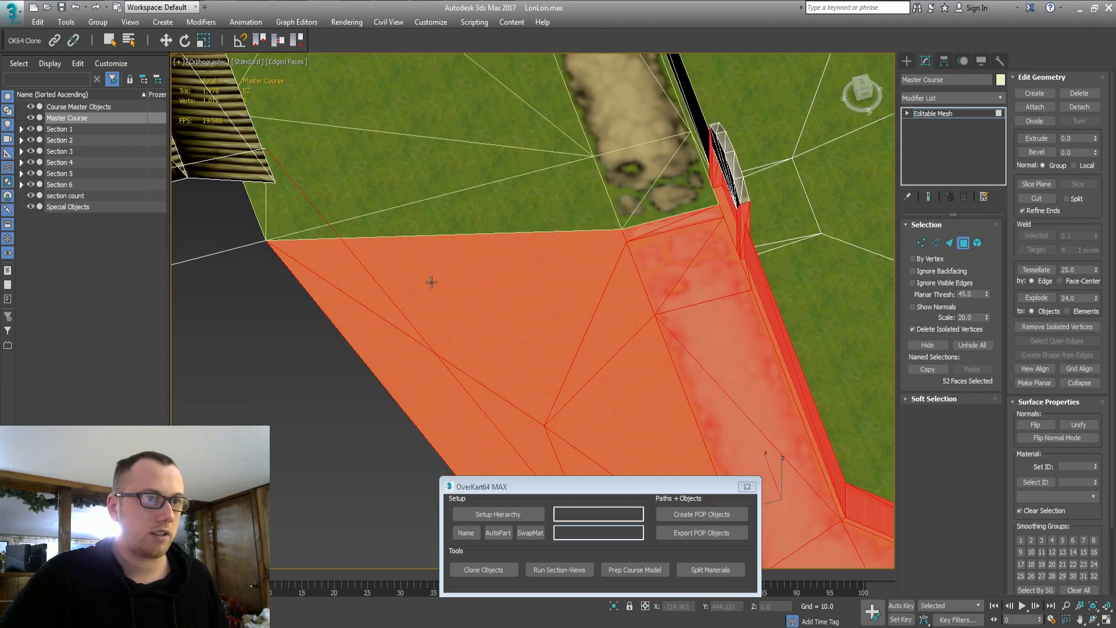
pyautogui.click(58, 130)
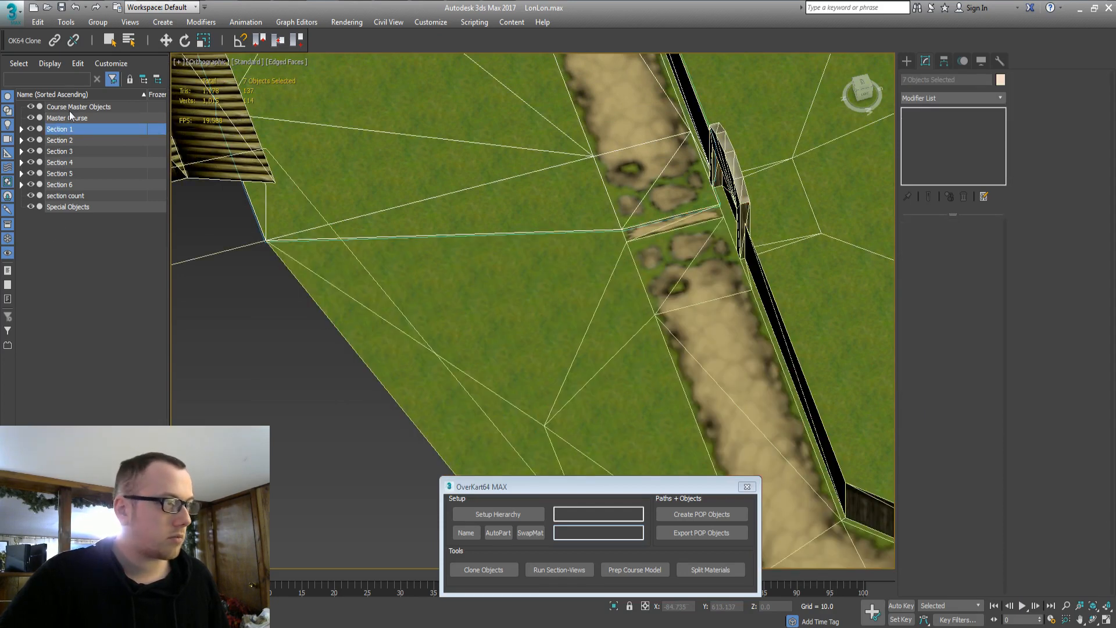
pyautogui.click(71, 118)
pyautogui.press('4')
pyautogui.keyDown('alt'); pyautogui.moveTo(511, 363); pyautogui.dragTo(448, 331, button='middle'); pyautogui.keyUp('alt')
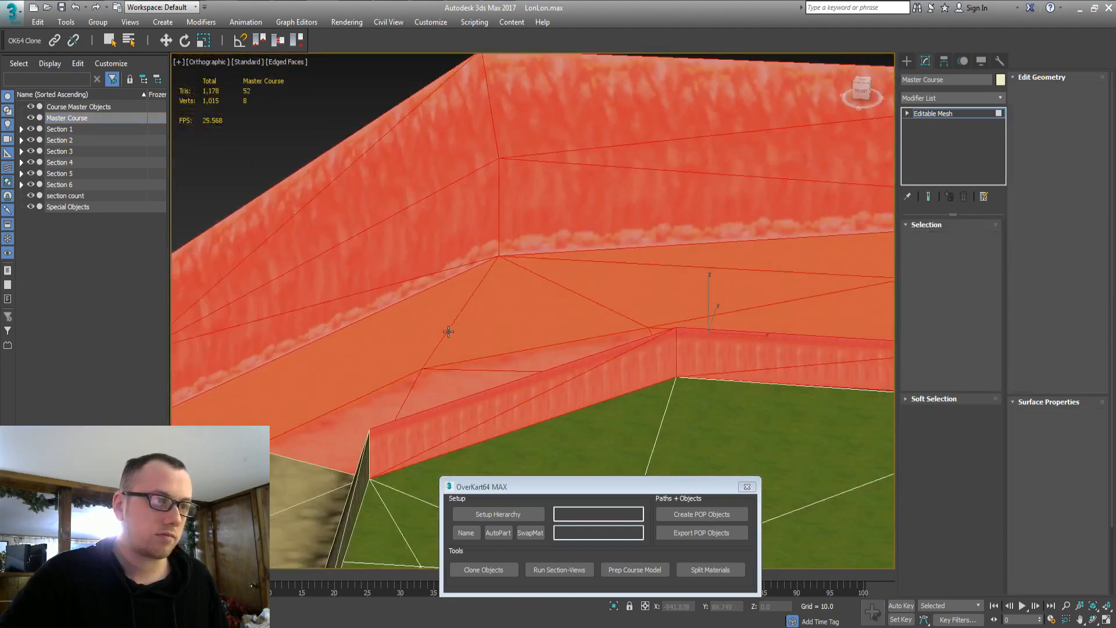
pyautogui.scroll(-4, 507, 338)
pyautogui.moveTo(889, 204); pyautogui.dragTo(668, 280, button='middle')
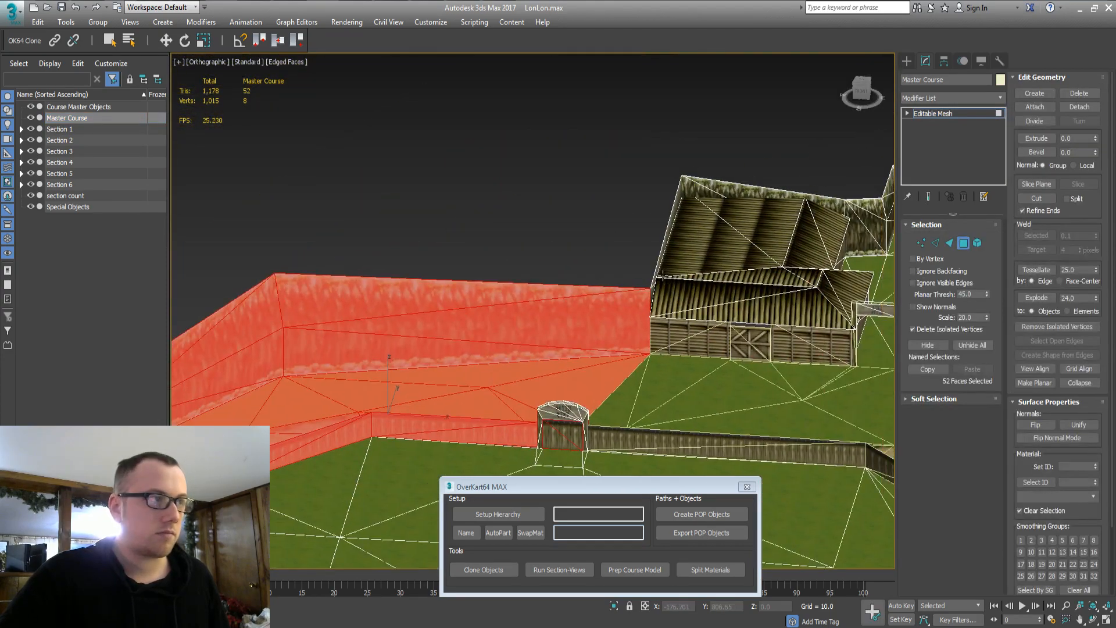
pyautogui.press('p')
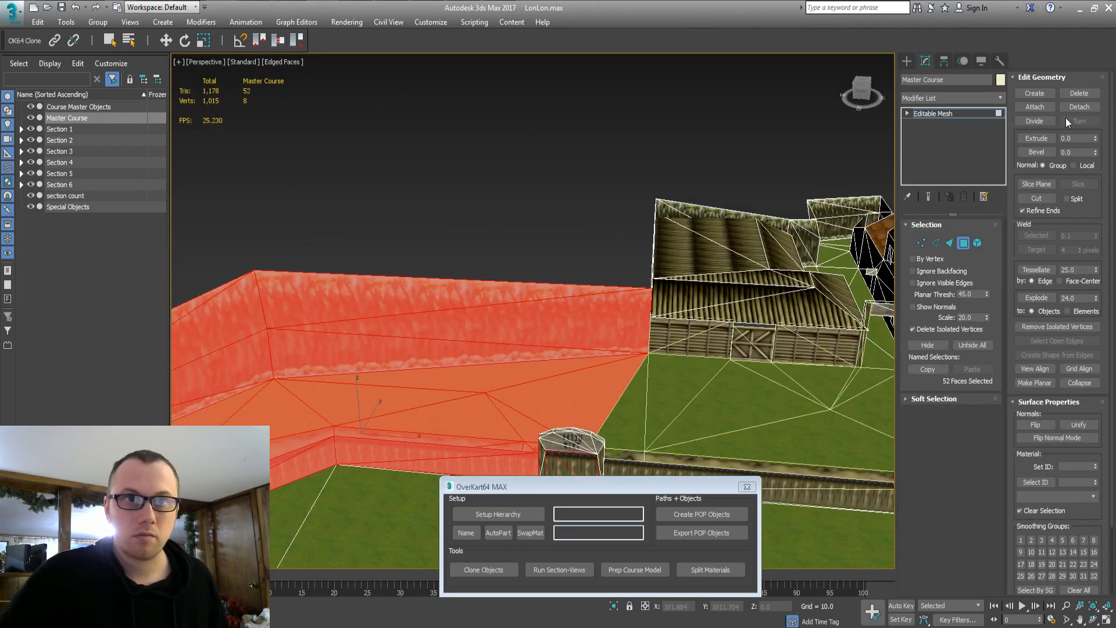
# Detach the selected polygons as a cloned object, parent it to Section 5 Surface in the scene hierarchy and collapse Section 5
pyautogui.click(1076, 107)
pyautogui.click(595, 325)
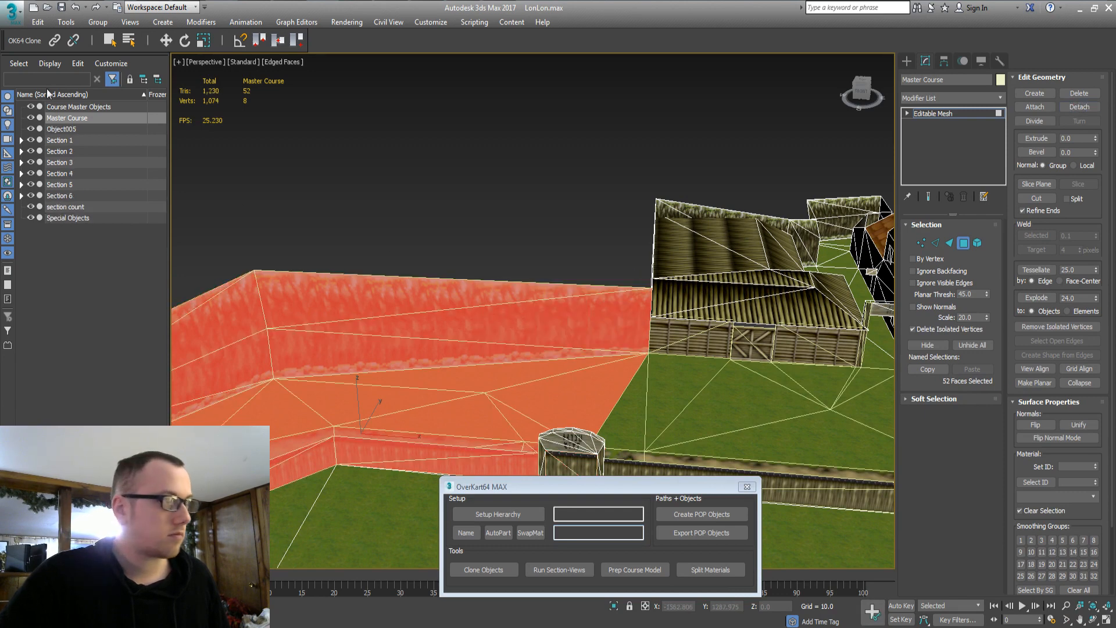
pyautogui.click(53, 129)
pyautogui.click(22, 185)
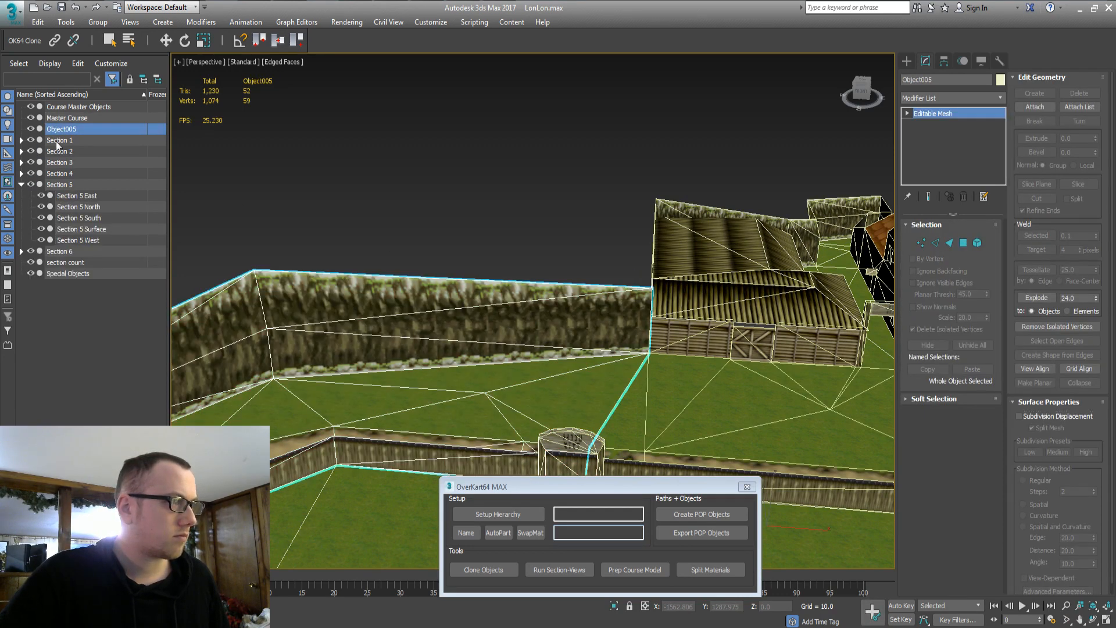
pyautogui.moveTo(62, 226); pyautogui.dragTo(67, 230)
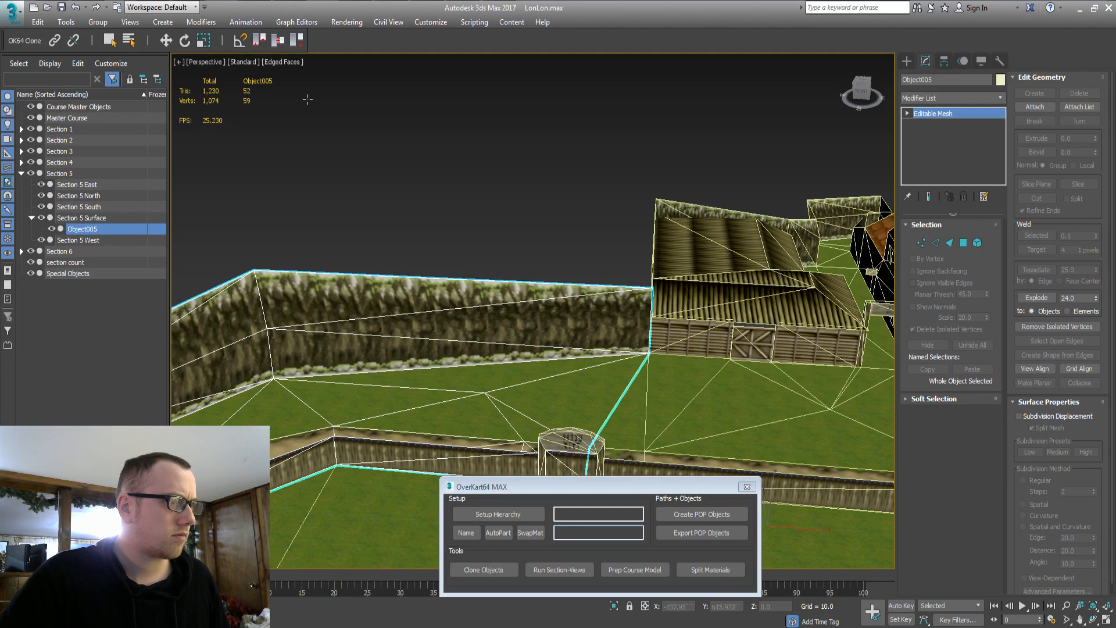
pyautogui.moveTo(555, 308); pyautogui.dragTo(479, 178, button='middle')
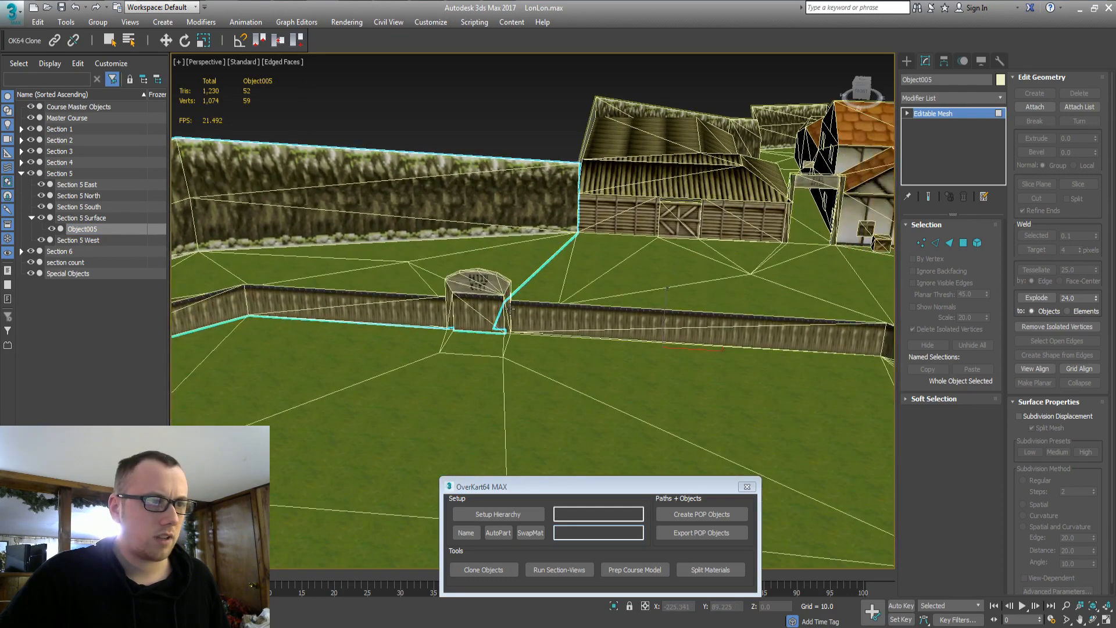
pyautogui.hotkey('ctrl', 'z')
pyautogui.hotkey('ctrl', 'z')
pyautogui.hotkey('ctrl', 'z')
# Select a single side face of the gate post in Master Course and inspect where the post meets the fence
pyautogui.click(906, 61)
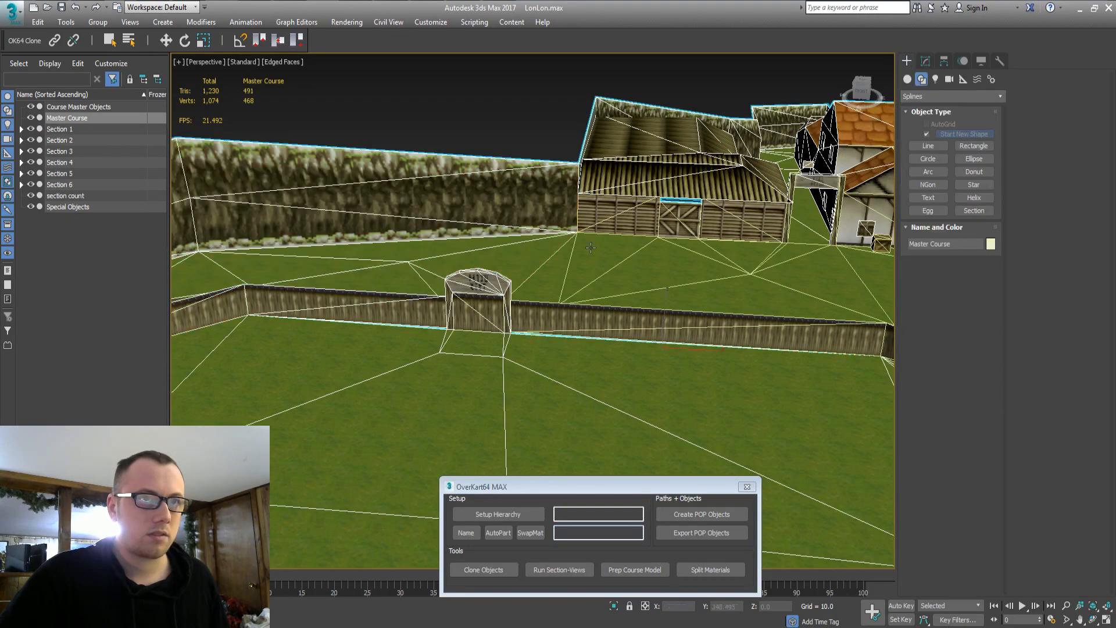
pyautogui.press('3')
pyautogui.click(507, 303)
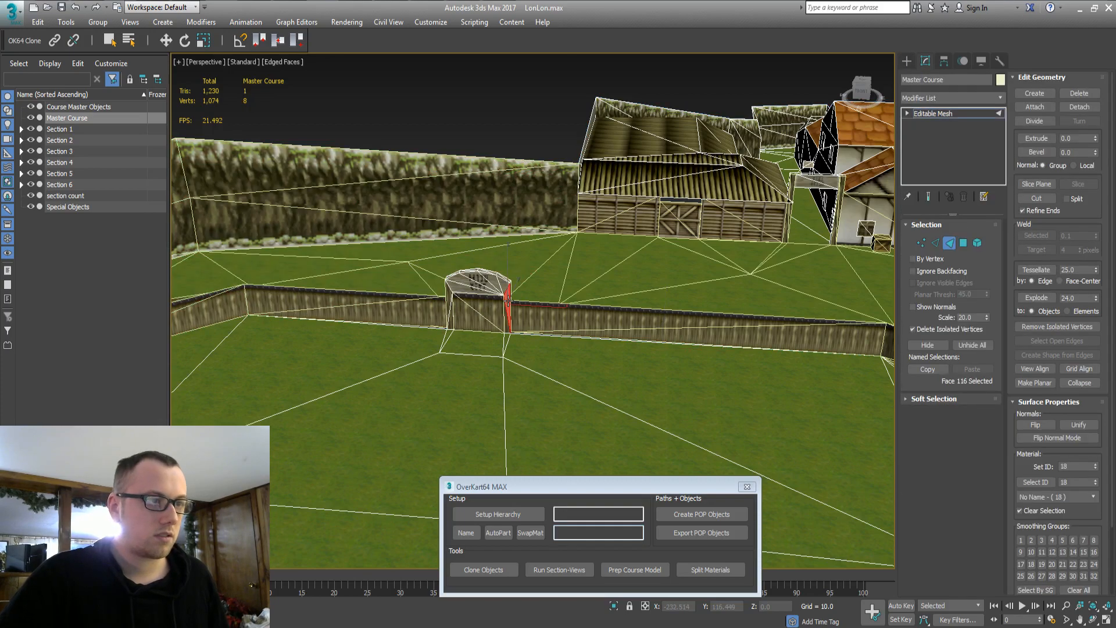
pyautogui.press('z')
pyautogui.keyDown('alt'); pyautogui.moveTo(522, 299); pyautogui.dragTo(361, 239, button='middle'); pyautogui.keyUp('alt')
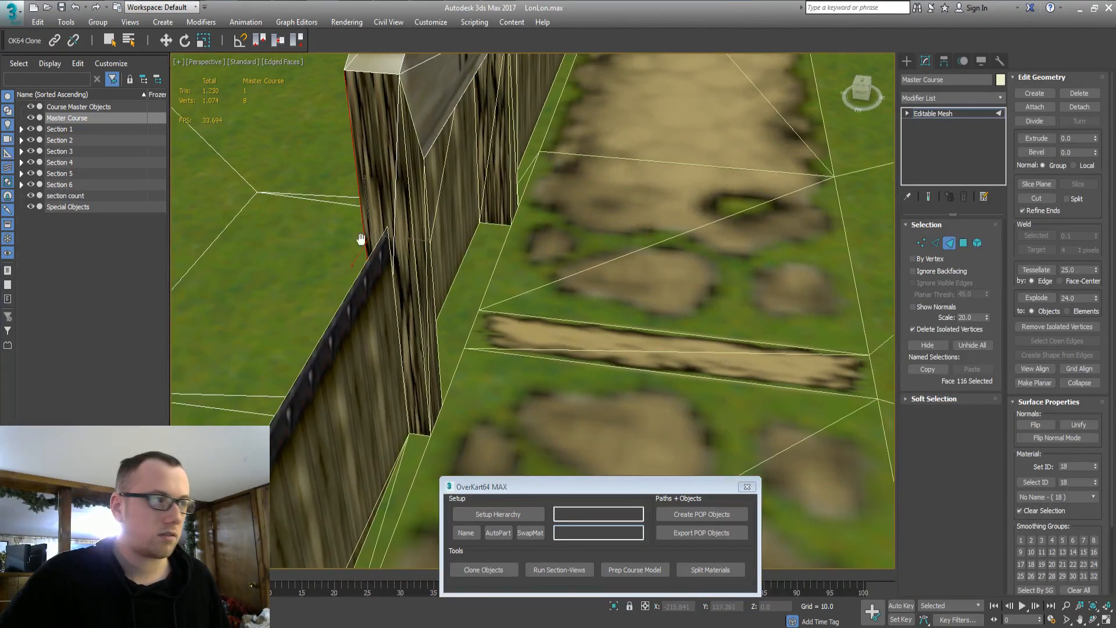
pyautogui.scroll(-3, 104, 191)
pyautogui.moveTo(489, 224); pyautogui.dragTo(535, 245, button='middle')
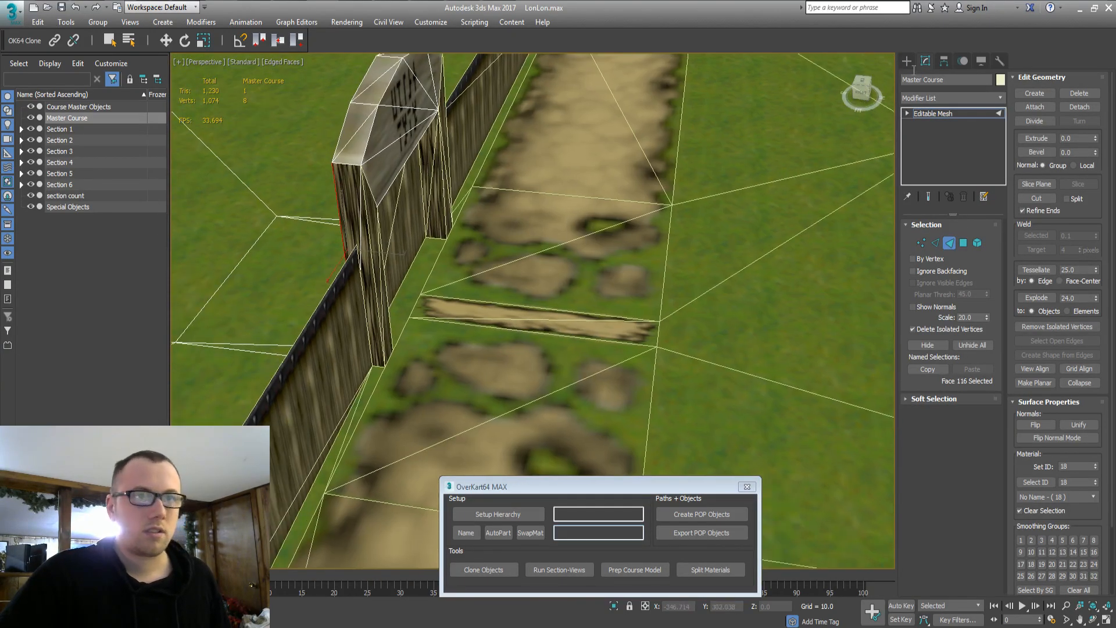
pyautogui.click(907, 61)
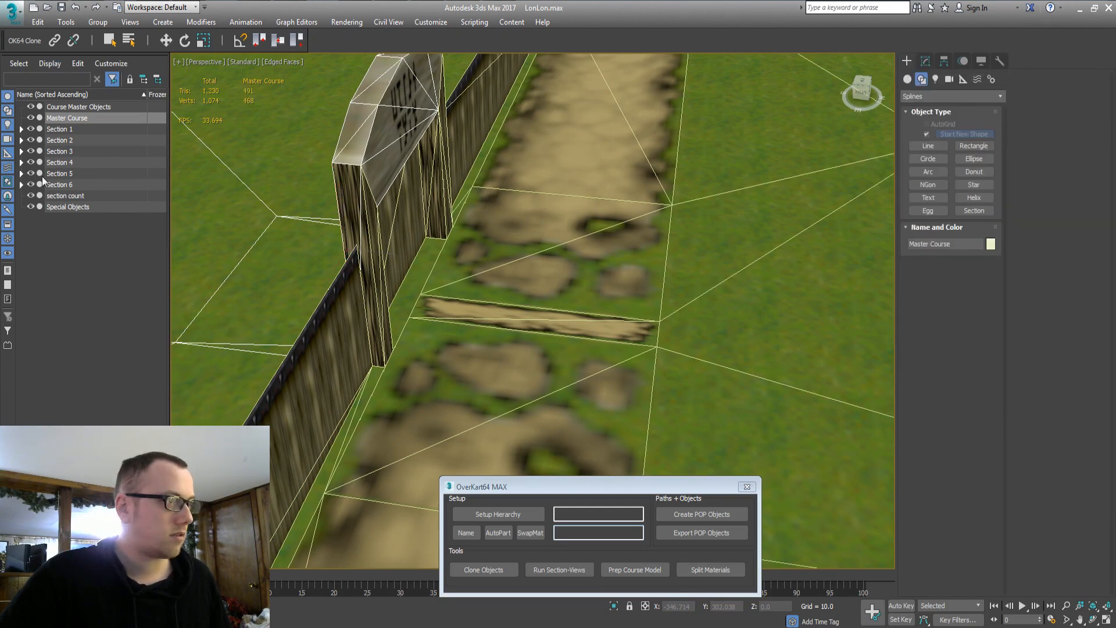
# Expand Section 1 Surface and select all of Object001's polygons to examine its coverage around the gate post
pyautogui.click(20, 129)
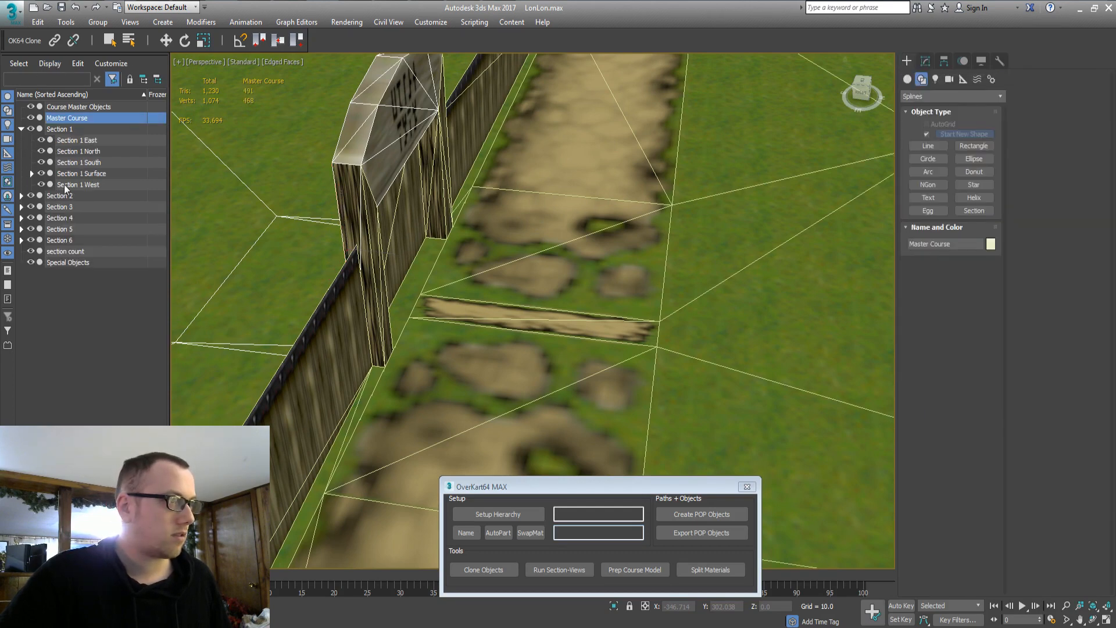
pyautogui.click(31, 173)
pyautogui.click(81, 185)
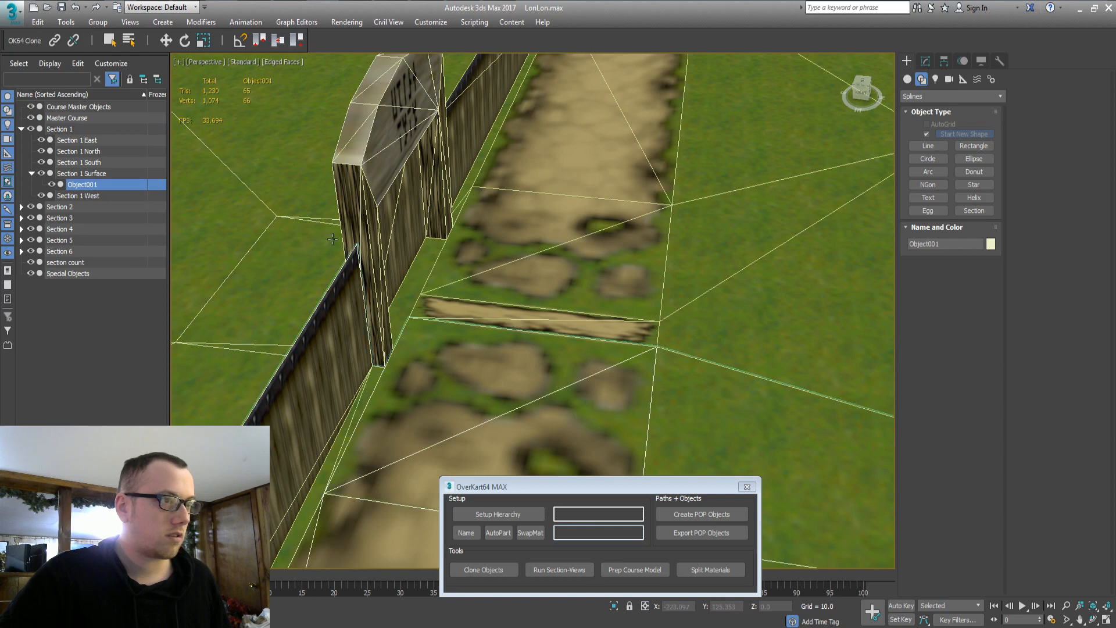
pyautogui.click(351, 216)
pyautogui.click(73, 185)
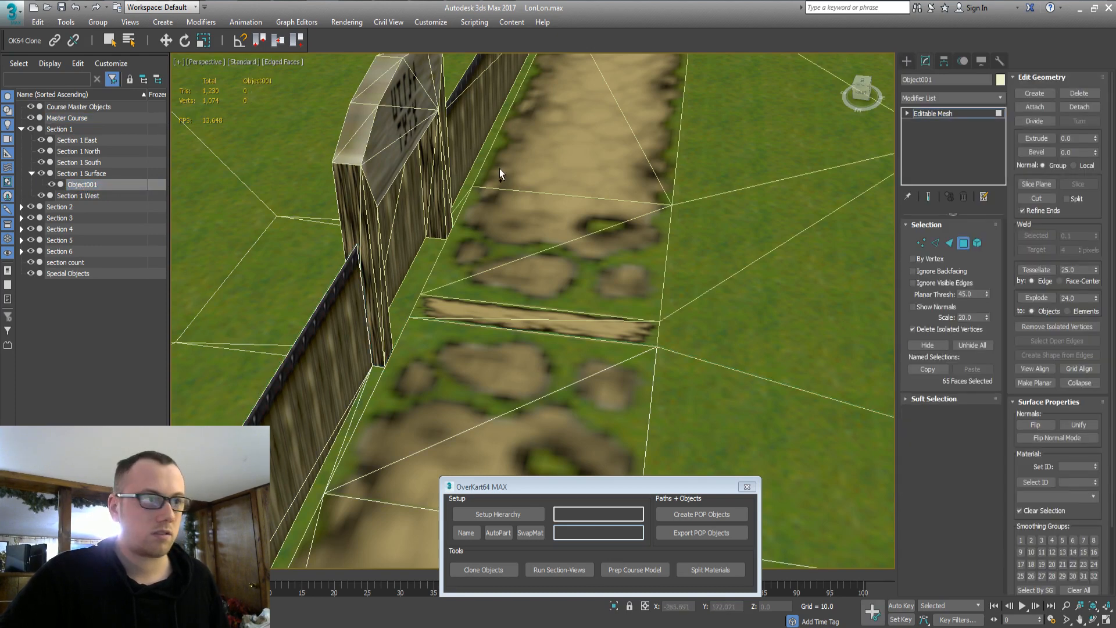
pyautogui.hotkey('ctrl', 'a')
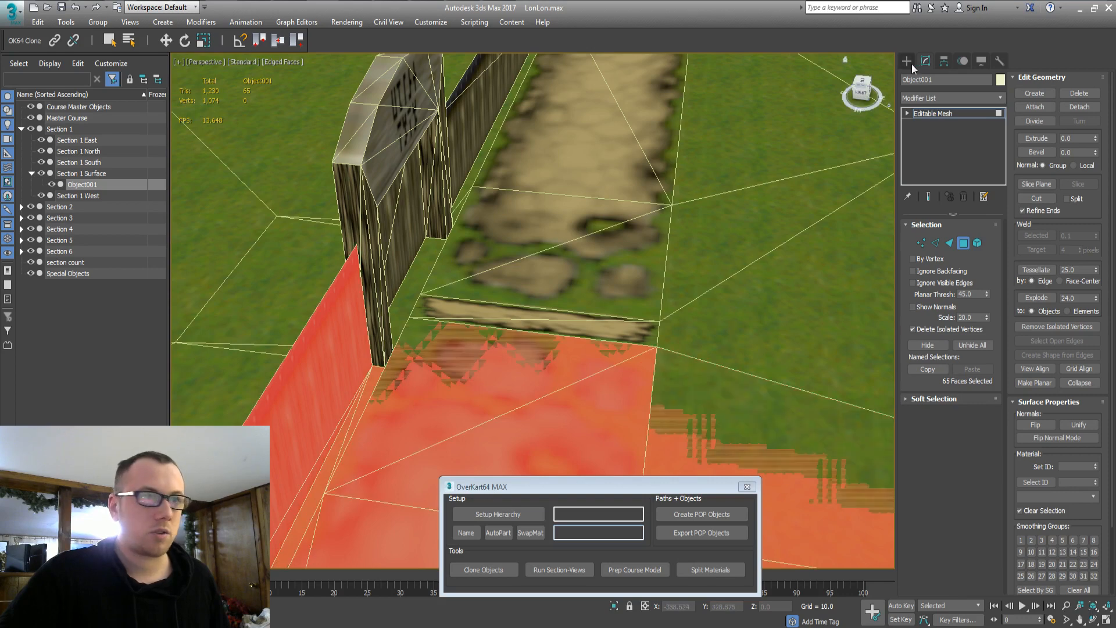
pyautogui.click(906, 62)
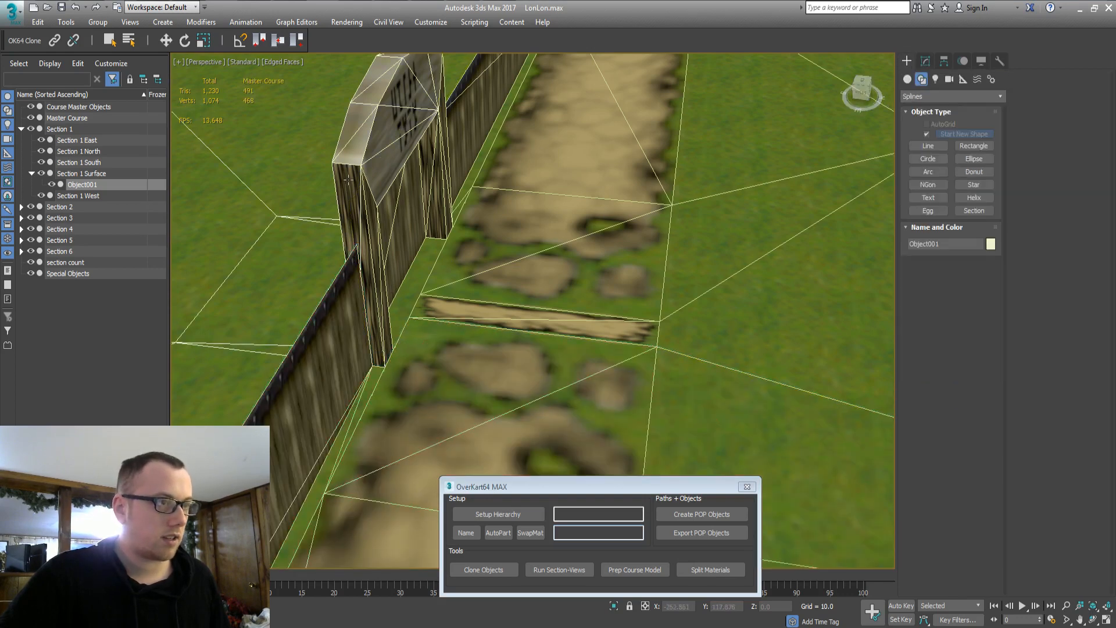
# Select Master Course's two outer side polygons of the gate post beside the Section 1 fence and detach them as a clone
pyautogui.click(347, 180)
pyautogui.click(360, 270)
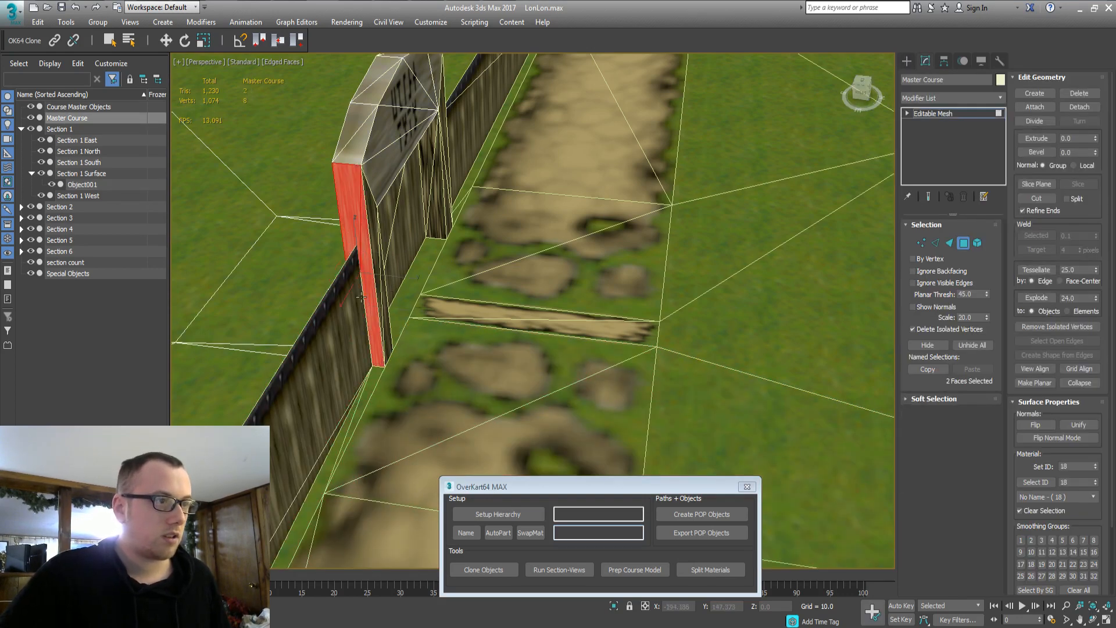
pyautogui.moveTo(504, 264)
pyautogui.keyDown('alt'); pyautogui.mouseDown(button='middle')
pyautogui.moveTo(651, 250)
pyautogui.moveTo(504, 268)
pyautogui.mouseUp(button='middle'); pyautogui.keyUp('alt')
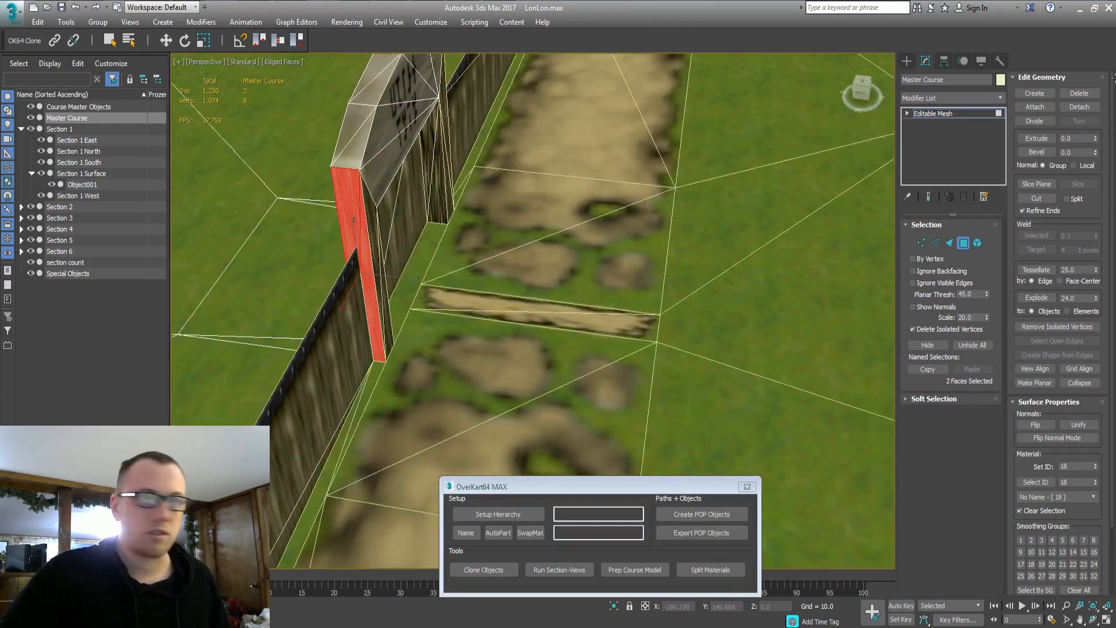
pyautogui.click(1079, 106)
pyautogui.click(594, 322)
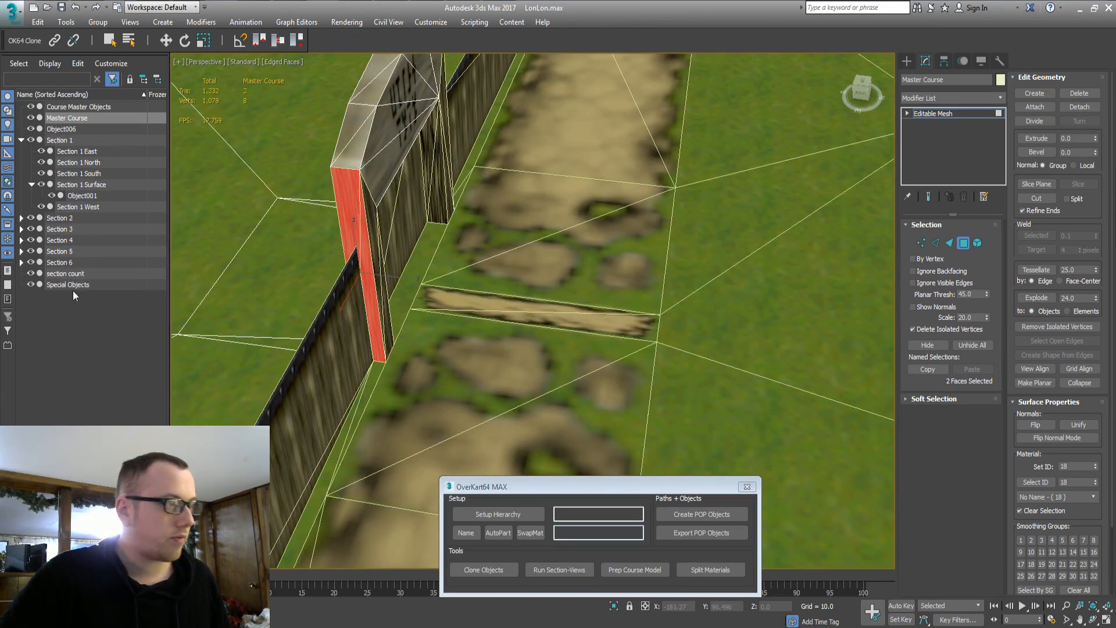
# Attach the detached gate post piece Object006 to Object001 under Section 1 Surface
pyautogui.click(80, 196)
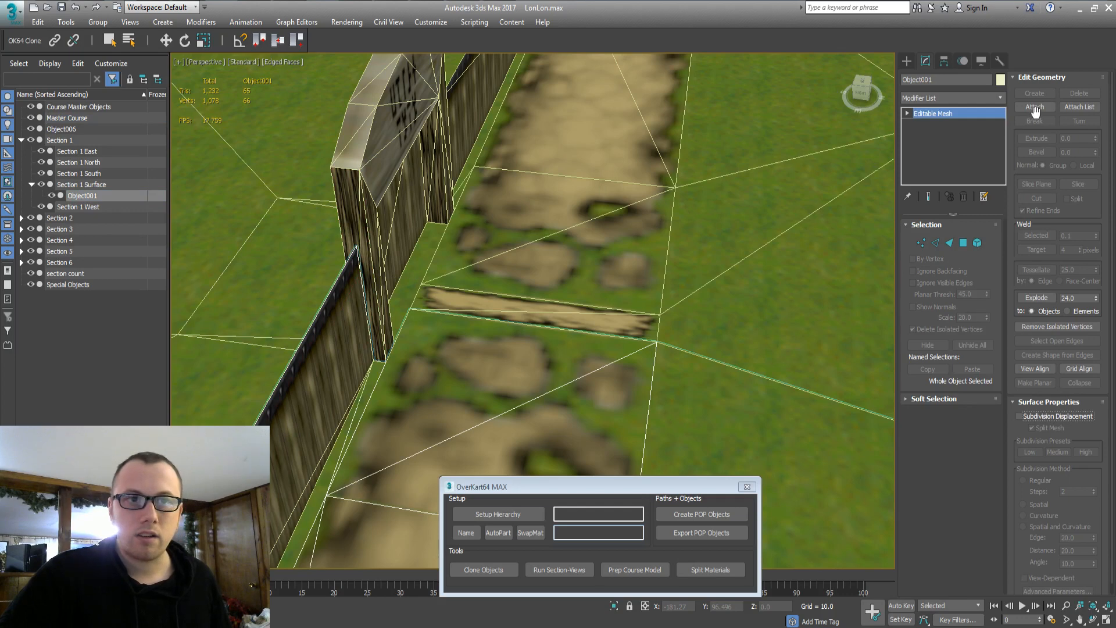
pyautogui.click(1039, 110)
pyautogui.click(70, 130)
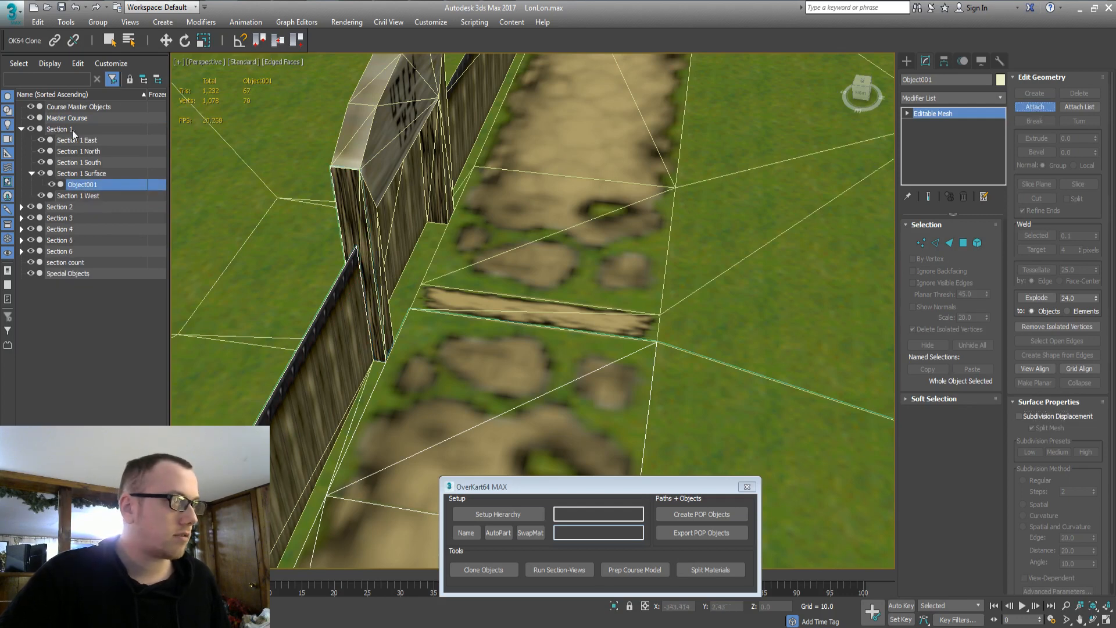
pyautogui.click(906, 62)
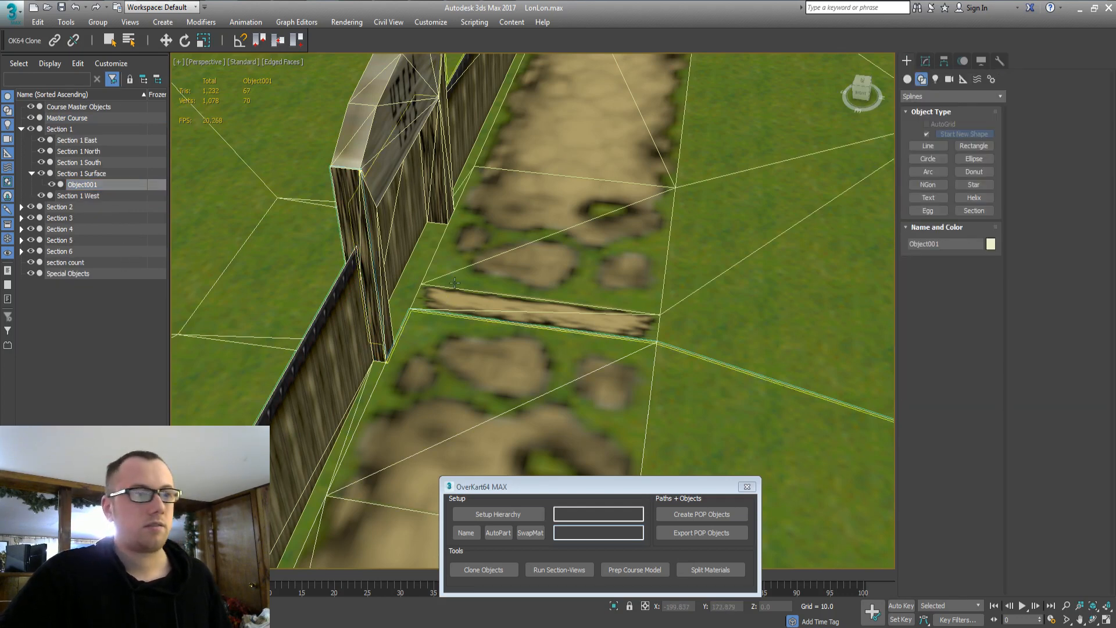
# Hide Master Course and inspect the detached section pieces around the gate post and across the whole course for missing faces
pyautogui.moveTo(371, 271); pyautogui.dragTo(27, 137, button='middle')
pyautogui.click(64, 118)
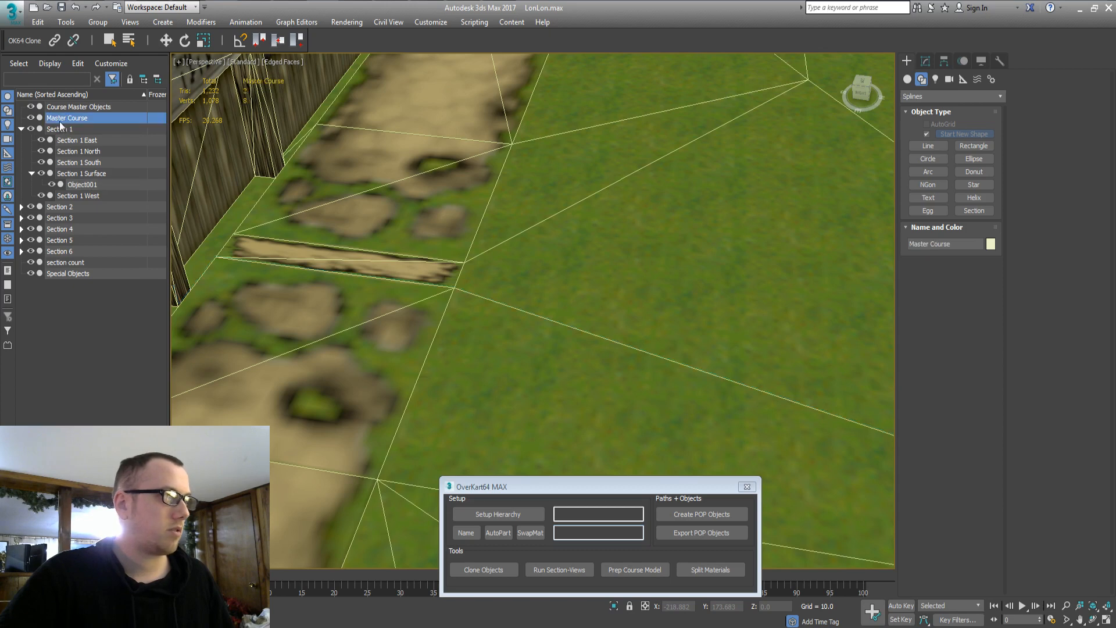
pyautogui.click(31, 118)
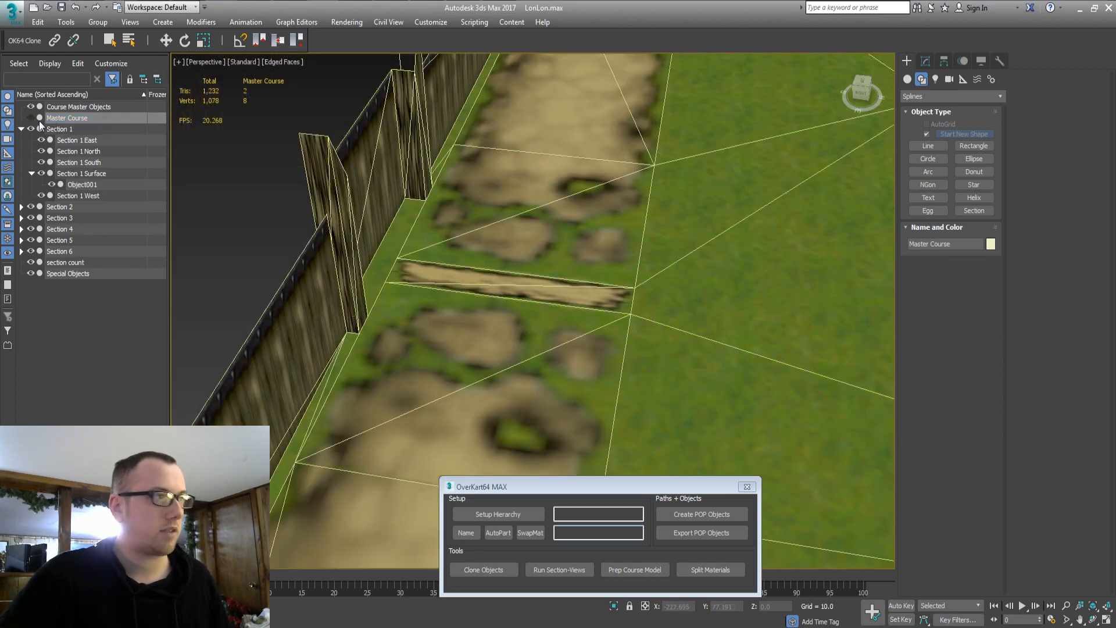
pyautogui.moveTo(349, 215); pyautogui.dragTo(372, 217, button='middle')
pyautogui.click(229, 202)
pyautogui.moveTo(465, 216); pyautogui.dragTo(600, 226, button='middle')
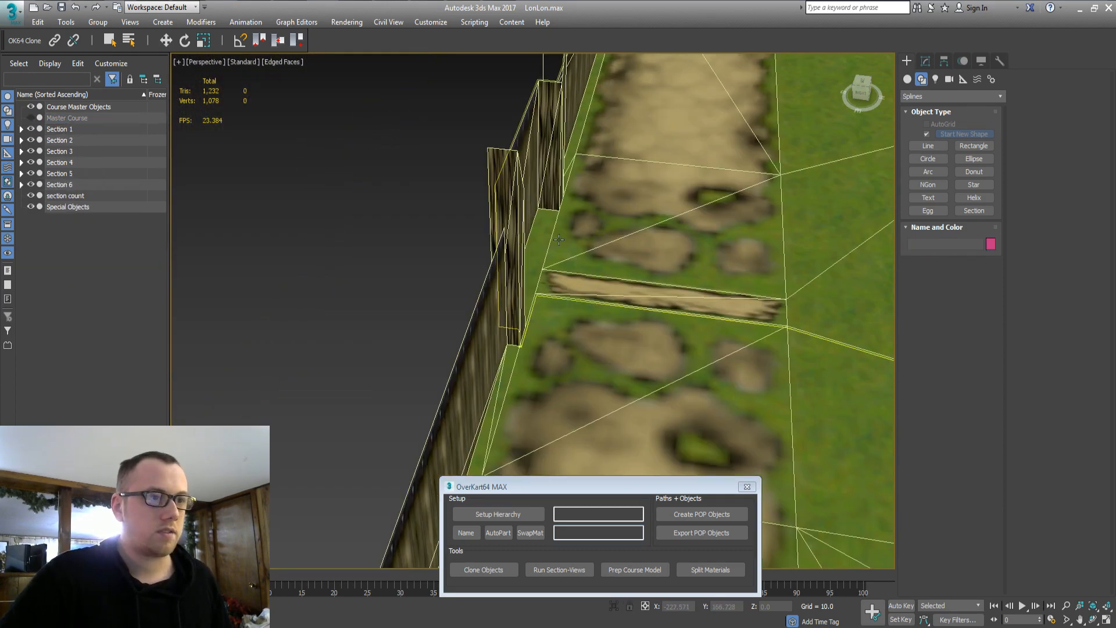
pyautogui.scroll(-15, 558, 239)
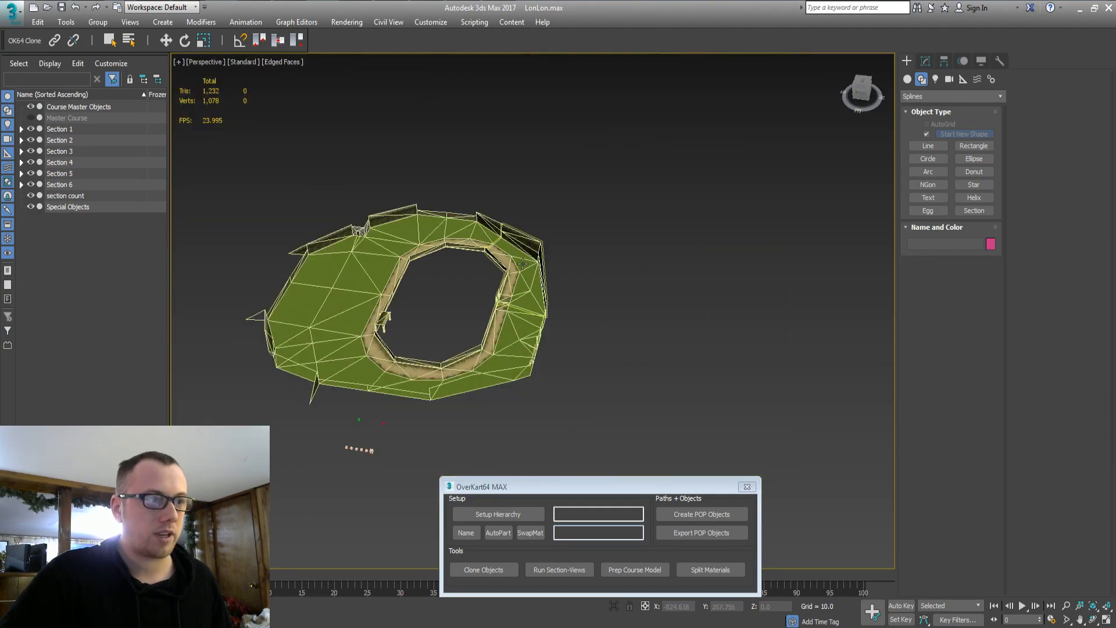
pyautogui.scroll(8, 478, 294)
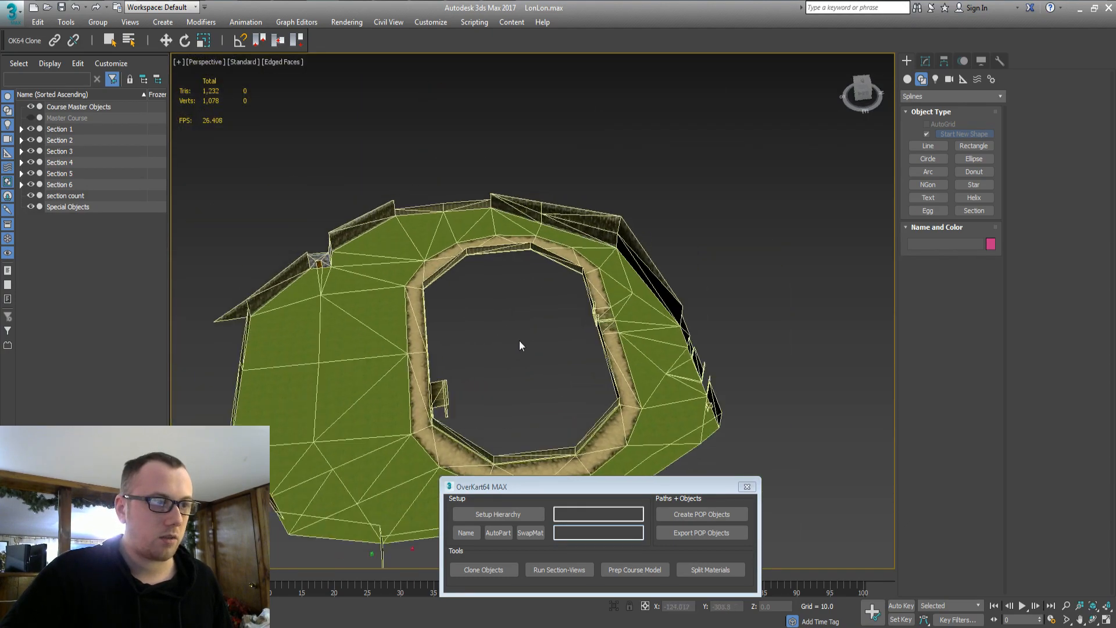
pyautogui.keyDown('alt'); pyautogui.moveTo(519, 345); pyautogui.dragTo(567, 353, button='middle'); pyautogui.keyUp('alt')
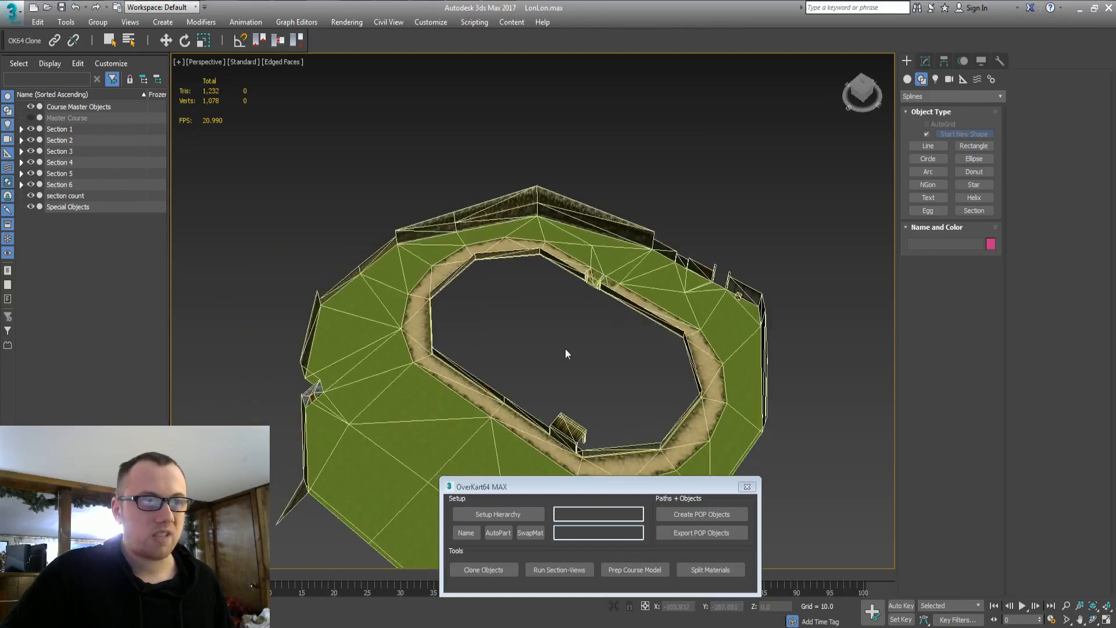
# Unhide Master Course and start polygon selection on it in the top view over the two farm buildings
pyautogui.click(57, 118)
pyautogui.click(32, 118)
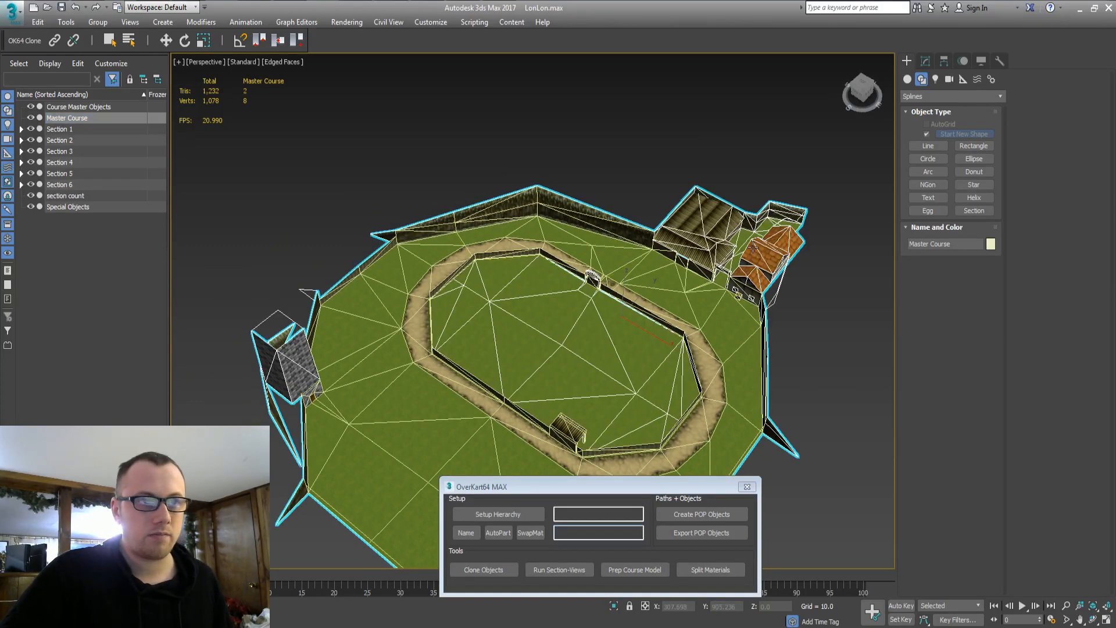
pyautogui.press('t')
pyautogui.scroll(5, 643, 252)
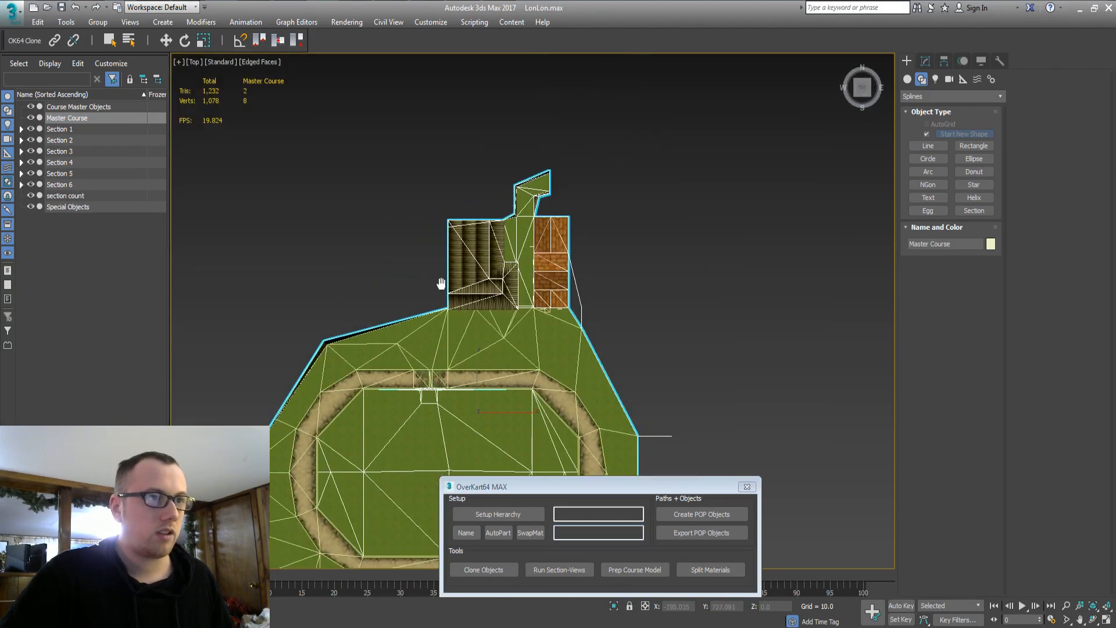
pyautogui.scroll(4, 612, 161)
pyautogui.press('1')
pyautogui.moveTo(524, 275); pyautogui.dragTo(692, 129, button='middle')
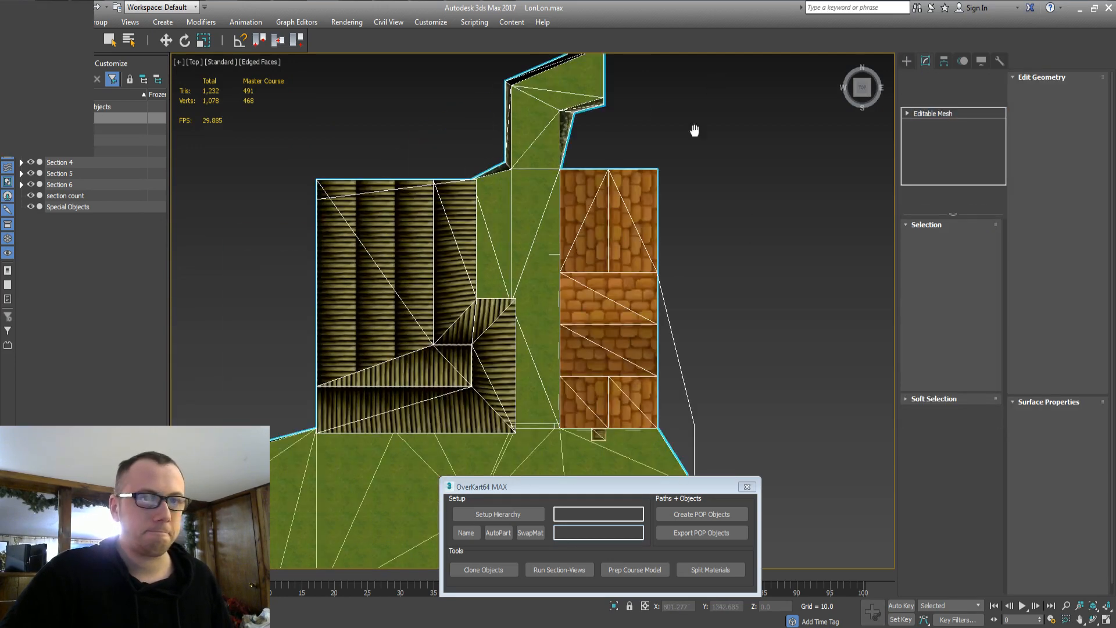
pyautogui.press('4')
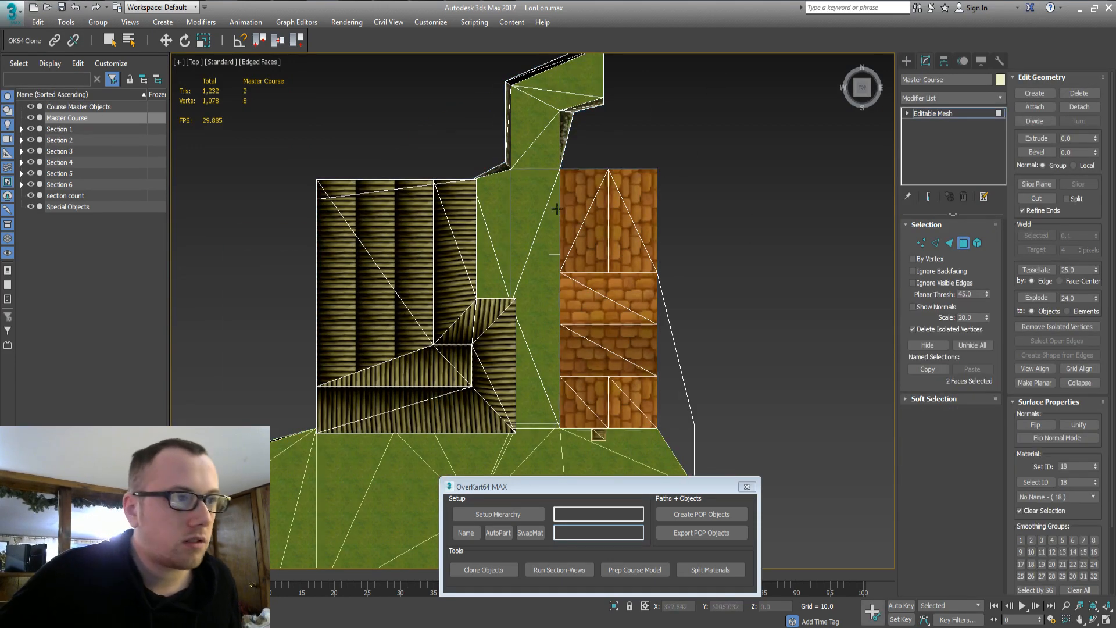
# Select Master Course's nine ground polygons along the alley between the two buildings and in the bent passage behind them
pyautogui.click(536, 219)
pyautogui.keyDown('ctrl'); pyautogui.click(548, 291); pyautogui.keyUp('ctrl')
pyautogui.keyDown('ctrl'); pyautogui.click(525, 354); pyautogui.keyUp('ctrl')
pyautogui.keyDown('ctrl'); pyautogui.click(490, 261); pyautogui.keyUp('ctrl')
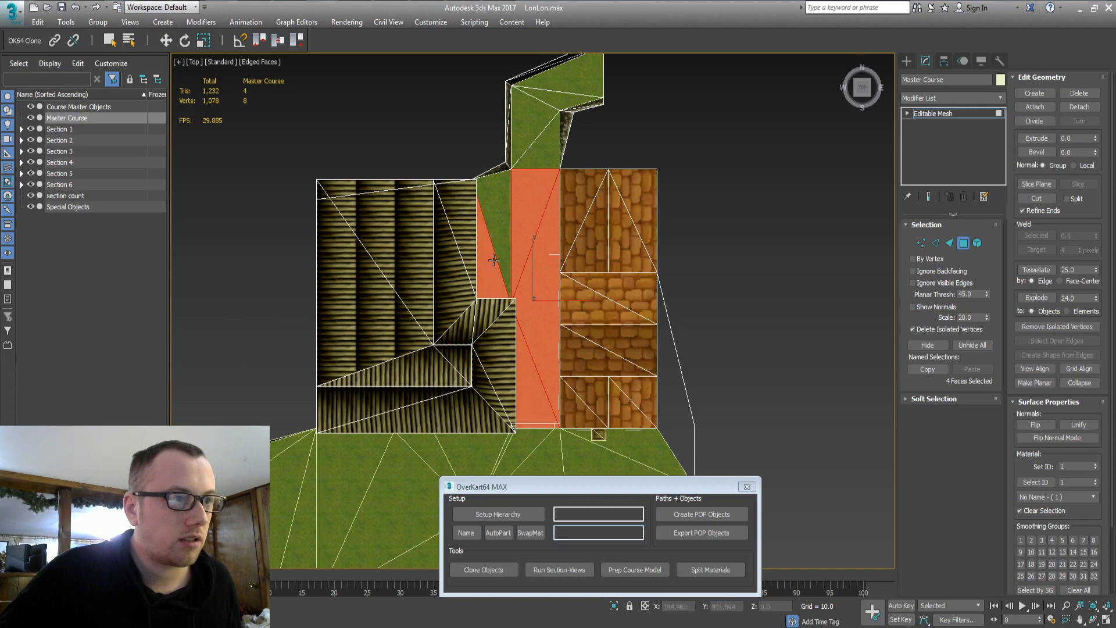
pyautogui.keyDown('ctrl'); pyautogui.click(503, 235); pyautogui.keyUp('ctrl')
pyautogui.keyDown('ctrl'); pyautogui.click(548, 137); pyautogui.keyUp('ctrl')
pyautogui.keyDown('ctrl'); pyautogui.click(537, 123); pyautogui.keyUp('ctrl')
pyautogui.keyDown('ctrl'); pyautogui.click(558, 100); pyautogui.keyUp('ctrl')
pyautogui.keyDown('ctrl'); pyautogui.click(578, 70); pyautogui.keyUp('ctrl')
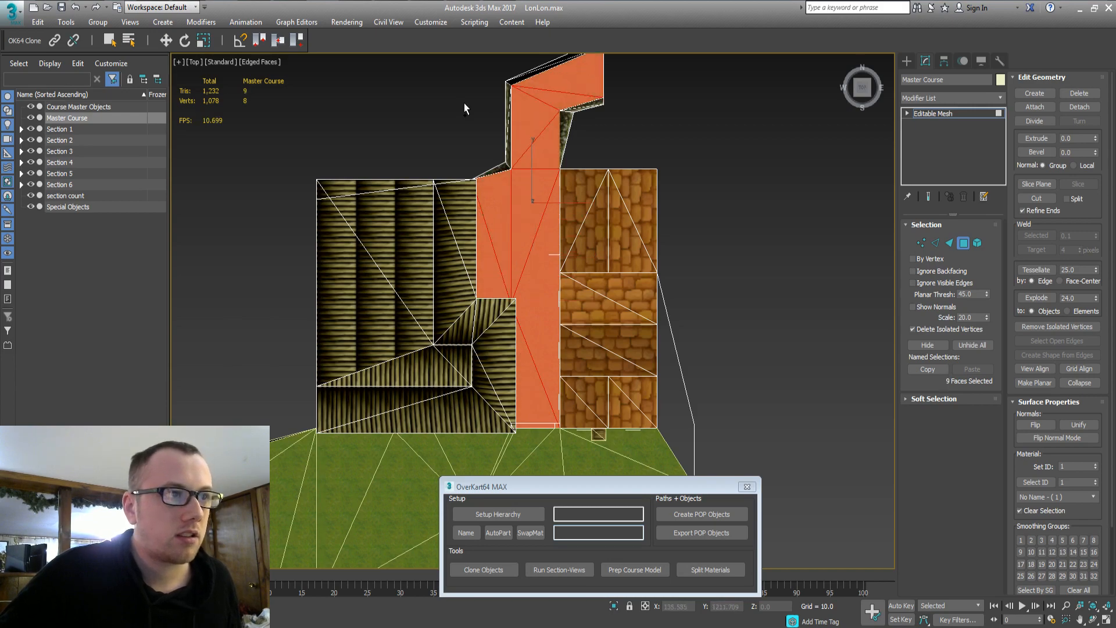
# Add the wall polygons enclosing the bent passage behind the buildings to the selection
pyautogui.keyDown('ctrl'); pyautogui.moveTo(664, 53); pyautogui.dragTo(662, 55); pyautogui.keyUp('ctrl')
pyautogui.keyDown('alt'); pyautogui.moveTo(525, 322); pyautogui.dragTo(485, 239, button='middle'); pyautogui.keyUp('alt')
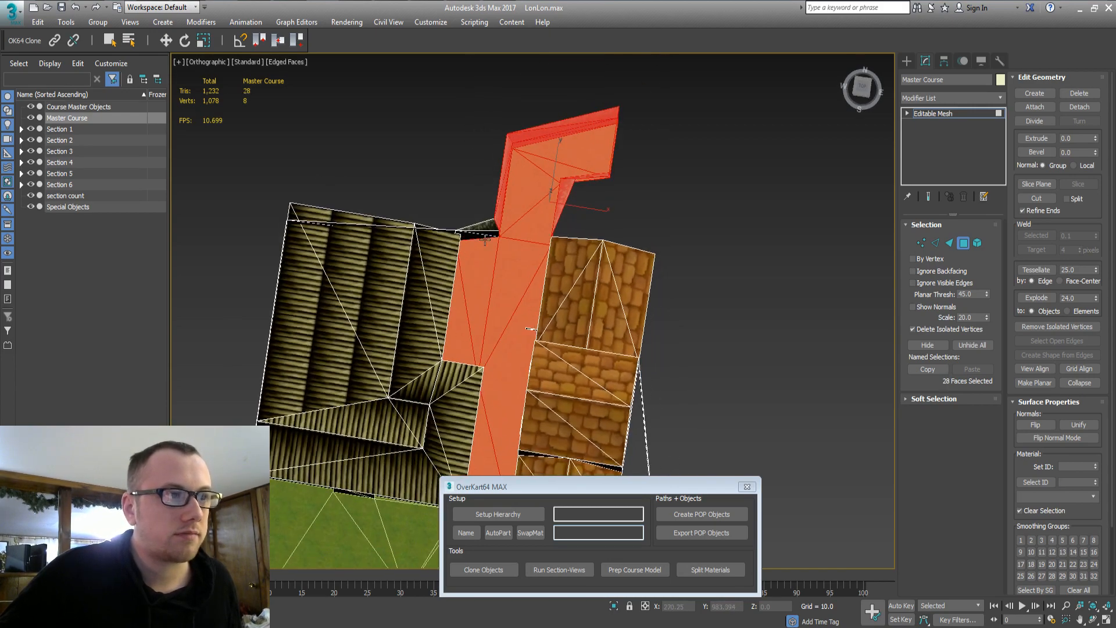
pyautogui.keyDown('ctrl'); pyautogui.click(501, 252); pyautogui.keyUp('ctrl')
pyautogui.press('p')
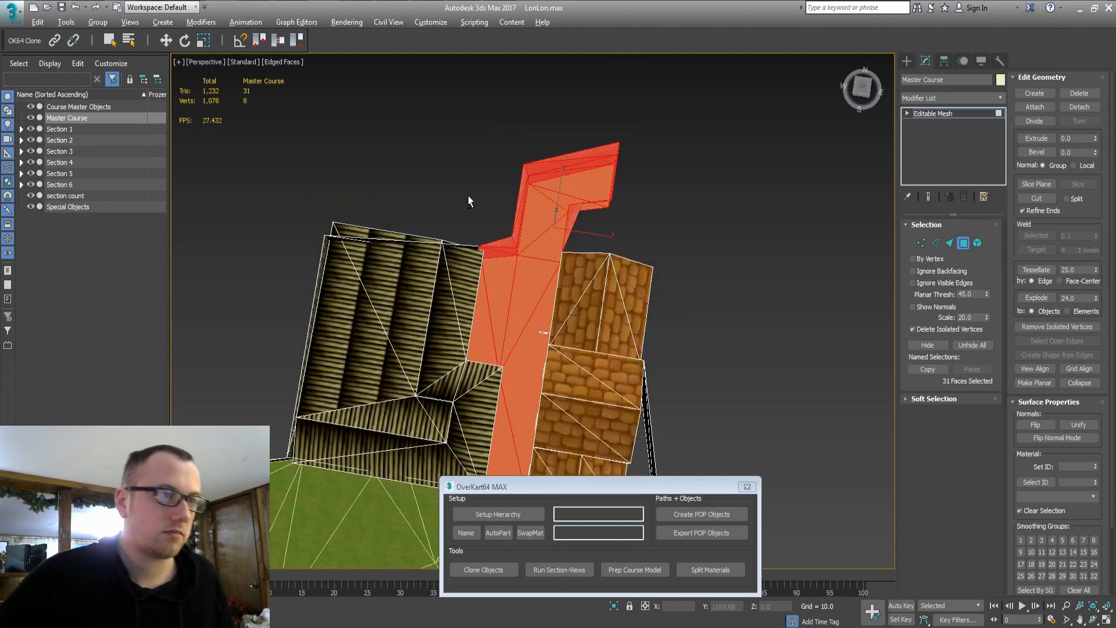
# Add the tiled house's wall polygons facing the alley to the selection, leaving out its door
pyautogui.keyDown('alt'); pyautogui.moveTo(468, 198); pyautogui.dragTo(562, 261, button='middle'); pyautogui.keyUp('alt')
pyautogui.scroll(4, 562, 262)
pyautogui.keyDown('ctrl'); pyautogui.moveTo(577, 225); pyautogui.dragTo(603, 255); pyautogui.keyUp('ctrl')
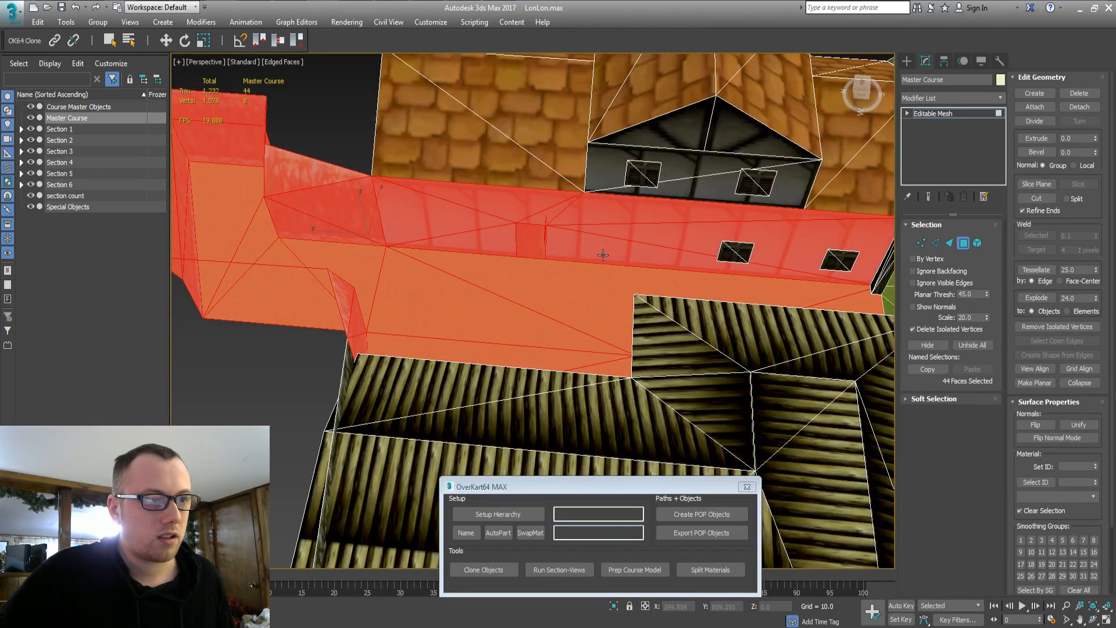
pyautogui.keyDown('alt'); pyautogui.moveTo(608, 271); pyautogui.dragTo(541, 256, button='middle'); pyautogui.keyUp('alt')
pyautogui.keyDown('alt'); pyautogui.click(540, 256); pyautogui.keyUp('alt')
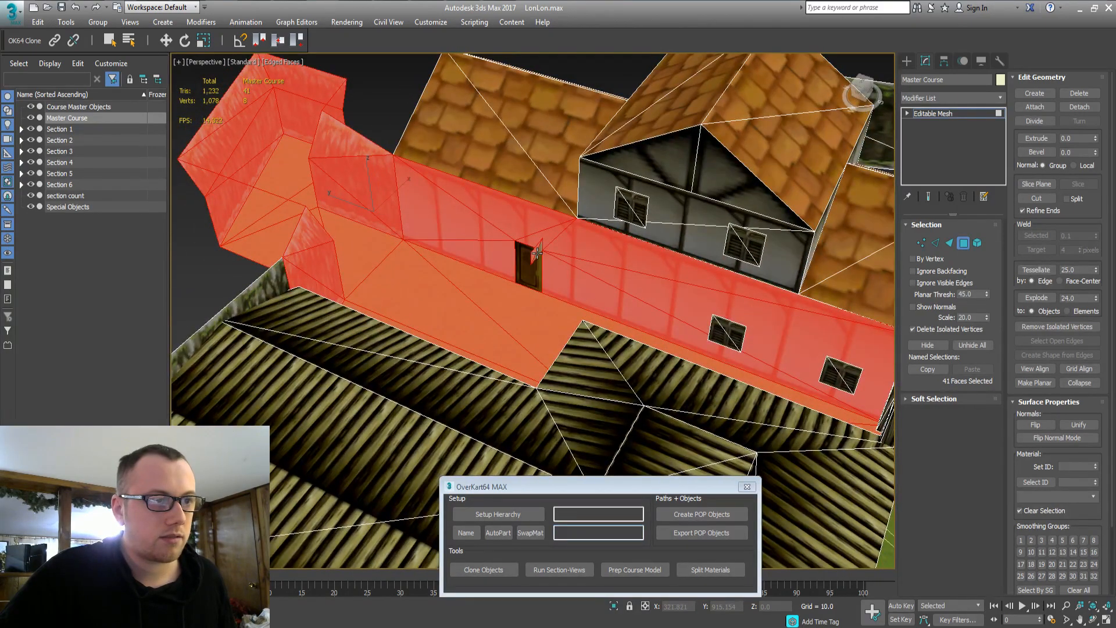
pyautogui.keyDown('alt'); pyautogui.moveTo(526, 273); pyautogui.dragTo(536, 304, button='middle'); pyautogui.keyUp('alt')
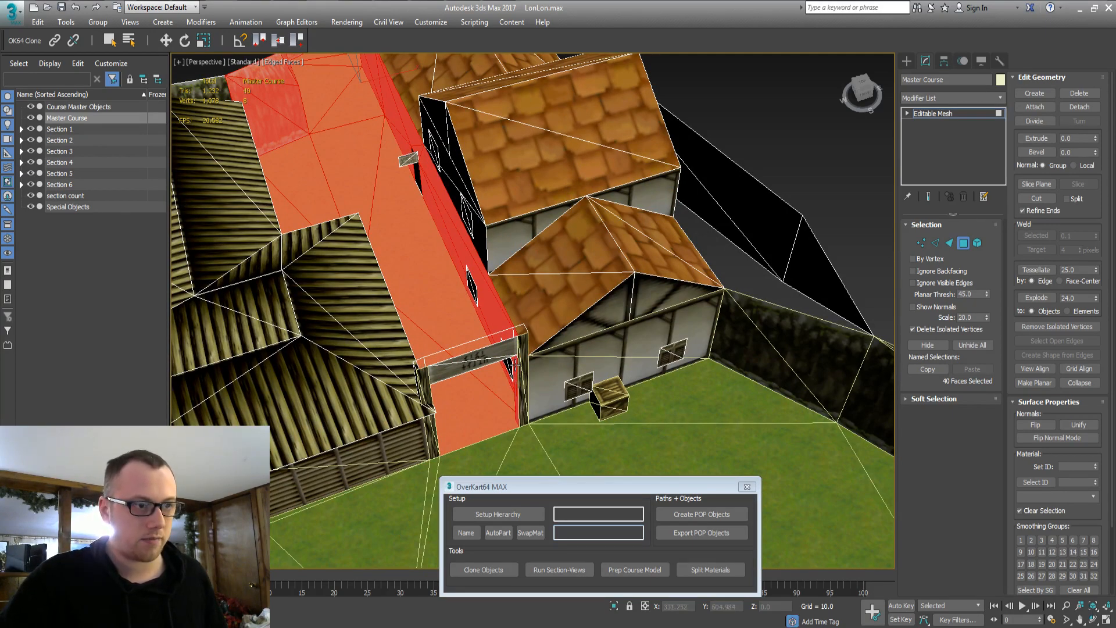
# Add the barn-side gate post faces and the adjoining barn wall along the alley to the selection
pyautogui.scroll(-3, 480, 393)
pyautogui.keyDown('alt'); pyautogui.moveTo(480, 392); pyautogui.dragTo(384, 368, button='middle'); pyautogui.keyUp('alt')
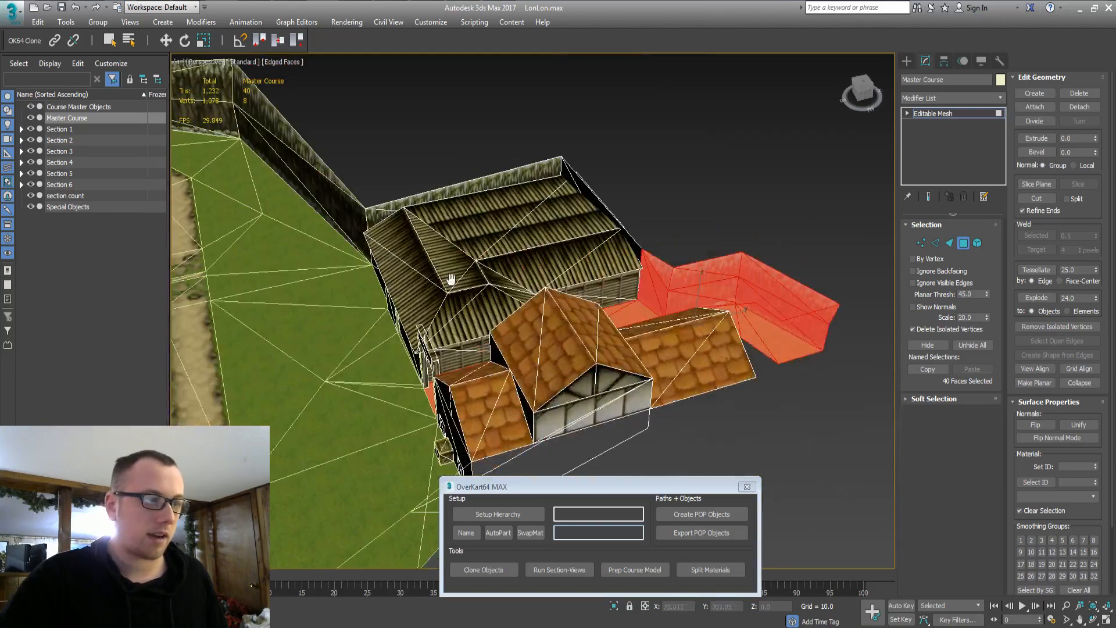
pyautogui.moveTo(451, 279); pyautogui.dragTo(471, 265, button='middle')
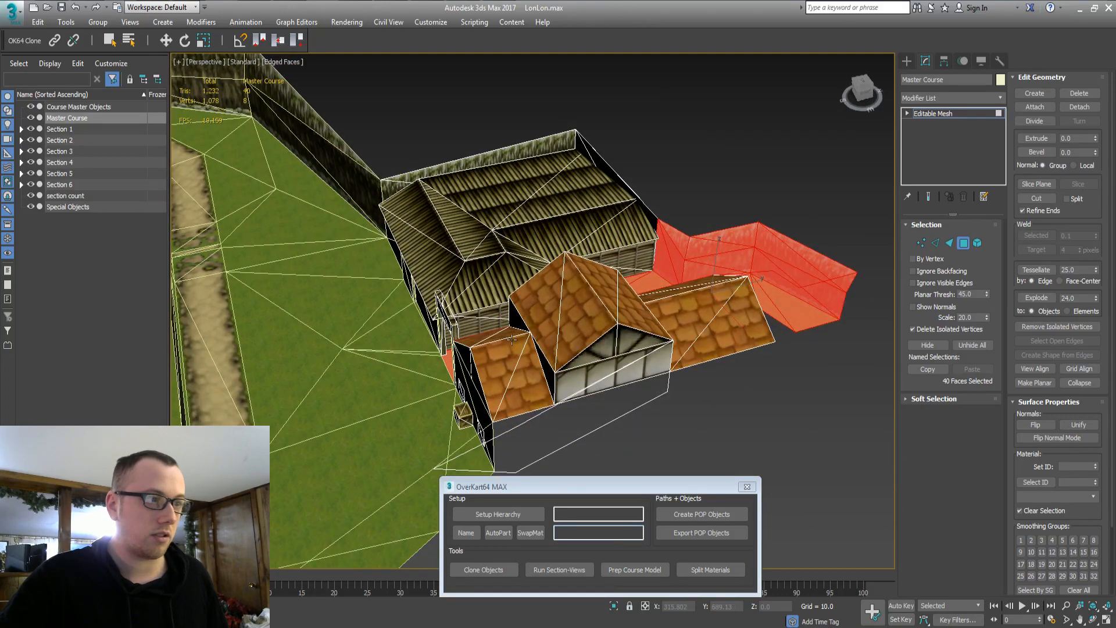
pyautogui.scroll(8, 428, 294)
pyautogui.moveTo(478, 216); pyautogui.dragTo(586, 257, button='middle')
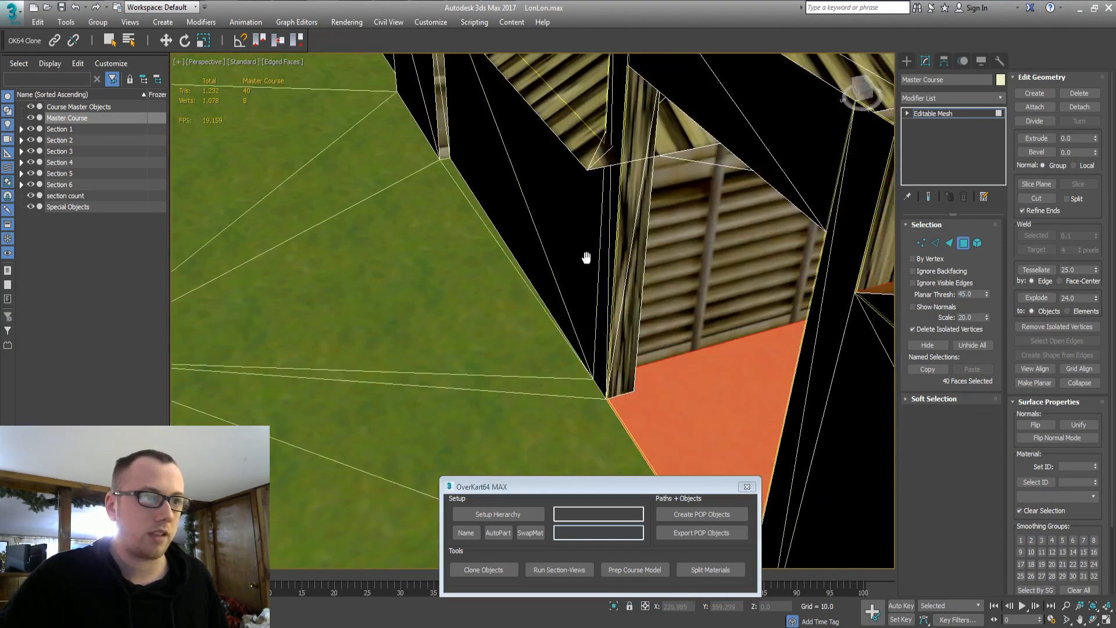
pyautogui.keyDown('ctrl'); pyautogui.click(624, 280); pyautogui.keyUp('ctrl')
pyautogui.keyDown('ctrl'); pyautogui.click(623, 243); pyautogui.keyUp('ctrl')
pyautogui.keyDown('ctrl'); pyautogui.click(684, 254); pyautogui.keyUp('ctrl')
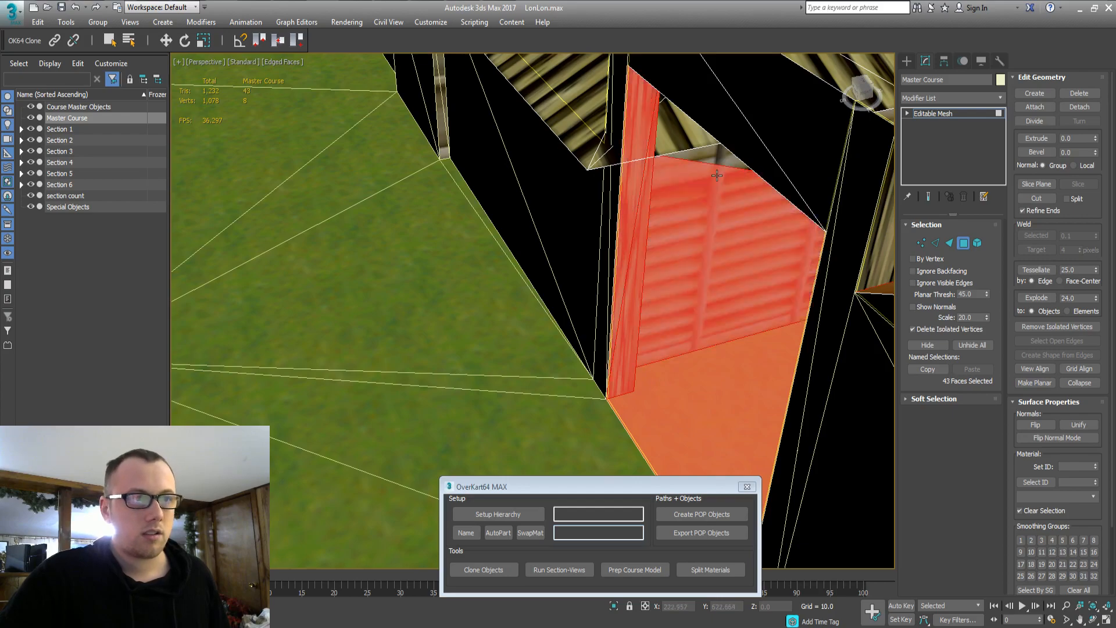
# Add the remaining faces of both entrance gate posts to the alley selection
pyautogui.scroll(-8, 680, 267)
pyautogui.keyDown('alt'); pyautogui.moveTo(679, 267); pyautogui.dragTo(582, 289, button='middle'); pyautogui.keyUp('alt')
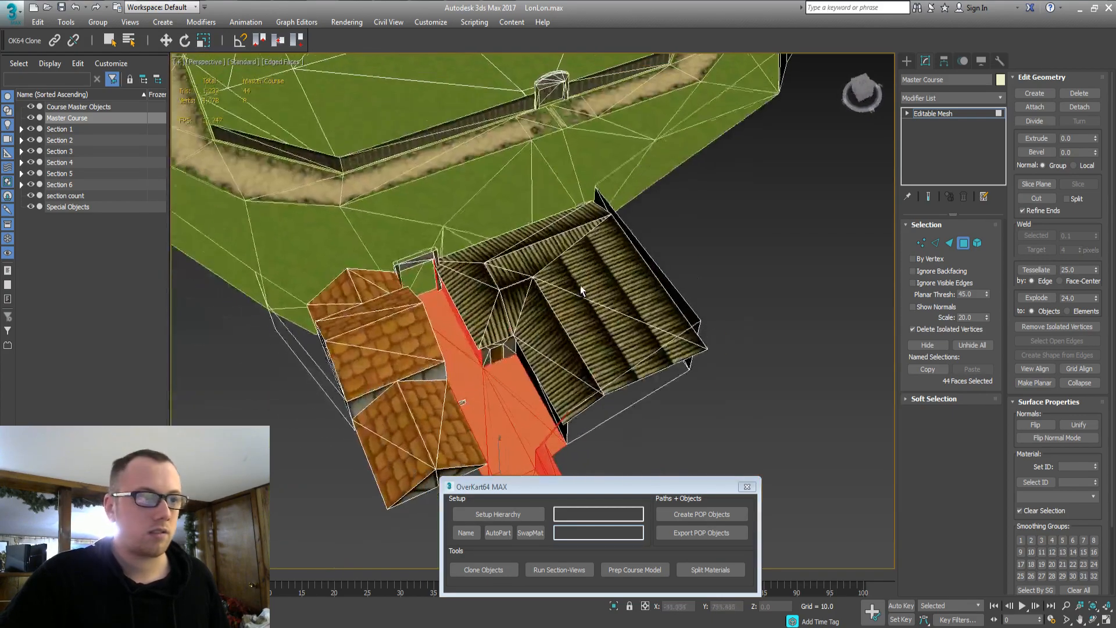
pyautogui.moveTo(502, 297); pyautogui.dragTo(502, 297, button='middle')
pyautogui.scroll(6, 502, 297)
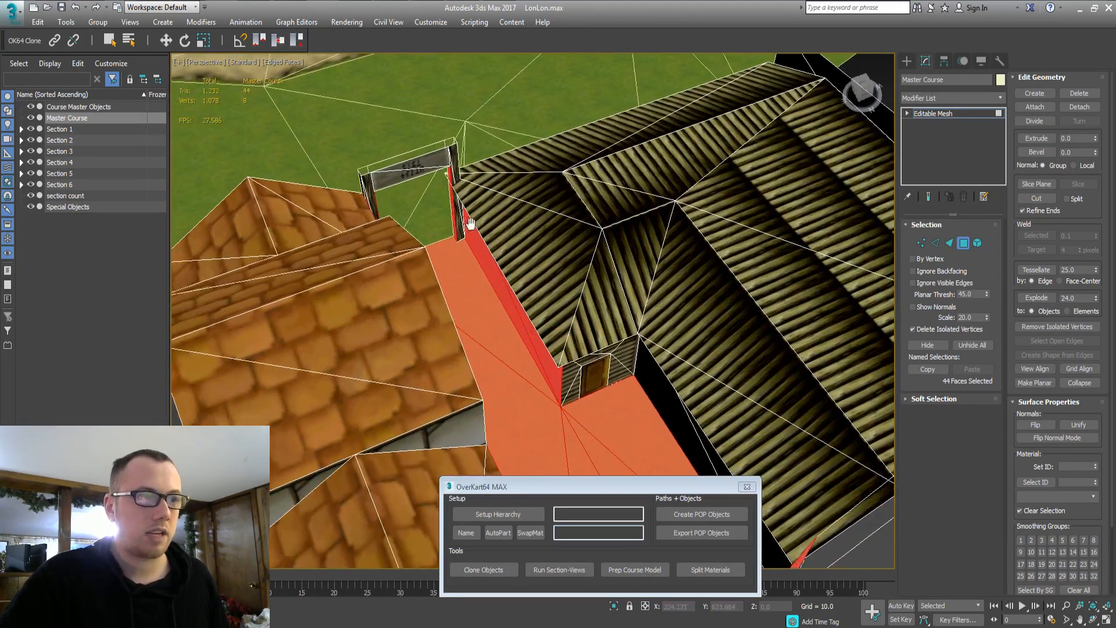
pyautogui.keyDown('ctrl'); pyautogui.click(460, 216); pyautogui.keyUp('ctrl')
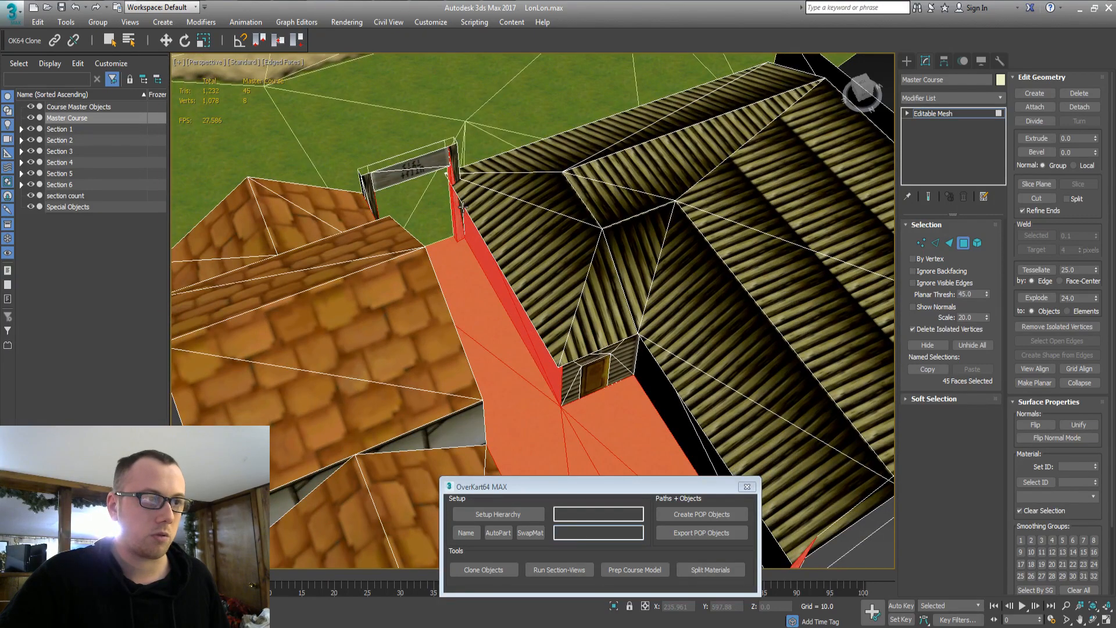
pyautogui.keyDown('alt'); pyautogui.moveTo(460, 207); pyautogui.dragTo(414, 256, button='middle'); pyautogui.keyUp('alt')
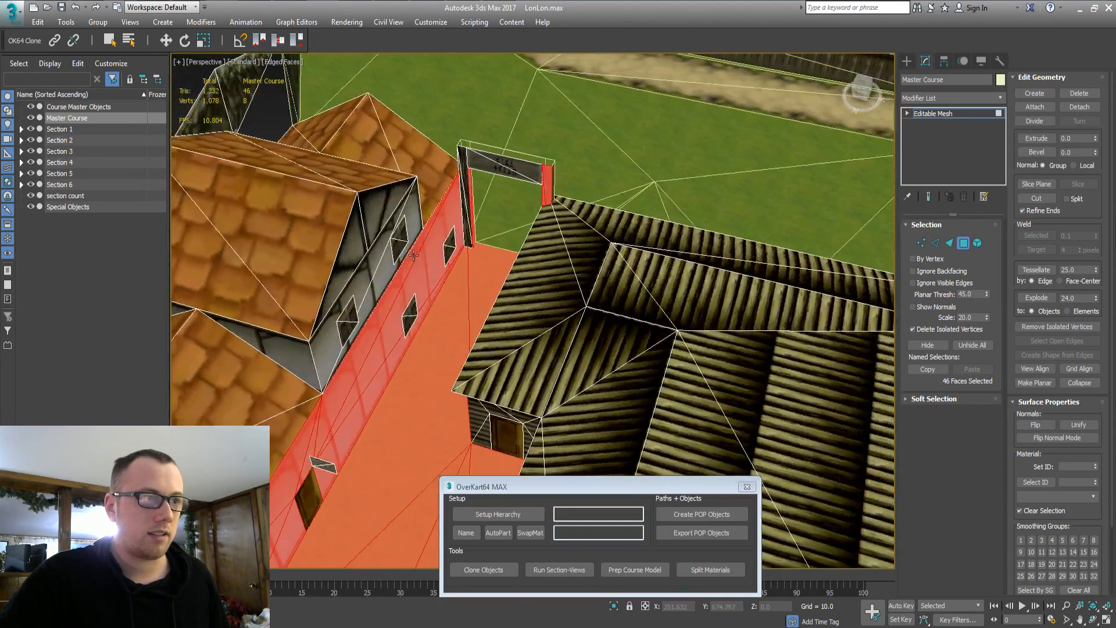
pyautogui.keyDown('ctrl'); pyautogui.click(469, 206); pyautogui.keyUp('ctrl')
pyautogui.keyDown('ctrl'); pyautogui.click(468, 207); pyautogui.keyUp('ctrl')
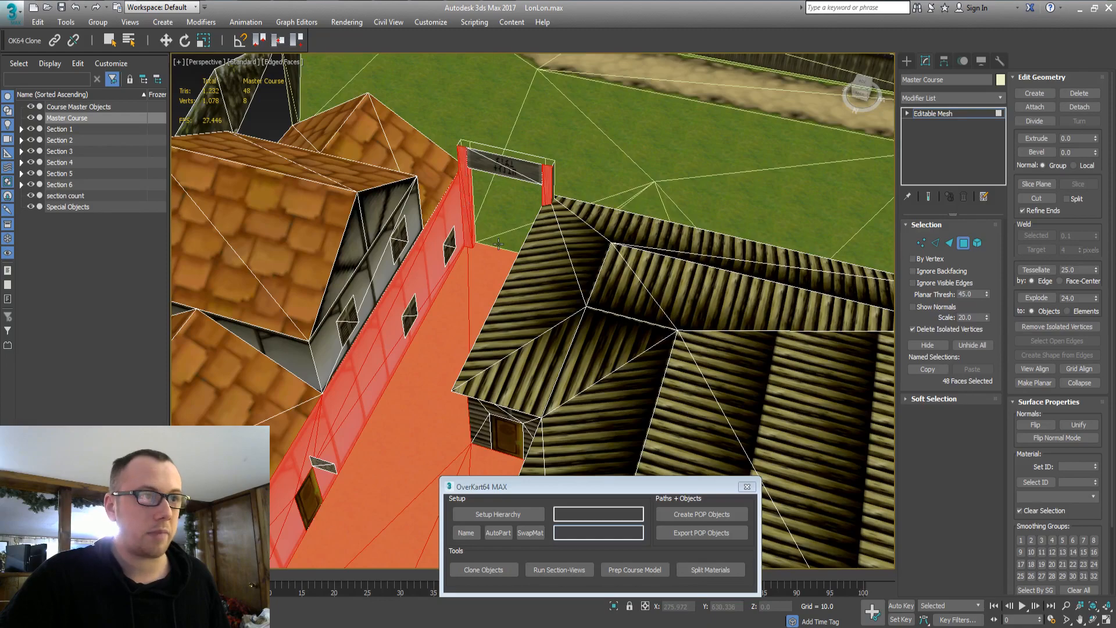
# Examine the selected alley, wall and gate post polygons around the barn and house for gaps
pyautogui.keyDown('alt'); pyautogui.moveTo(498, 258); pyautogui.dragTo(429, 204, button='middle'); pyautogui.keyUp('alt')
pyautogui.keyDown('alt'); pyautogui.moveTo(366, 233); pyautogui.dragTo(675, 288, button='middle'); pyautogui.keyUp('alt')
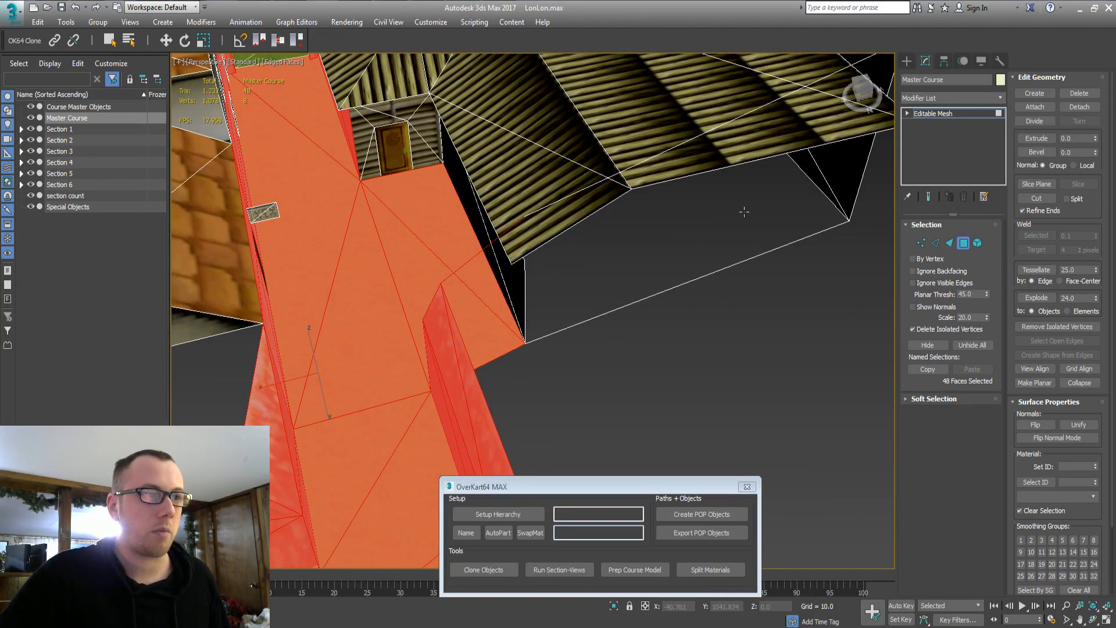
pyautogui.moveTo(471, 173); pyautogui.dragTo(592, 276, button='middle')
pyautogui.scroll(-3, 532, 241)
pyautogui.moveTo(465, 259); pyautogui.dragTo(448, 252, button='middle')
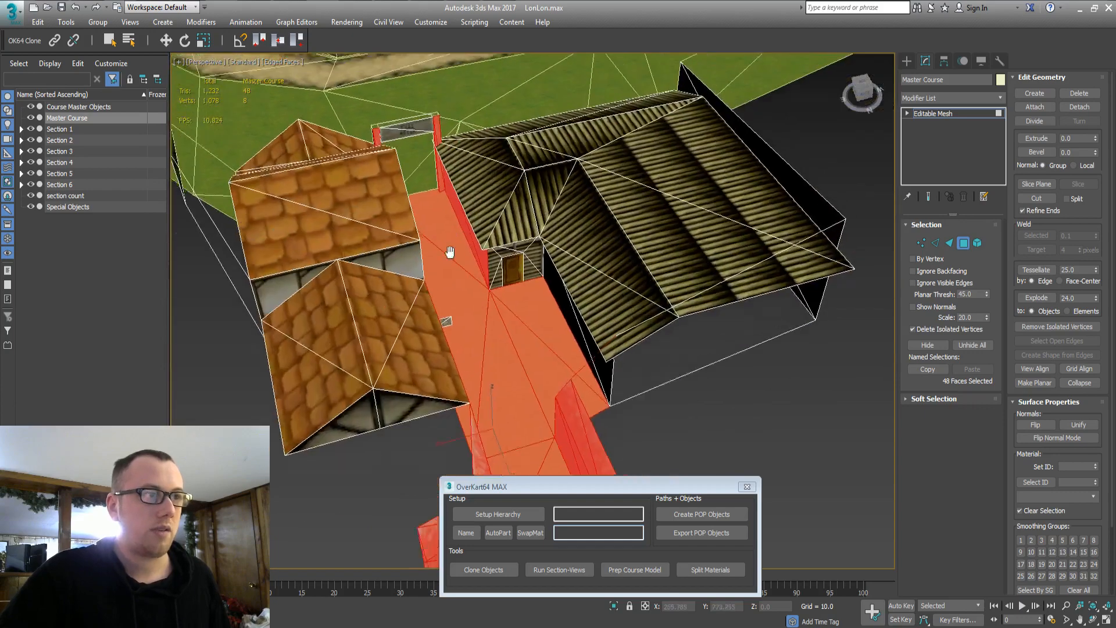
pyautogui.moveTo(456, 106); pyautogui.dragTo(407, 177, button='middle')
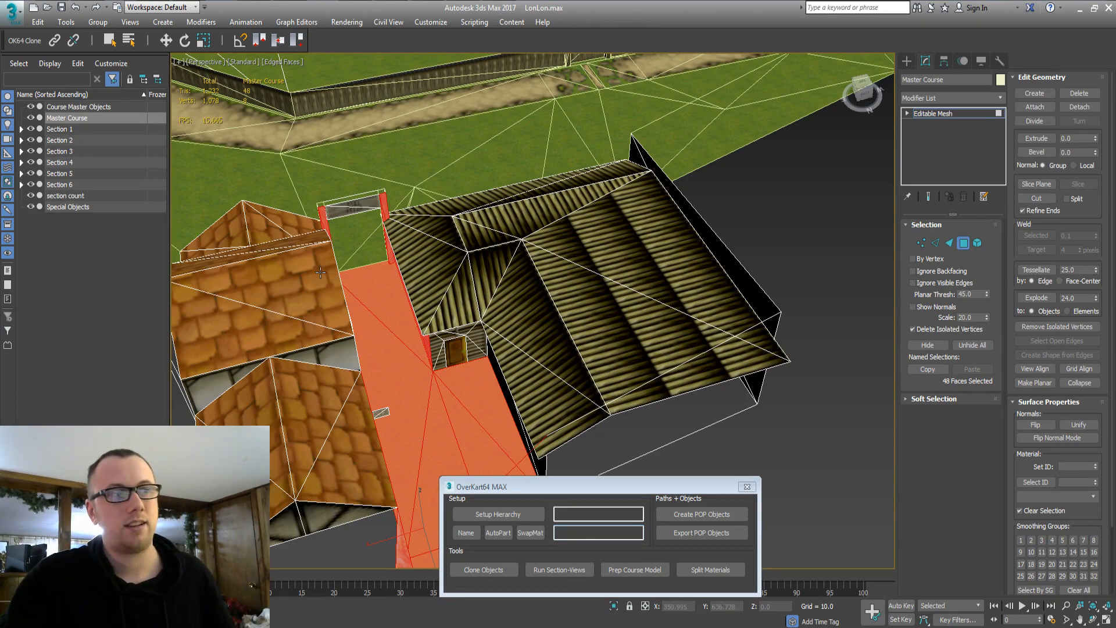
pyautogui.scroll(-2, 555, 405)
pyautogui.scroll(-3, 523, 360)
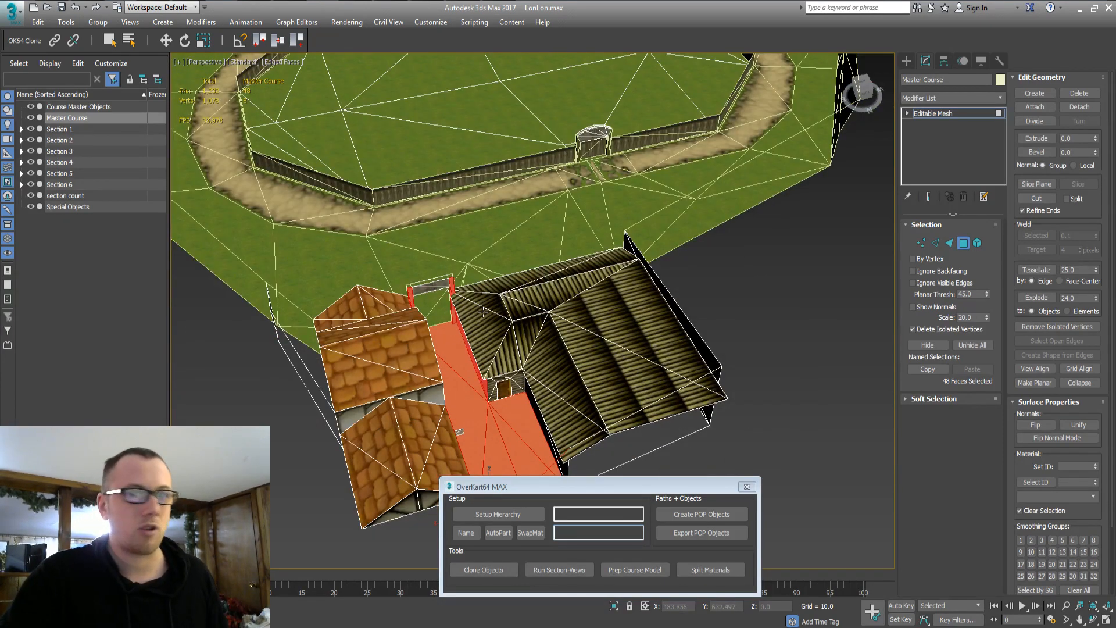
# Detach the selected alley, wall and gate post polygons from Master Course as a clone named Object006
pyautogui.scroll(-4, 482, 314)
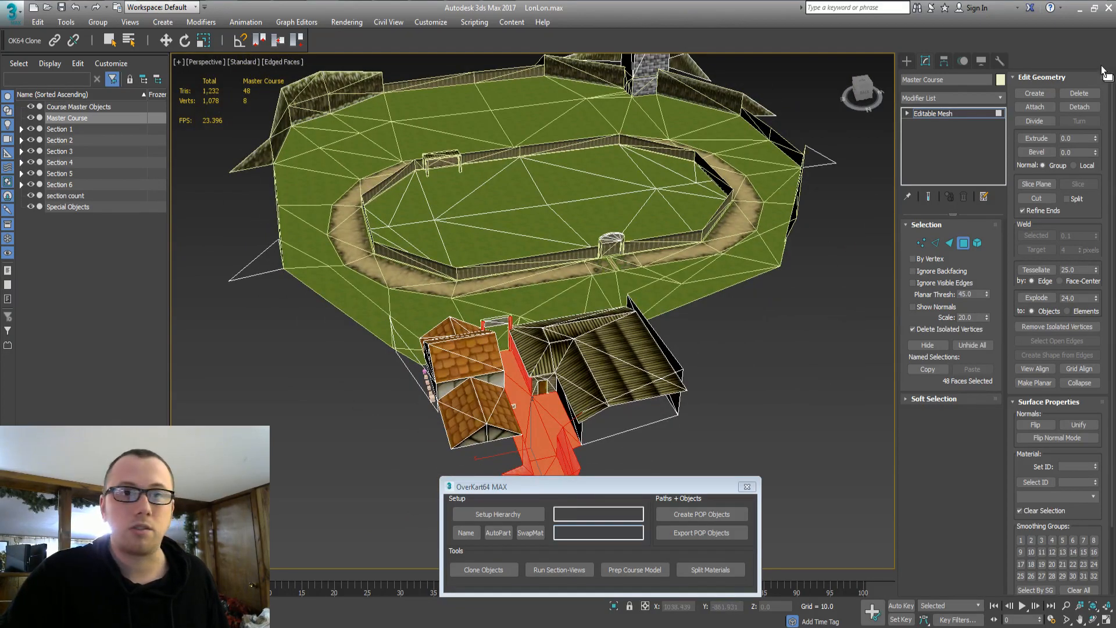
pyautogui.click(1080, 106)
pyautogui.press('Return')
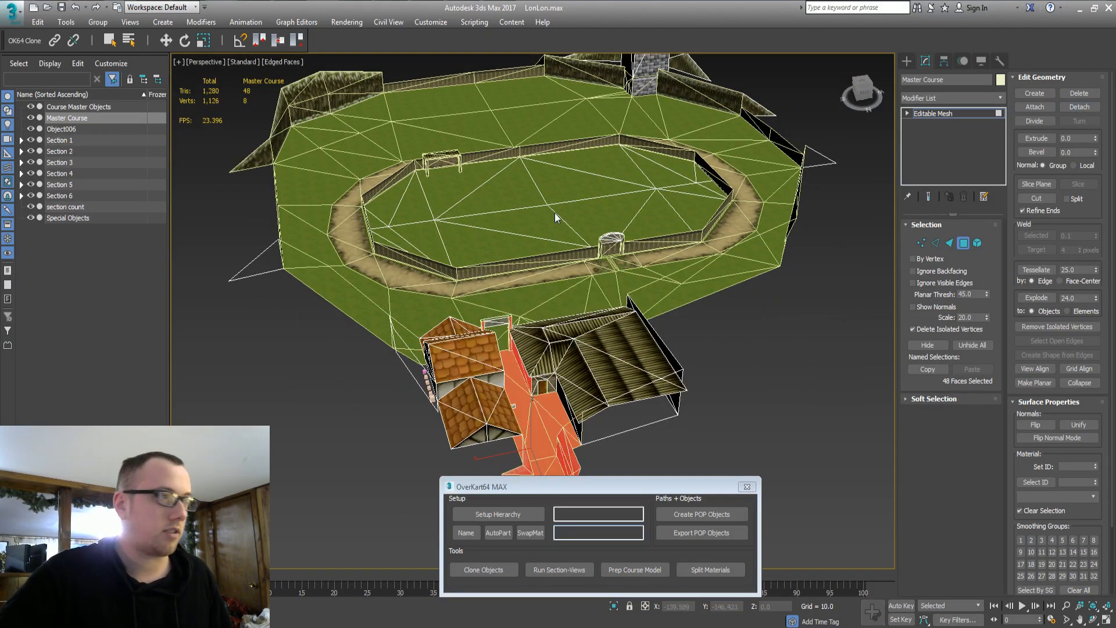
# Place Master Course under Section 6 Surface in the hierarchy, leave mesh editing and clear the selection
pyautogui.click(21, 196)
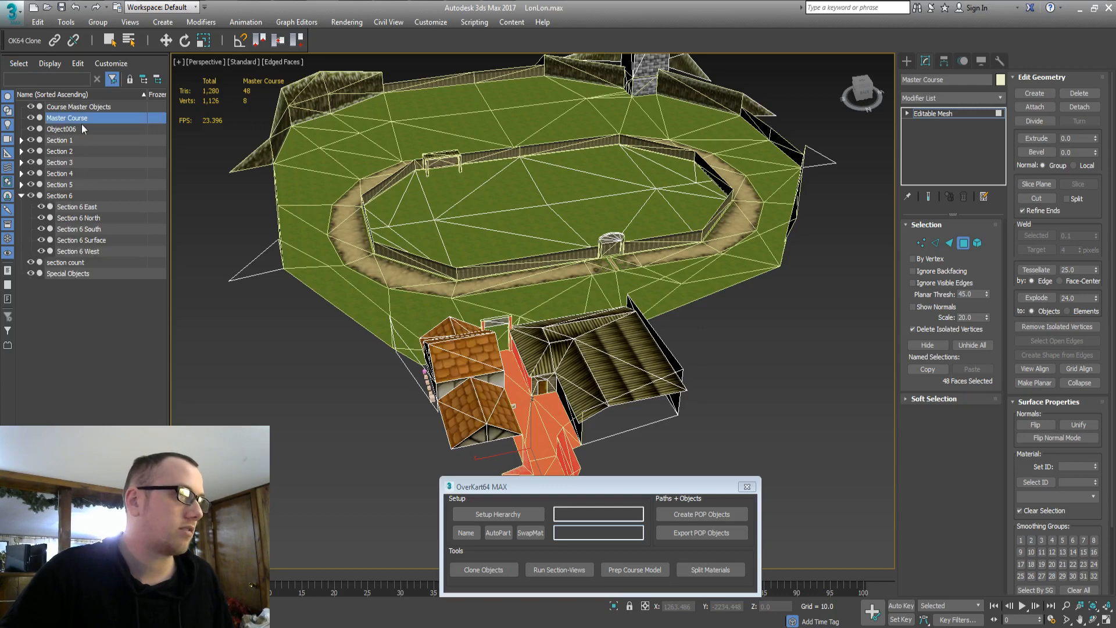
pyautogui.moveTo(75, 238); pyautogui.dragTo(75, 239)
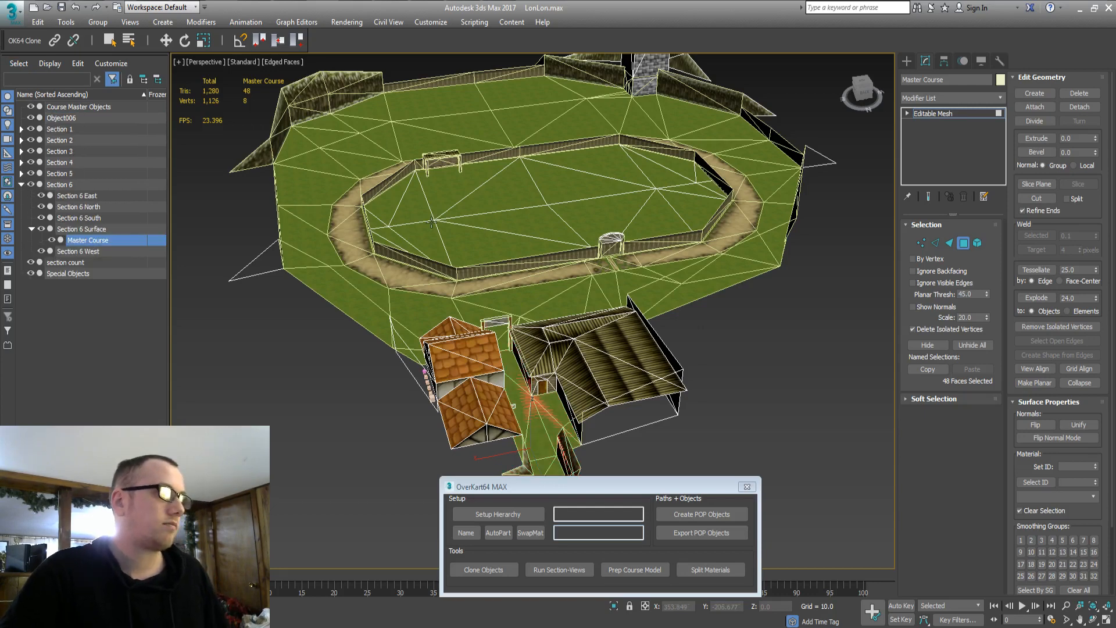
pyautogui.click(907, 62)
pyautogui.click(701, 312)
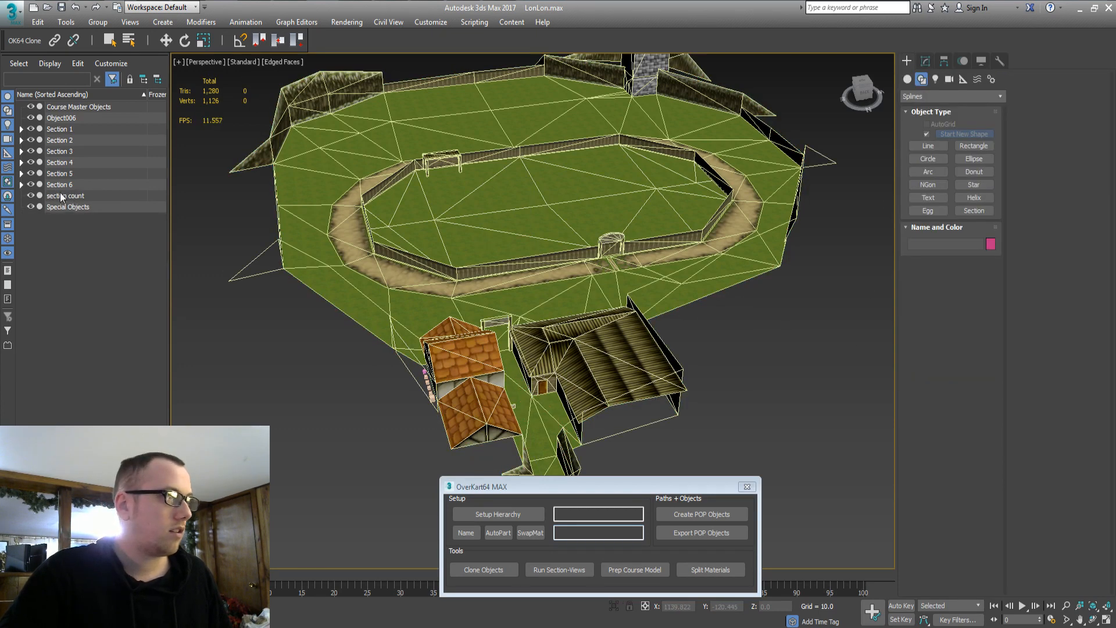
# Undo the placement of Master Course under Section 6 Surface and place Object006 there instead
pyautogui.hotkey('ctrl', 'z')
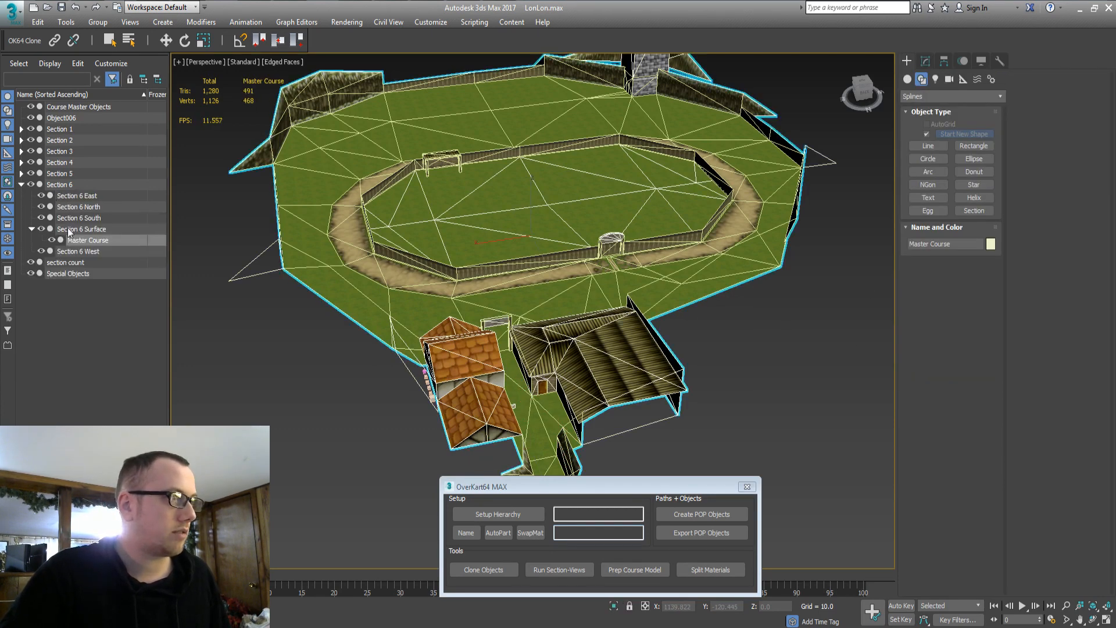
pyautogui.hotkey('ctrl', 'z')
pyautogui.click(59, 126)
pyautogui.click(21, 196)
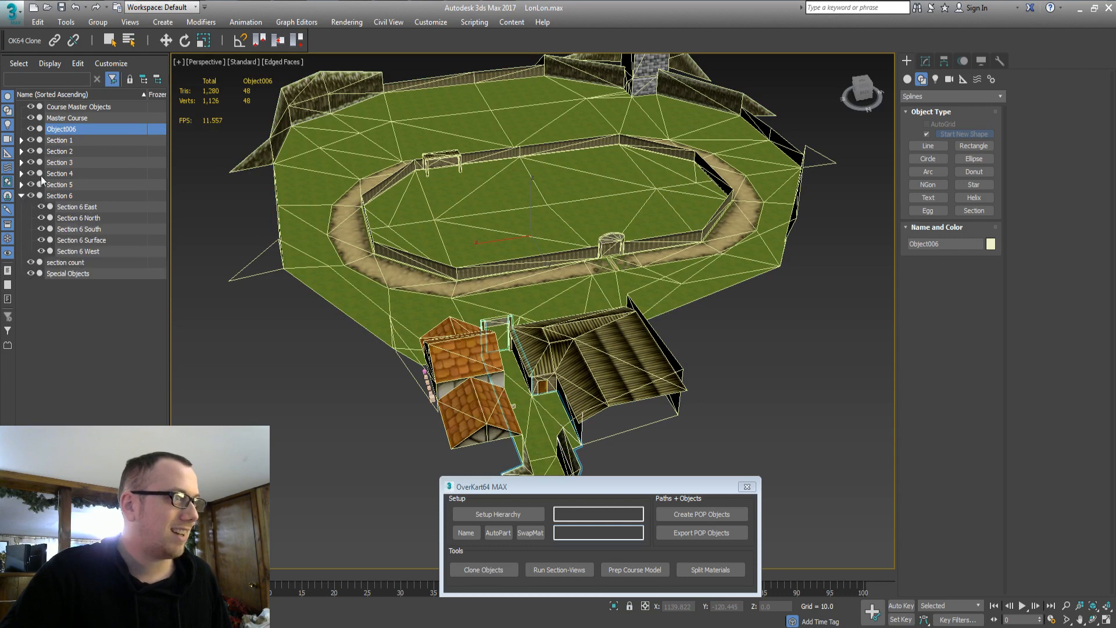
pyautogui.moveTo(63, 250); pyautogui.dragTo(74, 238)
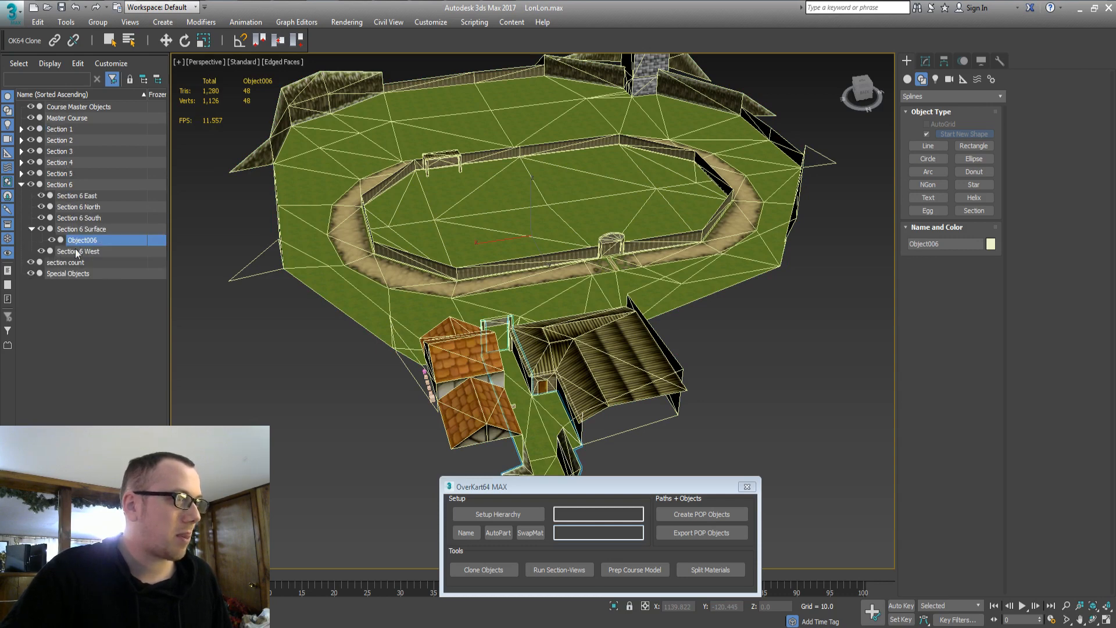
pyautogui.moveTo(755, 360); pyautogui.dragTo(753, 358, button='middle')
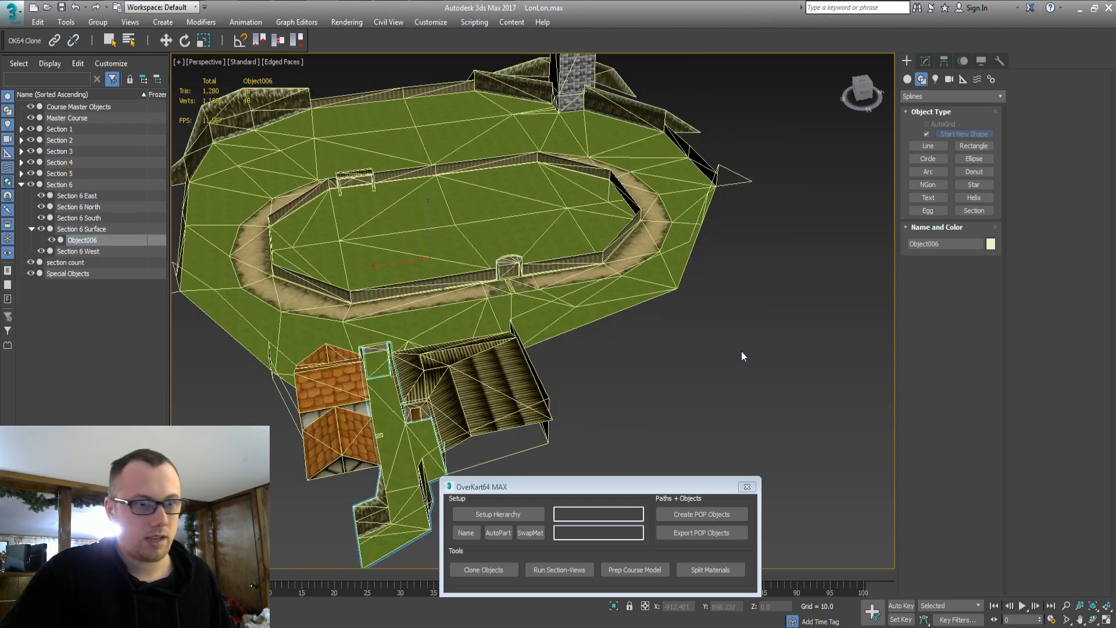
# Split Object001 under Section 1 Surface into separate pieces by material with Split Materials
pyautogui.moveTo(667, 487); pyautogui.dragTo(832, 380)
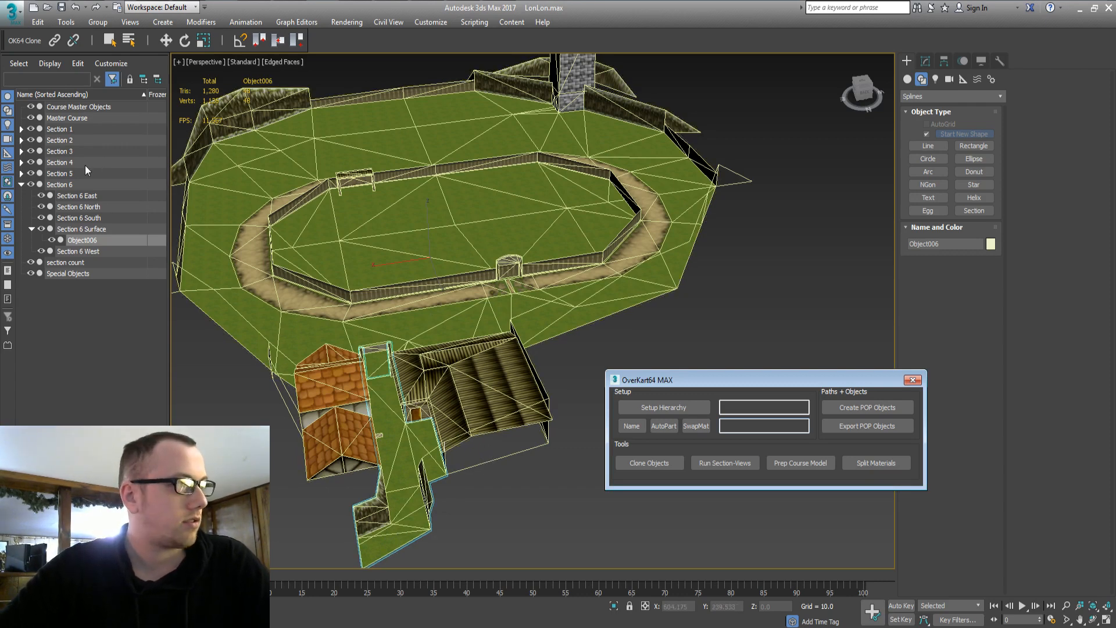
pyautogui.click(18, 130)
pyautogui.click(21, 128)
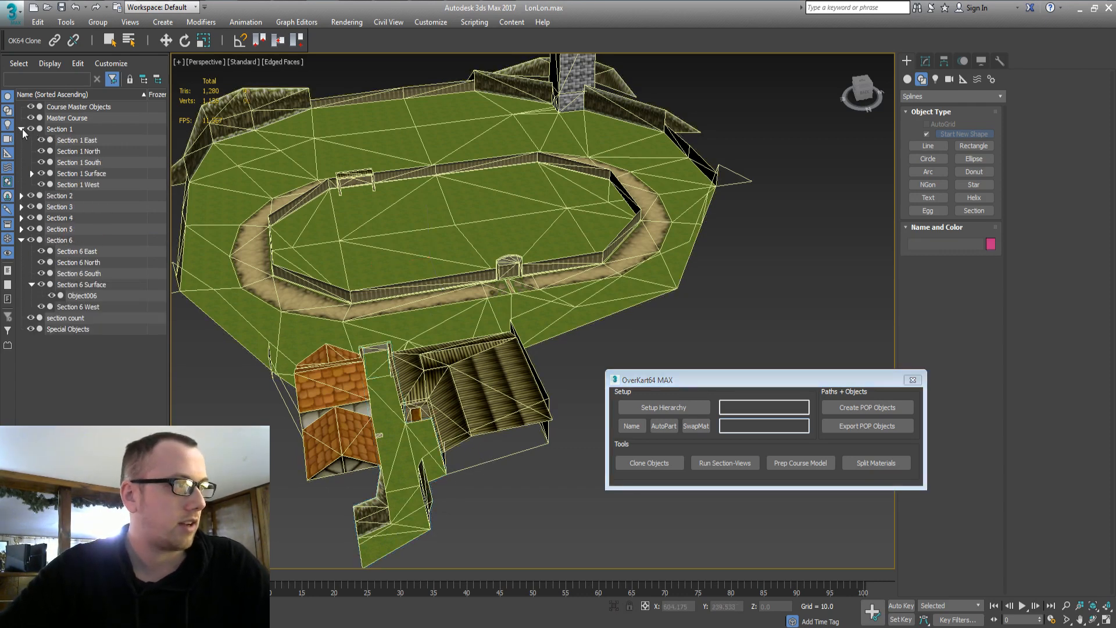
pyautogui.click(69, 186)
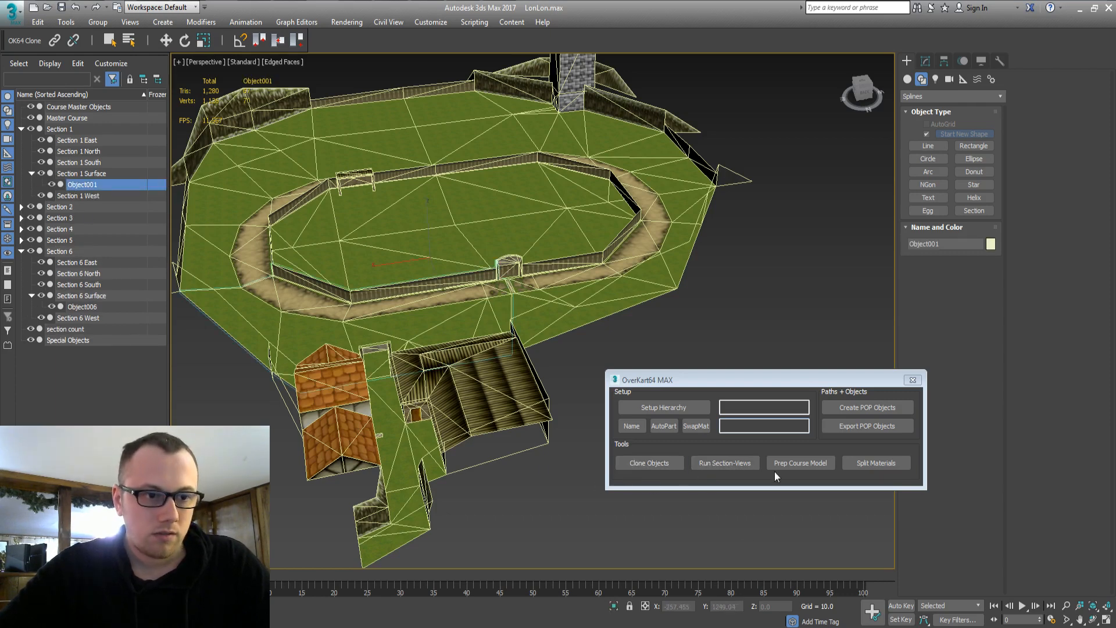
pyautogui.click(863, 461)
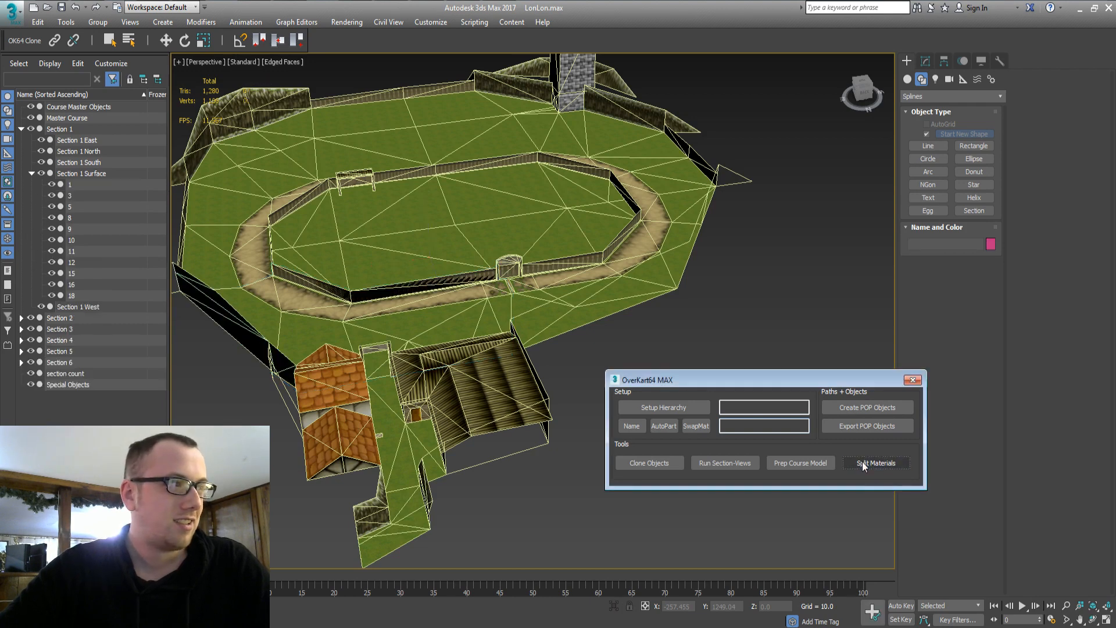
# Examine the material pieces 3 and 5 under Section 1 Surface and collapse Section 1 in the hierarchy
pyautogui.click(82, 182)
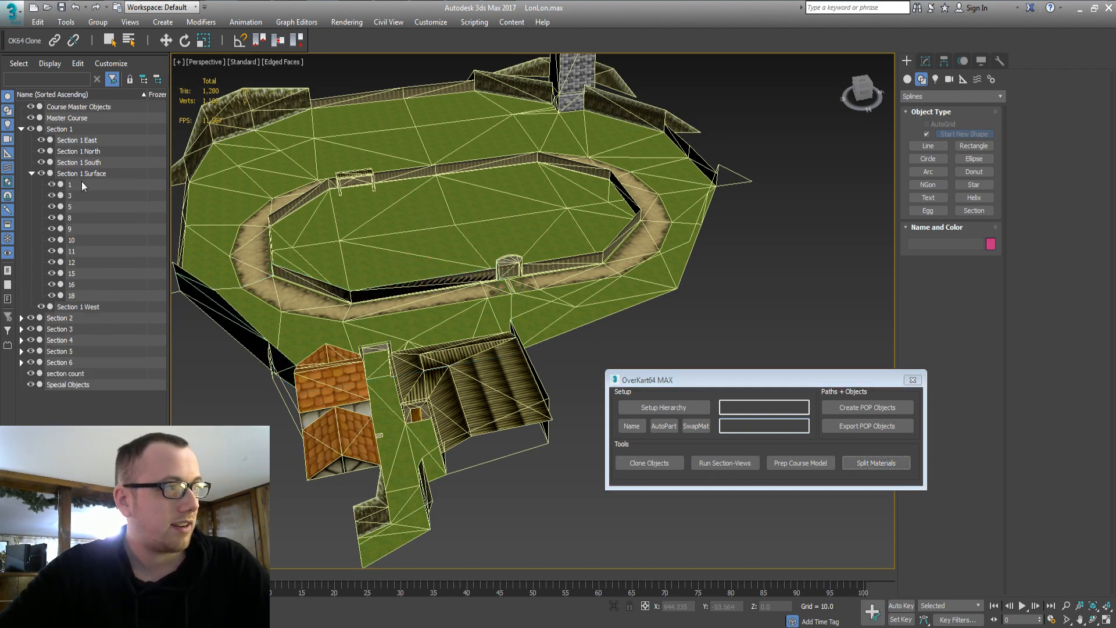
pyautogui.click(72, 196)
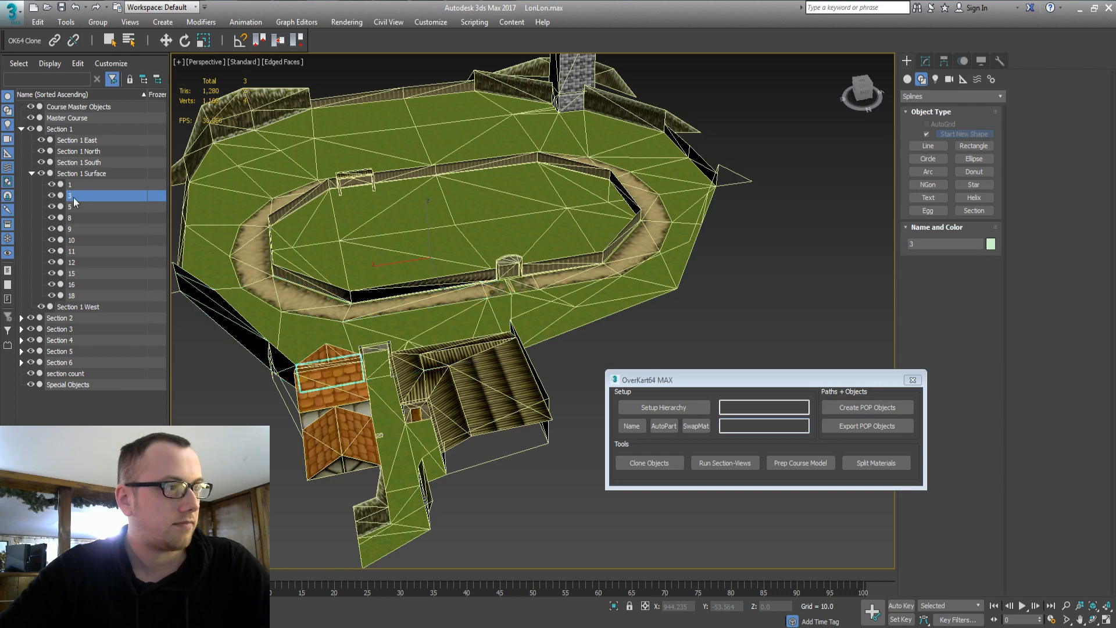
pyautogui.click(79, 211)
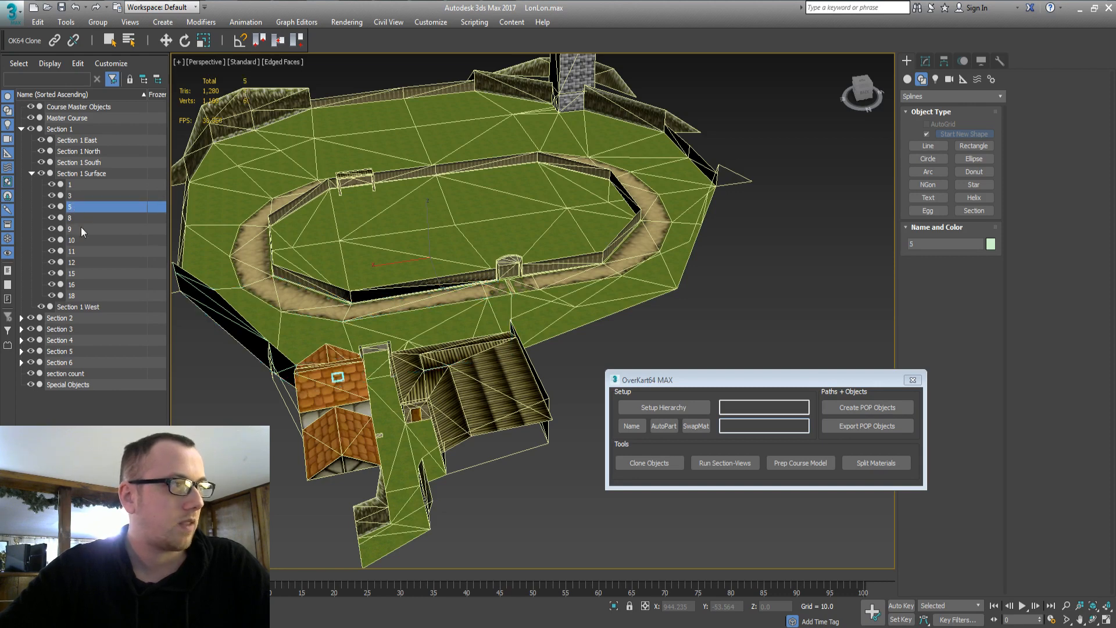
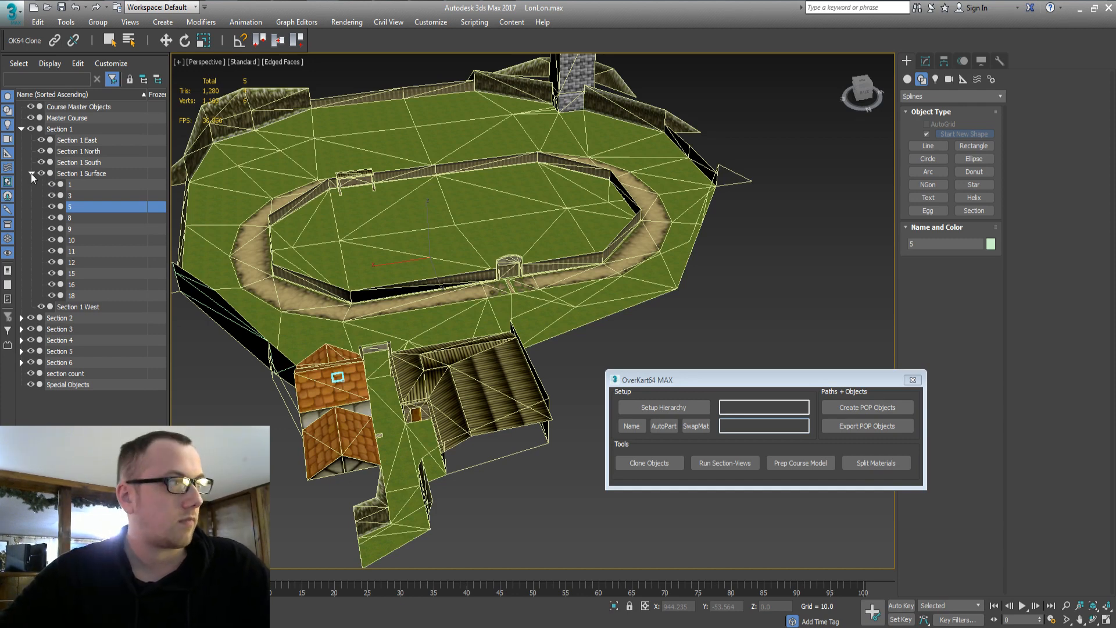
pyautogui.click(32, 173)
pyautogui.click(21, 128)
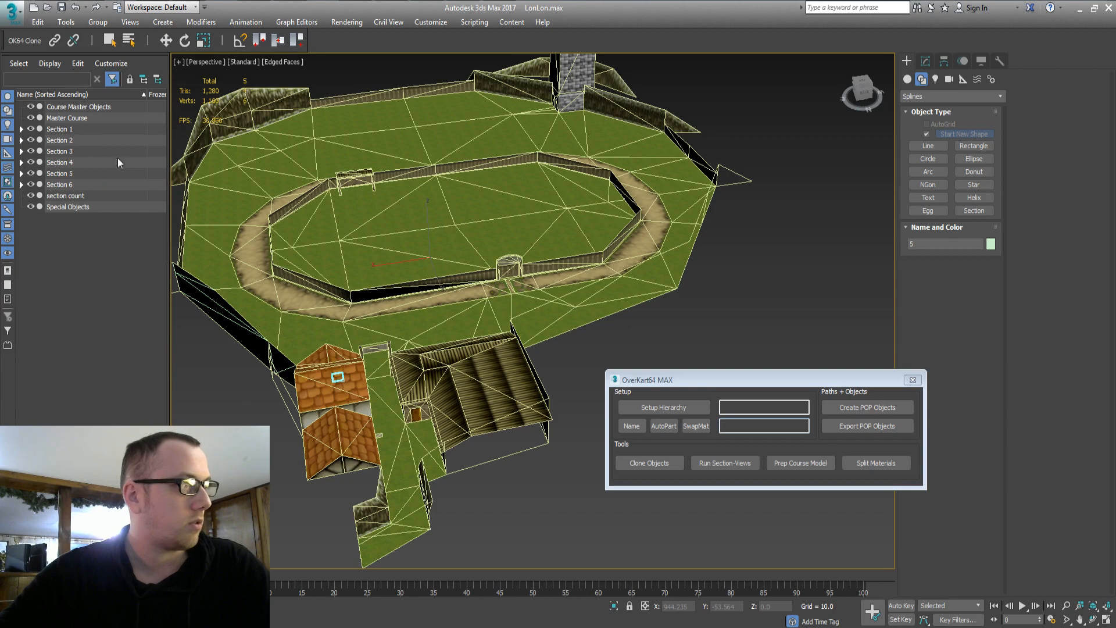
# Select all the course geometry at once from a zoomed-out side view
pyautogui.moveTo(480, 260); pyautogui.dragTo(477, 309, button='middle')
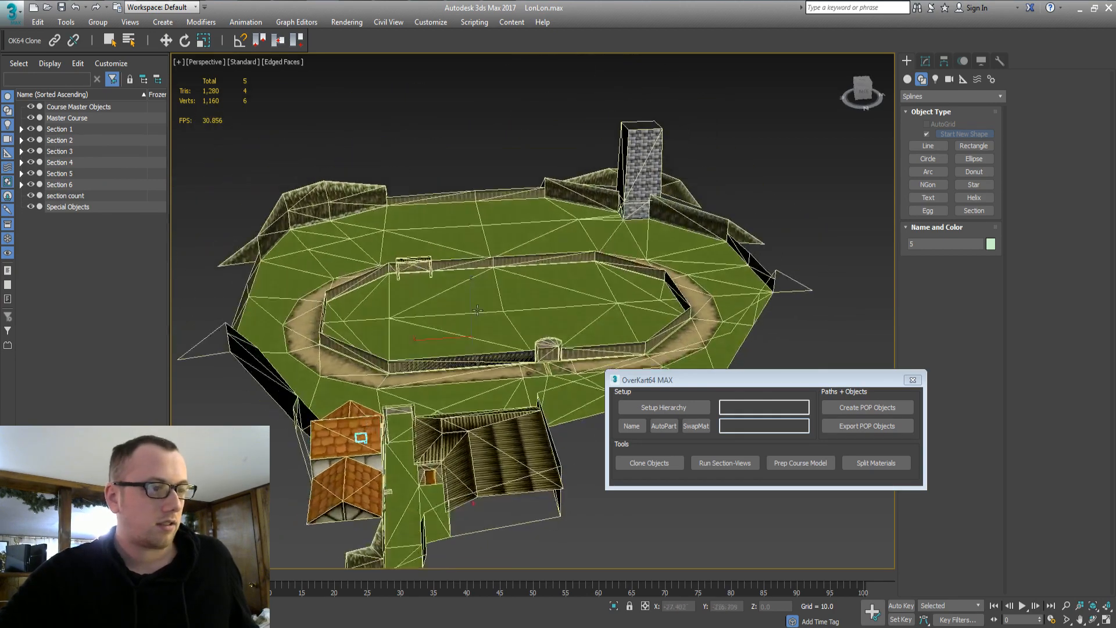
pyautogui.scroll(-4, 468, 241)
pyautogui.keyDown('alt'); pyautogui.moveTo(372, 442); pyautogui.dragTo(354, 387, button='middle'); pyautogui.keyUp('alt')
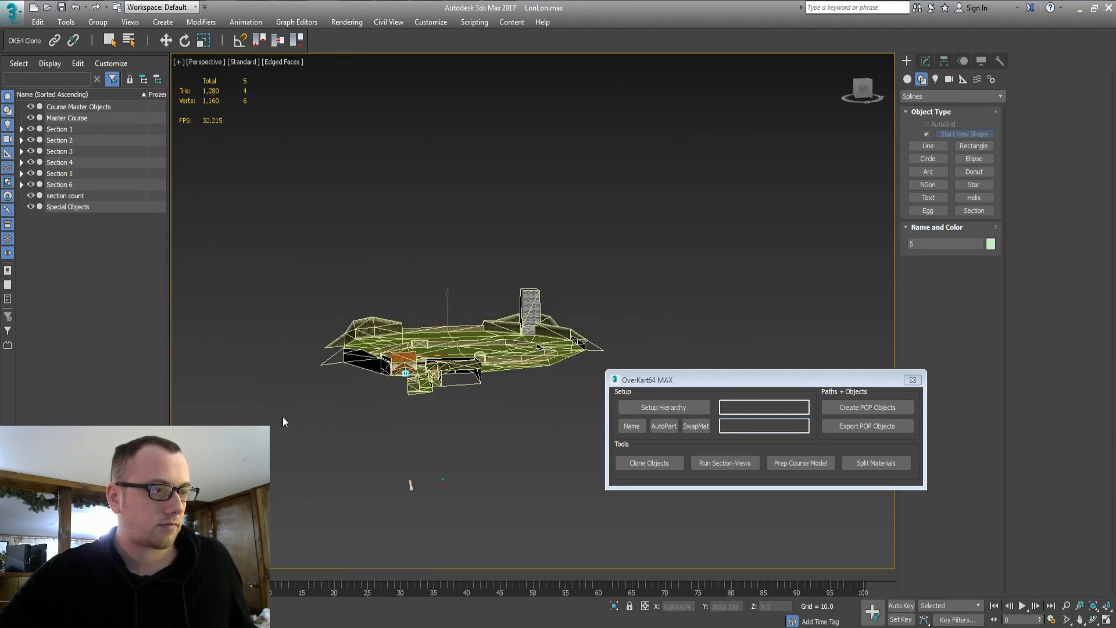
pyautogui.moveTo(282, 484); pyautogui.dragTo(705, 214)
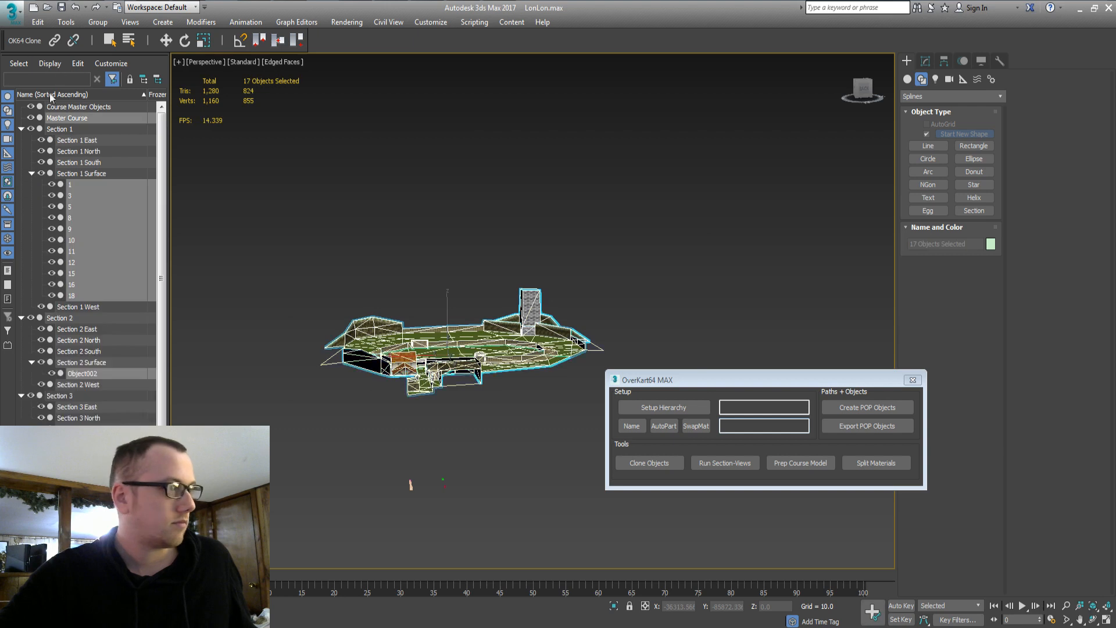
# Remove the eleven material pieces under Section 1 Surface and Master Course from the selection
pyautogui.keyDown('ctrl'); pyautogui.click(74, 184); pyautogui.keyUp('ctrl')
pyautogui.keyDown('ctrl'); pyautogui.click(70, 196); pyautogui.keyUp('ctrl')
pyautogui.keyDown('ctrl'); pyautogui.click(71, 206); pyautogui.keyUp('ctrl')
pyautogui.keyDown('ctrl'); pyautogui.click(73, 217); pyautogui.keyUp('ctrl')
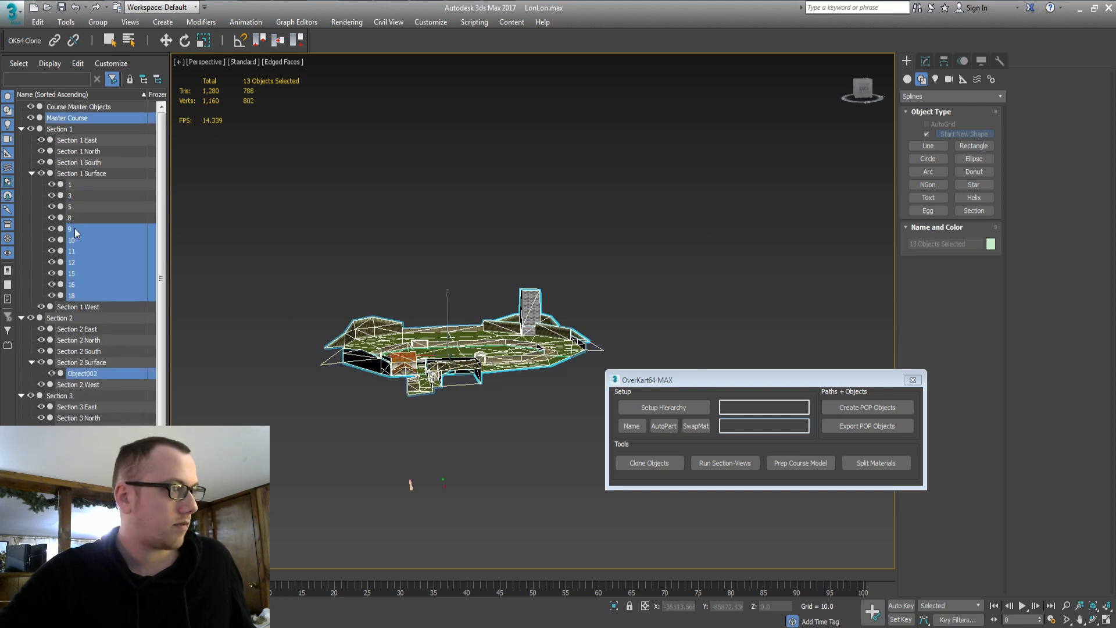
pyautogui.keyDown('ctrl'); pyautogui.click(75, 228); pyautogui.keyUp('ctrl')
pyautogui.keyDown('ctrl'); pyautogui.click(74, 239); pyautogui.keyUp('ctrl')
pyautogui.keyDown('ctrl'); pyautogui.click(76, 251); pyautogui.keyUp('ctrl')
pyautogui.keyDown('ctrl'); pyautogui.click(77, 262); pyautogui.keyUp('ctrl')
pyautogui.keyDown('ctrl'); pyautogui.click(75, 273); pyautogui.keyUp('ctrl')
pyautogui.keyDown('ctrl'); pyautogui.click(76, 284); pyautogui.keyUp('ctrl')
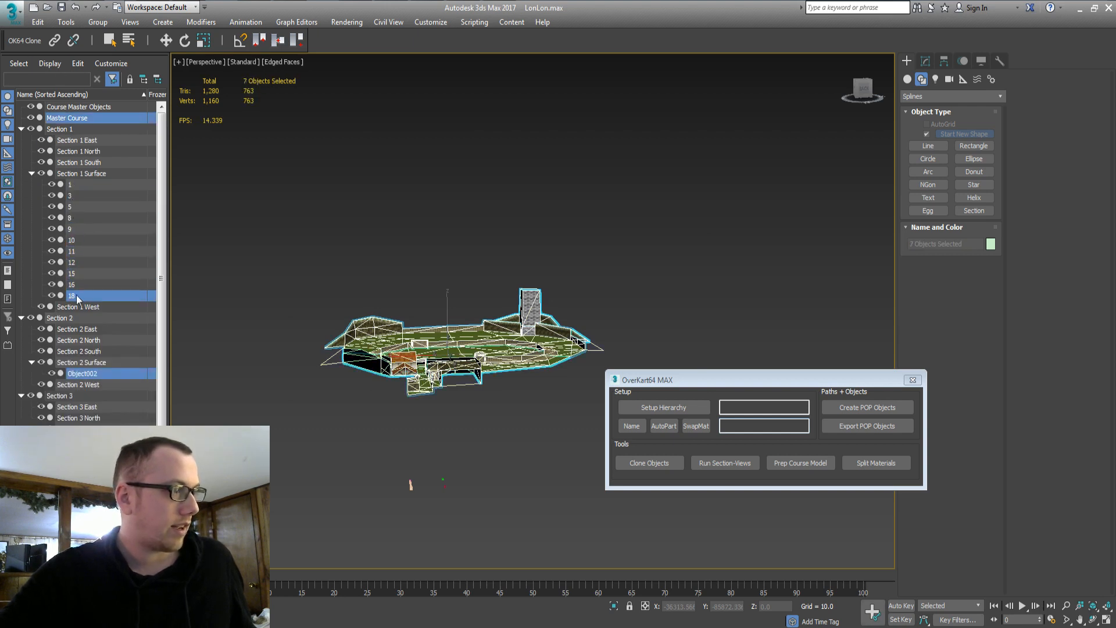
pyautogui.keyDown('ctrl'); pyautogui.click(78, 296); pyautogui.keyUp('ctrl')
pyautogui.keyDown('ctrl'); pyautogui.click(93, 120); pyautogui.keyUp('ctrl')
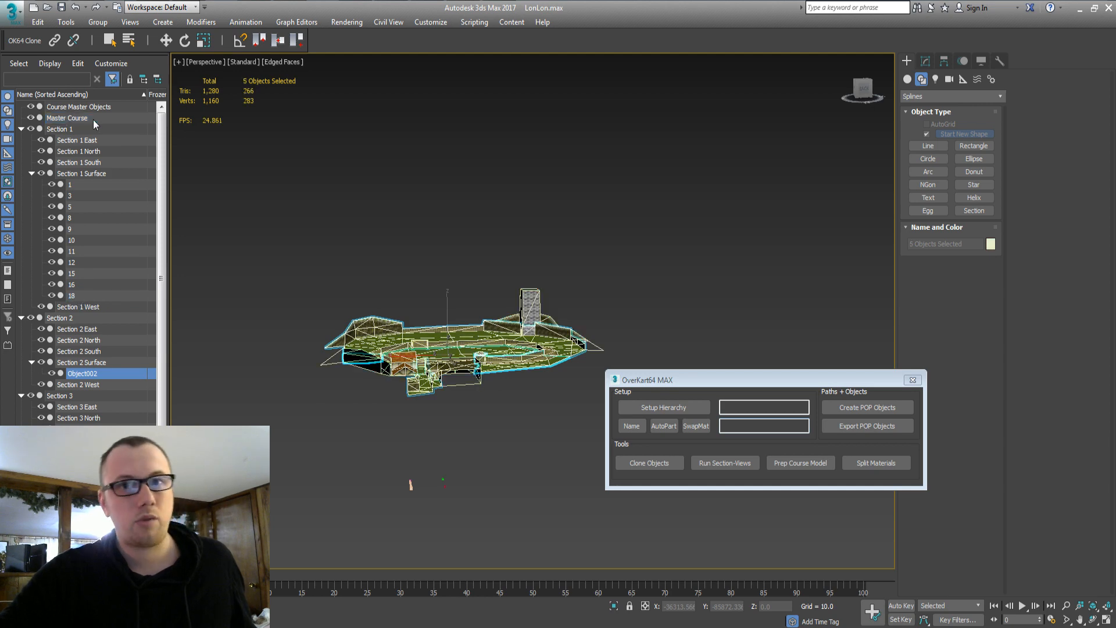
# Check the selected section objects in the hierarchy and split them by material with Split Materials
pyautogui.scroll(-4, 103, 258)
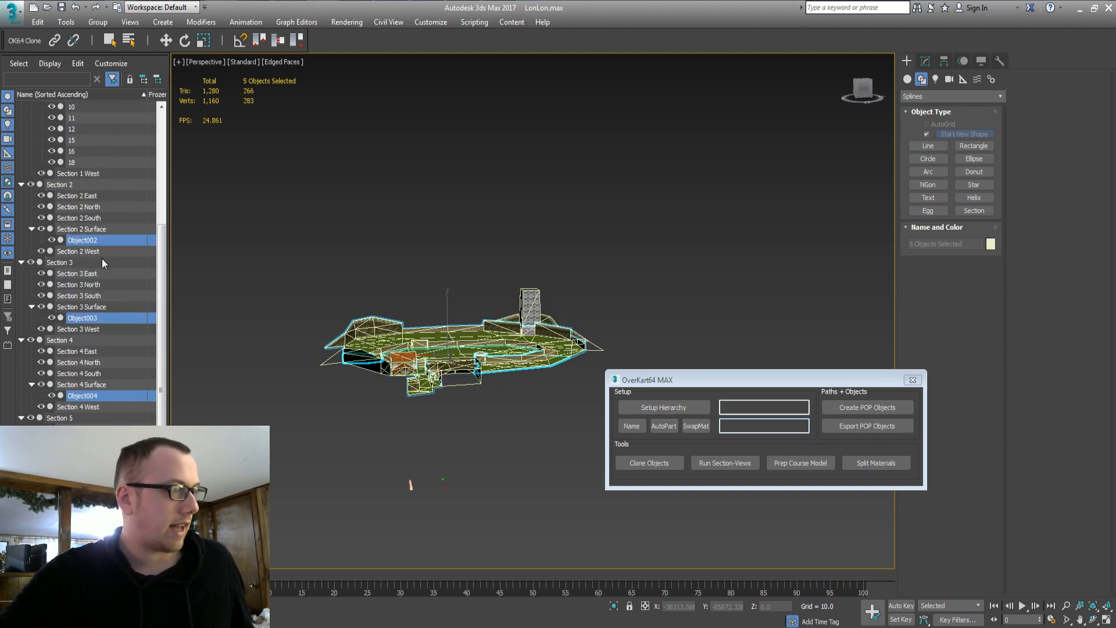
pyautogui.scroll(-1, 102, 262)
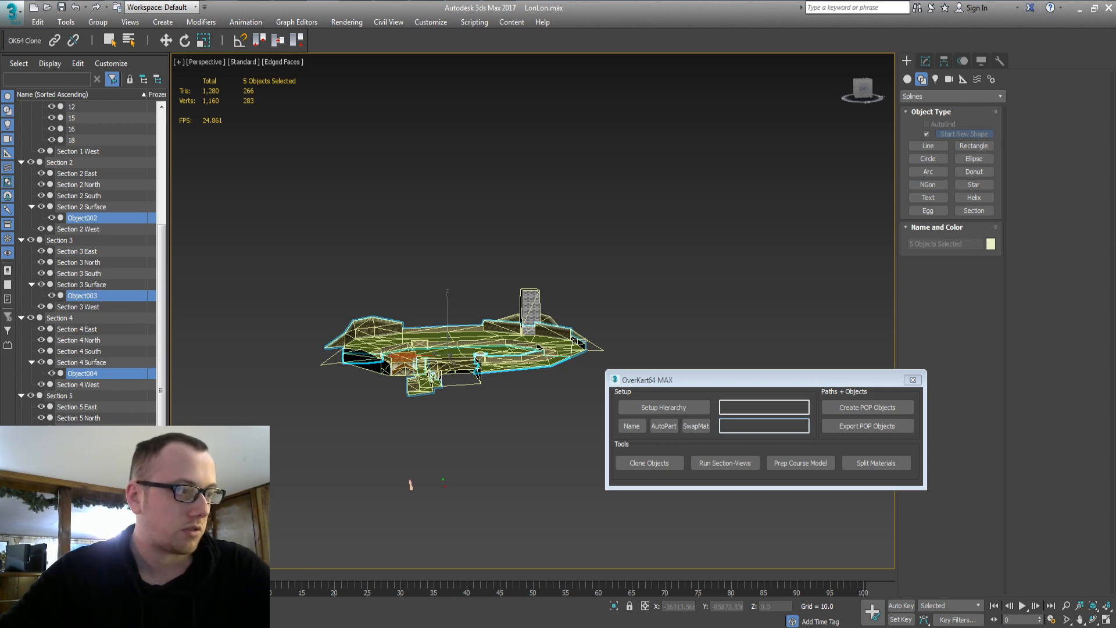
pyautogui.click(885, 466)
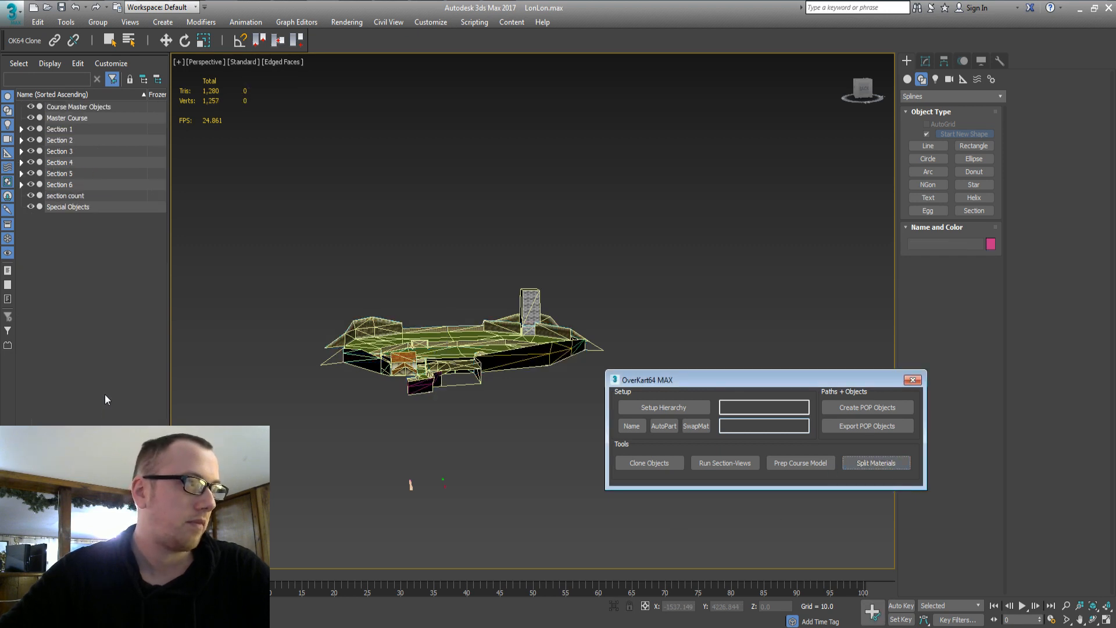
# Examine the material pieces 1, 8 and 10 under Section 2 Surface on the model and collapse Section 2
pyautogui.click(22, 140)
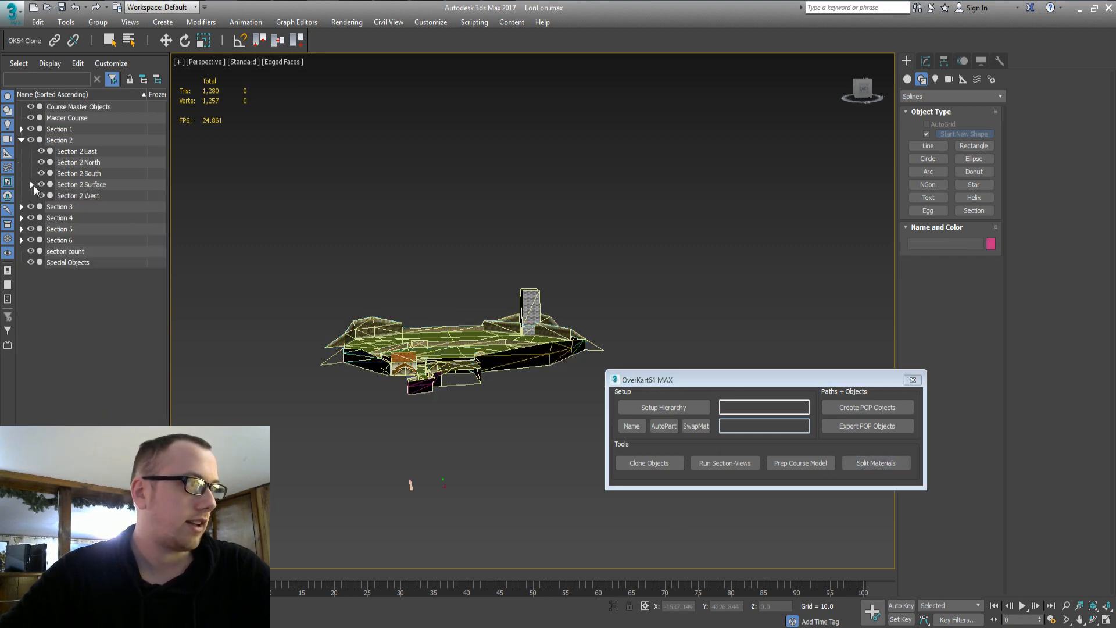
pyautogui.click(32, 184)
pyautogui.click(85, 196)
pyautogui.click(87, 208)
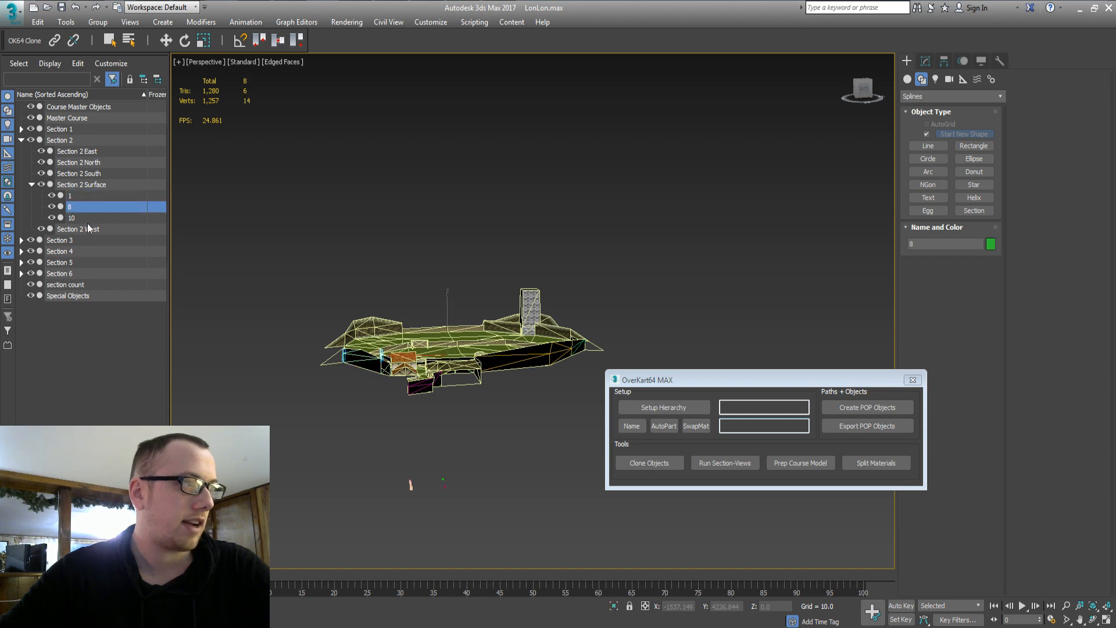
pyautogui.click(88, 223)
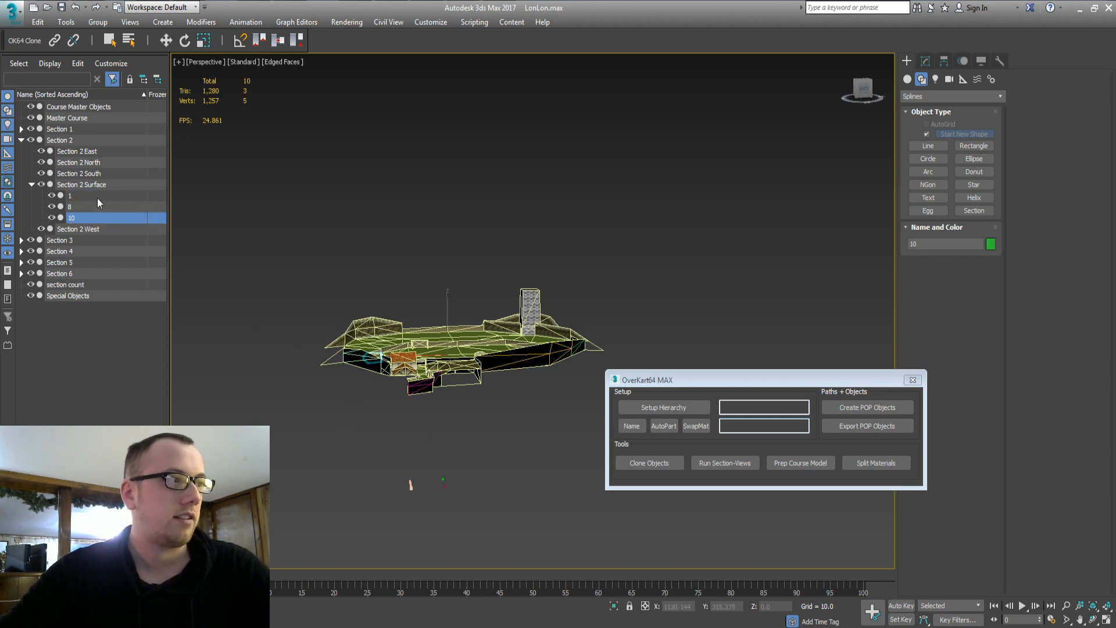
pyautogui.keyDown('alt'); pyautogui.moveTo(411, 448); pyautogui.dragTo(479, 438, button='middle'); pyautogui.keyUp('alt')
pyautogui.scroll(4, 465, 337)
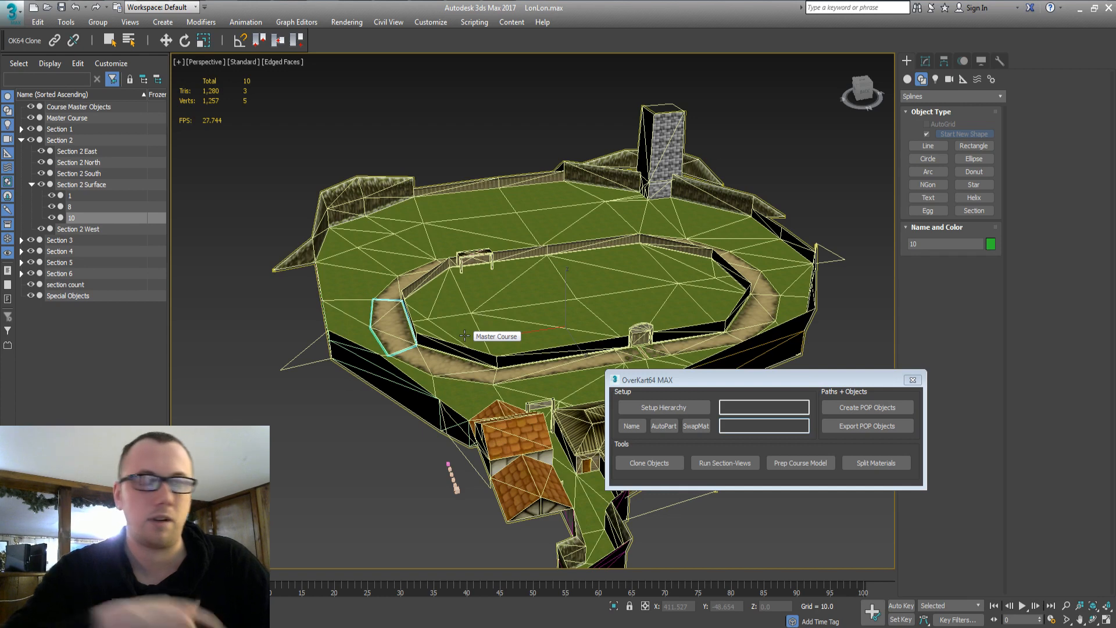
pyautogui.click(33, 185)
pyautogui.click(21, 140)
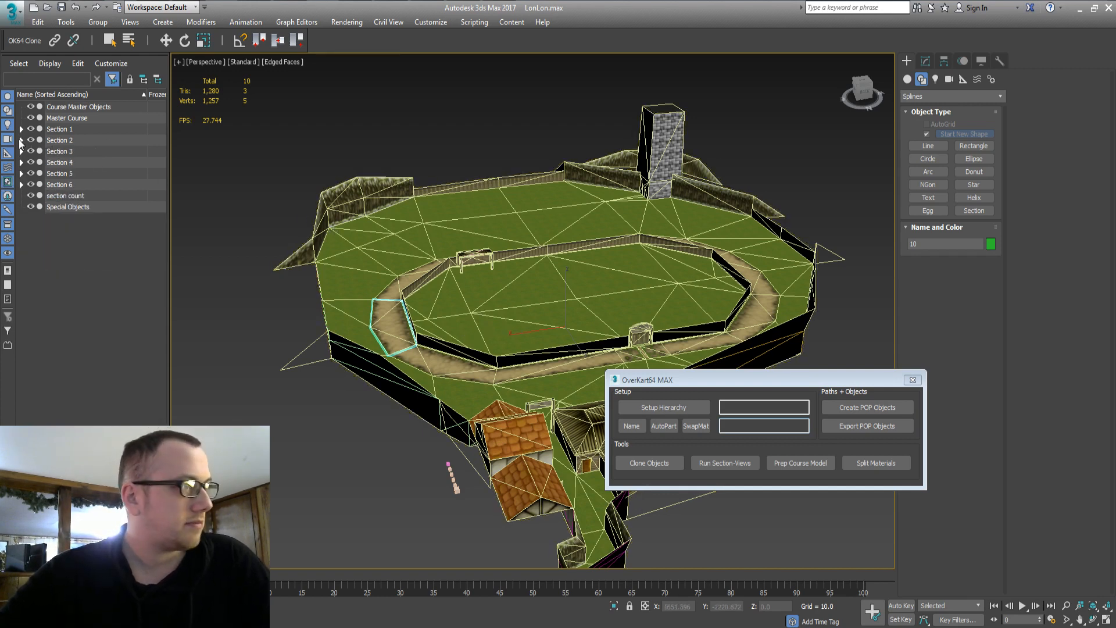
# Compare Master Course in a closer view with the material pieces under Section 4 Surface, selecting piece 10
pyautogui.press('z')
pyautogui.scroll(-3, 468, 345)
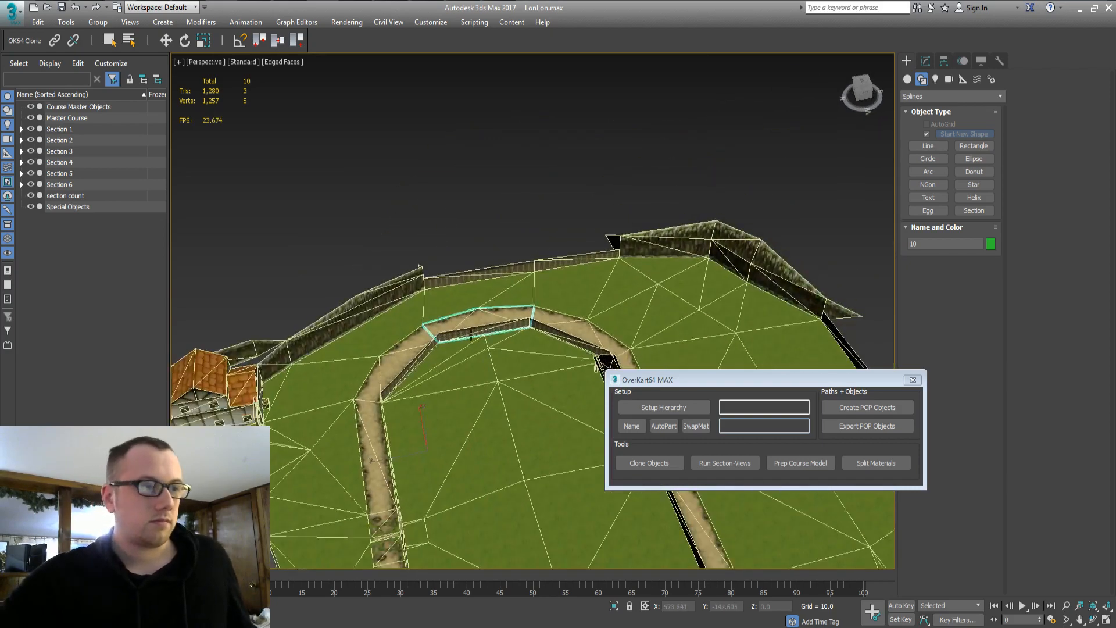
pyautogui.click(458, 295)
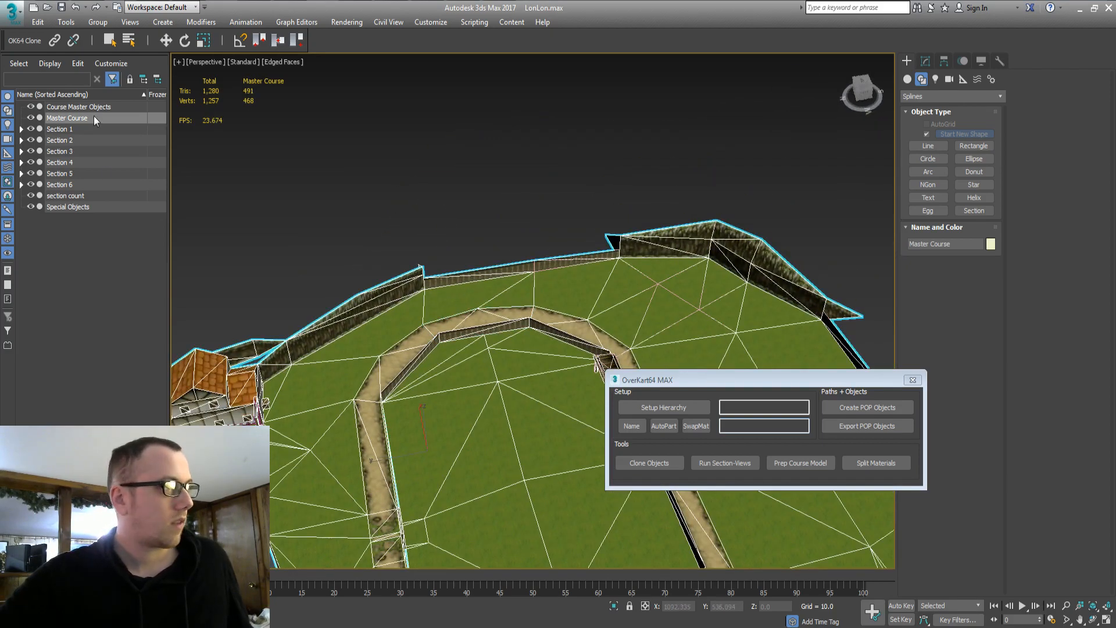
pyautogui.click(21, 163)
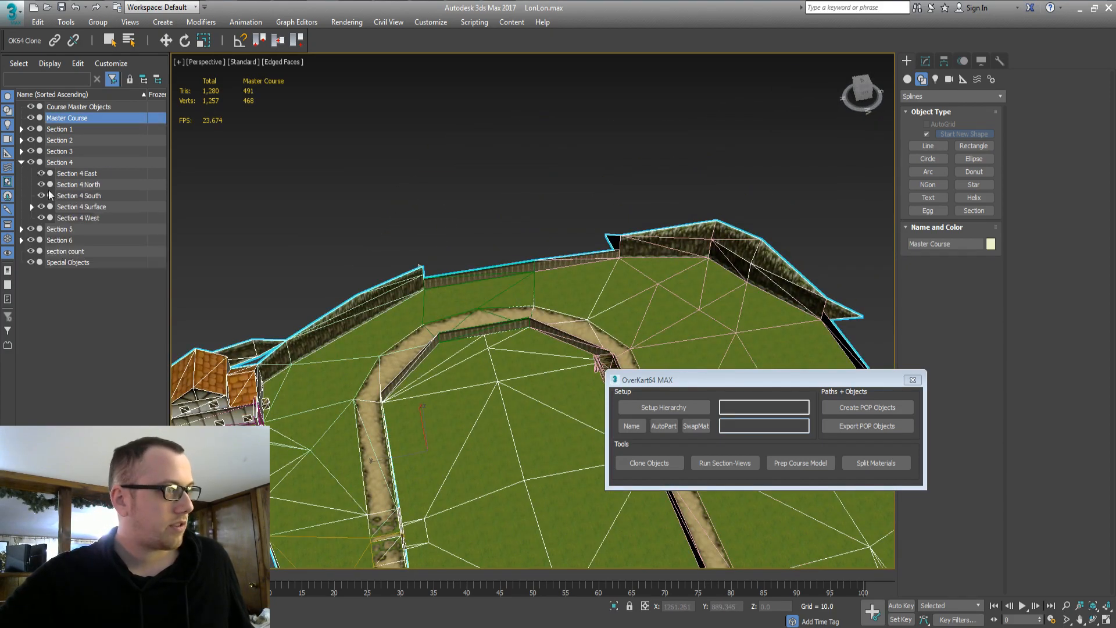
pyautogui.click(32, 207)
pyautogui.click(88, 242)
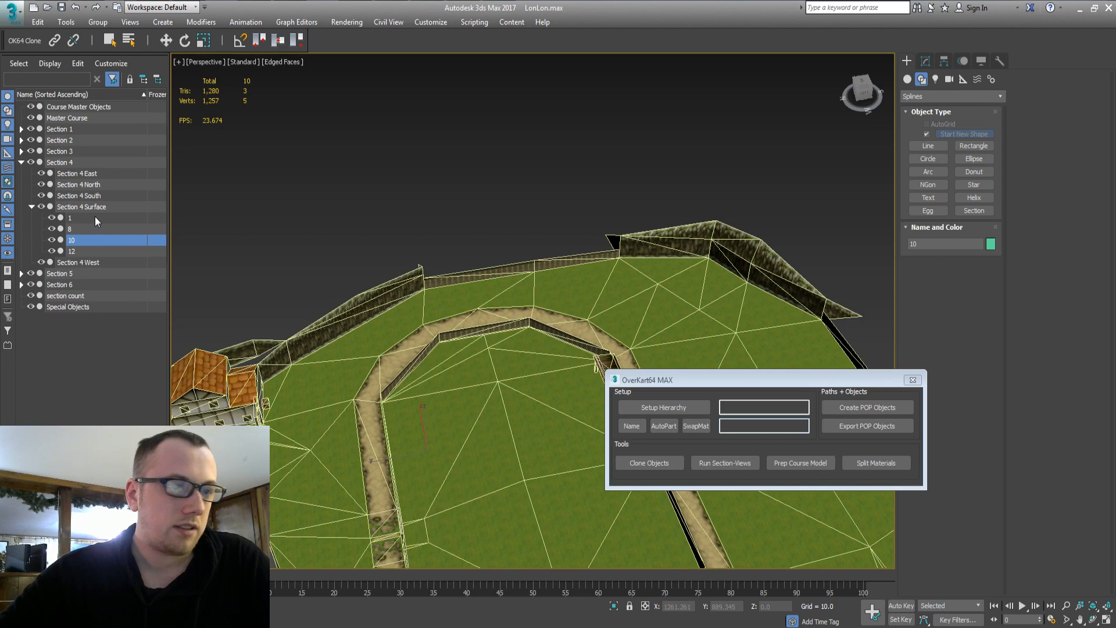
# Copy Master Course with the Clone Objects tool and expand the hierarchy group that holds the copy
pyautogui.click(87, 117)
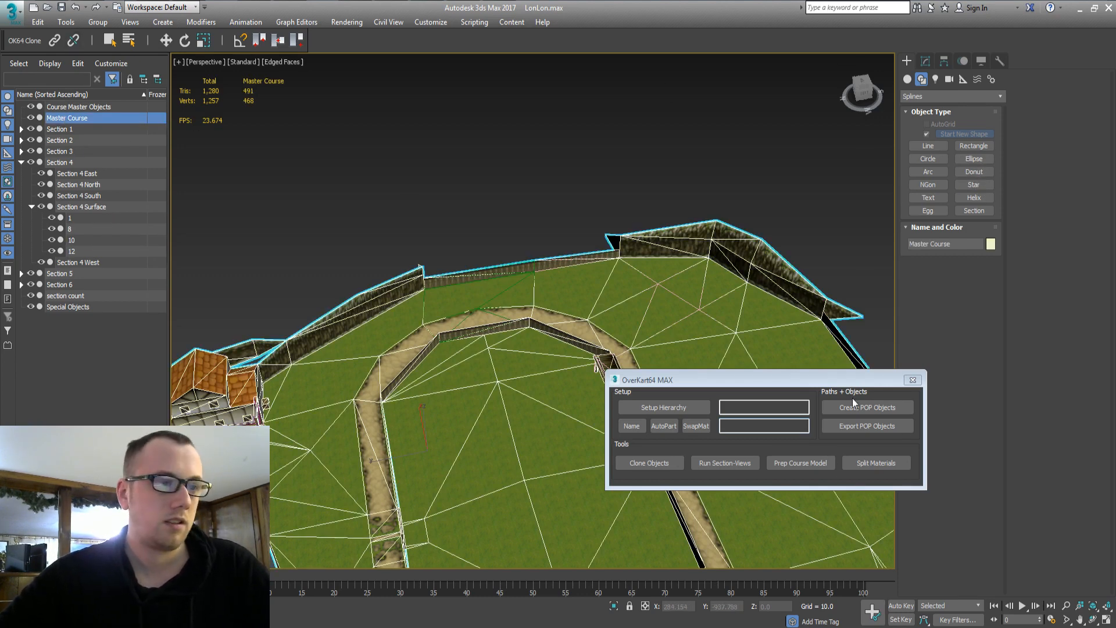
pyautogui.click(676, 433)
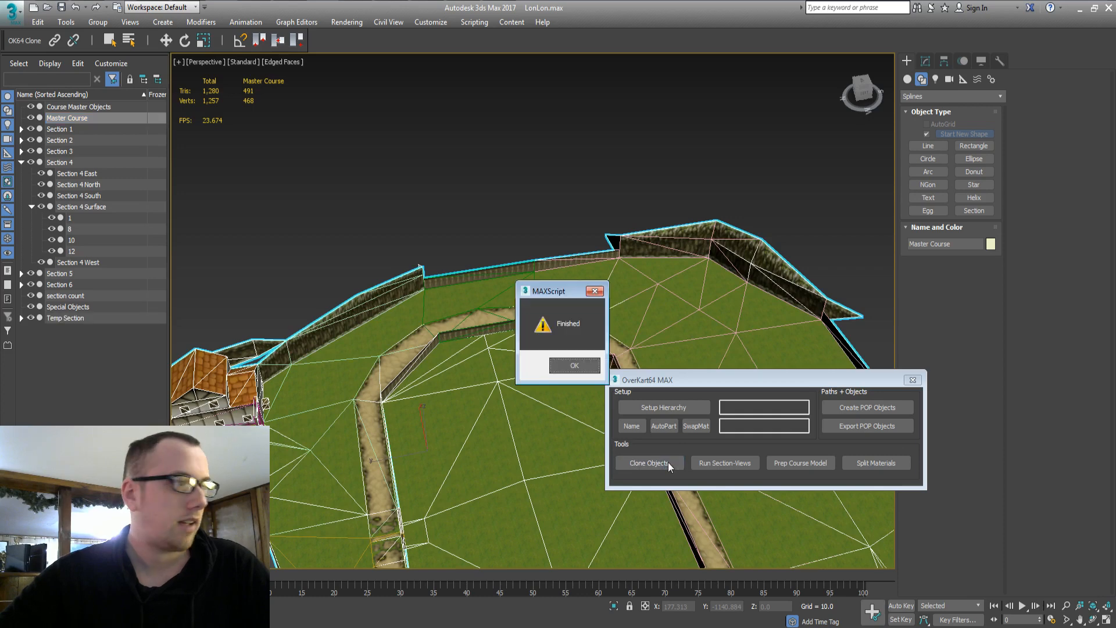
pyautogui.click(582, 365)
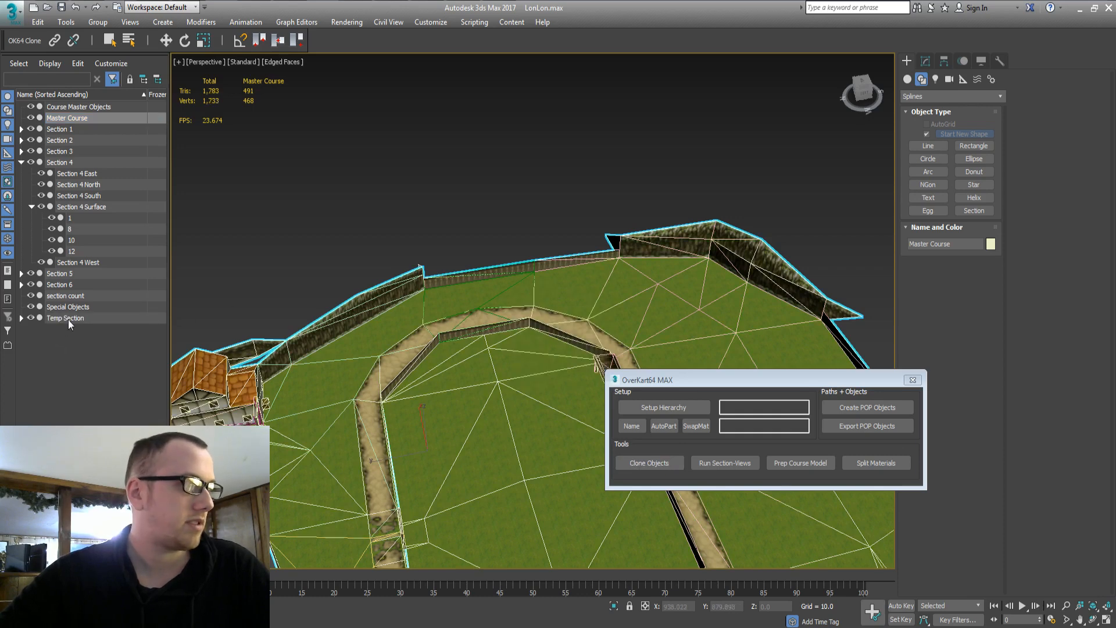
pyautogui.click(68, 319)
pyautogui.click(20, 320)
pyautogui.click(21, 318)
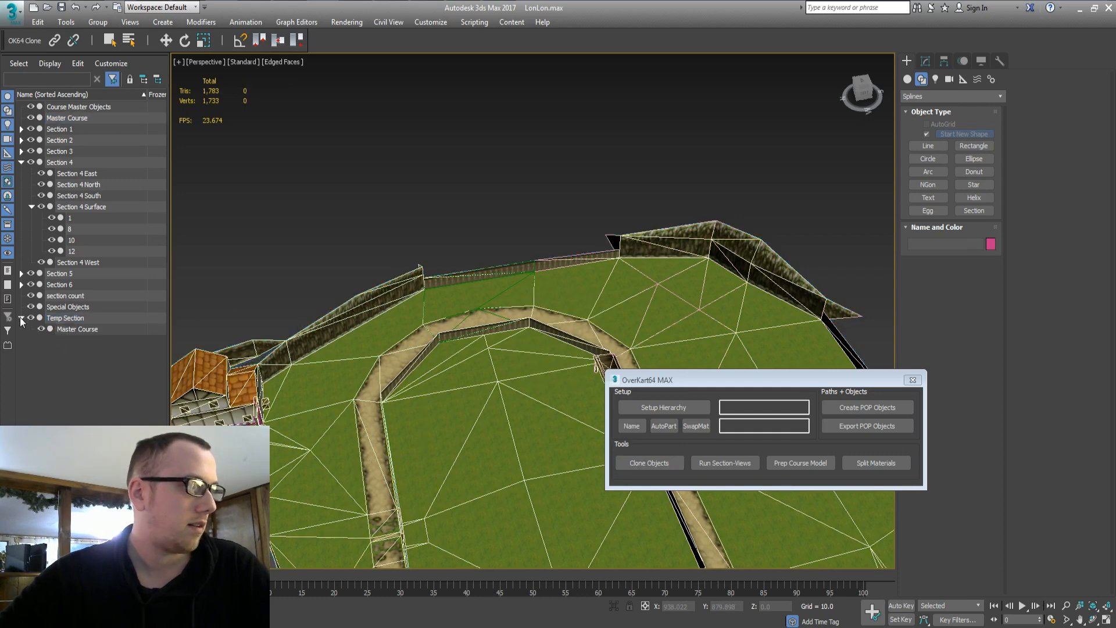
# Move the copied Master Course from Temp Section into Course Master Objects and split it by material with Split Materials
pyautogui.click(77, 330)
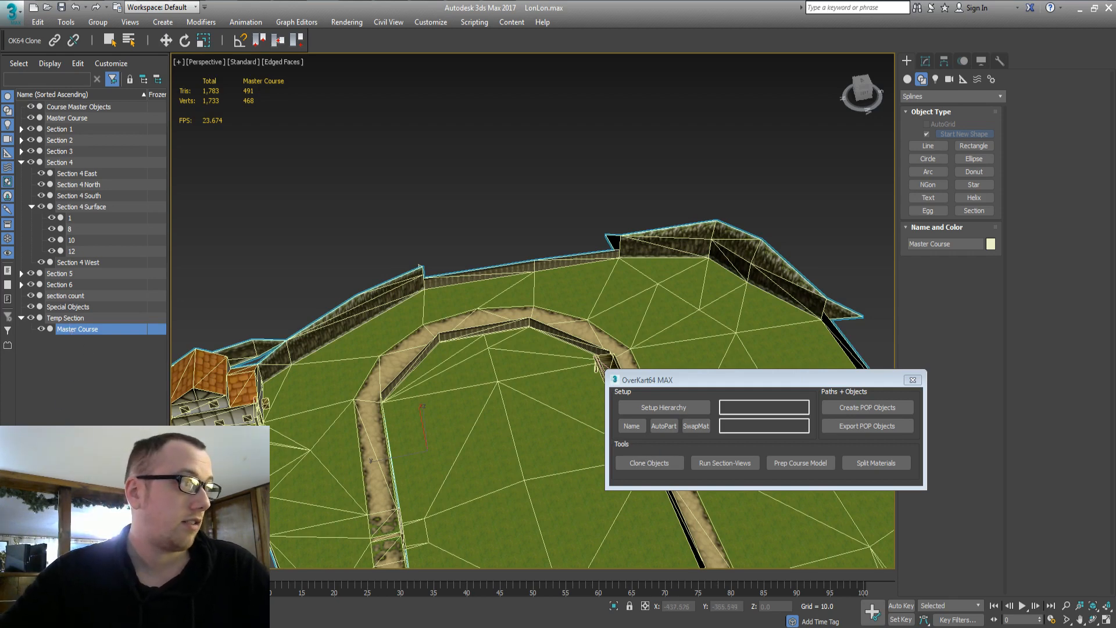
pyautogui.moveTo(96, 91); pyautogui.dragTo(97, 105)
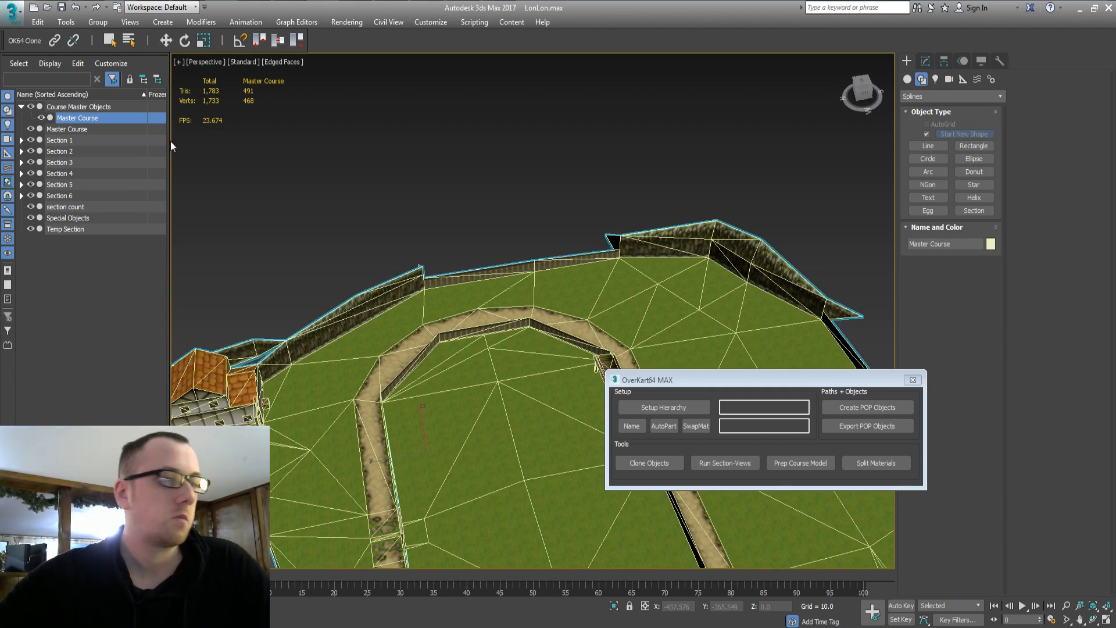
pyautogui.moveTo(697, 385); pyautogui.dragTo(676, 351)
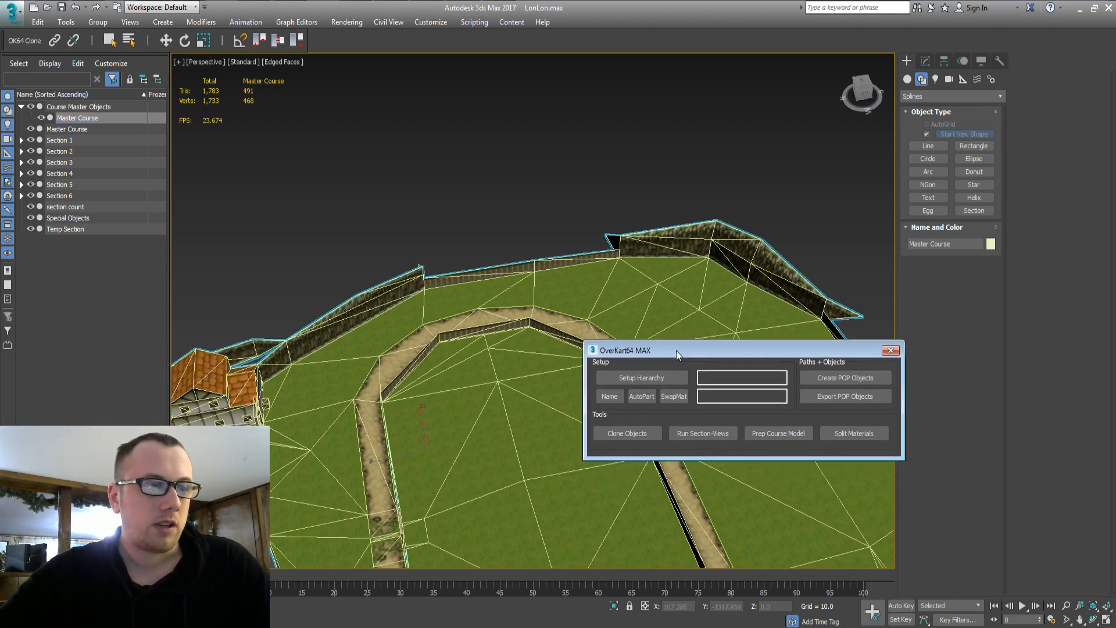
pyautogui.click(851, 437)
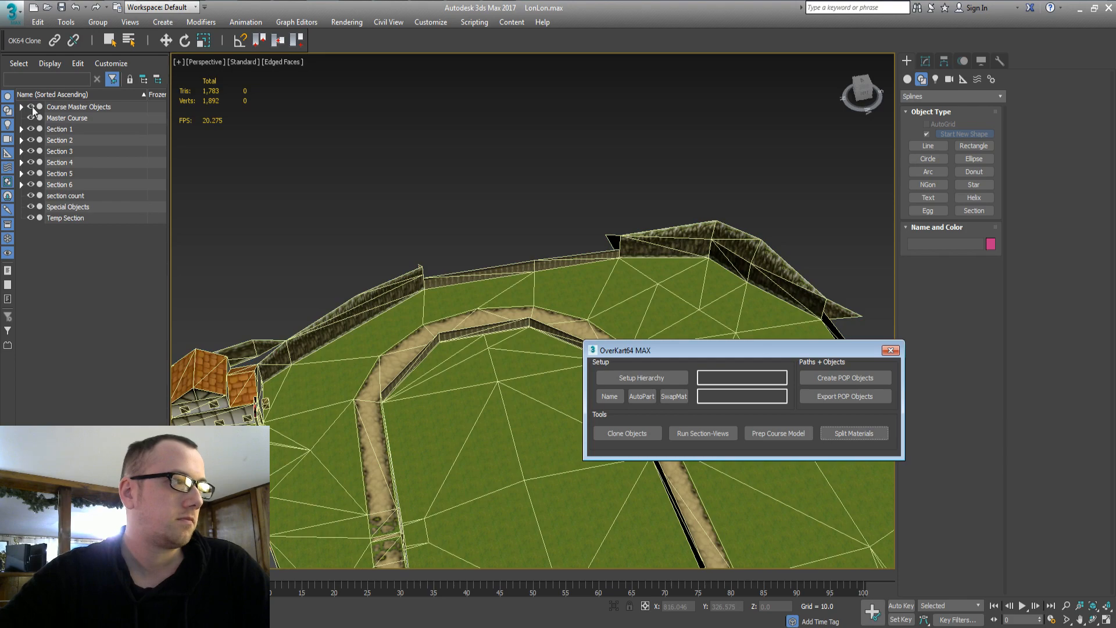
# Enable Backface Cull in the object properties of all objects in the scene, then clear the selection
pyautogui.moveTo(364, 396); pyautogui.dragTo(489, 294, button='middle')
pyautogui.scroll(-2, 497, 352)
pyautogui.moveTo(497, 352); pyautogui.dragTo(417, 305, button='middle')
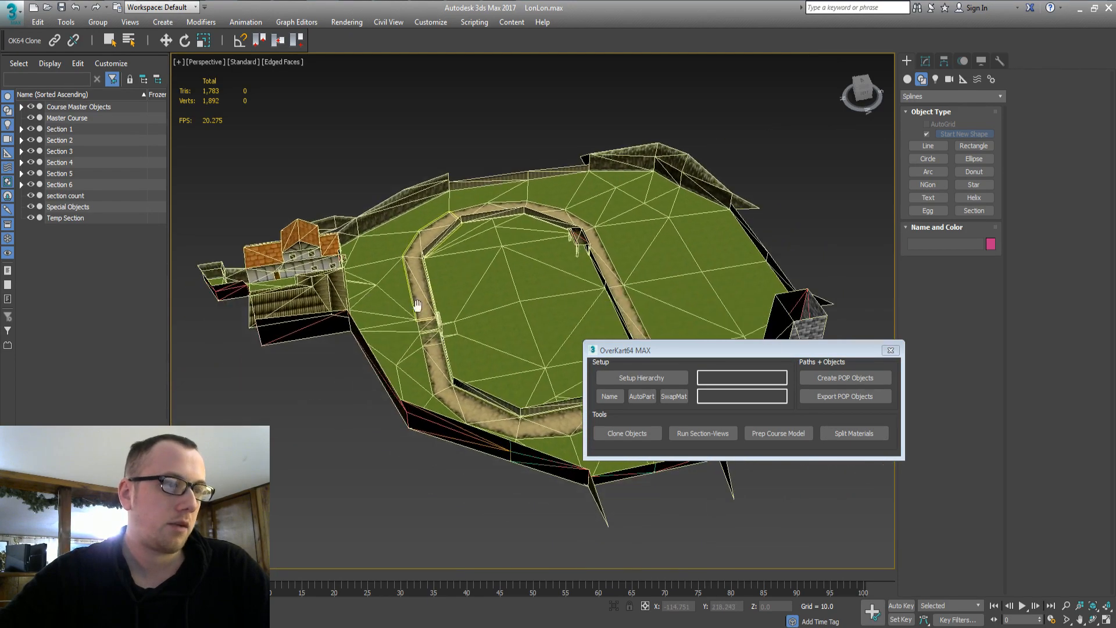
pyautogui.scroll(-2, 429, 328)
pyautogui.keyDown('alt'); pyautogui.moveTo(433, 346); pyautogui.dragTo(475, 312, button='middle'); pyautogui.keyUp('alt')
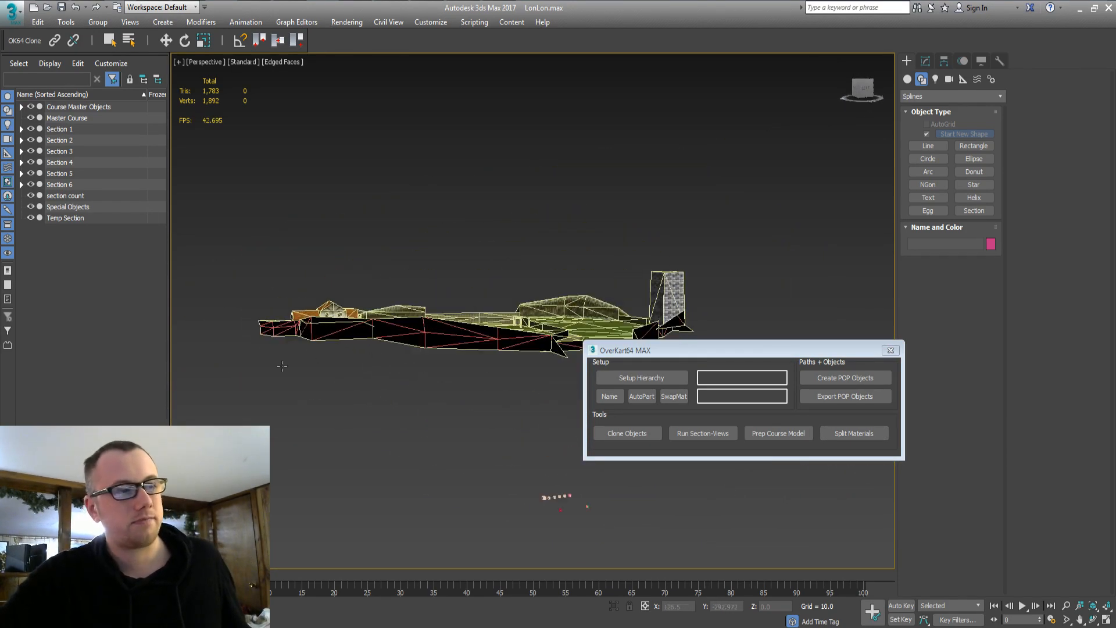
pyautogui.hotkey('ctrl', 'a')
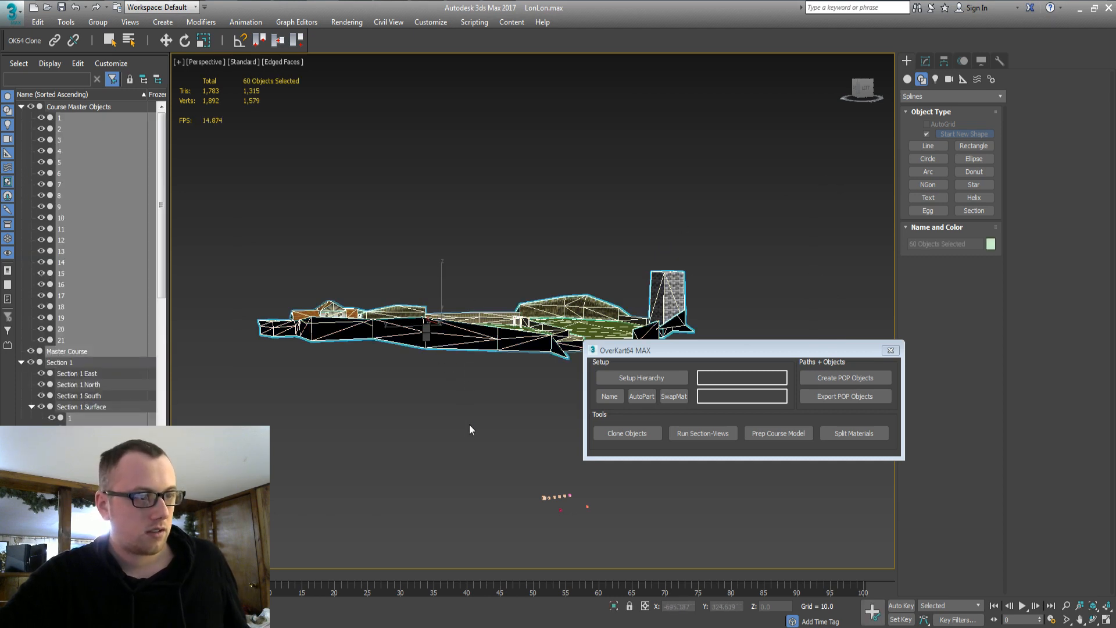
pyautogui.hotkey('alt', 'Return')
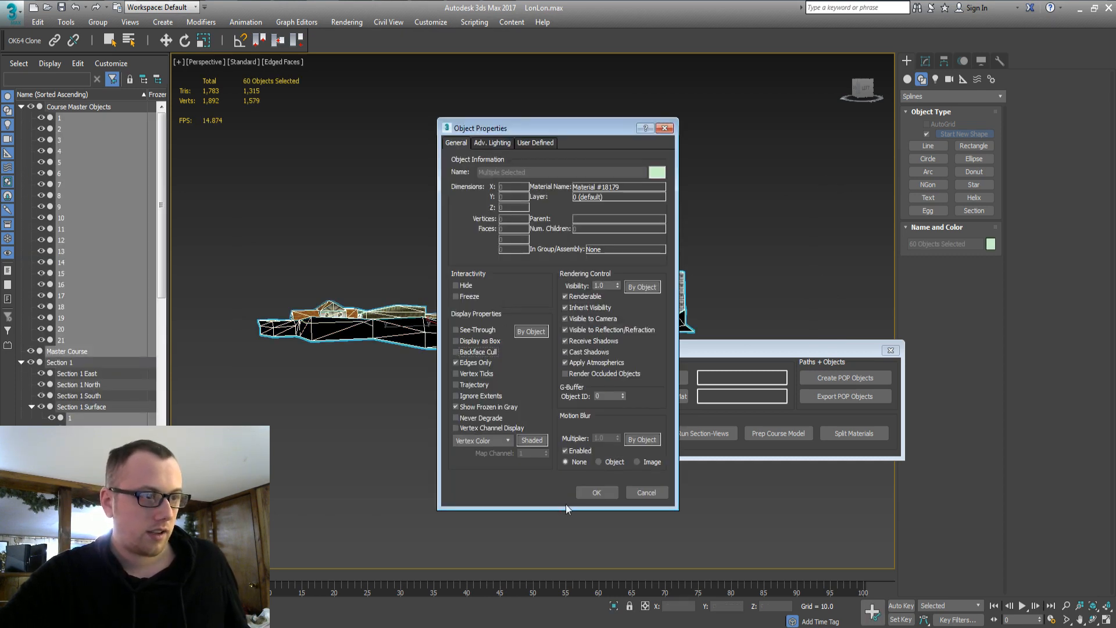
pyautogui.click(457, 352)
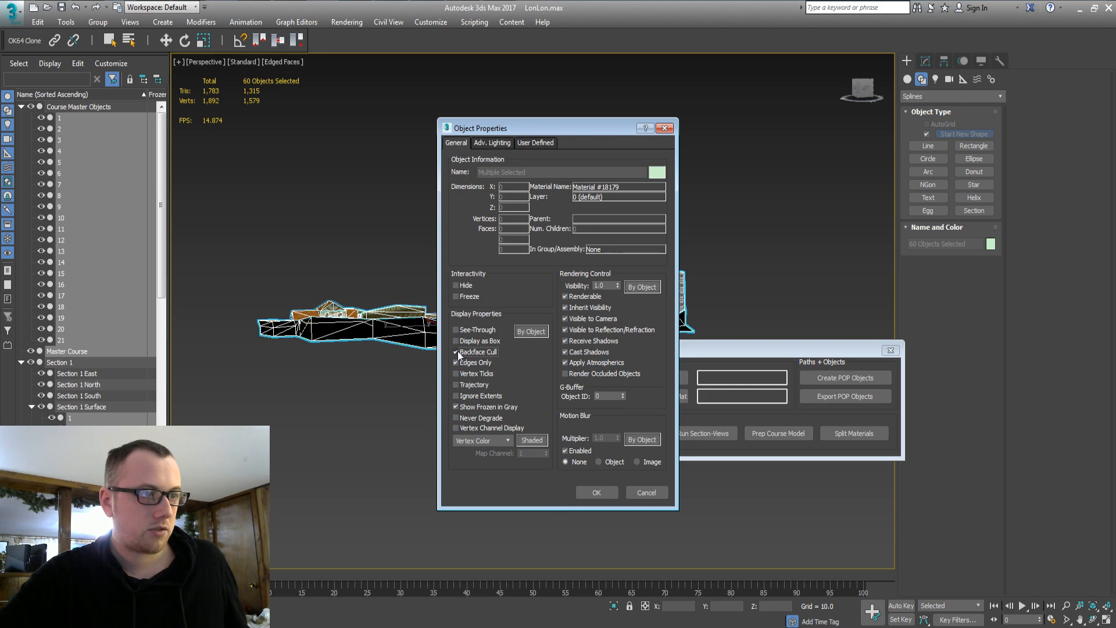
pyautogui.click(597, 492)
pyautogui.click(410, 418)
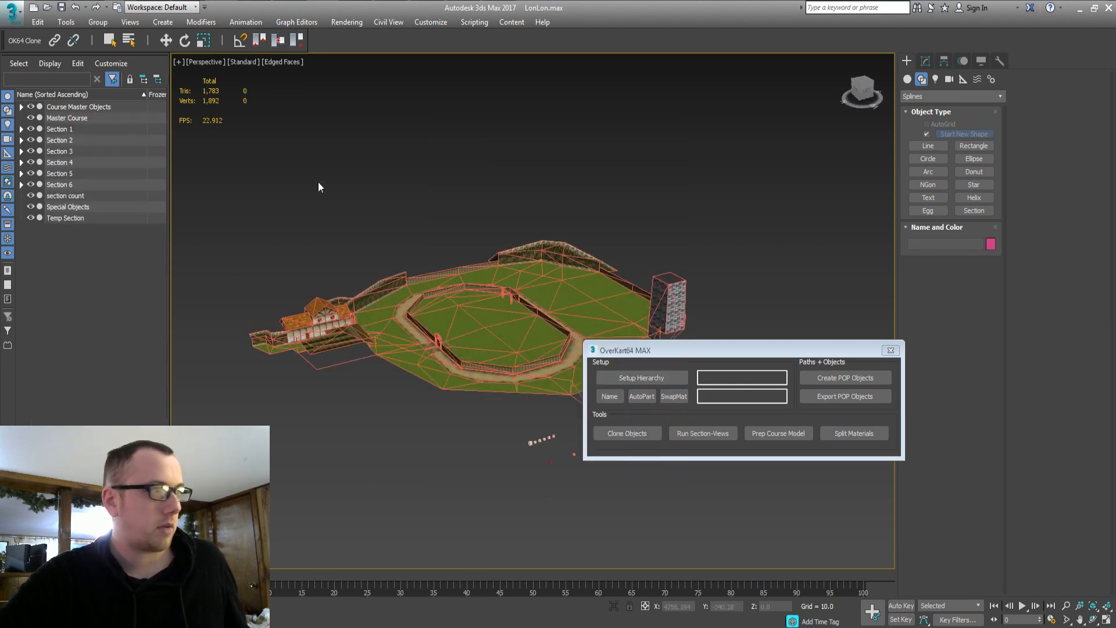
# Turn off Edged Faces in the perspective viewport and inspect the shaded course around the fence, gate and dirt track
pyautogui.click(281, 63)
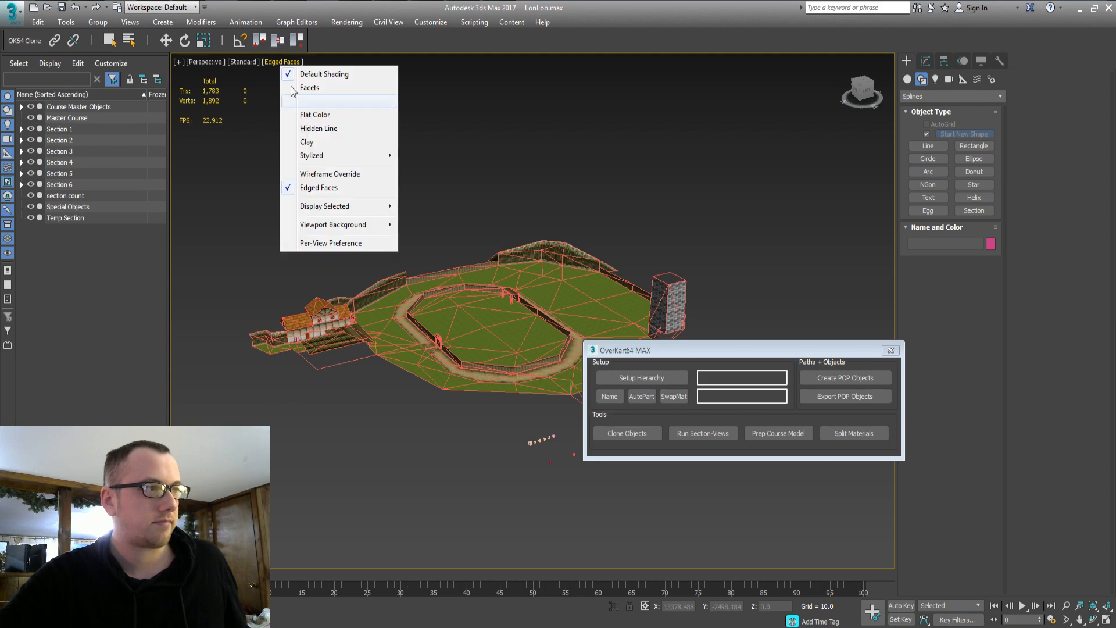
pyautogui.click(317, 252)
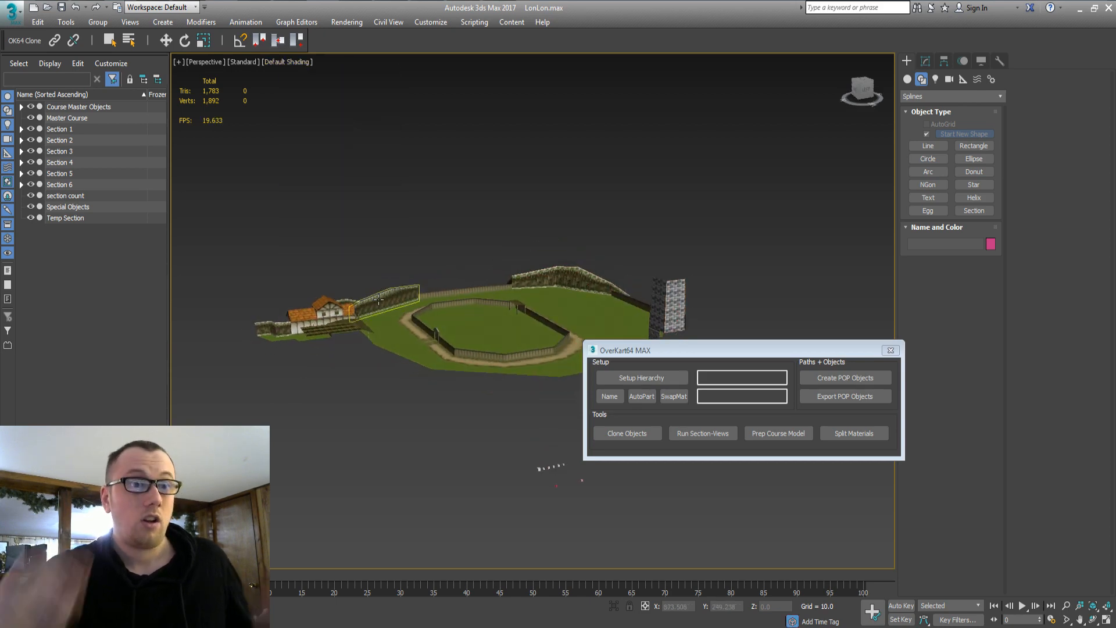
pyautogui.moveTo(378, 410); pyautogui.dragTo(447, 375, button='middle')
pyautogui.scroll(5, 461, 375)
pyautogui.moveTo(669, 354); pyautogui.dragTo(750, 400)
pyautogui.moveTo(697, 140); pyautogui.dragTo(720, 273, button='middle')
pyautogui.scroll(-2, 521, 286)
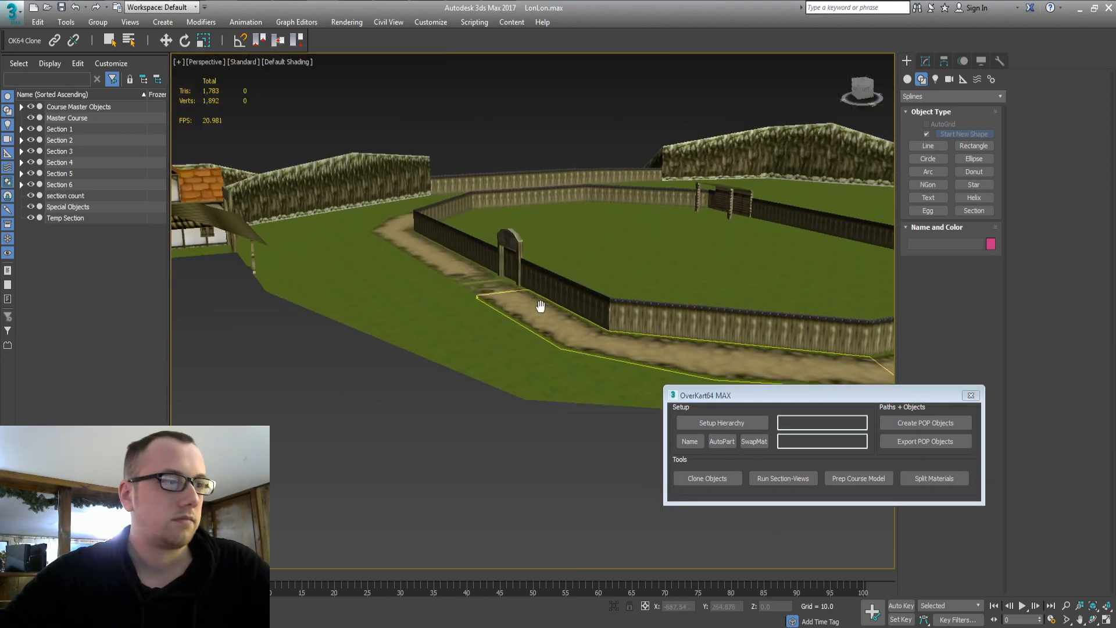
pyautogui.scroll(-2, 535, 291)
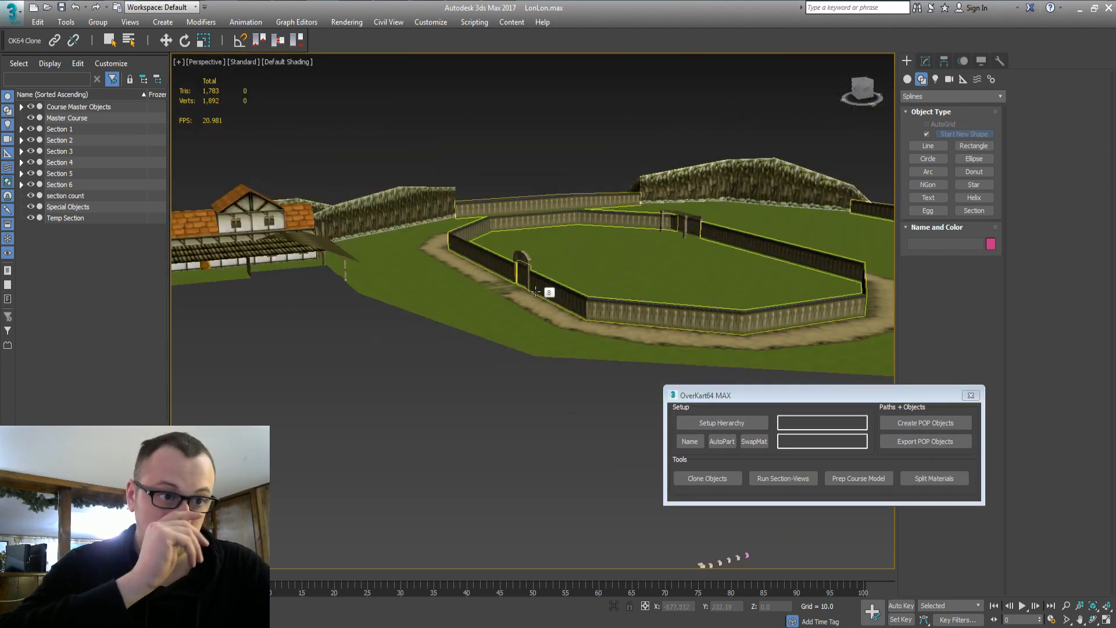
# Check the polygons of material piece 1 under Course Master Objects, then select Master Course together with the section hierarchy
pyautogui.click(21, 107)
pyautogui.click(59, 118)
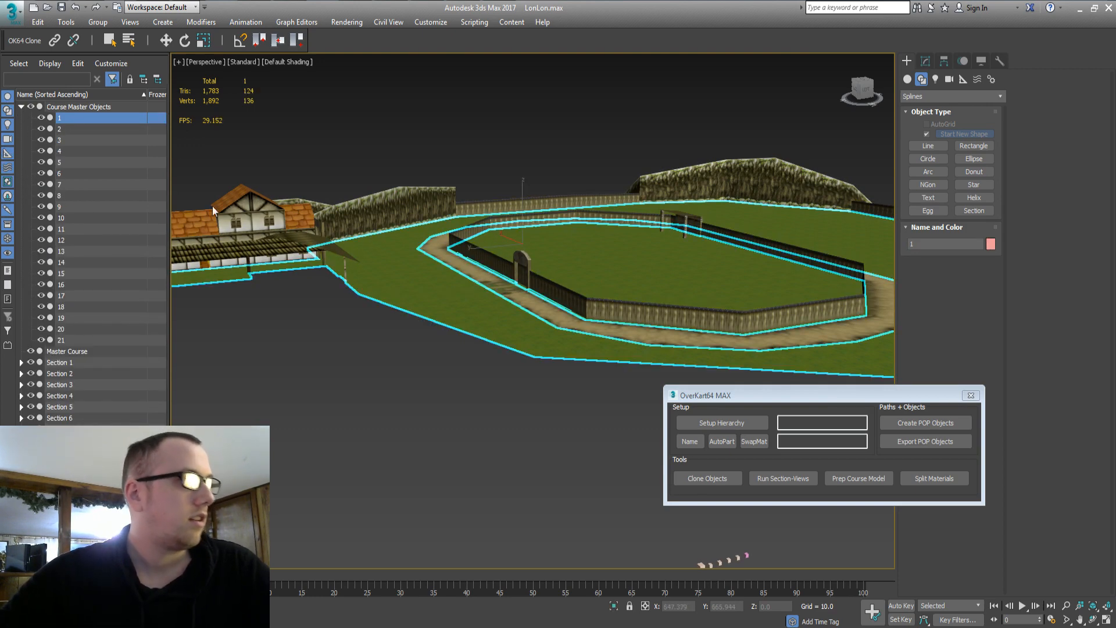
pyautogui.keyDown('alt'); pyautogui.moveTo(531, 295); pyautogui.dragTo(420, 358, button='middle'); pyautogui.keyUp('alt')
pyautogui.press('4')
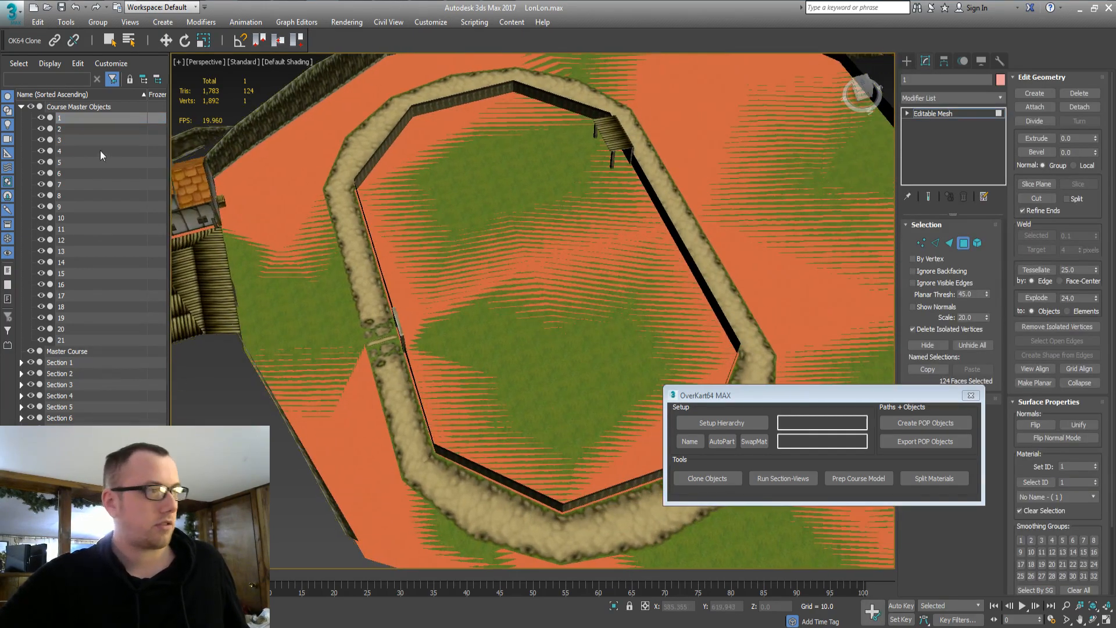
pyautogui.doubleClick(81, 352)
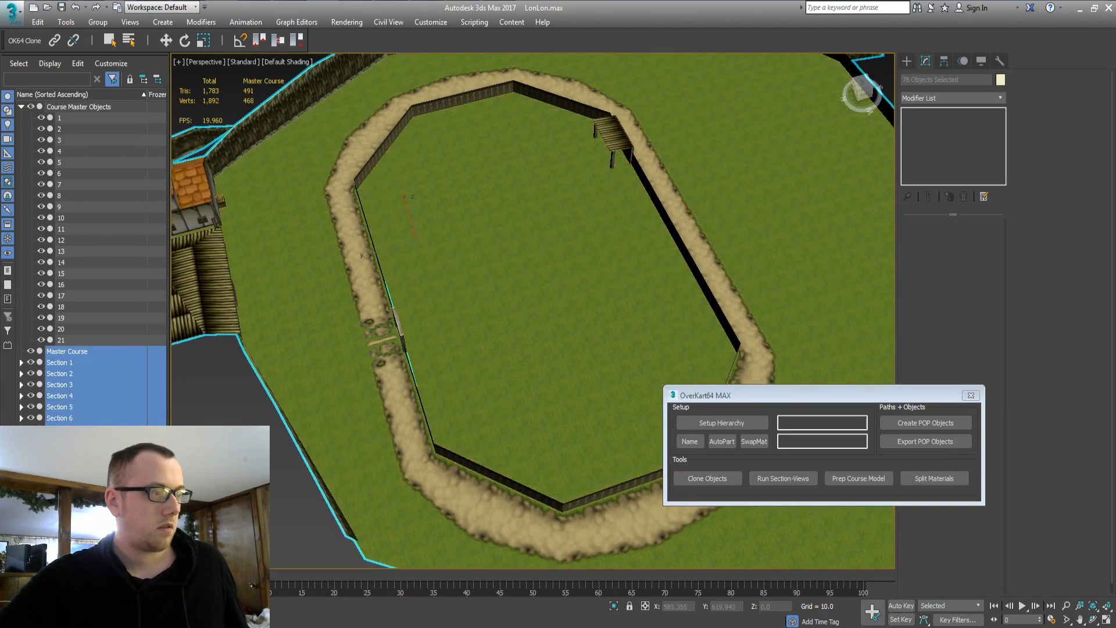
# Hide the Master Course and Section objects, and start face-level editing of the grass ground mesh
pyautogui.click(28, 345)
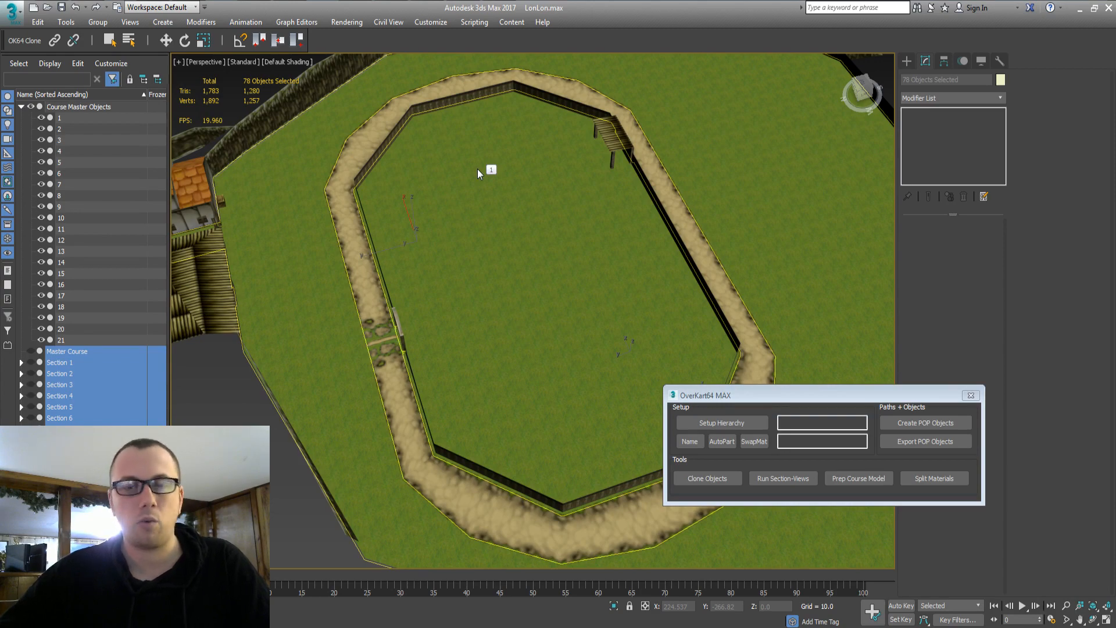
pyautogui.moveTo(308, 156); pyautogui.dragTo(416, 267, button='middle')
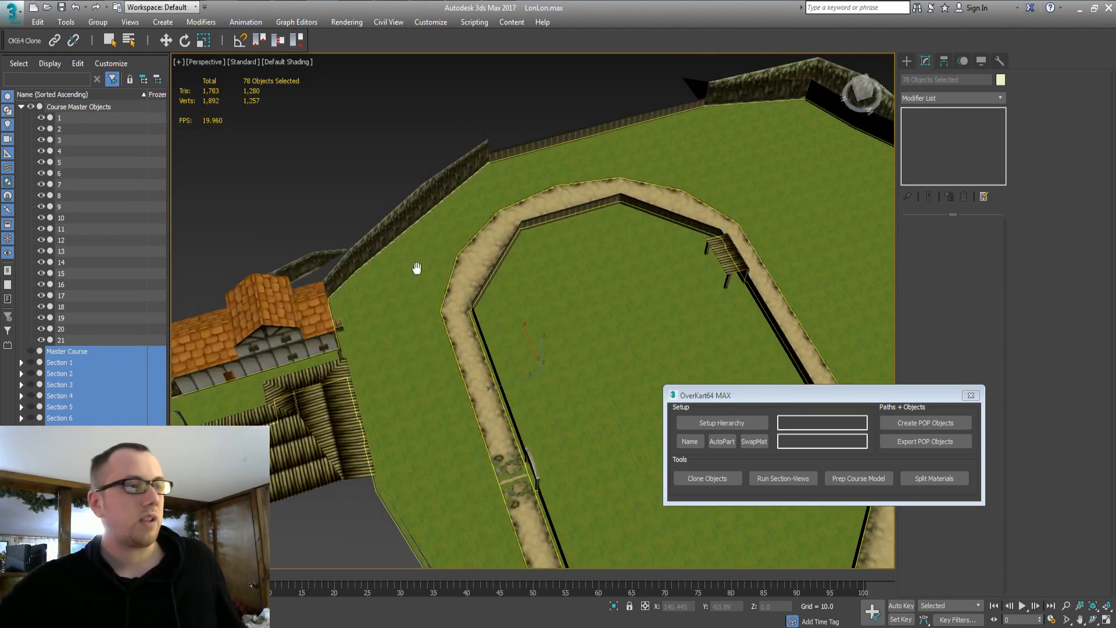
pyautogui.click(406, 272)
pyautogui.press('3')
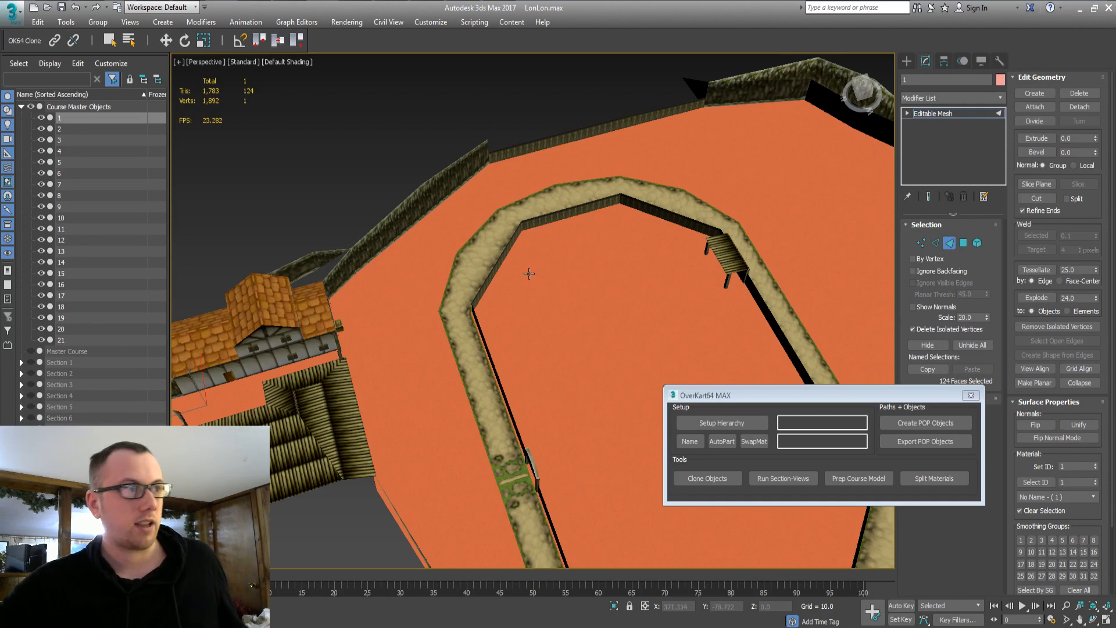
# Turn on edged-face display in the perspective viewport so the grass mesh's triangles are outlined
pyautogui.moveTo(529, 274); pyautogui.dragTo(562, 294, button='middle')
pyautogui.scroll(3, 575, 295)
pyautogui.moveTo(919, 392); pyautogui.dragTo(1115, 463)
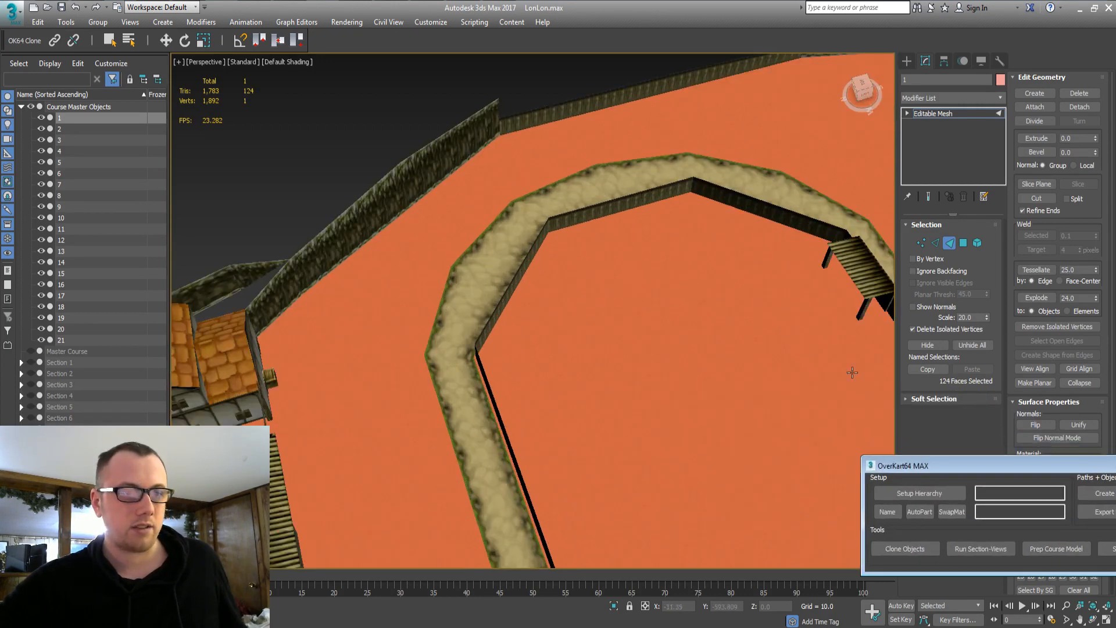
pyautogui.click(437, 287)
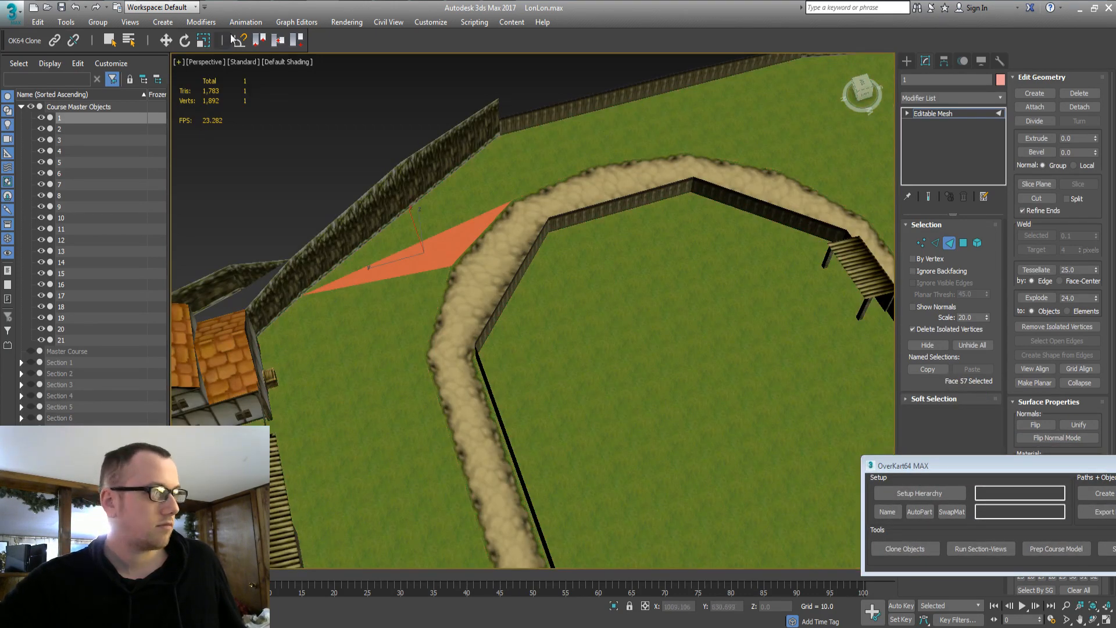
pyautogui.click(293, 62)
pyautogui.click(335, 187)
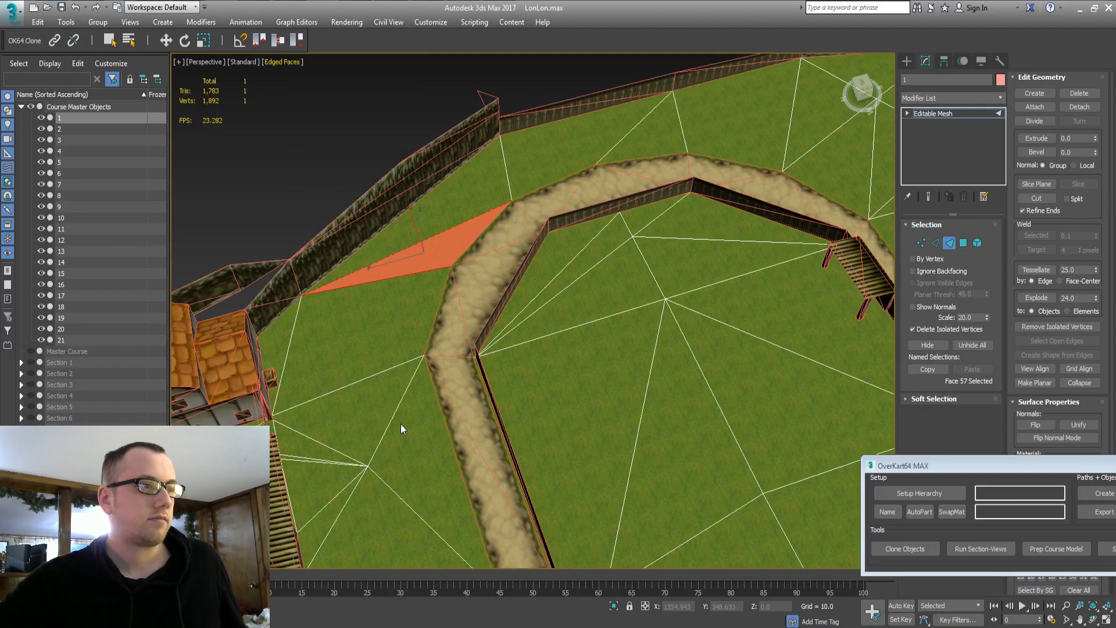
# Detach the three grass faces between the farmhouse and the dirt track as an object named 1sda, with Detach As Clone off
pyautogui.click(277, 338)
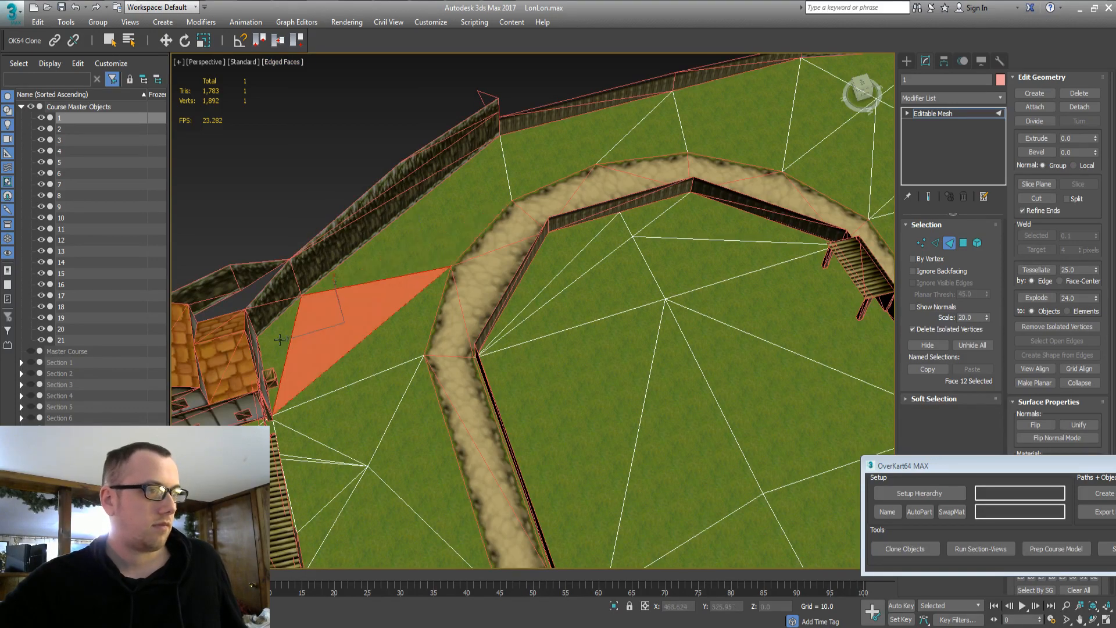
pyautogui.keyDown('ctrl'); pyautogui.click(279, 340); pyautogui.keyUp('ctrl')
pyautogui.keyDown('ctrl'); pyautogui.click(407, 343); pyautogui.keyUp('ctrl')
pyautogui.keyDown('ctrl'); pyautogui.click(431, 248); pyautogui.keyUp('ctrl')
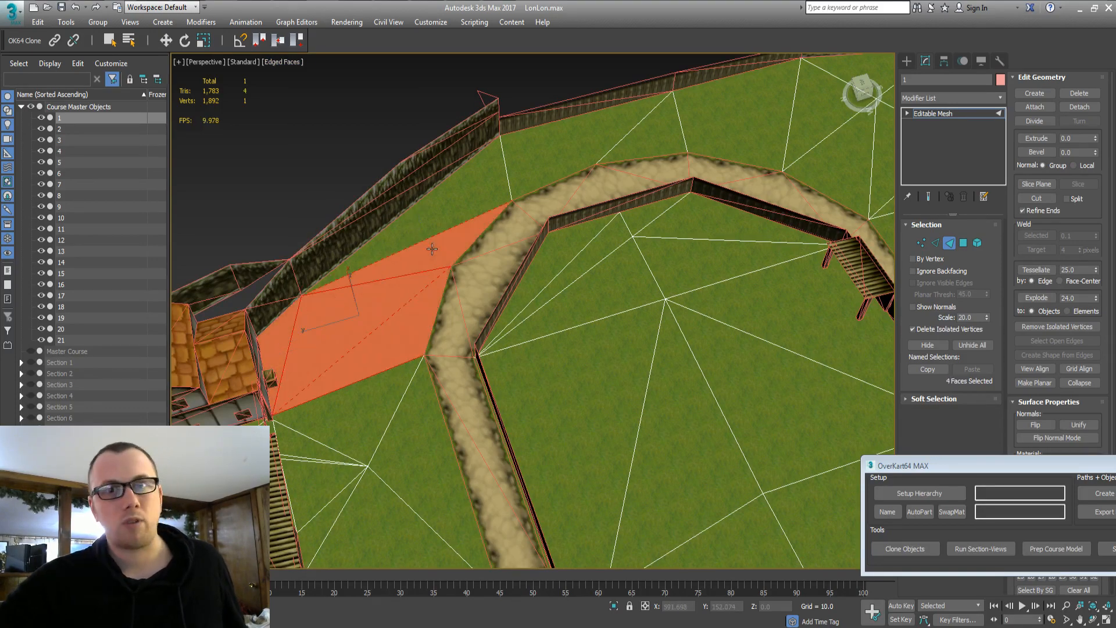
pyautogui.keyDown('alt'); pyautogui.click(432, 248); pyautogui.keyUp('alt')
pyautogui.keyDown('alt'); pyautogui.moveTo(408, 316); pyautogui.dragTo(500, 326, button='middle'); pyautogui.keyUp('alt')
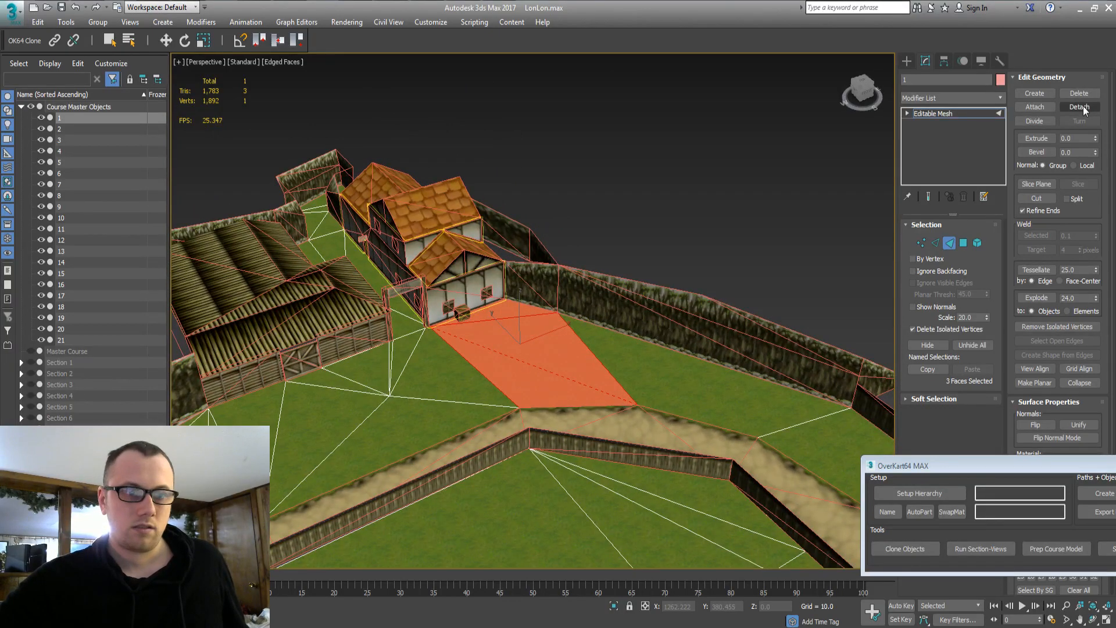
pyautogui.moveTo(982, 466); pyautogui.dragTo(741, 152)
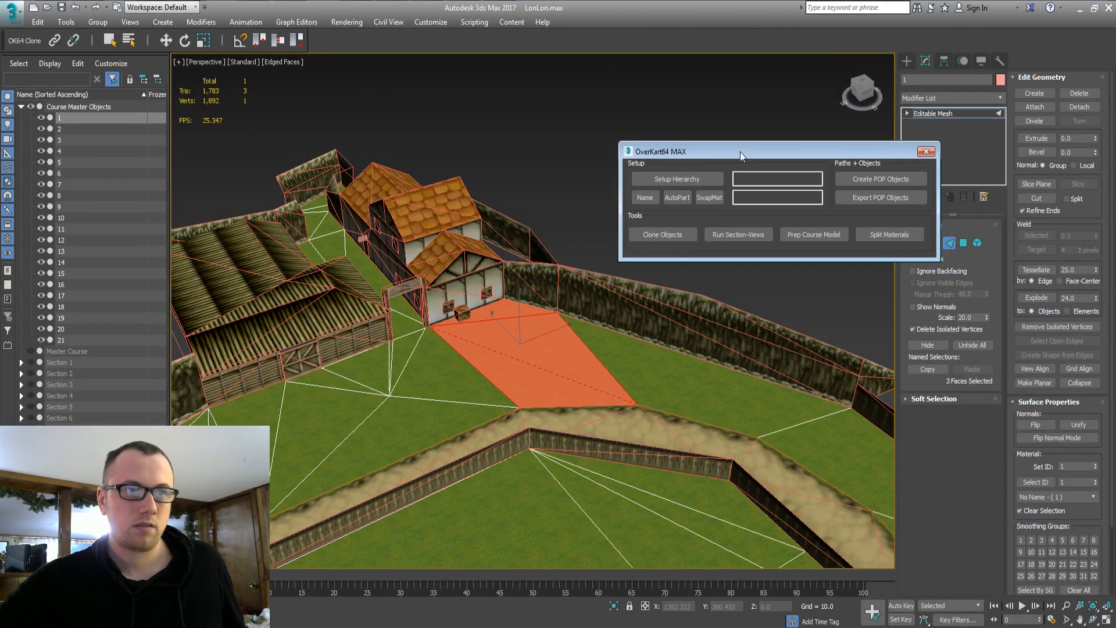
pyautogui.click(1076, 108)
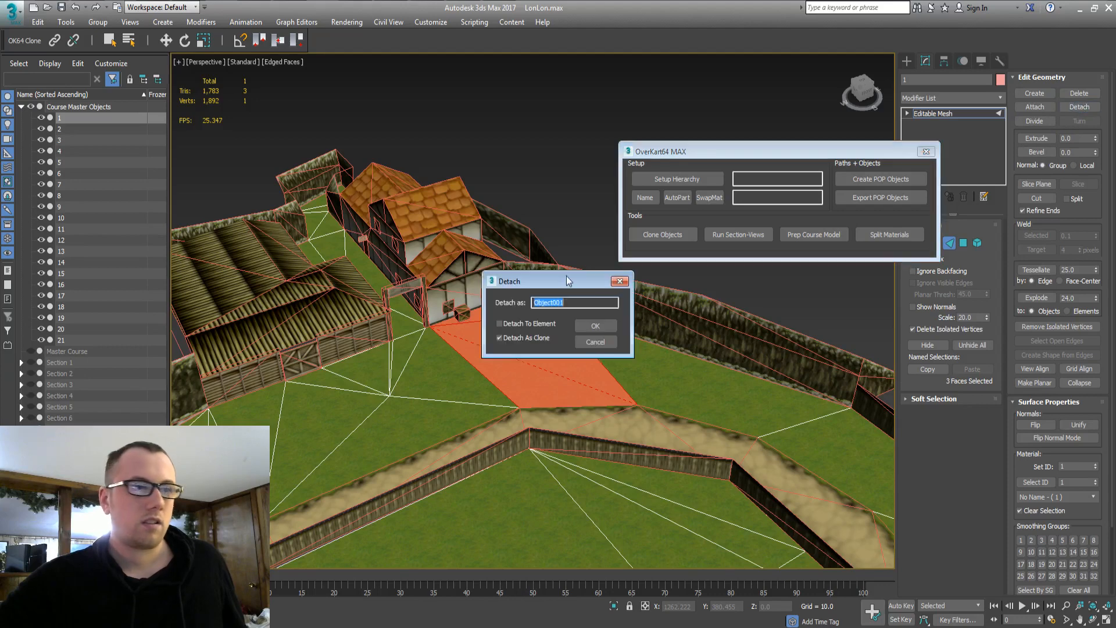
pyautogui.click(498, 338)
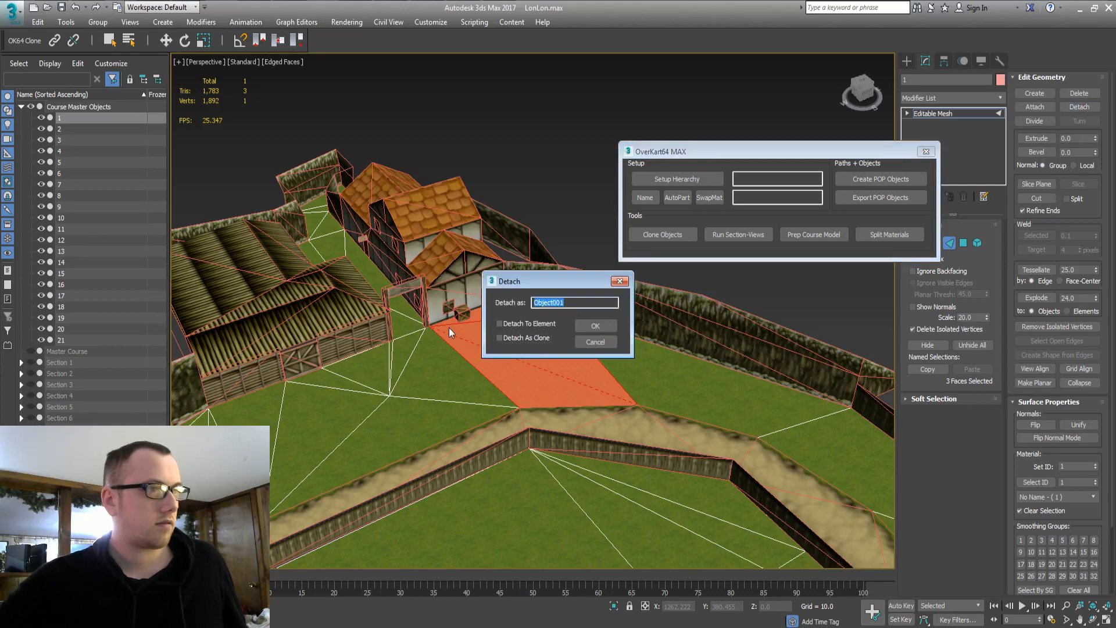
pyautogui.write('1sdfasdfasdfsdfsdf')
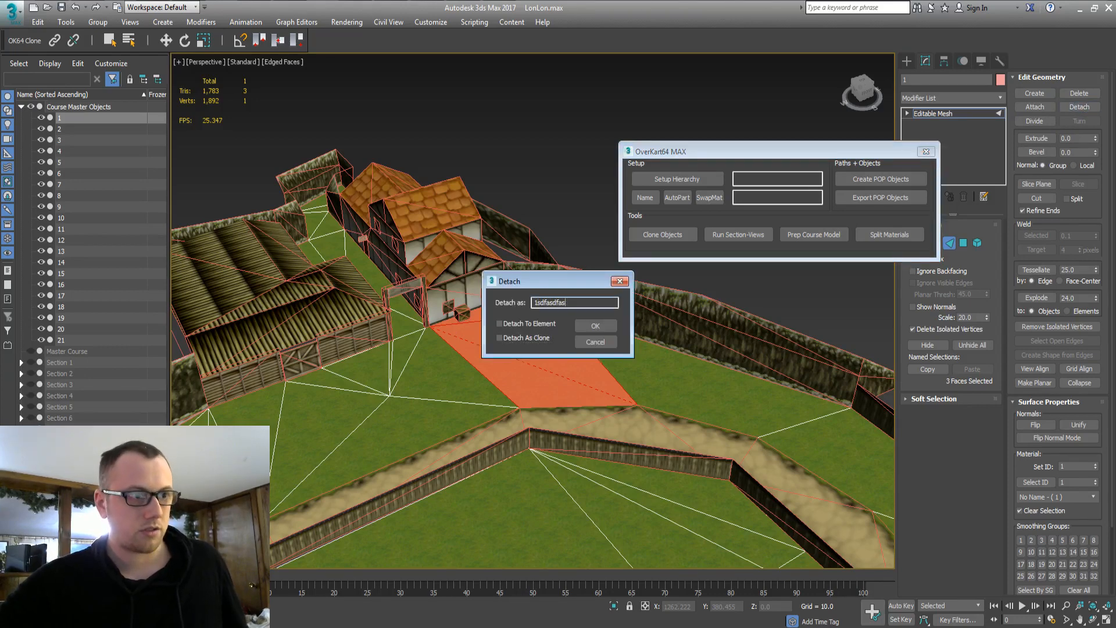
pyautogui.moveTo(604, 301); pyautogui.dragTo(534, 306)
pyautogui.write('1')
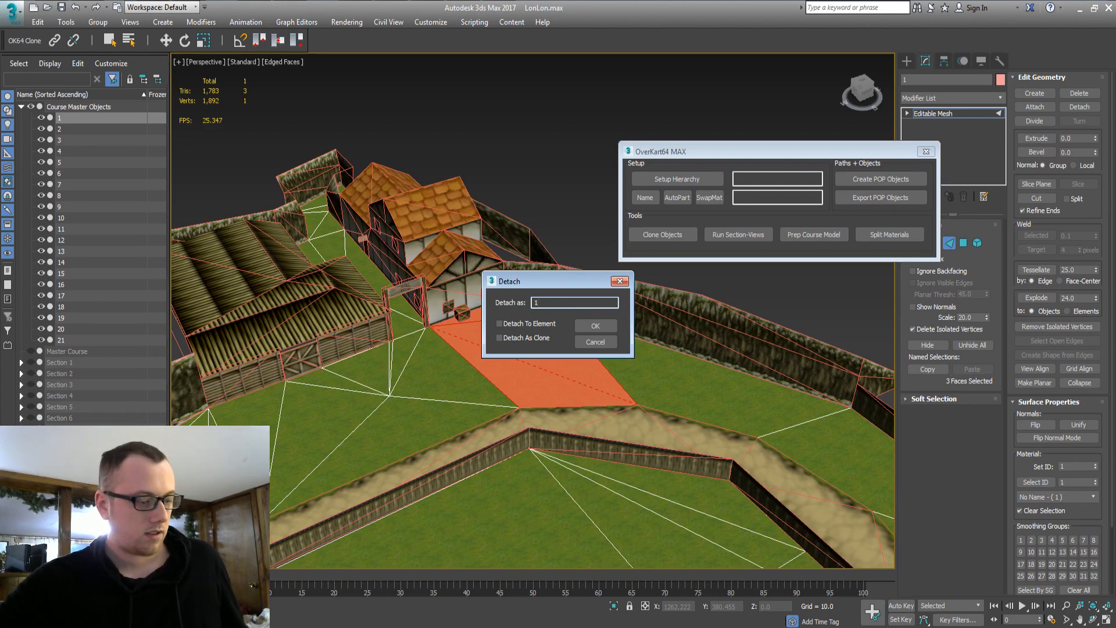
pyautogui.press('BackSpace')
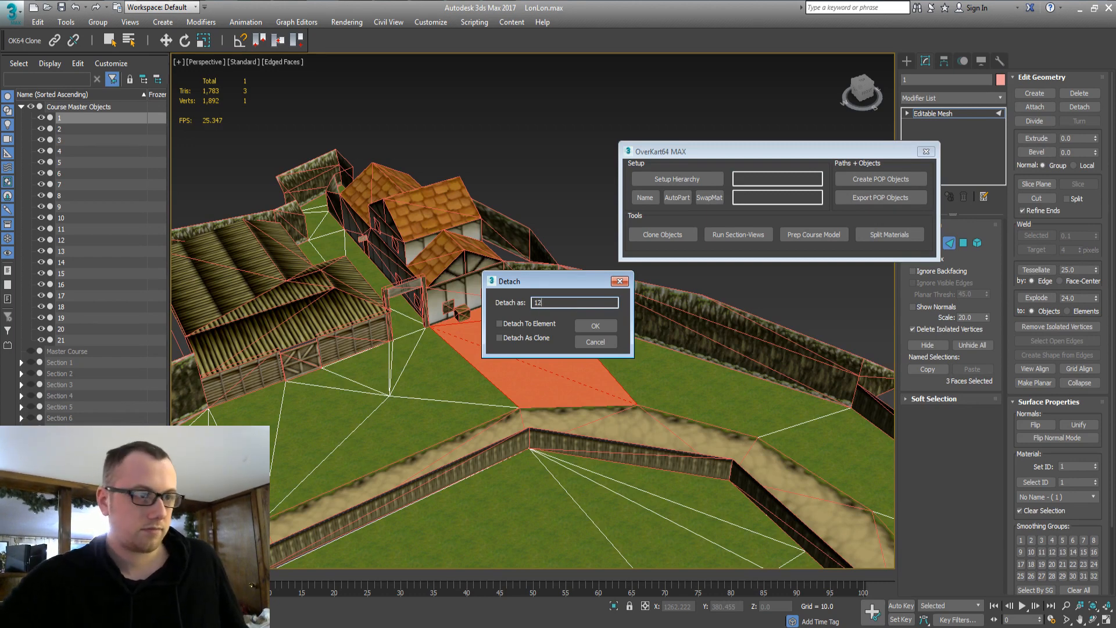
pyautogui.write('1sda')
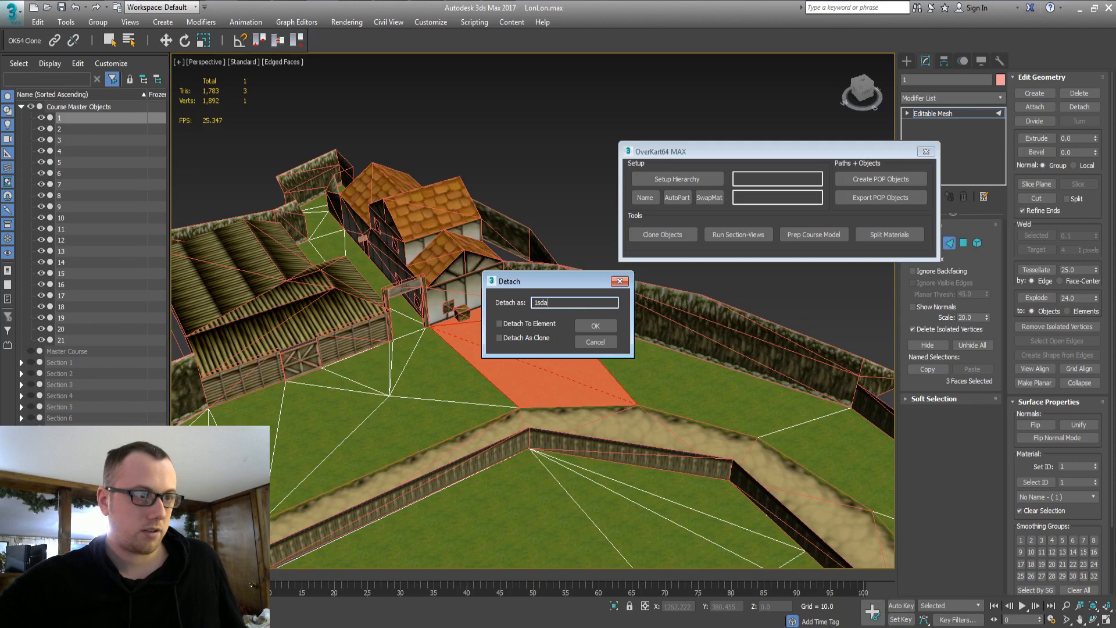
pyautogui.click(595, 325)
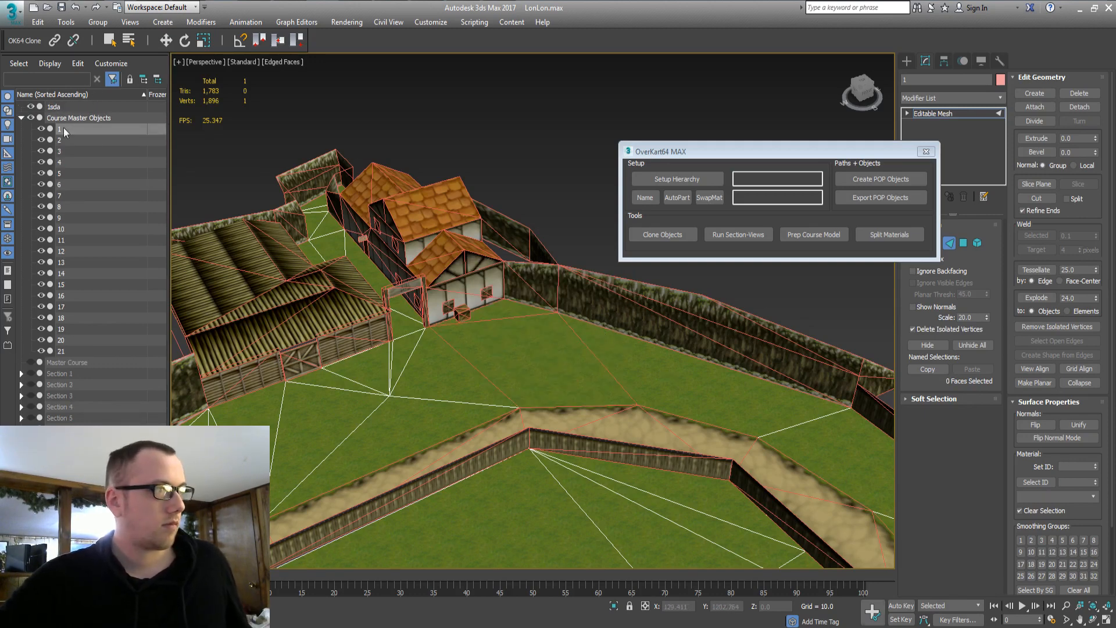
# Using polygon selection, detach the next four grass faces along the outer fence as a separate object named 1dass
pyautogui.press('4')
pyautogui.click(667, 373)
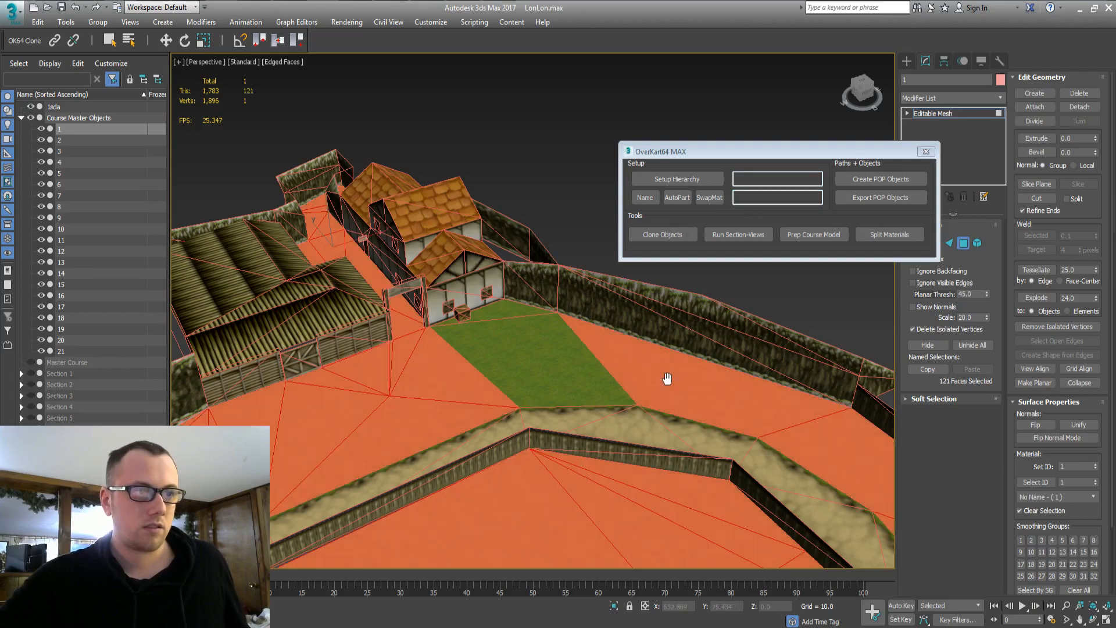
pyautogui.scroll(3, 667, 374)
pyautogui.moveTo(667, 374); pyautogui.dragTo(509, 341, button='middle')
pyautogui.click(409, 297)
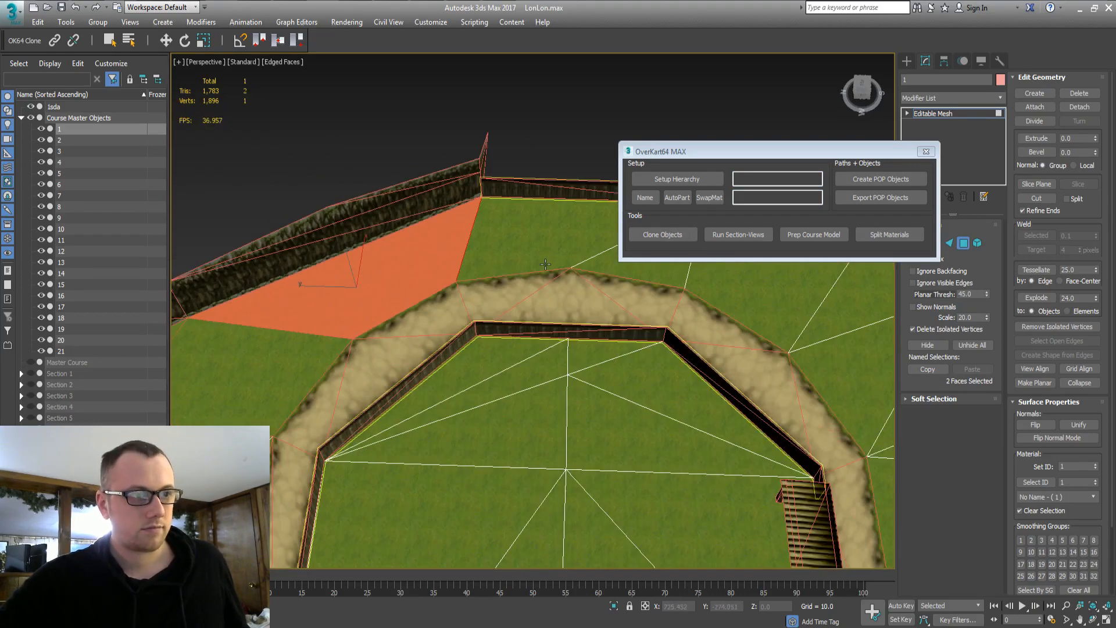
pyautogui.keyDown('ctrl'); pyautogui.click(536, 238); pyautogui.keyUp('ctrl')
pyautogui.moveTo(557, 257); pyautogui.dragTo(494, 365, button='middle')
pyautogui.moveTo(368, 333); pyautogui.dragTo(373, 347, button='middle')
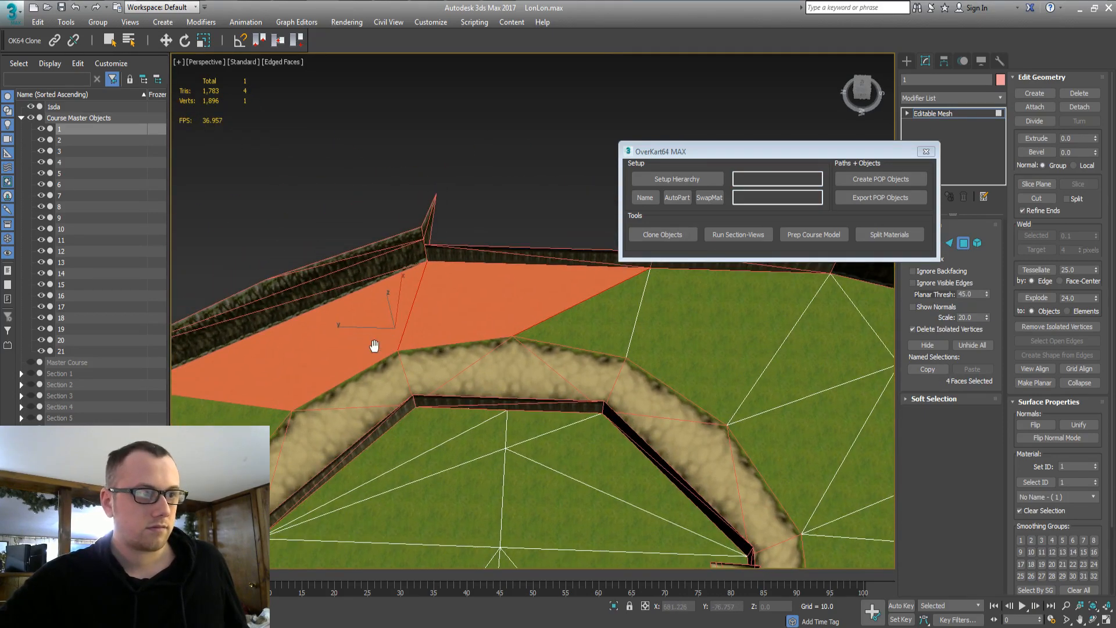
pyautogui.click(1078, 107)
pyautogui.write('1dass')
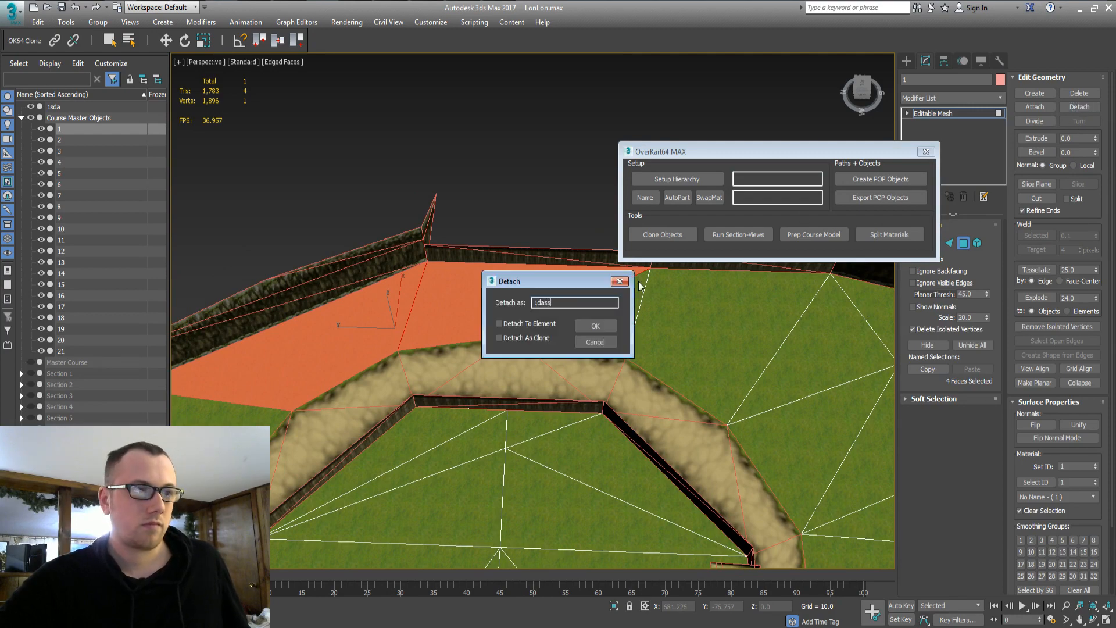
pyautogui.click(595, 325)
# Select the next four grass faces around the track's bend and inspect the view from the track
pyautogui.moveTo(583, 325); pyautogui.dragTo(451, 325, button='middle')
pyautogui.keyDown('ctrl'); pyautogui.click(451, 324); pyautogui.keyUp('ctrl')
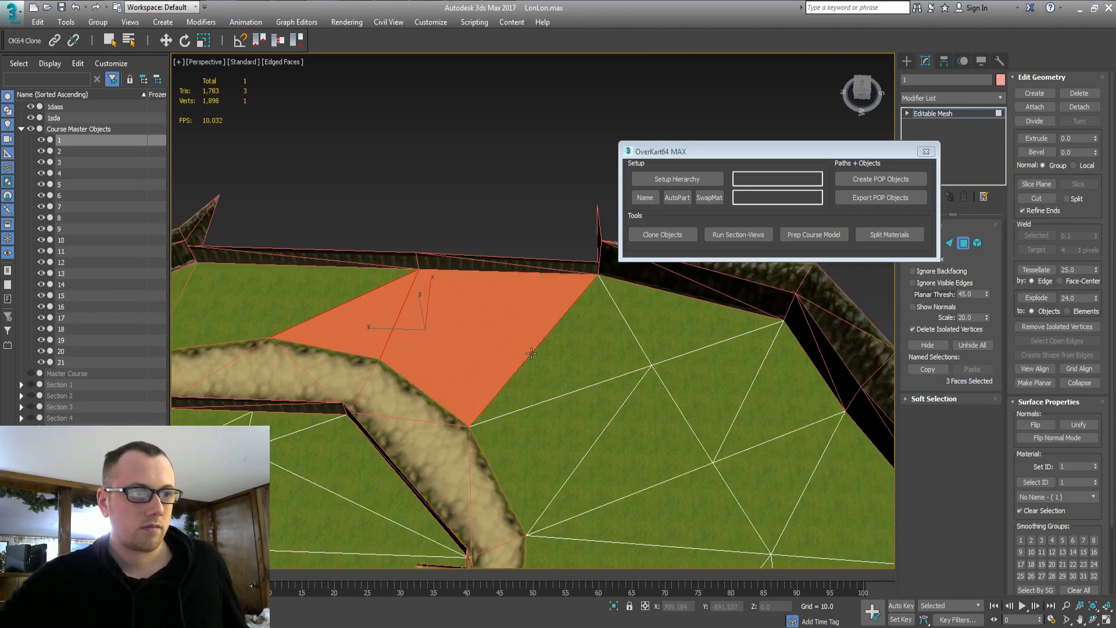
pyautogui.keyDown('ctrl'); pyautogui.click(538, 384); pyautogui.keyUp('ctrl')
pyautogui.moveTo(533, 427); pyautogui.dragTo(518, 348, button='middle')
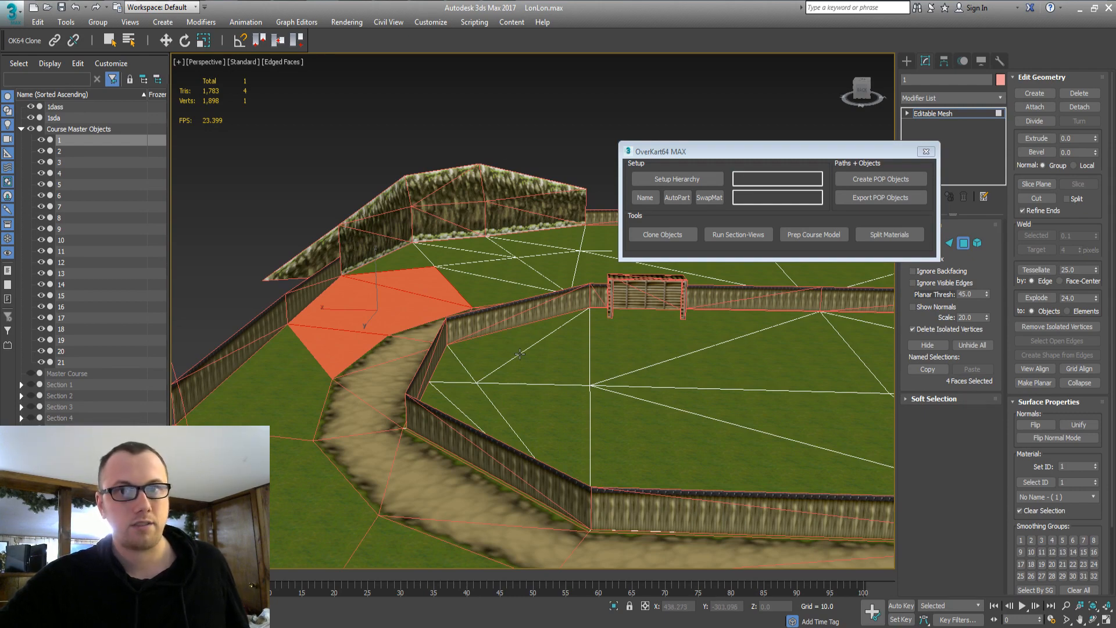
pyautogui.keyDown('alt'); pyautogui.moveTo(398, 344); pyautogui.dragTo(413, 406, button='middle'); pyautogui.keyUp('alt')
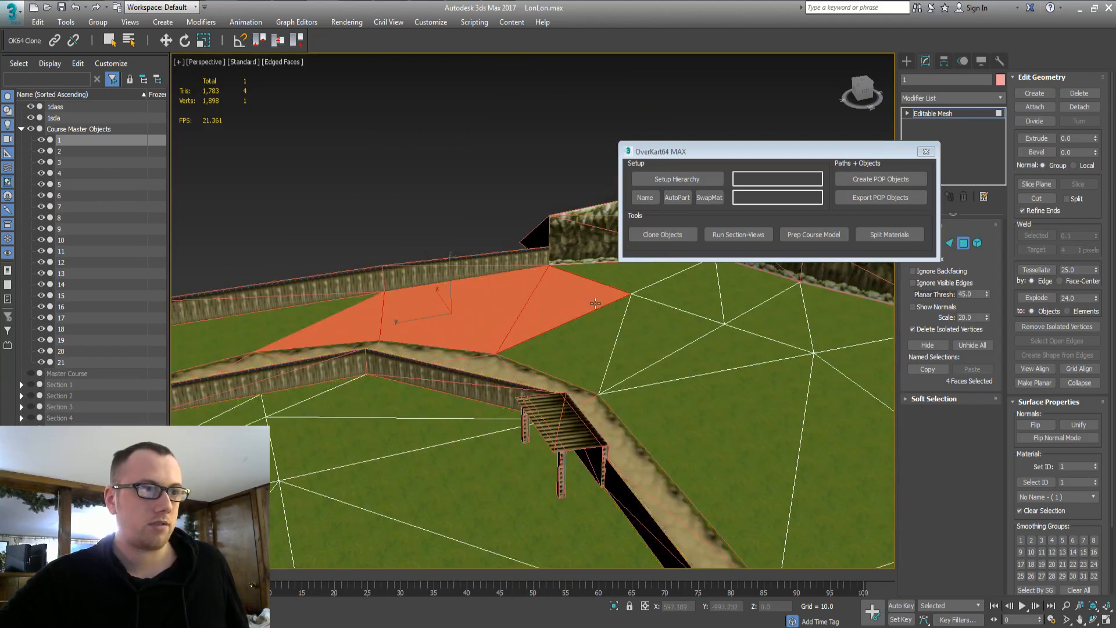
# Try extending the selection over the open grass past the bend, trim it back, and check sight lines from the track
pyautogui.keyDown('ctrl'); pyautogui.click(581, 343); pyautogui.keyUp('ctrl')
pyautogui.keyDown('ctrl'); pyautogui.click(651, 336); pyautogui.keyUp('ctrl')
pyautogui.keyDown('ctrl'); pyautogui.click(694, 362); pyautogui.keyUp('ctrl')
pyautogui.keyDown('ctrl'); pyautogui.click(759, 308); pyautogui.keyUp('ctrl')
pyautogui.keyDown('ctrl'); pyautogui.click(759, 308); pyautogui.keyUp('ctrl')
pyautogui.keyDown('ctrl'); pyautogui.click(715, 295); pyautogui.keyUp('ctrl')
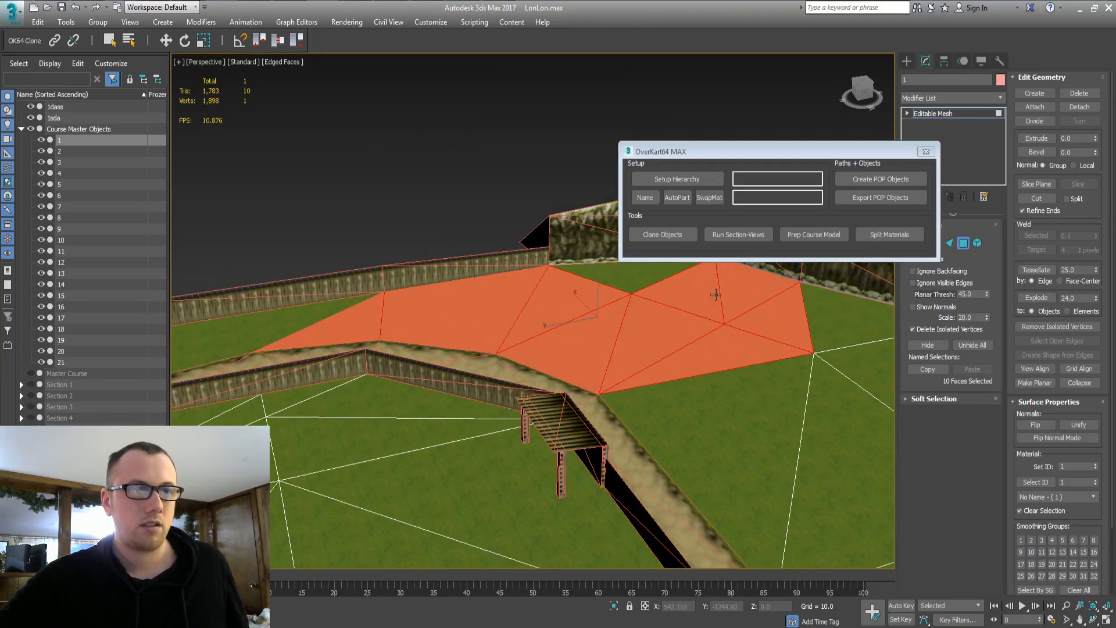
pyautogui.keyDown('ctrl'); pyautogui.click(635, 279); pyautogui.keyUp('ctrl')
pyautogui.keyDown('alt'); pyautogui.moveTo(635, 279); pyautogui.dragTo(341, 375, button='middle'); pyautogui.keyUp('alt')
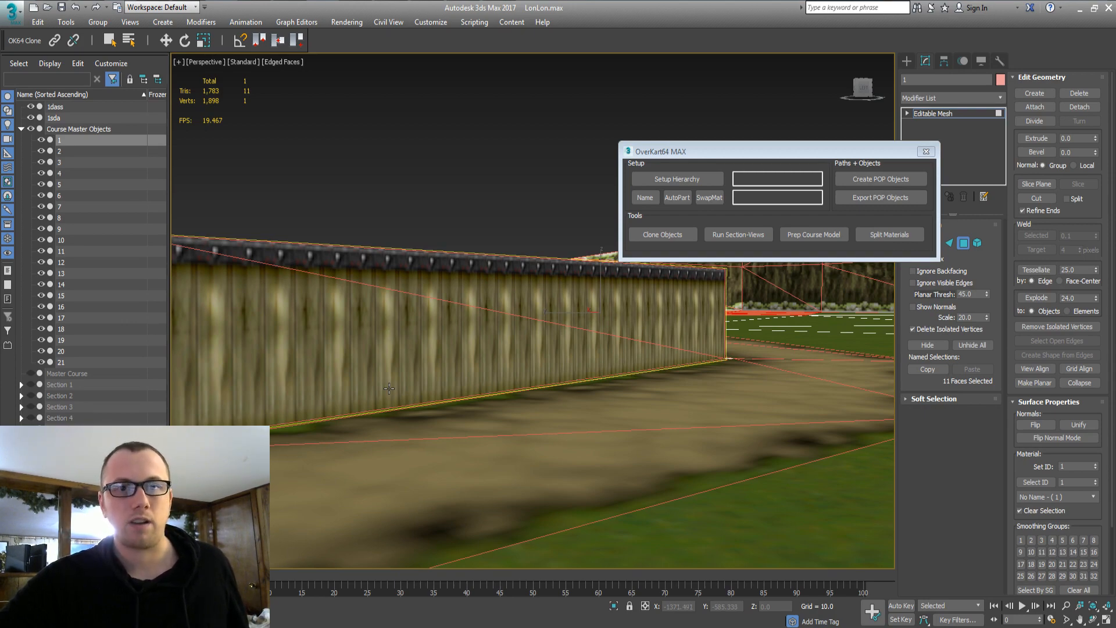
pyautogui.moveTo(389, 388); pyautogui.dragTo(539, 389, button='middle')
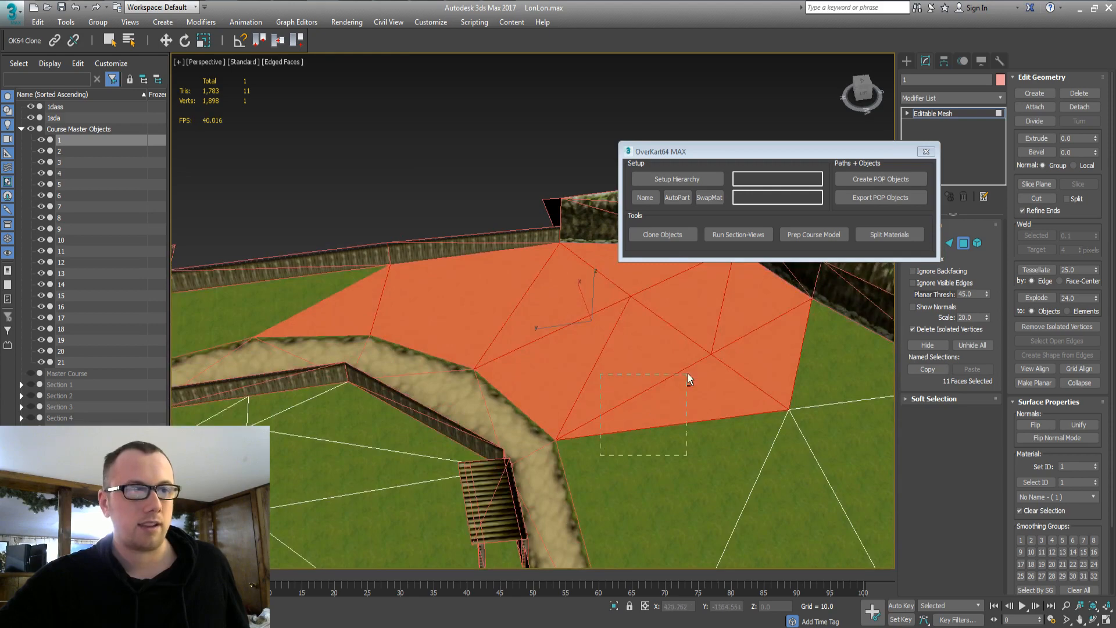
pyautogui.keyDown('alt'); pyautogui.moveTo(689, 373); pyautogui.dragTo(825, 282); pyautogui.keyUp('alt')
pyautogui.moveTo(570, 420); pyautogui.dragTo(544, 377, button='middle')
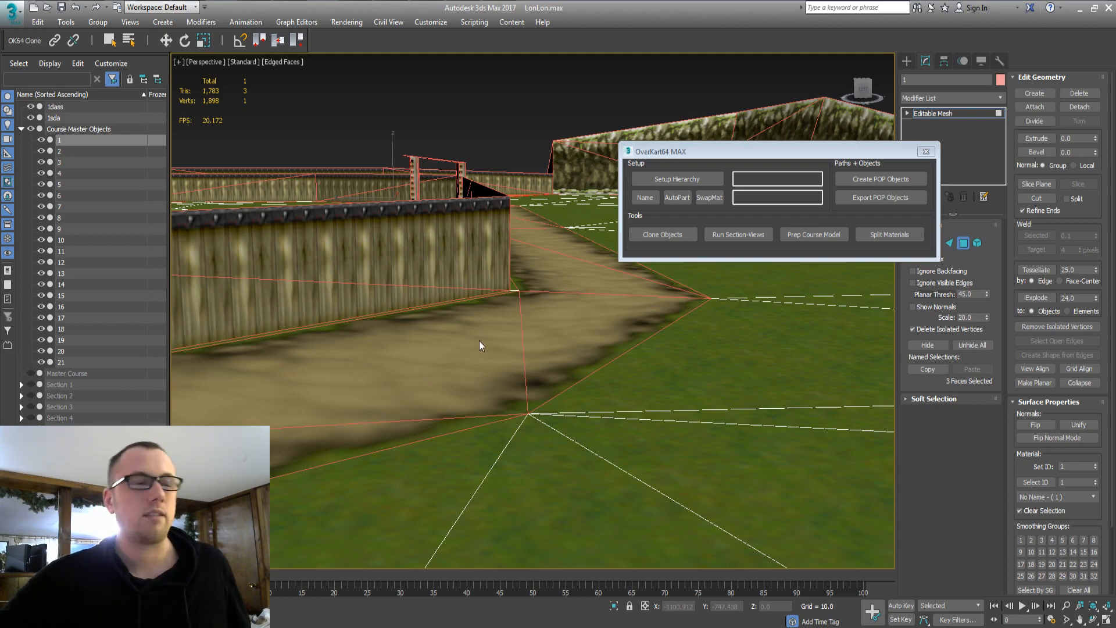
pyautogui.keyDown('alt'); pyautogui.moveTo(423, 381); pyautogui.dragTo(506, 388, button='middle'); pyautogui.keyUp('alt')
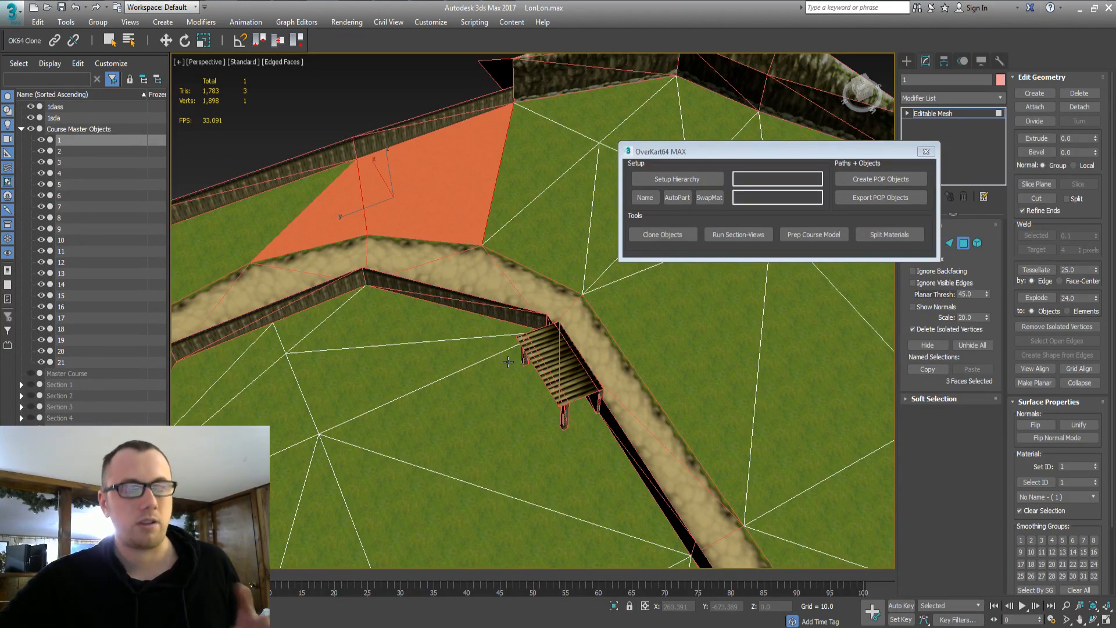
pyautogui.moveTo(563, 334); pyautogui.dragTo(521, 494, button='middle')
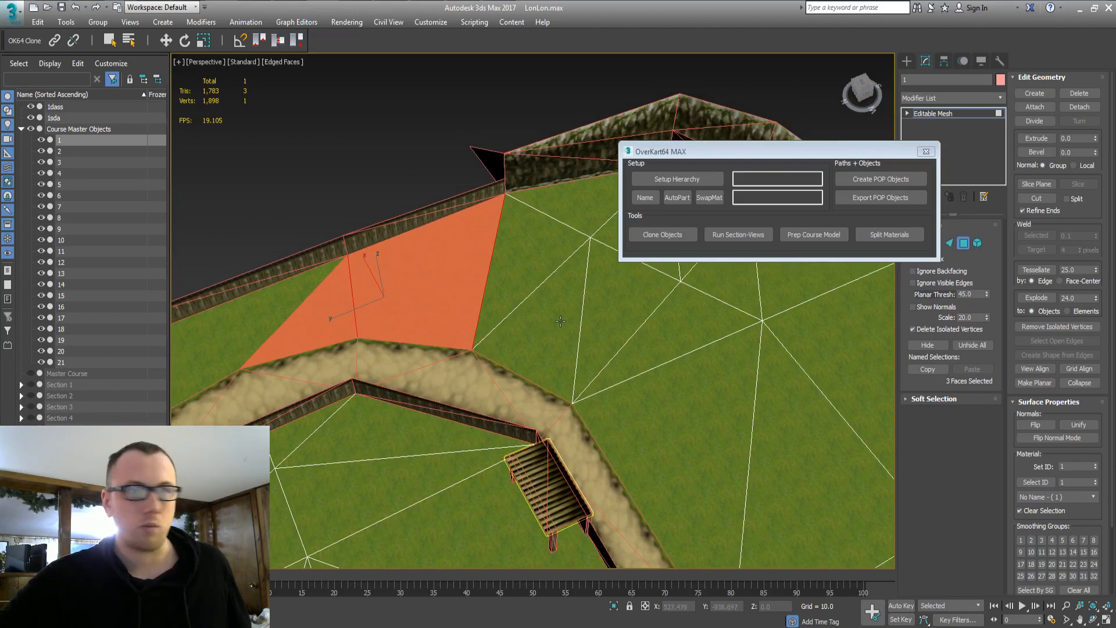
# Detach the five grass faces around the bend before the wooden bridge as a separate object named 1fsda
pyautogui.click(537, 321)
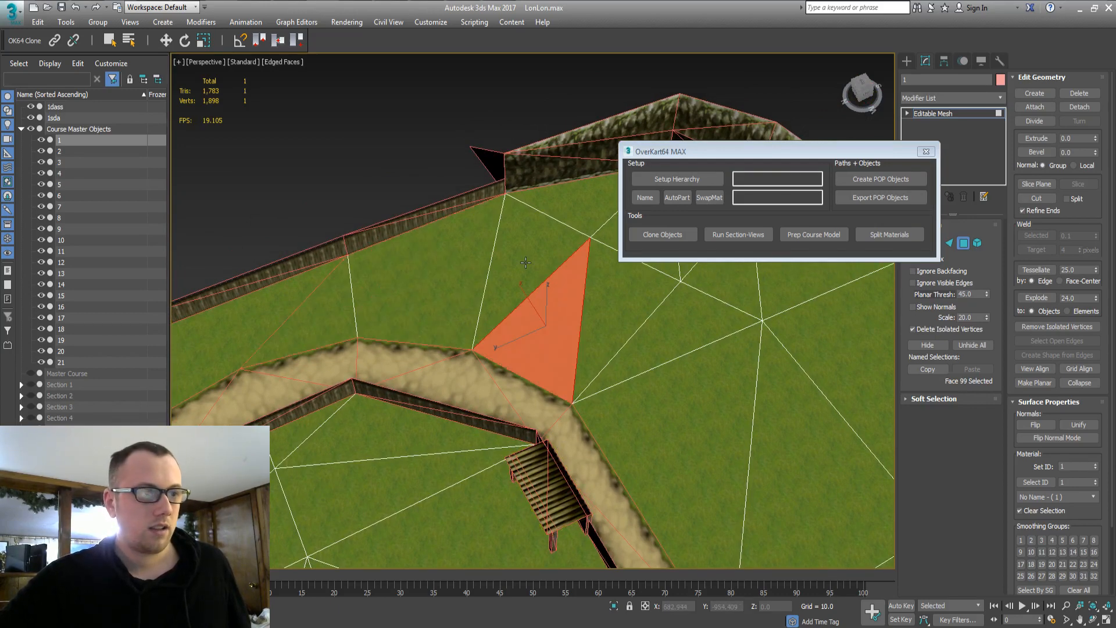
pyautogui.keyDown('ctrl'); pyautogui.click(526, 279); pyautogui.keyUp('ctrl')
pyautogui.keyDown('ctrl'); pyautogui.click(442, 291); pyautogui.keyUp('ctrl')
pyautogui.keyDown('ctrl'); pyautogui.click(352, 301); pyautogui.keyUp('ctrl')
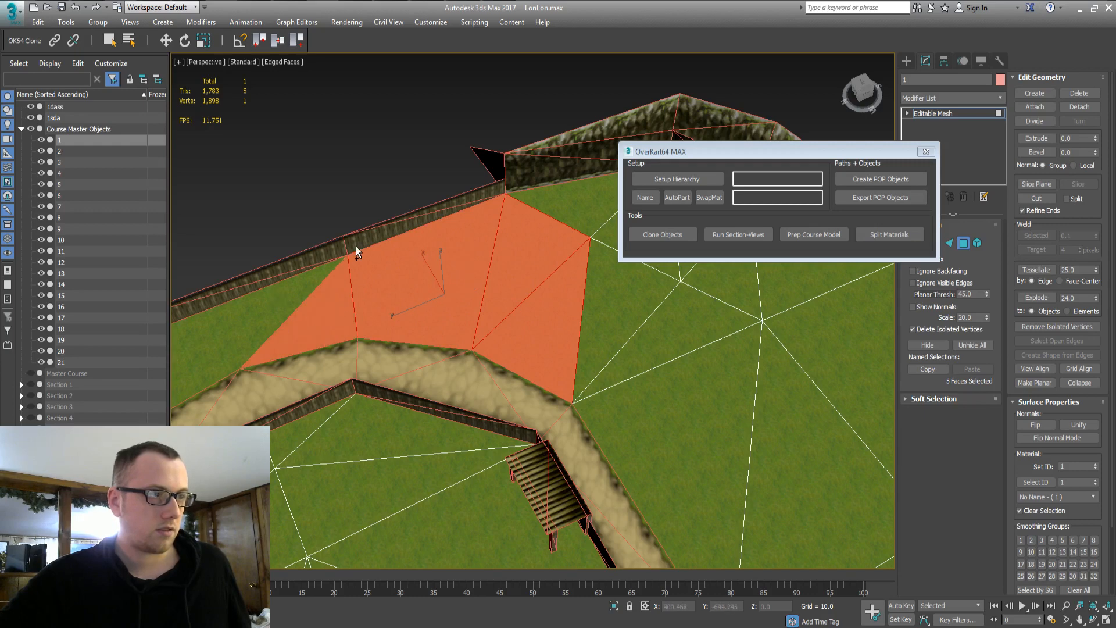
pyautogui.click(1062, 106)
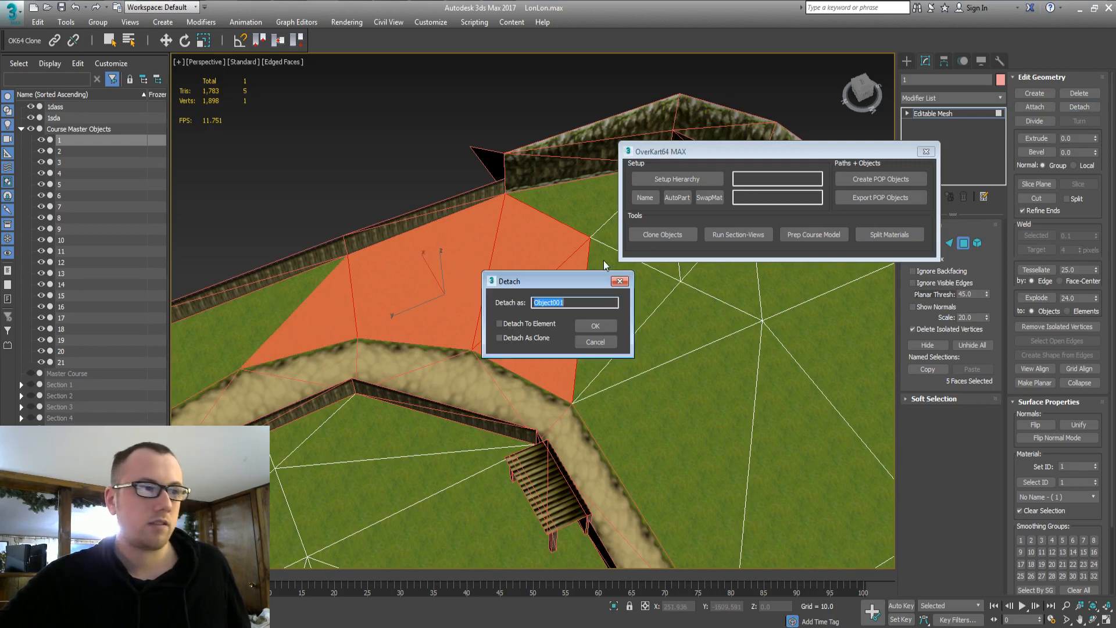
pyautogui.click(594, 323)
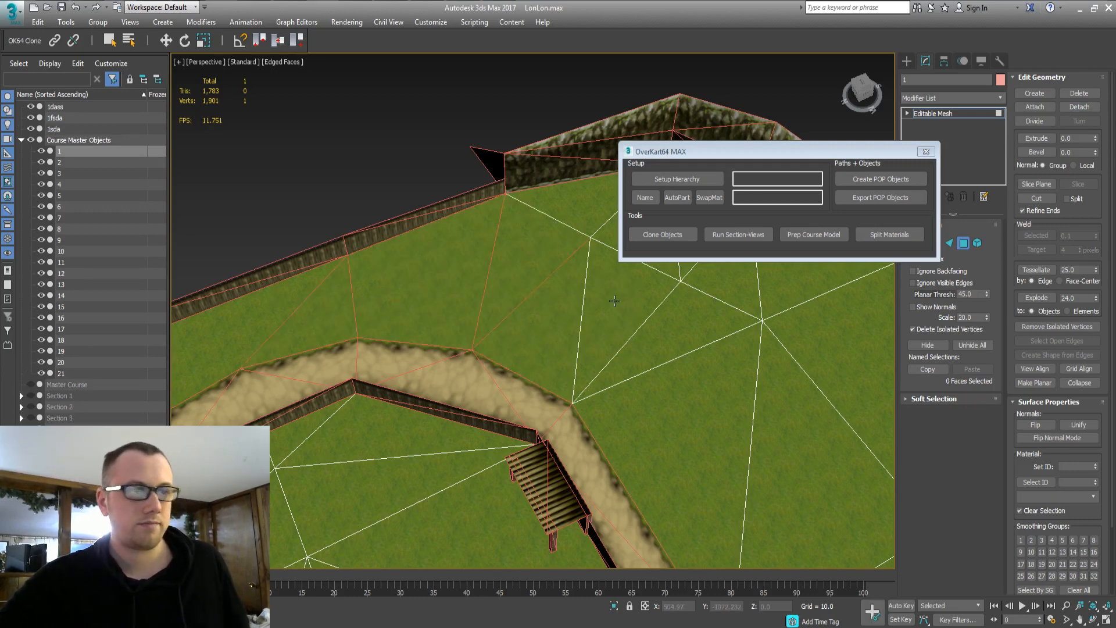
# Detach the seven grass faces along the outer wall past the bend as a separate object named 1bhfd
pyautogui.moveTo(536, 314); pyautogui.dragTo(403, 352, button='middle')
pyautogui.moveTo(424, 238); pyautogui.dragTo(535, 353)
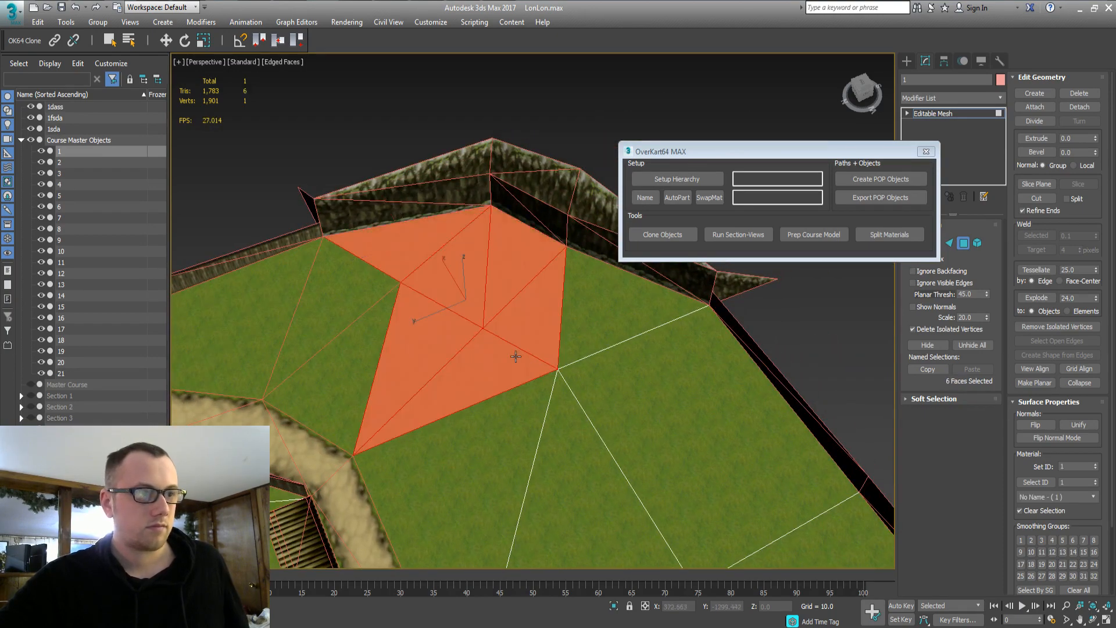
pyautogui.moveTo(536, 354); pyautogui.dragTo(441, 353, button='middle')
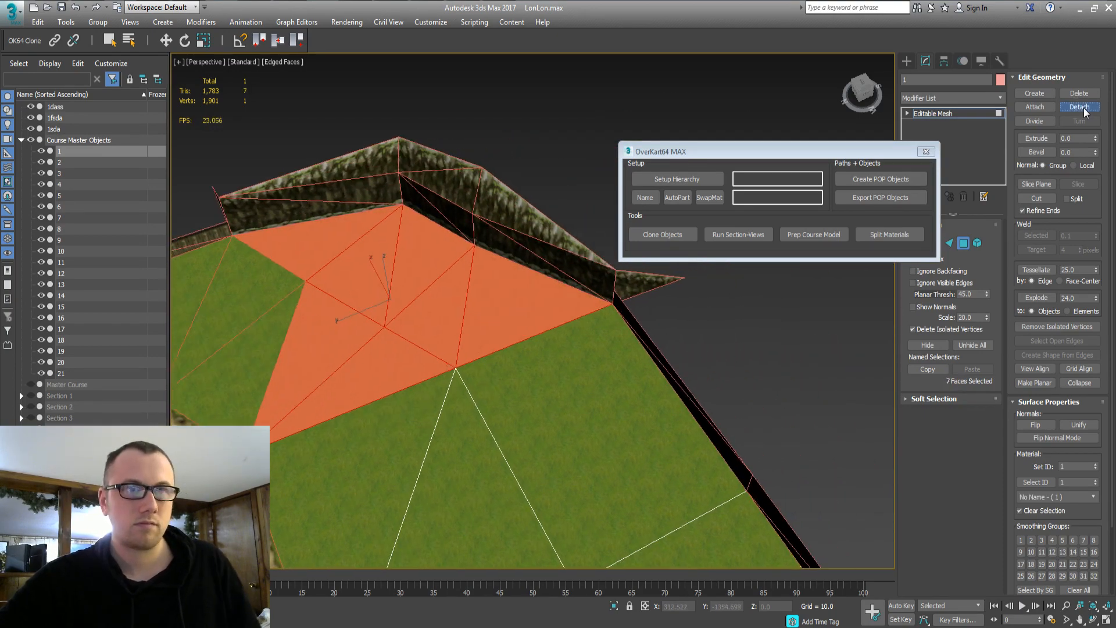
pyautogui.click(1081, 107)
pyautogui.write('1bhfd')
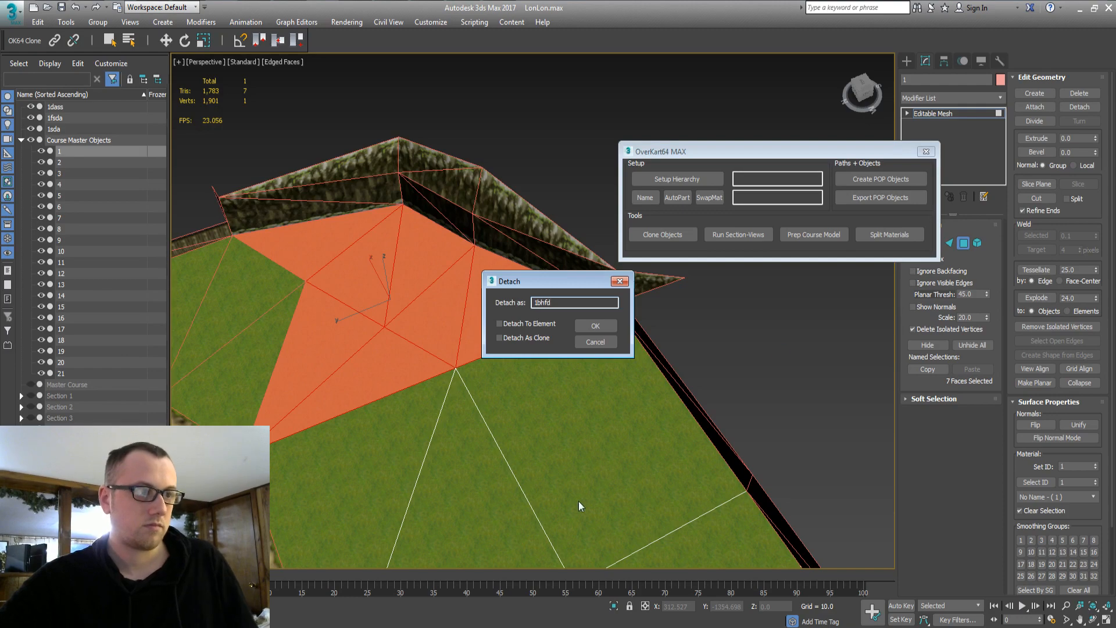
pyautogui.press('Return')
# Detach the next strip of four grass faces between the track and the outer wall as an object named 1fgsdfgd
pyautogui.moveTo(379, 490); pyautogui.dragTo(613, 385)
pyautogui.moveTo(578, 453); pyautogui.dragTo(510, 273, button='middle')
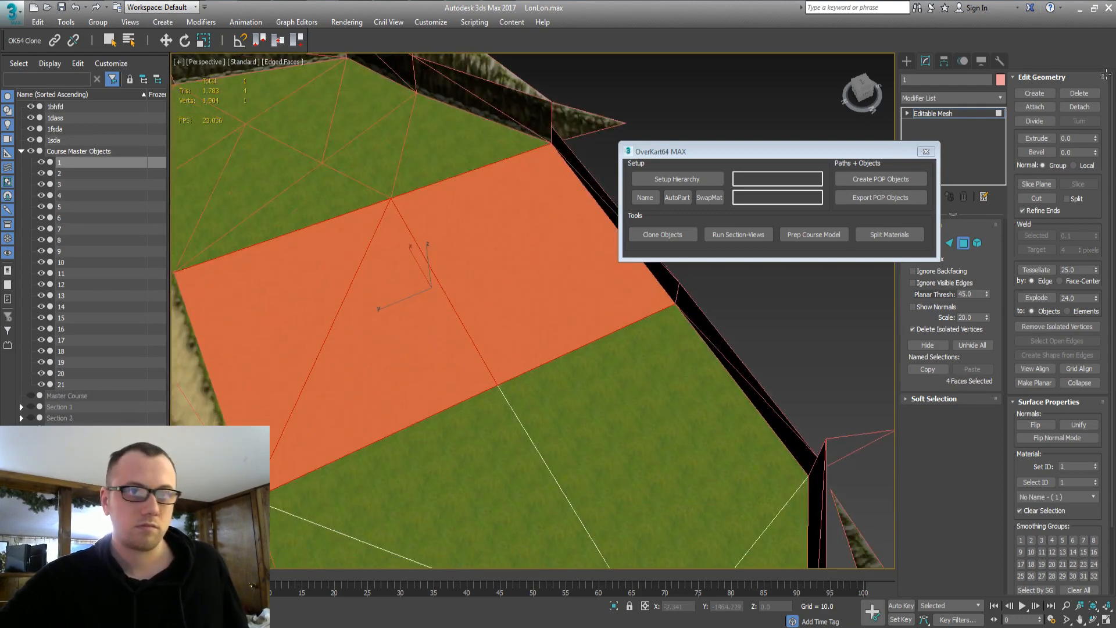
pyautogui.click(1079, 108)
pyautogui.write('1fgsdfgd')
pyautogui.press('Return')
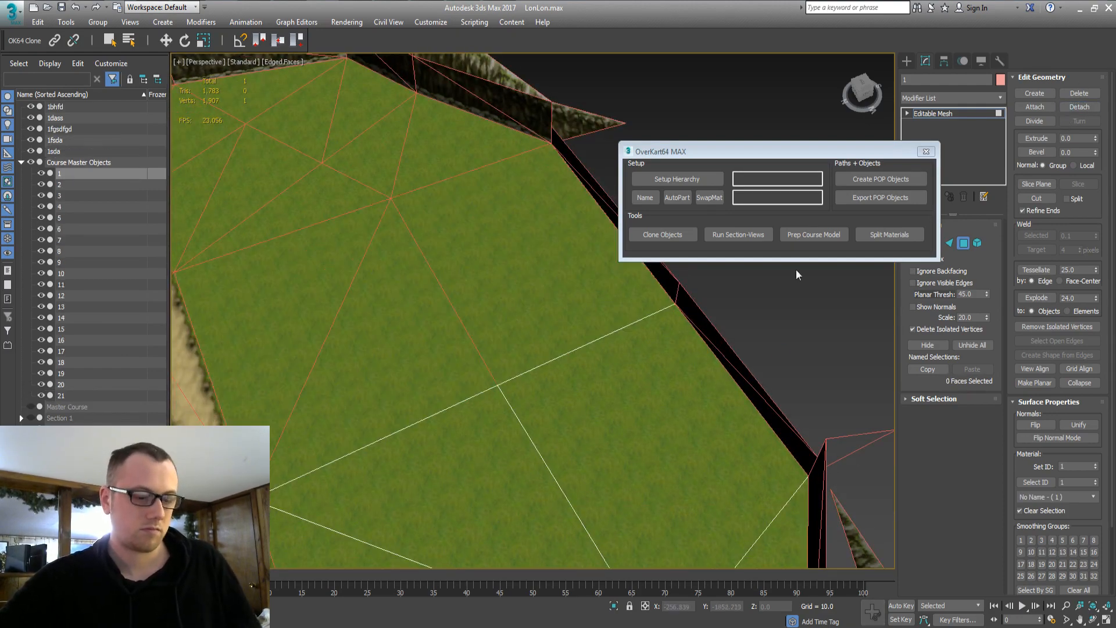
# Select the following four grass faces up to the wall's corner and detach them as an object named 1gfdgfdgd
pyautogui.click(453, 477)
pyautogui.keyDown('ctrl'); pyautogui.click(573, 428); pyautogui.keyUp('ctrl')
pyautogui.moveTo(573, 428); pyautogui.dragTo(528, 291, button='middle')
pyautogui.keyDown('ctrl'); pyautogui.click(393, 509); pyautogui.keyUp('ctrl')
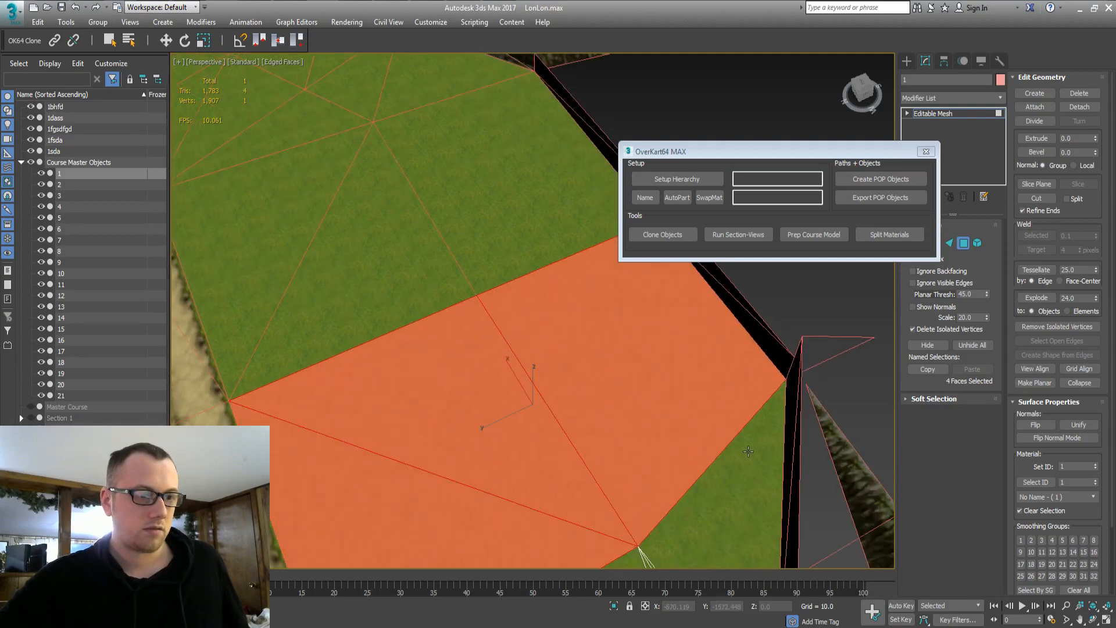
pyautogui.keyDown('ctrl'); pyautogui.click(749, 451); pyautogui.keyUp('ctrl')
pyautogui.moveTo(556, 488); pyautogui.dragTo(567, 414, button='middle')
pyautogui.scroll(-2, 531, 408)
pyautogui.moveTo(650, 351); pyautogui.dragTo(622, 371, button='middle')
pyautogui.keyDown('alt'); pyautogui.click(640, 295); pyautogui.keyUp('alt')
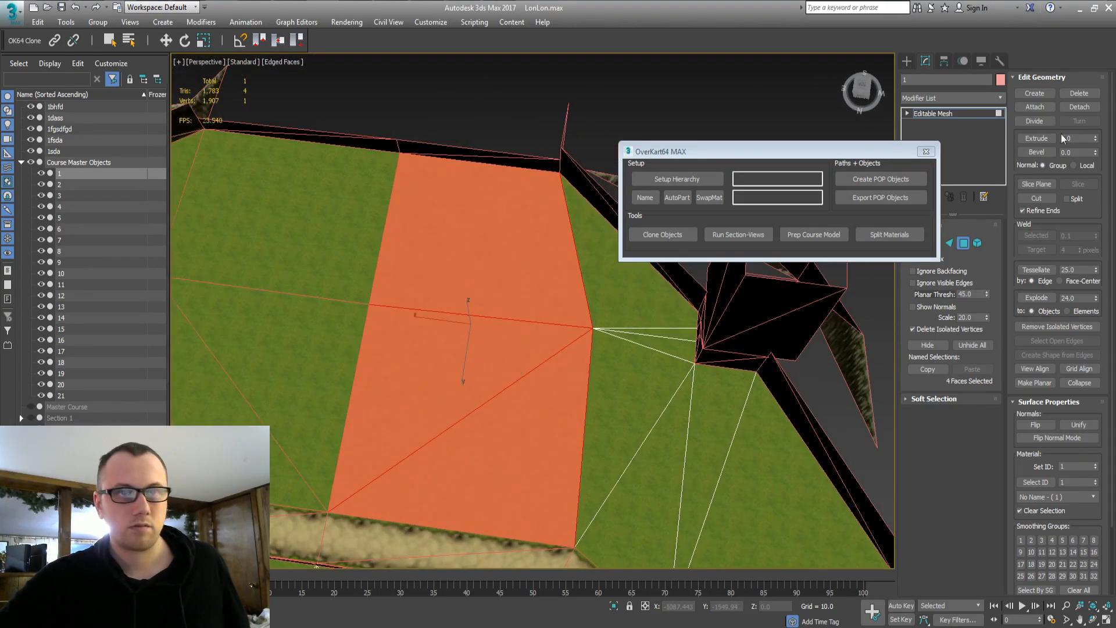
pyautogui.click(1079, 107)
pyautogui.write('1gfdgfdgd')
pyautogui.press('Return')
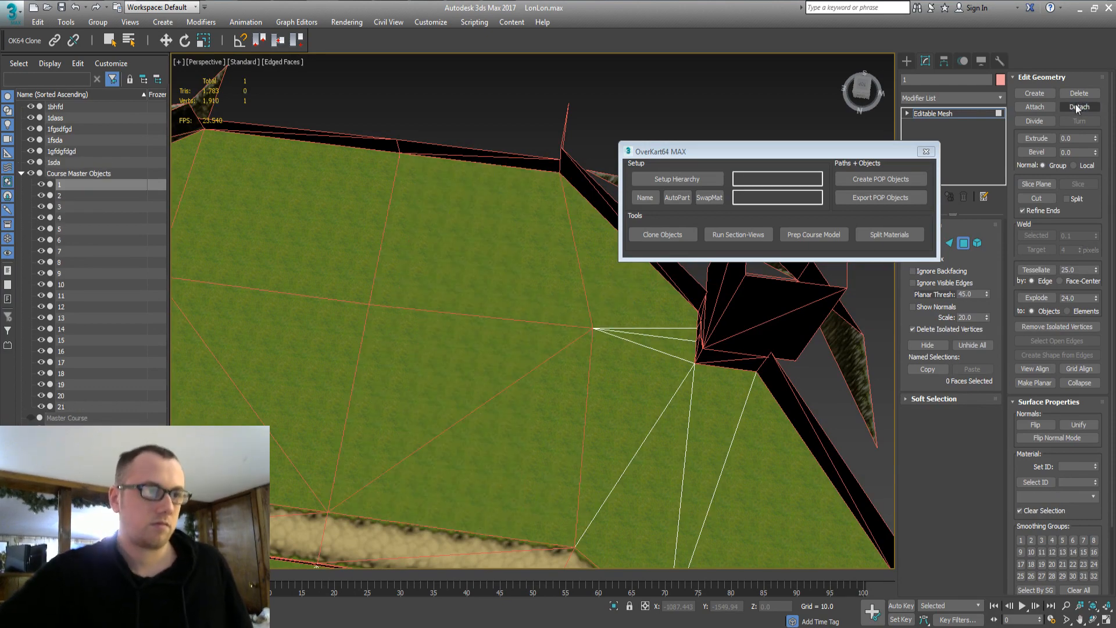
# Detach the four grass faces beside the dark wall opening, excluding those next to the track, as an object named 1fsdfasd
pyautogui.moveTo(613, 457); pyautogui.dragTo(773, 315)
pyautogui.moveTo(705, 386); pyautogui.dragTo(569, 297, button='middle')
pyautogui.keyDown('alt'); pyautogui.moveTo(559, 494); pyautogui.dragTo(612, 355); pyautogui.keyUp('alt')
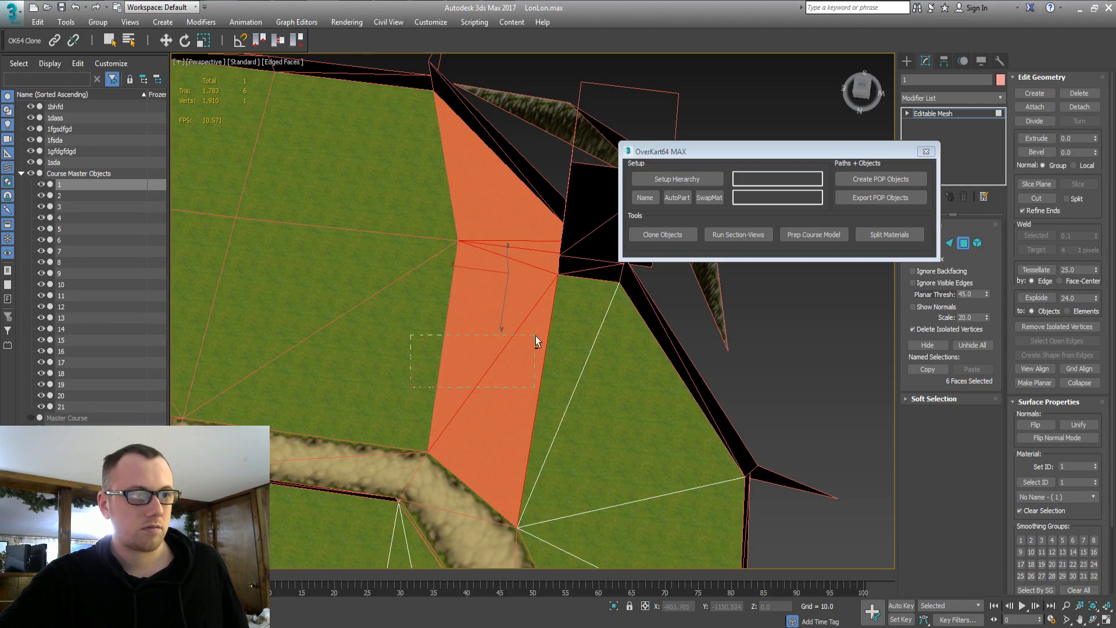
pyautogui.keyDown('alt'); pyautogui.moveTo(535, 335); pyautogui.dragTo(535, 337); pyautogui.keyUp('alt')
pyautogui.click(1079, 107)
pyautogui.write('1fsdfasd')
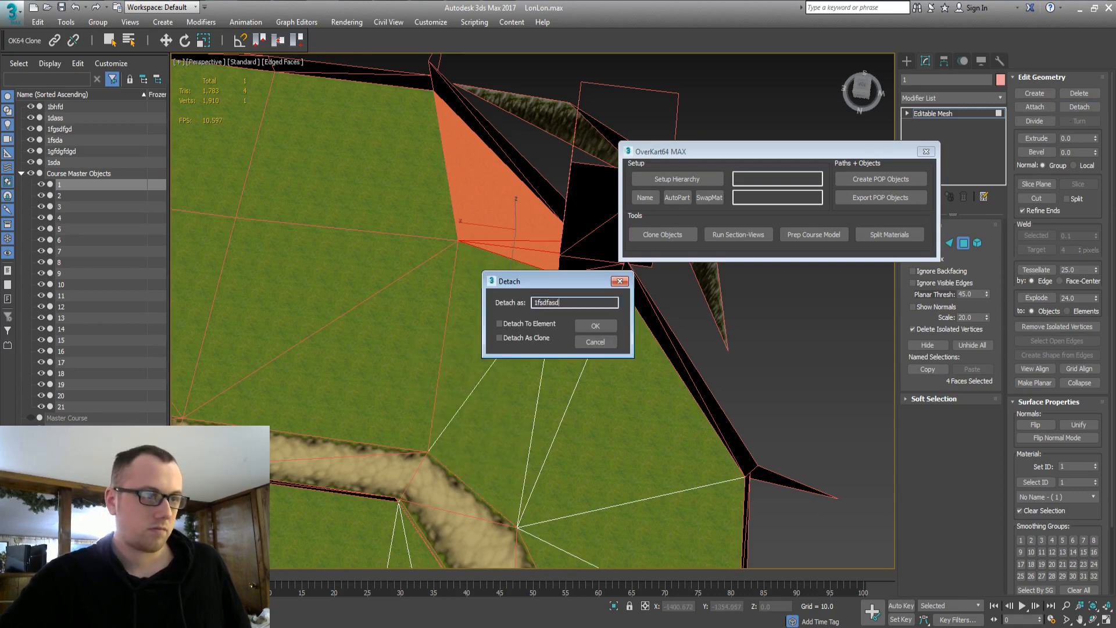
pyautogui.press('Return')
# Detach the four grass faces between the wall opening and the track's curve as an object named 1fdsfasd
pyautogui.click(520, 312)
pyautogui.keyDown('ctrl'); pyautogui.click(632, 356); pyautogui.keyUp('ctrl')
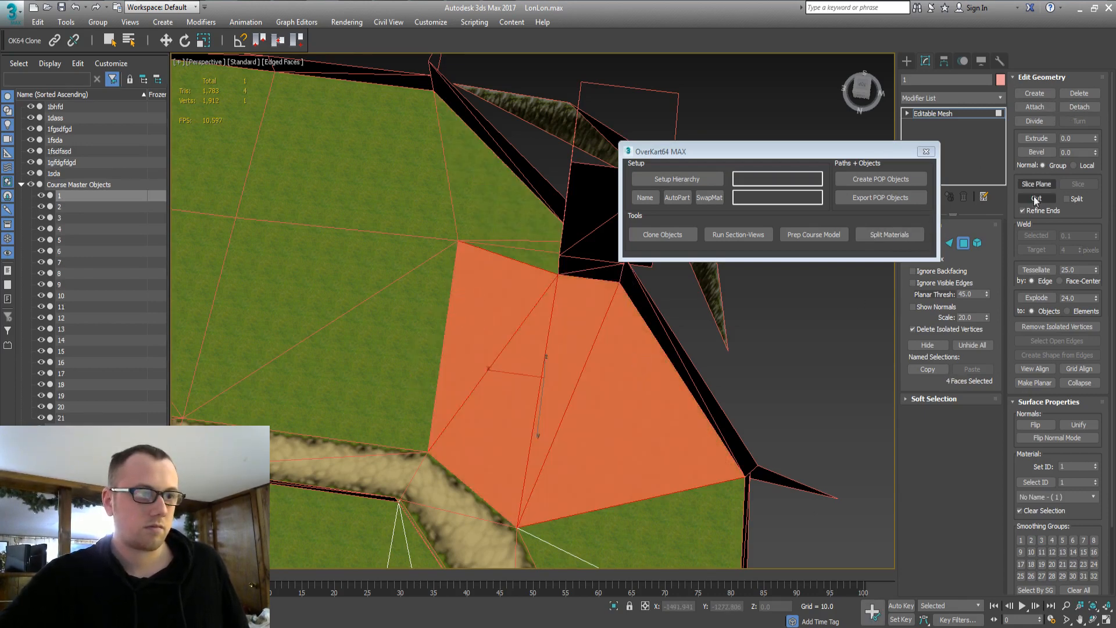
pyautogui.click(1079, 107)
pyautogui.press('Return')
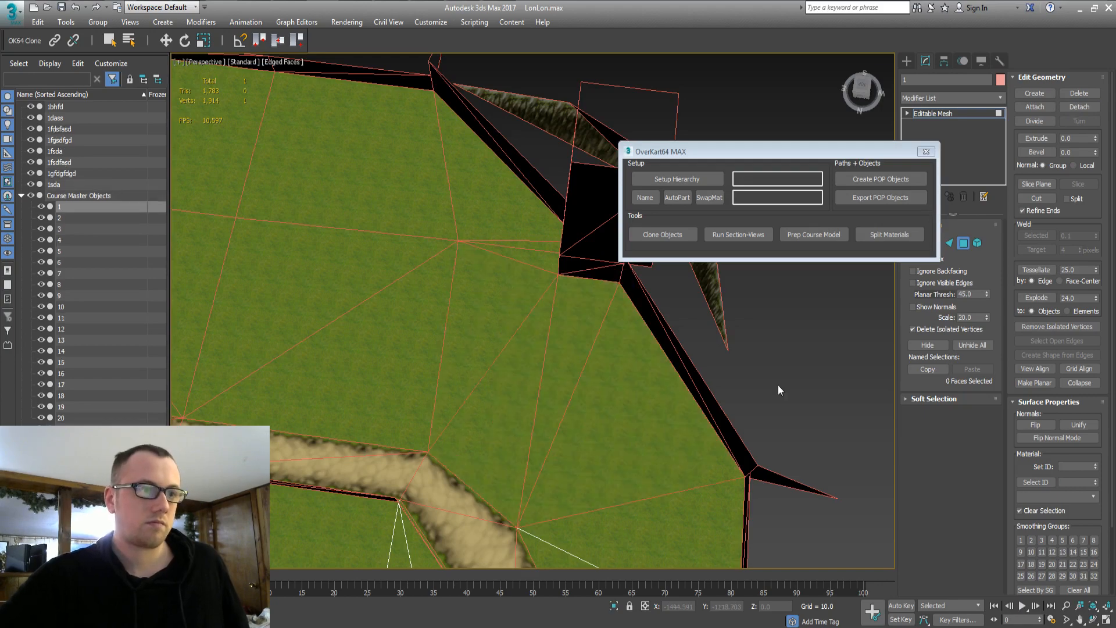
# Detach the four grass faces between the straight outer wall and the track after the curve as an object named 1asdas
pyautogui.scroll(3, 778, 385)
pyautogui.click(578, 379)
pyautogui.moveTo(578, 380); pyautogui.dragTo(468, 326, button='middle')
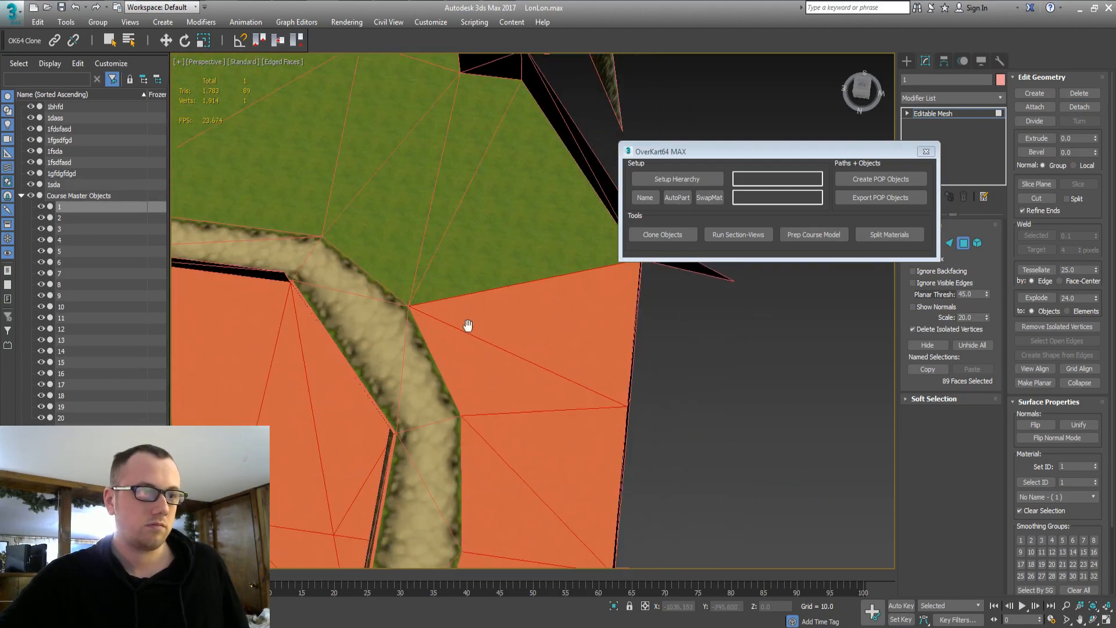
pyautogui.click(526, 409)
pyautogui.click(1077, 109)
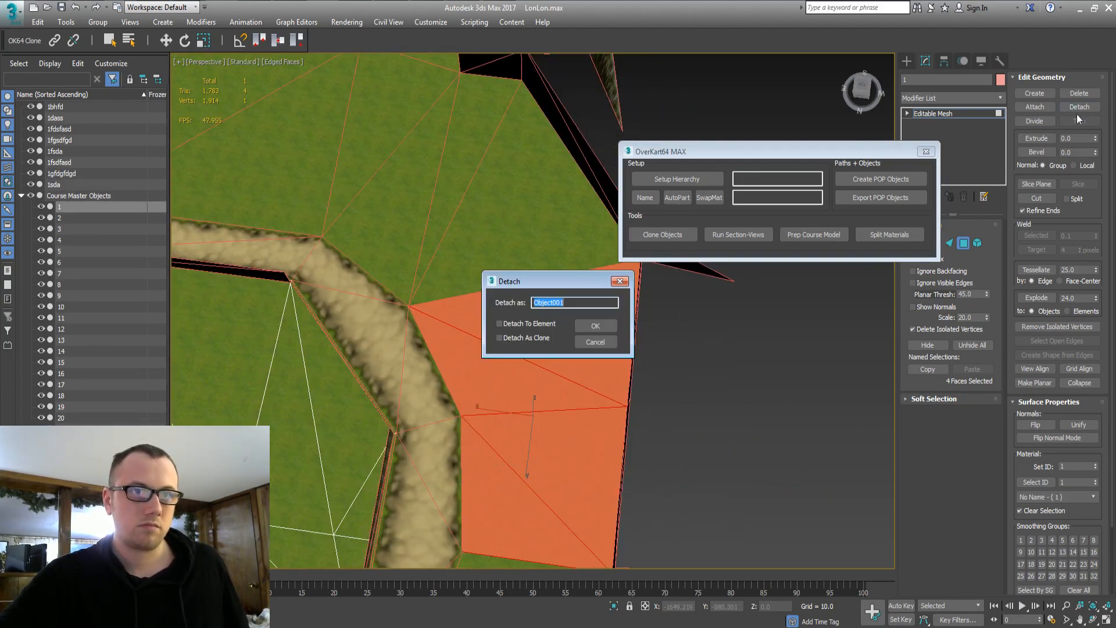
pyautogui.write('1asdas')
pyautogui.press('Return')
# Detach the five grass faces of the narrow strip outside the track's next bend as an object named 1fsdafasd
pyautogui.moveTo(465, 413); pyautogui.dragTo(465, 125, button='middle')
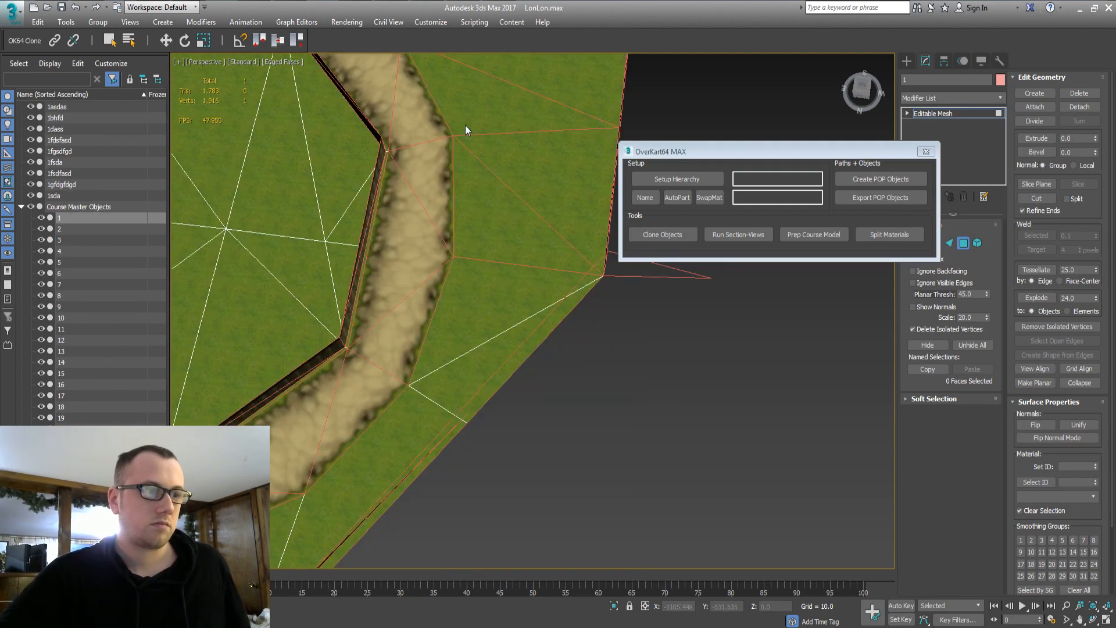
pyautogui.moveTo(379, 477); pyautogui.dragTo(518, 355)
pyautogui.keyDown('alt'); pyautogui.moveTo(327, 392); pyautogui.dragTo(409, 360, button='middle'); pyautogui.keyUp('alt')
pyautogui.keyDown('ctrl'); pyautogui.click(654, 329); pyautogui.keyUp('ctrl')
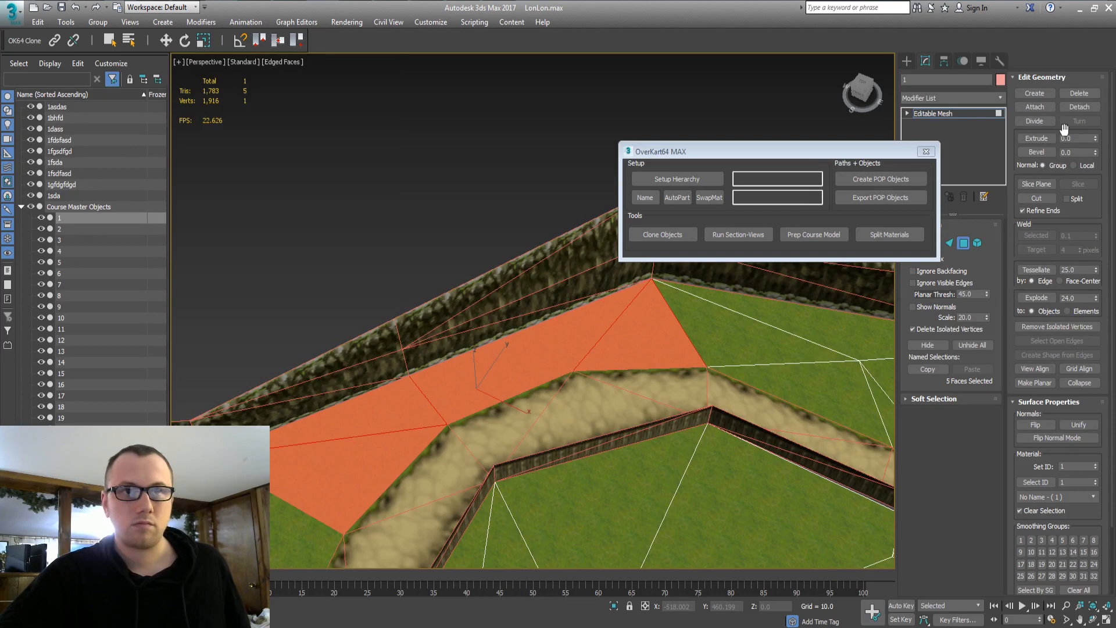
pyautogui.click(1080, 107)
pyautogui.write('1fsdafasd')
pyautogui.press('Return')
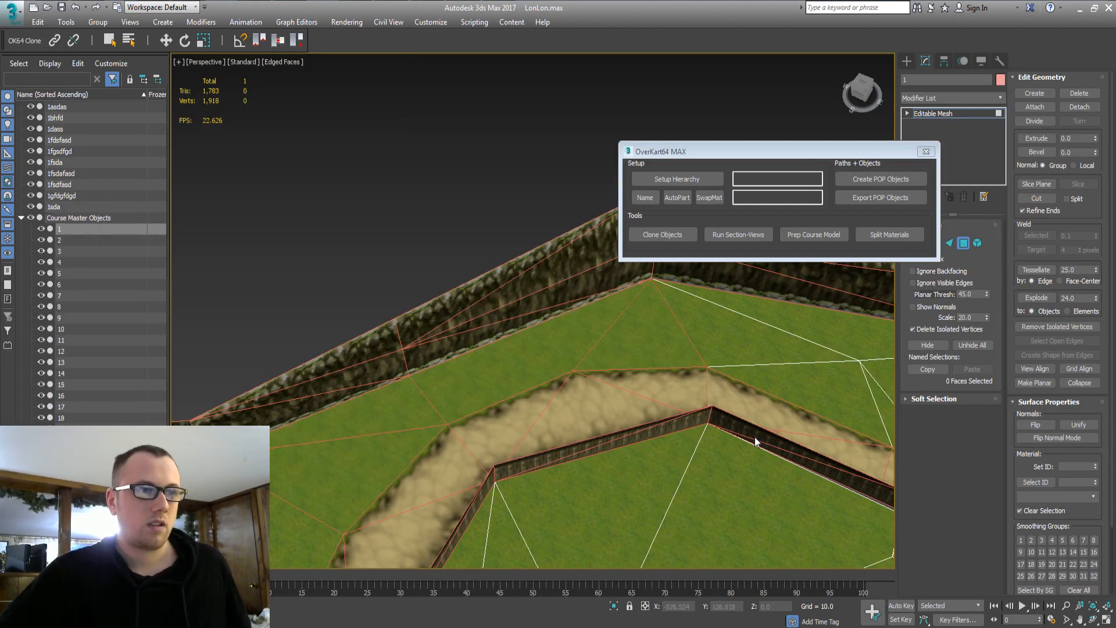
# Detach the six grass faces between the stone wall and the track before the buildings as an object named 1dfsdfas
pyautogui.moveTo(756, 442); pyautogui.dragTo(594, 381, button='middle')
pyautogui.click(676, 317)
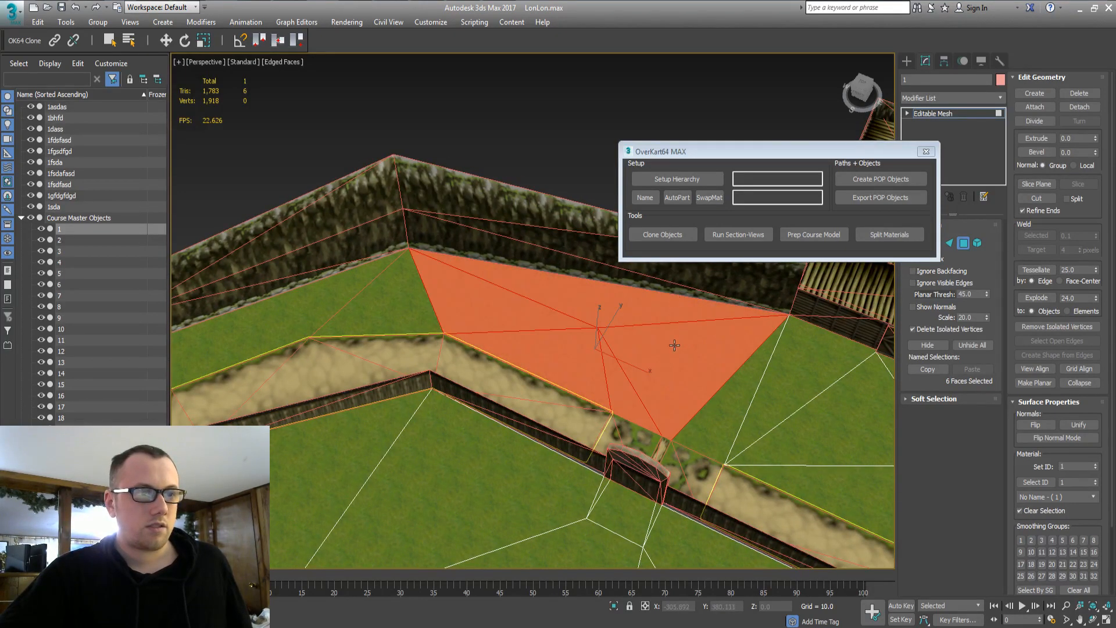
pyautogui.moveTo(676, 317); pyautogui.dragTo(370, 314, button='middle')
pyautogui.keyDown('ctrl'); pyautogui.click(559, 433); pyautogui.keyUp('ctrl')
pyautogui.moveTo(365, 311); pyautogui.dragTo(366, 313)
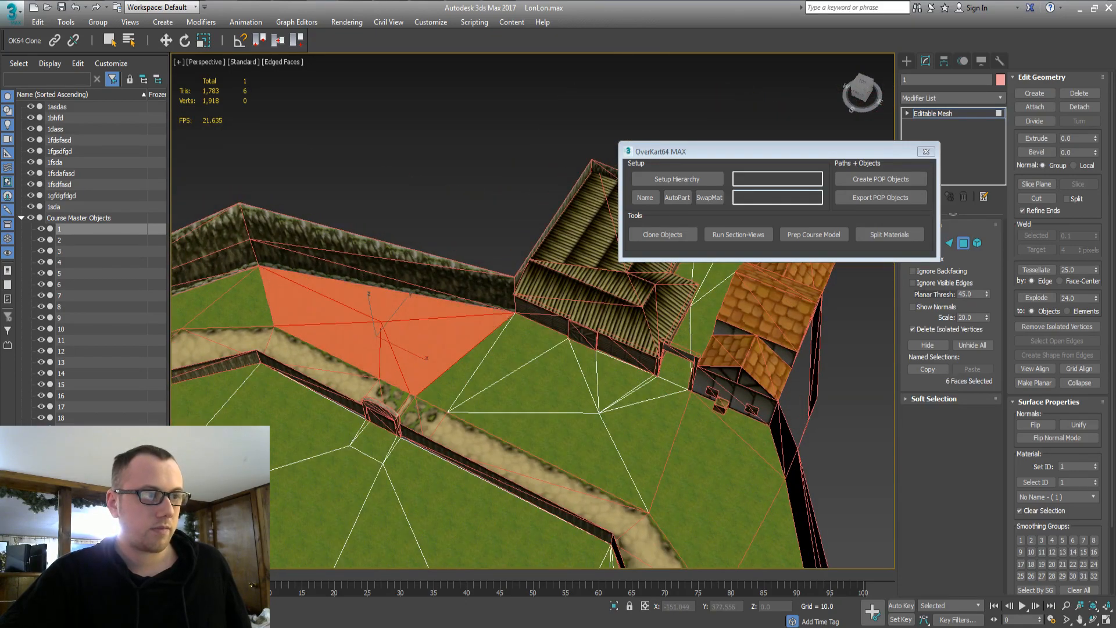
pyautogui.click(1081, 92)
pyautogui.press('Return')
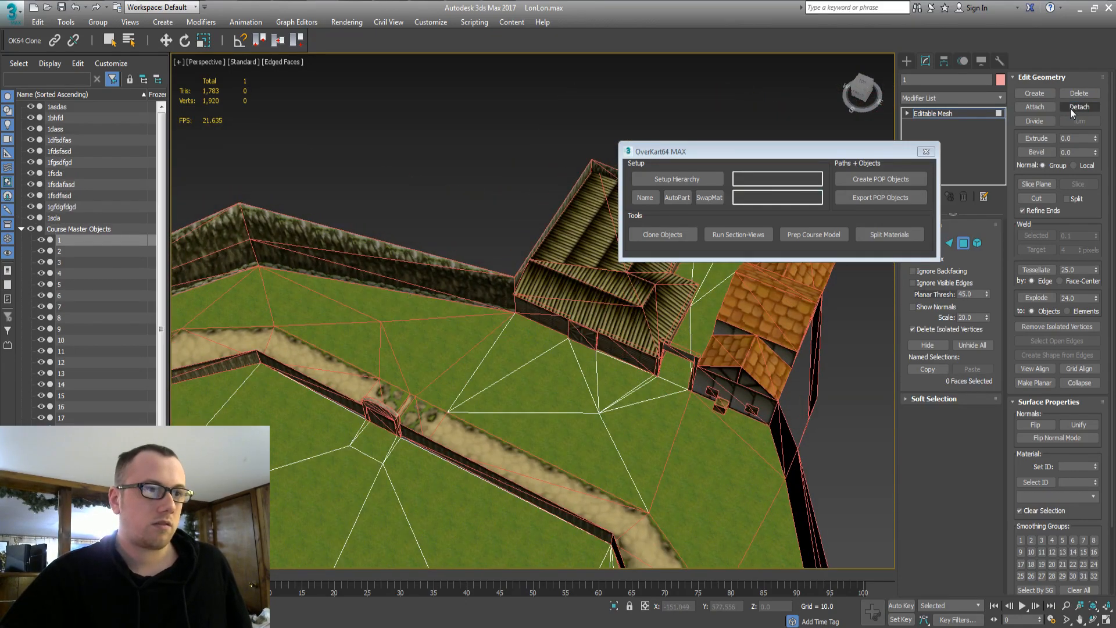
# Select the eleven grass faces between the track and the wooden-roofed building and detach them as an object named 1gddsas
pyautogui.hotkey('ctrl', 'a')
pyautogui.click(505, 378)
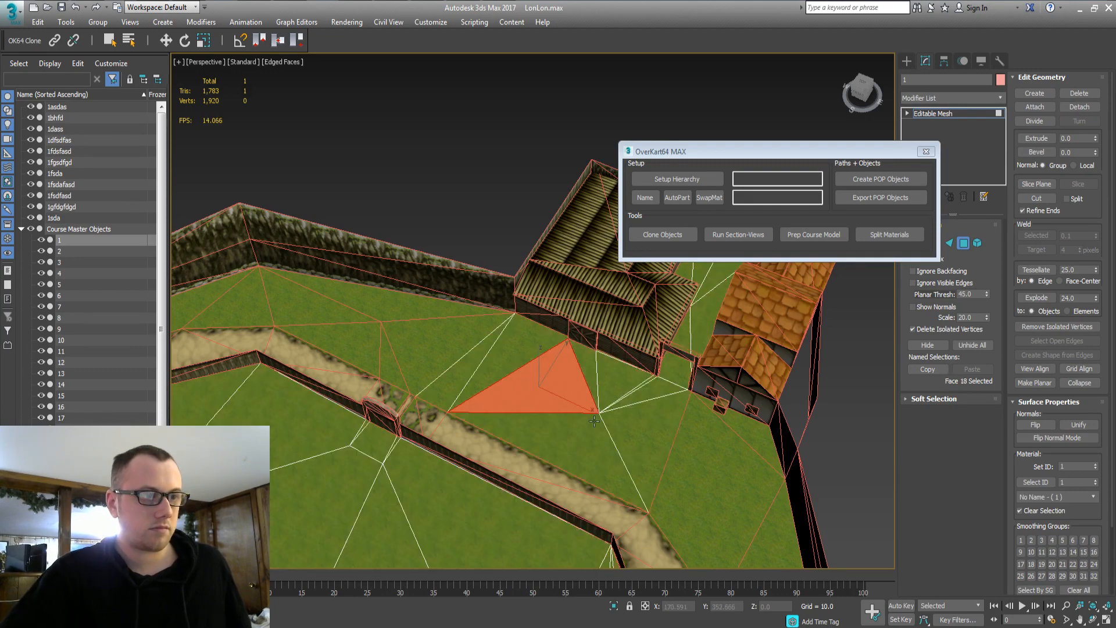
pyautogui.click(465, 389)
pyautogui.keyDown('ctrl'); pyautogui.click(532, 416); pyautogui.keyUp('ctrl')
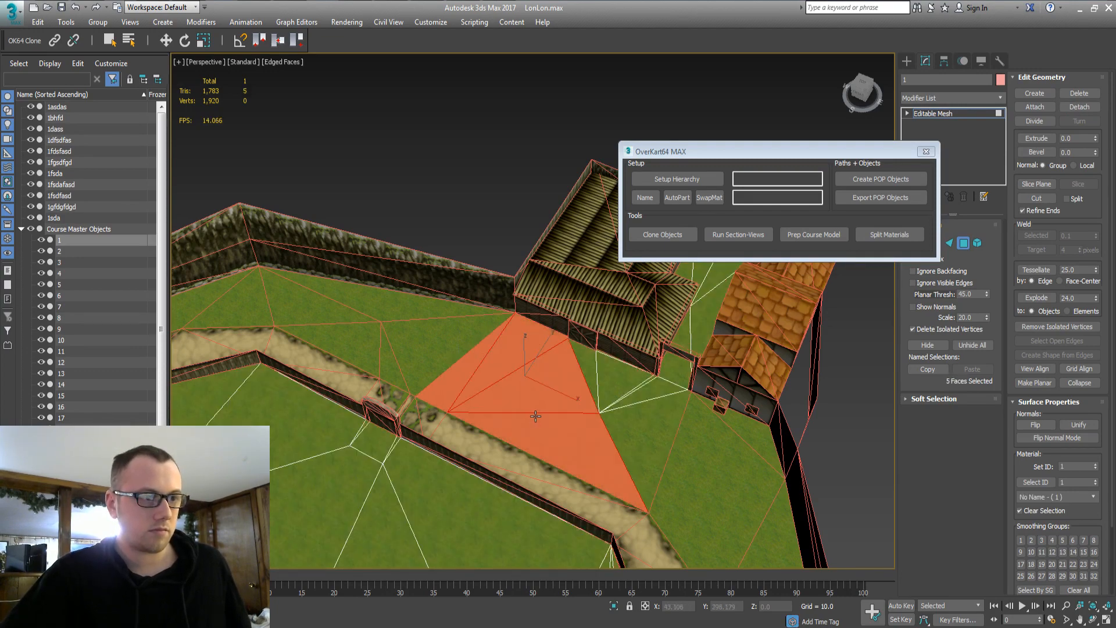
pyautogui.keyDown('alt'); pyautogui.click(562, 433); pyautogui.keyUp('alt')
pyautogui.keyDown('ctrl'); pyautogui.click(563, 438); pyautogui.keyUp('ctrl')
pyautogui.keyDown('ctrl'); pyautogui.click(616, 394); pyautogui.keyUp('ctrl')
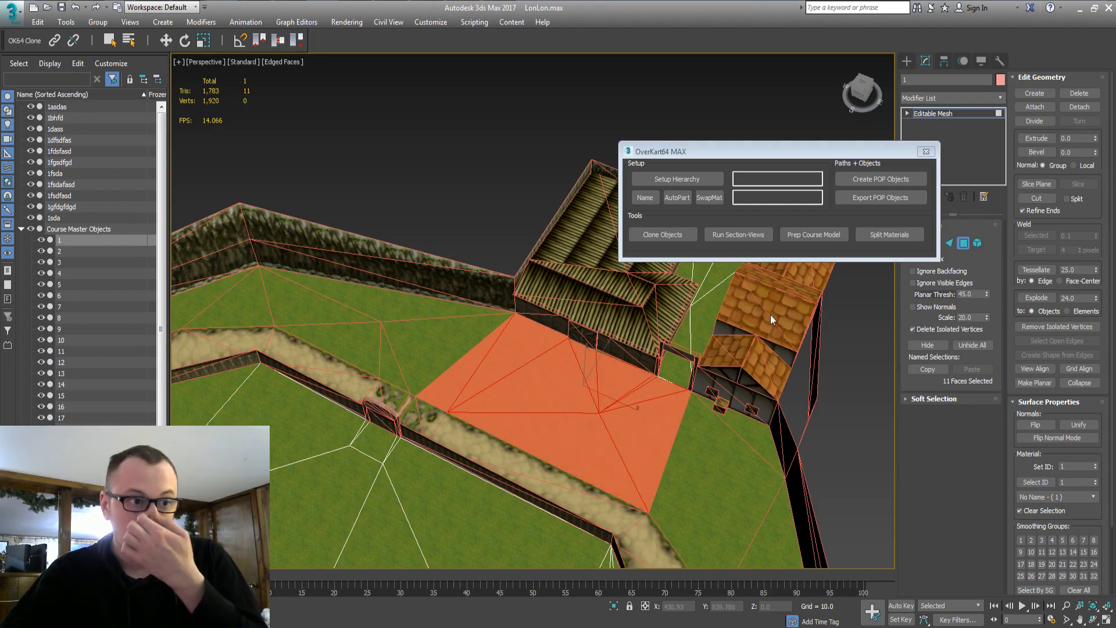
pyautogui.click(1070, 109)
pyautogui.write('1gddsas')
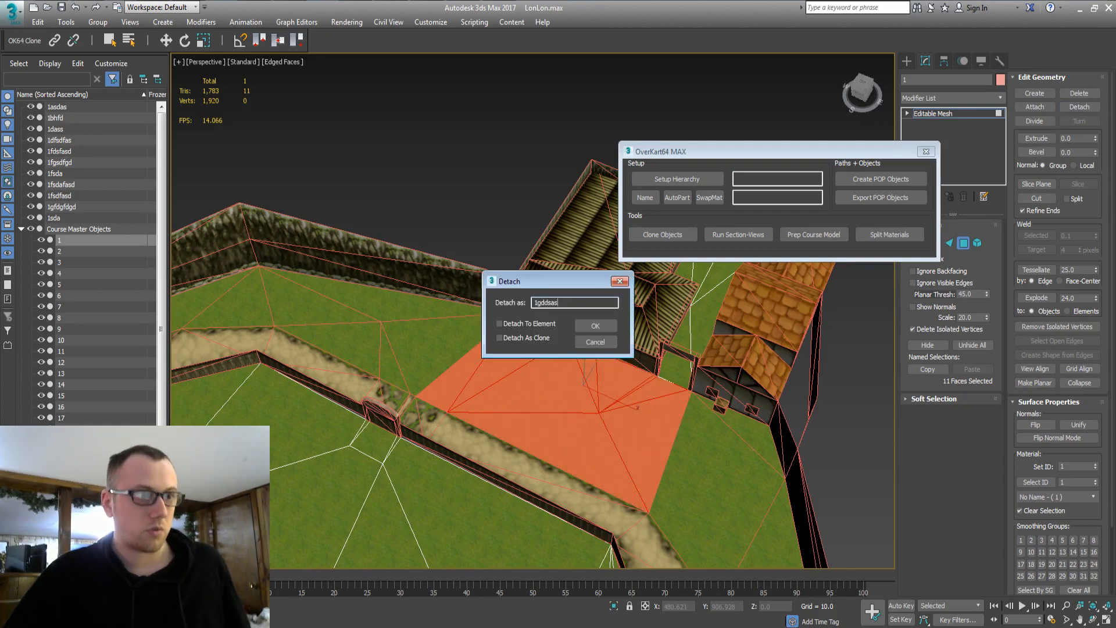
pyautogui.press('Return')
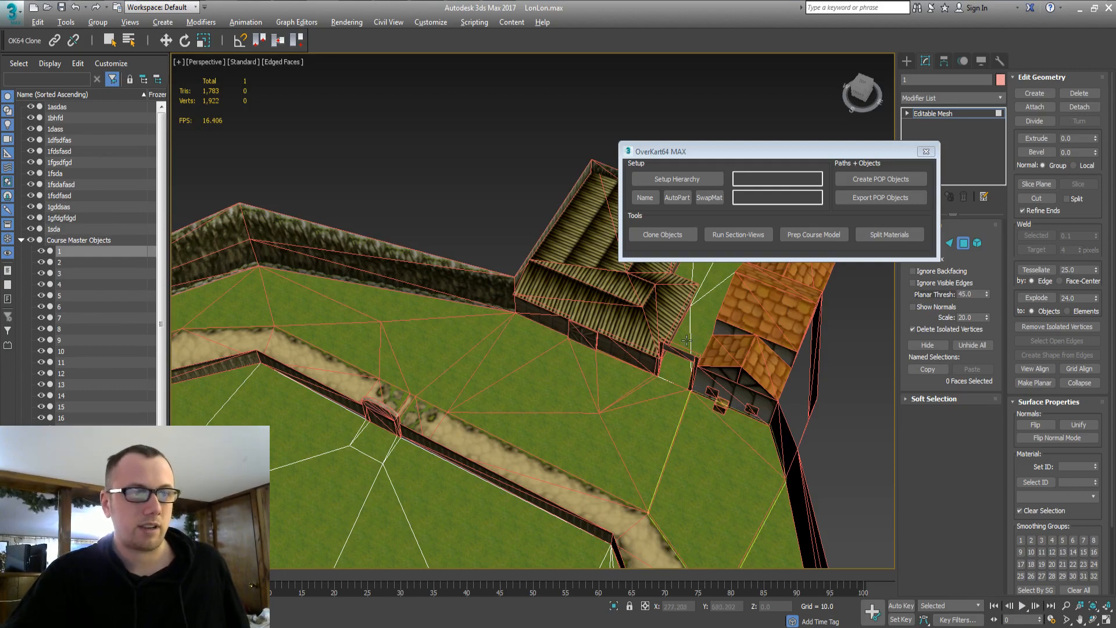
# Detach the nine grass faces in the passage between and behind the two buildings as an object named 1fsdfas
pyautogui.keyDown('alt'); pyautogui.moveTo(686, 340); pyautogui.dragTo(607, 372, button='middle'); pyautogui.keyUp('alt')
pyautogui.moveTo(614, 467); pyautogui.dragTo(451, 115, button='middle')
pyautogui.click(487, 311)
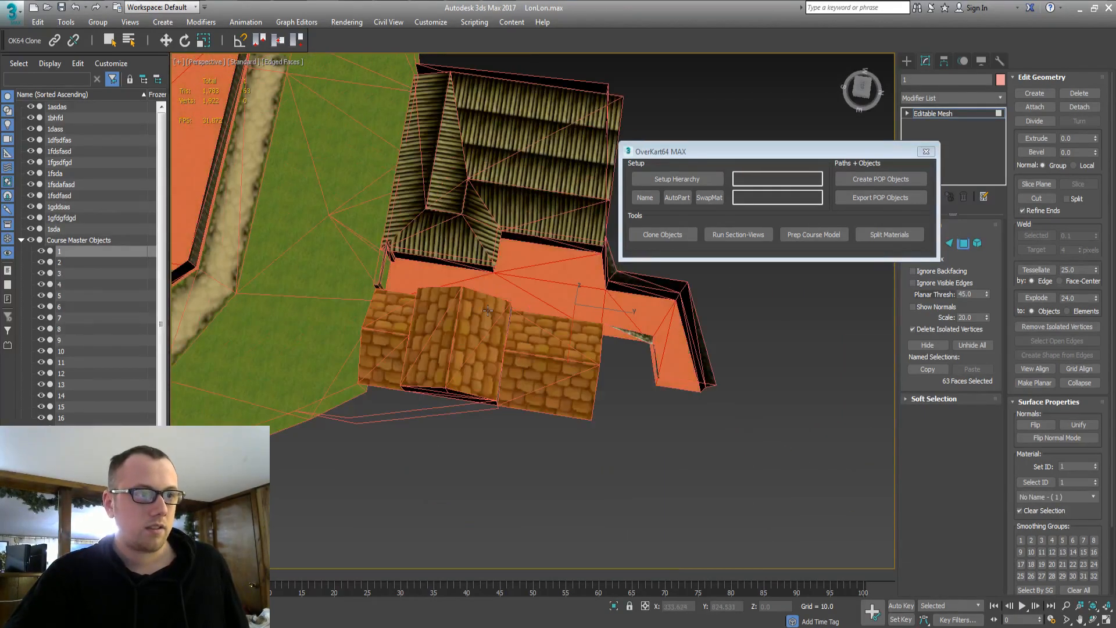
pyautogui.moveTo(726, 230); pyautogui.dragTo(766, 196)
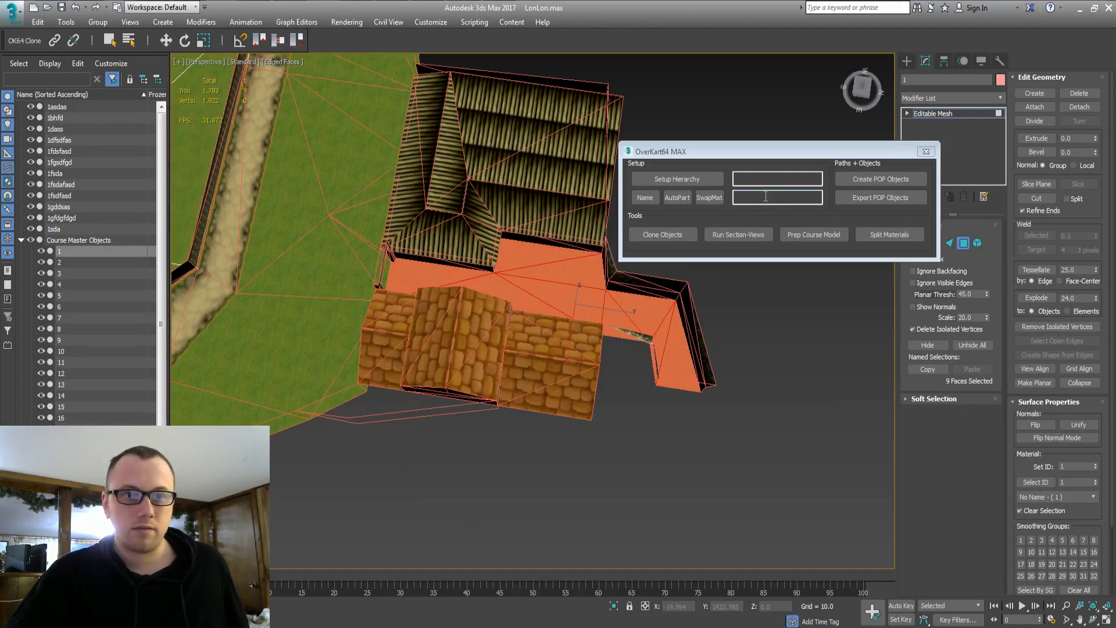
pyautogui.click(1080, 107)
pyautogui.write('1fsdfas')
pyautogui.press('Return')
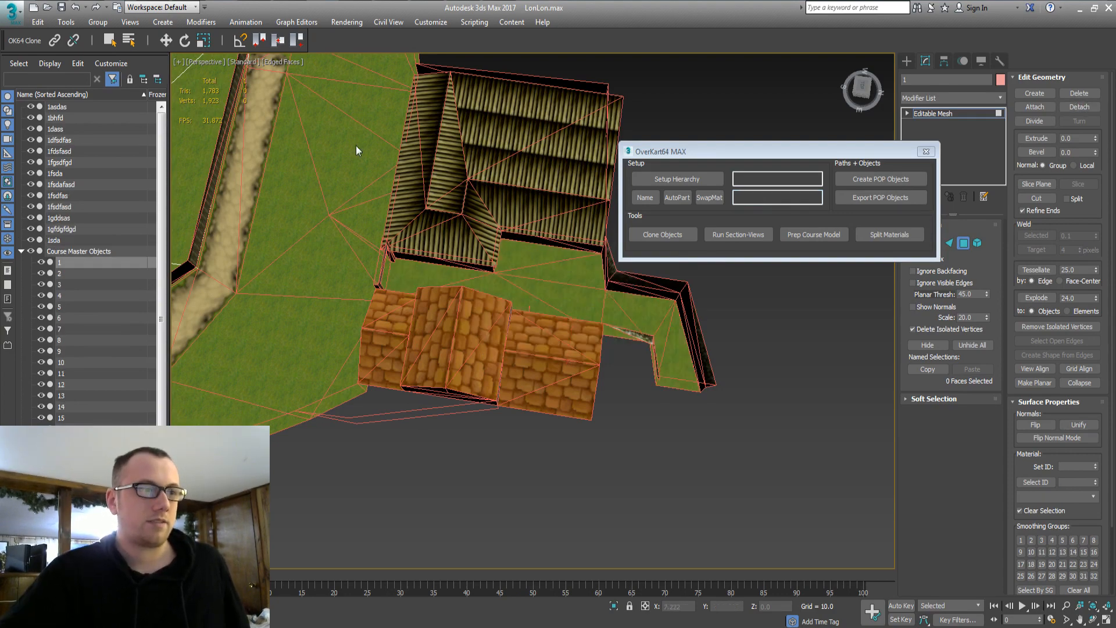
# Detach the six infield grass faces inside the track's rounded end near the wooden bridge as a separate object
pyautogui.moveTo(356, 150); pyautogui.dragTo(393, 384, button='middle')
pyautogui.scroll(2, 393, 385)
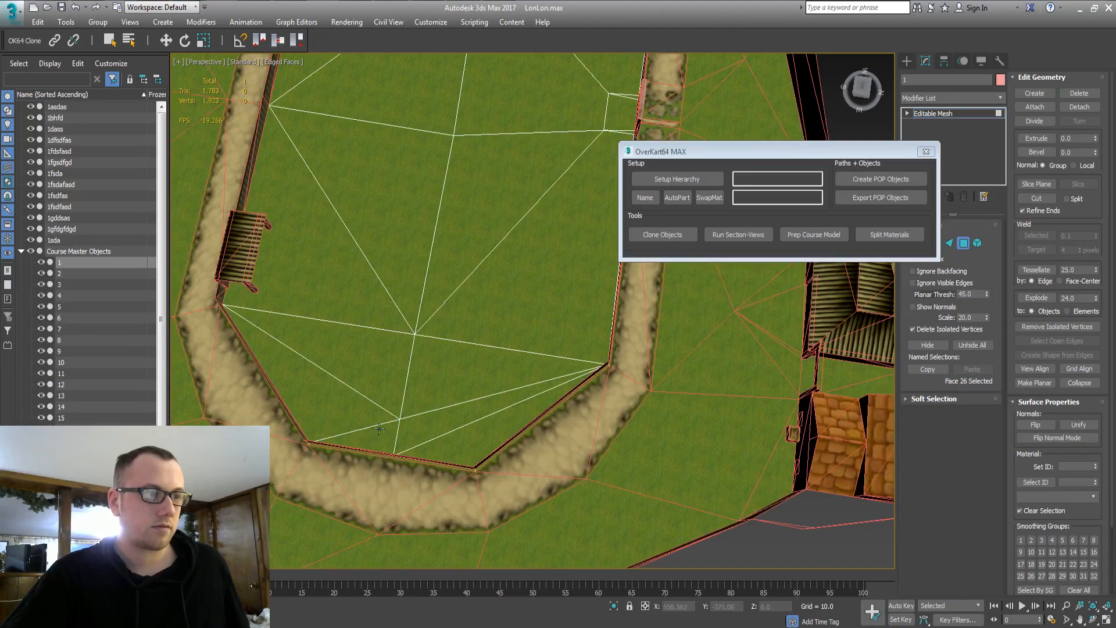
pyautogui.moveTo(378, 429); pyautogui.dragTo(417, 393)
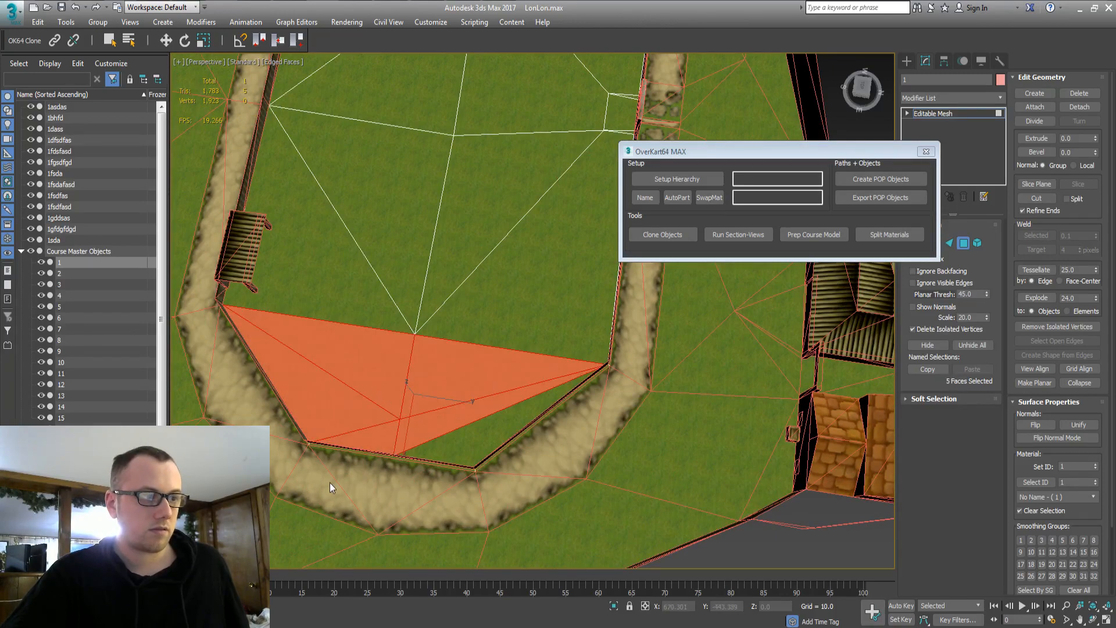
pyautogui.keyDown('ctrl'); pyautogui.click(455, 447); pyautogui.keyUp('ctrl')
pyautogui.keyDown('alt'); pyautogui.moveTo(453, 419); pyautogui.dragTo(458, 397, button='middle'); pyautogui.keyUp('alt')
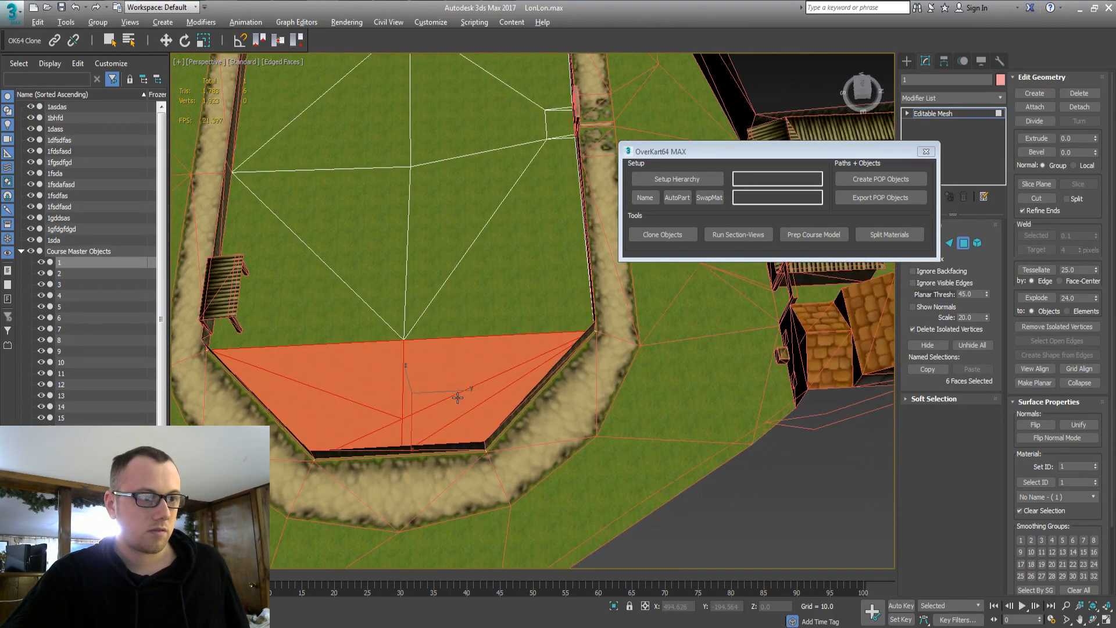
pyautogui.click(1079, 106)
pyautogui.press('Return')
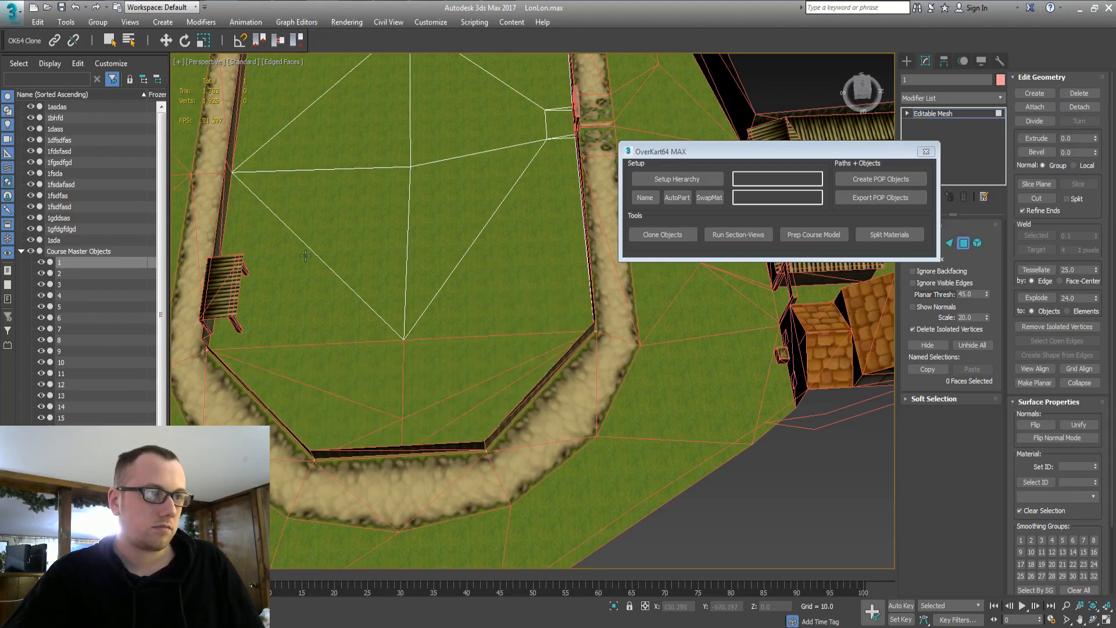
# Detach the five infield grass faces beside the wooden bridge as a separate object
pyautogui.moveTo(343, 299); pyautogui.dragTo(501, 301)
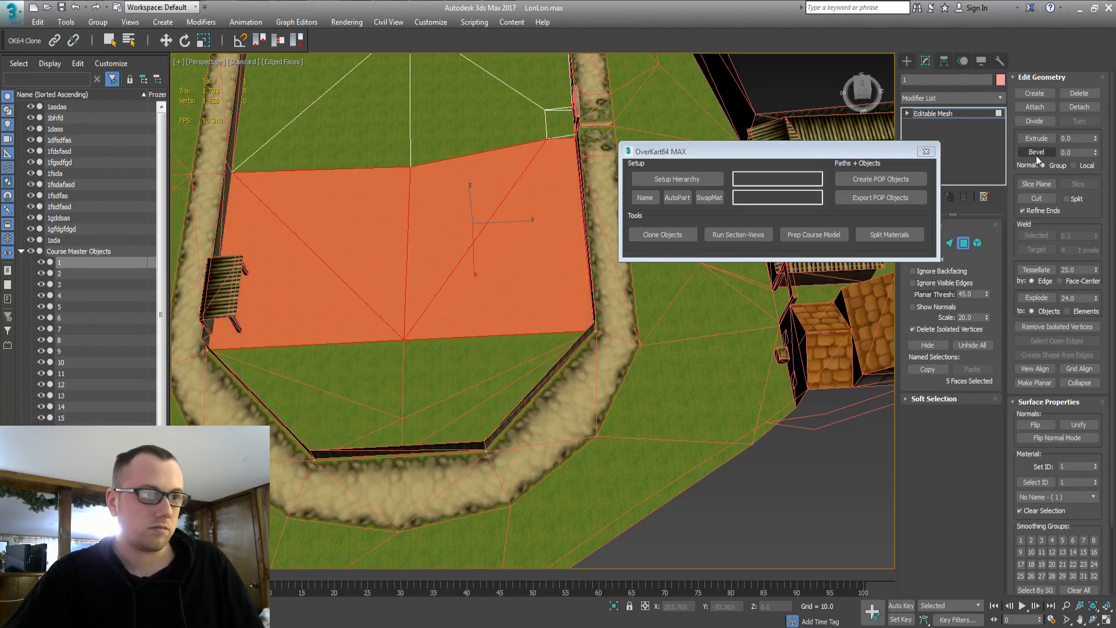
pyautogui.click(1079, 106)
pyautogui.press('Return')
# Detach the six central infield grass faces beyond the bridge section, leaving out the small gate patch, as a separate object
pyautogui.moveTo(280, 249); pyautogui.dragTo(399, 200, button='middle')
pyautogui.click(324, 254)
pyautogui.keyDown('ctrl'); pyautogui.click(502, 171); pyautogui.keyUp('ctrl')
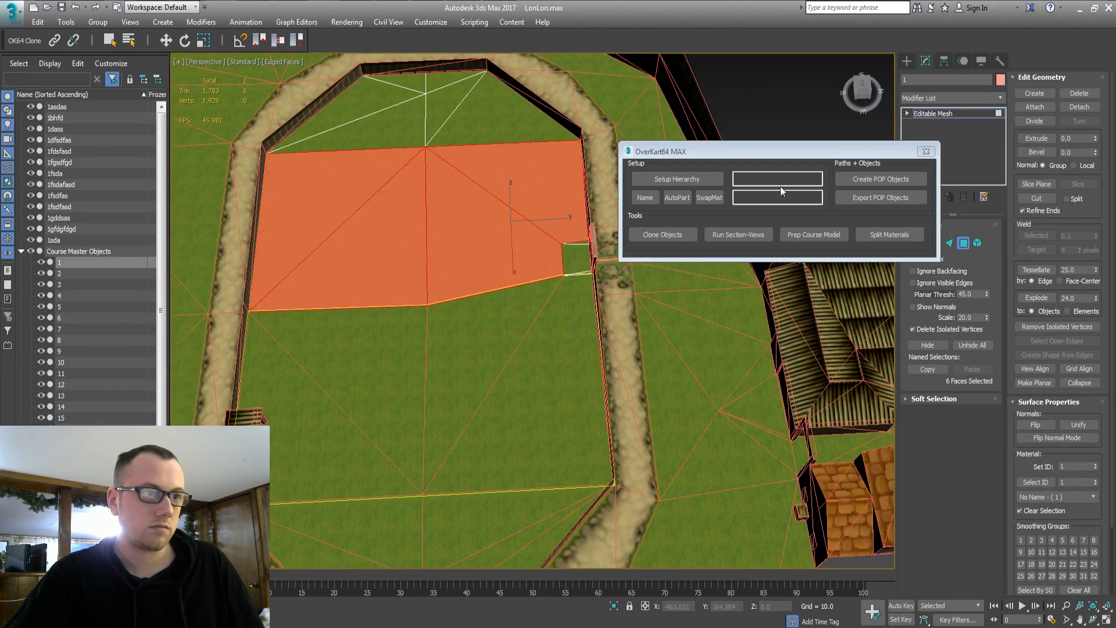
pyautogui.click(1079, 107)
pyautogui.press('Return')
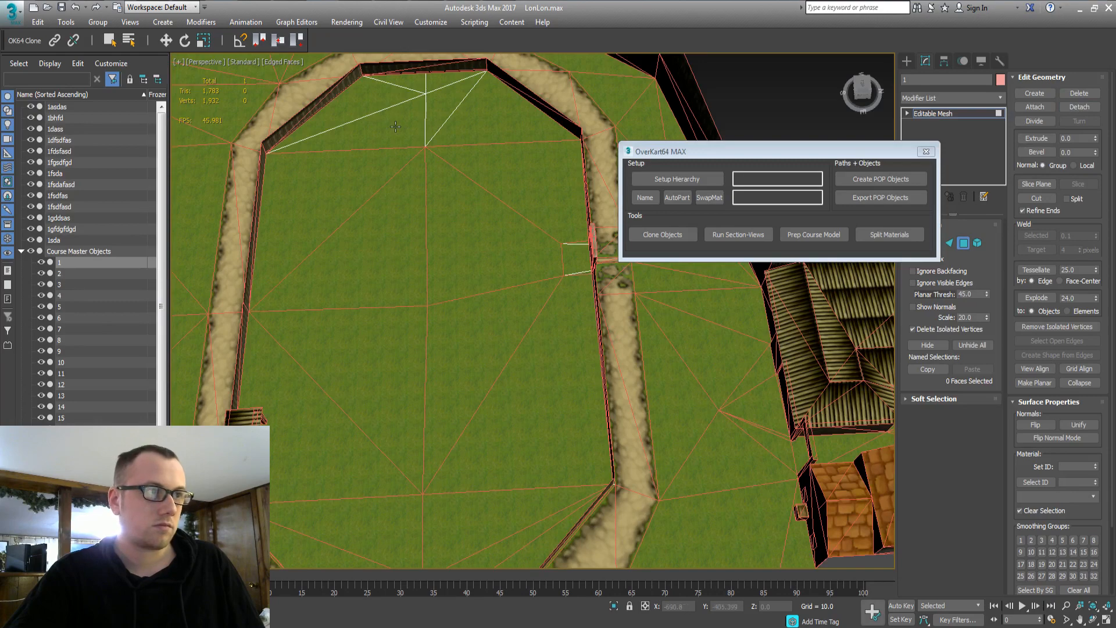
# Detach the six infield grass faces at the rounded end farthest from the wooden bridge as a separate object
pyautogui.click(393, 116)
pyautogui.keyDown('ctrl'); pyautogui.click(490, 124); pyautogui.keyUp('ctrl')
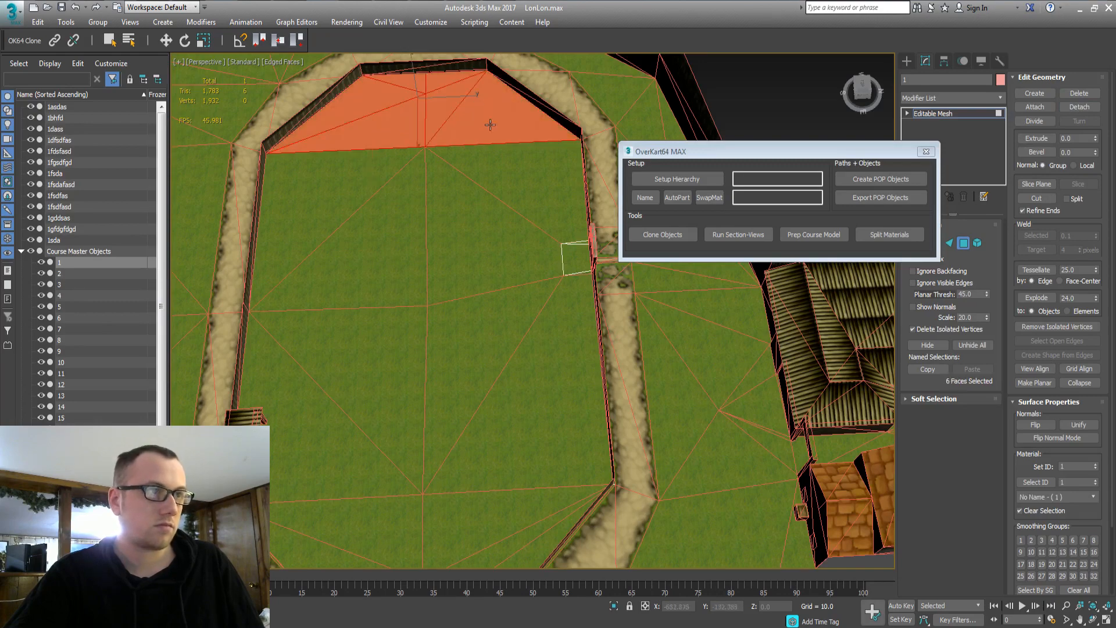
pyautogui.click(1080, 107)
pyautogui.press('Return')
# Detach the four-face grass patch at the infield gate as a separate object
pyautogui.click(587, 231)
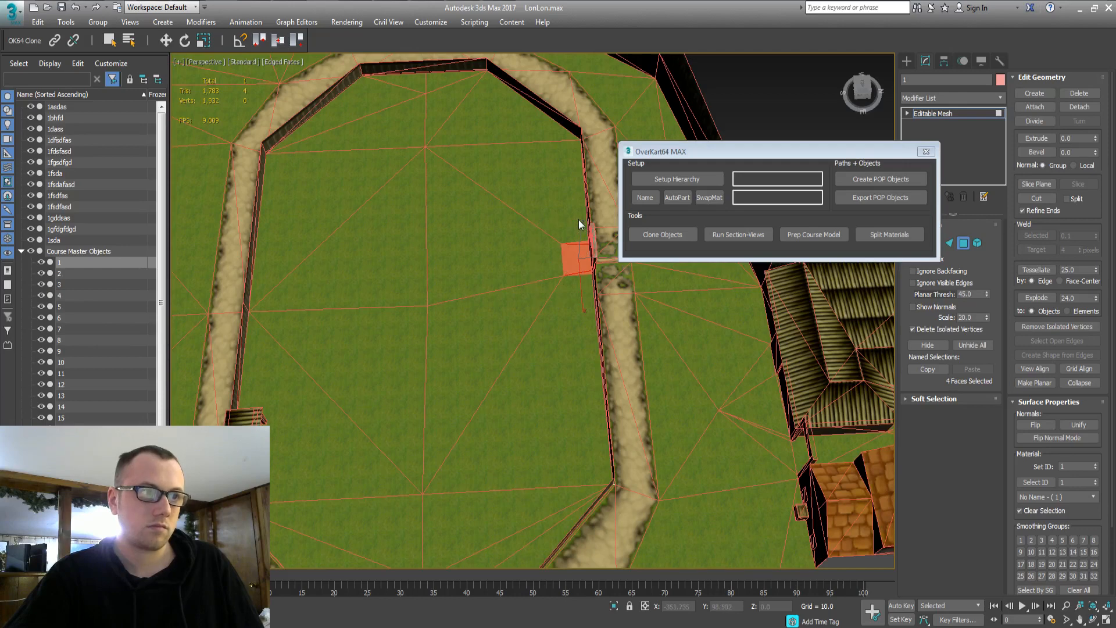
pyautogui.click(1079, 107)
pyautogui.press('Return')
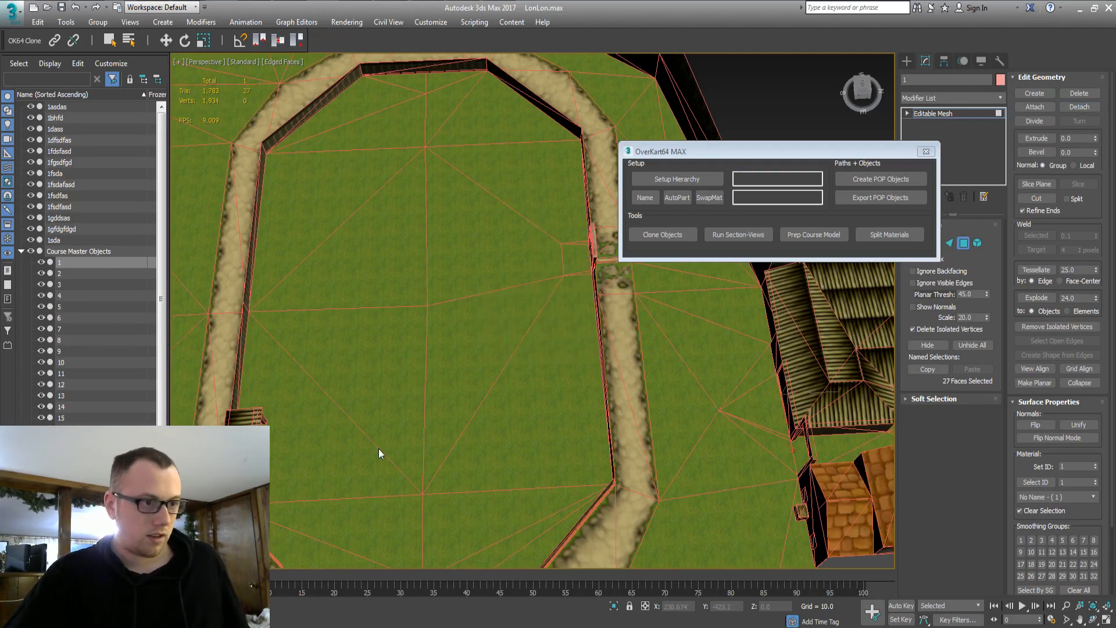
# Detach the six narrow faces along the inner fence at the rounded end near the wooden bridge as a separate object
pyautogui.click(379, 448)
pyautogui.moveTo(378, 448); pyautogui.dragTo(396, 347, button='middle')
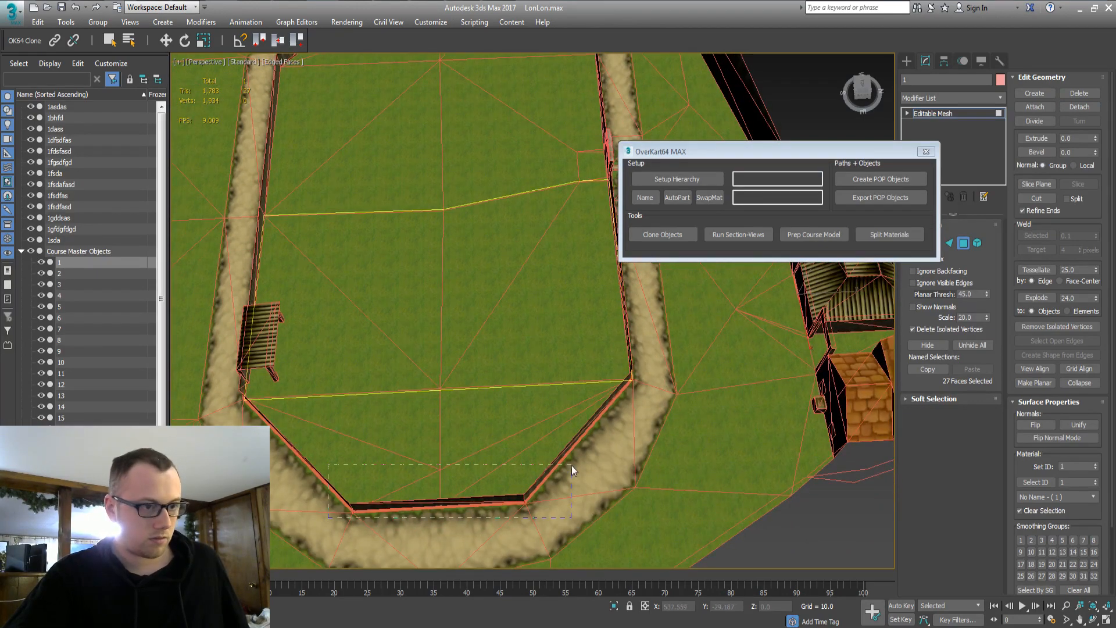
pyautogui.moveTo(351, 545); pyautogui.dragTo(298, 522)
pyautogui.moveTo(337, 418); pyautogui.dragTo(326, 412)
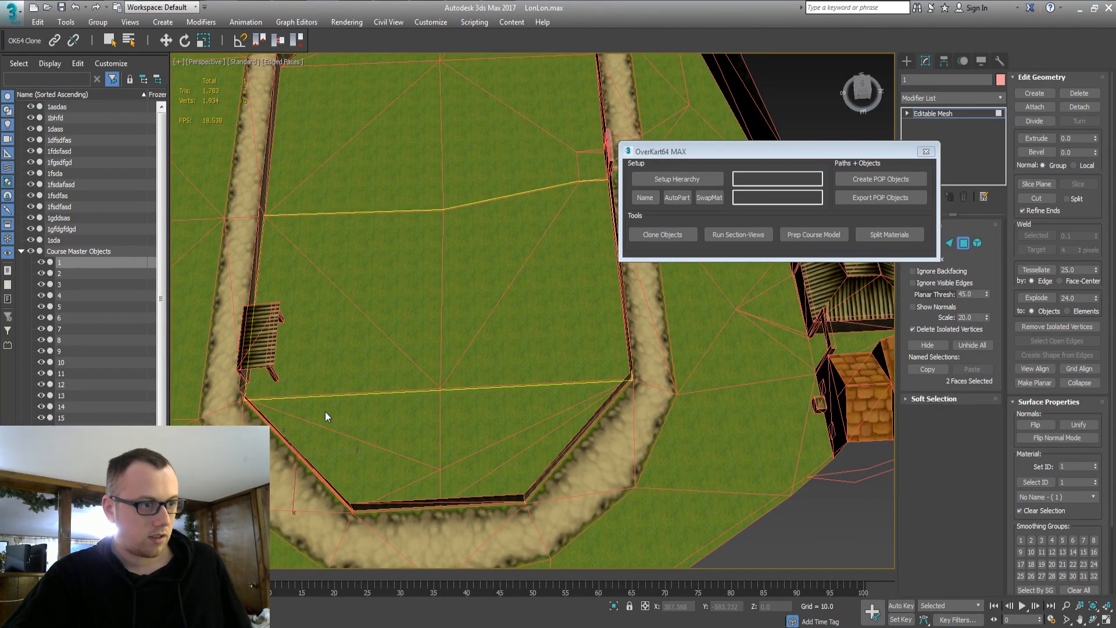
pyautogui.moveTo(634, 428); pyautogui.dragTo(635, 427)
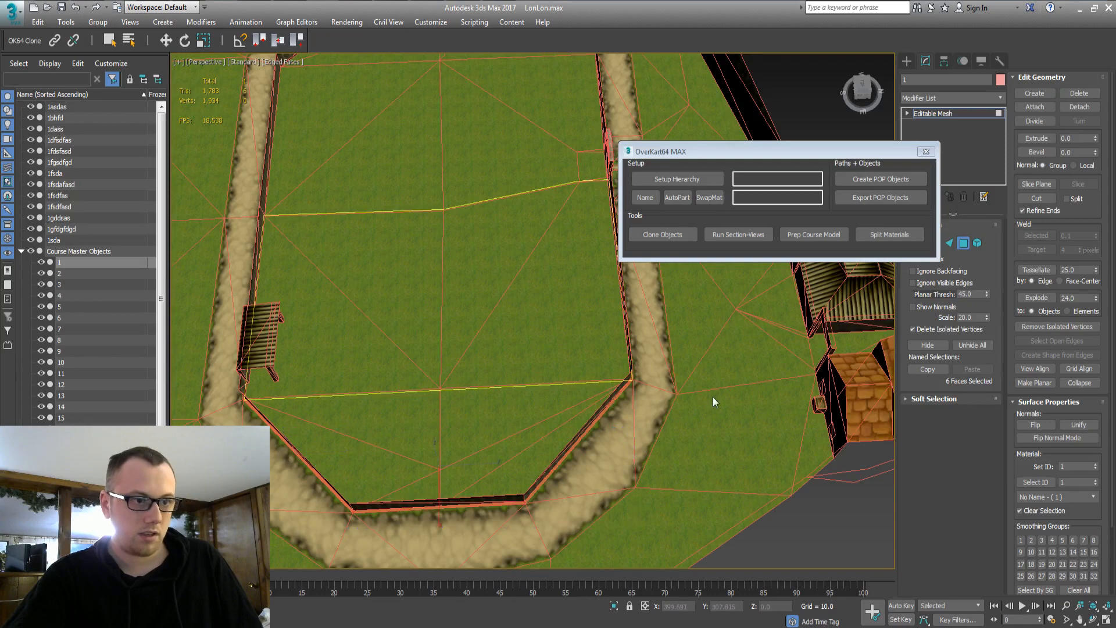
pyautogui.click(1079, 107)
pyautogui.press('Return')
# Detach the four narrow faces along the inner fence's straight on the wooden bridge side as a separate object
pyautogui.moveTo(357, 362); pyautogui.dragTo(361, 390, button='middle')
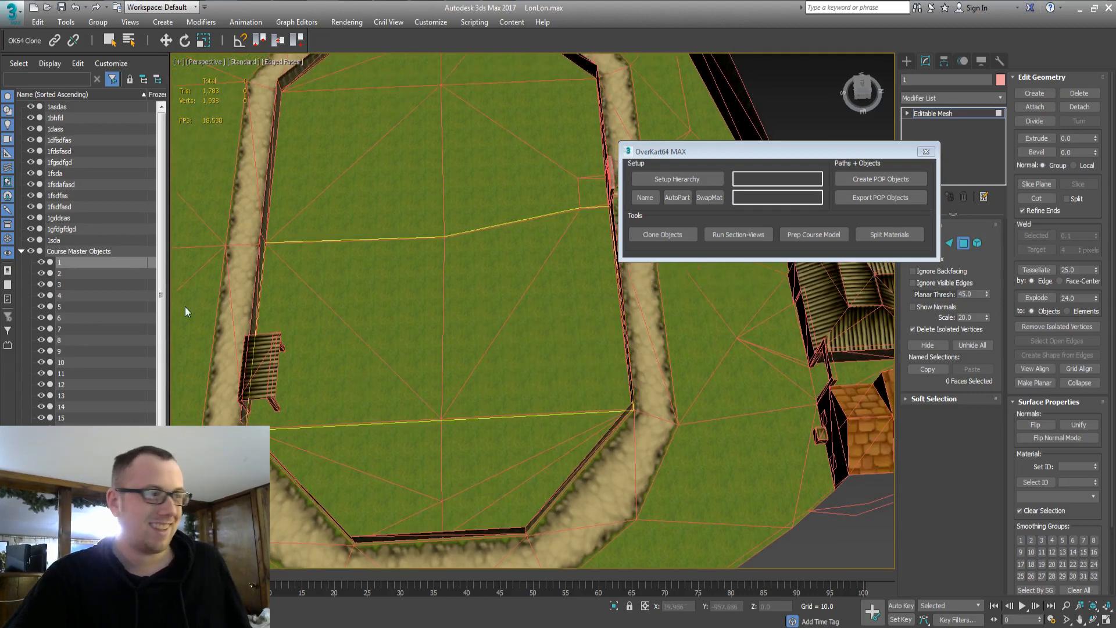
pyautogui.moveTo(695, 306); pyautogui.dragTo(294, 308)
pyautogui.moveTo(308, 182); pyautogui.dragTo(307, 149)
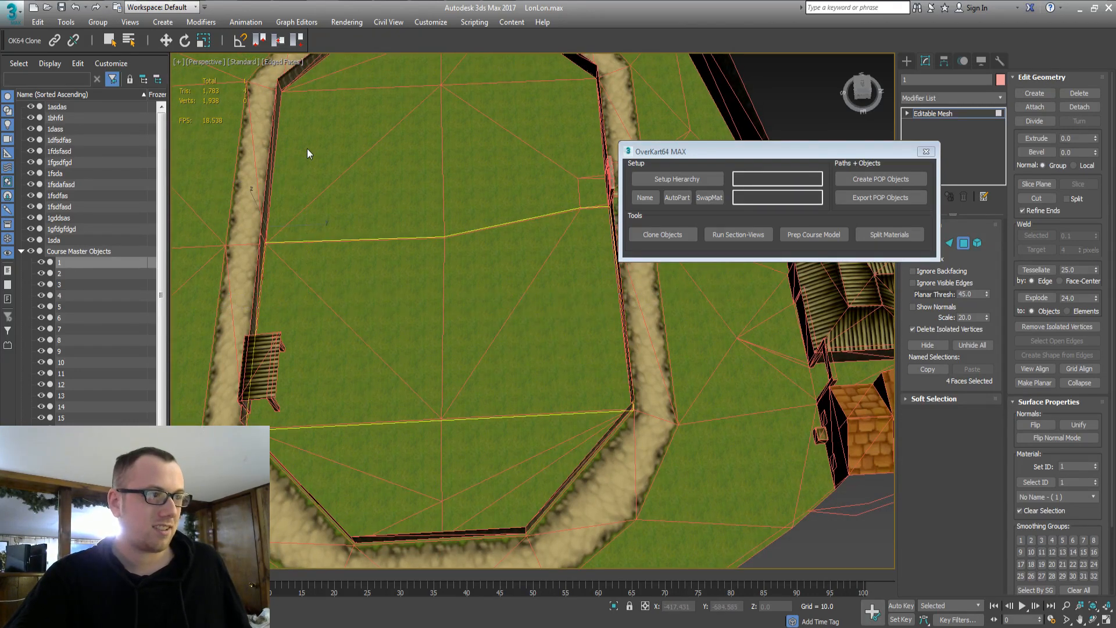
pyautogui.click(1073, 109)
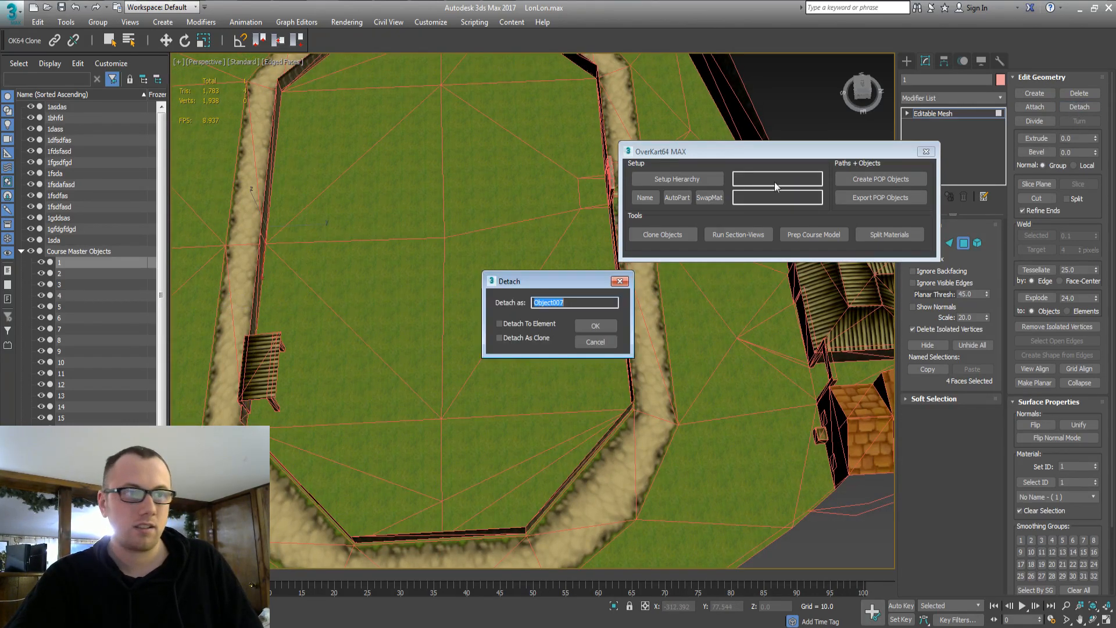
pyautogui.click(595, 323)
# Detach the eight narrow faces along the inner fence's straight on the gate side as a separate object
pyautogui.moveTo(530, 274); pyautogui.dragTo(444, 316, button='middle')
pyautogui.moveTo(432, 355); pyautogui.dragTo(574, 128)
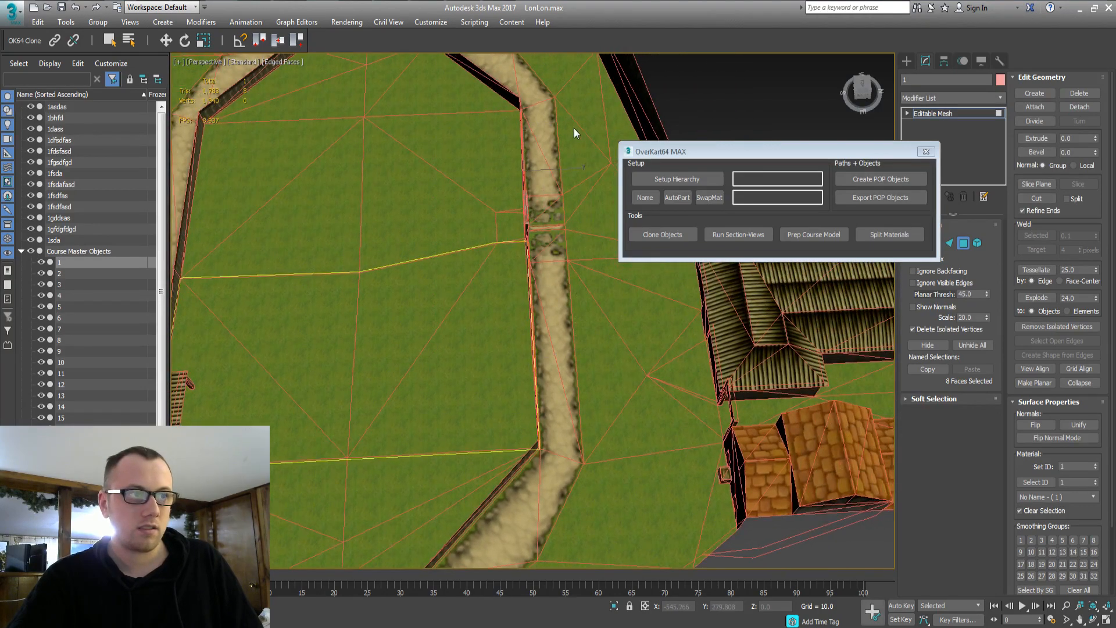
pyautogui.click(1079, 107)
pyautogui.press('Return')
# Detach the six narrow faces along the inner fence at the rounded end beyond the gate as a separate object
pyautogui.moveTo(377, 263); pyautogui.dragTo(439, 416, button='middle')
pyautogui.moveTo(286, 150); pyautogui.dragTo(591, 233)
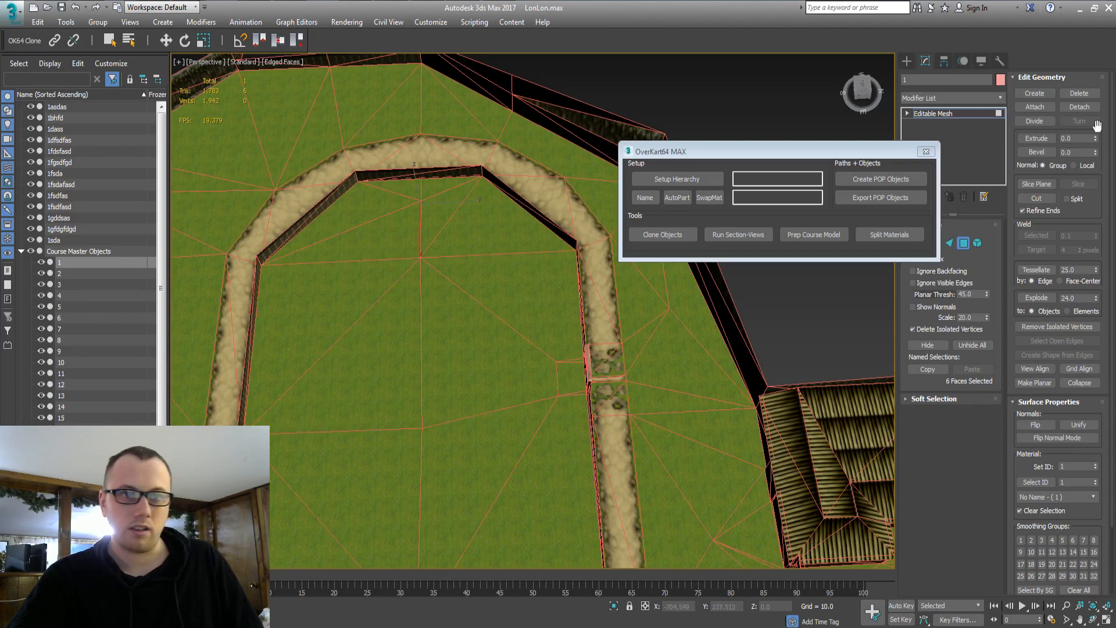
pyautogui.click(1079, 107)
pyautogui.press('Return')
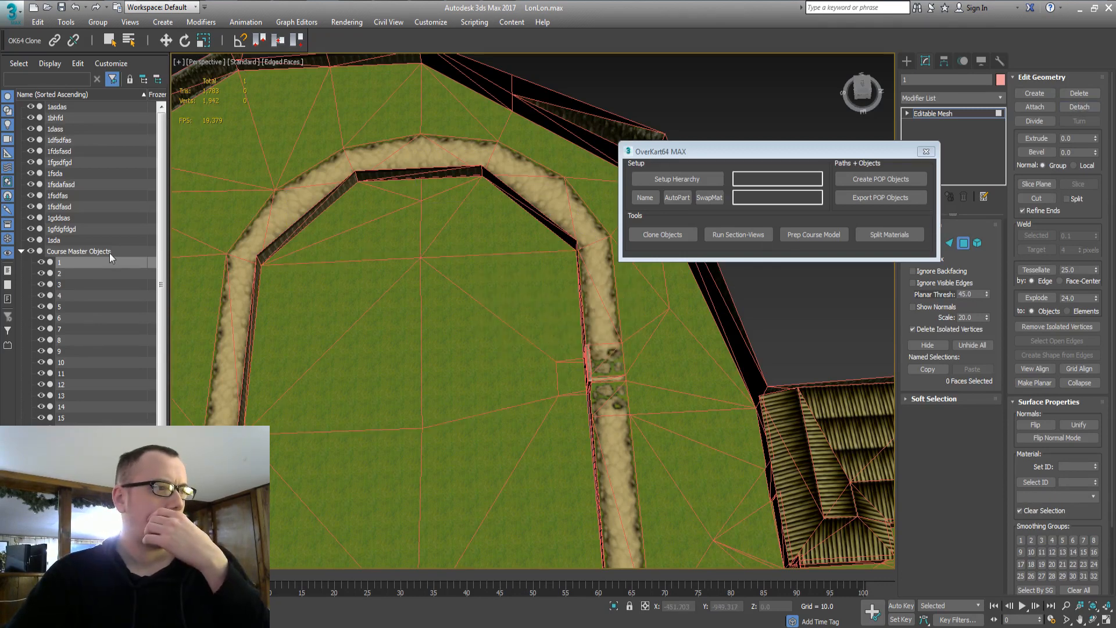
# Select all 22 detached ground objects together, from 1asdas through 1sda plus Object001 and the other numbered infield objects
pyautogui.moveTo(166, 218)
pyautogui.mouseDown()
pyautogui.moveTo(166, 317)
pyautogui.moveTo(163, 218)
pyautogui.mouseUp()
pyautogui.click(79, 374)
pyautogui.keyDown('shift'); pyautogui.click(79, 461); pyautogui.keyUp('shift')
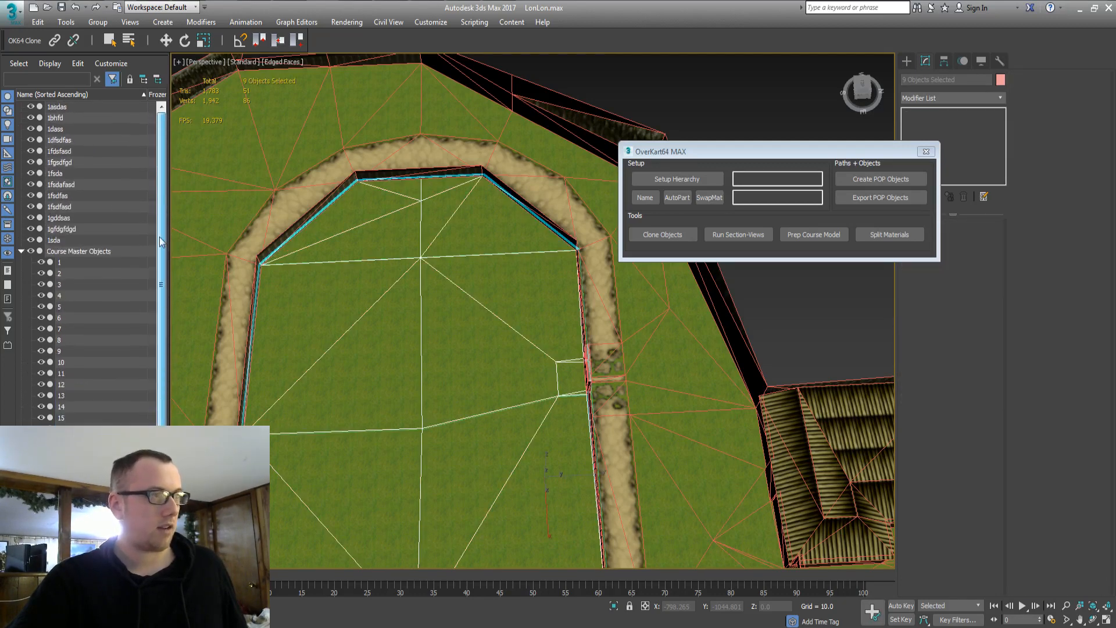
pyautogui.click(74, 238)
pyautogui.keyDown('shift'); pyautogui.click(58, 107); pyautogui.keyUp('shift')
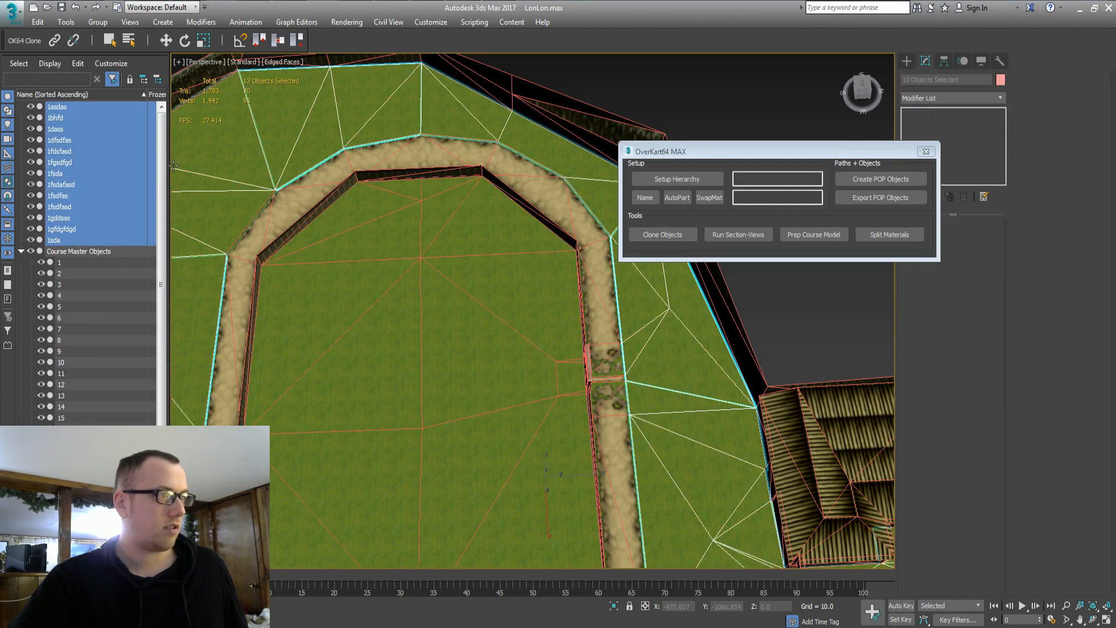
pyautogui.moveTo(163, 169); pyautogui.dragTo(162, 232)
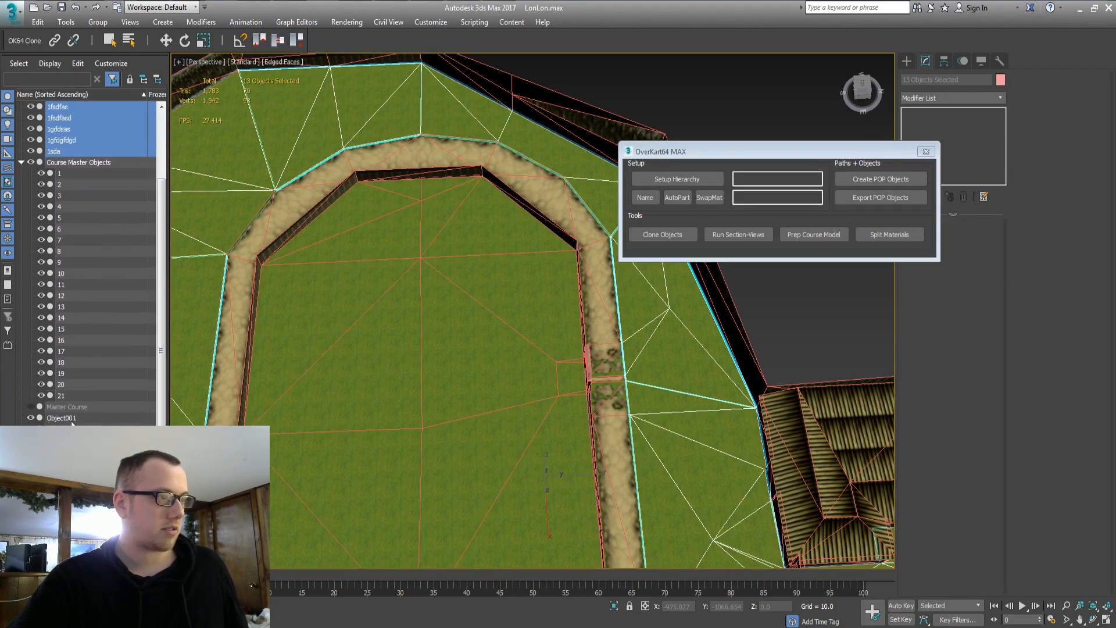
pyautogui.keyDown('ctrl'); pyautogui.click(57, 417); pyautogui.keyUp('ctrl')
pyautogui.keyDown('ctrl'); pyautogui.click(87, 462); pyautogui.keyUp('ctrl')
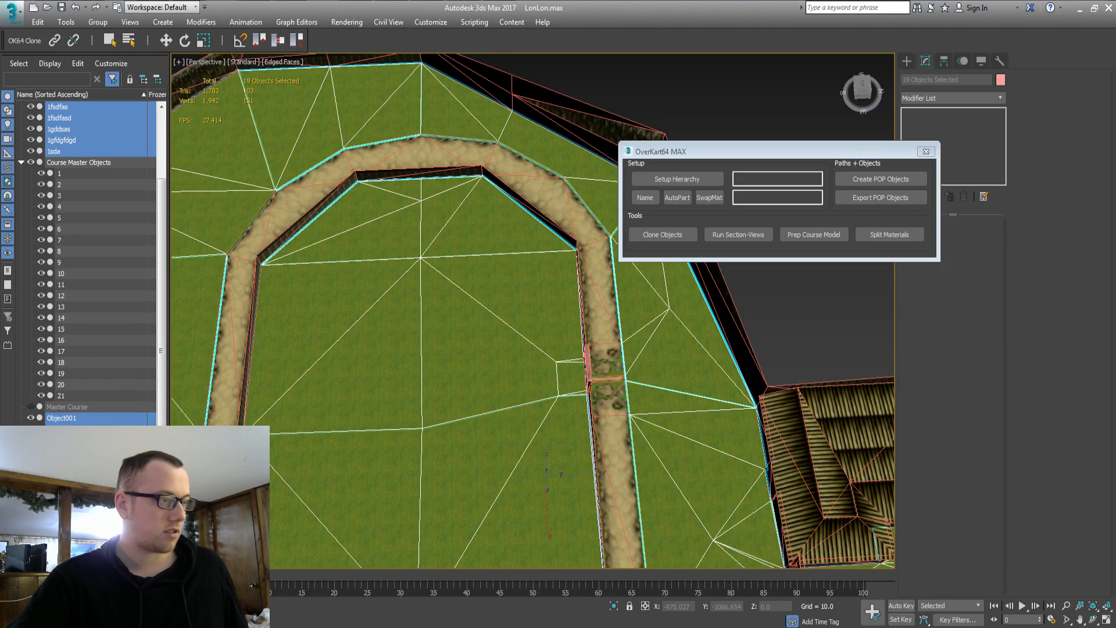
pyautogui.keyDown('ctrl'); pyautogui.click(87, 472); pyautogui.keyUp('ctrl')
pyautogui.keyDown('ctrl'); pyautogui.click(87, 484); pyautogui.keyUp('ctrl')
pyautogui.keyDown('ctrl'); pyautogui.click(87, 494); pyautogui.keyUp('ctrl')
pyautogui.moveTo(162, 309); pyautogui.dragTo(161, 235)
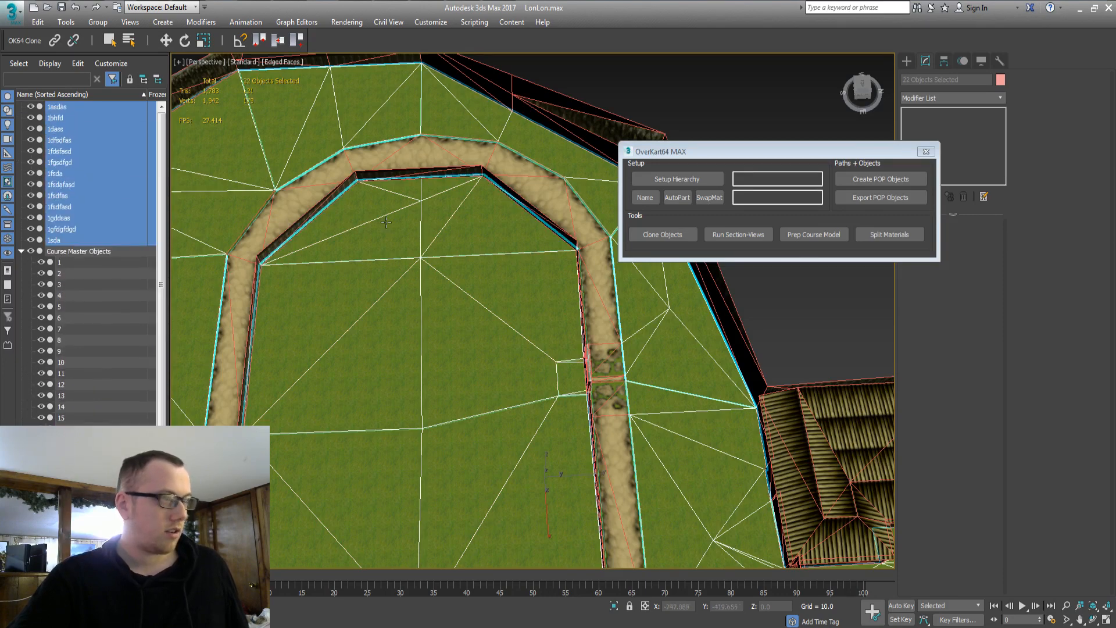
# Batch-rename the selected ground pieces as numbered parts with AutoPart, using 1 as the base name
pyautogui.click(774, 198)
pyautogui.write('1')
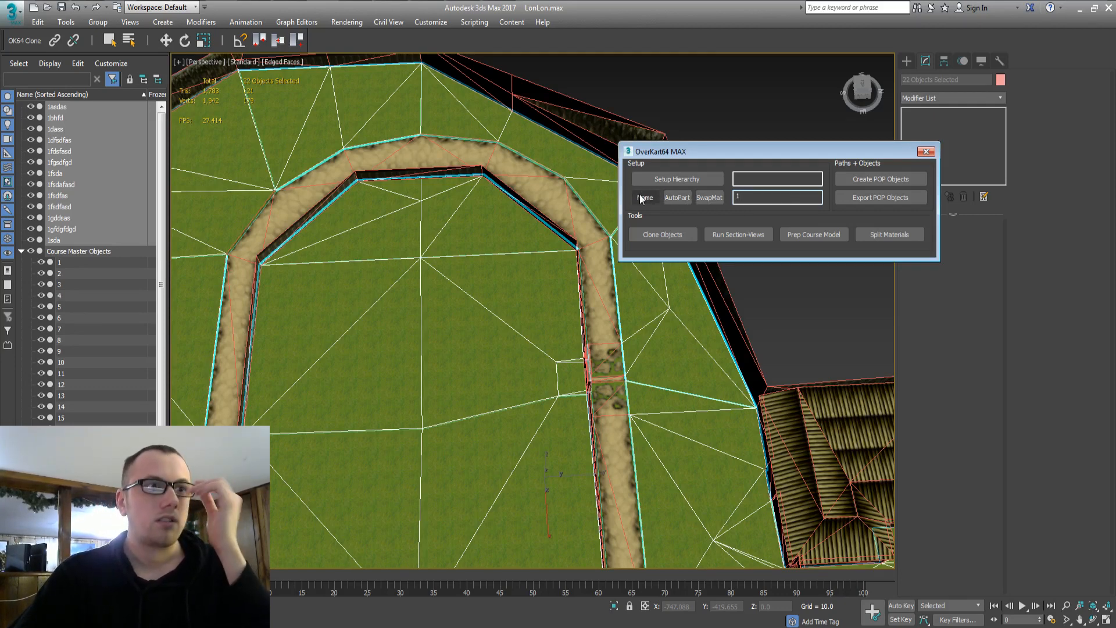
pyautogui.click(677, 198)
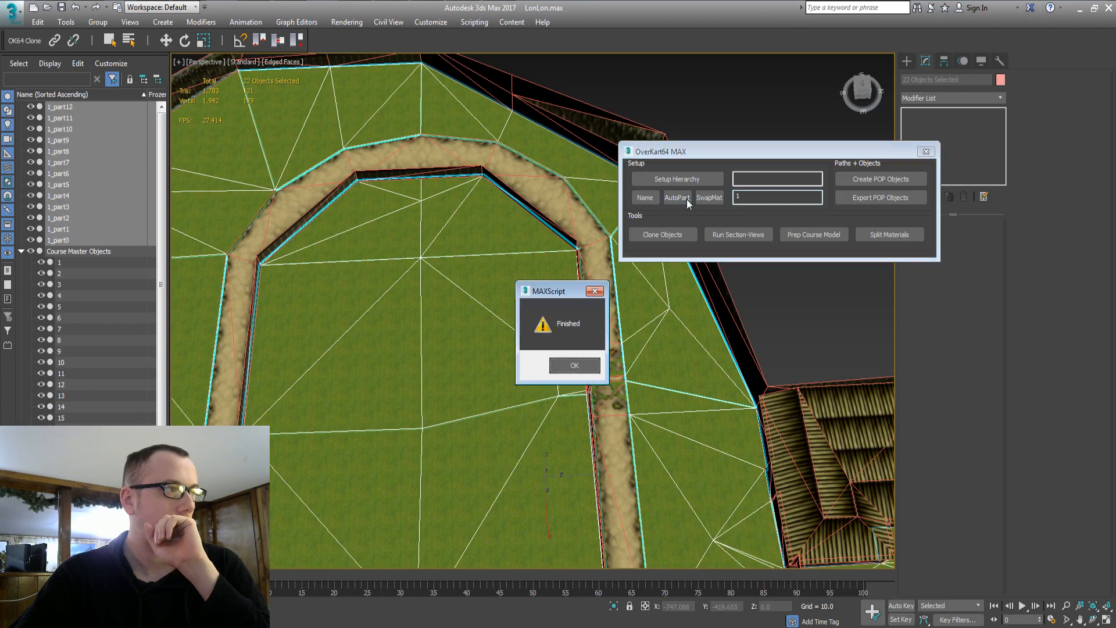
pyautogui.click(575, 365)
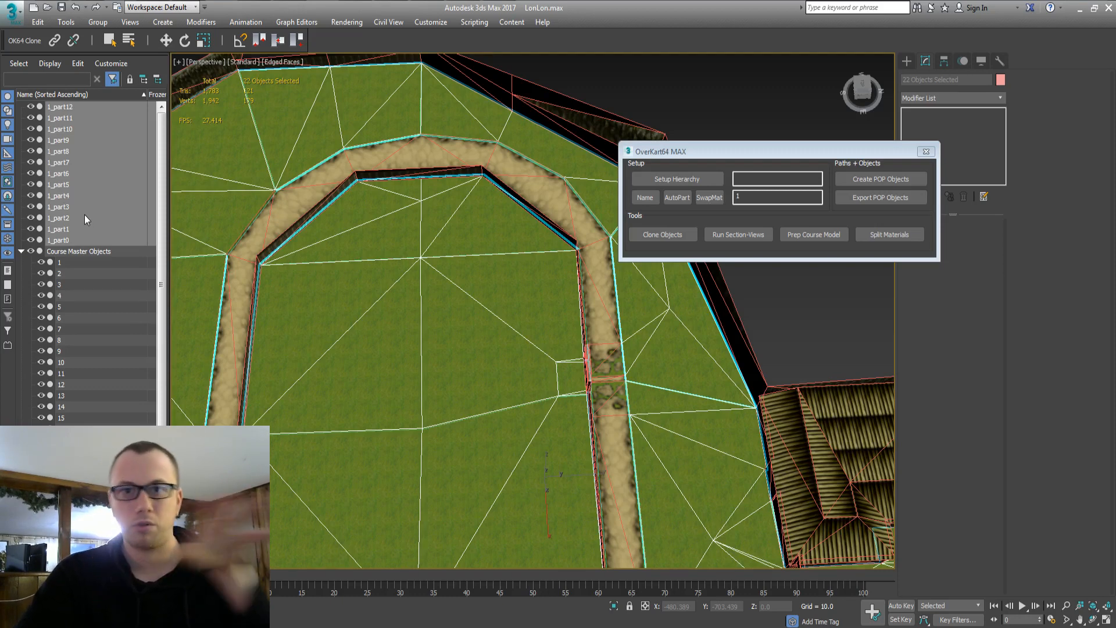
# Examine object 1 around the course and buildings to locate its leftover faces
pyautogui.click(65, 263)
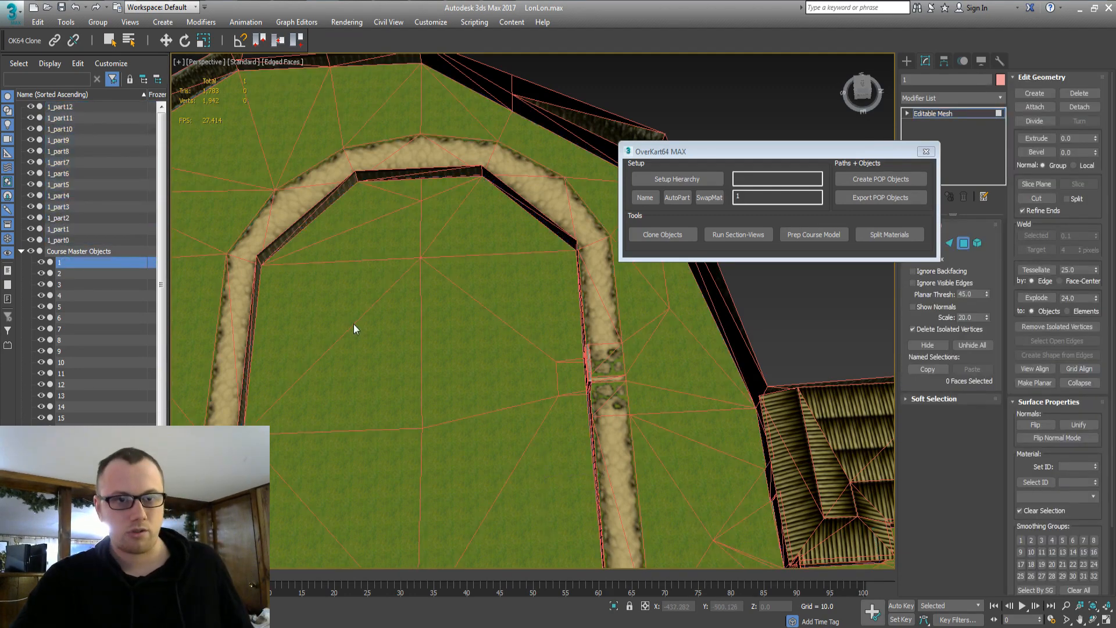
pyautogui.scroll(-4, 391, 339)
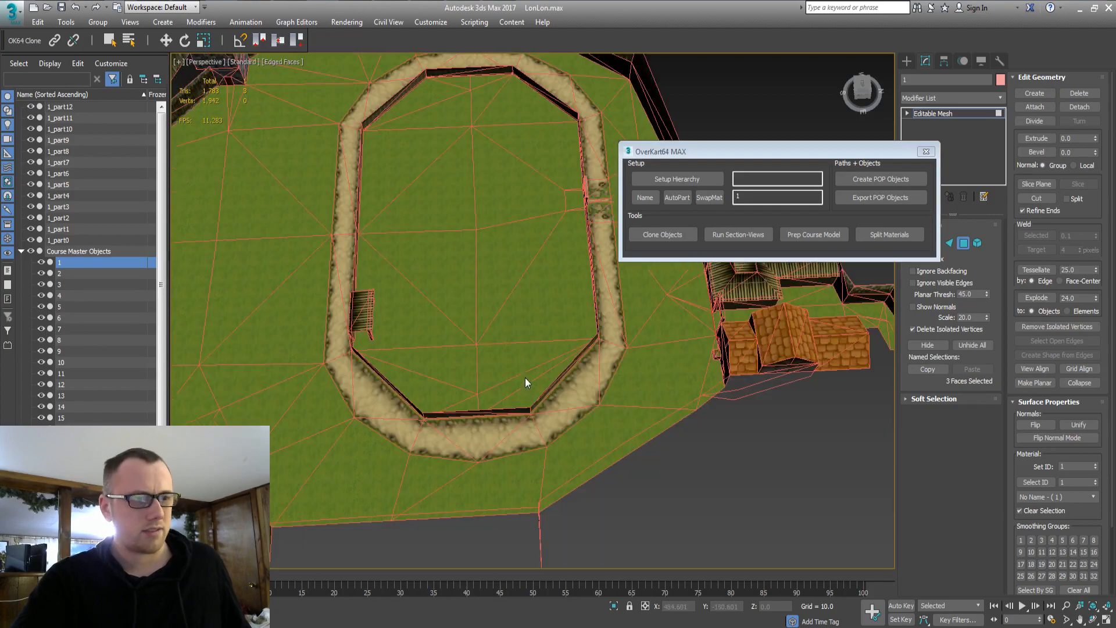
pyautogui.keyDown('alt'); pyautogui.moveTo(532, 375); pyautogui.dragTo(390, 360, button='middle'); pyautogui.keyUp('alt')
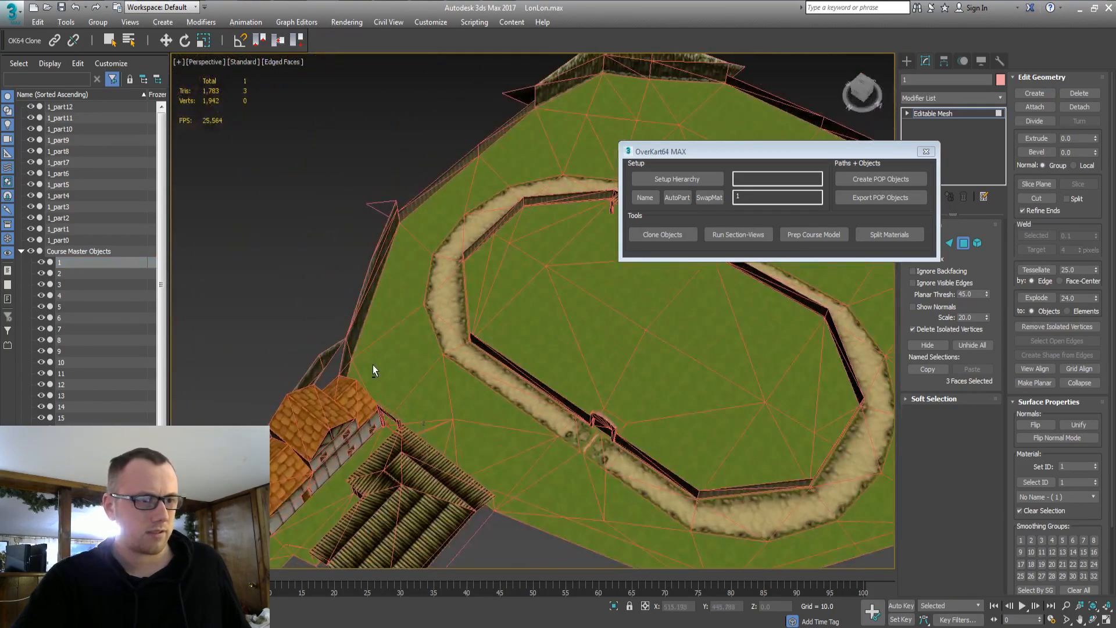
pyautogui.scroll(3, 376, 364)
pyautogui.scroll(-3, 512, 337)
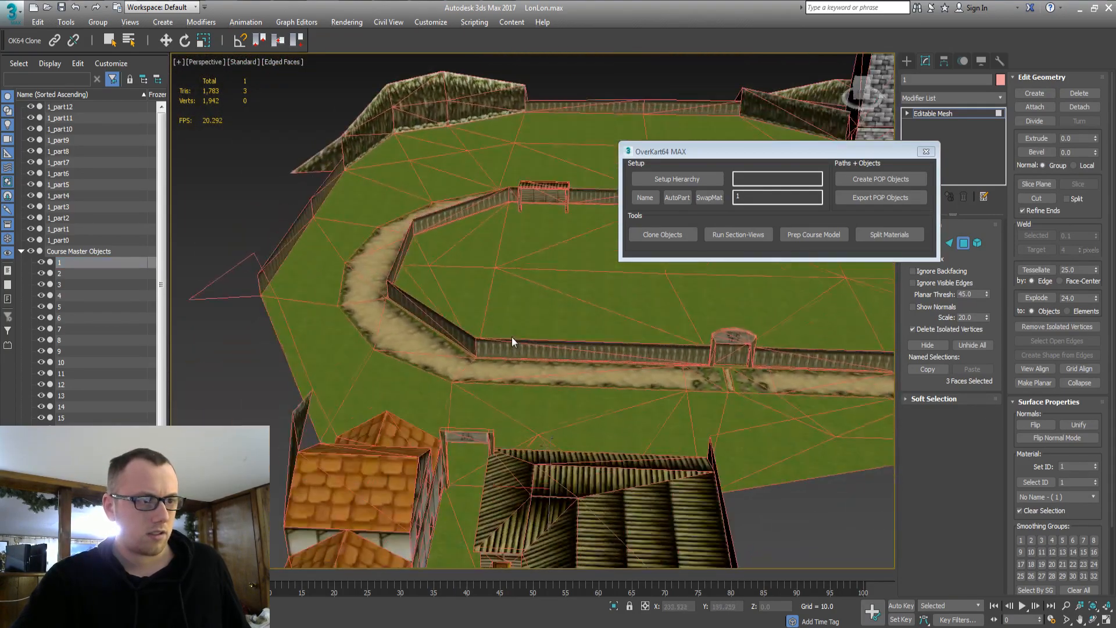
pyautogui.keyDown('alt'); pyautogui.moveTo(512, 337); pyautogui.dragTo(751, 365, button='middle'); pyautogui.keyUp('alt')
pyautogui.scroll(3, 763, 371)
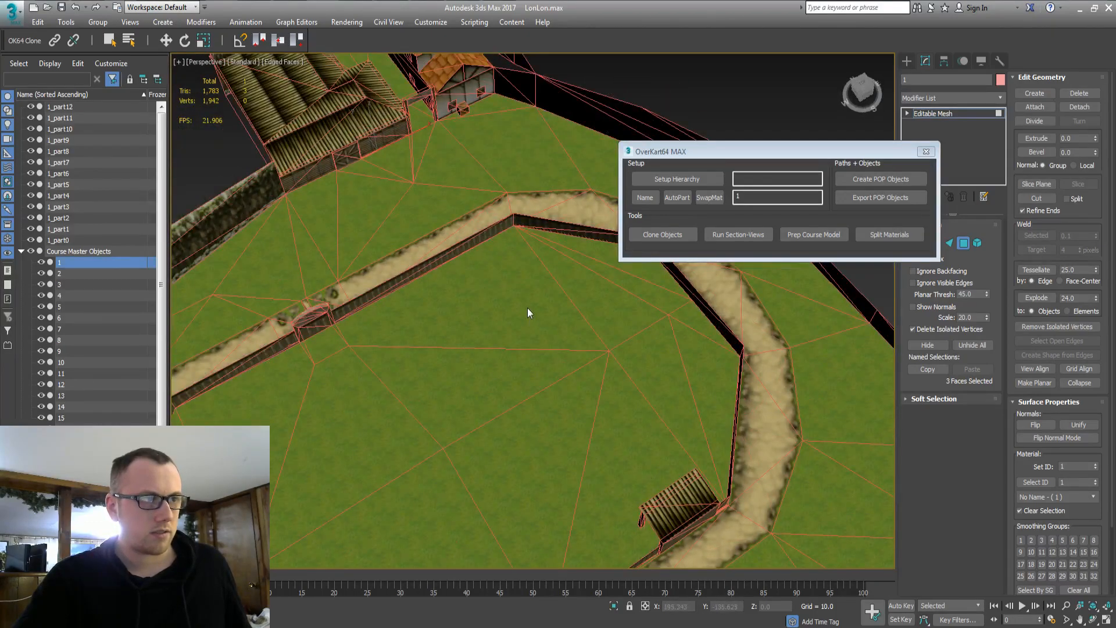
pyautogui.moveTo(528, 313); pyautogui.dragTo(540, 258, button='middle')
pyautogui.scroll(-3, 536, 405)
pyautogui.press('w')
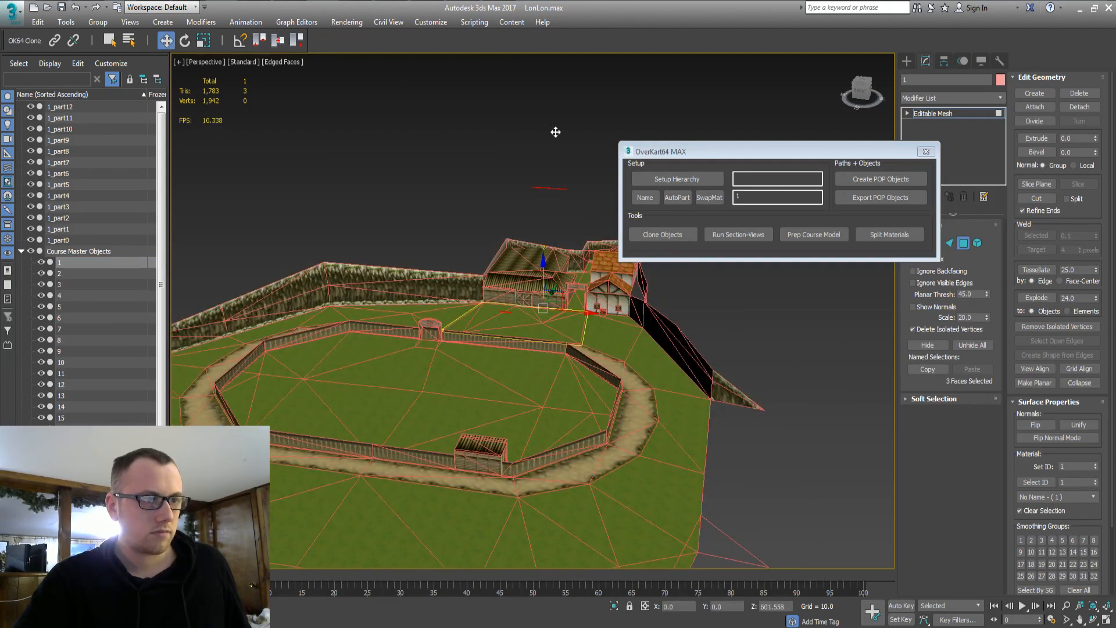
pyautogui.keyDown('alt'); pyautogui.moveTo(544, 171); pyautogui.dragTo(314, 540, button='middle'); pyautogui.keyUp('alt')
pyautogui.scroll(3, 494, 337)
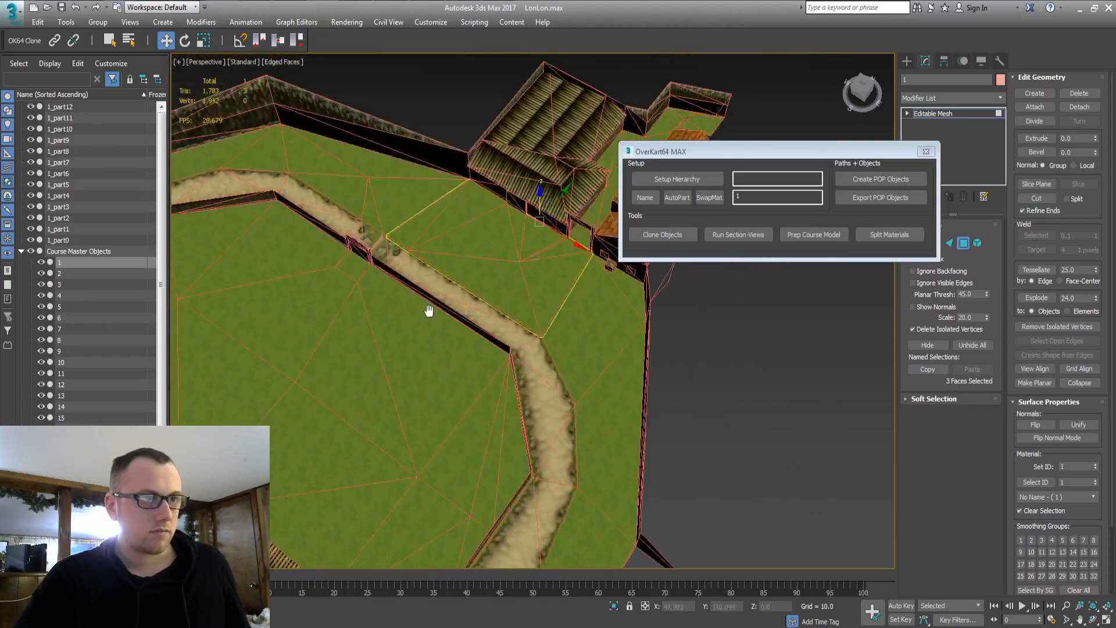
pyautogui.moveTo(428, 308); pyautogui.dragTo(353, 416, button='middle')
pyautogui.scroll(3, 488, 304)
pyautogui.moveTo(490, 305)
pyautogui.mouseDown(button='middle')
pyautogui.moveTo(448, 354)
pyautogui.moveTo(488, 311)
pyautogui.mouseUp(button='middle')
pyautogui.scroll(2, 477, 323)
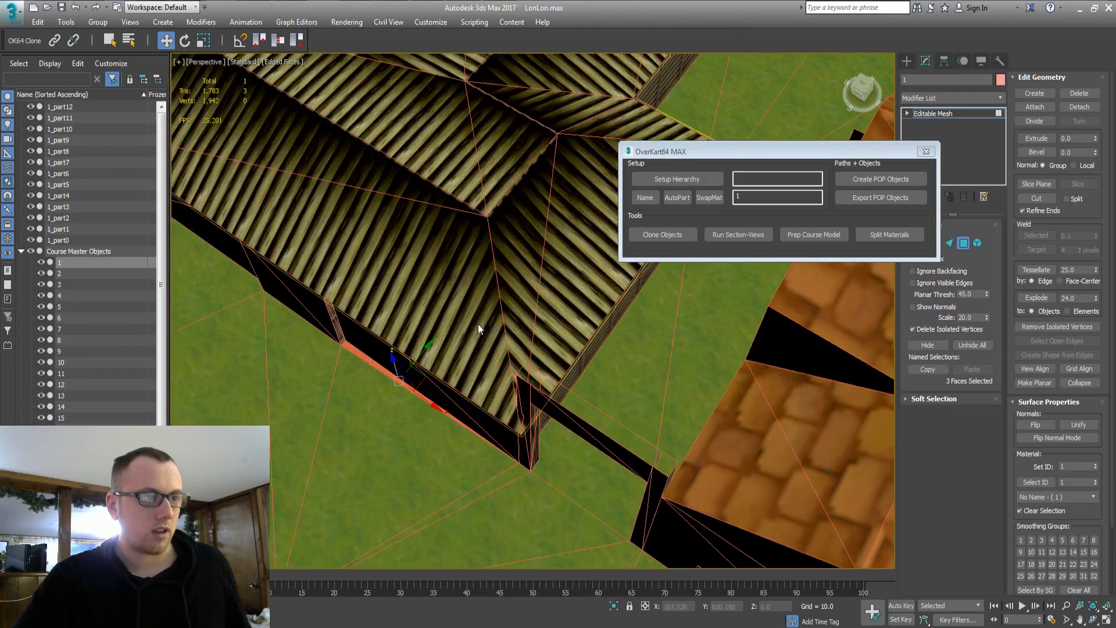
pyautogui.scroll(-2, 467, 329)
pyautogui.scroll(-2, 468, 326)
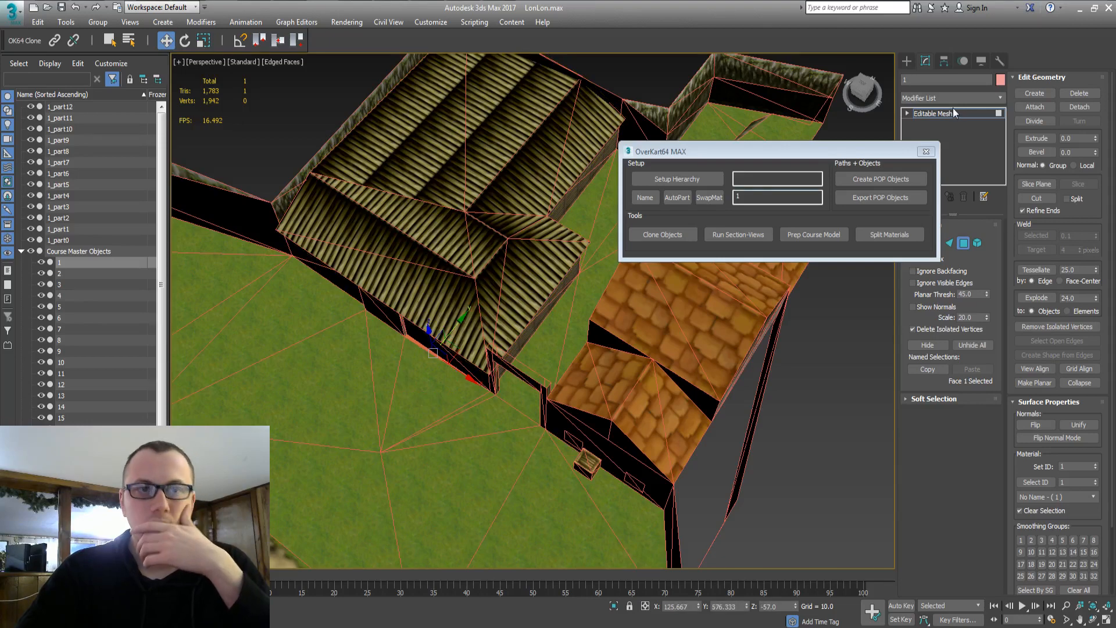
# Detach the thin leftover face of object 1 along the ribbed-roof building's wall as a separate object, and select the adjacent grass piece 1_part2
pyautogui.click(906, 62)
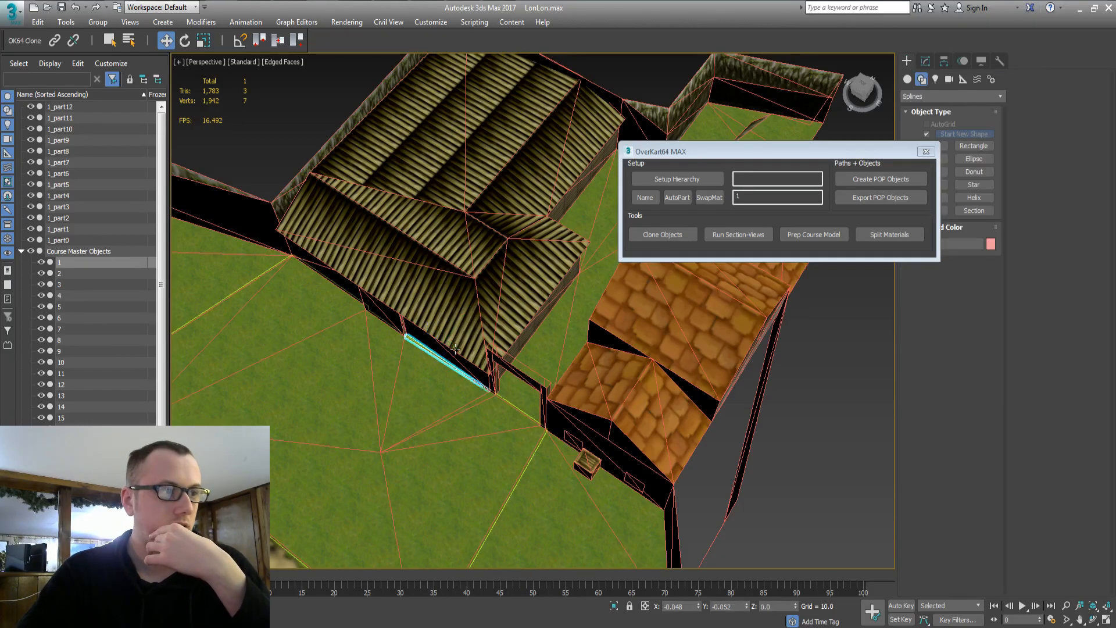
pyautogui.click(427, 363)
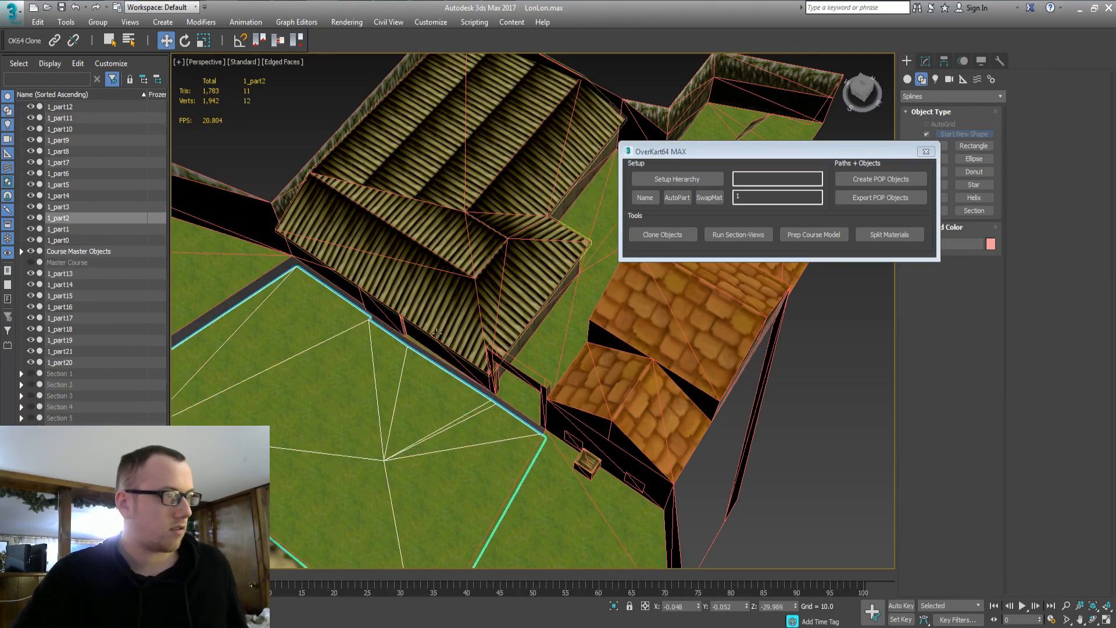
pyautogui.click(418, 346)
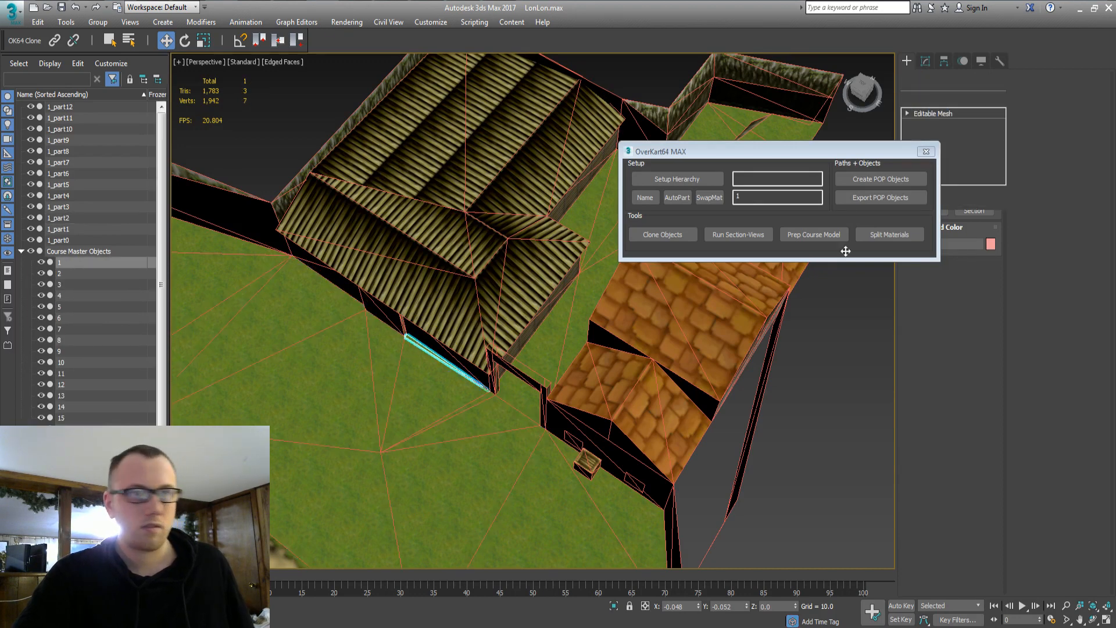
pyautogui.click(1074, 108)
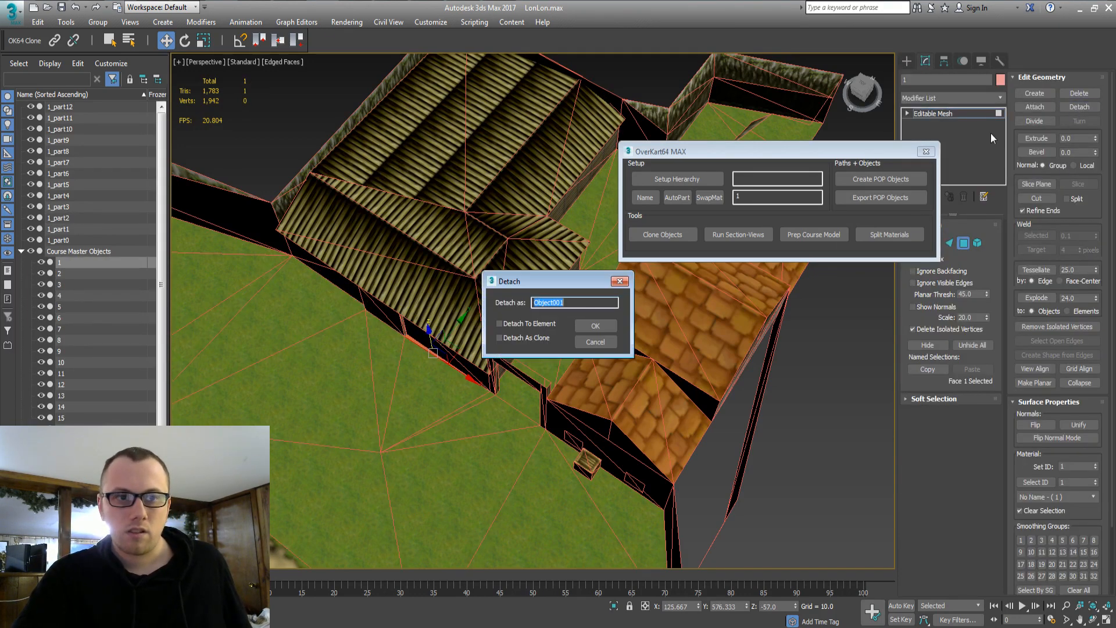
pyautogui.click(603, 326)
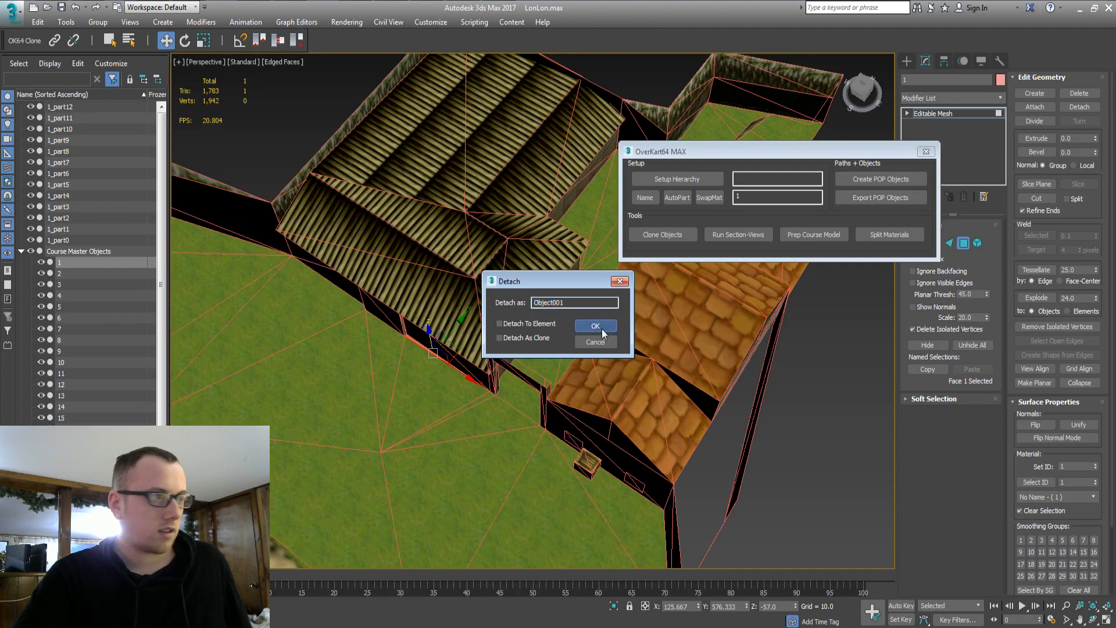
pyautogui.click(908, 59)
pyautogui.click(404, 406)
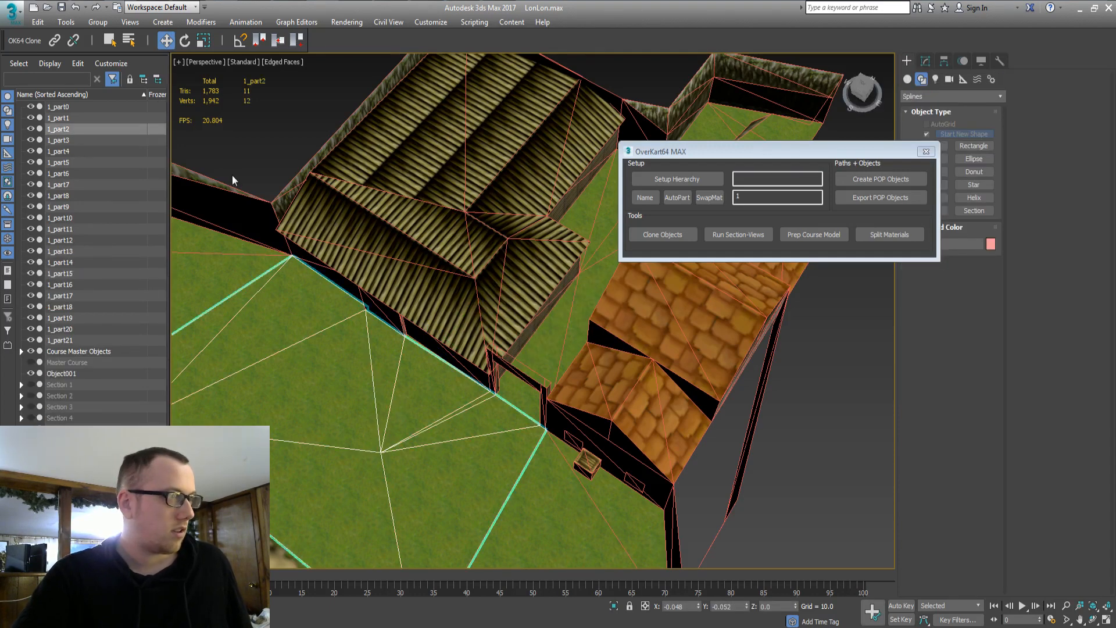
# Attach the detached leftover wall-side face to 1_part2 and weld all of its vertices with a 0.1 threshold
pyautogui.click(924, 62)
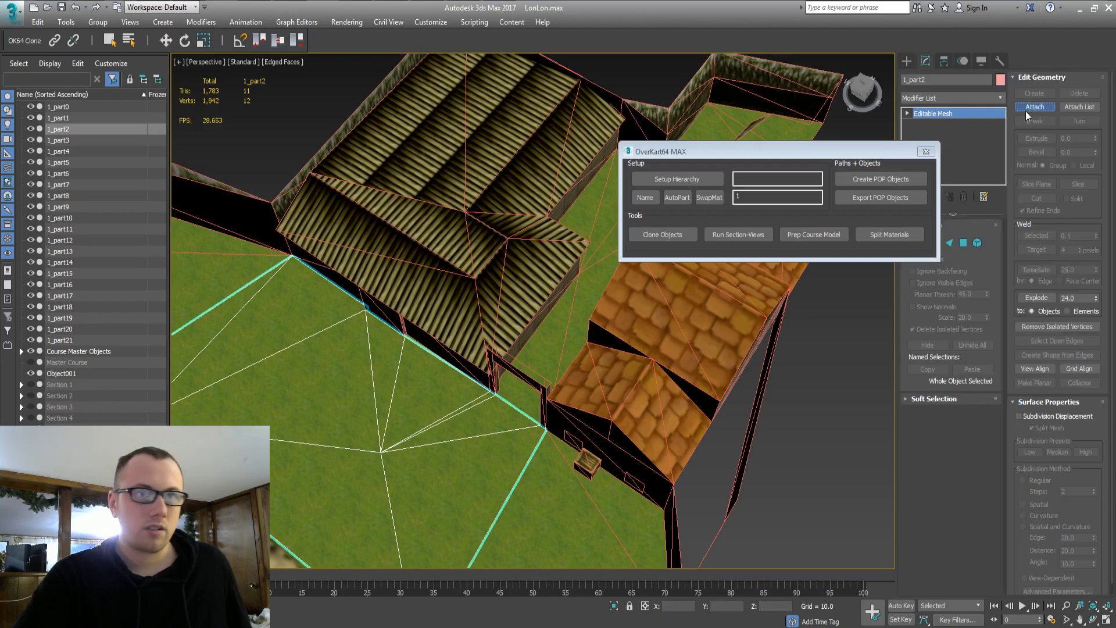
pyautogui.press('w')
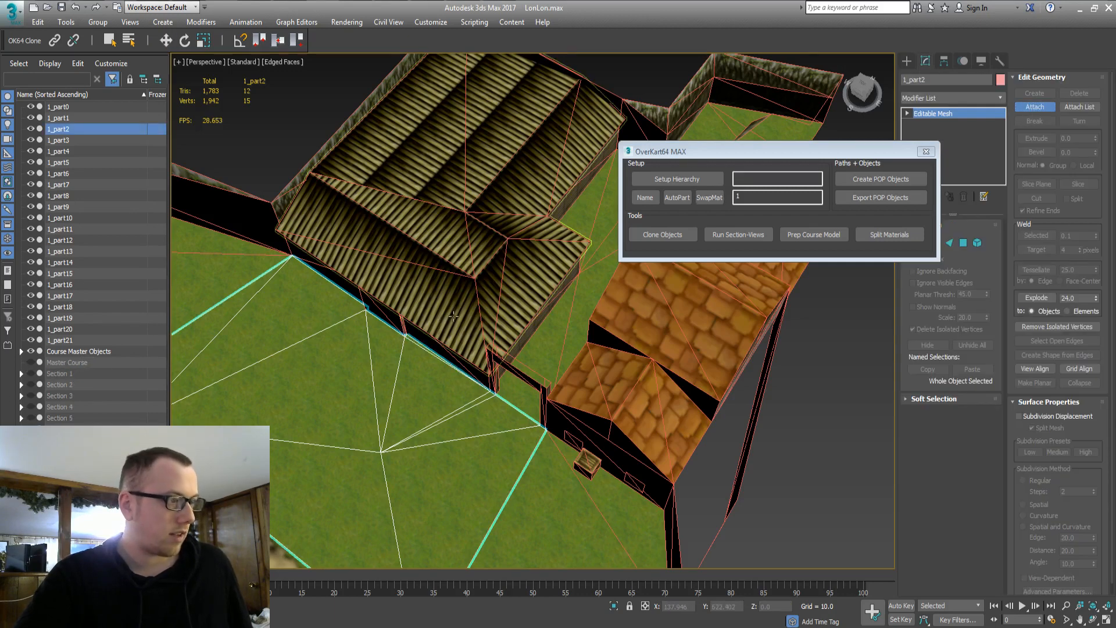
pyautogui.press('1')
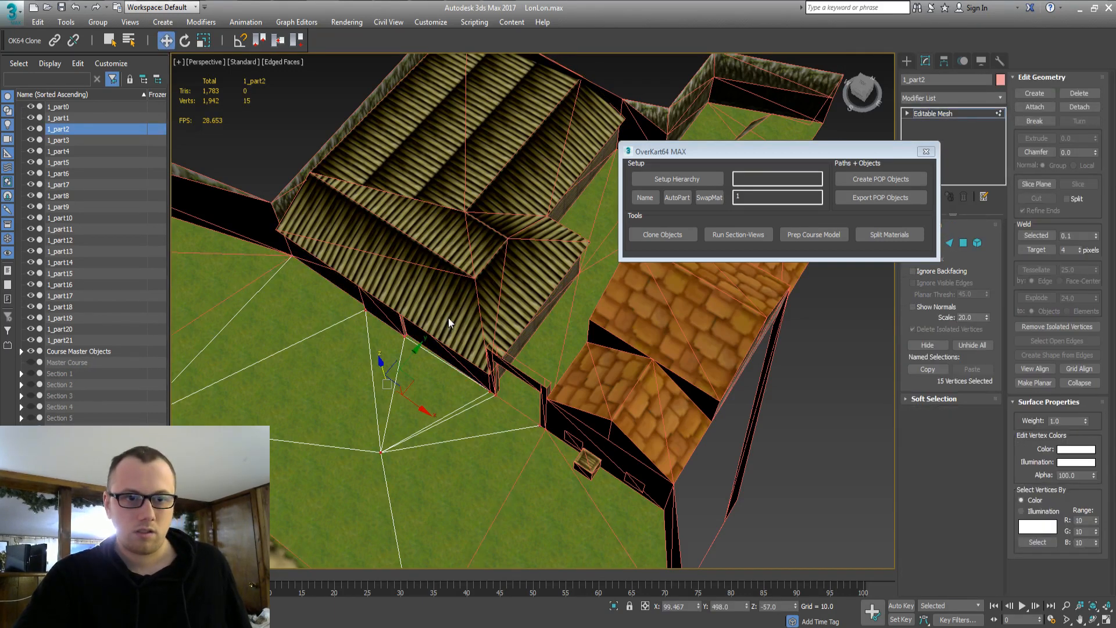
pyautogui.press('3')
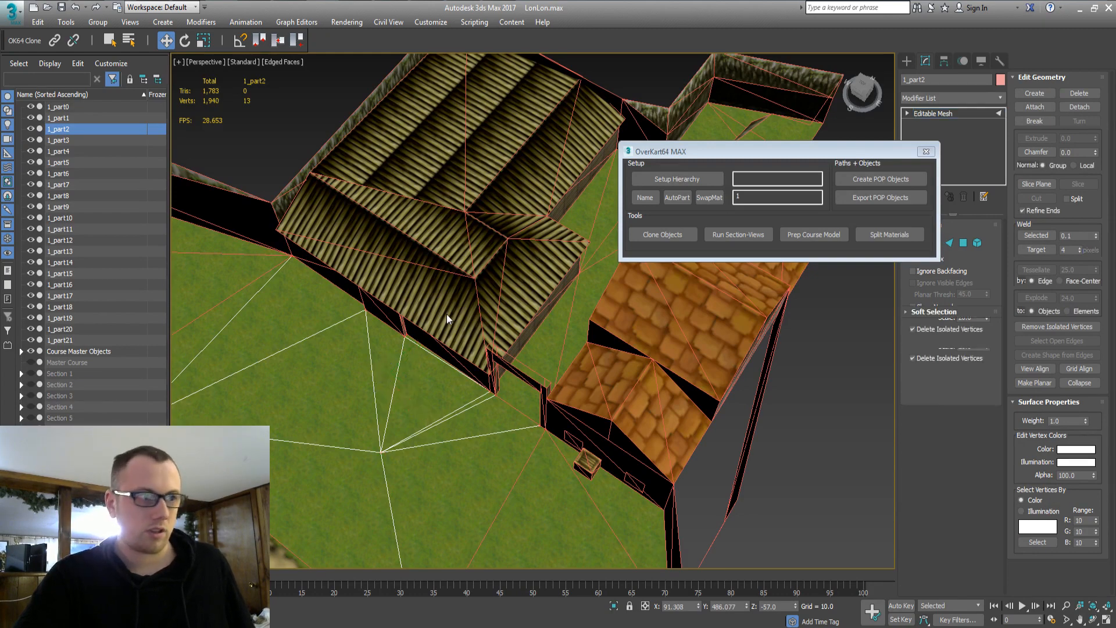
pyautogui.press('z')
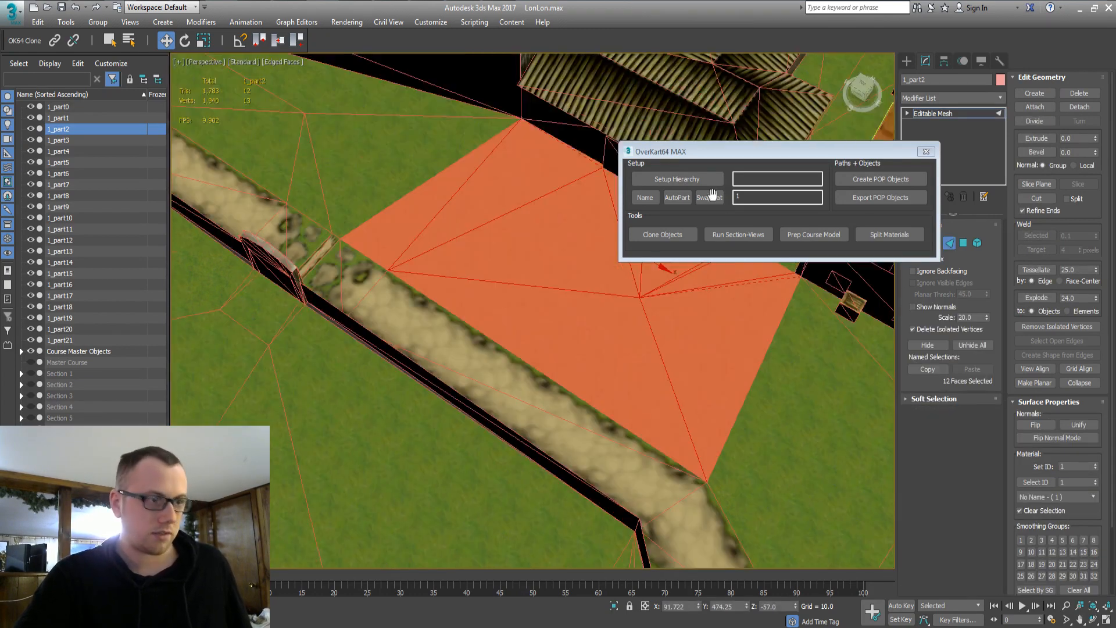
pyautogui.click(906, 60)
pyautogui.moveTo(526, 330); pyautogui.dragTo(657, 295, button='middle')
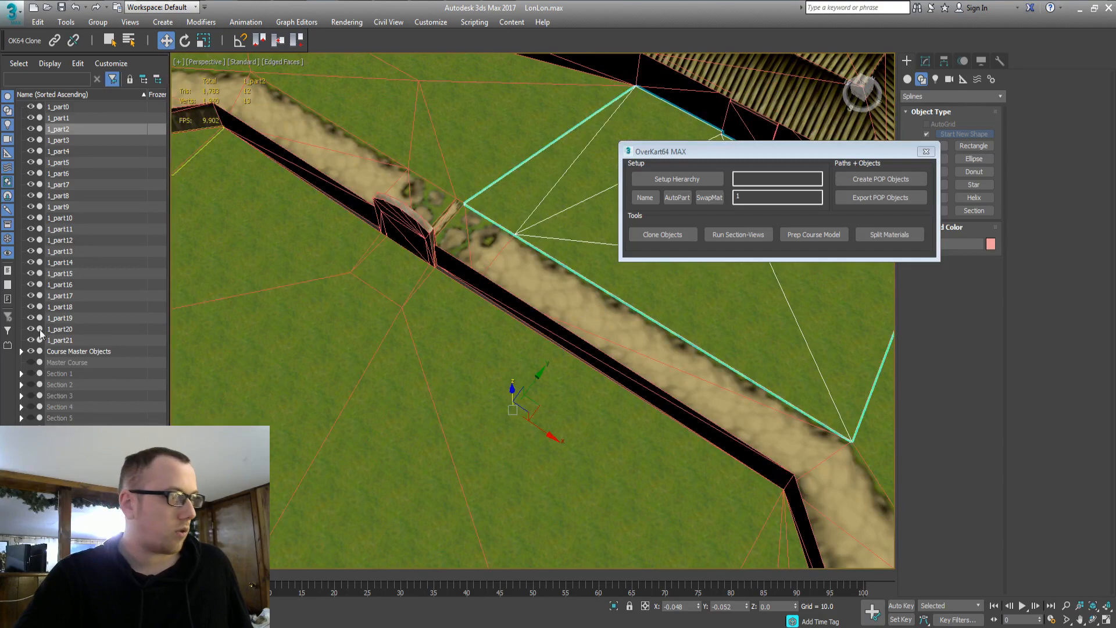
# Attach the remaining thin grass strip of object 1, beside the fence corner, to the adjacent piece 1_part18
pyautogui.click(20, 351)
pyautogui.click(65, 362)
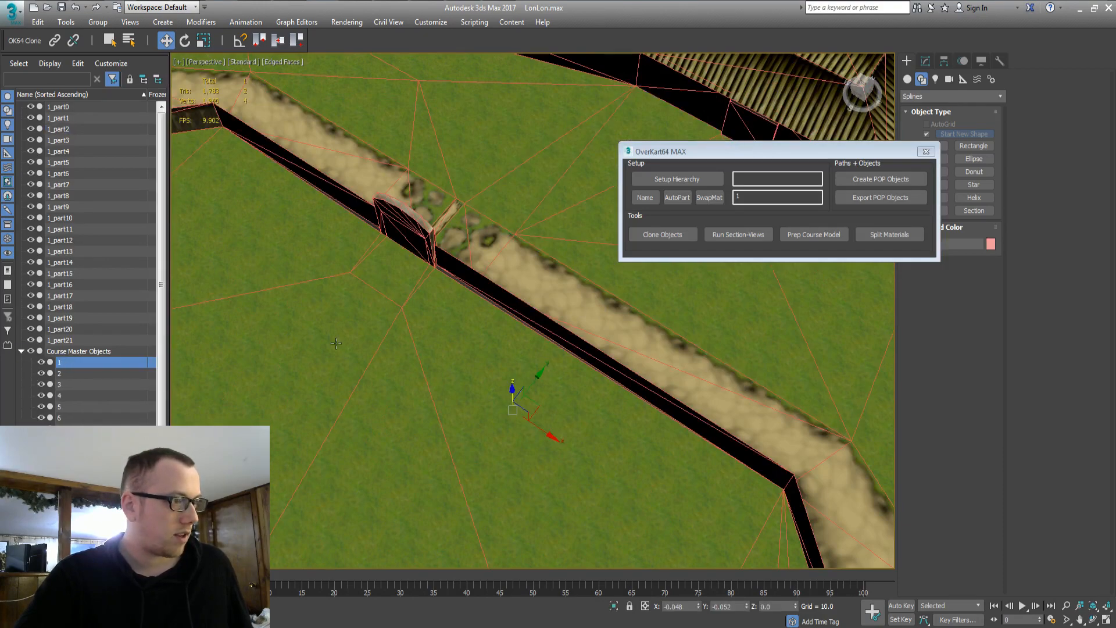
pyautogui.press('z')
pyautogui.keyDown('alt'); pyautogui.moveTo(570, 284); pyautogui.dragTo(580, 316, button='middle'); pyautogui.keyUp('alt')
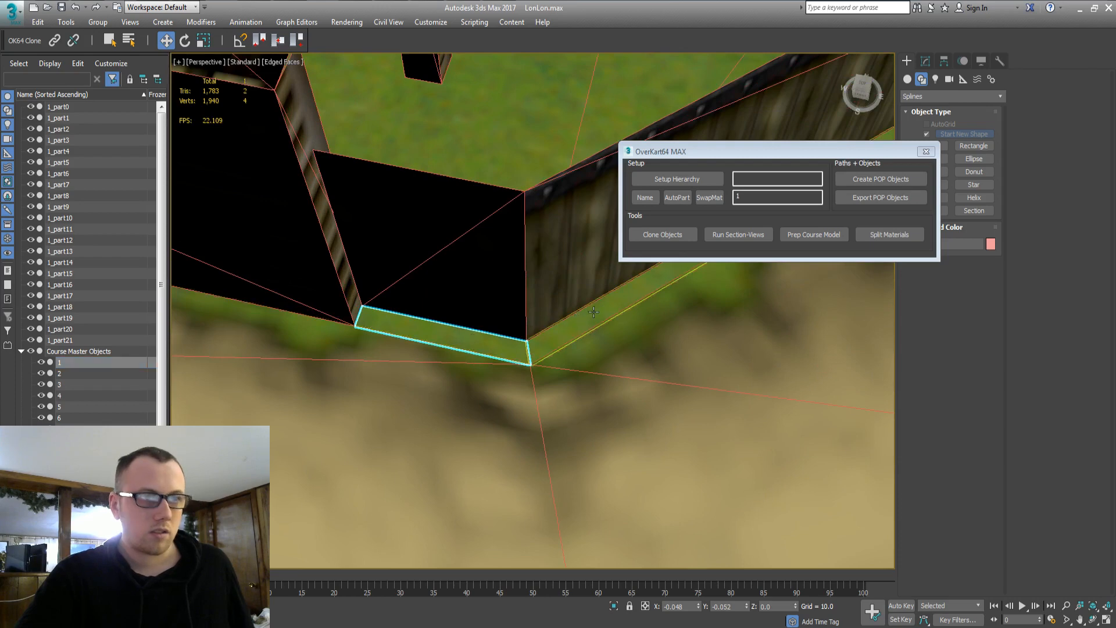
pyautogui.click(594, 312)
pyautogui.click(925, 60)
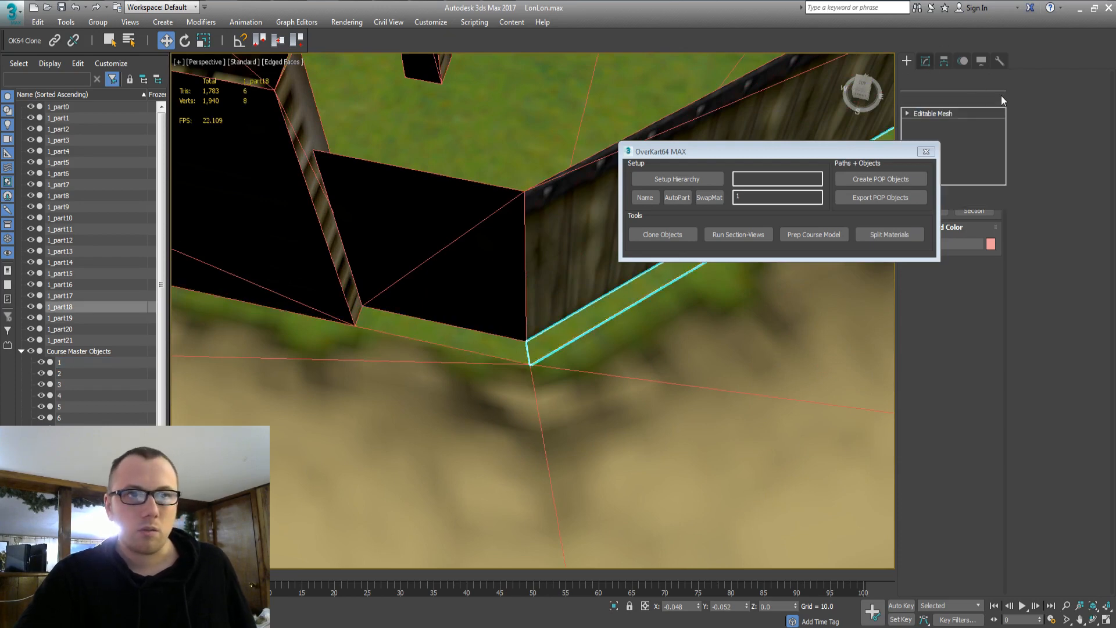
pyautogui.click(1034, 106)
pyautogui.click(533, 352)
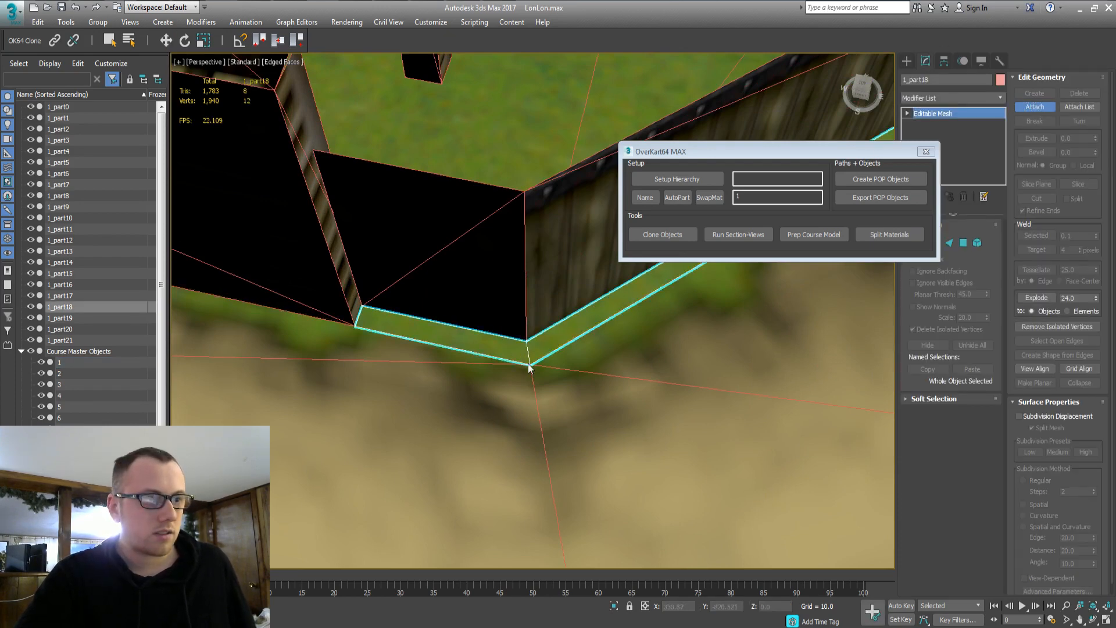
pyautogui.press('4')
pyautogui.hotkey('ctrl', 'a')
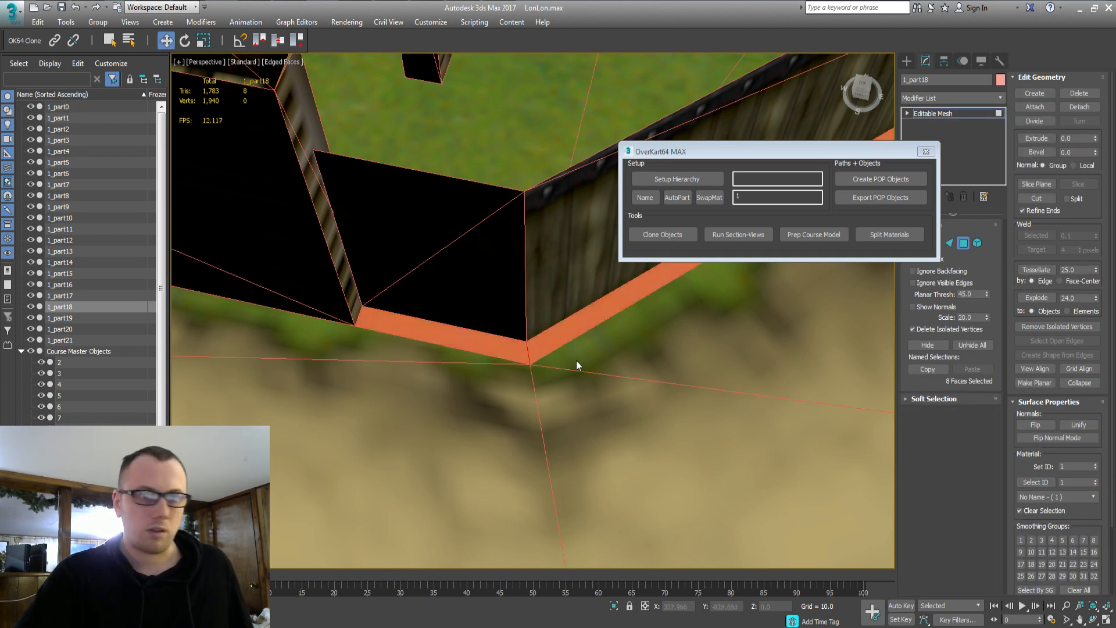
pyautogui.scroll(-10, 577, 365)
# Parent all 22 pieces from 1_part0 through 1_part21 under Course Master Objects
pyautogui.click(93, 340)
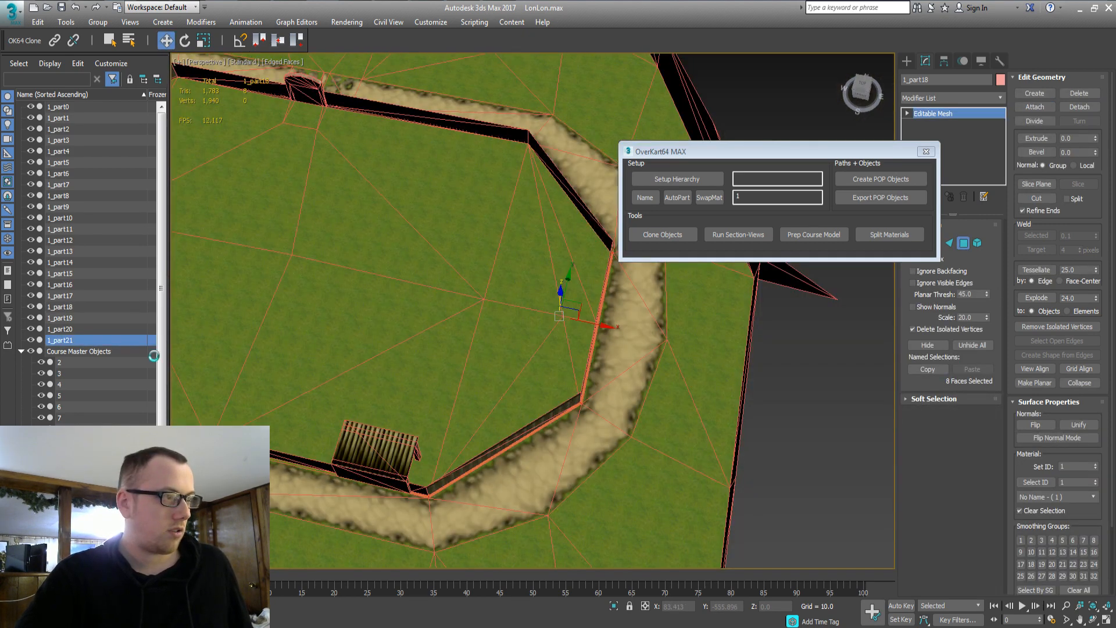
pyautogui.keyDown('shift'); pyautogui.click(58, 107); pyautogui.keyUp('shift')
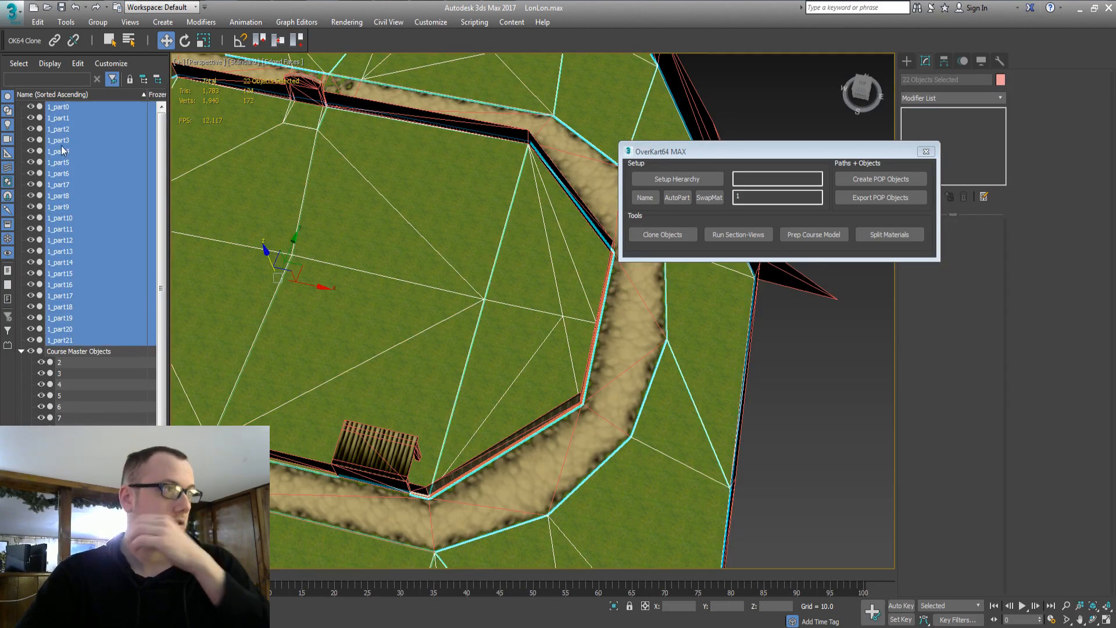
pyautogui.moveTo(64, 142); pyautogui.dragTo(67, 348)
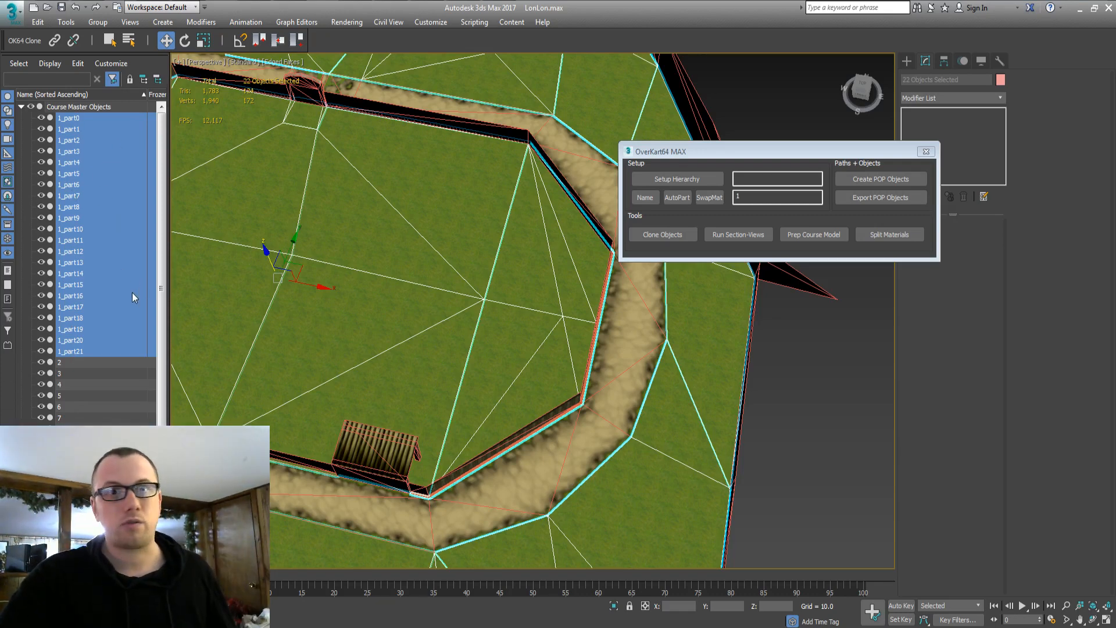
# Inspect object 2 beside the house door and rename it with AutoPart, using 2 as the base name
pyautogui.click(445, 284)
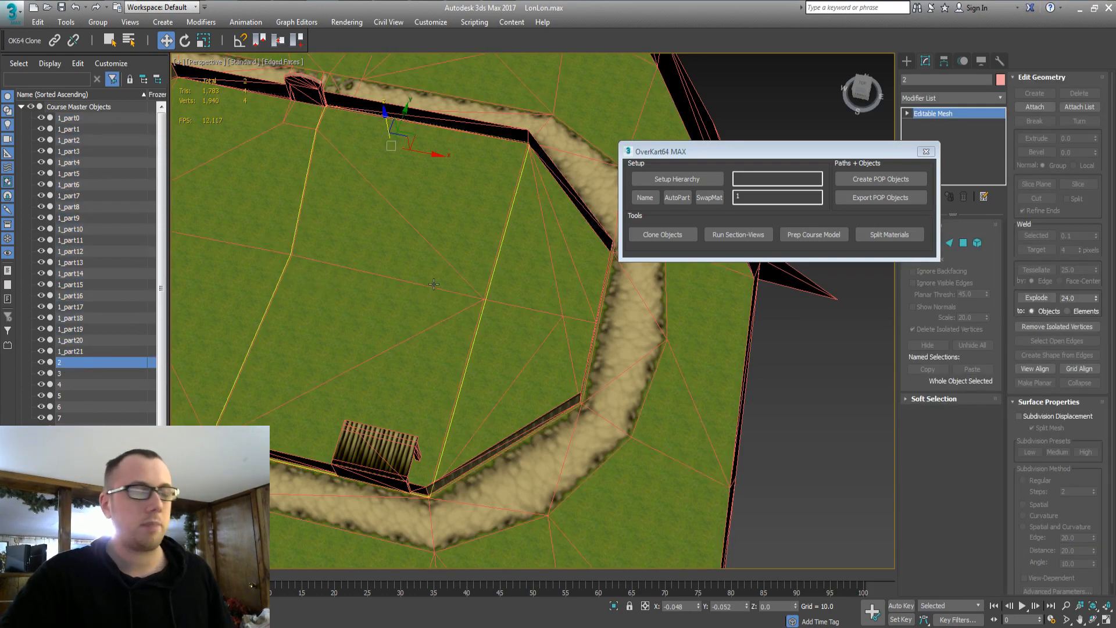
pyautogui.moveTo(434, 284); pyautogui.dragTo(489, 314, button='middle')
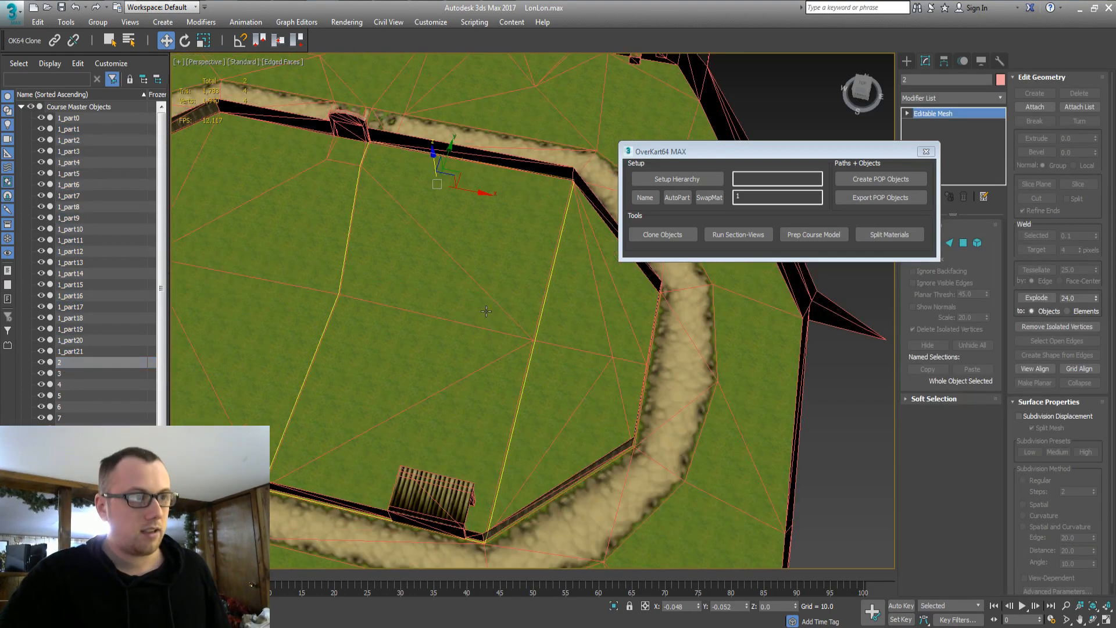
pyautogui.press('z')
pyautogui.keyDown('alt'); pyautogui.moveTo(553, 294); pyautogui.dragTo(665, 289, button='middle'); pyautogui.keyUp('alt')
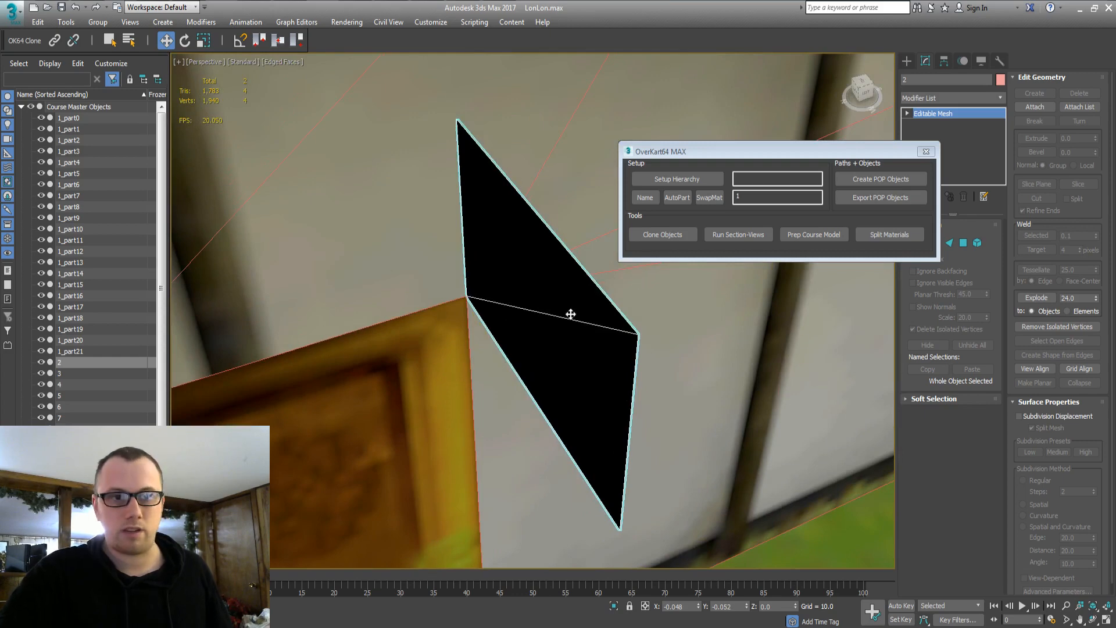
pyautogui.press('4')
pyautogui.hotkey('ctrl', 'a')
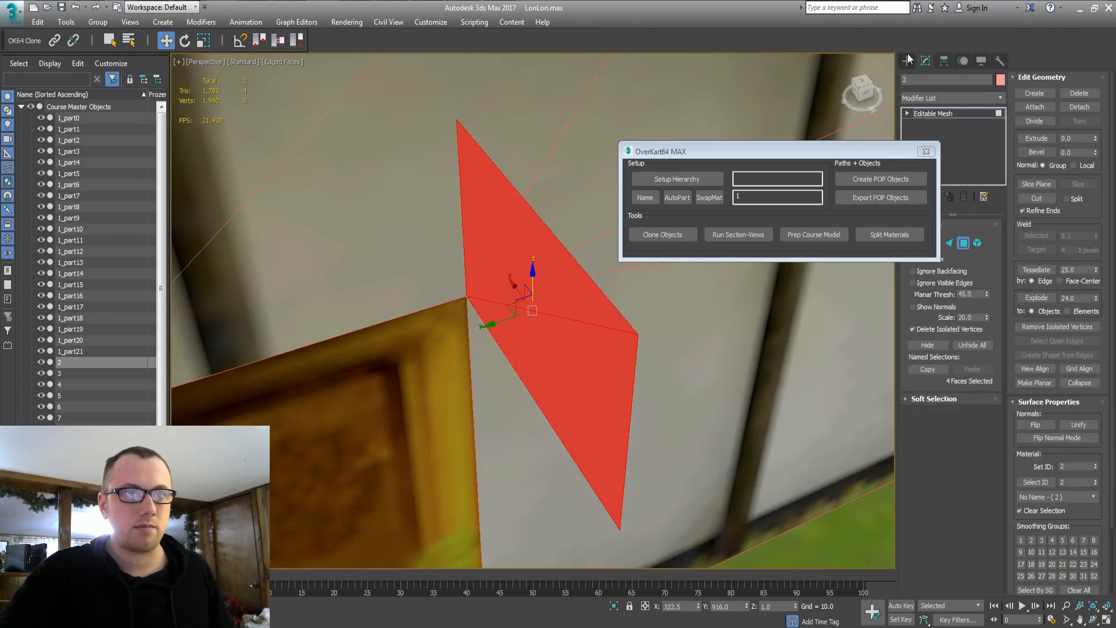
pyautogui.click(718, 203)
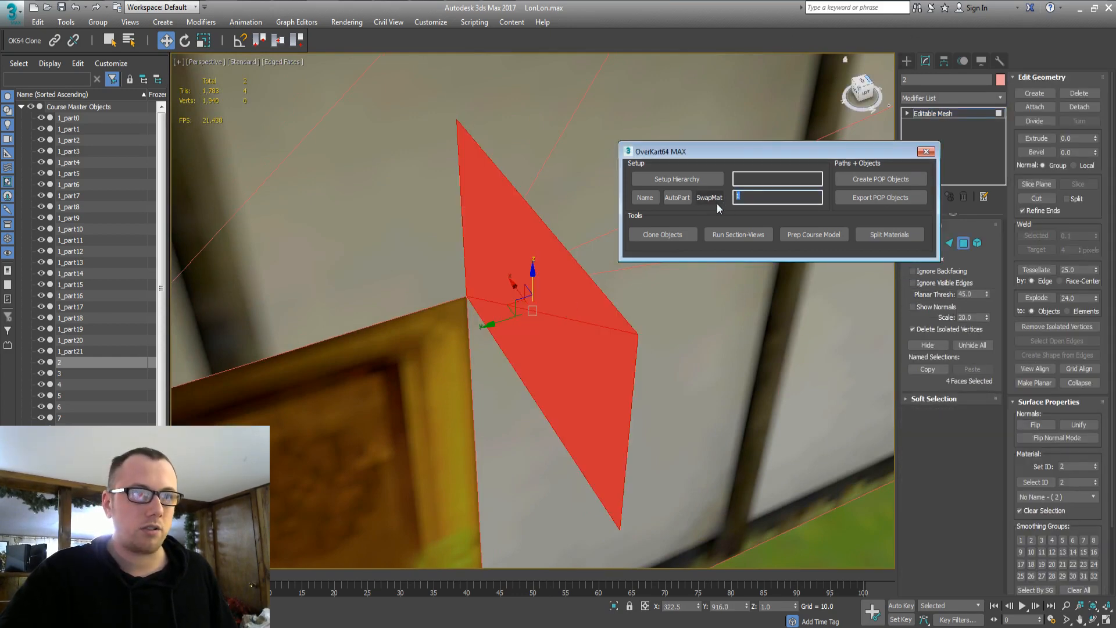
pyautogui.click(676, 197)
pyautogui.click(574, 366)
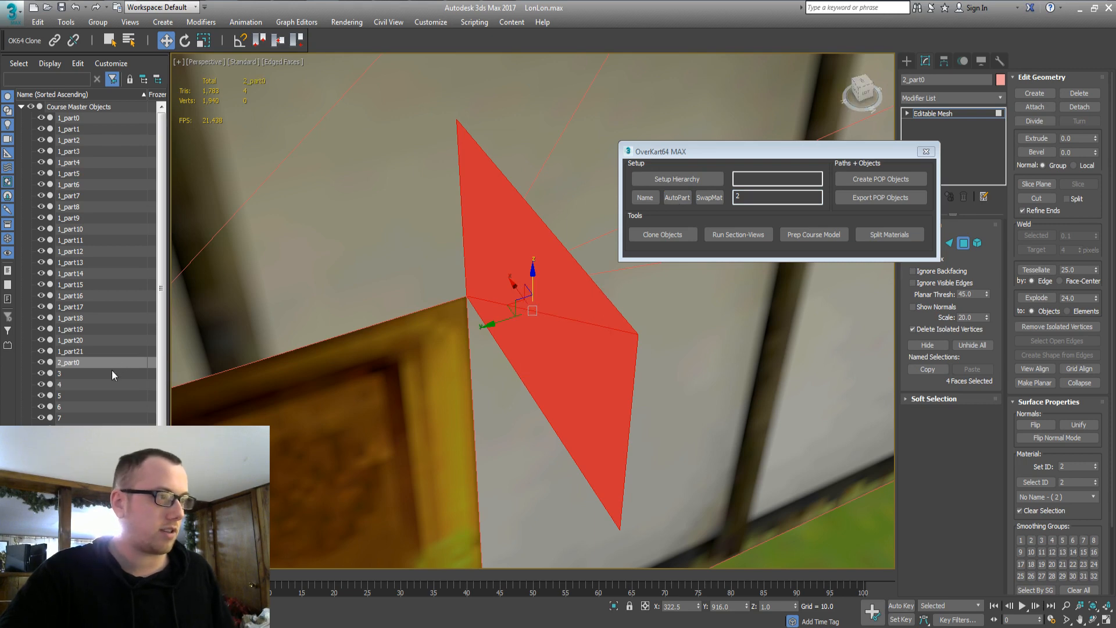
# Open object 3's house wall faces for editing and set the part base name to 3
pyautogui.click(111, 372)
pyautogui.press('z')
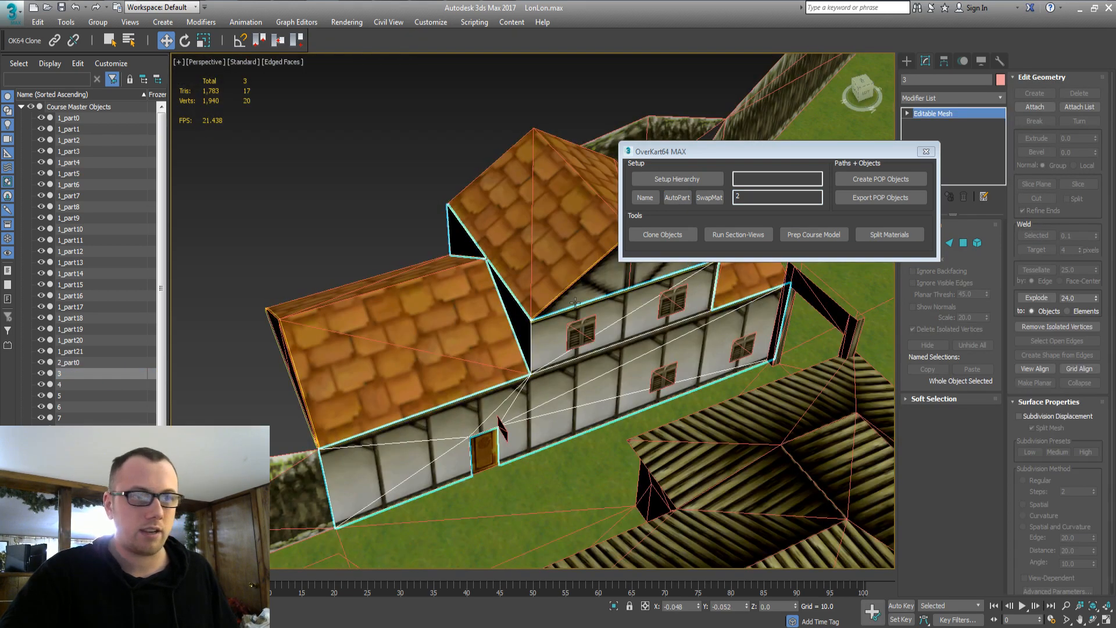
pyautogui.press('3')
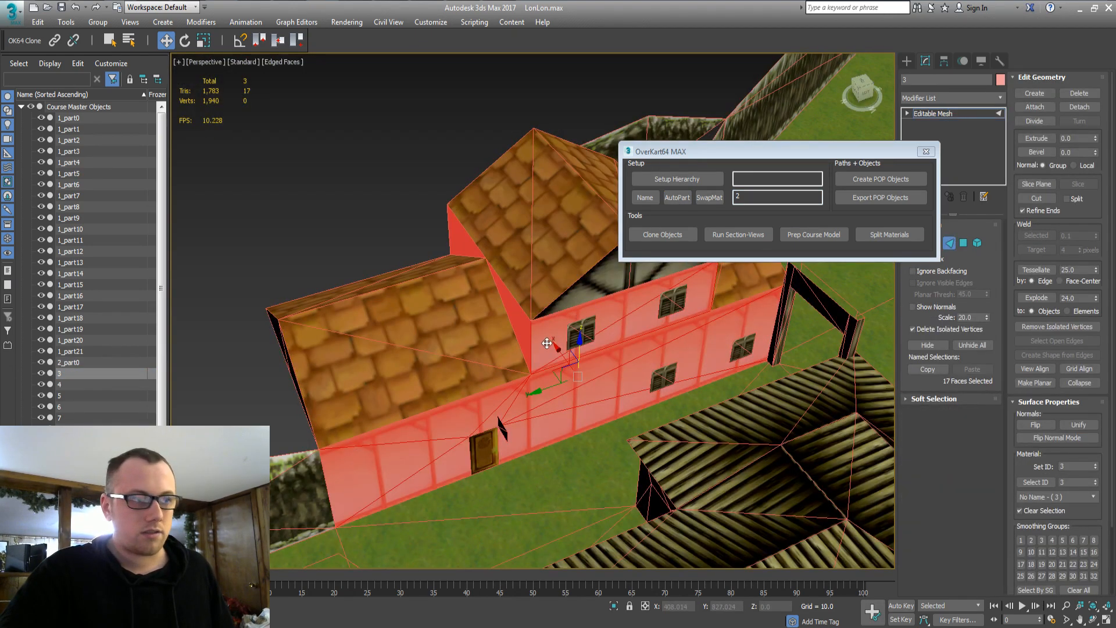
pyautogui.keyDown('alt'); pyautogui.moveTo(612, 384); pyautogui.dragTo(567, 324, button='middle'); pyautogui.keyUp('alt')
pyautogui.moveTo(705, 152); pyautogui.dragTo(484, 510)
pyautogui.click(493, 559)
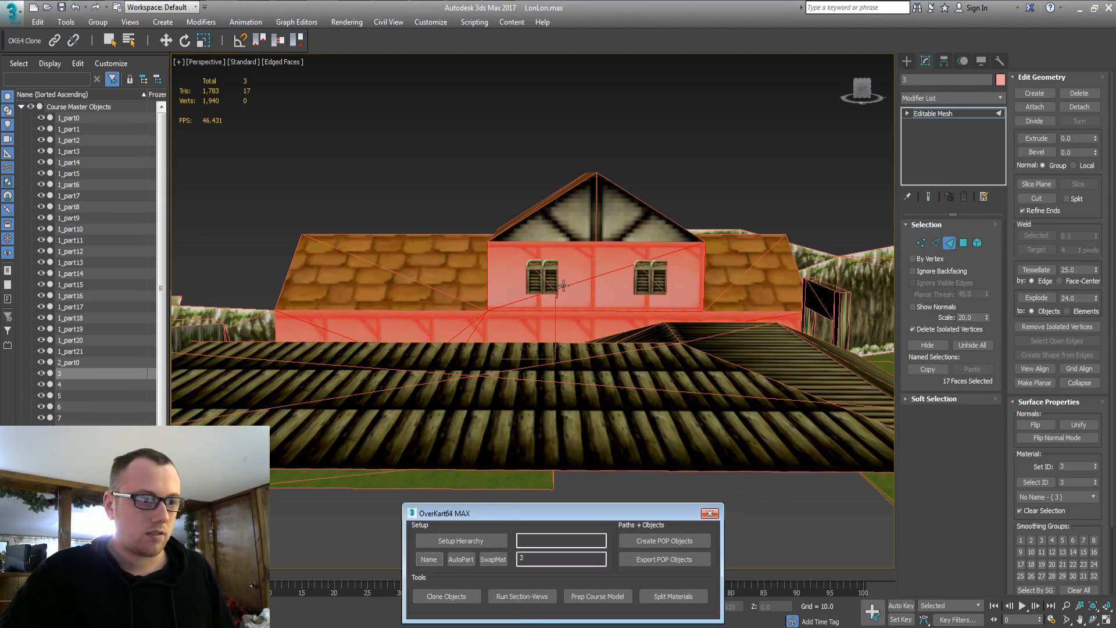
# Detach the upper-storey wall faces of object 3 as a separate object named 3sdafas
pyautogui.moveTo(561, 286); pyautogui.dragTo(505, 293, button='middle')
pyautogui.moveTo(660, 276); pyautogui.dragTo(662, 278)
pyautogui.keyDown('alt'); pyautogui.moveTo(692, 299); pyautogui.dragTo(697, 321, button='middle'); pyautogui.keyUp('alt')
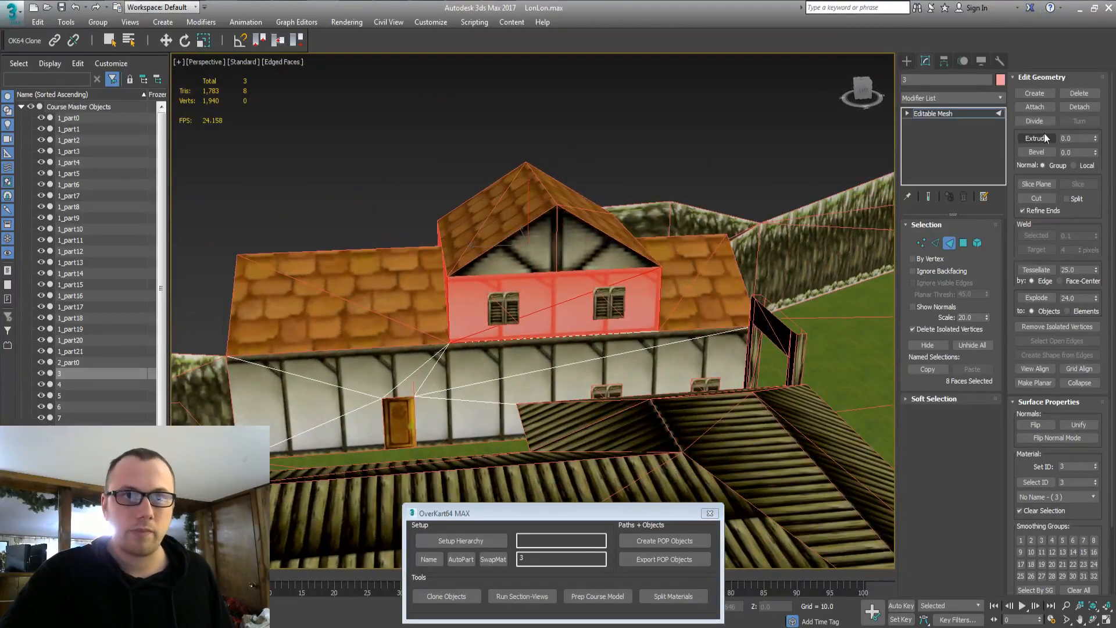
pyautogui.click(1072, 107)
pyautogui.write('3sdafas')
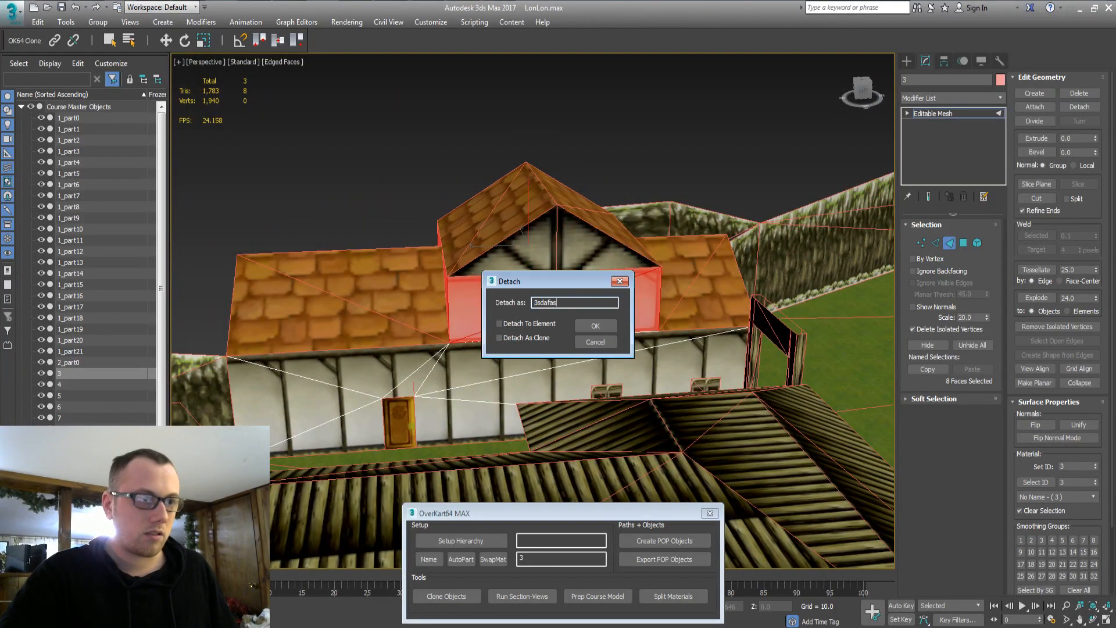
pyautogui.press('Return')
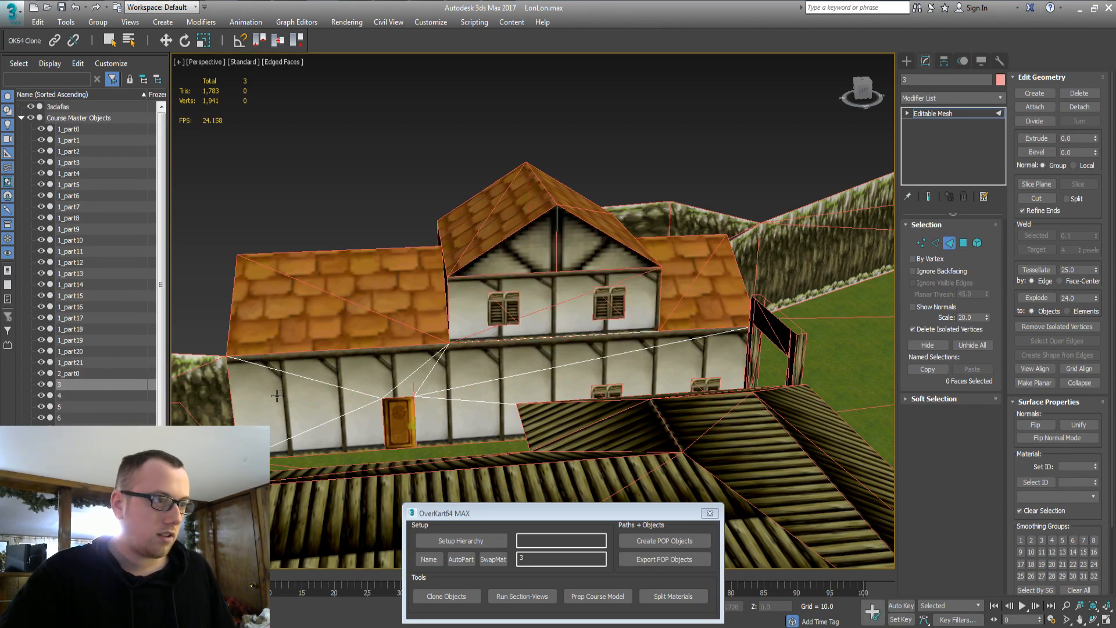
# Detach the remaining lower-storey wall faces of object 3 as 3sdgsd
pyautogui.click(1082, 107)
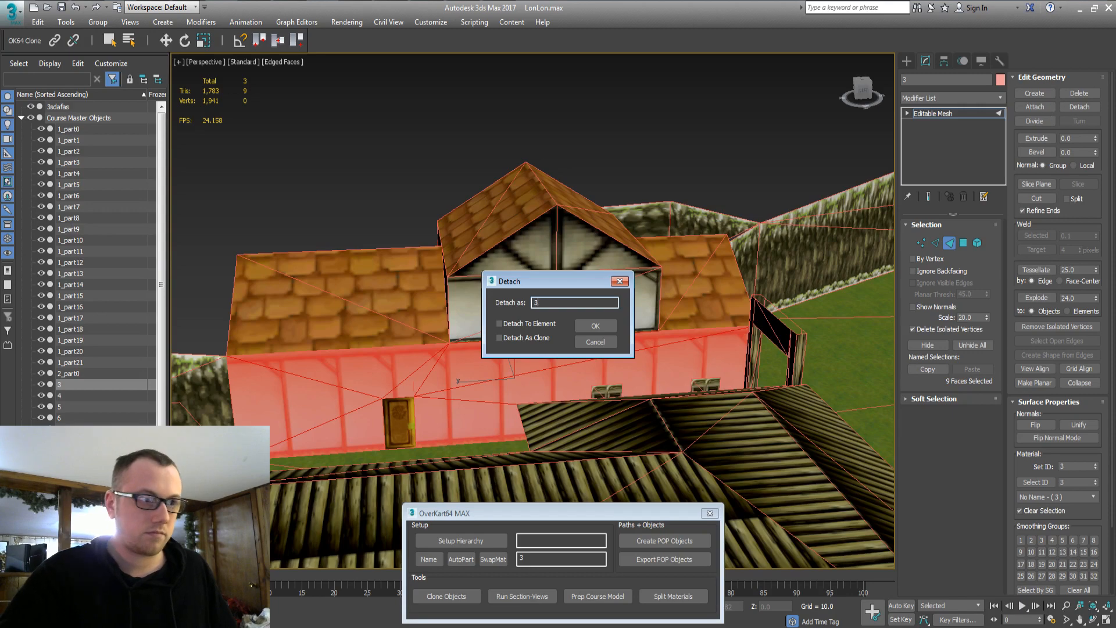
pyautogui.write('3sdgsd')
pyautogui.press('Return')
# Batch-rename 3sdafas and 3sdgsd with AutoPart using base name 3, and parent both under Course Master Objects
pyautogui.click(62, 117)
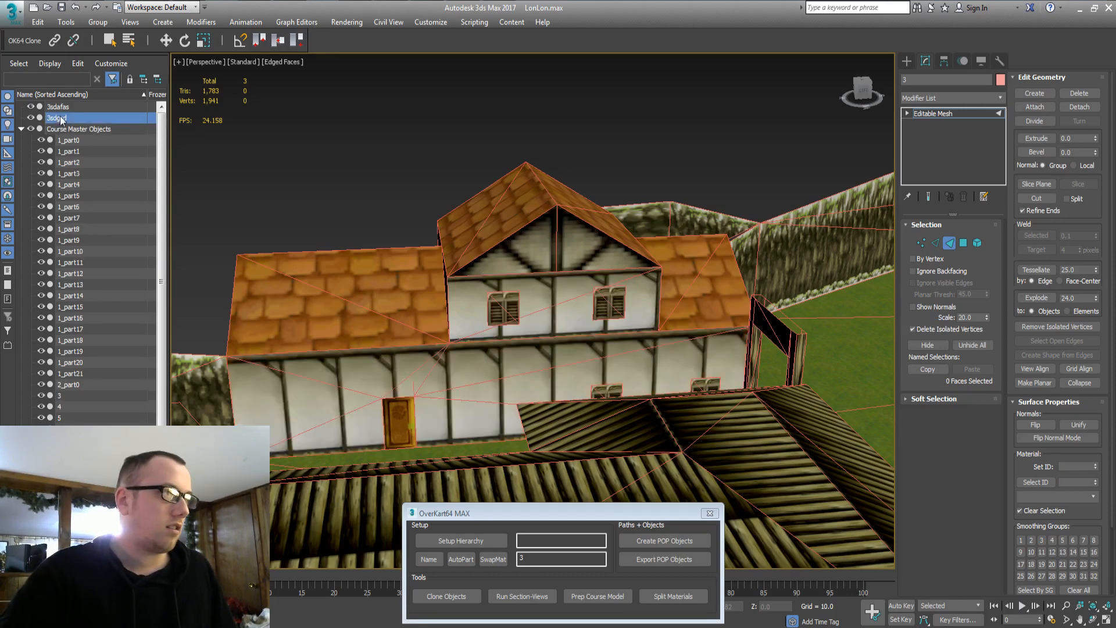
pyautogui.keyDown('ctrl'); pyautogui.click(65, 109); pyautogui.keyUp('ctrl')
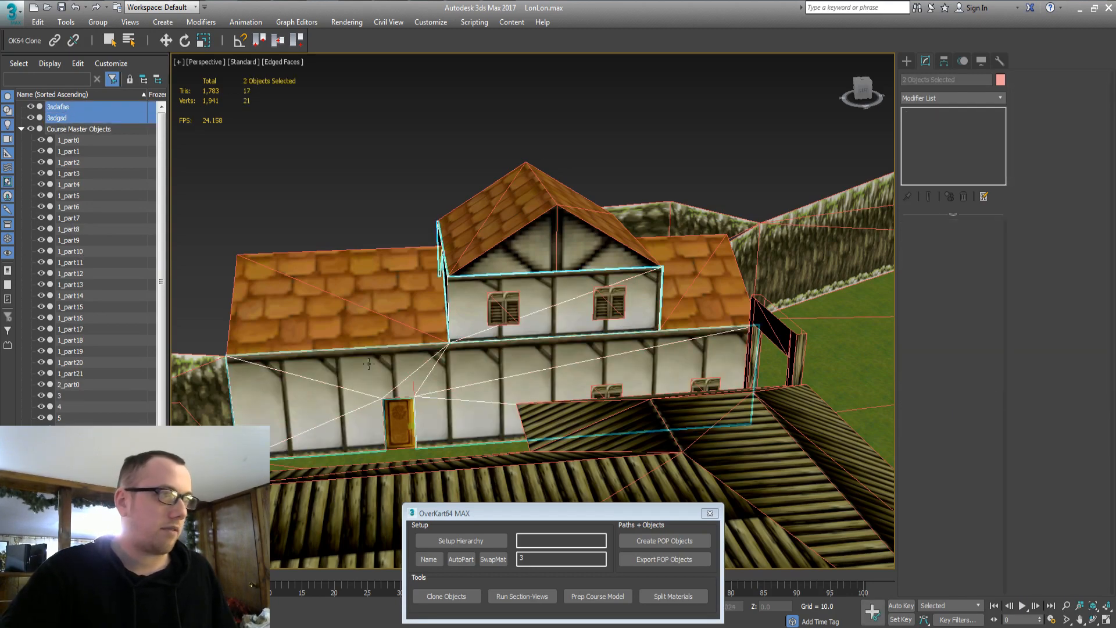
pyautogui.click(466, 557)
pyautogui.press('Return')
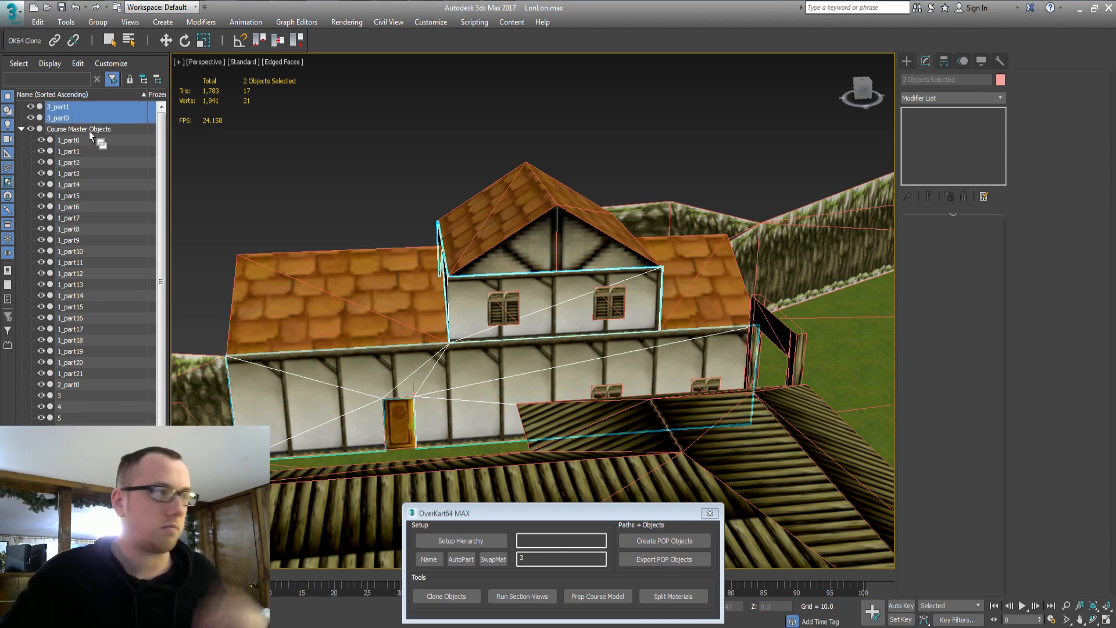
pyautogui.moveTo(94, 129); pyautogui.dragTo(93, 130)
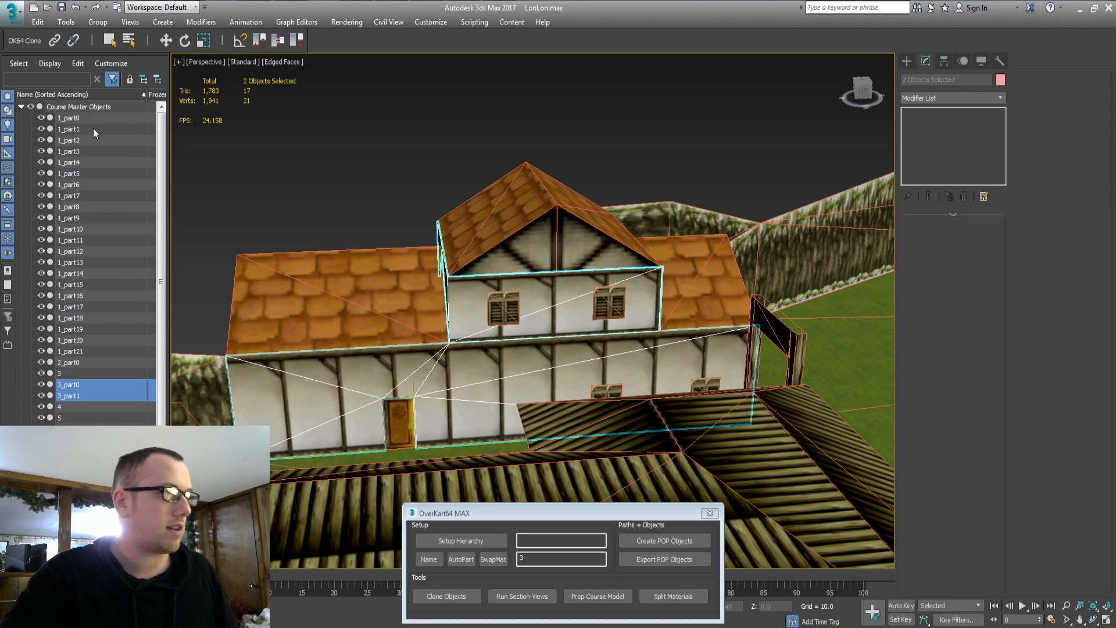
# Delete the emptied original object 3 and expand Course Master Objects again
pyautogui.click(89, 373)
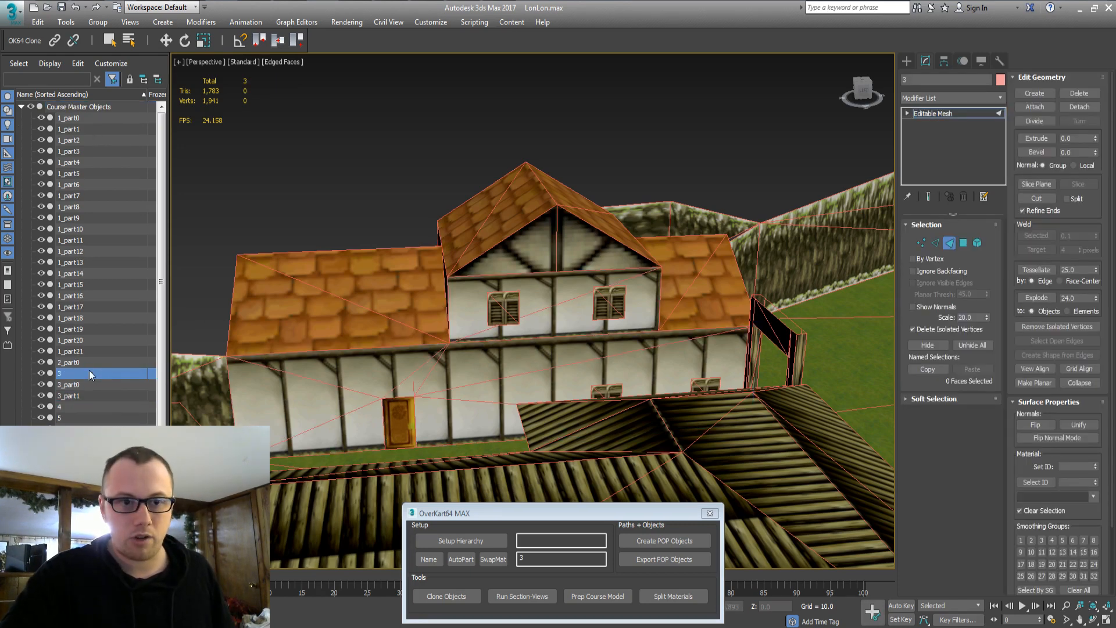
pyautogui.click(906, 60)
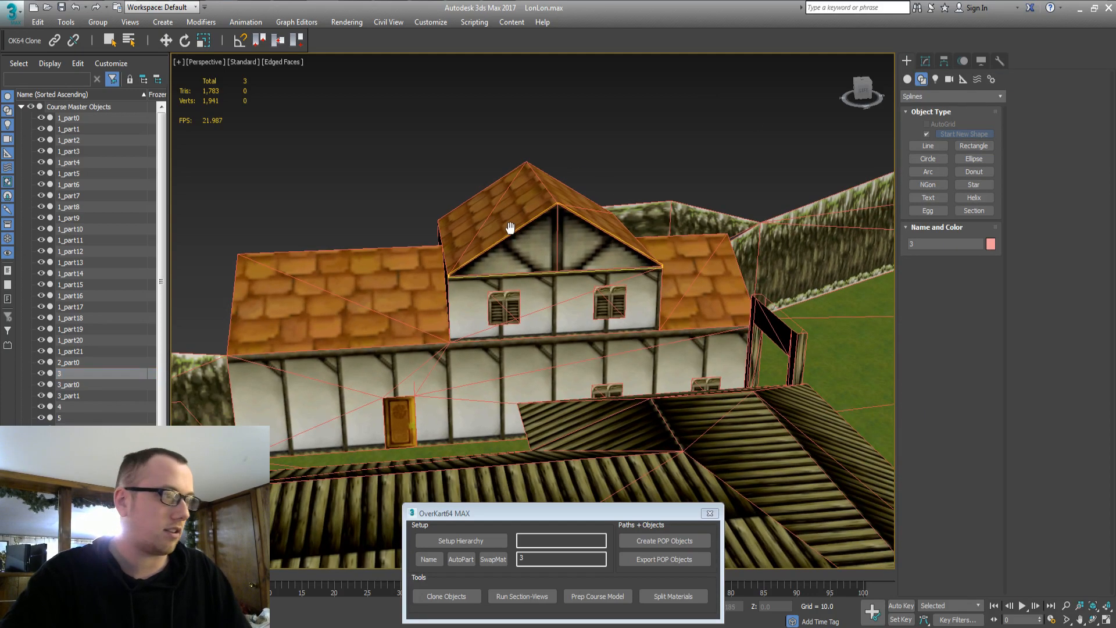
pyautogui.press('Delete')
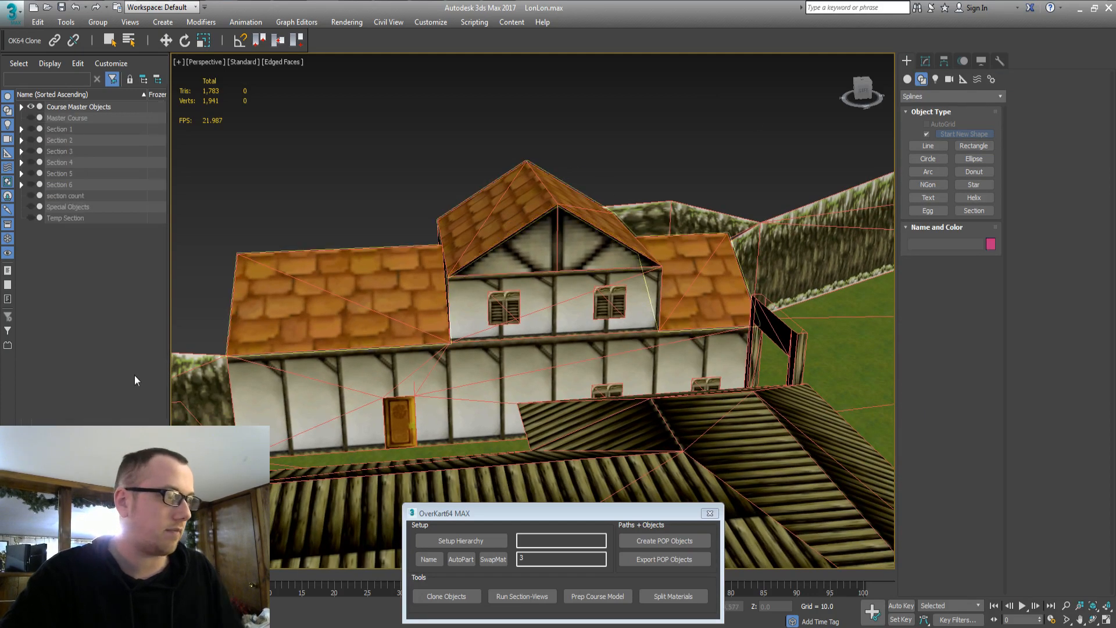
pyautogui.click(21, 107)
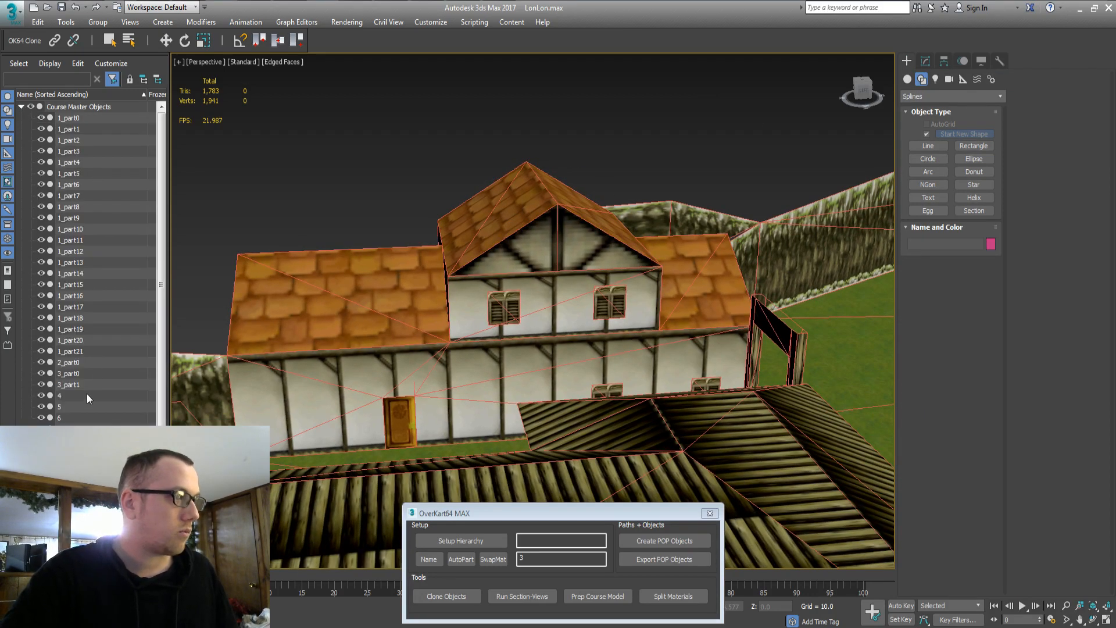
# Detach the small fenceside shed's roof faces from object 4 as a separate object named 4_part0
pyautogui.click(88, 395)
pyautogui.press('z')
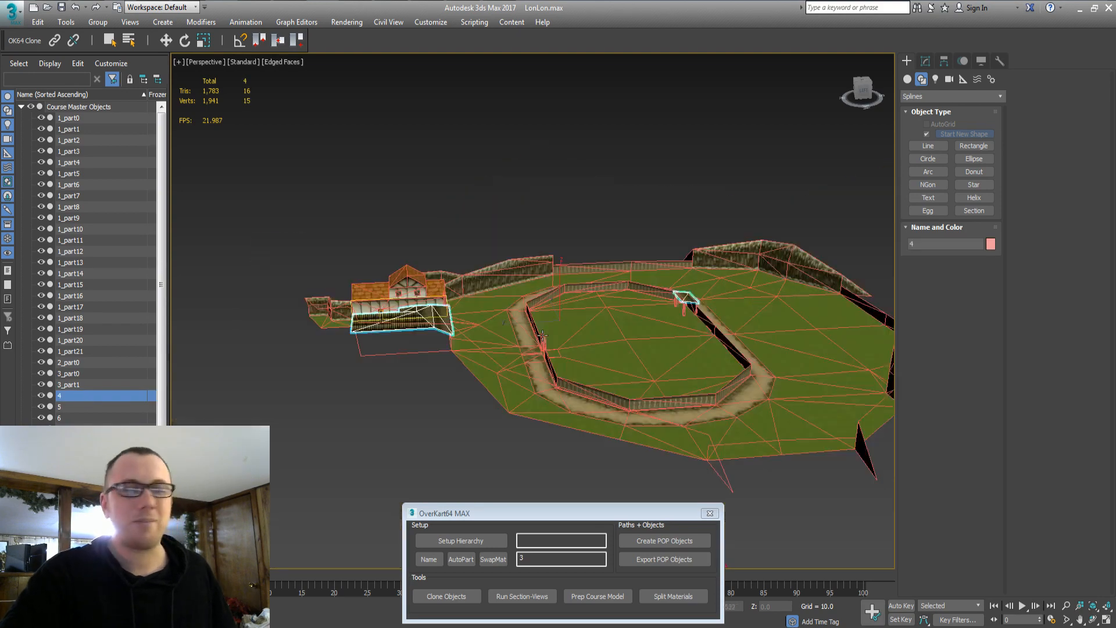
pyautogui.keyDown('alt'); pyautogui.moveTo(542, 335); pyautogui.dragTo(483, 303, button='middle'); pyautogui.keyUp('alt')
pyautogui.press('5')
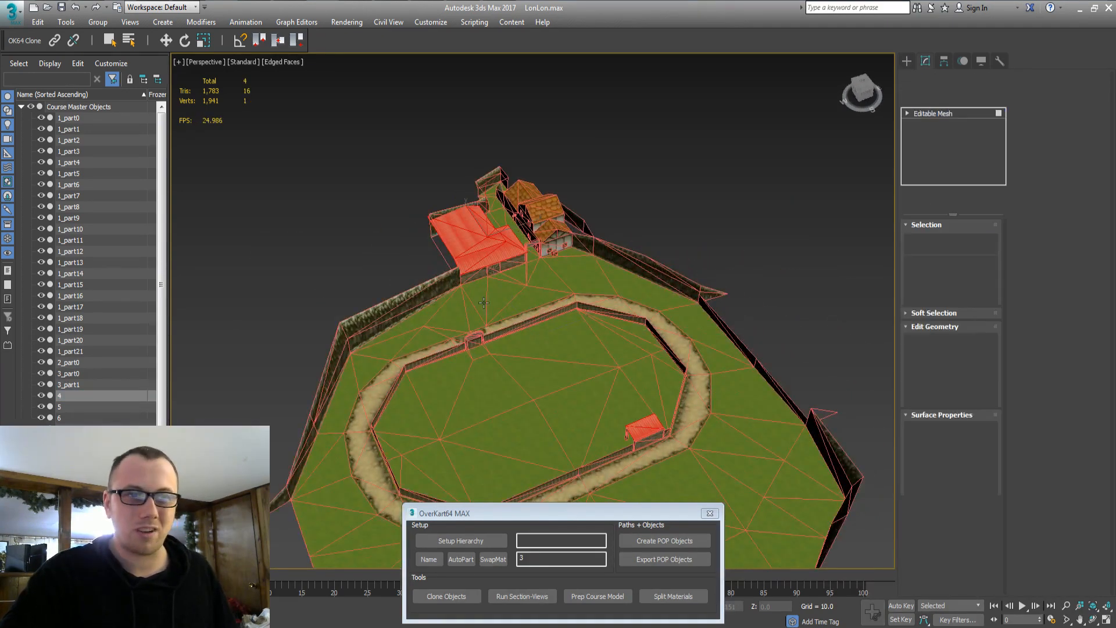
pyautogui.moveTo(580, 361); pyautogui.dragTo(733, 473)
pyautogui.press('z')
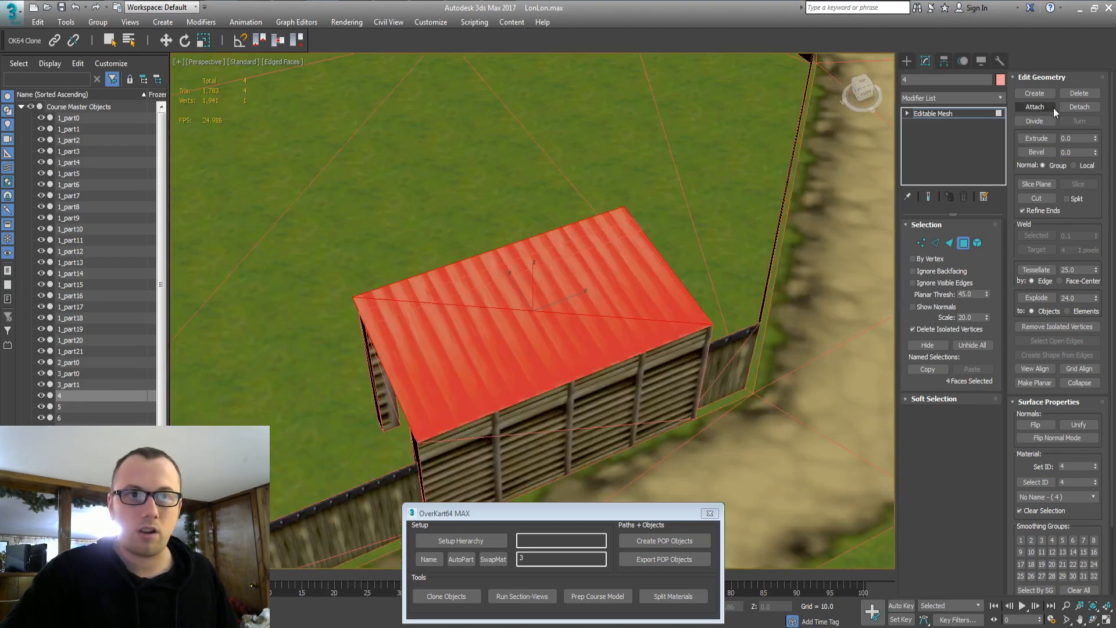
pyautogui.click(1071, 108)
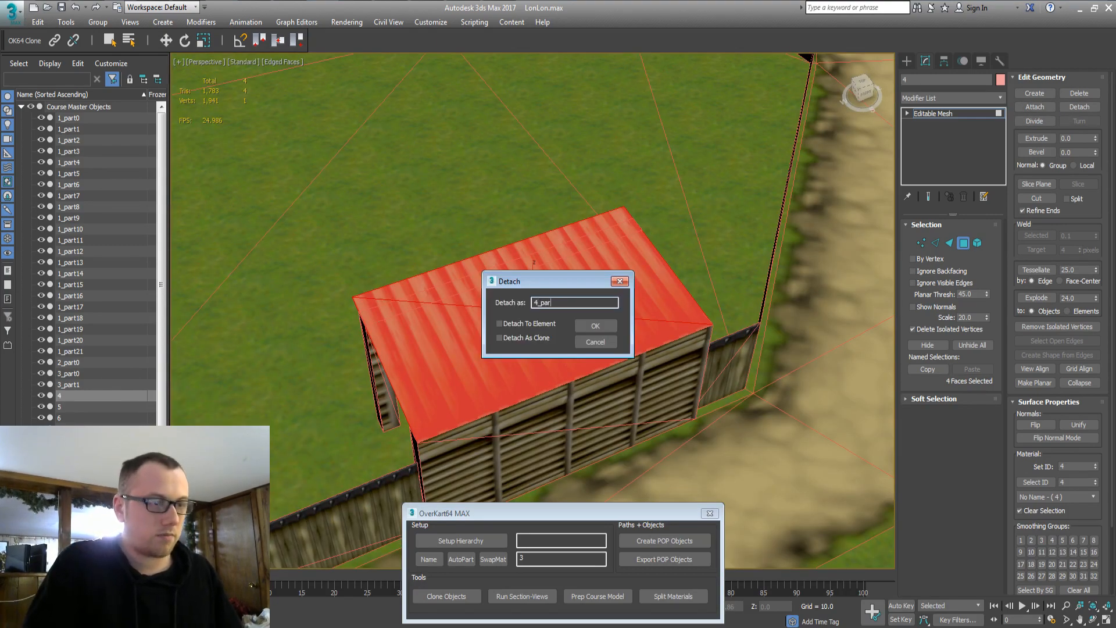
pyautogui.press('Return')
# Rename the remaining barn roof object 4 as 4_part1 and parent 4_part0 under Course Master Objects
pyautogui.moveTo(479, 173); pyautogui.dragTo(585, 276, button='middle')
pyautogui.scroll(-1, 585, 275)
pyautogui.scroll(-6, 390, 196)
pyautogui.moveTo(313, 177); pyautogui.dragTo(522, 310, button='middle')
pyautogui.click(386, 123)
pyautogui.press('z')
pyautogui.keyDown('alt'); pyautogui.moveTo(448, 171); pyautogui.dragTo(472, 169, button='middle'); pyautogui.keyUp('alt')
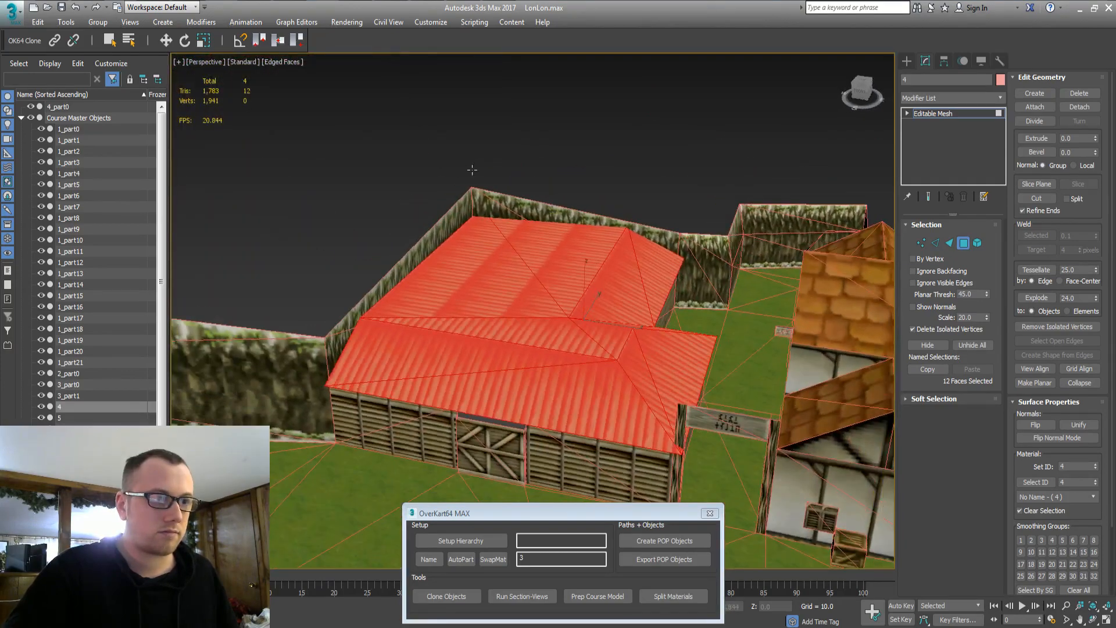
pyautogui.click(1089, 107)
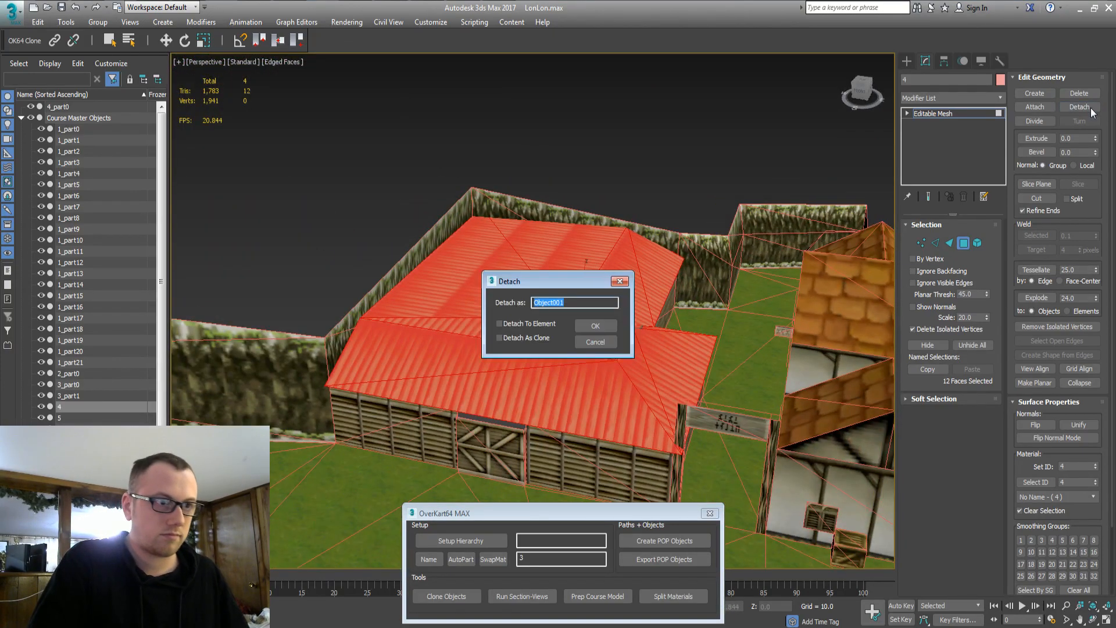
pyautogui.press('Escape')
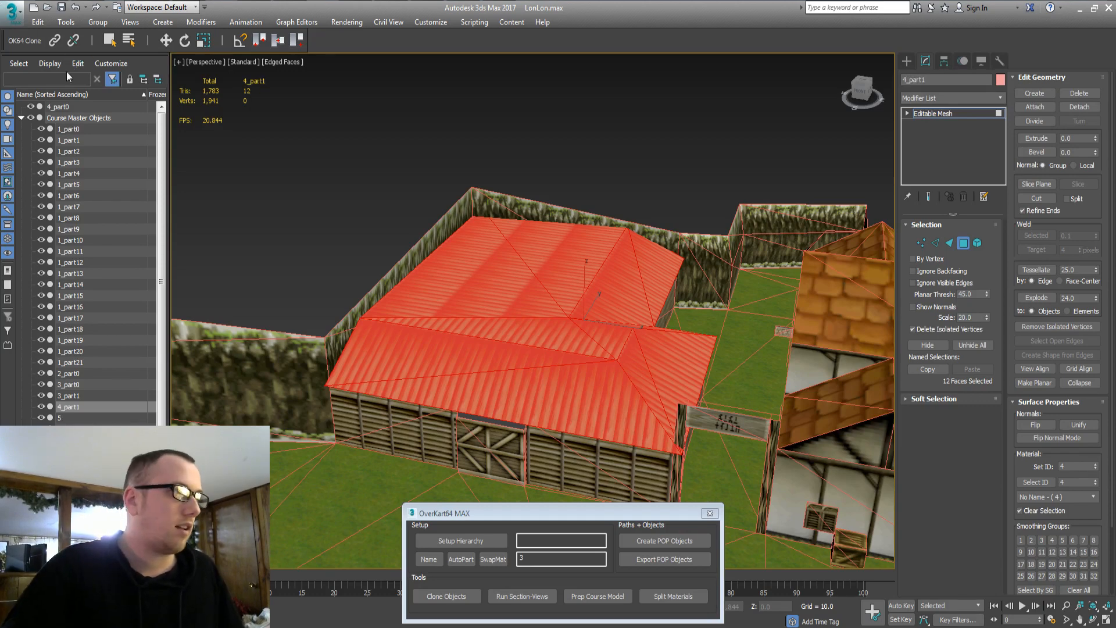
pyautogui.moveTo(64, 107); pyautogui.dragTo(89, 117)
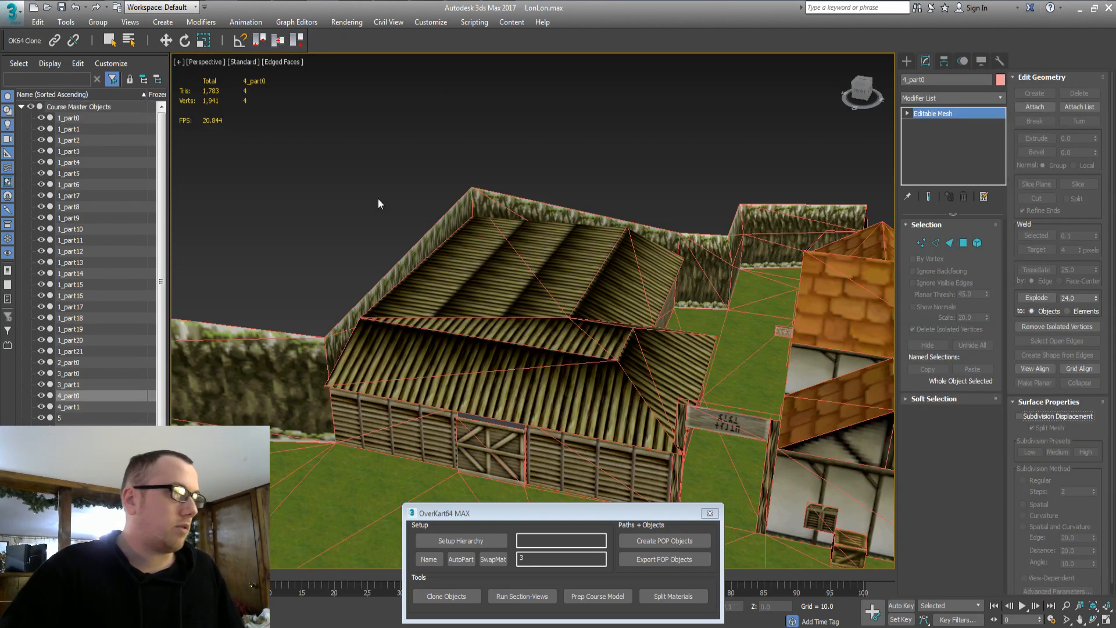
# Check the crate faces of object 5 and rename the object as 5_part0
pyautogui.click(59, 417)
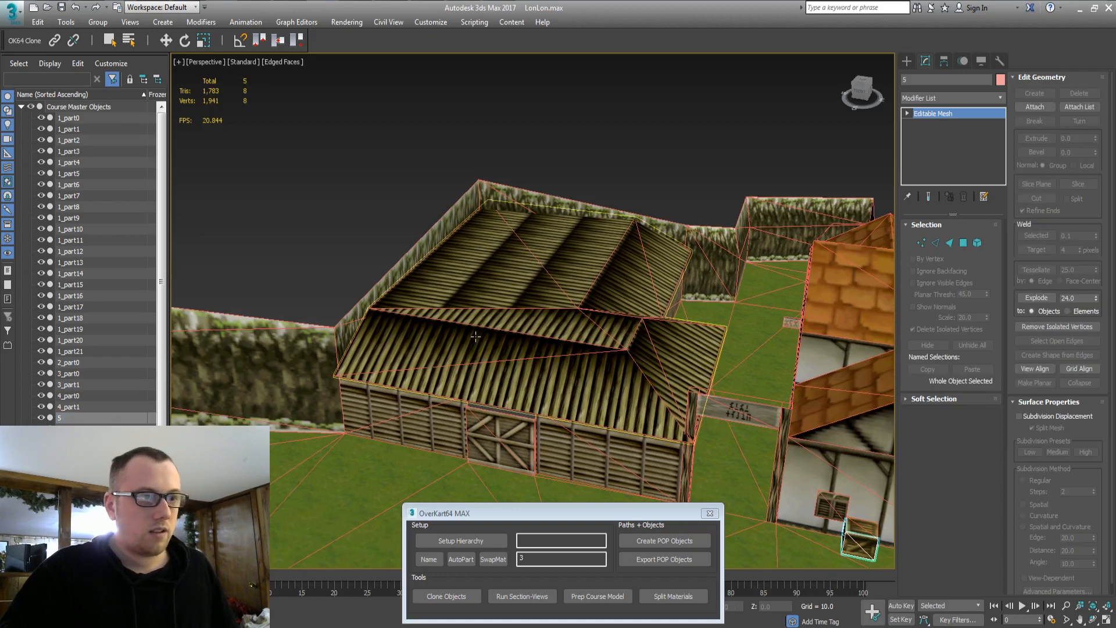
pyautogui.press('z')
pyautogui.press('4')
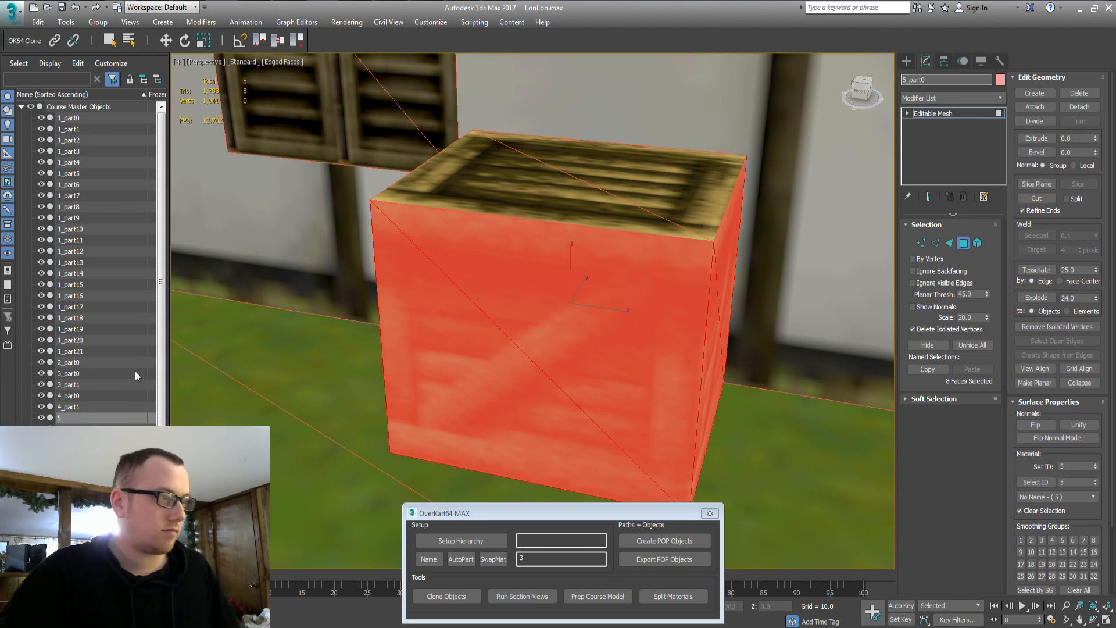
# Detach the hanging sign faces between the barn and the house from object 6 as 6_part0
pyautogui.click(68, 428)
pyautogui.moveTo(758, 259); pyautogui.dragTo(767, 234, button='middle')
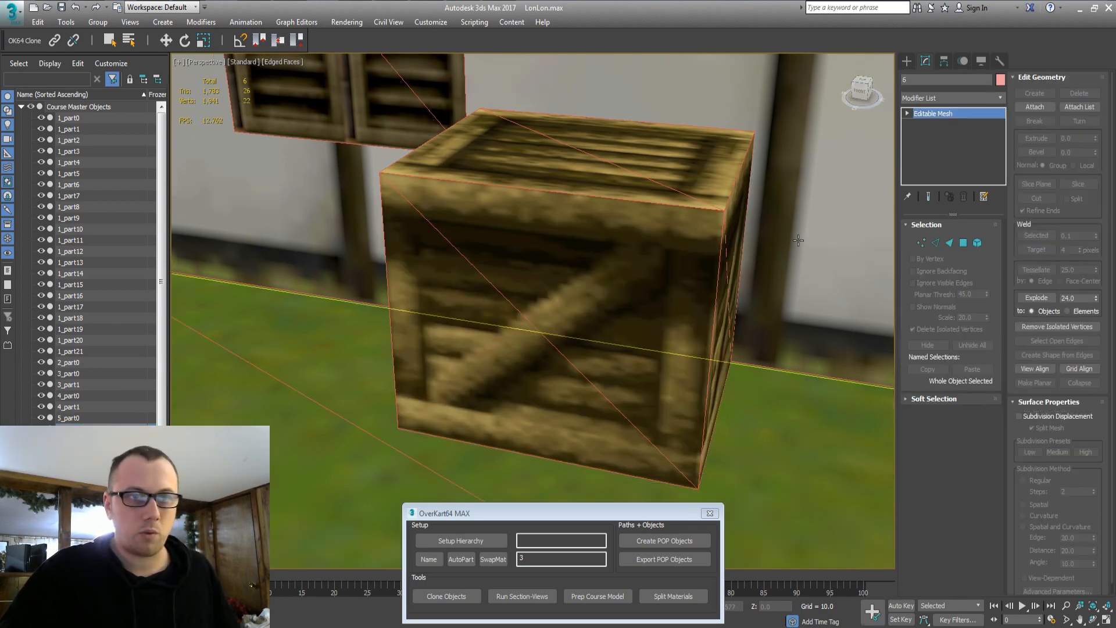
pyautogui.press('4')
pyautogui.press('z')
pyautogui.keyDown('alt'); pyautogui.moveTo(626, 256); pyautogui.dragTo(583, 285, button='middle'); pyautogui.keyUp('alt')
pyautogui.click(738, 181)
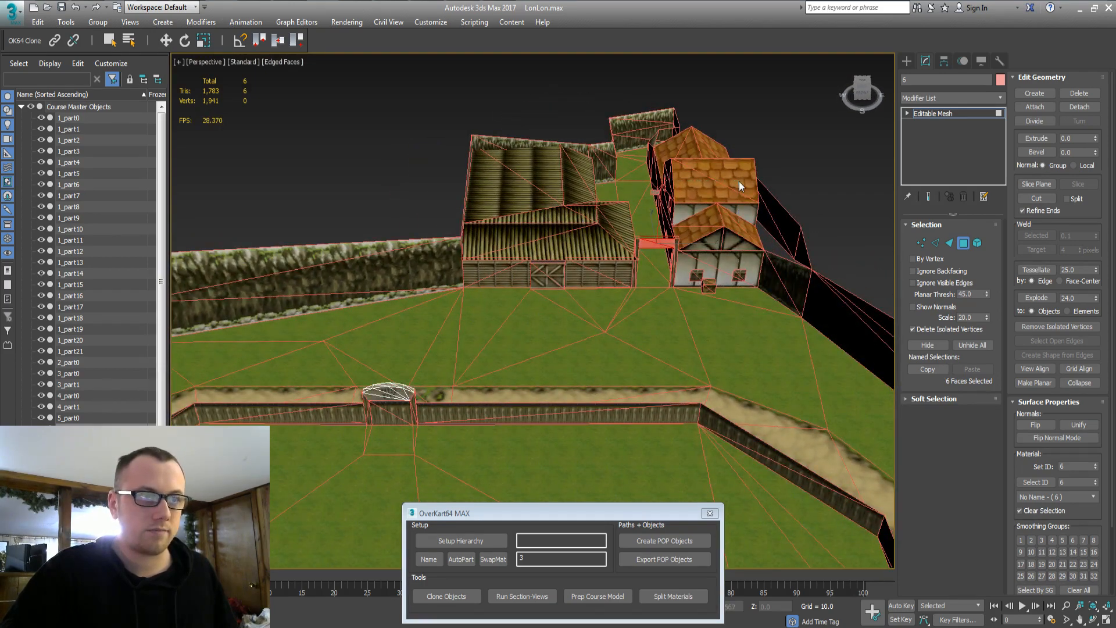
pyautogui.click(1090, 106)
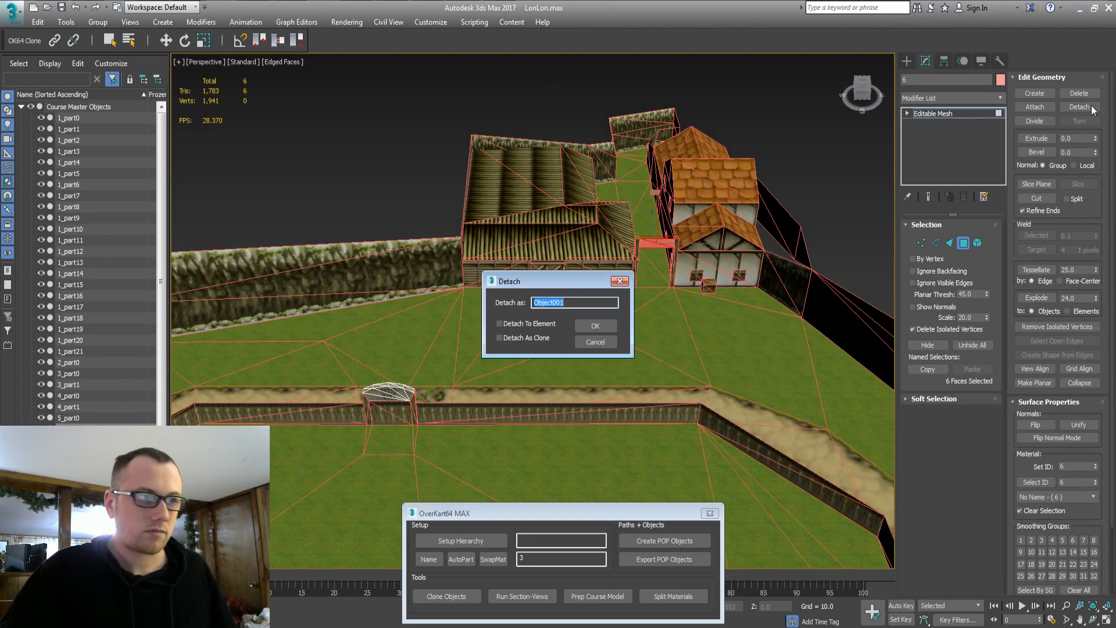
pyautogui.write('6_part0')
pyautogui.press('Return')
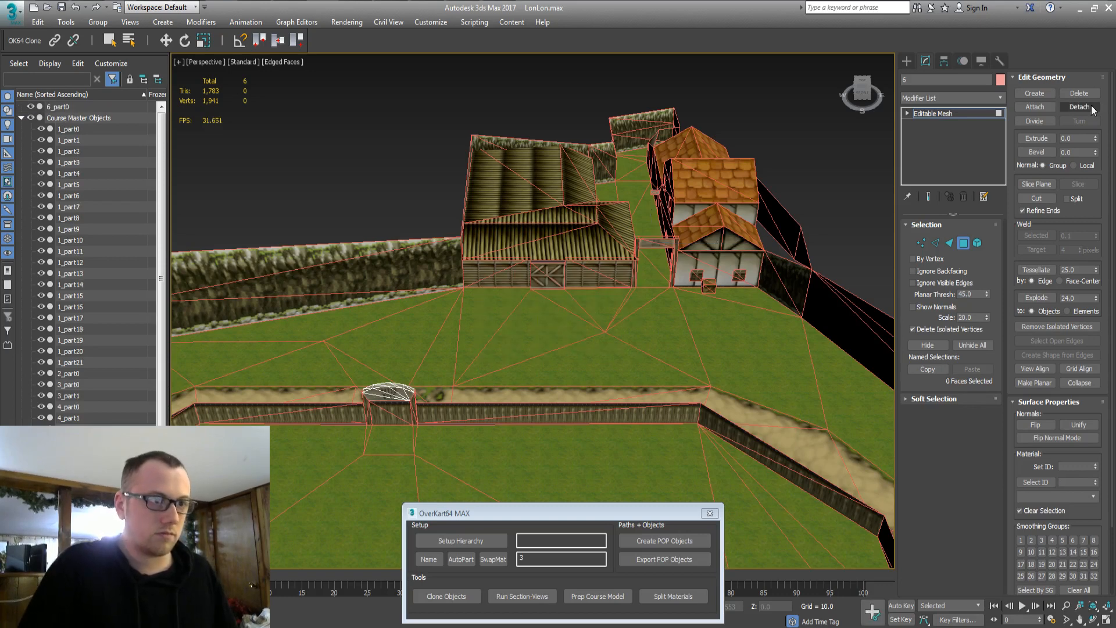
# Sort the scene objects by ascending name and parent 6_part0 under Course Master Objects
pyautogui.click(54, 98)
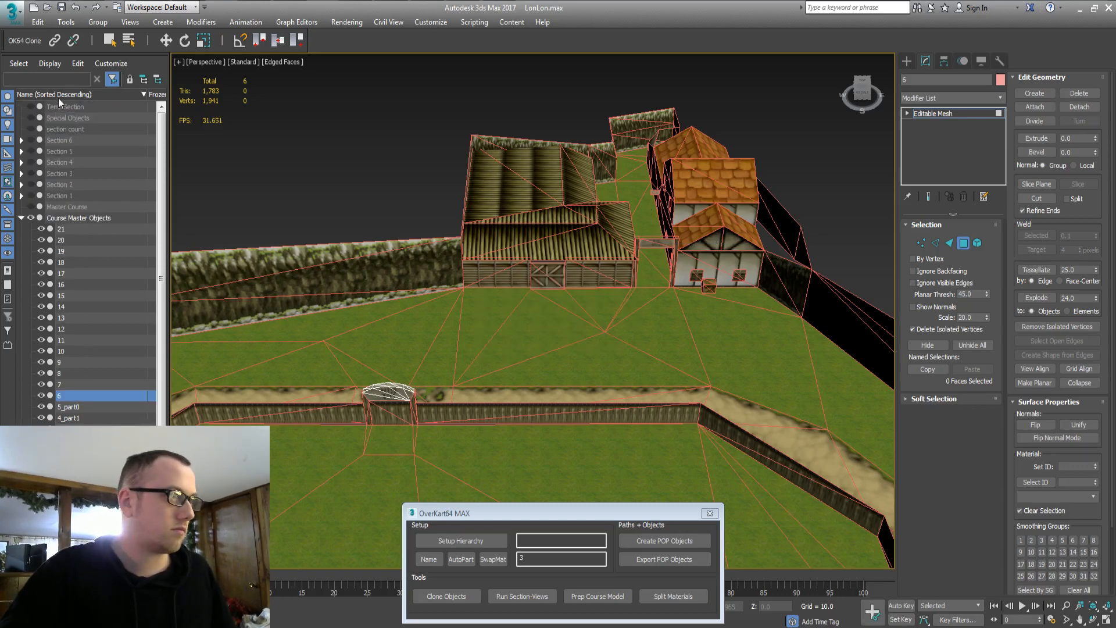
pyautogui.click(59, 98)
pyautogui.scroll(4, 87, 169)
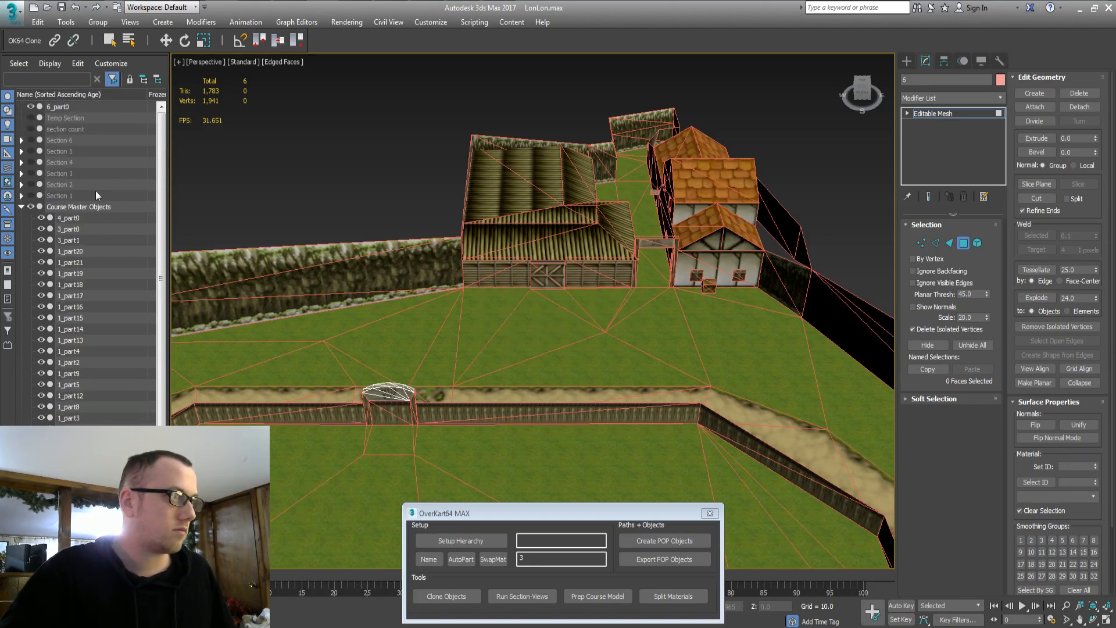
pyautogui.rightClick(138, 95)
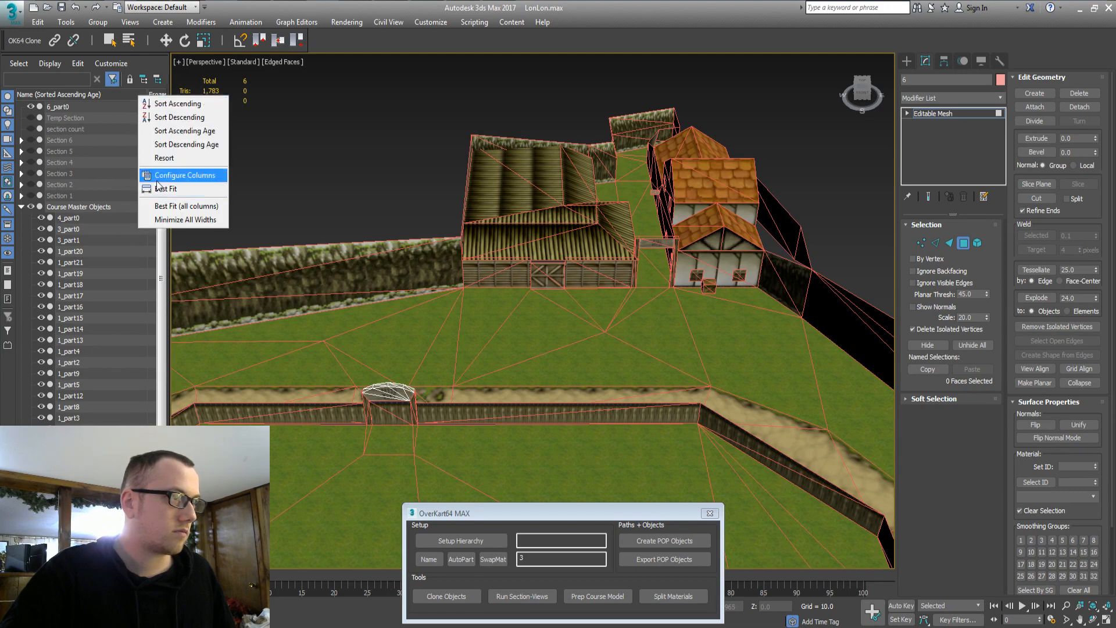
pyautogui.click(175, 104)
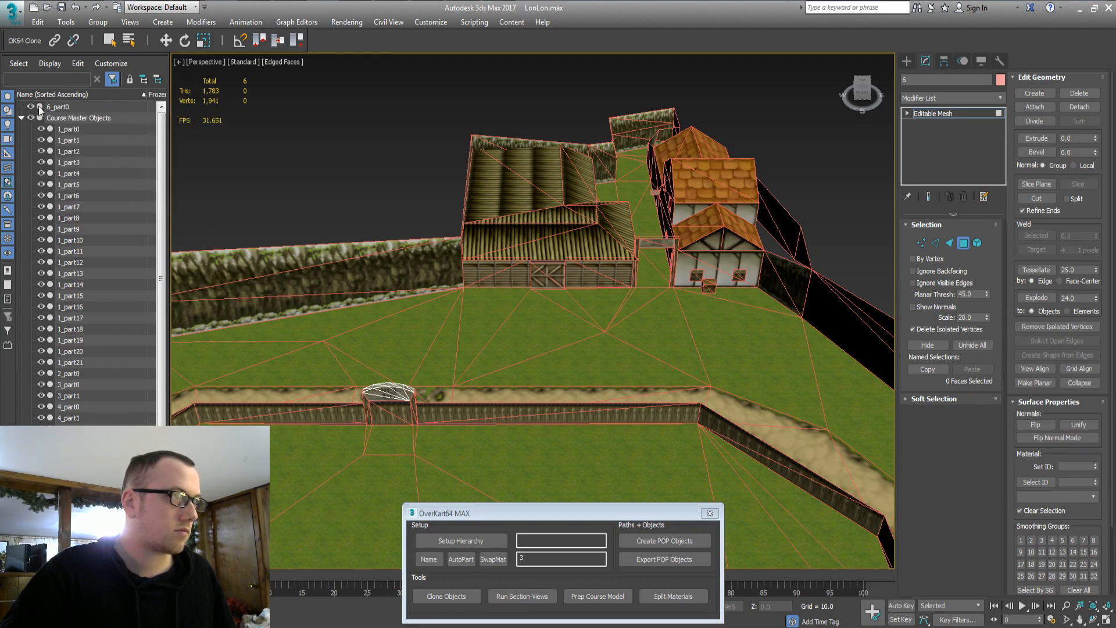
pyautogui.moveTo(57, 107); pyautogui.dragTo(72, 119)
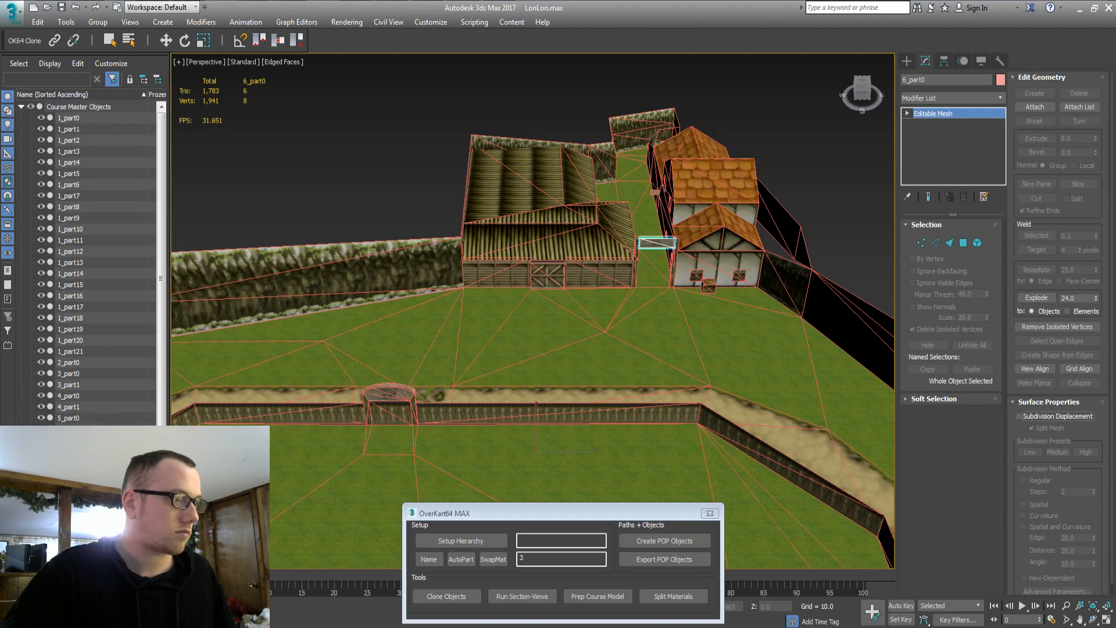
# Check the remaining faces of object 6 on the track's gate sign and rename the object as 6_part1
pyautogui.press('4')
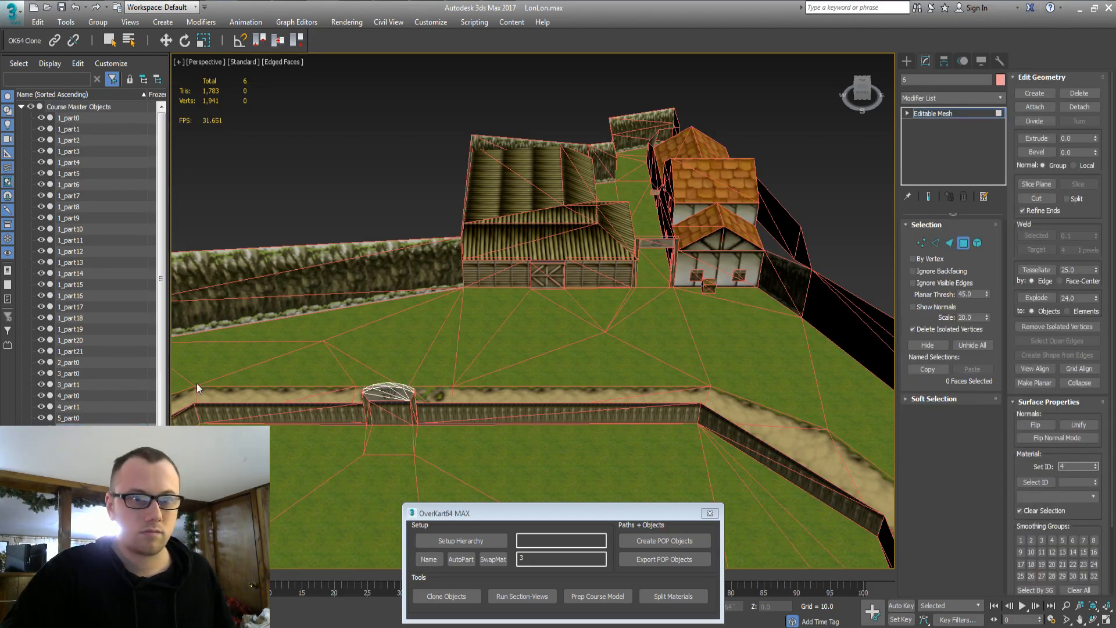
pyautogui.moveTo(439, 303); pyautogui.dragTo(443, 264, button='middle')
pyautogui.moveTo(440, 348); pyautogui.dragTo(446, 329, button='middle')
pyautogui.hotkey('ctrl', 'a')
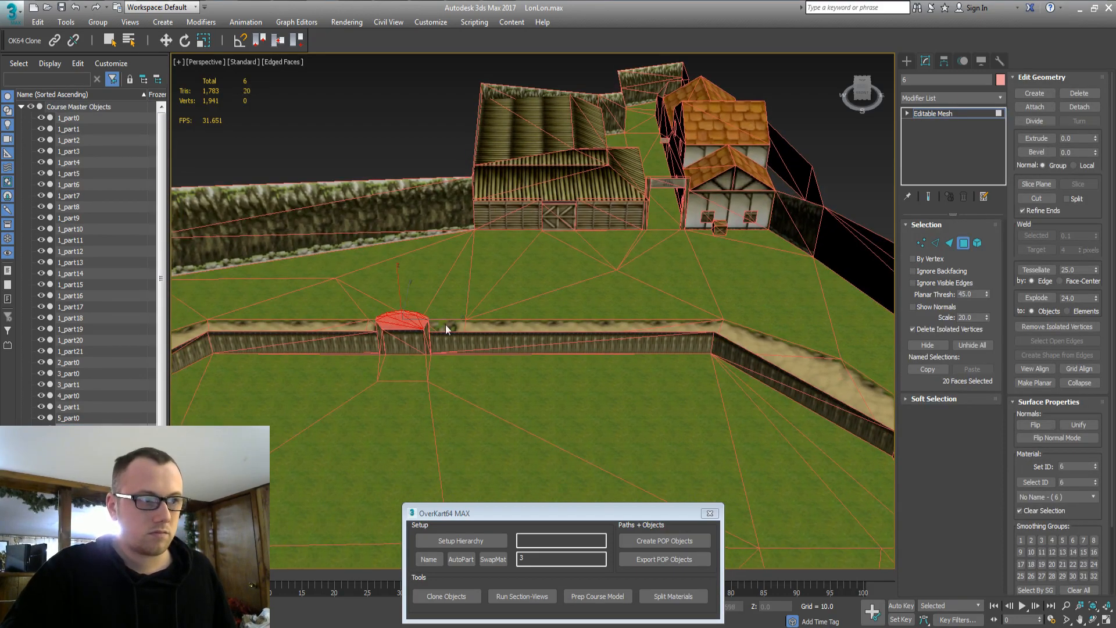
pyautogui.press('z')
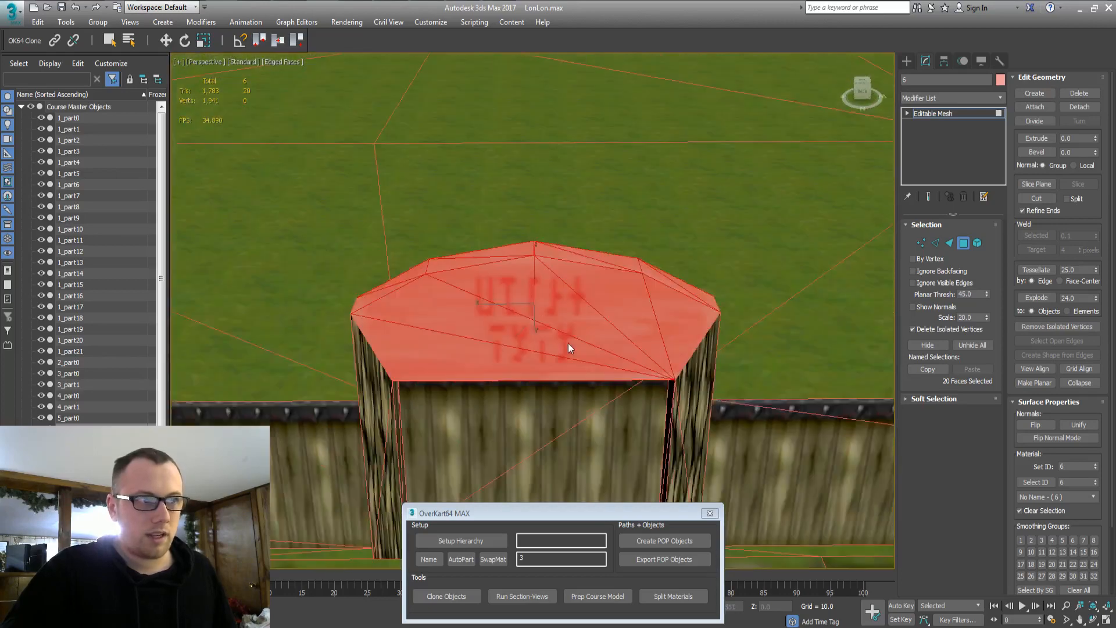
pyautogui.keyDown('alt'); pyautogui.moveTo(568, 342); pyautogui.dragTo(378, 344, button='middle'); pyautogui.keyUp('alt')
pyautogui.click(952, 81)
pyautogui.write('6_part1')
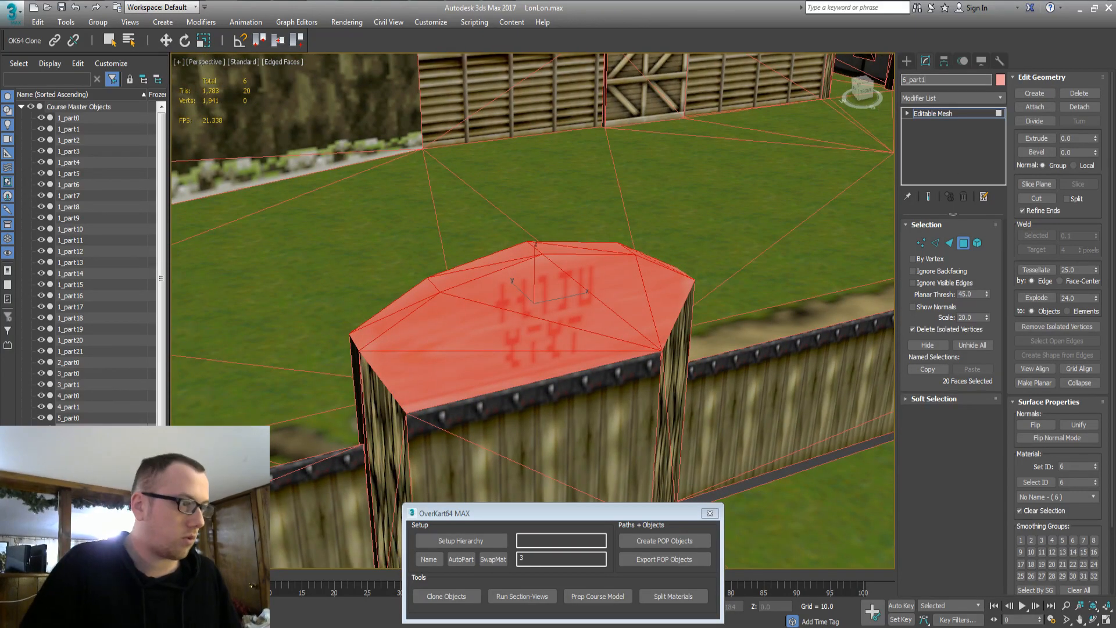
pyautogui.press('Return')
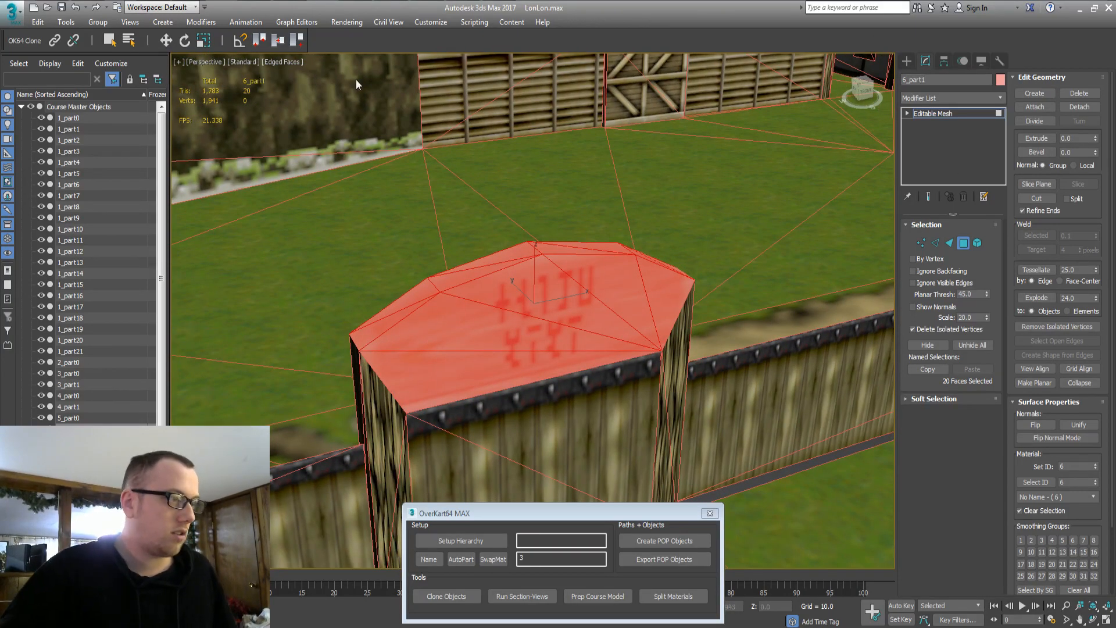
# Examine which house roof faces belong to object 7 and how they are grouped
pyautogui.click(69, 439)
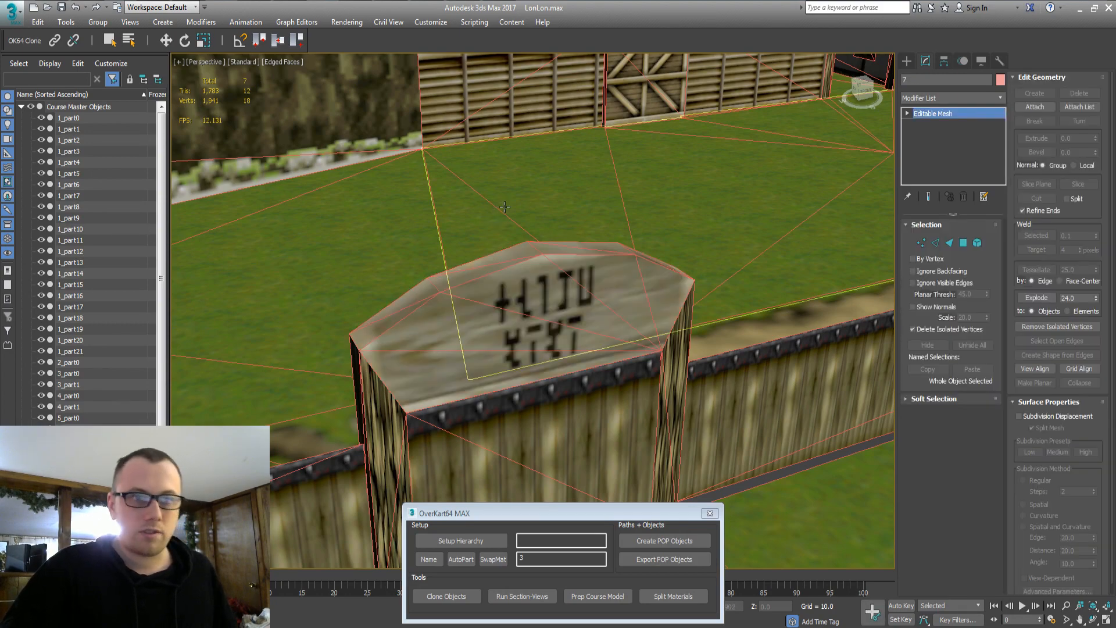
pyautogui.press('4')
pyautogui.press('z')
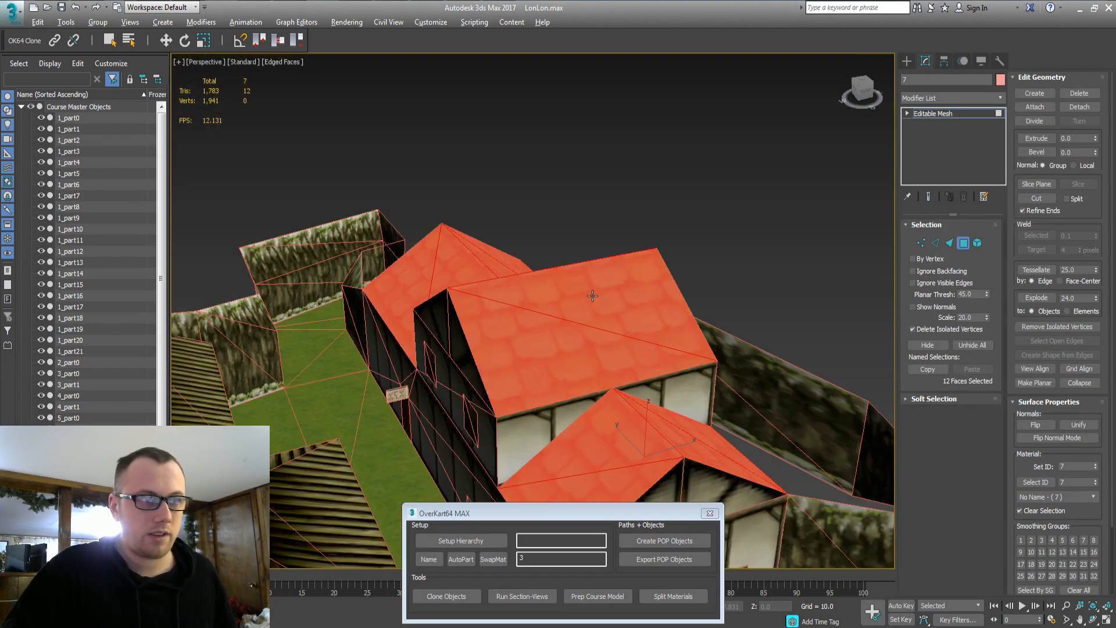
pyautogui.keyDown('alt'); pyautogui.moveTo(617, 326); pyautogui.dragTo(530, 226, button='middle'); pyautogui.keyUp('alt')
pyautogui.moveTo(539, 439); pyautogui.dragTo(531, 326, button='middle')
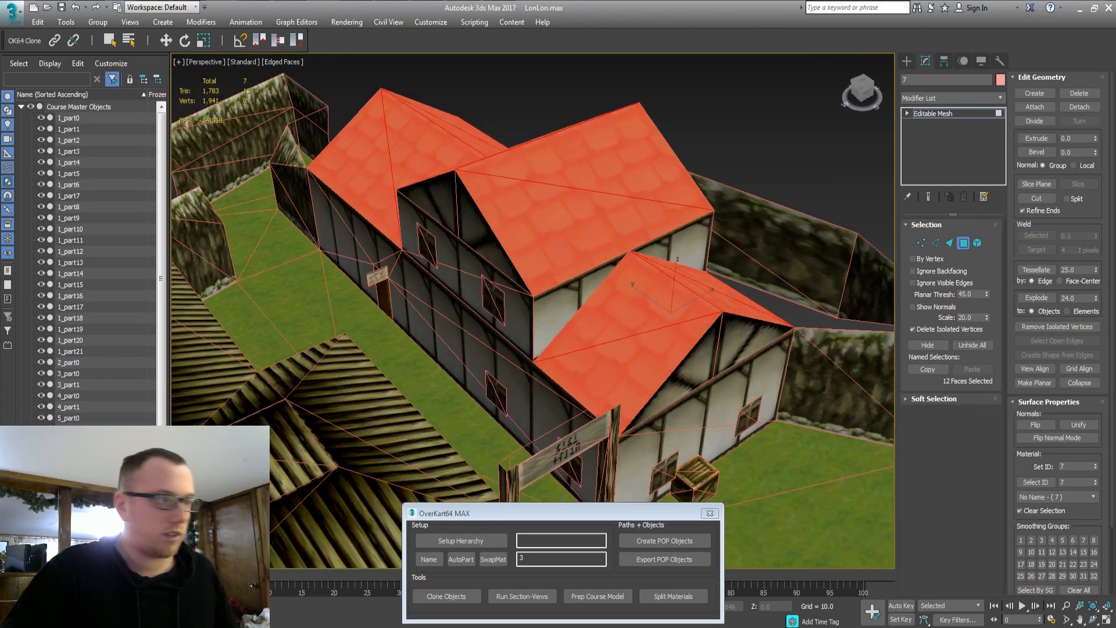
pyautogui.press('4')
# Detach the two outer fence segments between the rock walls from object 8 as 8dsdga
pyautogui.click(329, 470)
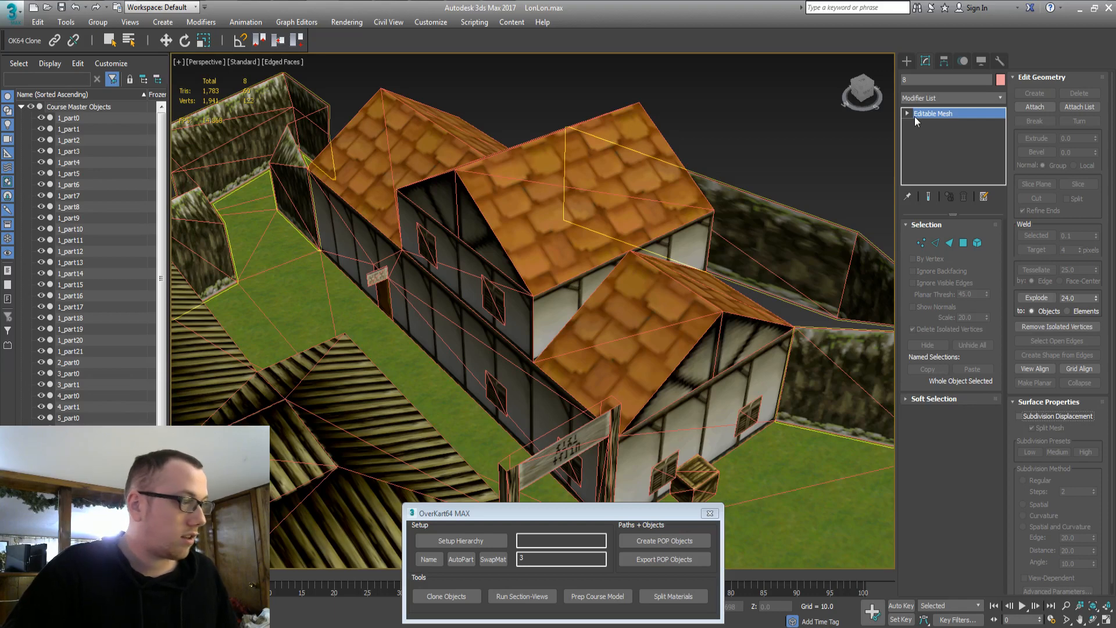
pyautogui.press('4')
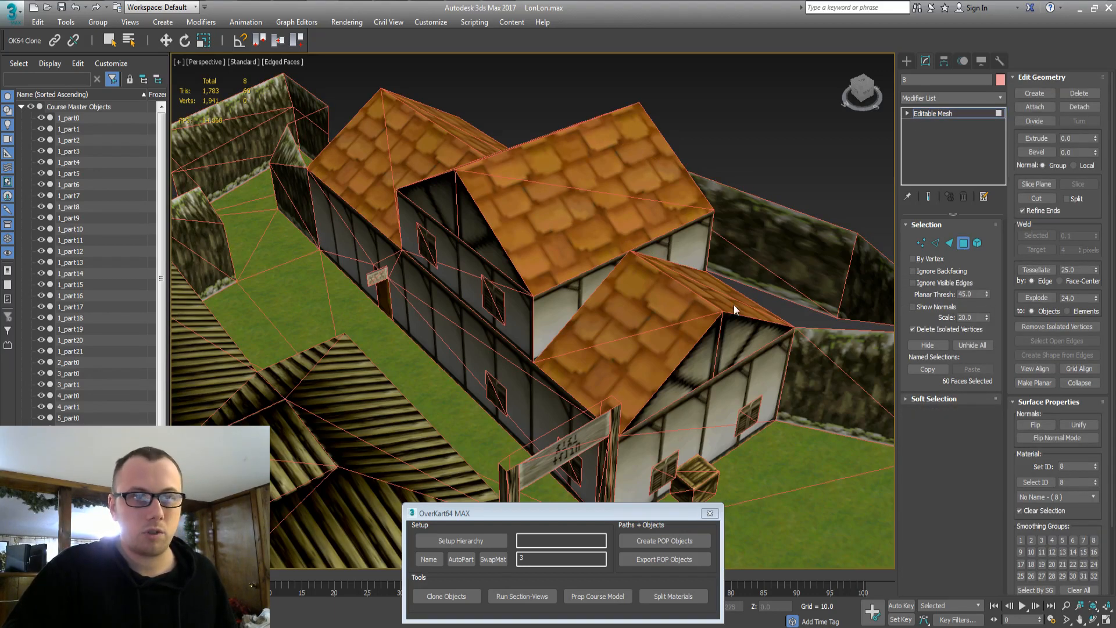
pyautogui.press('z')
pyautogui.keyDown('alt'); pyautogui.moveTo(573, 307); pyautogui.dragTo(578, 369, button='middle'); pyautogui.keyUp('alt')
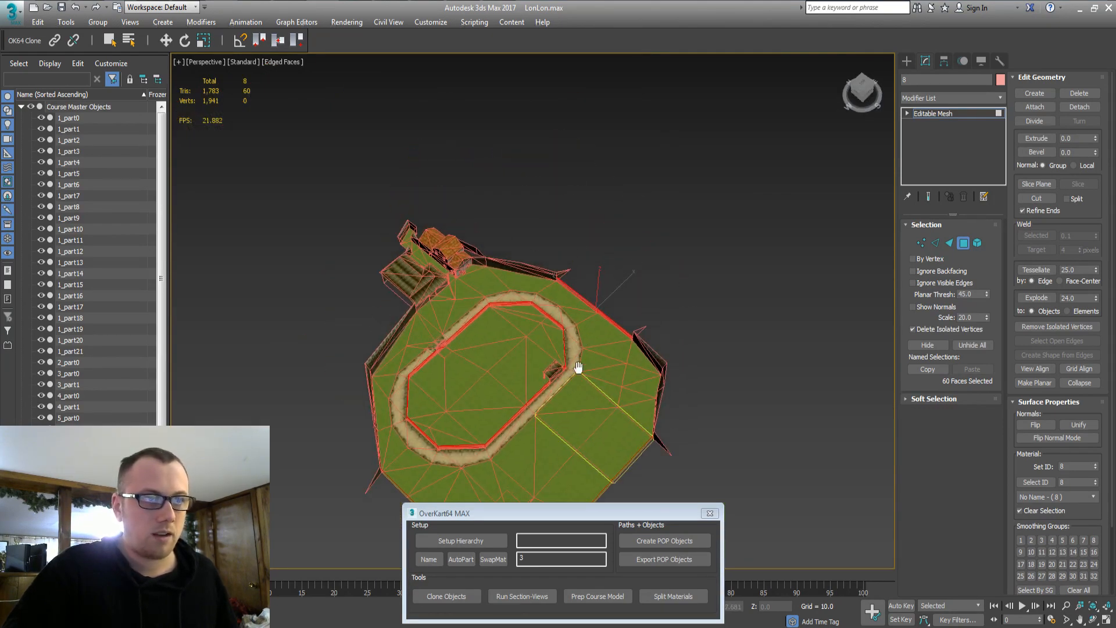
pyautogui.scroll(6, 598, 308)
pyautogui.keyDown('alt'); pyautogui.moveTo(598, 308); pyautogui.dragTo(575, 227, button='middle'); pyautogui.keyUp('alt')
pyautogui.click(566, 265)
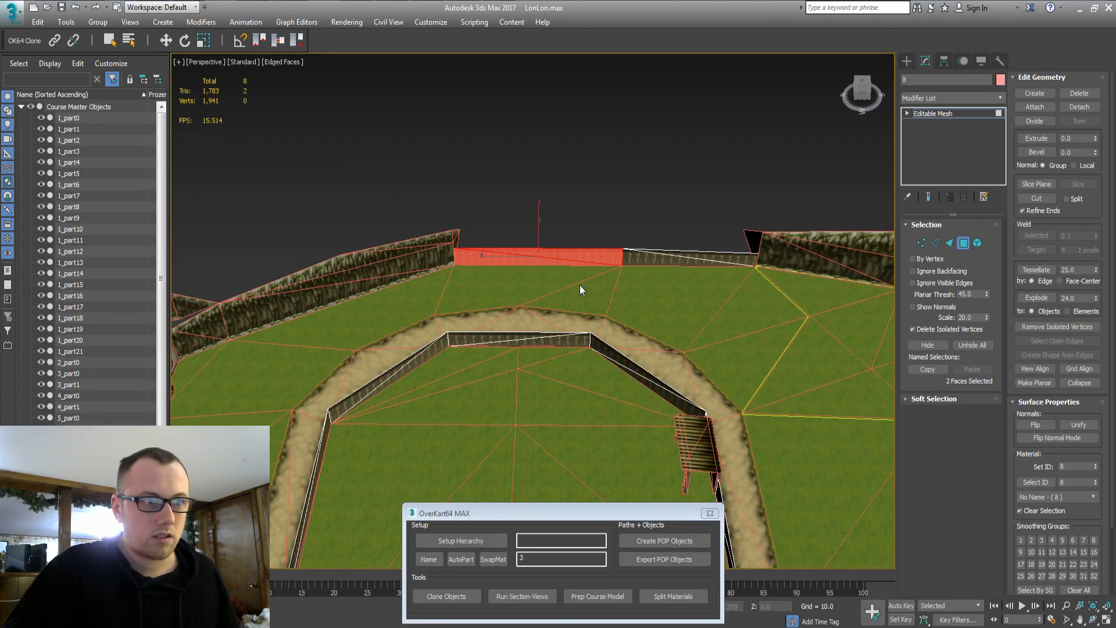
pyautogui.keyDown('ctrl'); pyautogui.click(675, 256); pyautogui.keyUp('ctrl')
pyautogui.keyDown('alt'); pyautogui.moveTo(708, 306); pyautogui.dragTo(727, 241, button='middle'); pyautogui.keyUp('alt')
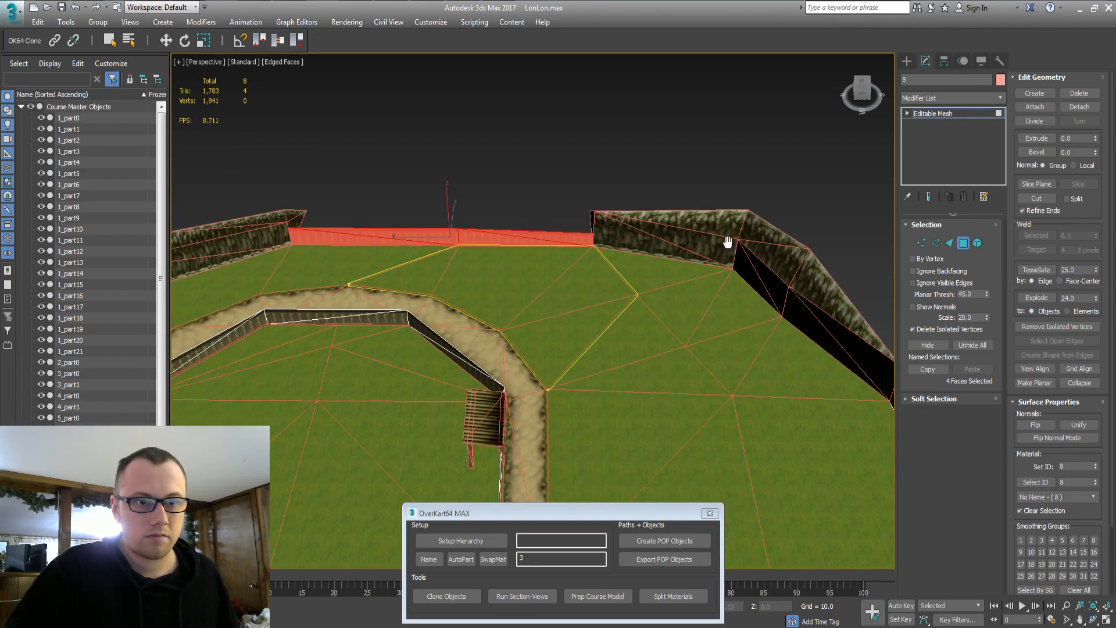
pyautogui.click(1079, 106)
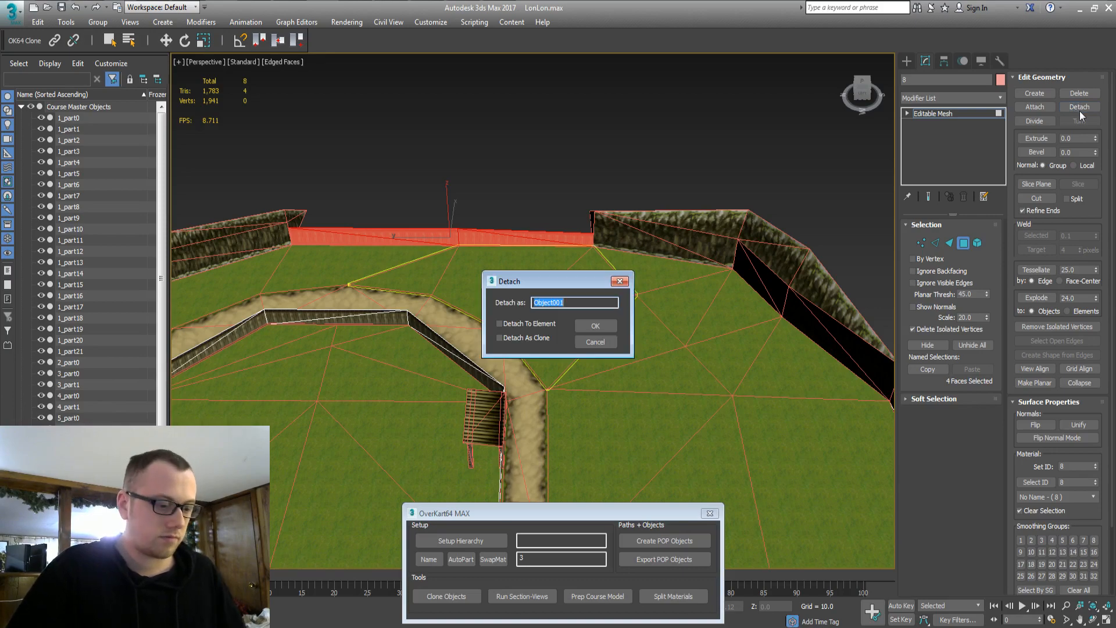
pyautogui.write('8dsdga')
pyautogui.press('Return')
# Detach the two outer fence segments near the grey stone tower from object 8 as 8fdgdasfgfsd
pyautogui.keyDown('alt'); pyautogui.moveTo(741, 277); pyautogui.dragTo(649, 290, button='middle'); pyautogui.keyUp('alt')
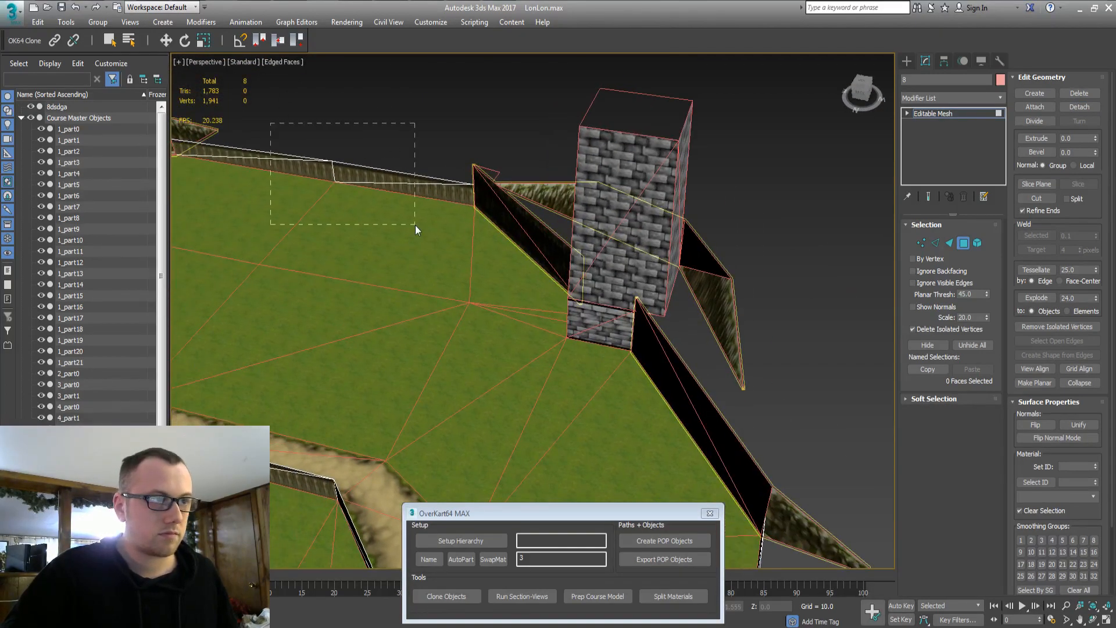
pyautogui.moveTo(415, 225); pyautogui.dragTo(415, 225)
pyautogui.click(1080, 107)
pyautogui.write('8')
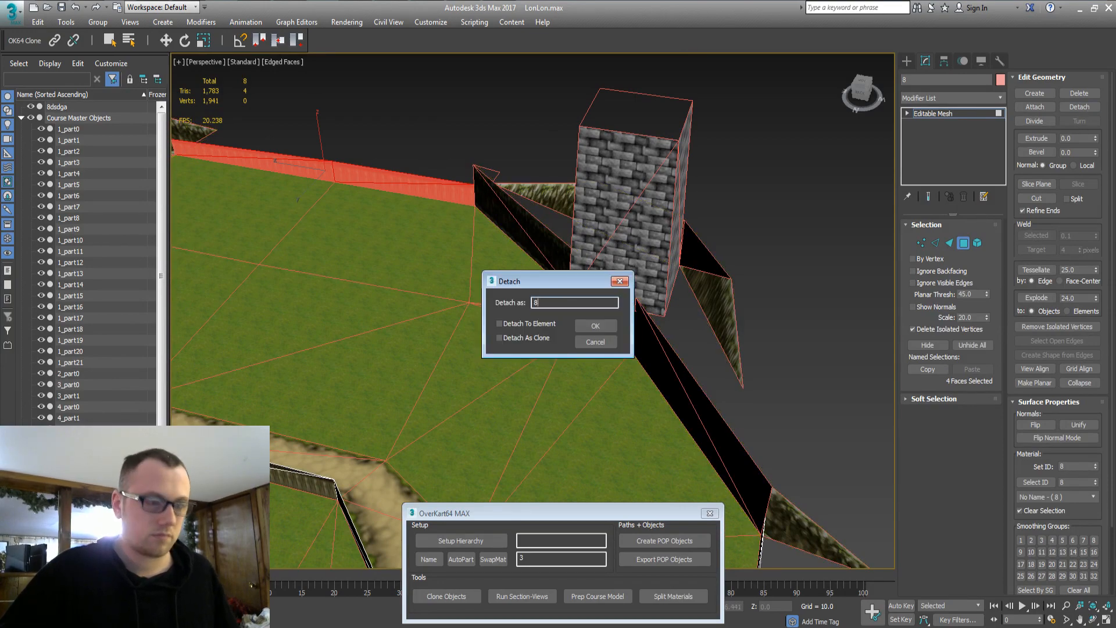
pyautogui.write('fdgdasfgfsd')
pyautogui.press('Return')
# Detach the remaining outer fence stretch between the rock walls from object 8 as 8fasdfasd
pyautogui.keyDown('alt'); pyautogui.moveTo(423, 295); pyautogui.dragTo(494, 261, button='middle'); pyautogui.keyUp('alt')
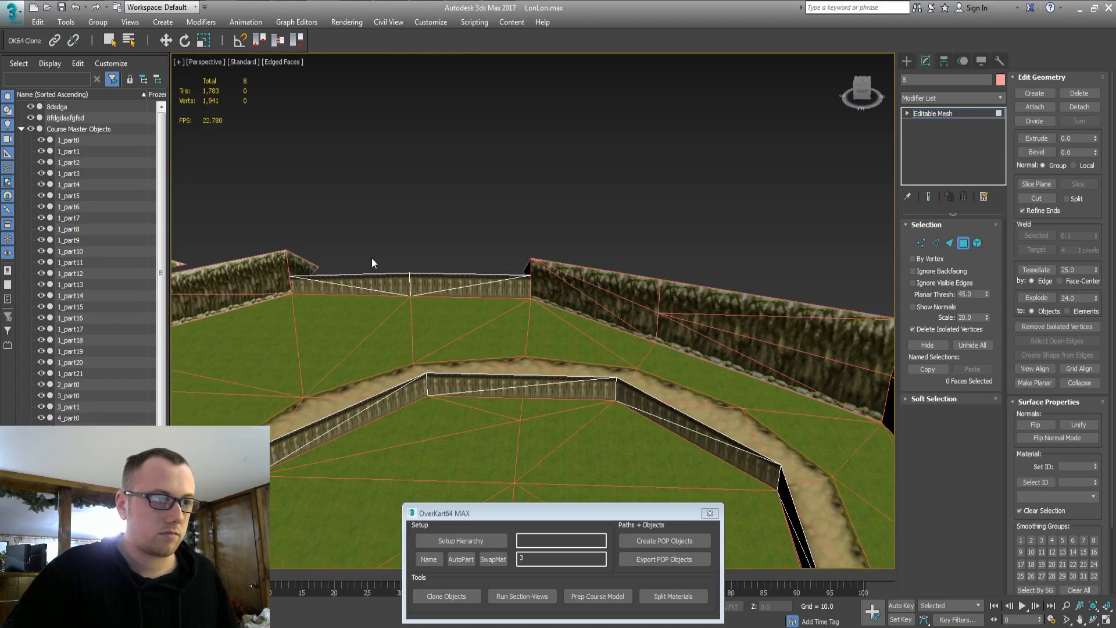
pyautogui.click(378, 279)
pyautogui.click(1095, 108)
pyautogui.write('8fasdf')
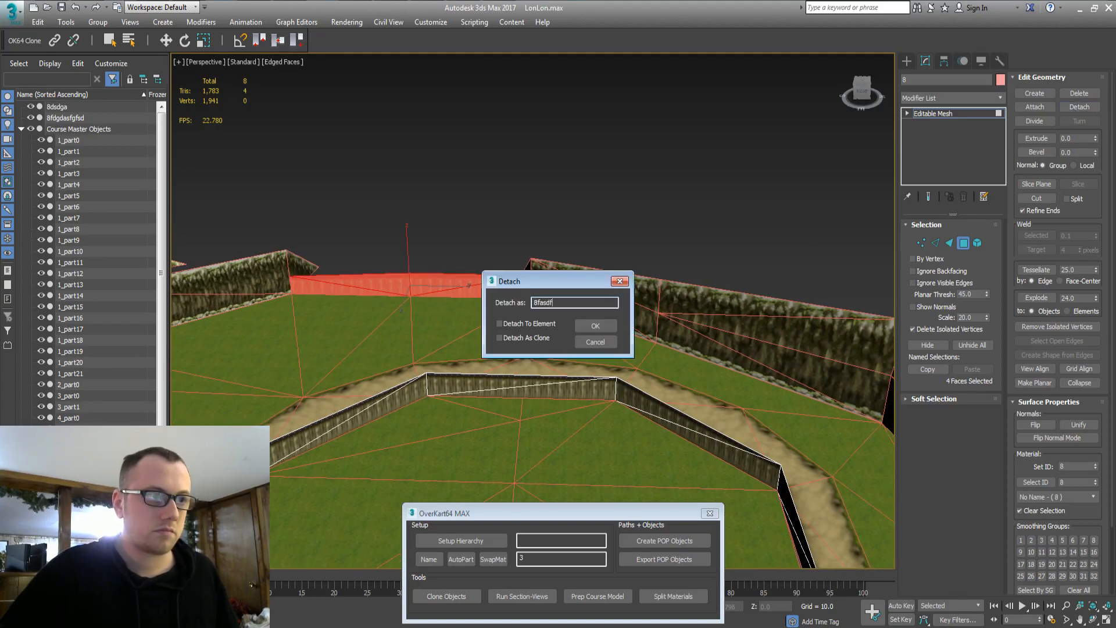
pyautogui.write('asd')
pyautogui.press('Return')
# Detach the 12 faces of the inner fence along the oval's left end from object 8 as 8fsdfasd
pyautogui.keyDown('alt'); pyautogui.moveTo(326, 256); pyautogui.dragTo(627, 339, button='middle'); pyautogui.keyUp('alt')
pyautogui.click(628, 339)
pyautogui.press('z')
pyautogui.keyDown('alt'); pyautogui.moveTo(508, 336); pyautogui.dragTo(334, 374, button='middle'); pyautogui.keyUp('alt')
pyautogui.moveTo(400, 238); pyautogui.dragTo(371, 335)
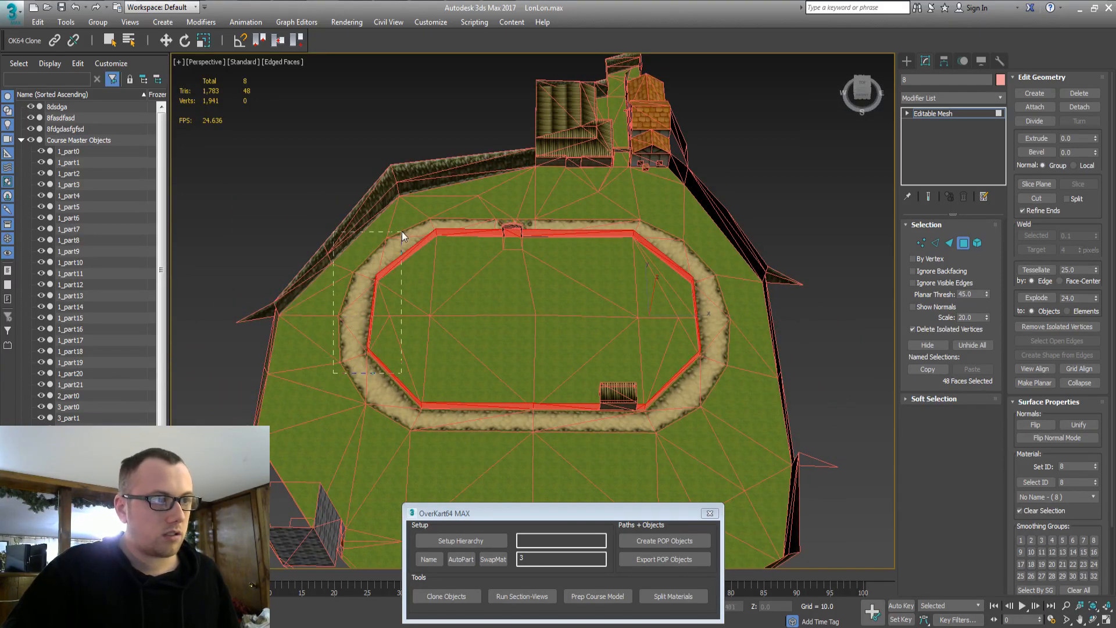
pyautogui.moveTo(402, 232); pyautogui.dragTo(406, 228)
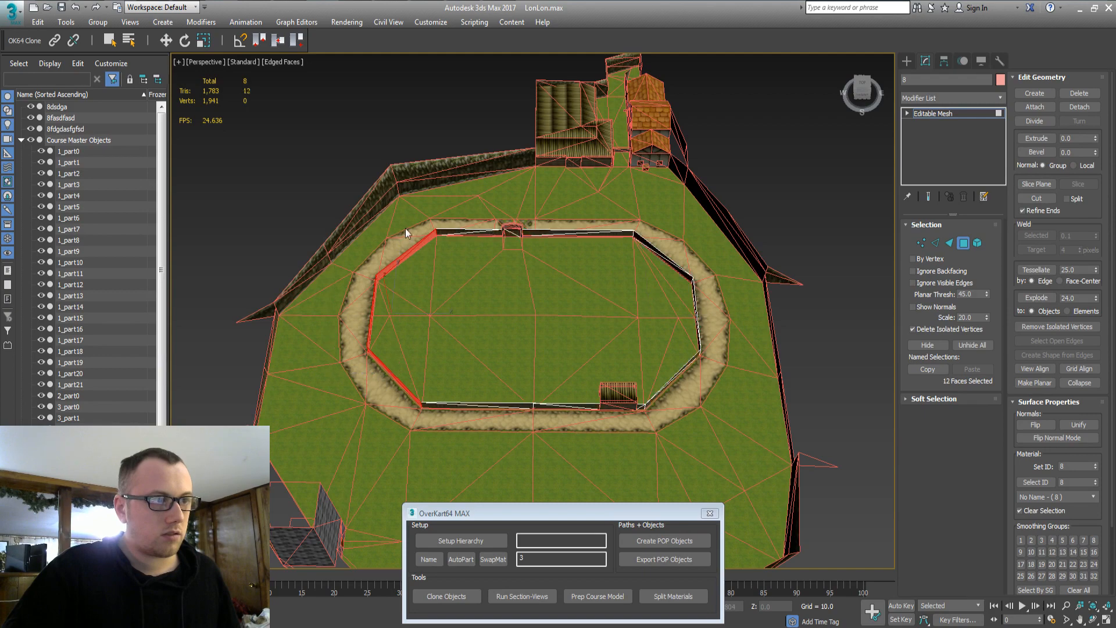
pyautogui.click(1080, 106)
pyautogui.press('Return')
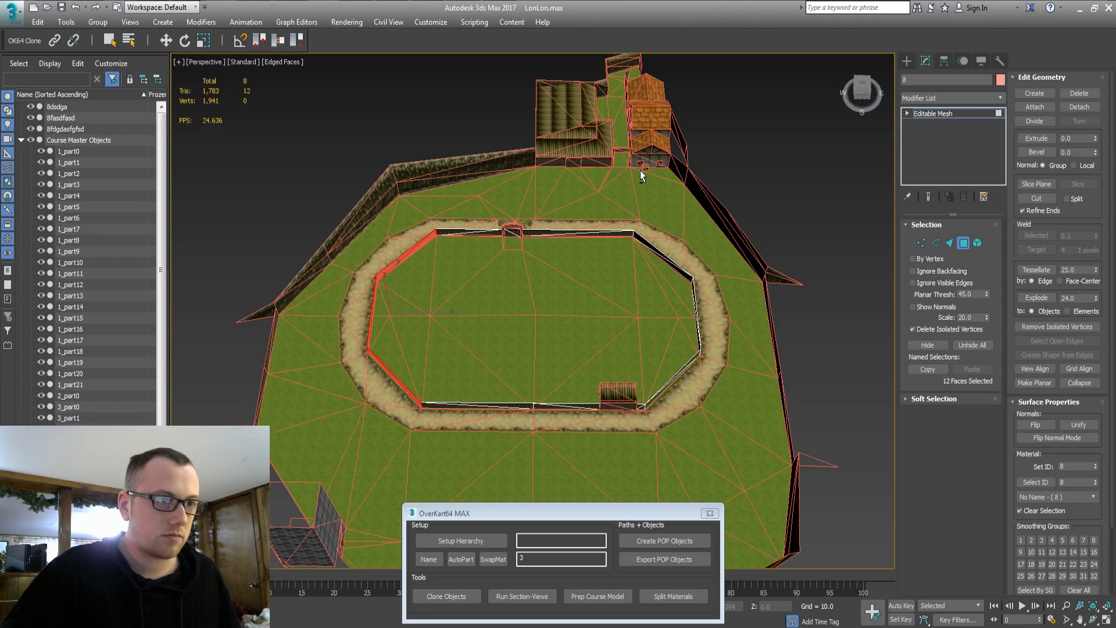
pyautogui.click(1079, 107)
pyautogui.write('8fsdfasd')
pyautogui.press('Return')
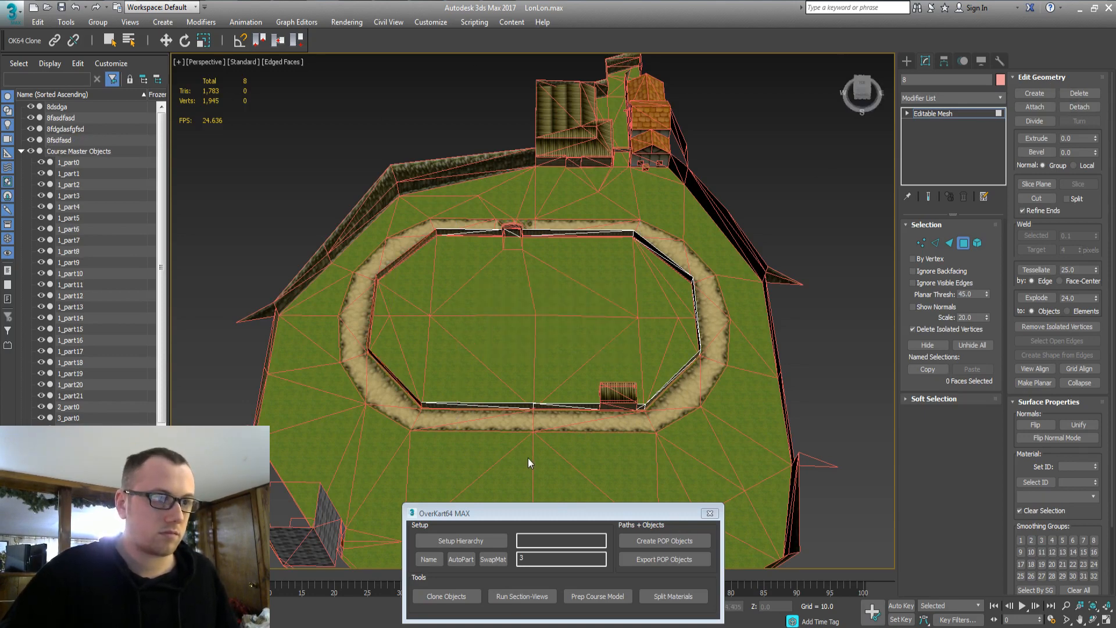
# Detach the inner fence faces along both long straights of the oval from object 8 as 8fsdfsdafa
pyautogui.moveTo(608, 170); pyautogui.dragTo(609, 169)
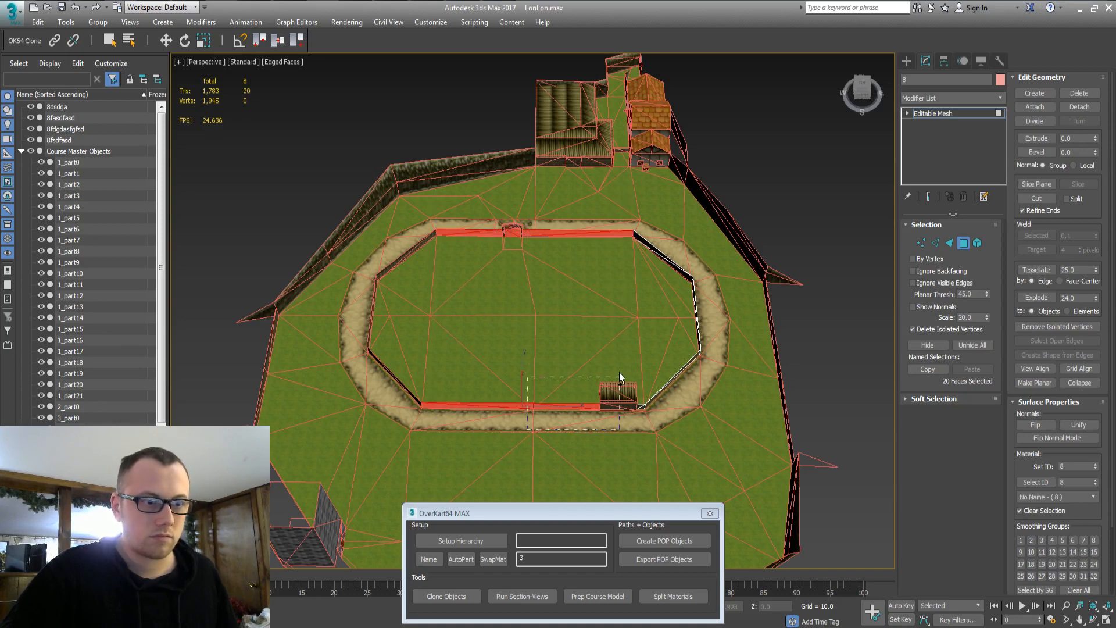
pyautogui.keyDown('ctrl'); pyautogui.moveTo(635, 319); pyautogui.dragTo(640, 308); pyautogui.keyUp('ctrl')
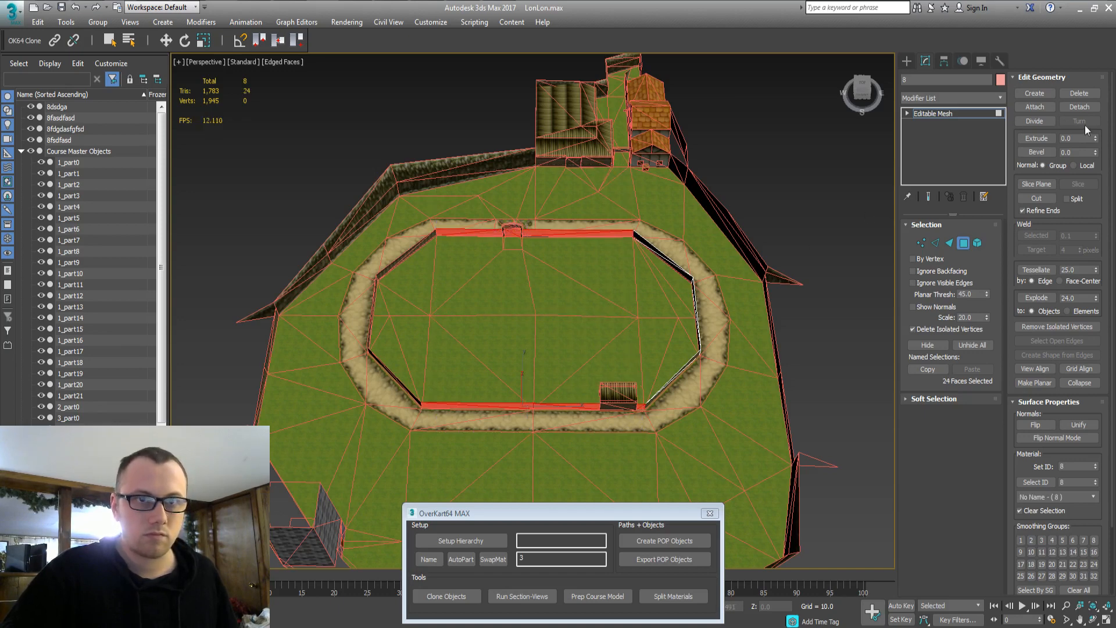
pyautogui.click(1079, 107)
pyautogui.write('8fsdfsdafa')
pyautogui.press('Return')
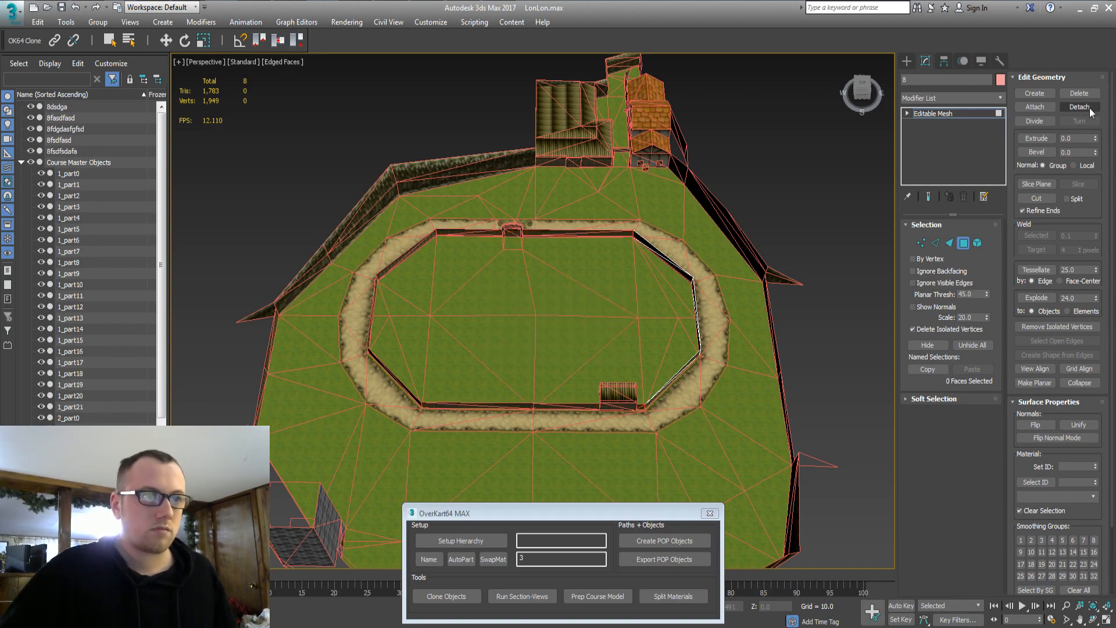
# Detach the inner fence faces around the oval's right end and delete the emptied object 8
pyautogui.click(1081, 107)
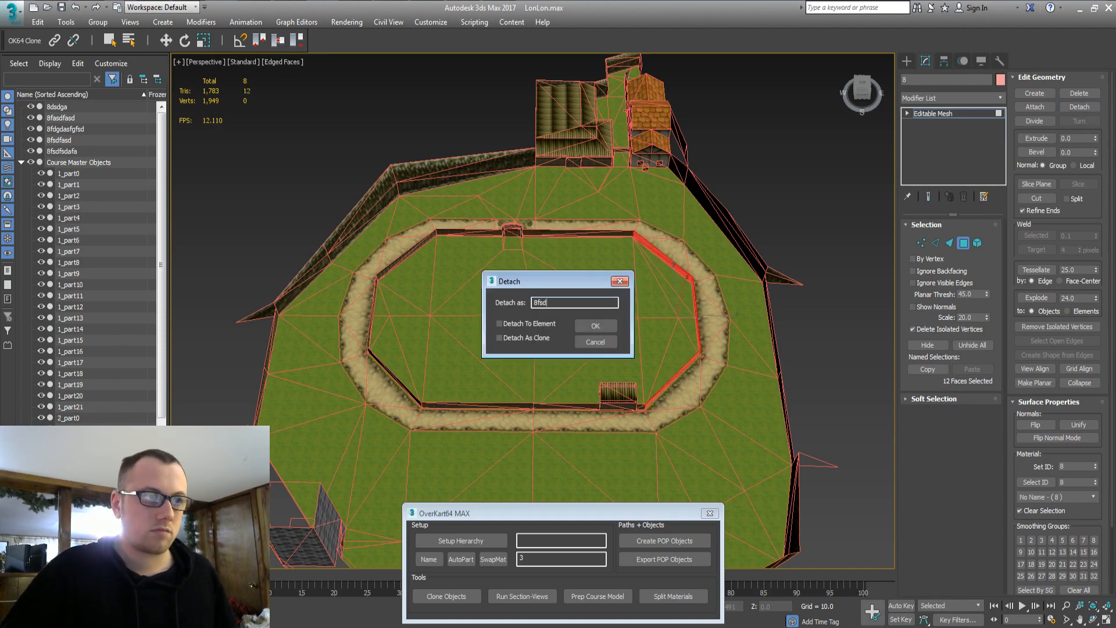
pyautogui.press('Return')
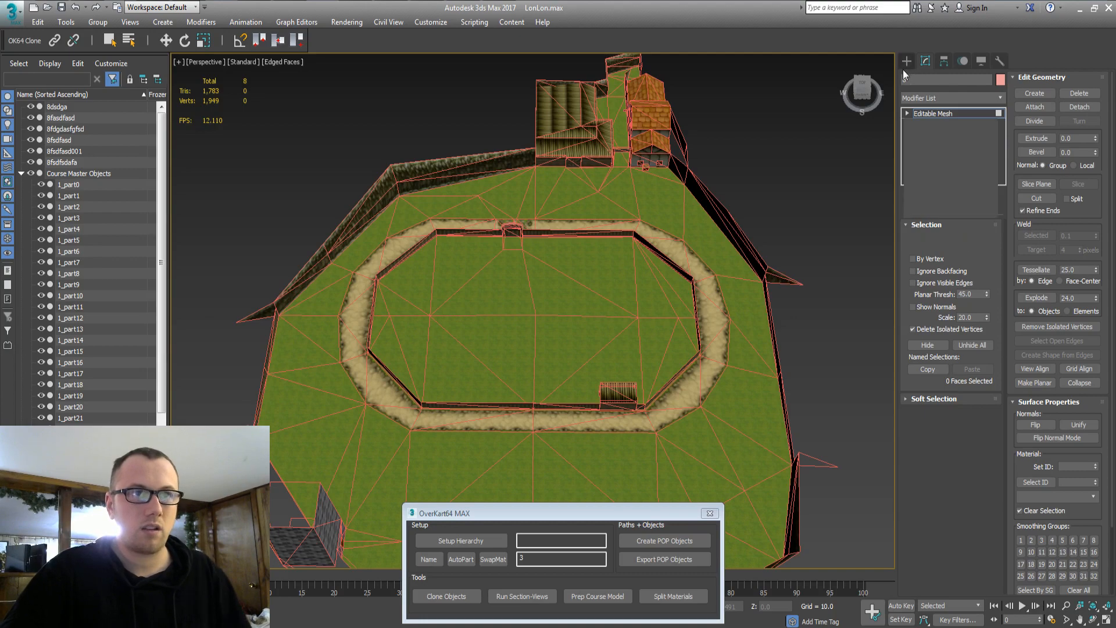
pyautogui.click(907, 61)
pyautogui.moveTo(535, 355)
pyautogui.mouseDown(button='middle')
pyautogui.moveTo(549, 359)
pyautogui.moveTo(546, 348)
pyautogui.mouseUp(button='middle')
pyautogui.press('Delete')
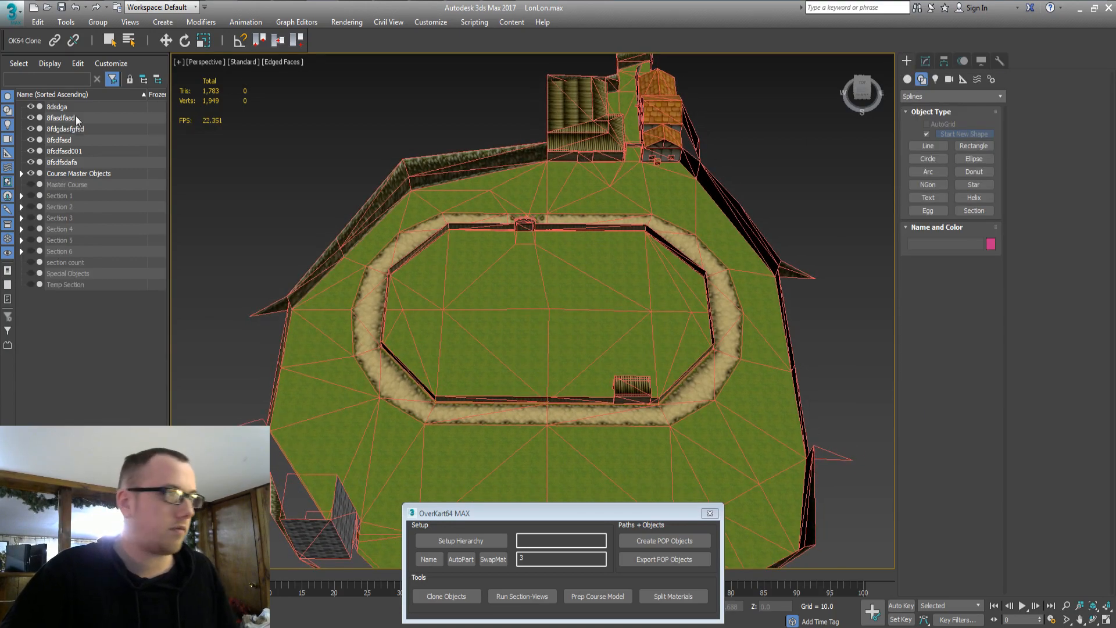
# Name the six detached fence objects as numbered parts with AutoPart number 8 and parent them under Course Master Objects
pyautogui.click(57, 162)
pyautogui.keyDown('shift'); pyautogui.click(57, 107); pyautogui.keyUp('shift')
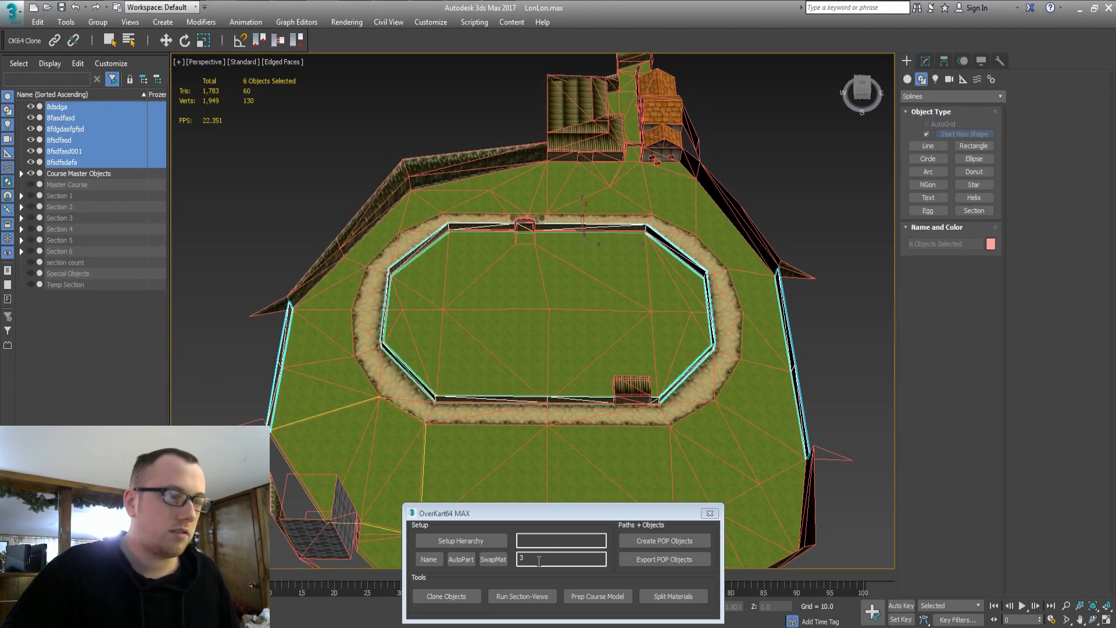
pyautogui.click(491, 559)
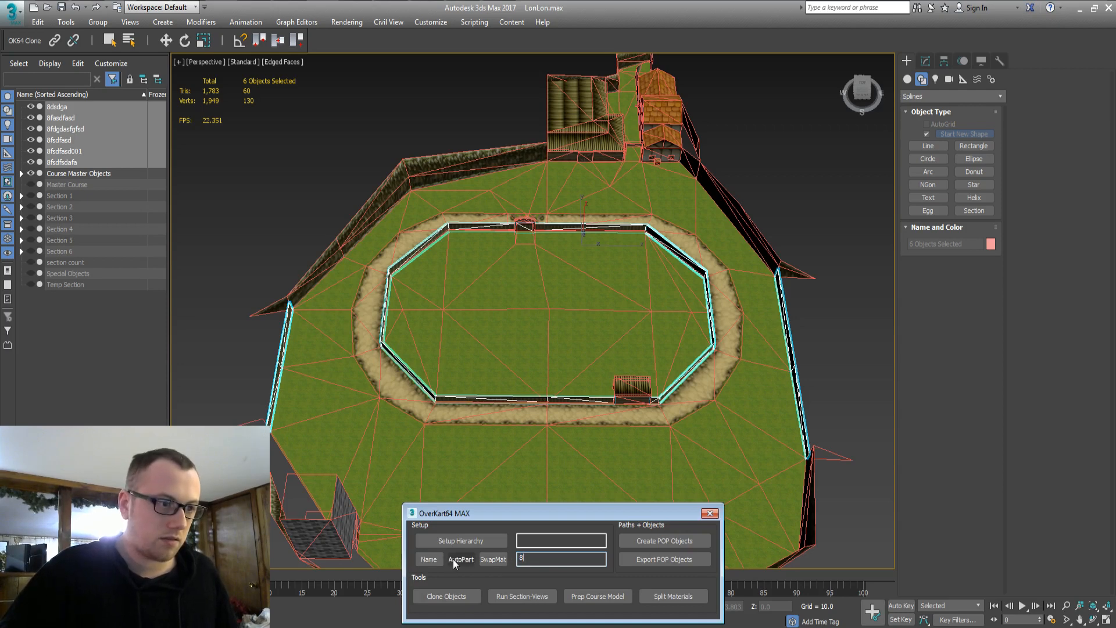
pyautogui.click(429, 559)
pyautogui.press('Return')
pyautogui.moveTo(63, 152); pyautogui.dragTo(65, 173)
pyautogui.scroll(-4, 146, 410)
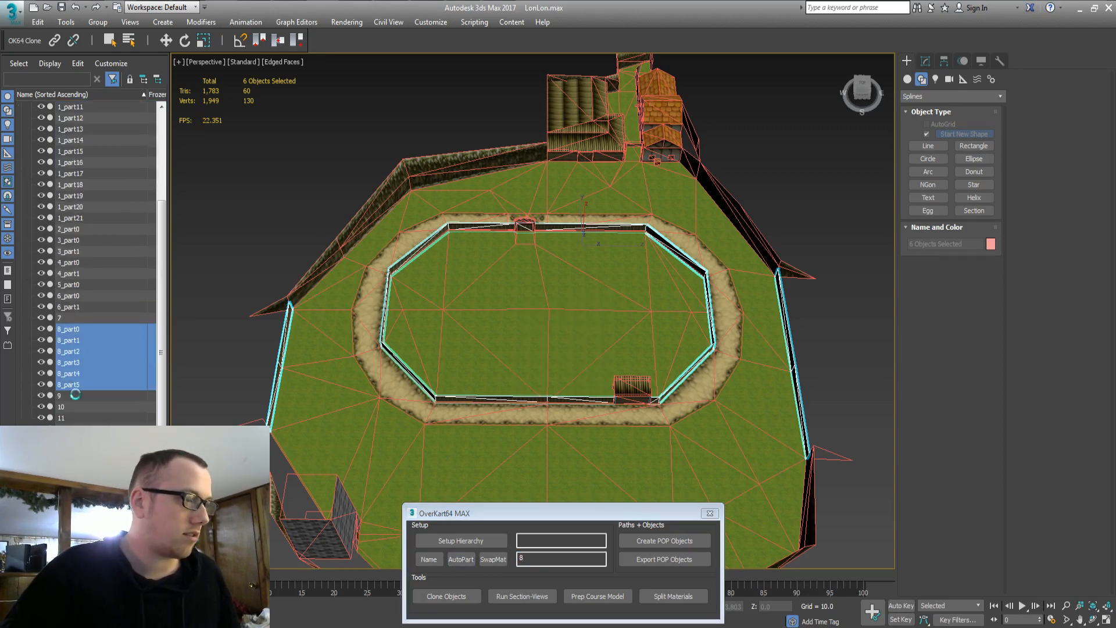
# Check the faces of object 9 on the track by the gate and rename the object as 9_part0
pyautogui.click(72, 396)
pyautogui.press('4')
pyautogui.moveTo(588, 311); pyautogui.dragTo(615, 265, button='middle')
pyautogui.click(936, 85)
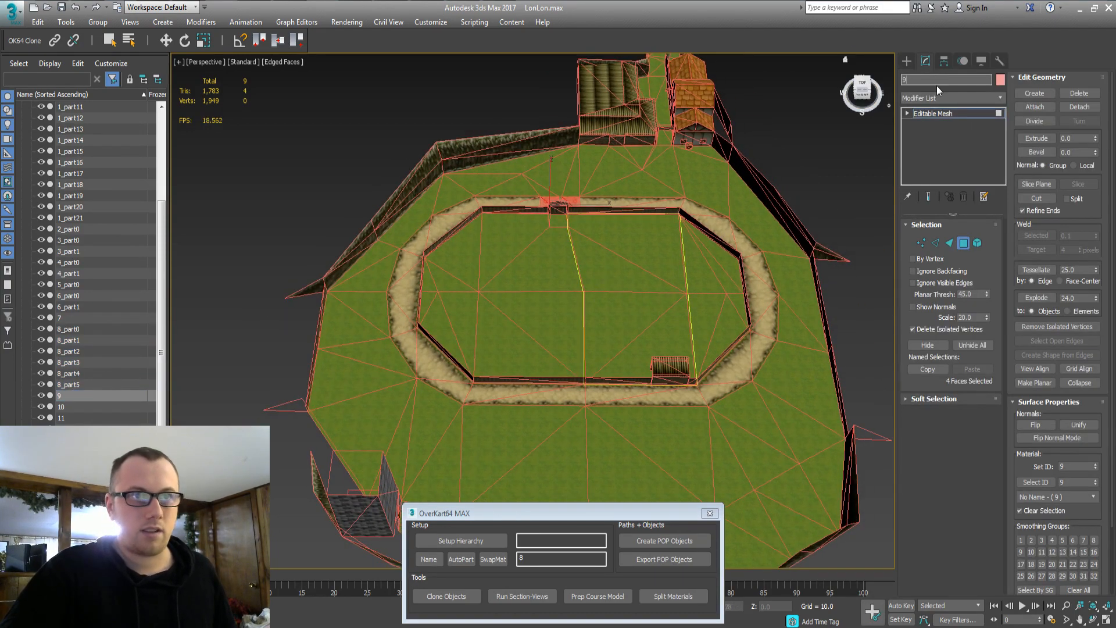
pyautogui.write('_part0')
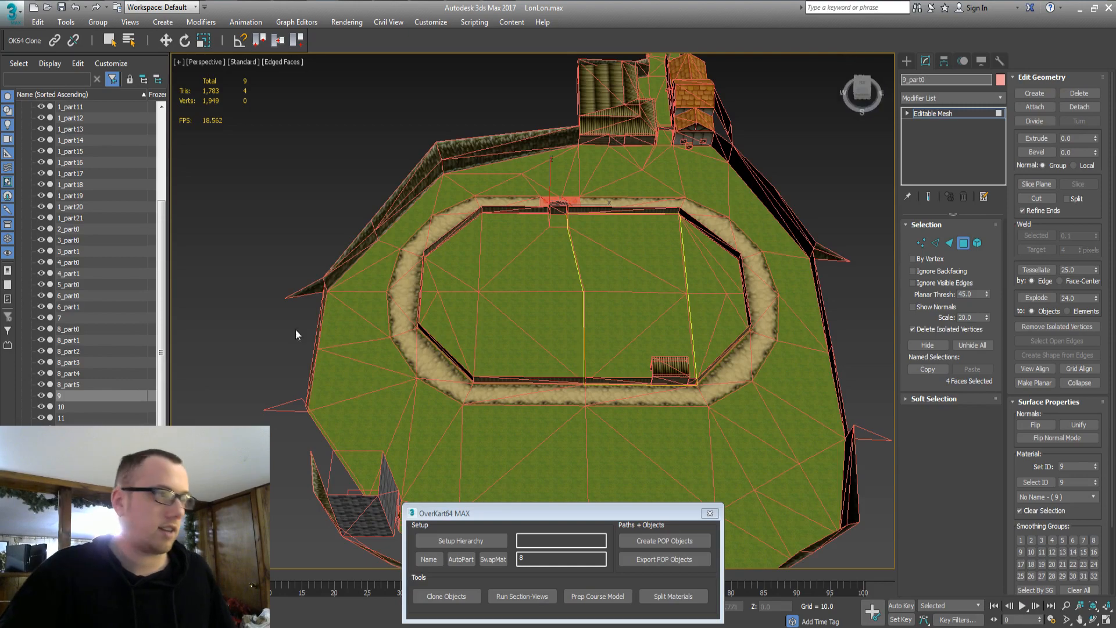
# Detach the two dirt track faces of the upper straight right of the gate from object 10 as 10hfgghdf
pyautogui.click(72, 405)
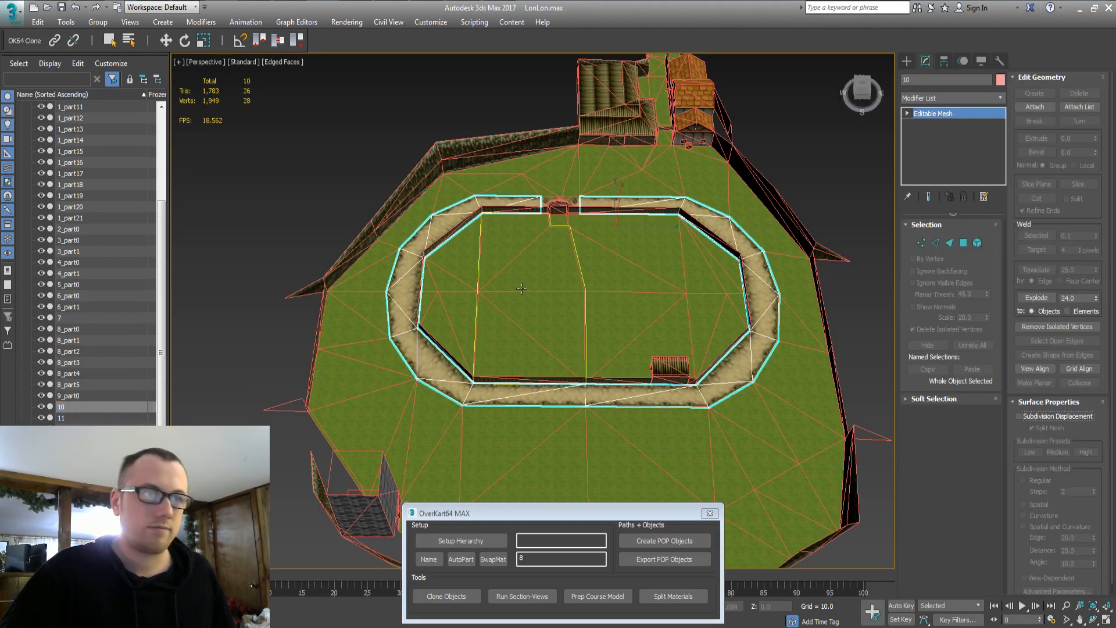
pyautogui.moveTo(624, 300); pyautogui.dragTo(507, 284, button='middle')
pyautogui.press('4')
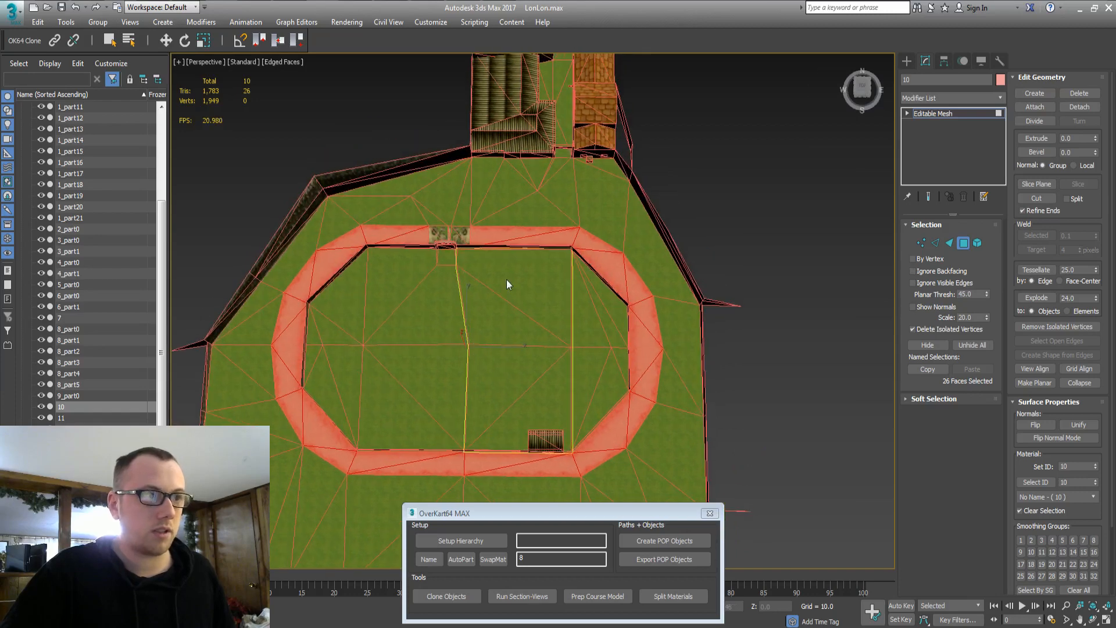
pyautogui.click(548, 238)
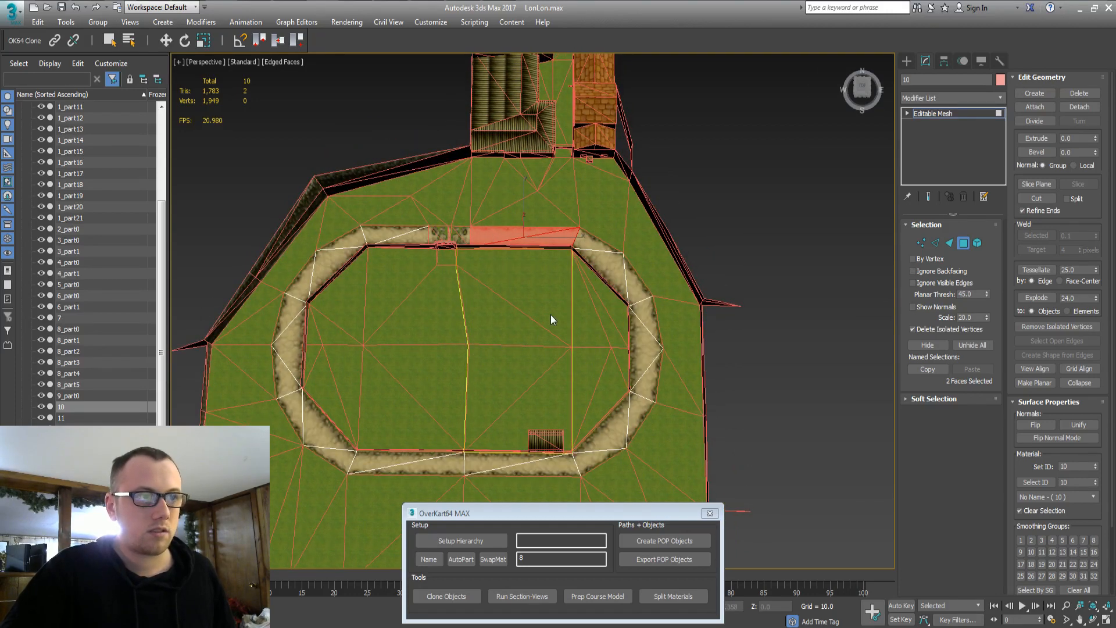
pyautogui.click(1072, 107)
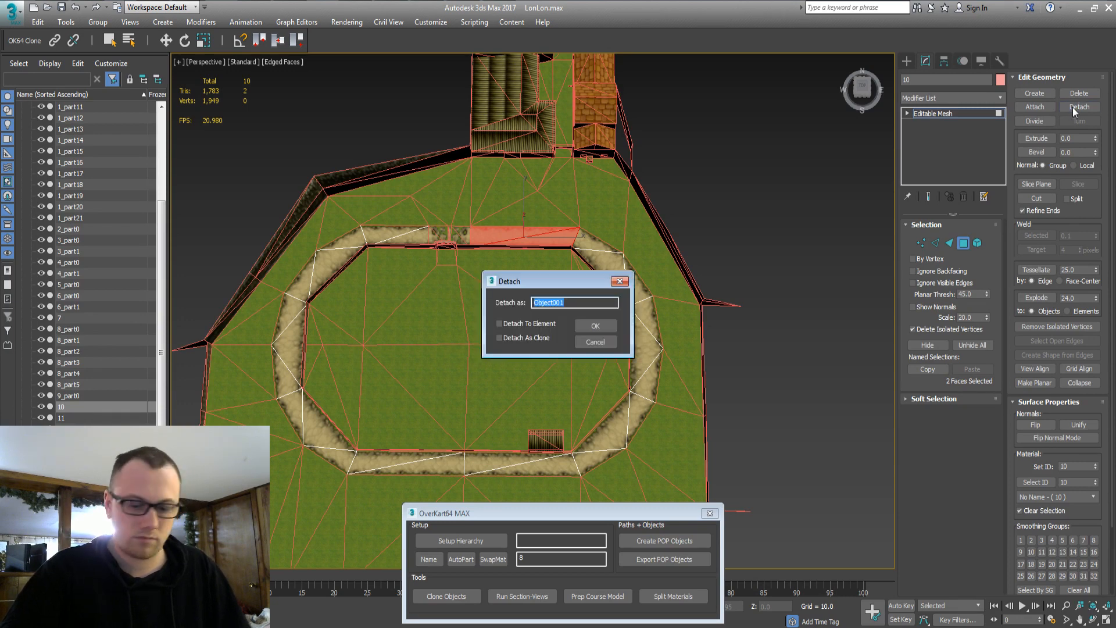
pyautogui.write('10hfgghdf')
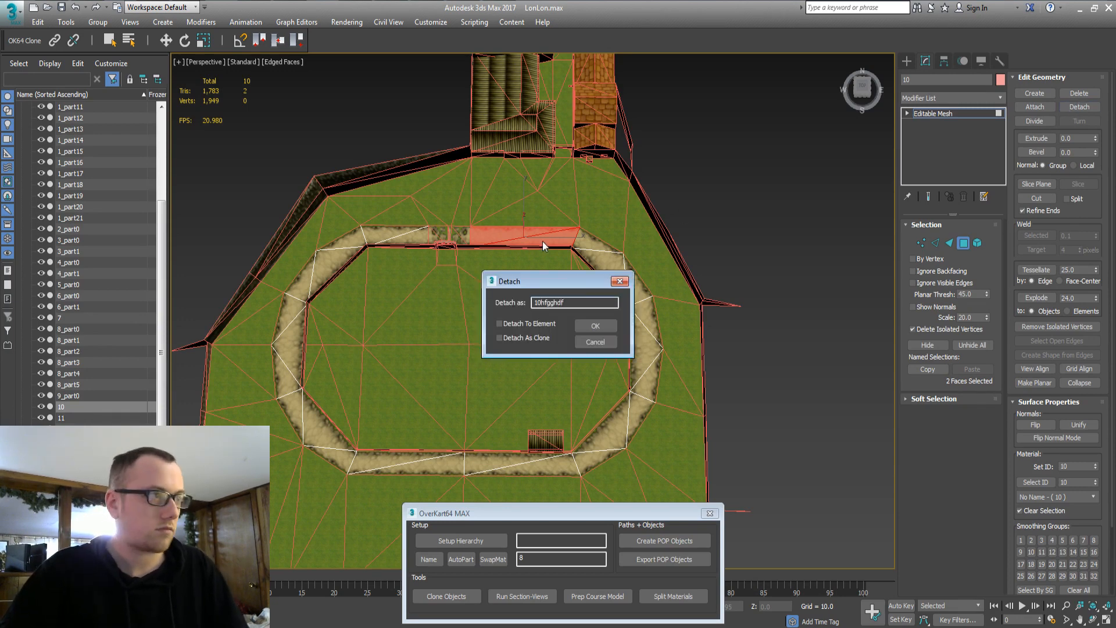
pyautogui.press('Return')
# Detach the three faces of the dirt track's upper-right curve from object 10 as 10fdfdg
pyautogui.moveTo(659, 230); pyautogui.dragTo(656, 227)
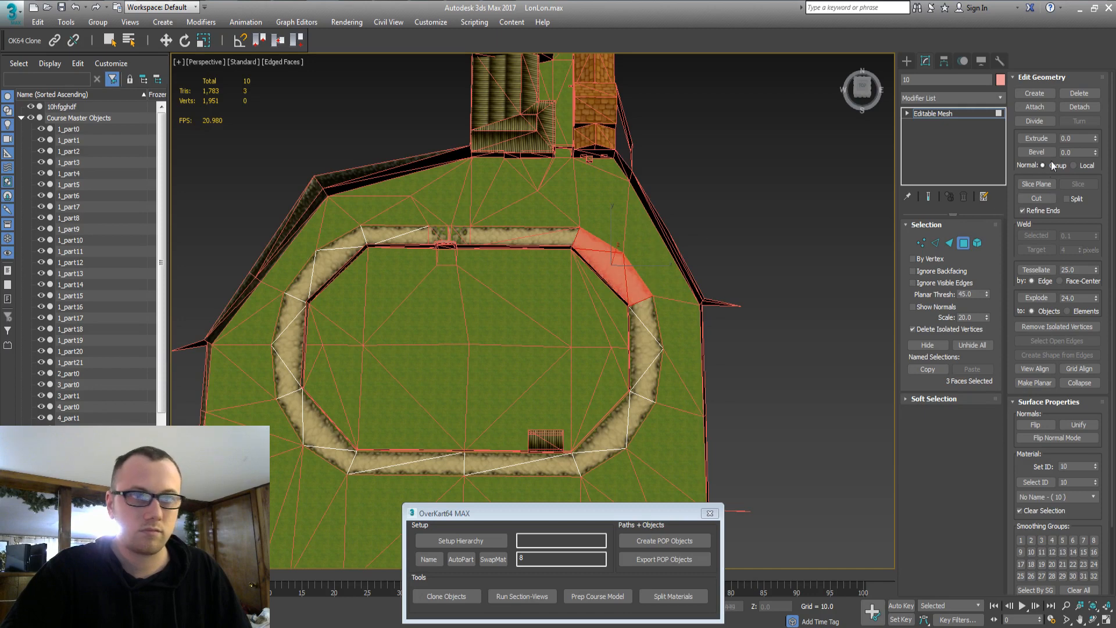
pyautogui.click(1072, 108)
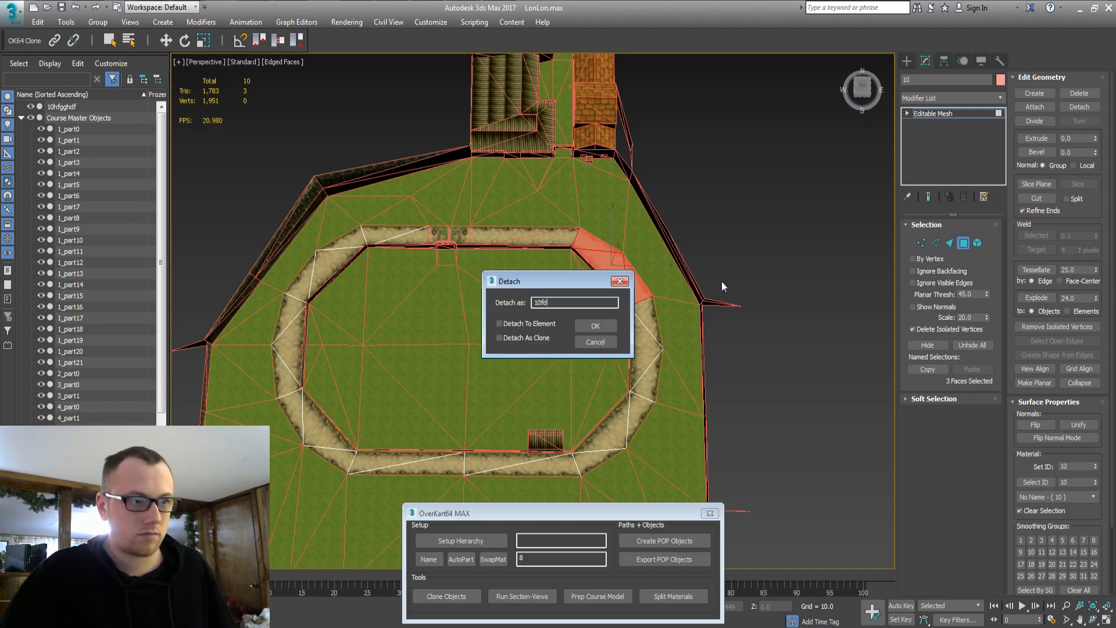
pyautogui.write('10fdfdg')
pyautogui.press('Return')
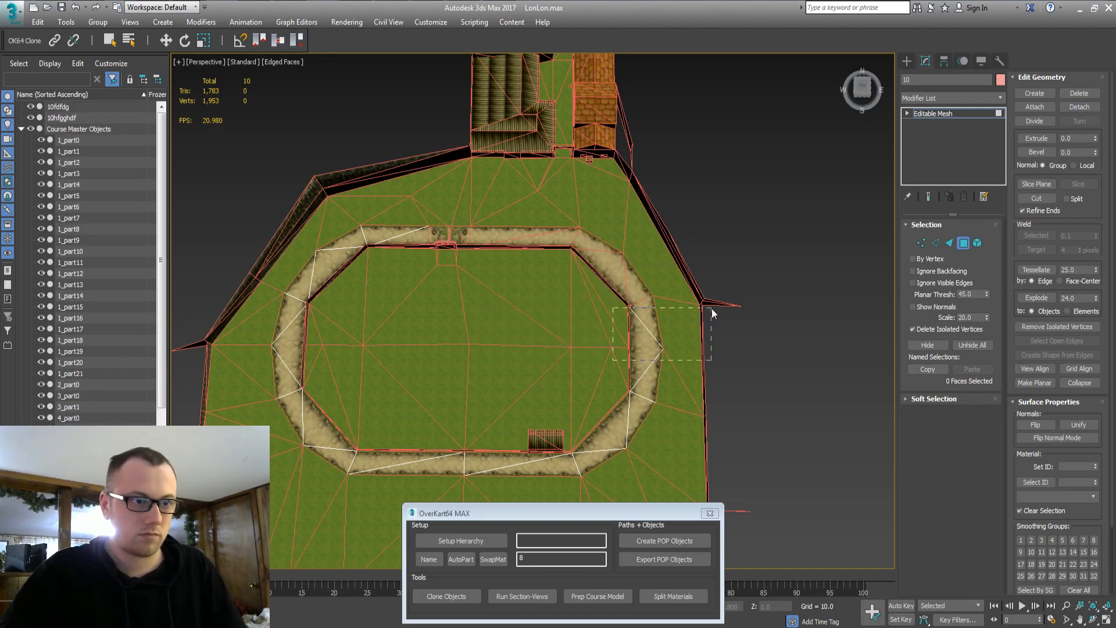
# Detach the dirt track's right end as its own object and its lower-right curve as 1067thdf from object 10
pyautogui.moveTo(712, 314); pyautogui.dragTo(711, 310)
pyautogui.click(1080, 109)
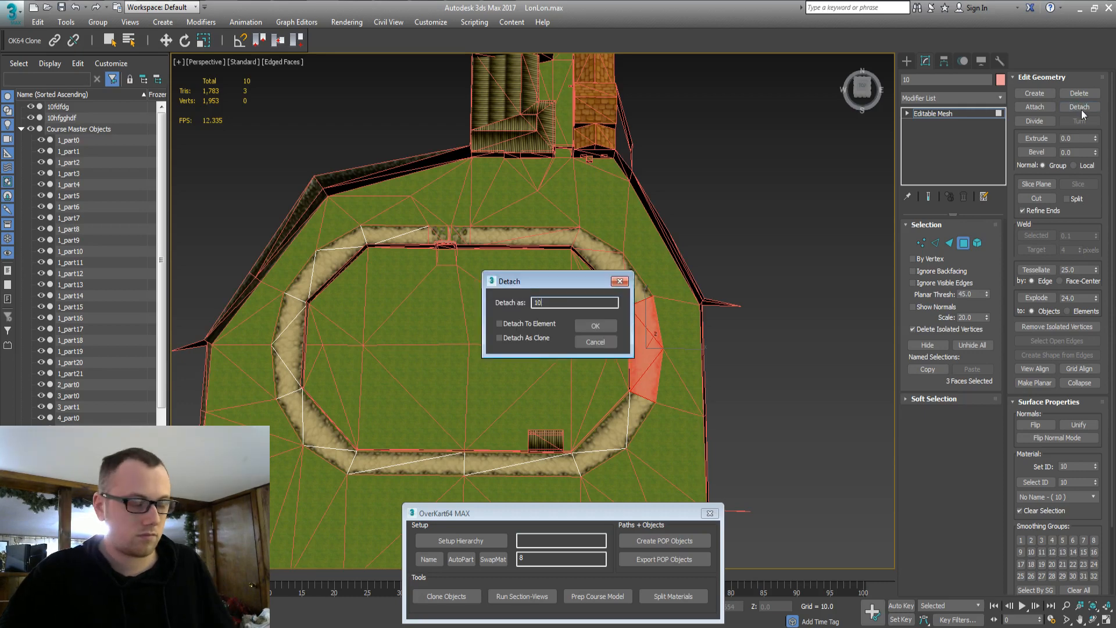
pyautogui.press('Return')
pyautogui.moveTo(646, 418); pyautogui.dragTo(646, 421)
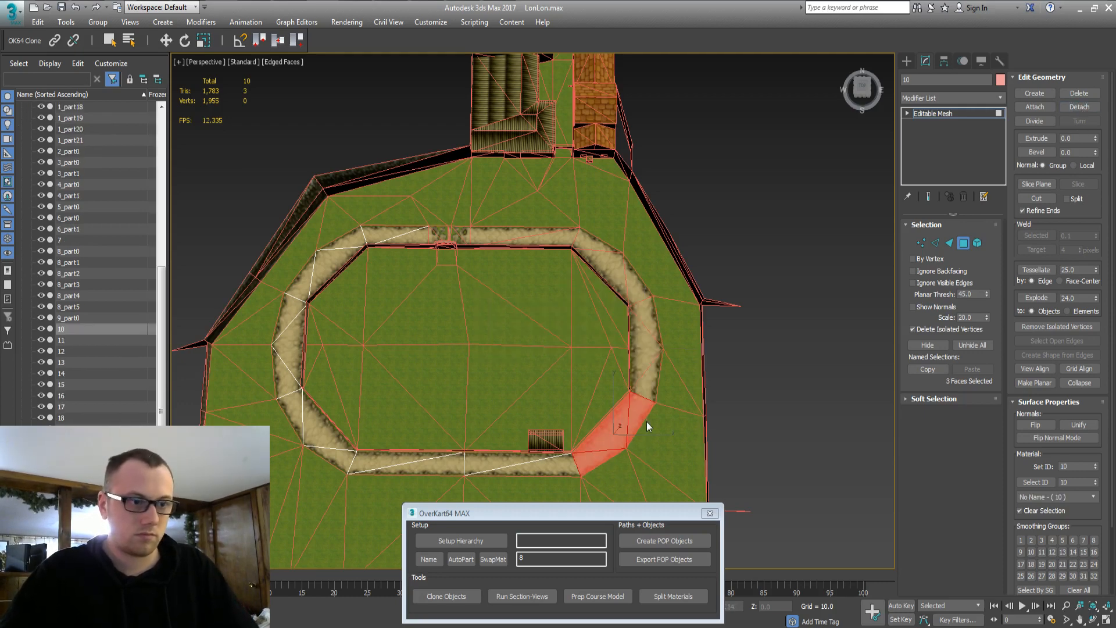
pyautogui.click(1099, 107)
pyautogui.write('10')
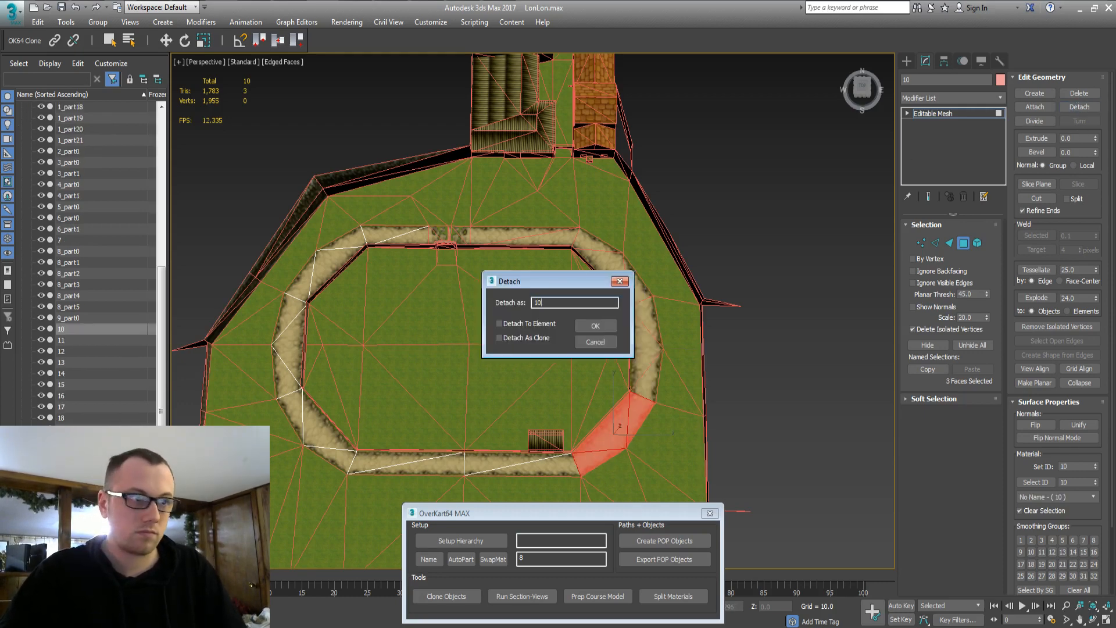
pyautogui.write('67thdf')
pyautogui.press('Return')
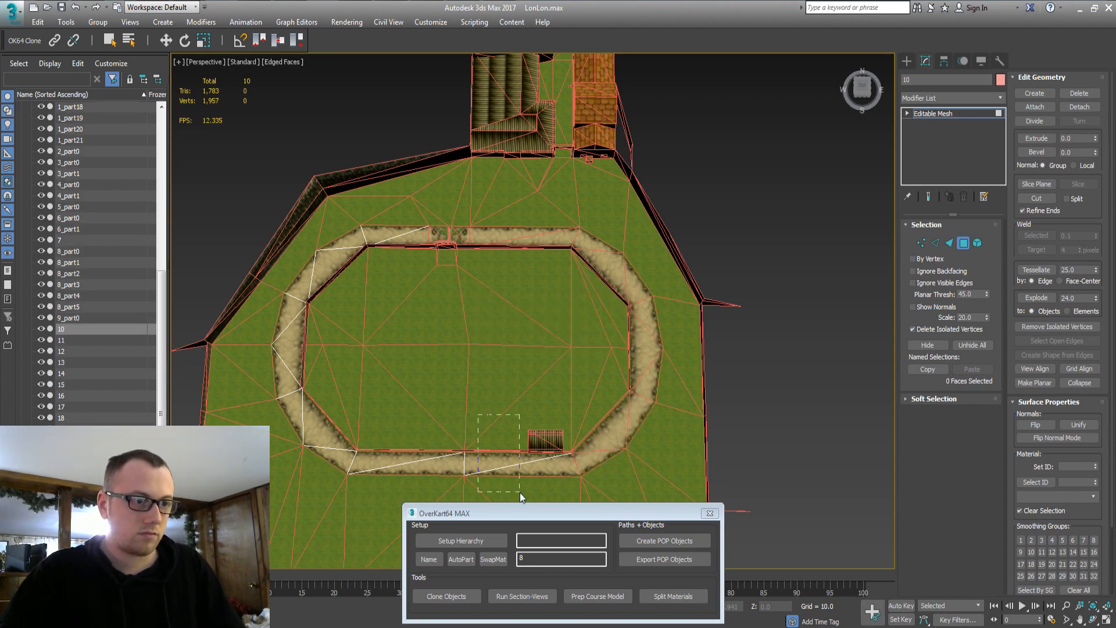
# Detach the right half of the dirt track's lower straight as 10hfgh and the left half as 106yht
pyautogui.moveTo(520, 493); pyautogui.dragTo(520, 493)
pyautogui.click(1075, 106)
pyautogui.write('10hfgh')
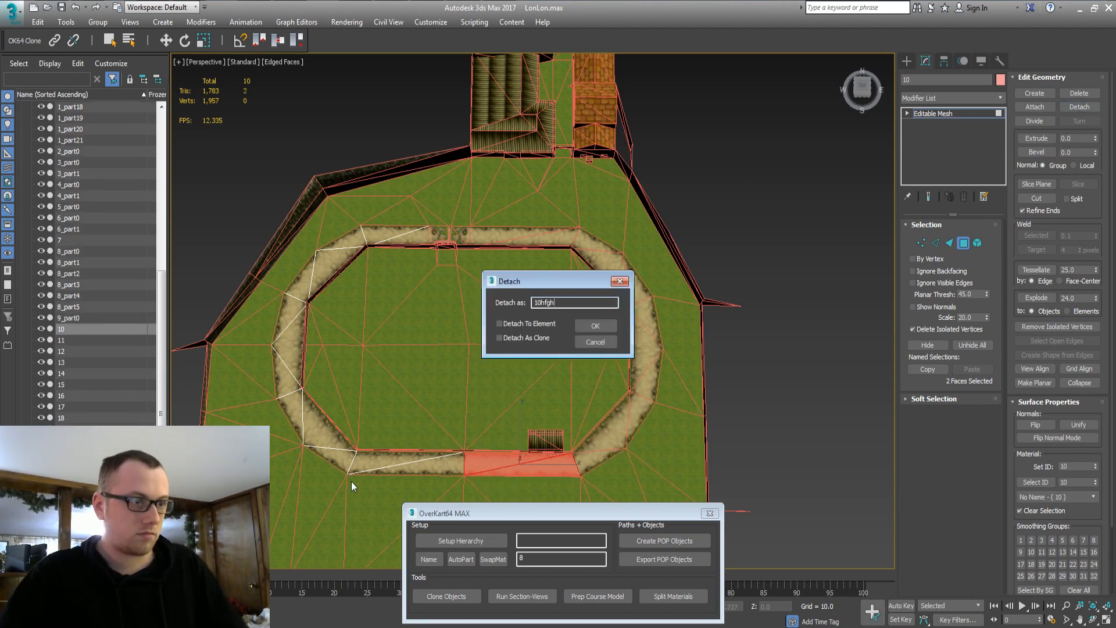
pyautogui.press('Return')
pyautogui.click(407, 465)
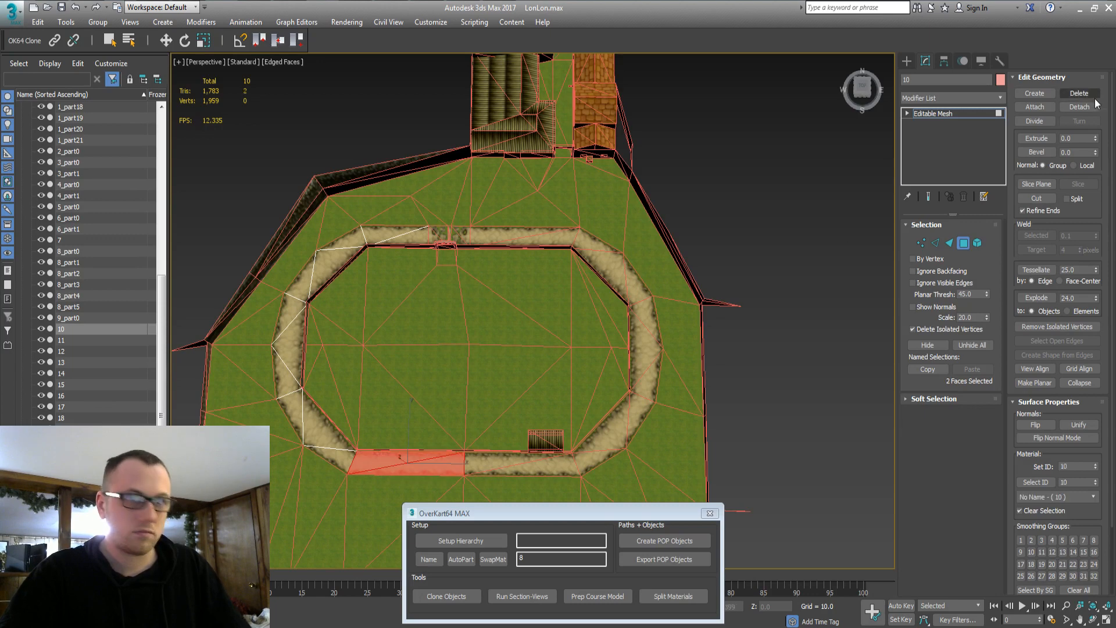
pyautogui.click(1079, 106)
pyautogui.write('106yht')
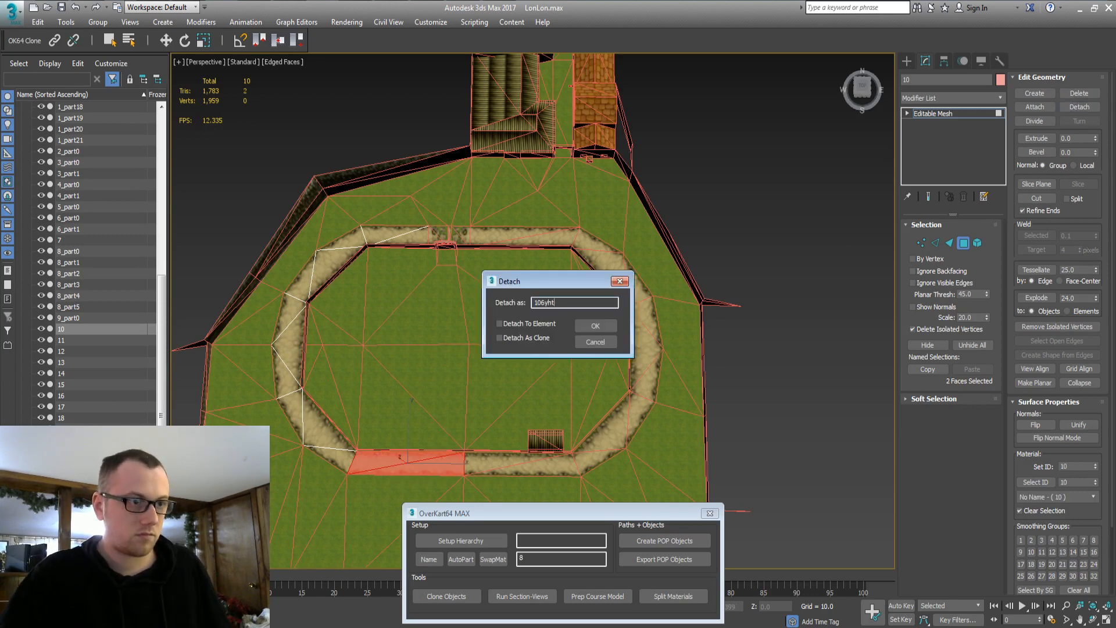
pyautogui.press('Return')
# Detach the dirt track's lower-left curve as 10fsdfas and its left end as a separate object from object 10
pyautogui.click(317, 415)
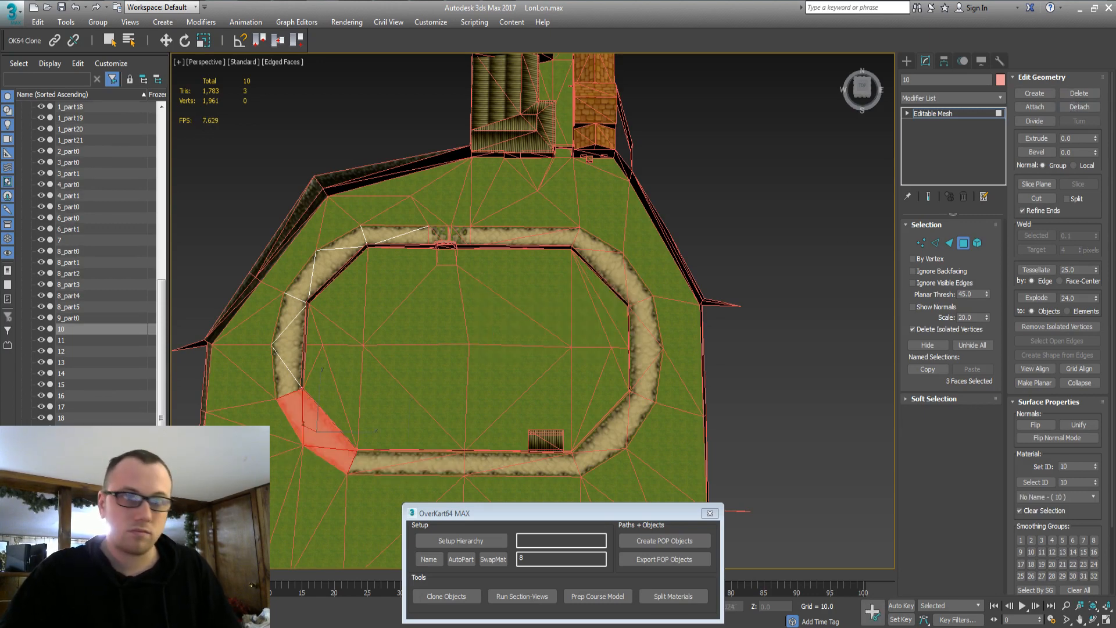
pyautogui.click(1079, 106)
pyautogui.write('10fsdfas')
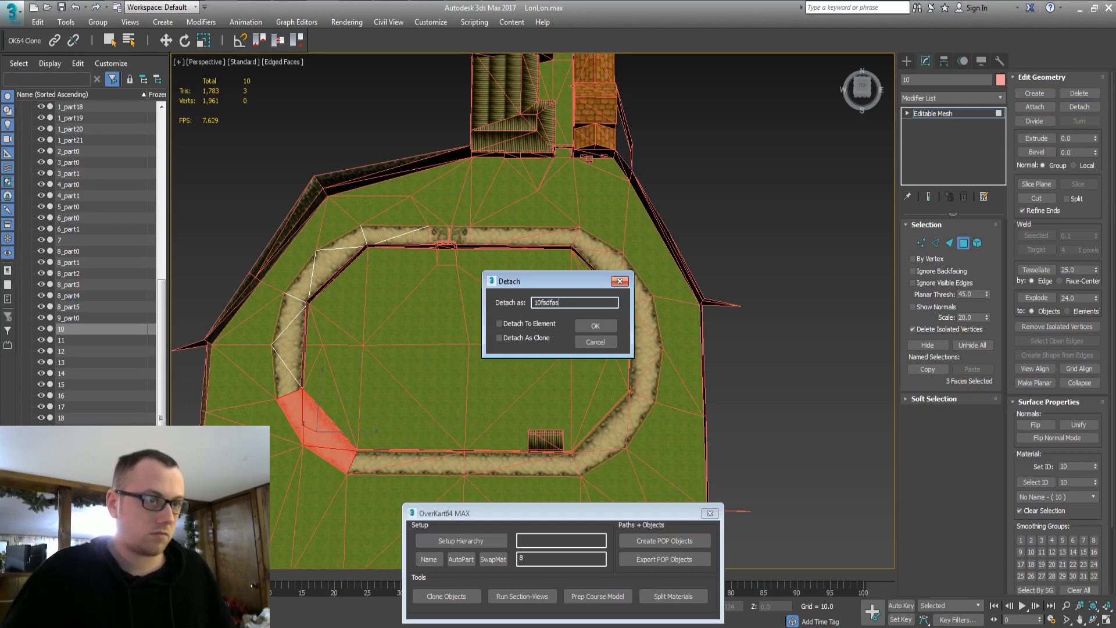
pyautogui.press('Return')
pyautogui.click(284, 349)
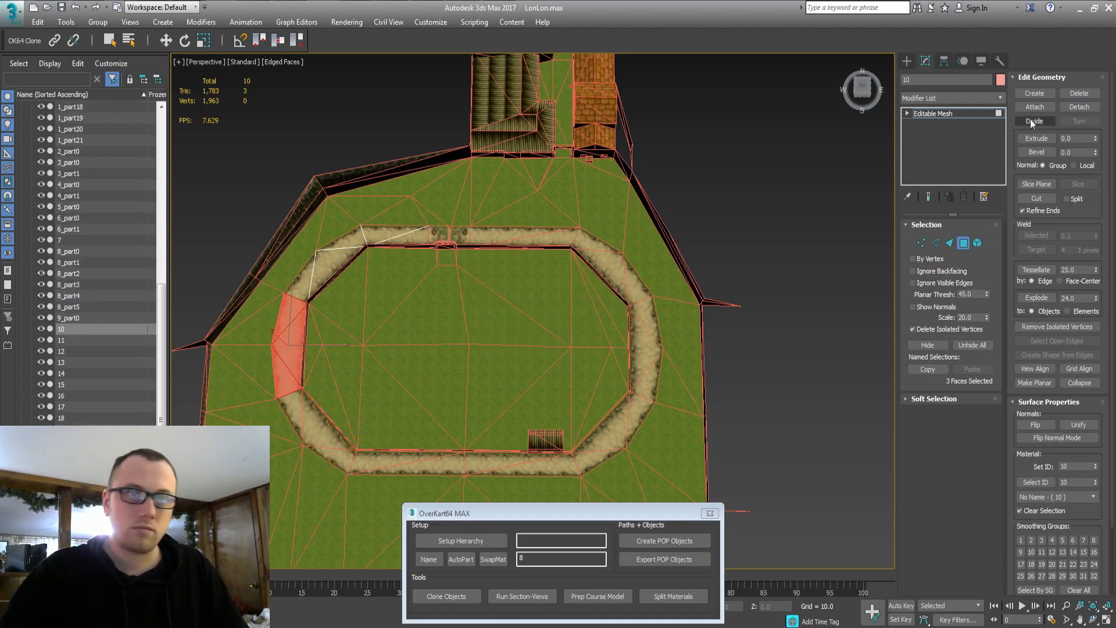
pyautogui.click(1064, 108)
pyautogui.write('10')
pyautogui.press('Return')
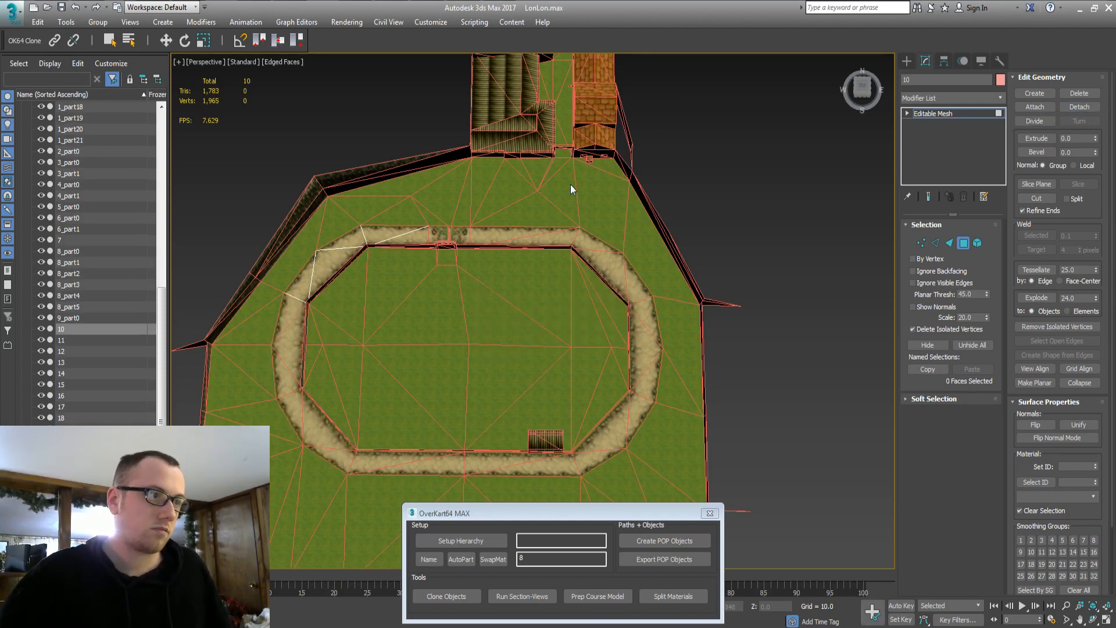
# Detach the dirt track's upper-left curve and the upper straight left of the gate as separate objects from object 10
pyautogui.click(330, 273)
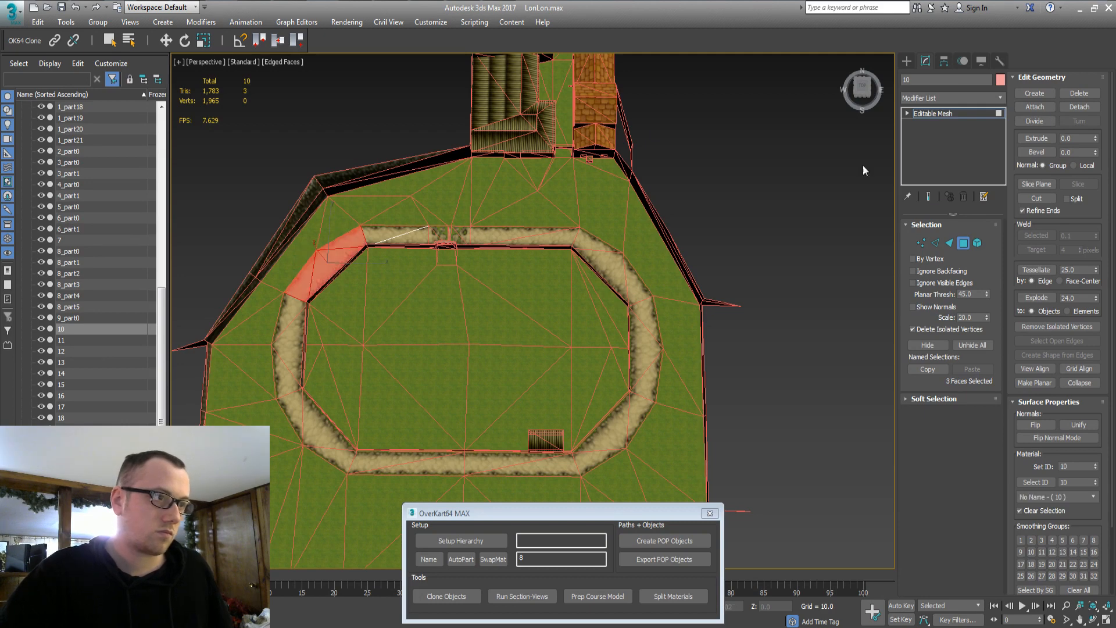
pyautogui.click(1078, 107)
pyautogui.press('Return')
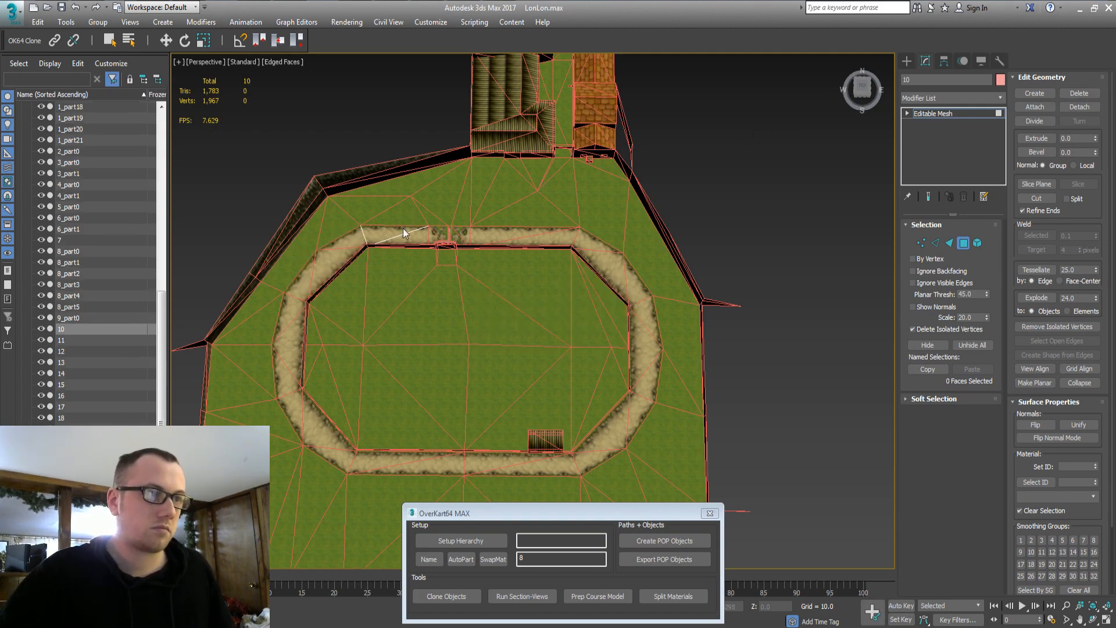
pyautogui.moveTo(417, 197); pyautogui.dragTo(422, 202)
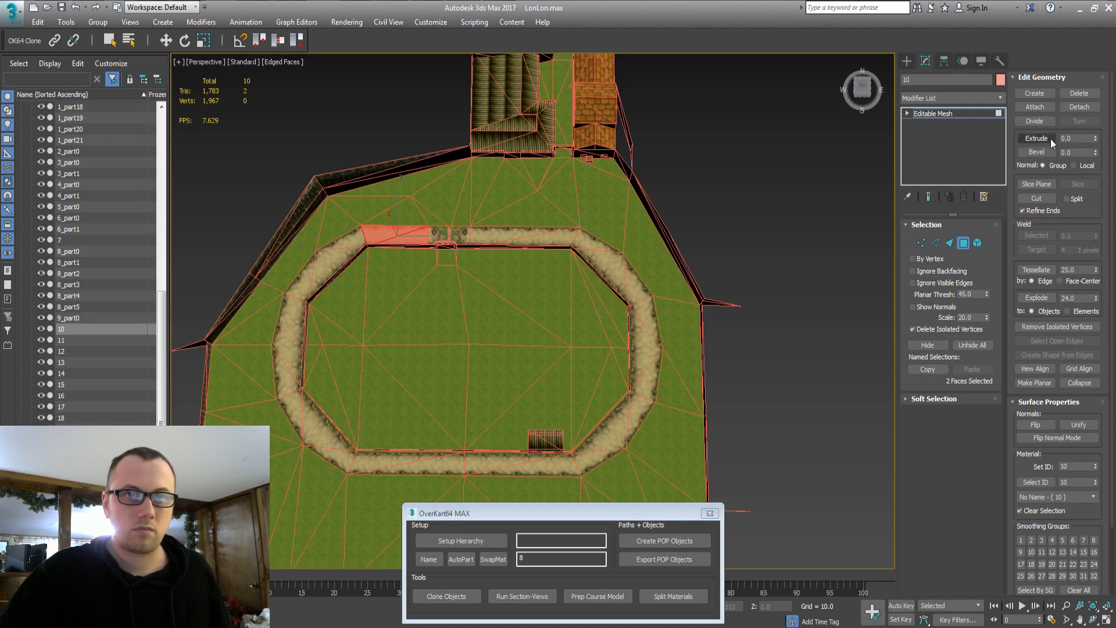
pyautogui.click(1087, 111)
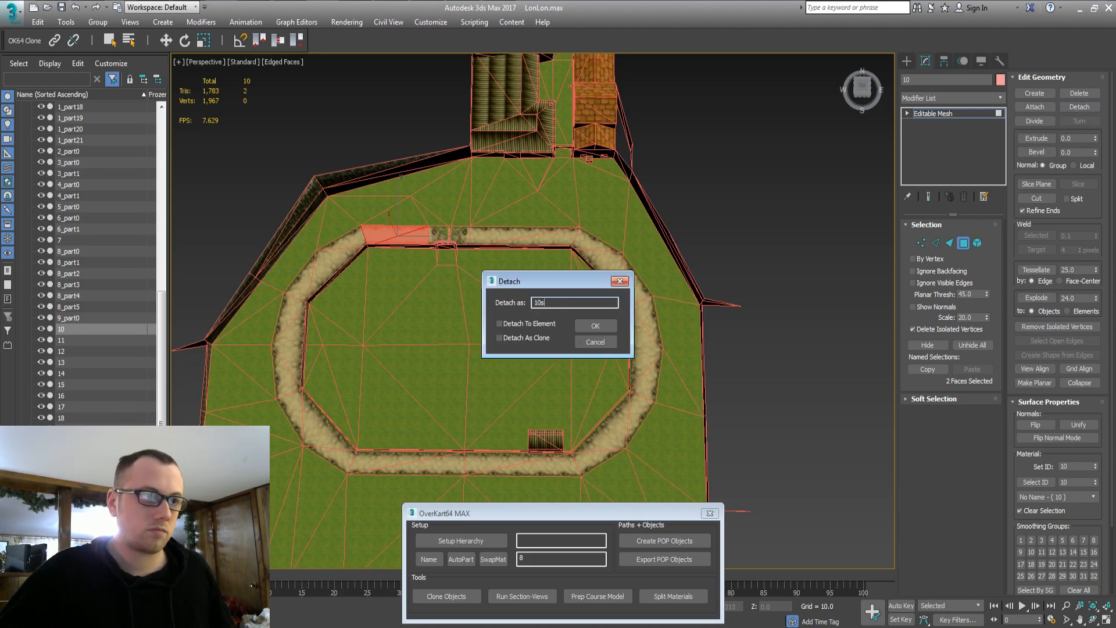
pyautogui.press('Return')
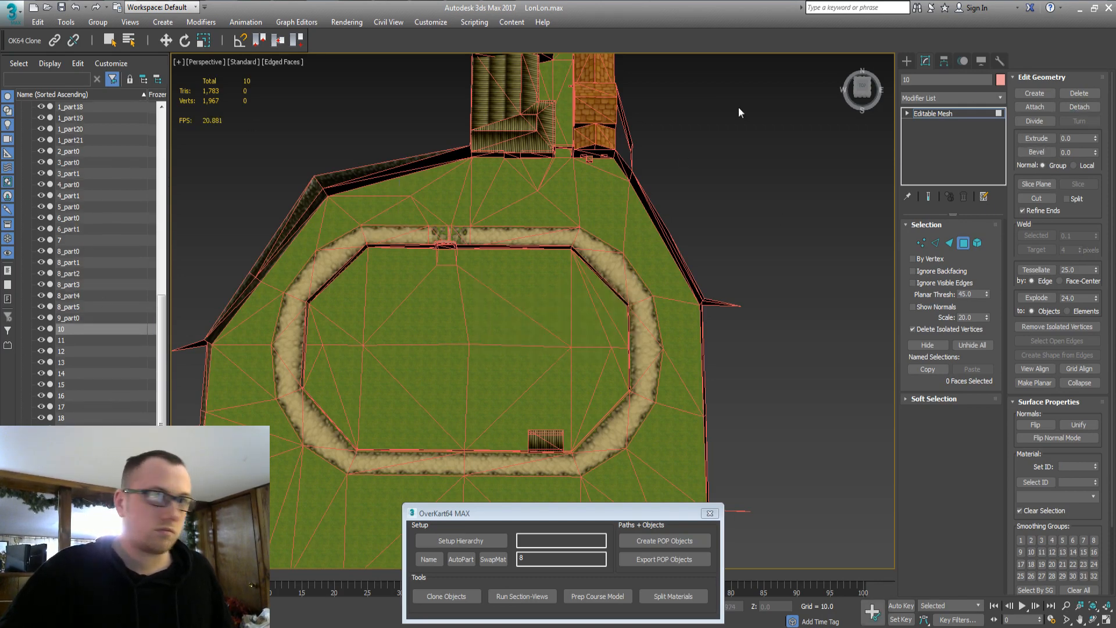
# Auto-name the ten detached dirt track objects as parts of 10 and move them under Course Master Objects
pyautogui.click(907, 60)
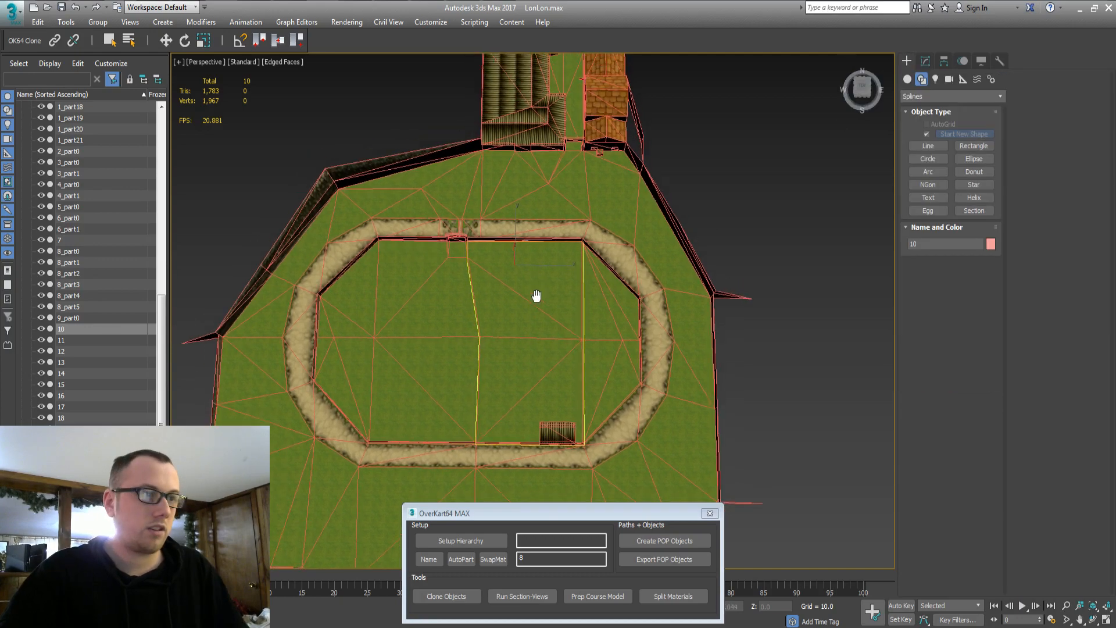
pyautogui.scroll(-10, 114, 196)
pyautogui.click(66, 211)
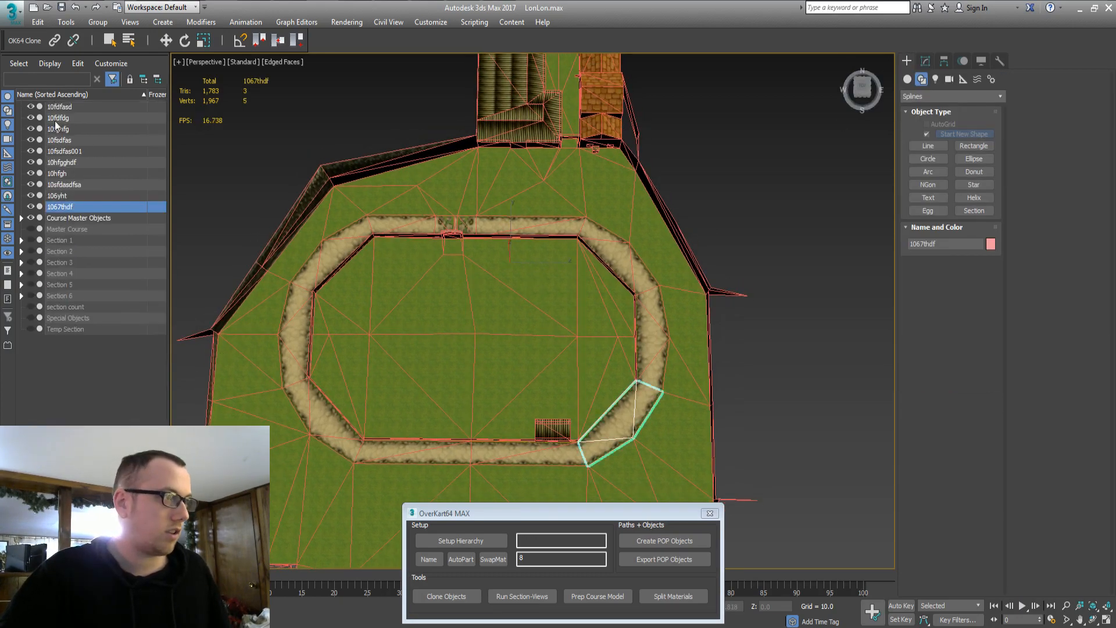
pyautogui.keyDown('shift'); pyautogui.click(58, 107); pyautogui.keyUp('shift')
pyautogui.click(460, 540)
pyautogui.write('10')
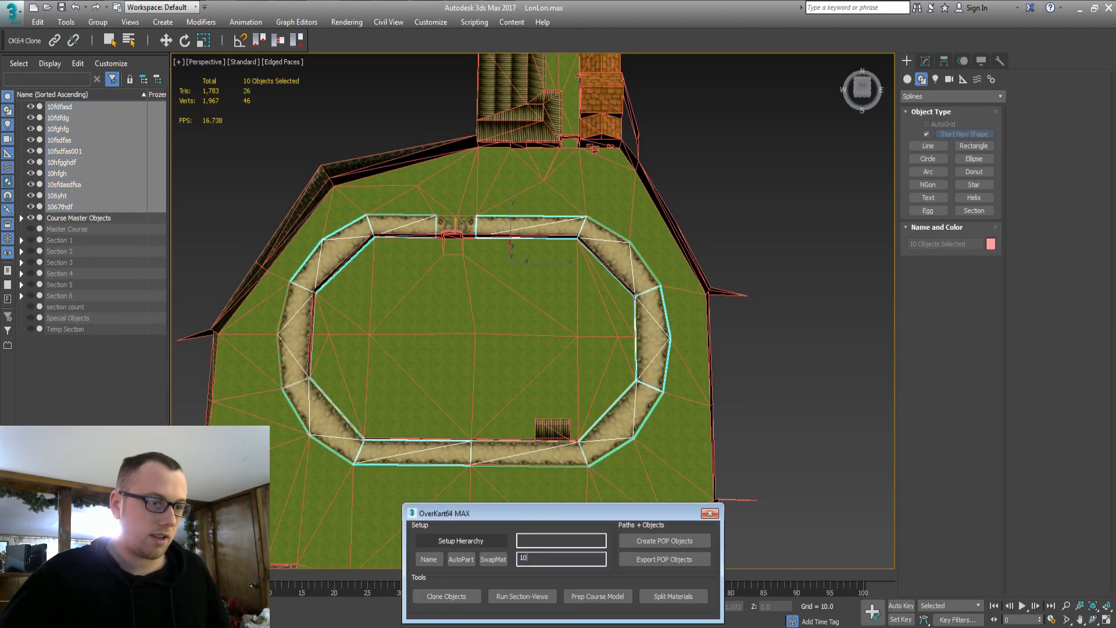
pyautogui.click(465, 560)
pyautogui.press('Return')
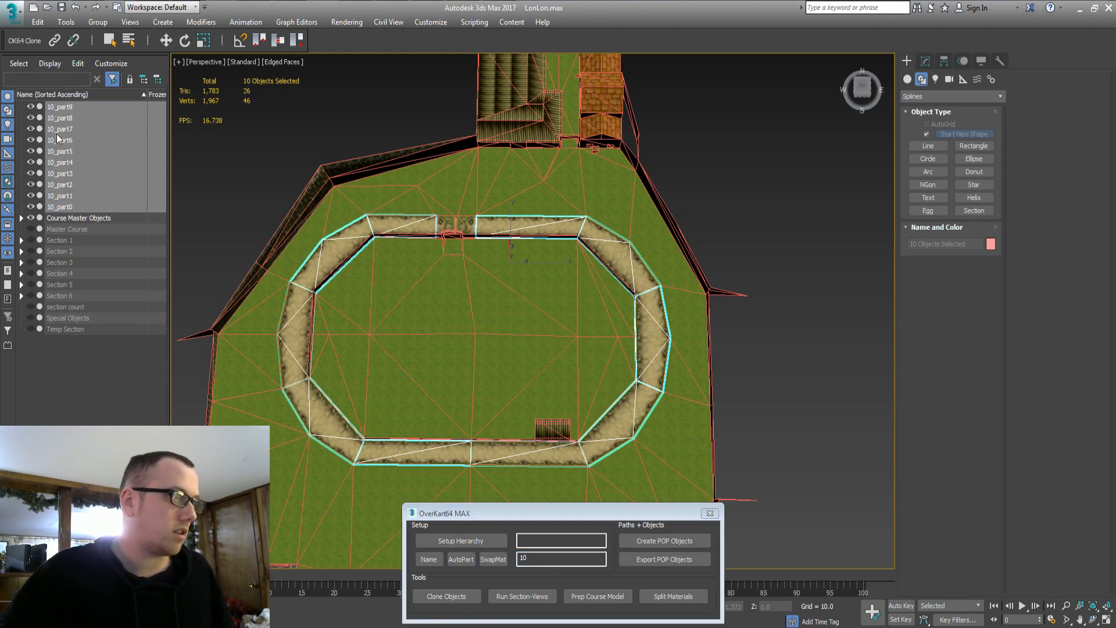
pyautogui.moveTo(75, 216); pyautogui.dragTo(75, 218)
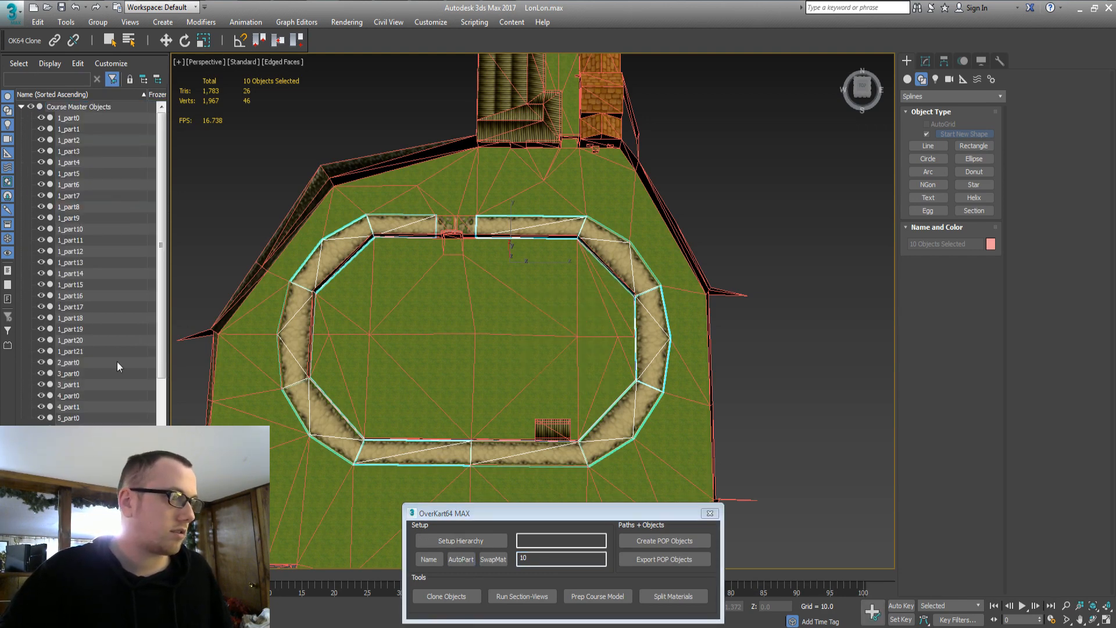
# Rename object 11 as 11_part0
pyautogui.scroll(-9, 122, 378)
pyautogui.click(70, 351)
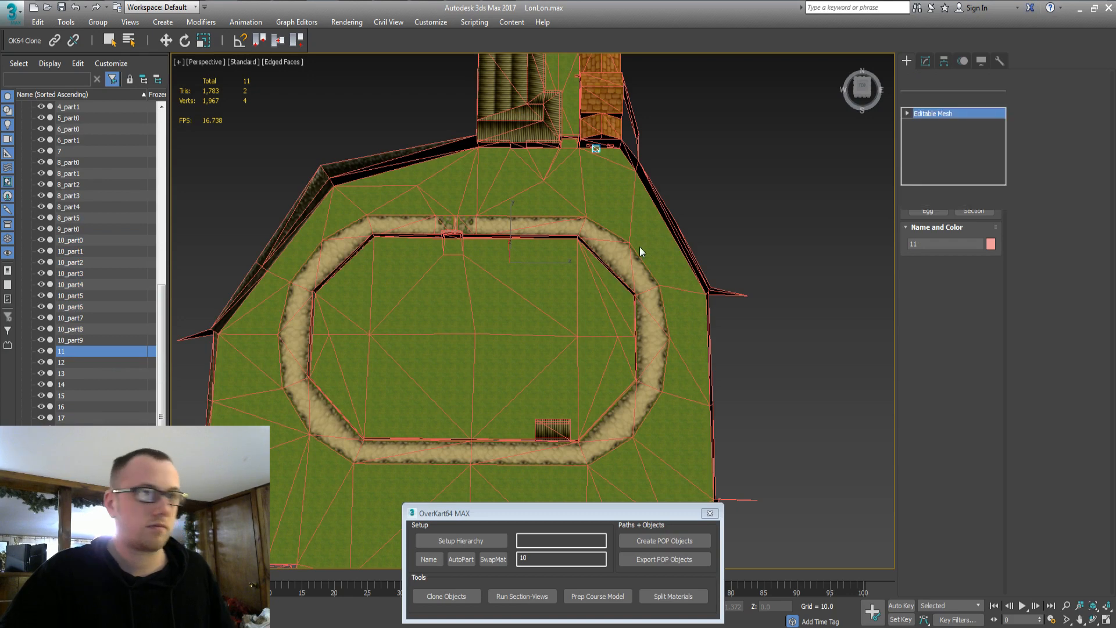
pyautogui.press('4')
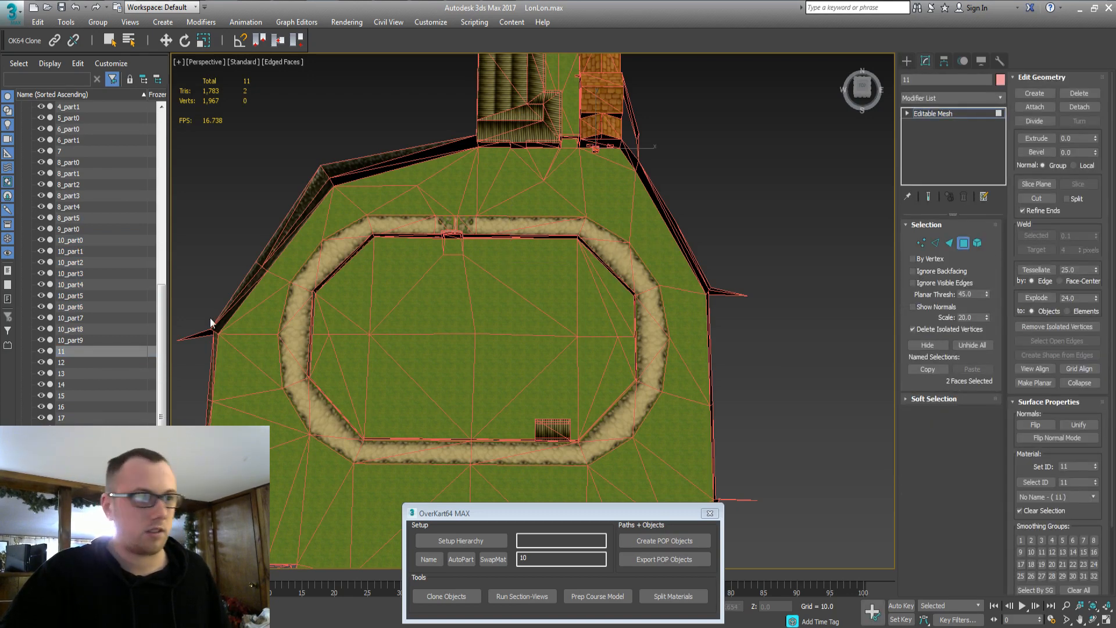
pyautogui.click(940, 81)
pyautogui.write('11_part0')
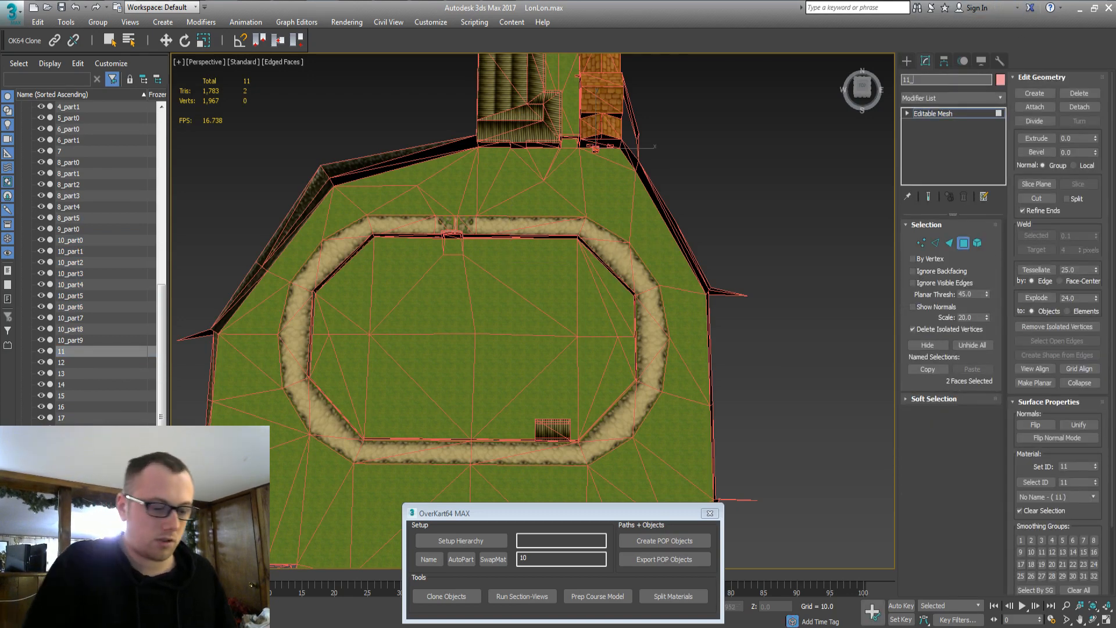
pyautogui.press('Return')
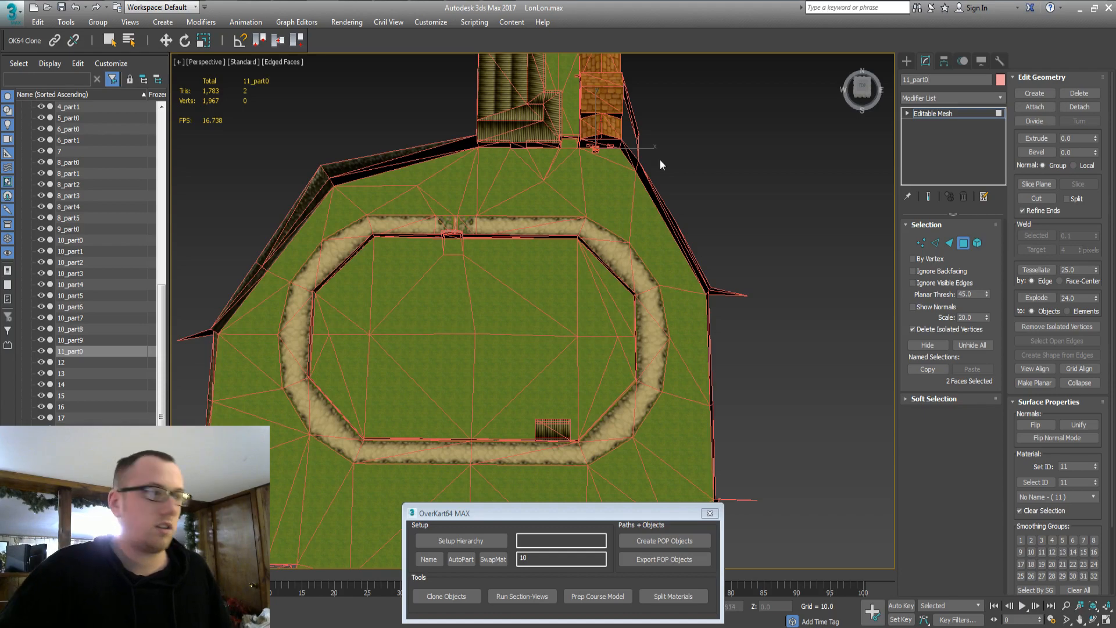
# Detach the four faces of the left section of the far corner's cliff wall from object 12 under the default name
pyautogui.click(86, 363)
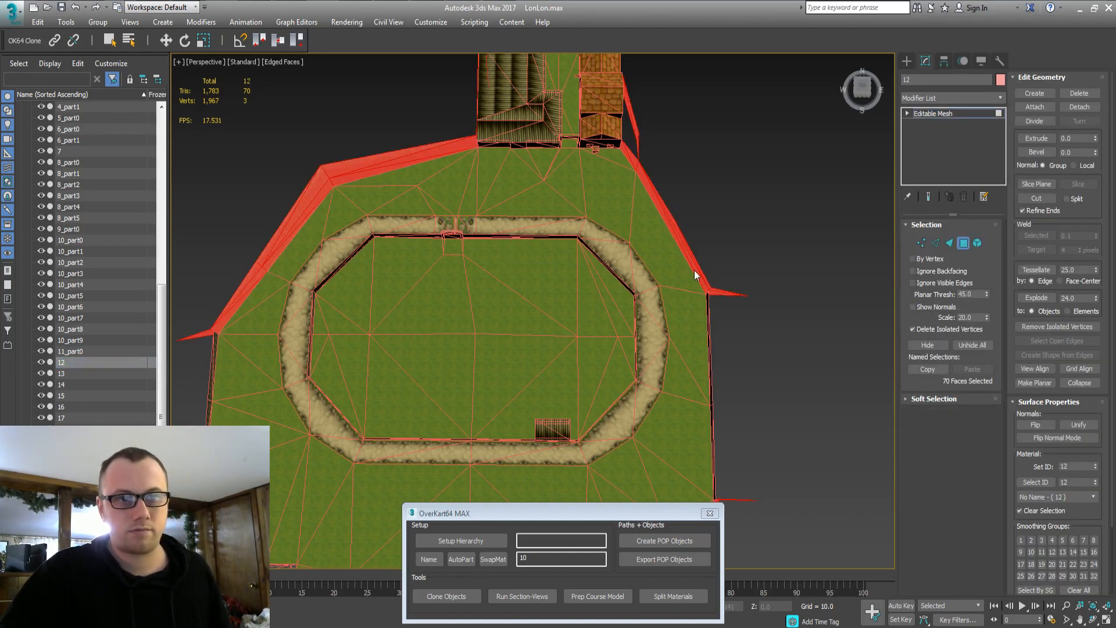
pyautogui.scroll(-5, 504, 240)
pyautogui.keyDown('alt'); pyautogui.moveTo(504, 240); pyautogui.dragTo(427, 283, button='middle'); pyautogui.keyUp('alt')
pyautogui.scroll(5, 403, 281)
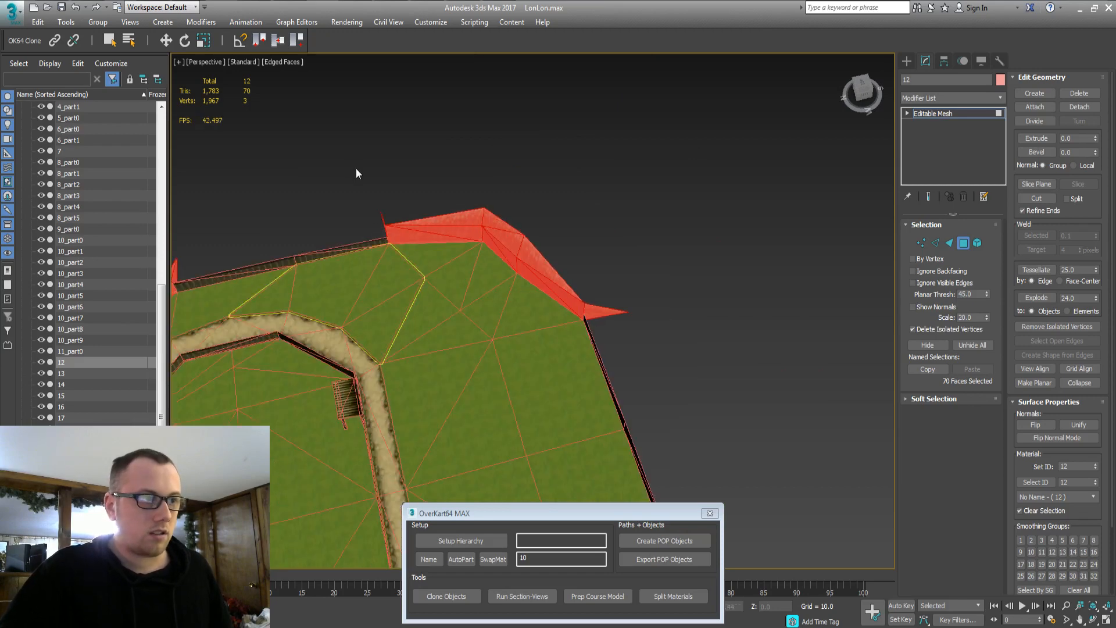
pyautogui.moveTo(457, 240); pyautogui.dragTo(458, 240)
pyautogui.keyDown('alt'); pyautogui.moveTo(413, 269); pyautogui.dragTo(466, 254, button='middle'); pyautogui.keyUp('alt')
pyautogui.click(1079, 107)
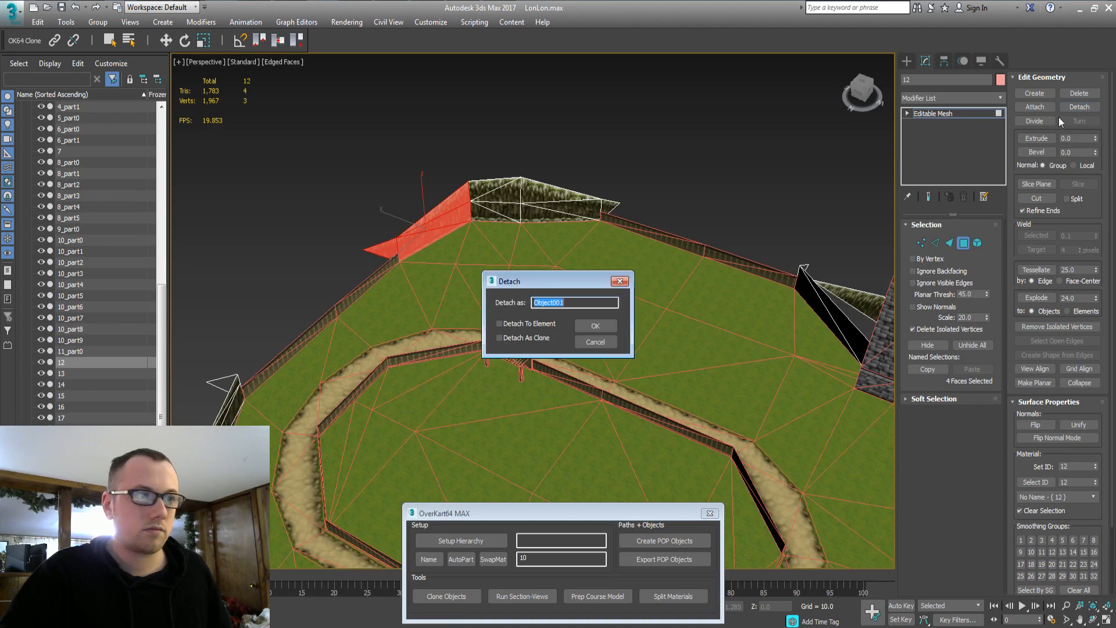
pyautogui.press('Return')
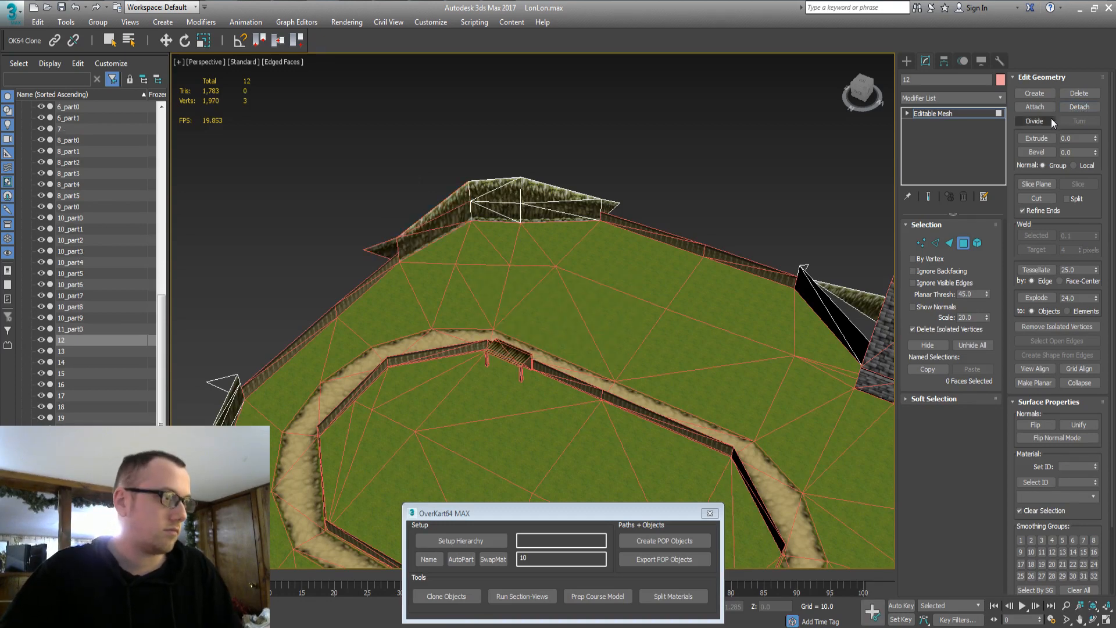
# Detach the eight faces of the far corner's remaining cliff wall from object 12 under the default name
pyautogui.moveTo(620, 147); pyautogui.dragTo(619, 148)
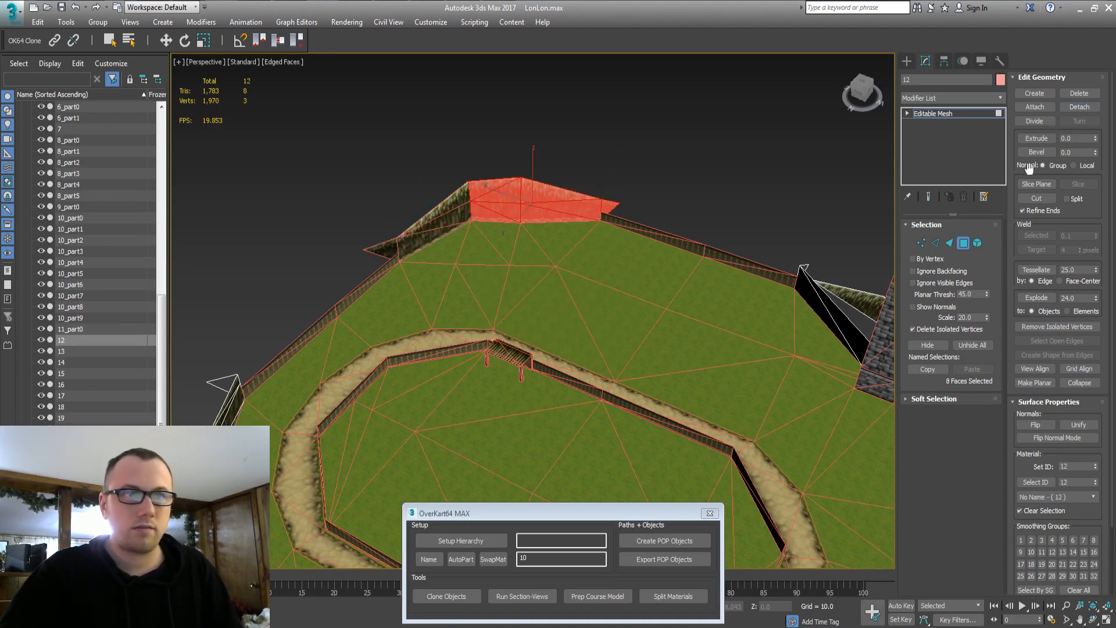
pyautogui.click(1073, 107)
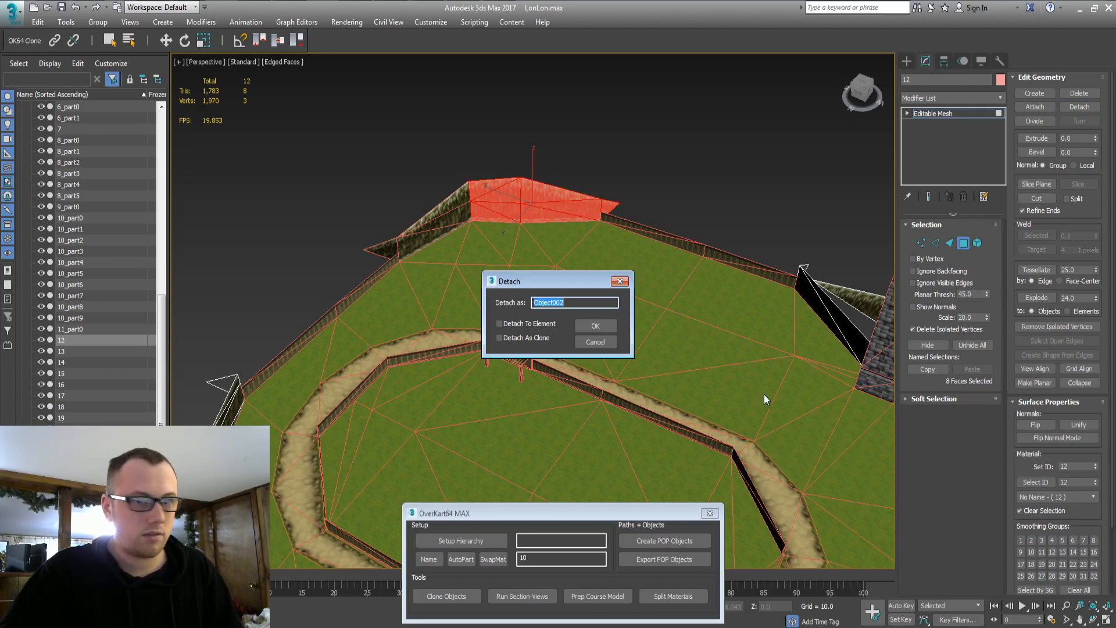
pyautogui.press('Return')
# Detach the ten cliff wall faces on both sides of and behind the stone tower from object 12 under the default name
pyautogui.moveTo(712, 370); pyautogui.dragTo(588, 365, button='middle')
pyautogui.moveTo(627, 361); pyautogui.dragTo(815, 259)
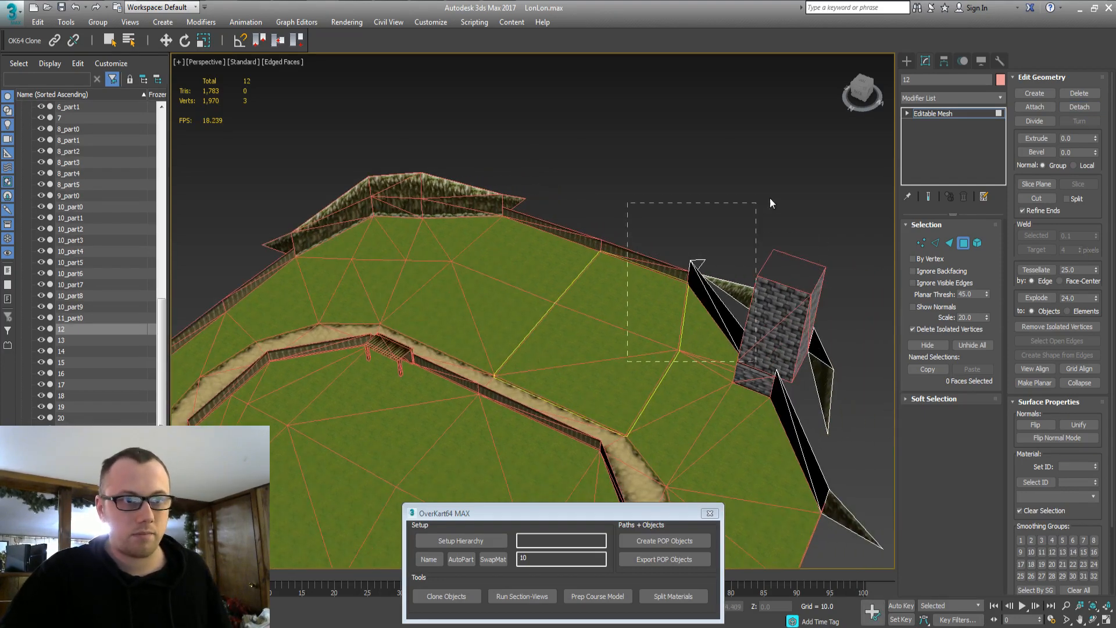
pyautogui.moveTo(770, 198); pyautogui.dragTo(766, 194)
pyautogui.press('z')
pyautogui.keyDown('alt'); pyautogui.moveTo(532, 407); pyautogui.dragTo(683, 361, button='middle'); pyautogui.keyUp('alt')
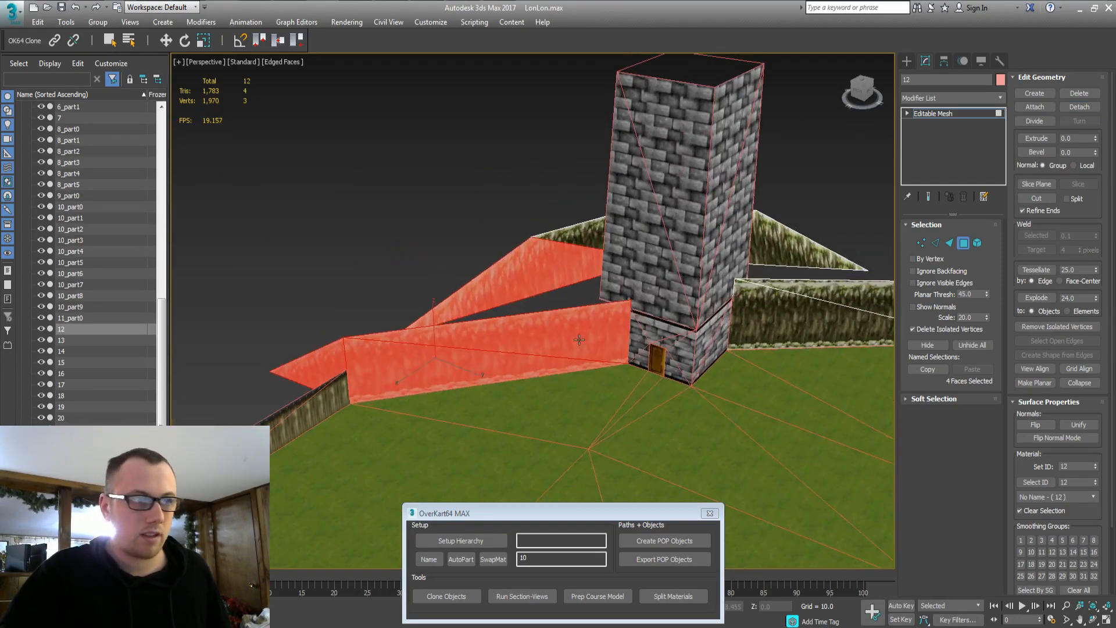
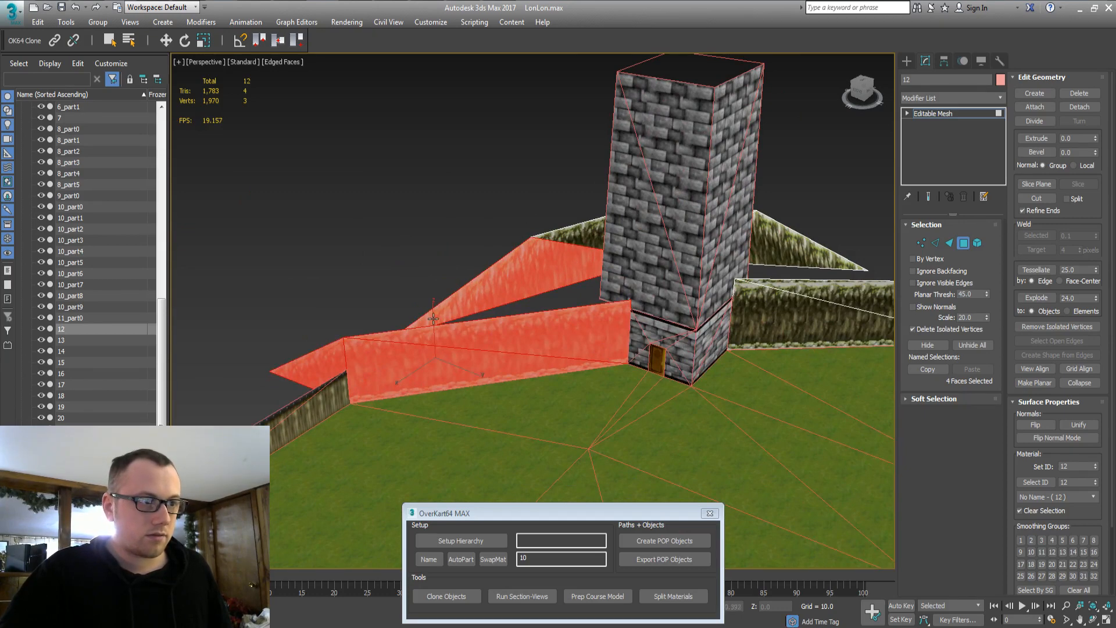
pyautogui.moveTo(643, 279); pyautogui.dragTo(362, 307, button='middle')
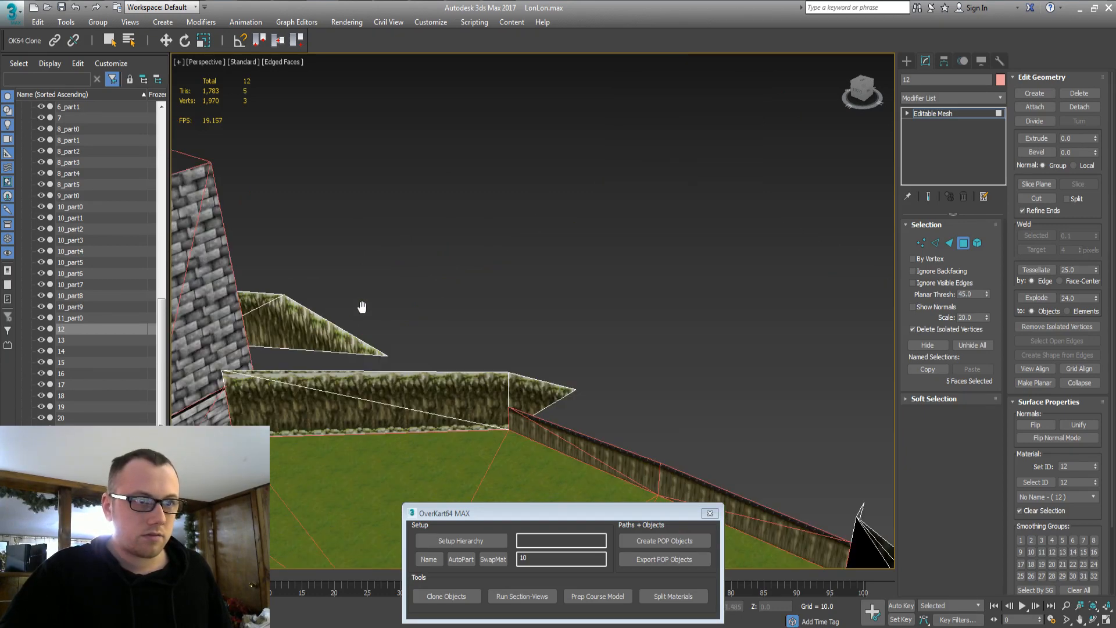
pyautogui.moveTo(423, 285); pyautogui.dragTo(509, 285, button='middle')
pyautogui.moveTo(309, 440); pyautogui.dragTo(465, 388, button='middle')
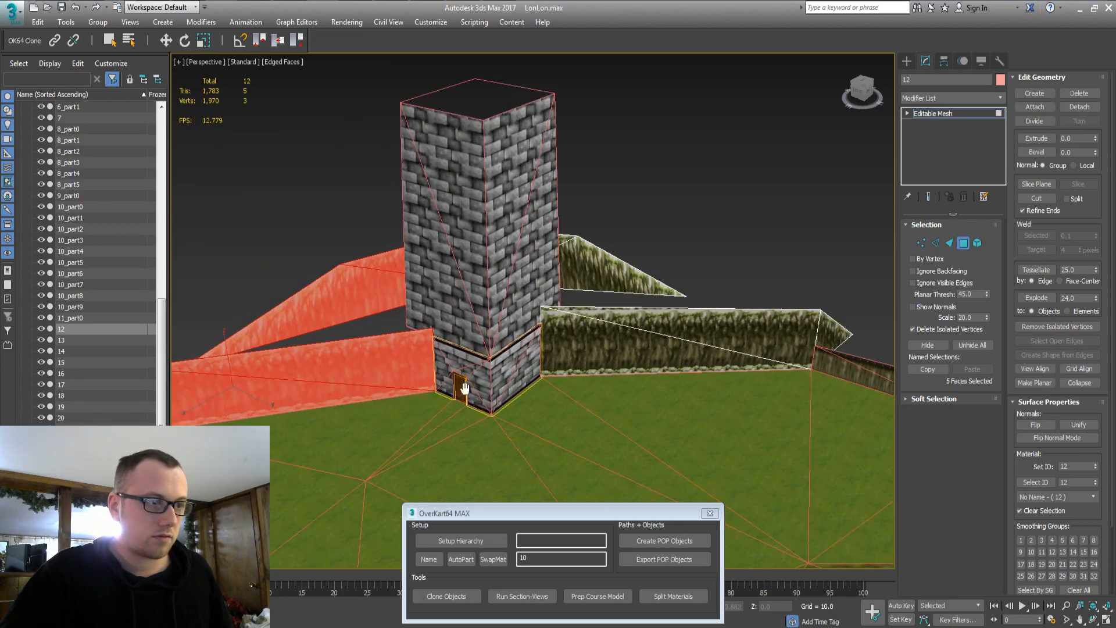
pyautogui.keyDown('ctrl'); pyautogui.moveTo(883, 161); pyautogui.dragTo(881, 158); pyautogui.keyUp('ctrl')
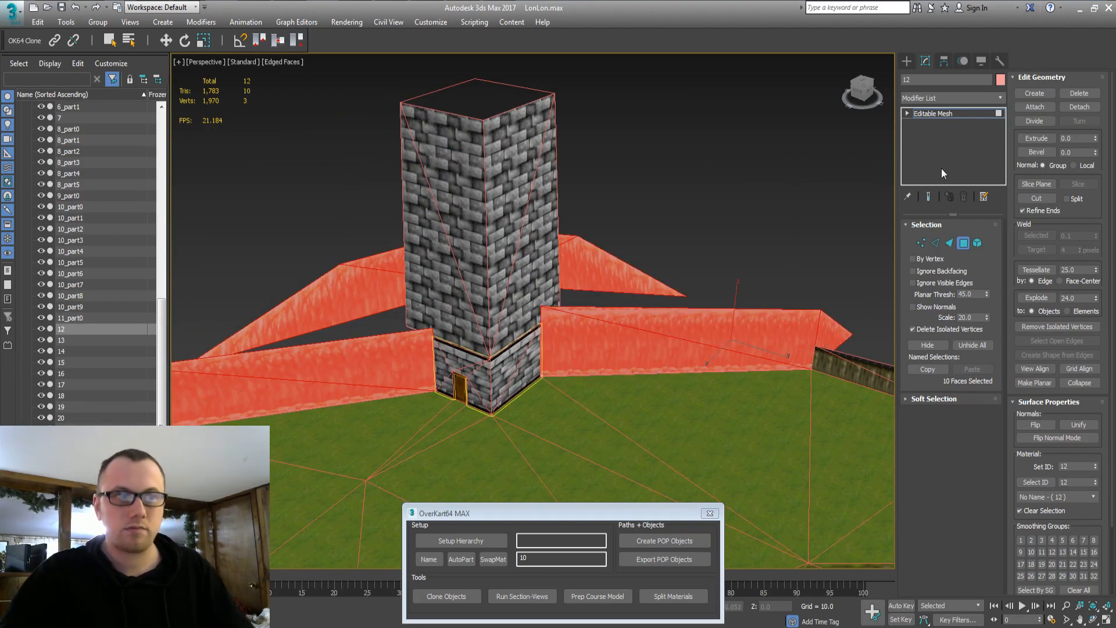
pyautogui.moveTo(646, 341); pyautogui.dragTo(577, 299, button='middle')
pyautogui.scroll(-2, 679, 305)
pyautogui.click(1078, 107)
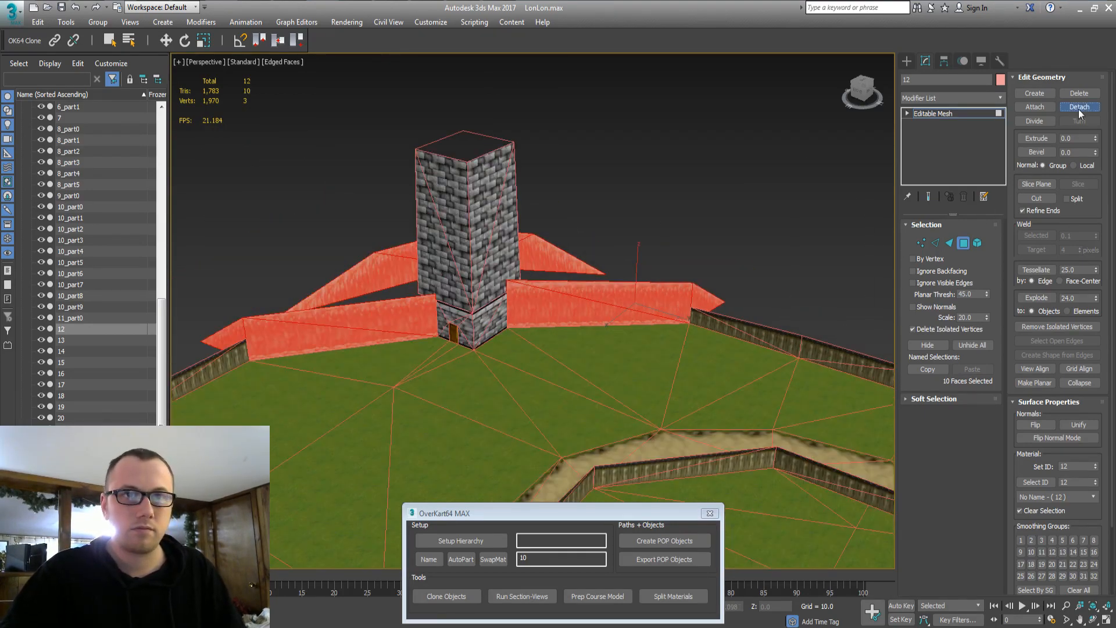
pyautogui.press('Return')
# Detach the cliff wall section right after the fence beyond the tower from object 12 under the default name
pyautogui.moveTo(610, 340); pyautogui.dragTo(285, 262, button='middle')
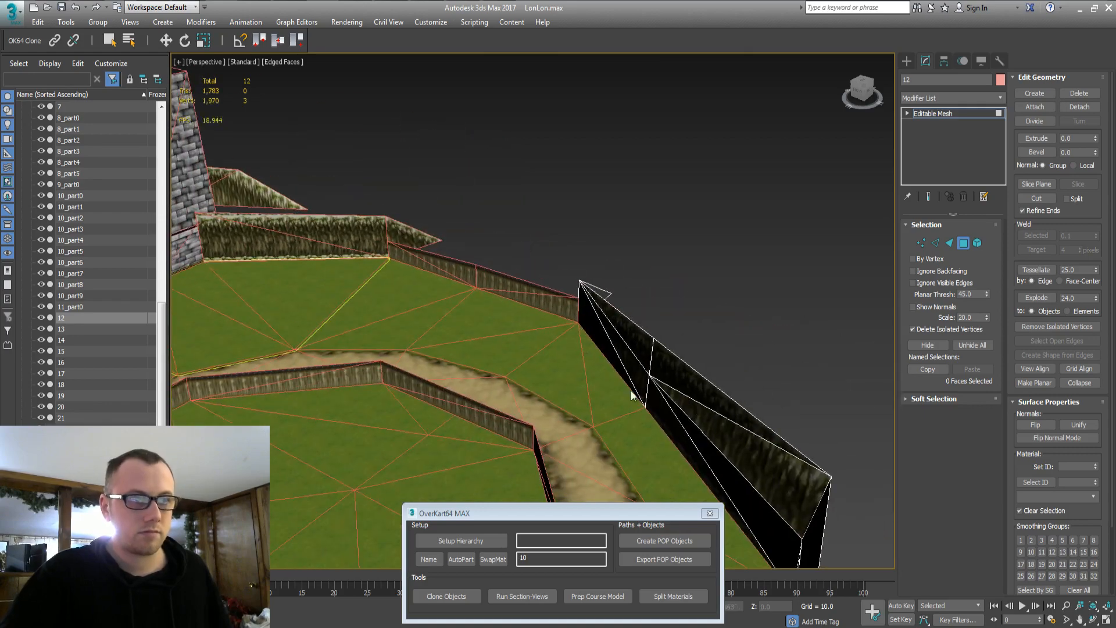
pyautogui.click(597, 300)
pyautogui.click(1078, 108)
pyautogui.press('Return')
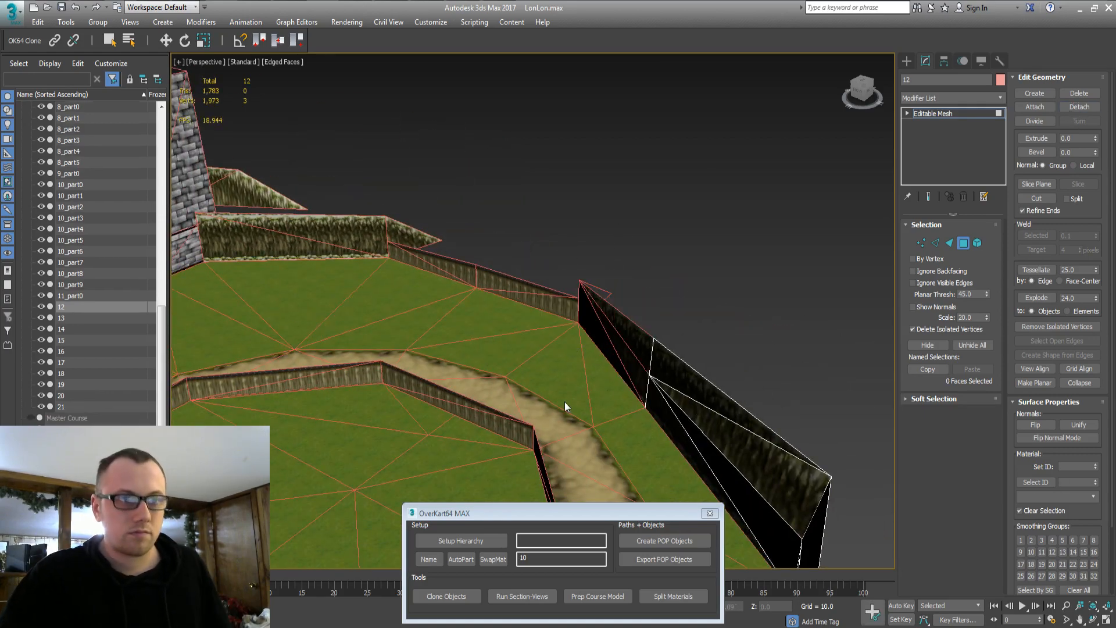
# Detach the four cliff wall faces just before the wall's bend toward the barn from object 12 as sfsgd
pyautogui.keyDown('alt'); pyautogui.moveTo(642, 386); pyautogui.dragTo(636, 381, button='middle'); pyautogui.keyUp('alt')
pyautogui.hotkey('ctrl', 'a')
pyautogui.press('z')
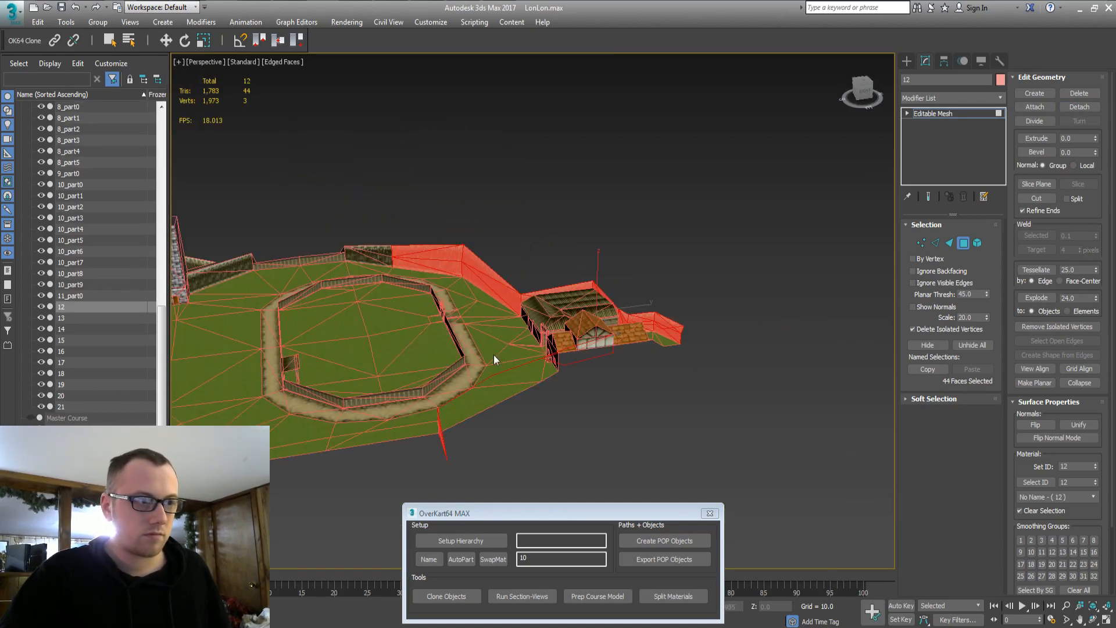
pyautogui.keyDown('alt'); pyautogui.moveTo(494, 355); pyautogui.dragTo(551, 310, button='middle'); pyautogui.keyUp('alt')
pyautogui.click(340, 319)
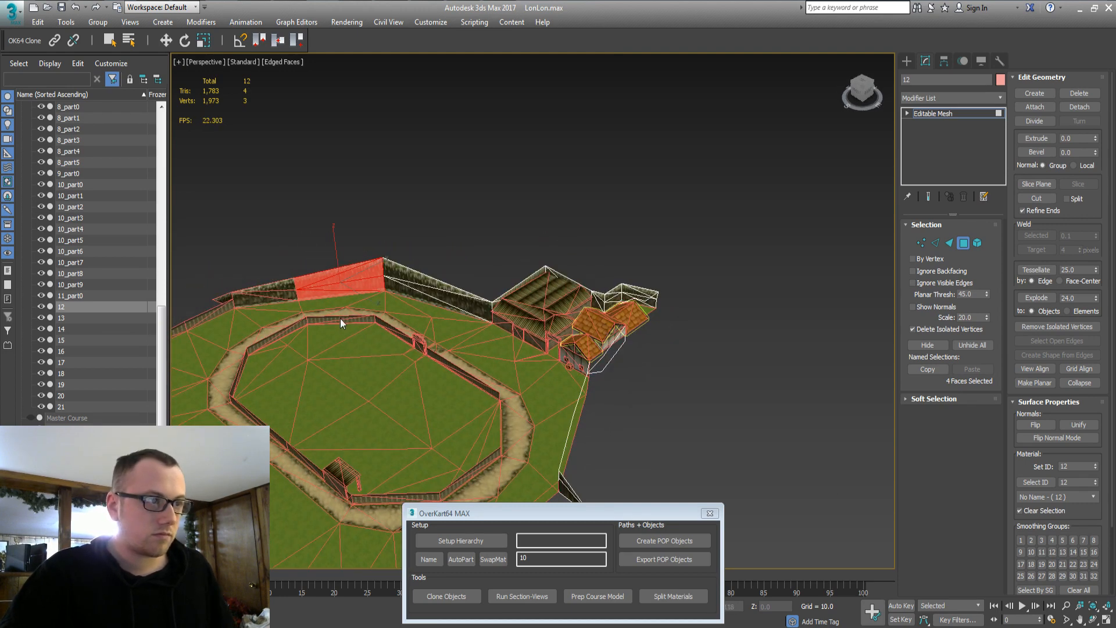
pyautogui.press('z')
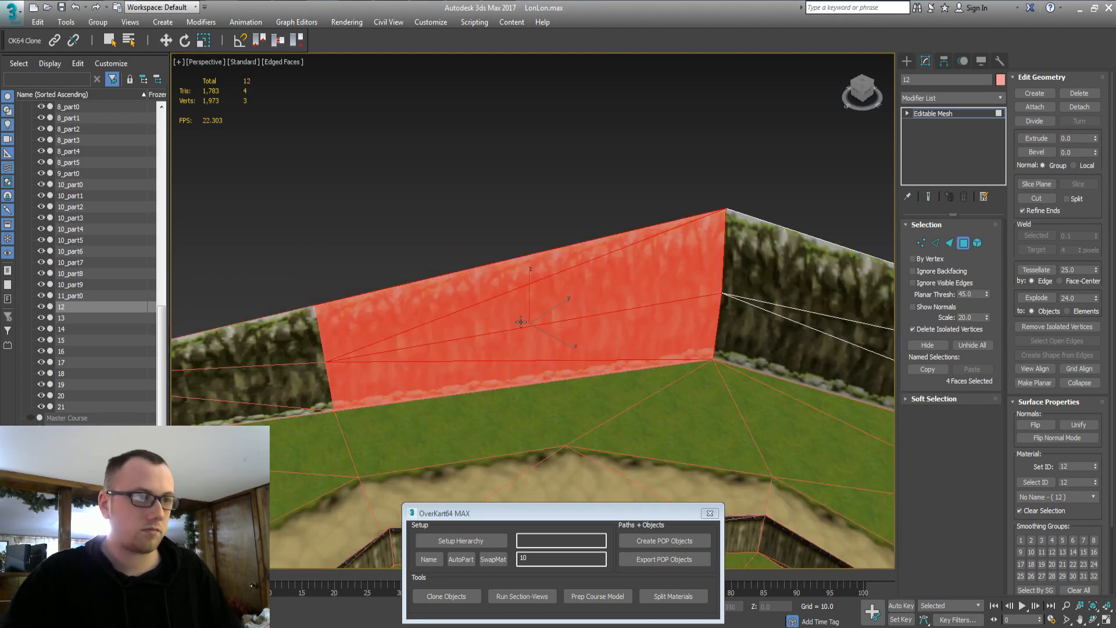
pyautogui.click(1078, 107)
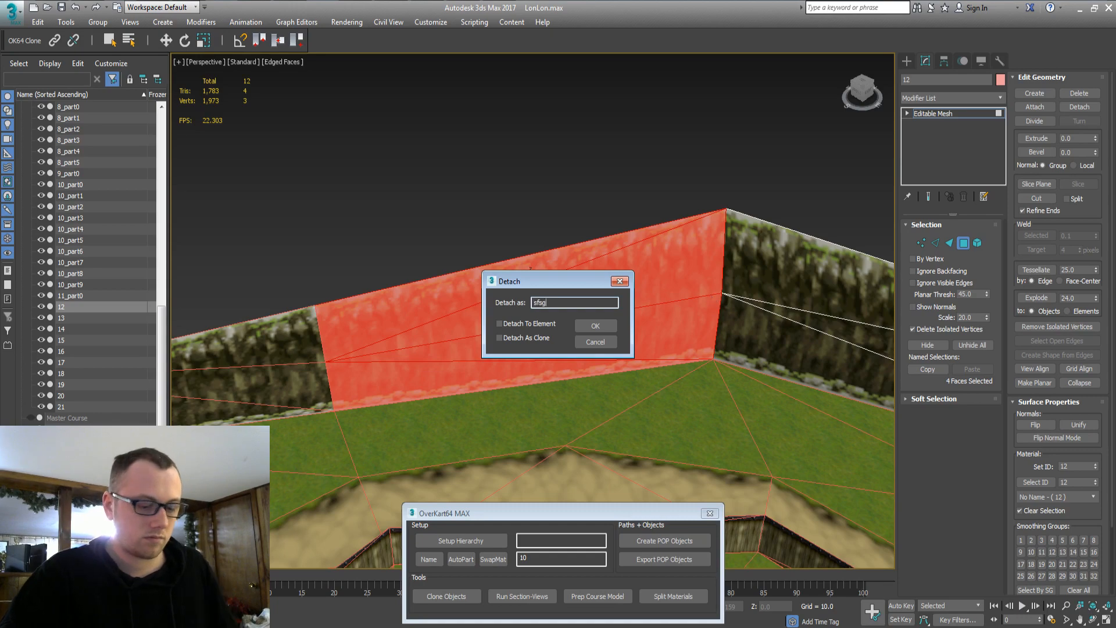
pyautogui.press('Return')
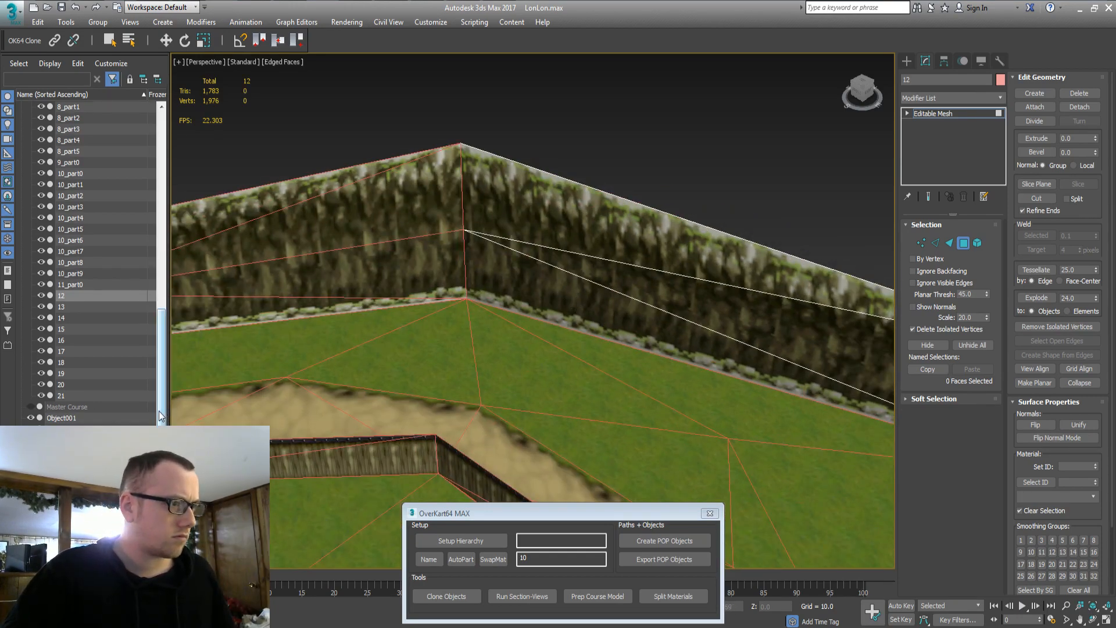
# Rename the detached wall object sfsgd as object005
pyautogui.moveTo(162, 395); pyautogui.dragTo(167, 433)
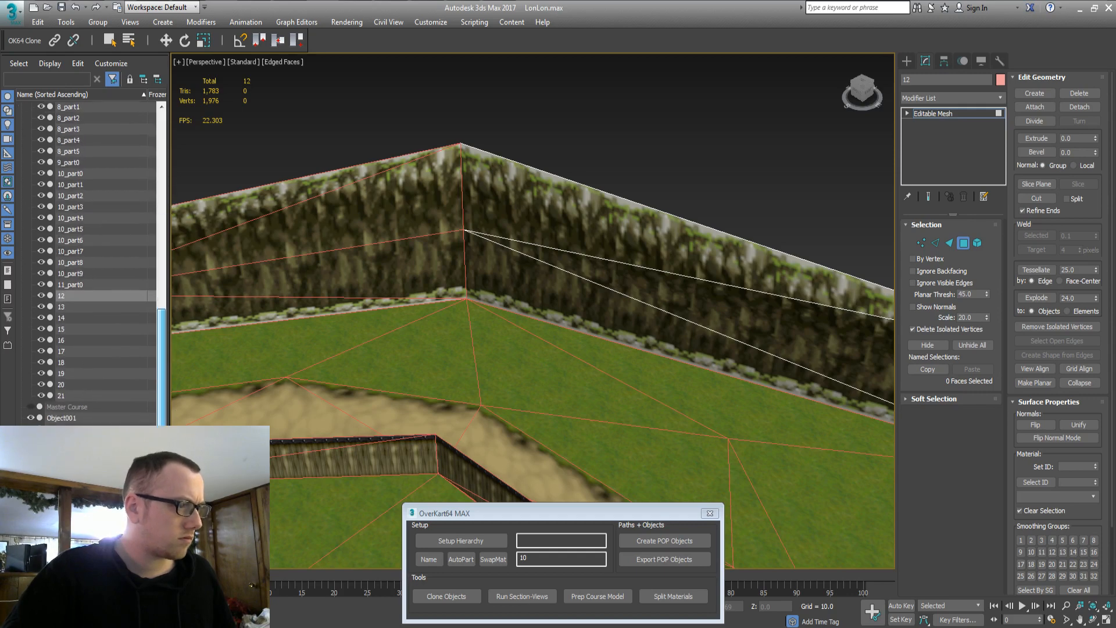
pyautogui.click(61, 429)
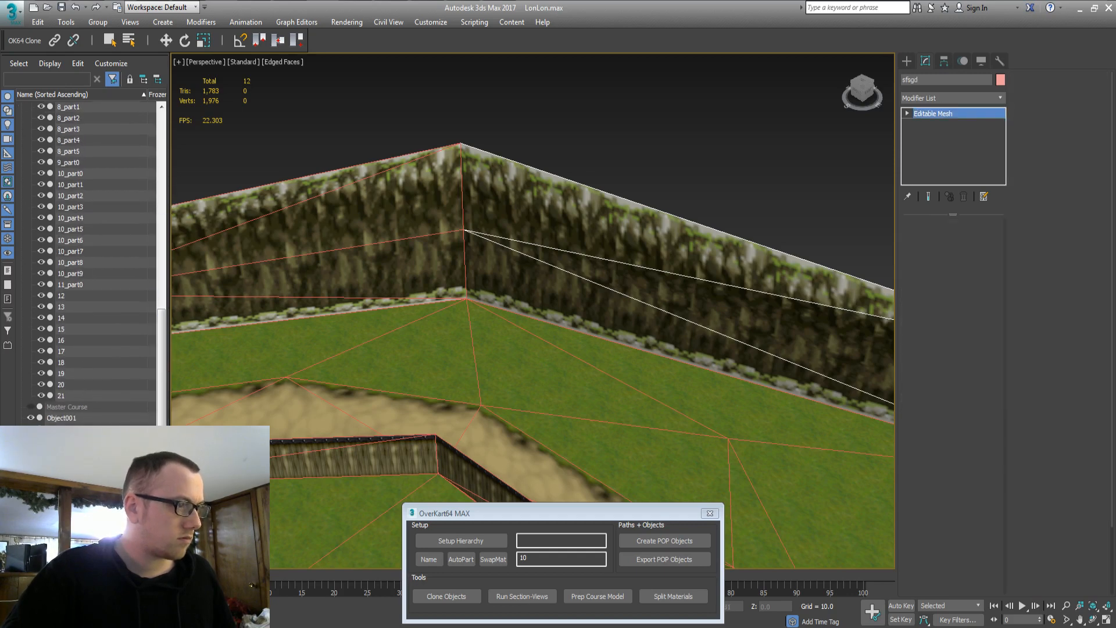
pyautogui.doubleClick(930, 79)
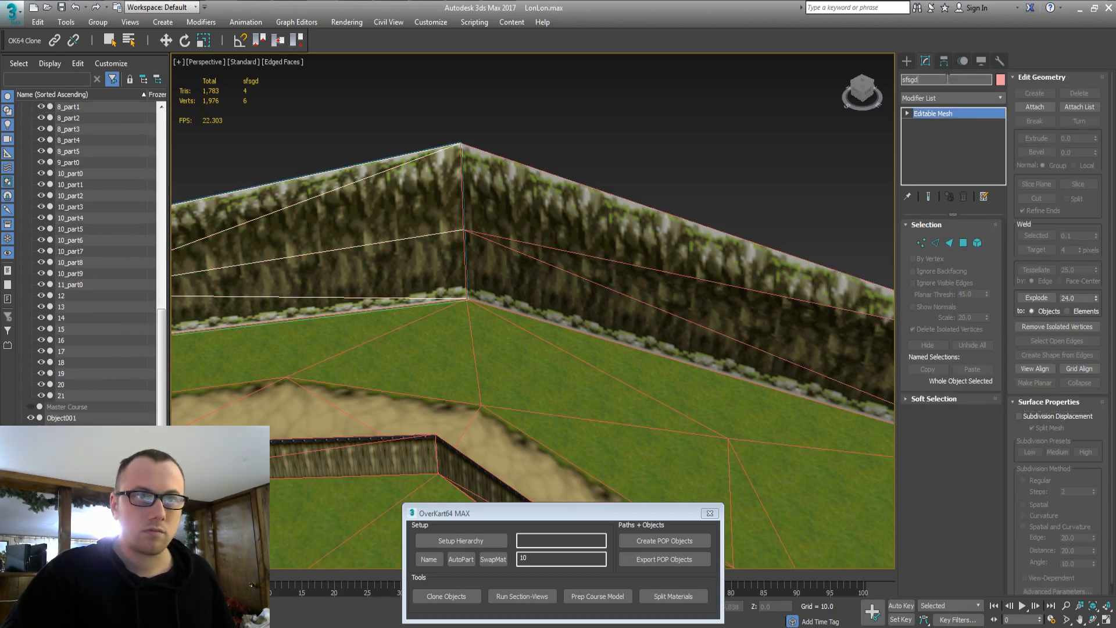
pyautogui.write('object005')
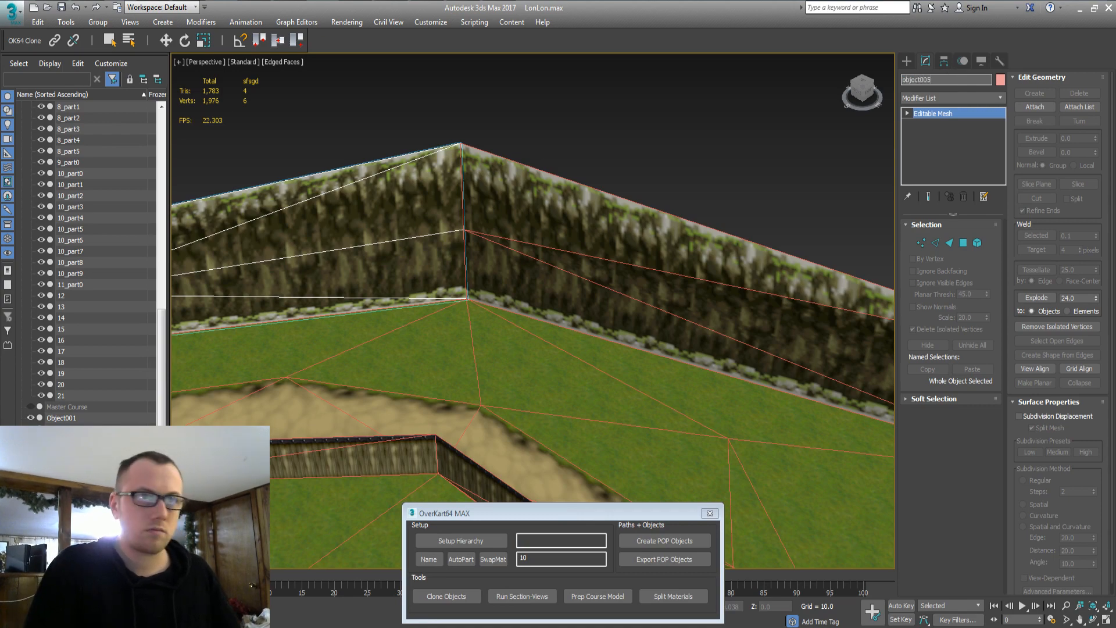
pyautogui.press('Return')
# Detach the three faces of the long cliff wall leading up to the barn from object 12 under the default name
pyautogui.click(727, 273)
pyautogui.press('4')
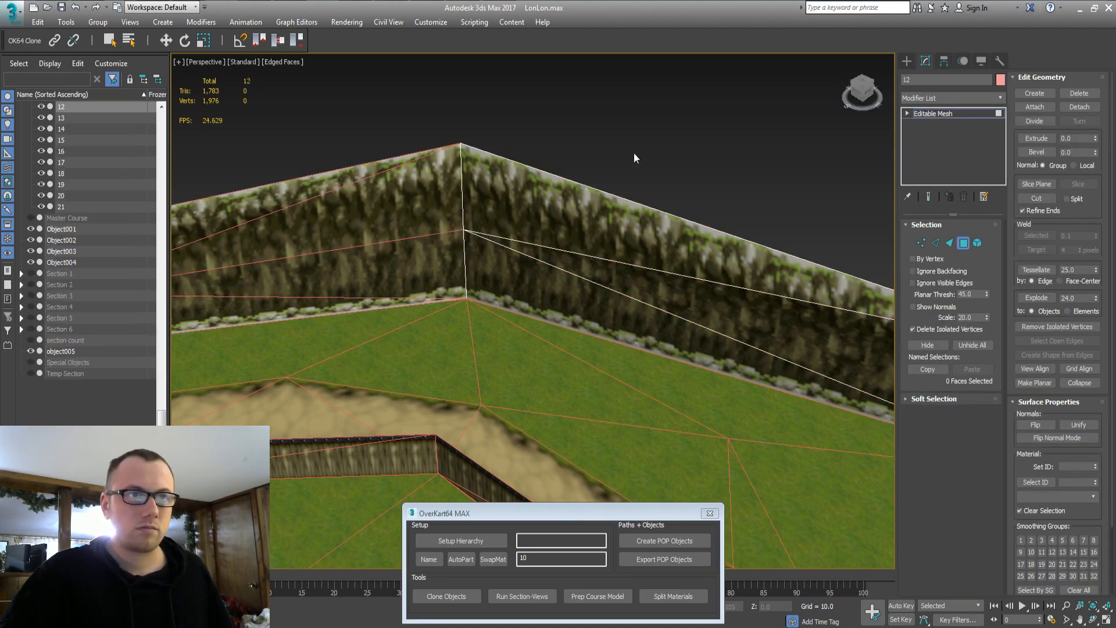
pyautogui.moveTo(518, 218); pyautogui.dragTo(426, 208, button='middle')
pyautogui.click(425, 208)
pyautogui.moveTo(484, 134); pyautogui.dragTo(710, 464)
pyautogui.moveTo(678, 446); pyautogui.dragTo(365, 340, button='middle')
pyautogui.scroll(-3, 600, 361)
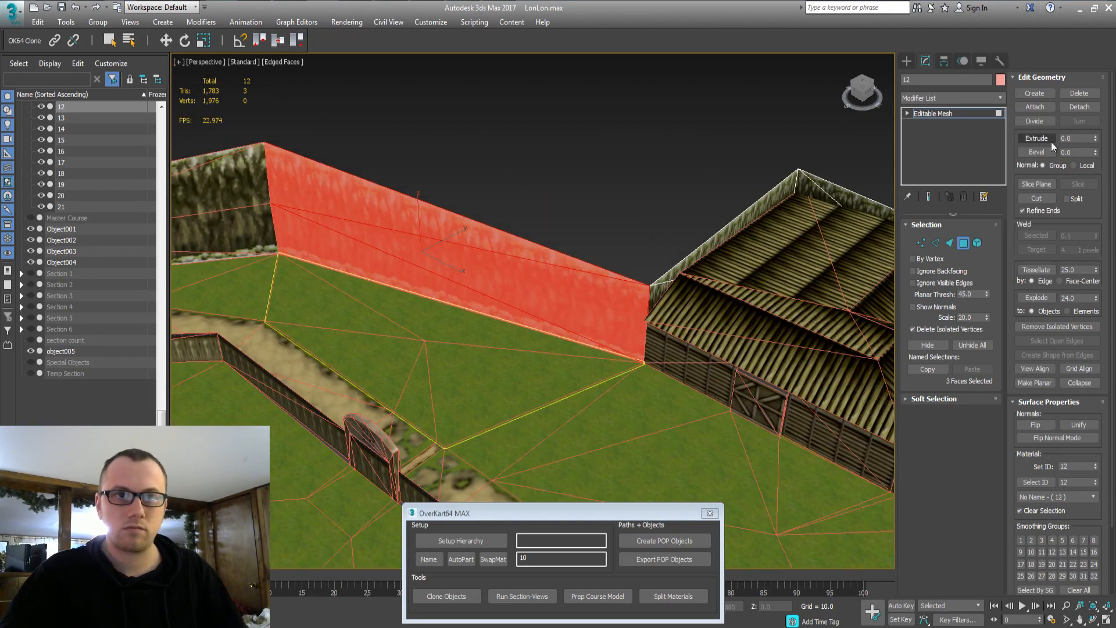
pyautogui.click(1074, 109)
pyautogui.press('Return')
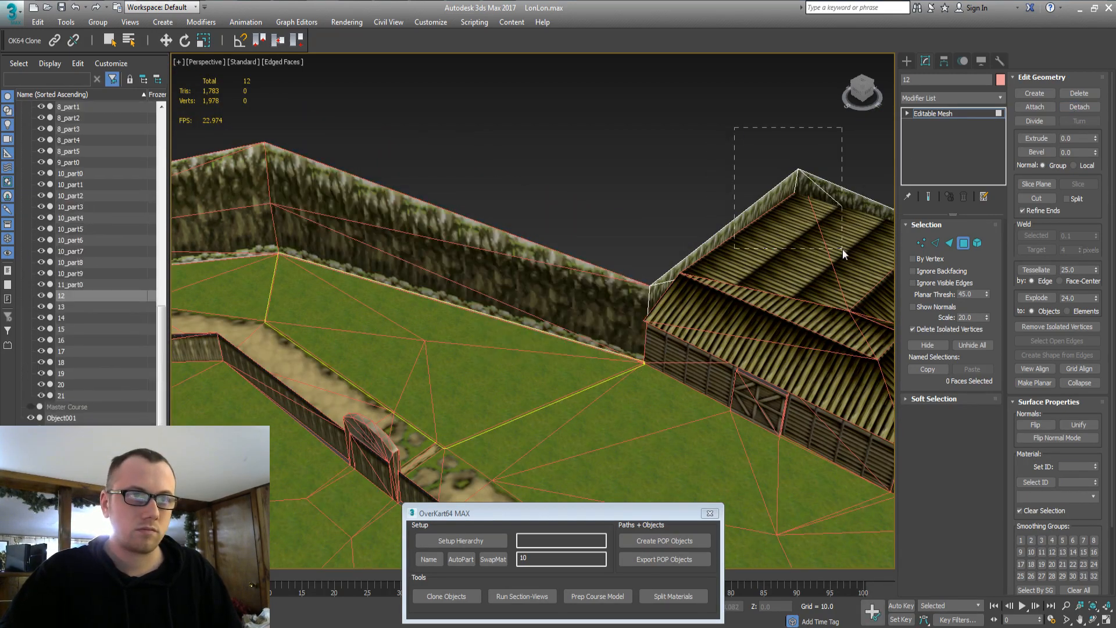
# Detach the four cliff wall faces behind the barn roof from object 12 under the default name
pyautogui.click(769, 203)
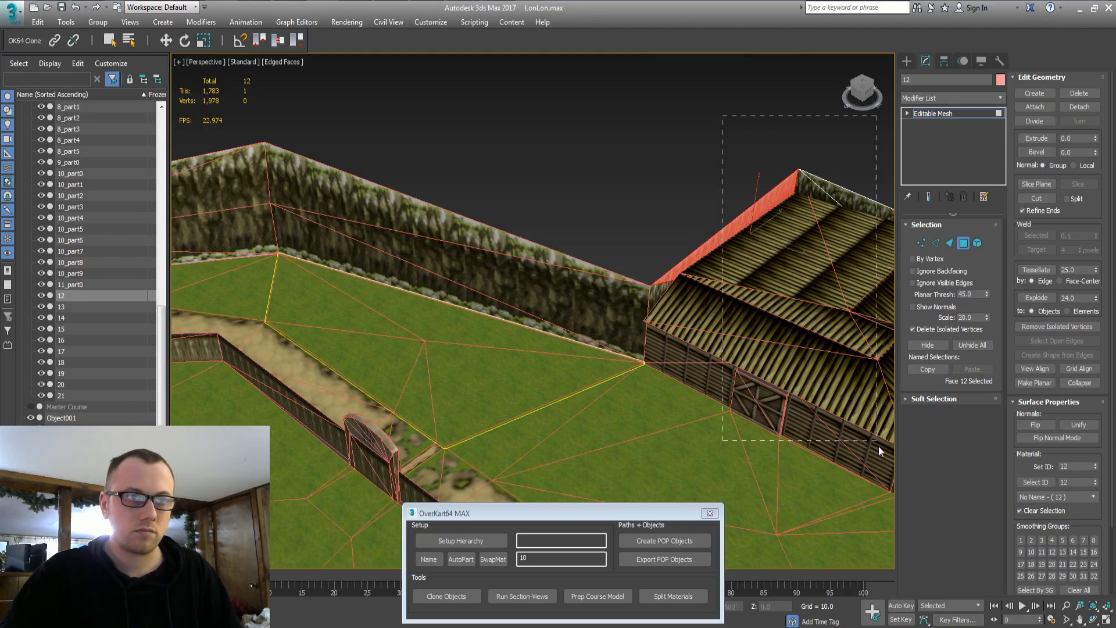
pyautogui.moveTo(878, 445); pyautogui.dragTo(877, 442)
pyautogui.moveTo(839, 354); pyautogui.dragTo(436, 295, button='middle')
pyautogui.moveTo(552, 252); pyautogui.dragTo(541, 235, button='middle')
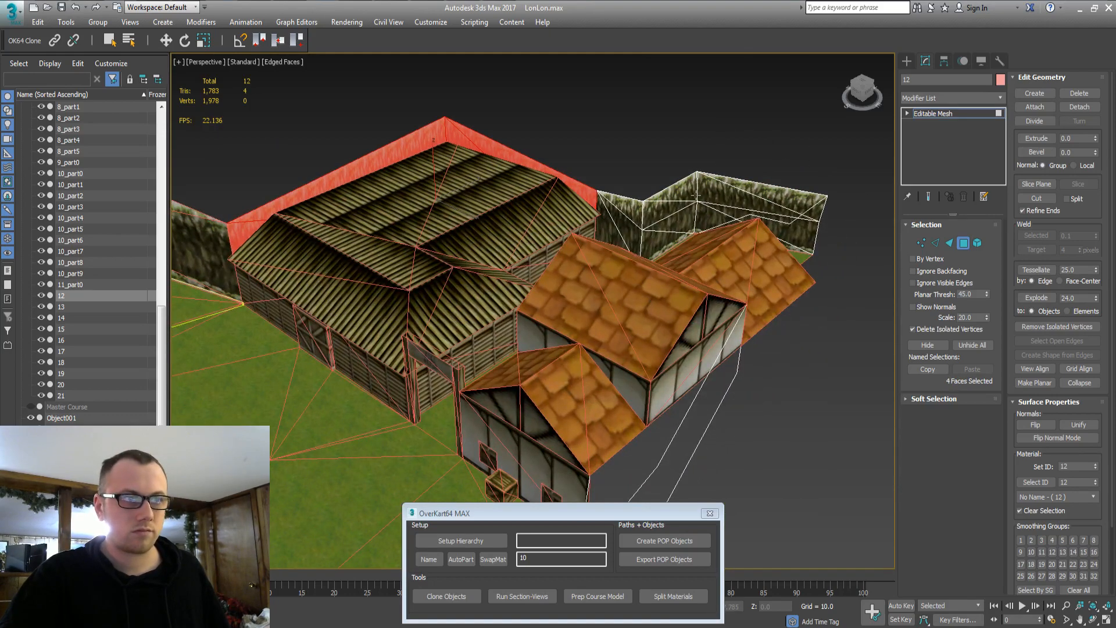
pyautogui.click(1077, 107)
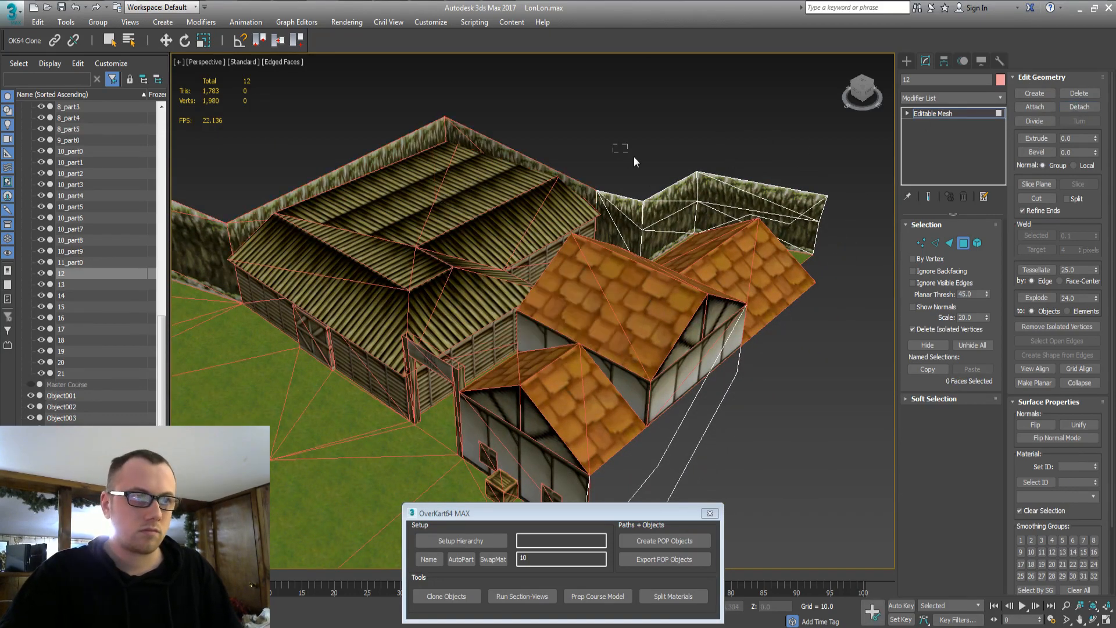
# Detach the 22 cliff wall faces enclosing the grassy nook behind the houses from object 12 under the default name
pyautogui.moveTo(887, 396); pyautogui.dragTo(878, 388)
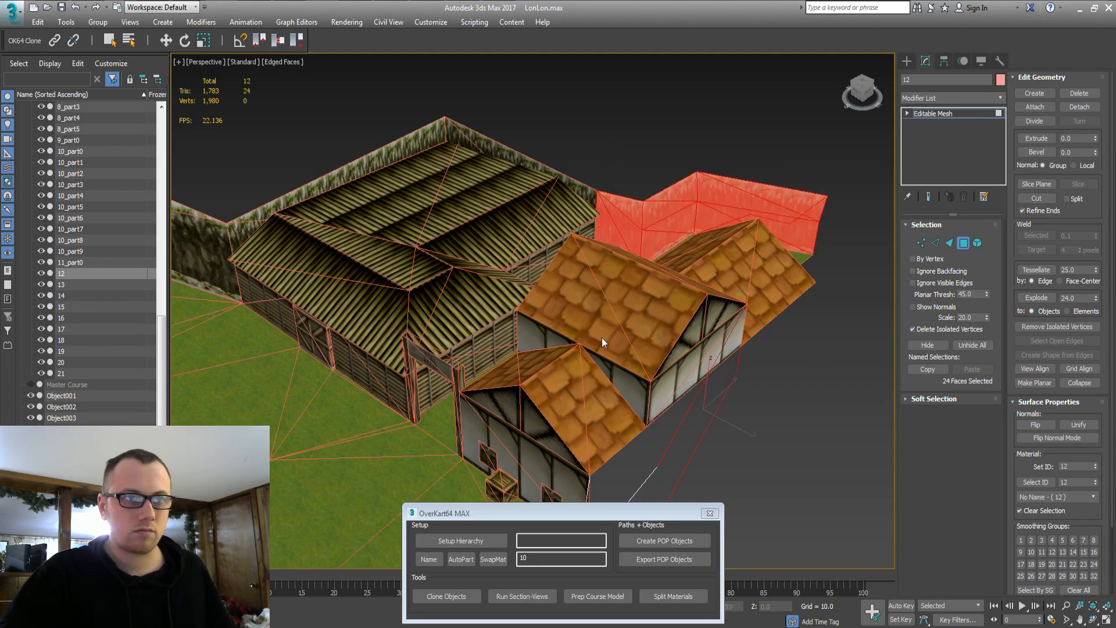
pyautogui.keyDown('alt'); pyautogui.moveTo(602, 338); pyautogui.dragTo(715, 363, button='middle'); pyautogui.keyUp('alt')
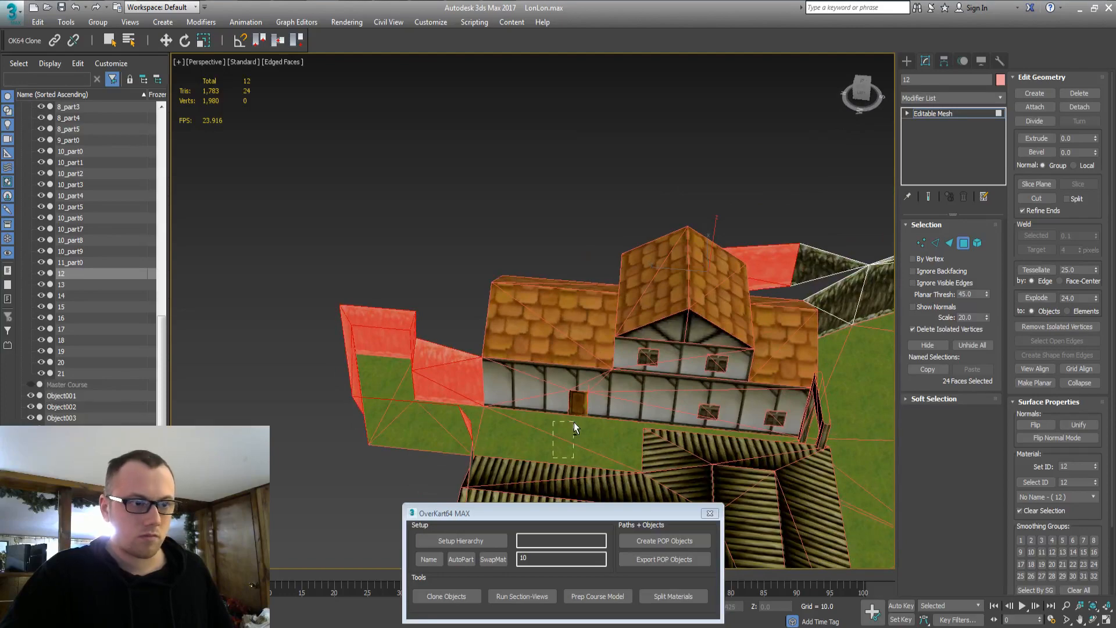
pyautogui.keyDown('alt'); pyautogui.click(751, 257); pyautogui.keyUp('alt')
pyautogui.scroll(3, 590, 309)
pyautogui.keyDown('alt'); pyautogui.moveTo(668, 308); pyautogui.dragTo(627, 309, button='middle'); pyautogui.keyUp('alt')
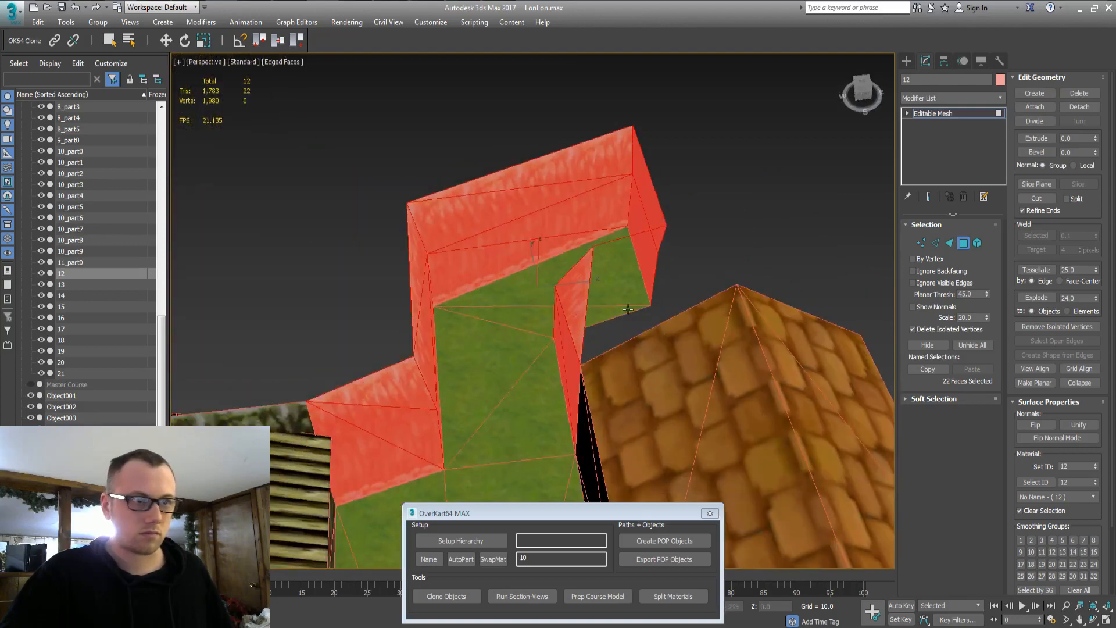
pyautogui.press('Return')
# Detach the remaining eleven cliff wall faces between the houses and the fence from object 12 under the default name
pyautogui.moveTo(685, 351); pyautogui.dragTo(592, 296, button='middle')
pyautogui.scroll(-2, 598, 312)
pyautogui.scroll(-5, 556, 329)
pyautogui.click(1079, 107)
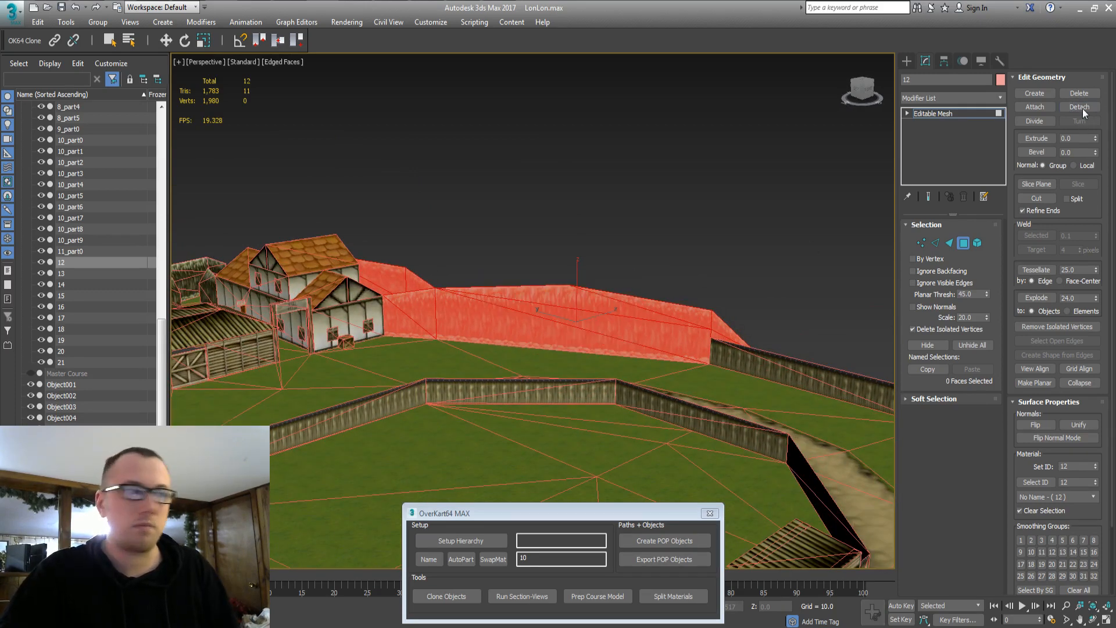
pyautogui.press('Return')
# Name the nine detached wall objects 12_part0 through 12_part8 by running AutoPart with the base name 12
pyautogui.click(88, 375)
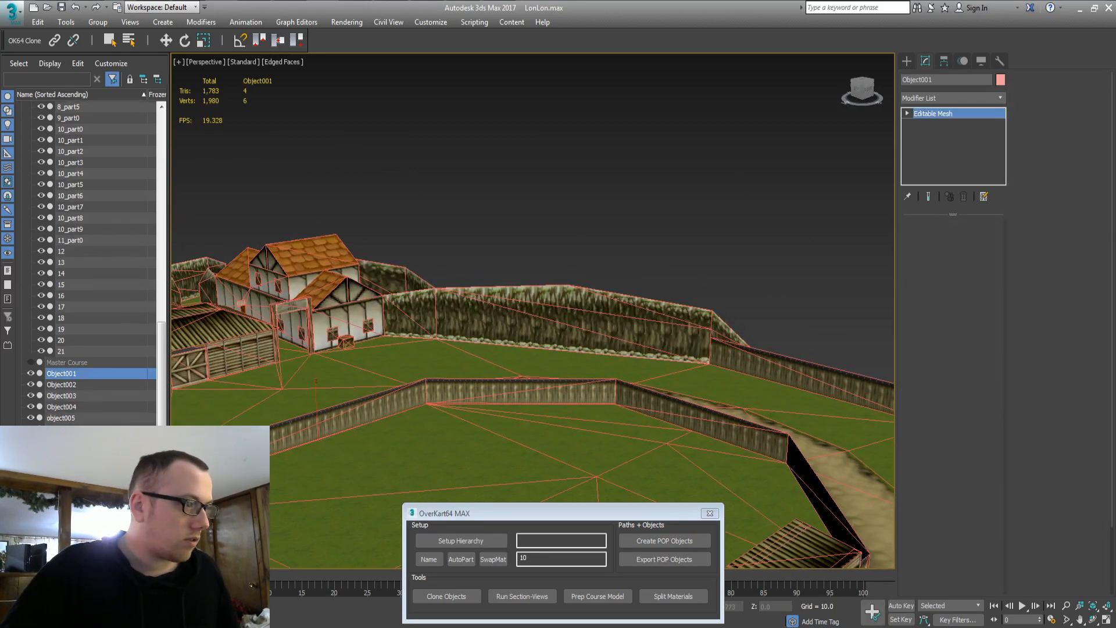
pyautogui.keyDown('shift'); pyautogui.click(87, 462); pyautogui.keyUp('shift')
pyautogui.click(561, 540)
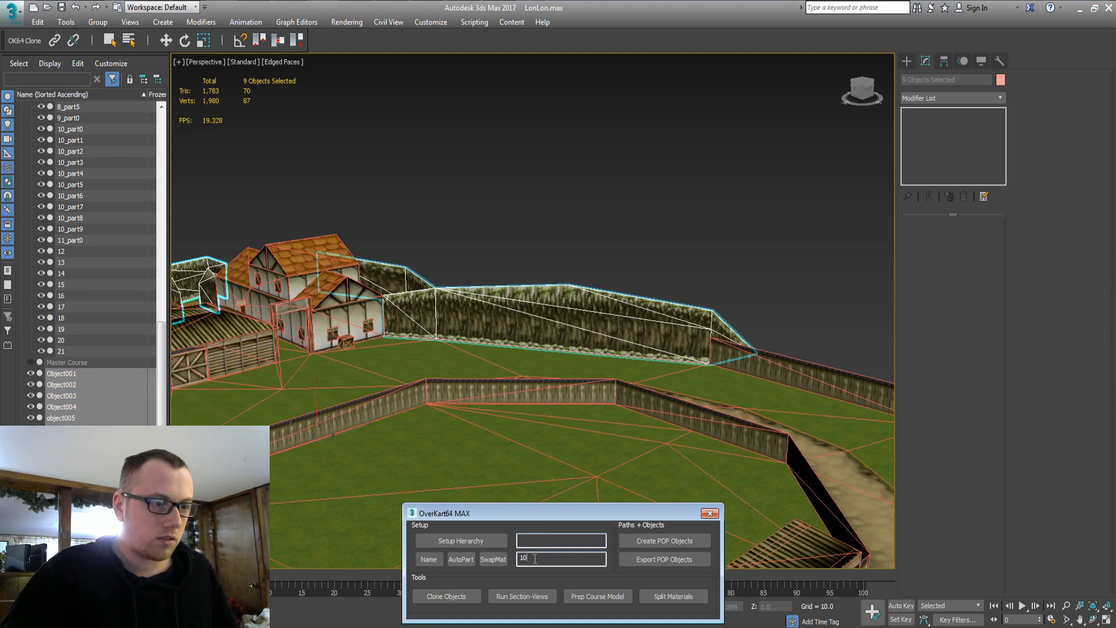
pyautogui.press('BackSpace')
pyautogui.write('2')
pyautogui.click(463, 559)
pyautogui.press('Return')
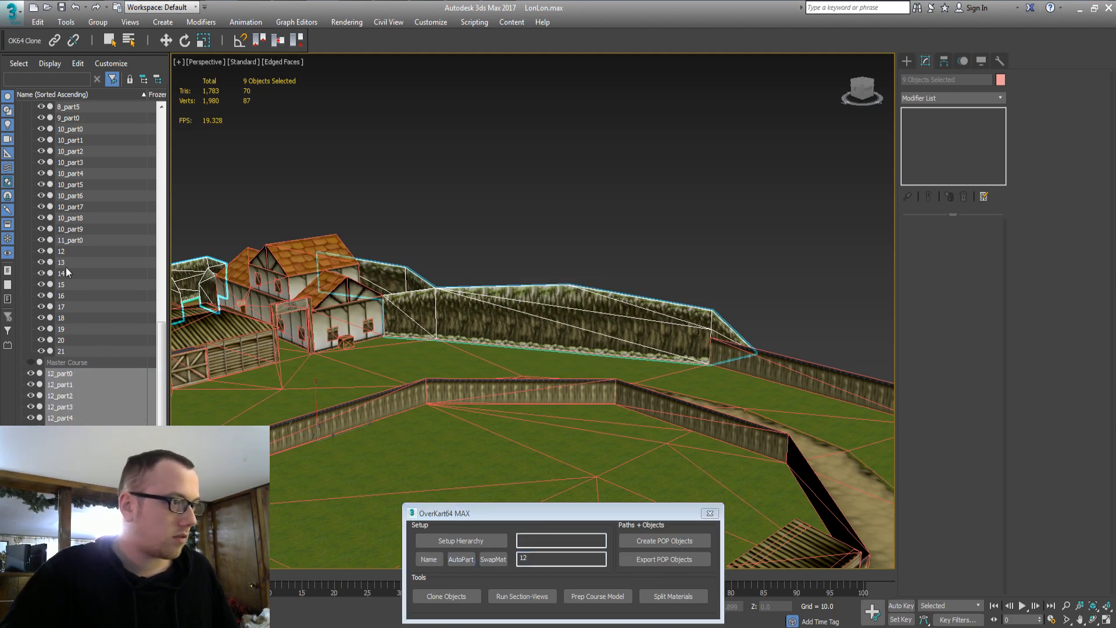
# Delete the emptied object 12 and place 12_part0 through 12_part8 under Course Master Objects
pyautogui.click(65, 251)
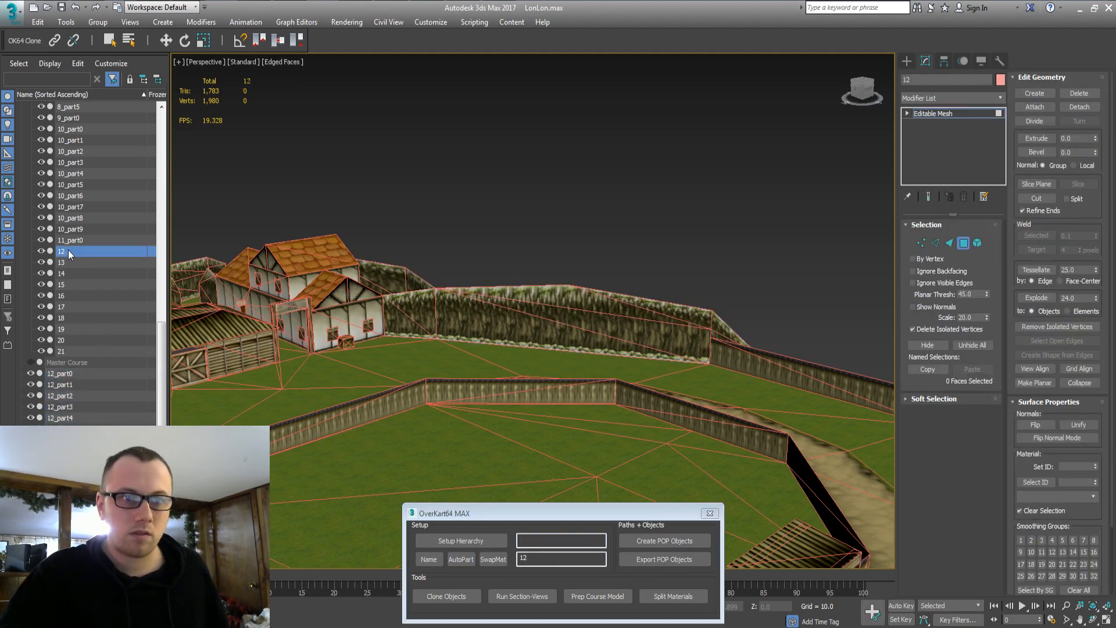
pyautogui.click(907, 60)
pyautogui.scroll(-5, 31, 173)
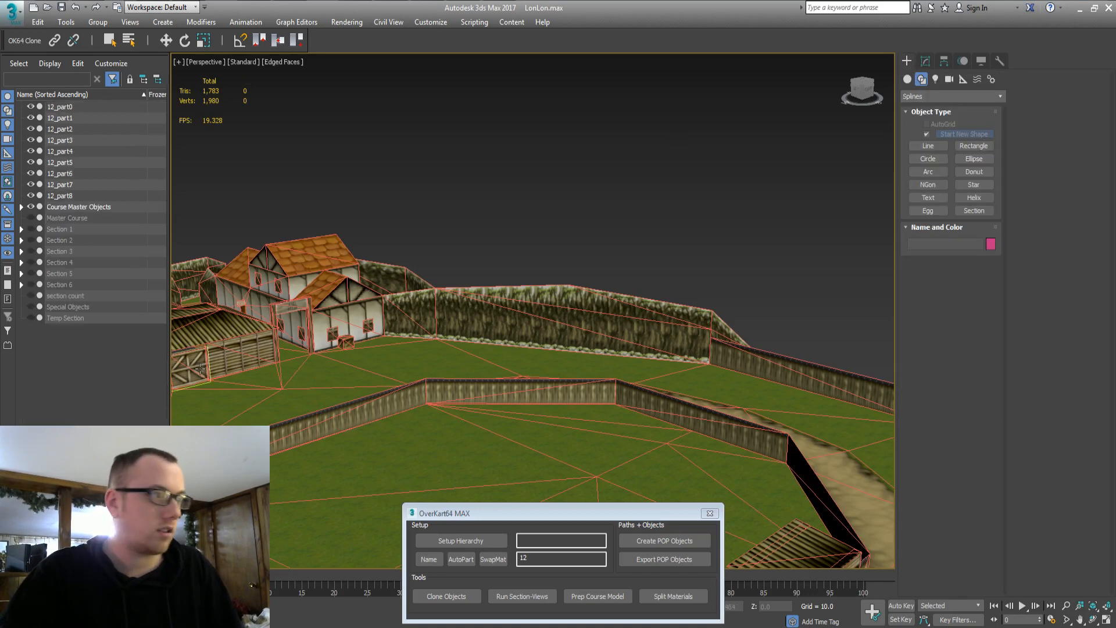
pyautogui.click(63, 195)
pyautogui.keyDown('shift'); pyautogui.click(58, 107); pyautogui.keyUp('shift')
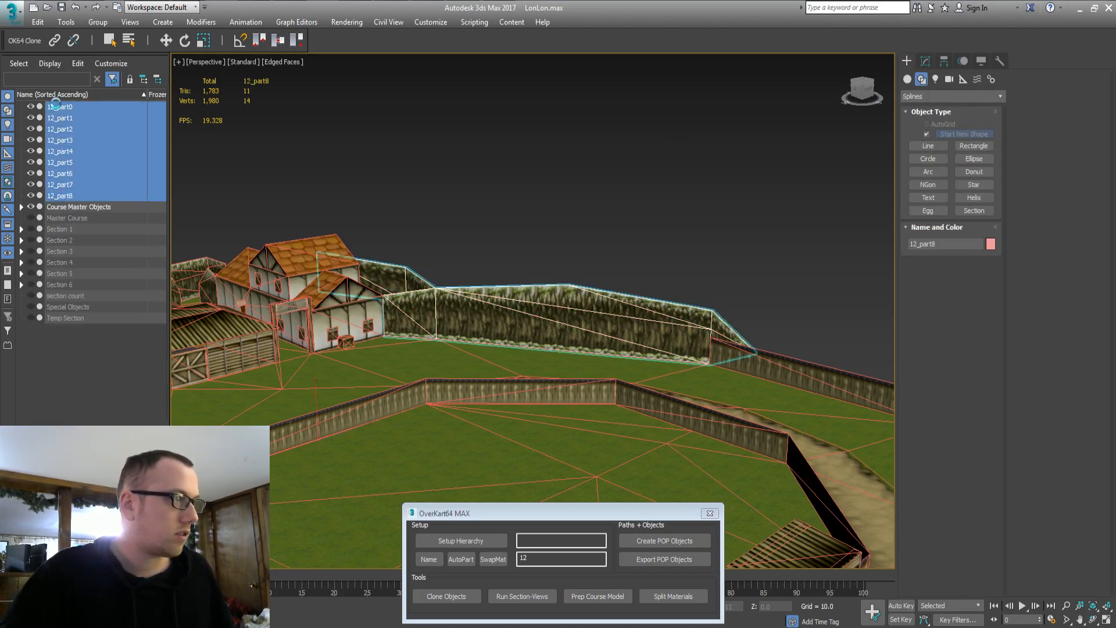
pyautogui.moveTo(27, 133); pyautogui.dragTo(61, 207)
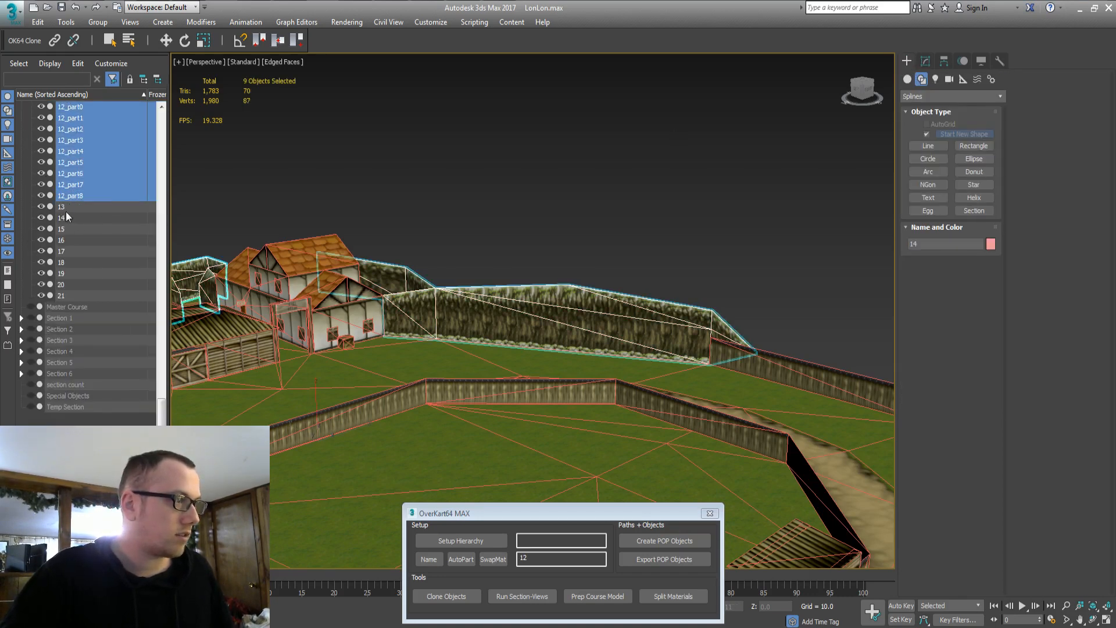
# Name object 13 as 13_part0 by running AutoPart with the base name 13
pyautogui.click(66, 210)
pyautogui.press('3')
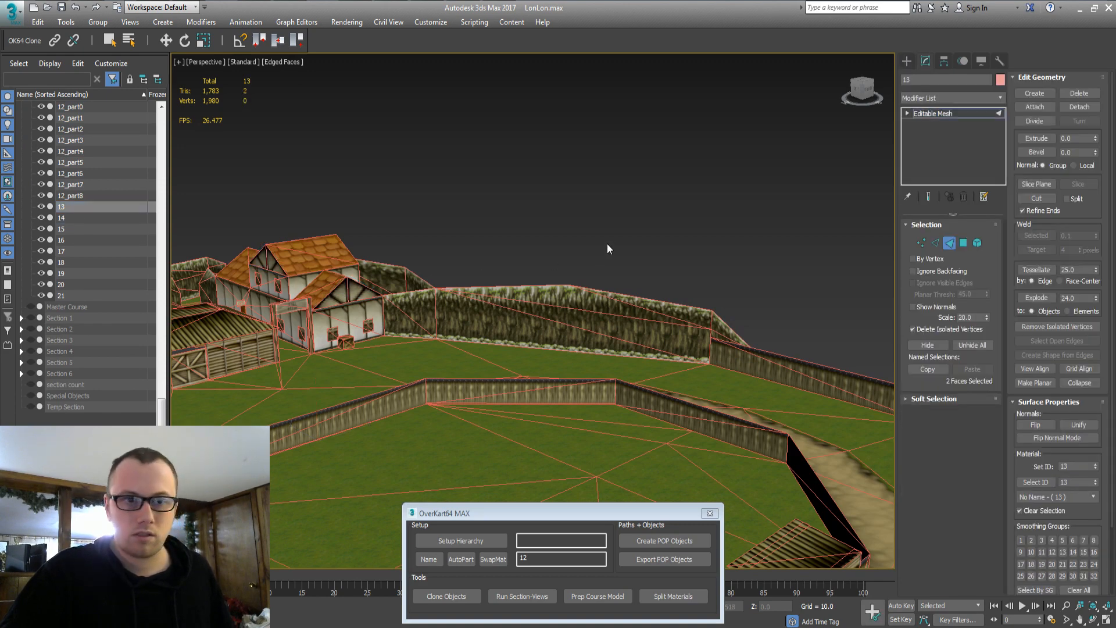
pyautogui.doubleClick(523, 558)
pyautogui.click(460, 560)
pyautogui.press('Return')
# Check the faces of object 14 on the house gables and name it 14_part0 using AutoPart with the base name 14
pyautogui.click(75, 218)
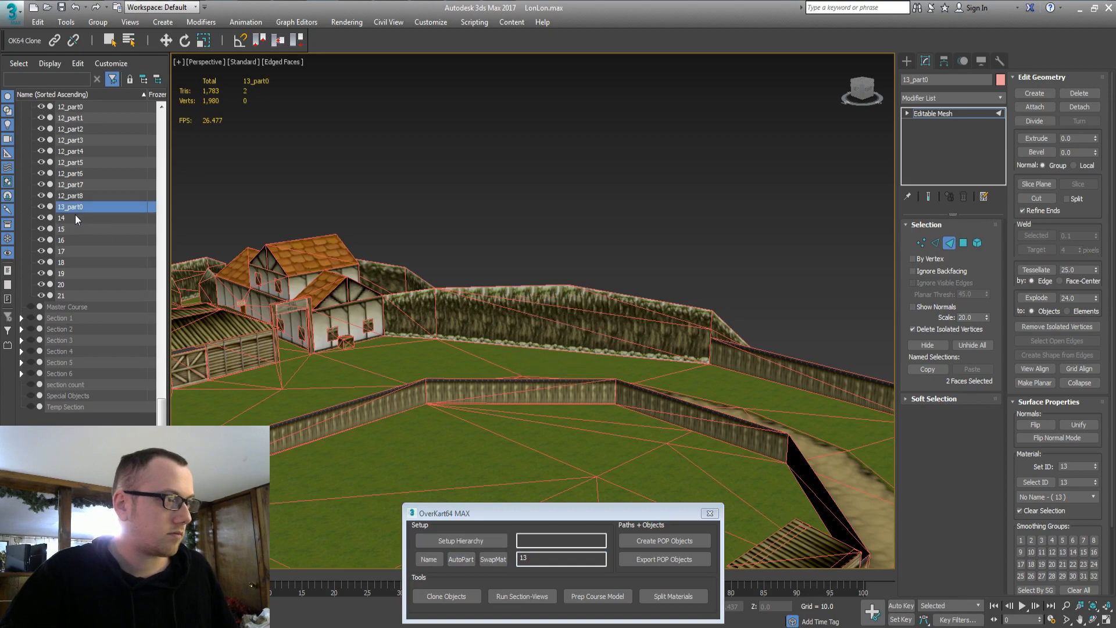
pyautogui.press('4')
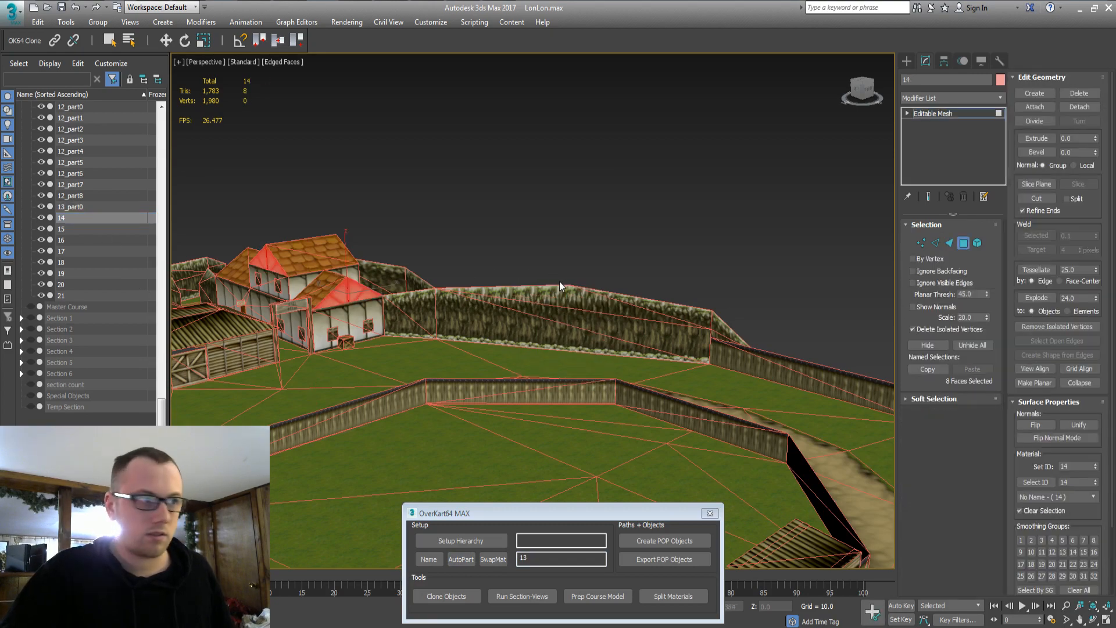
pyautogui.moveTo(414, 304); pyautogui.dragTo(36, 212, button='middle')
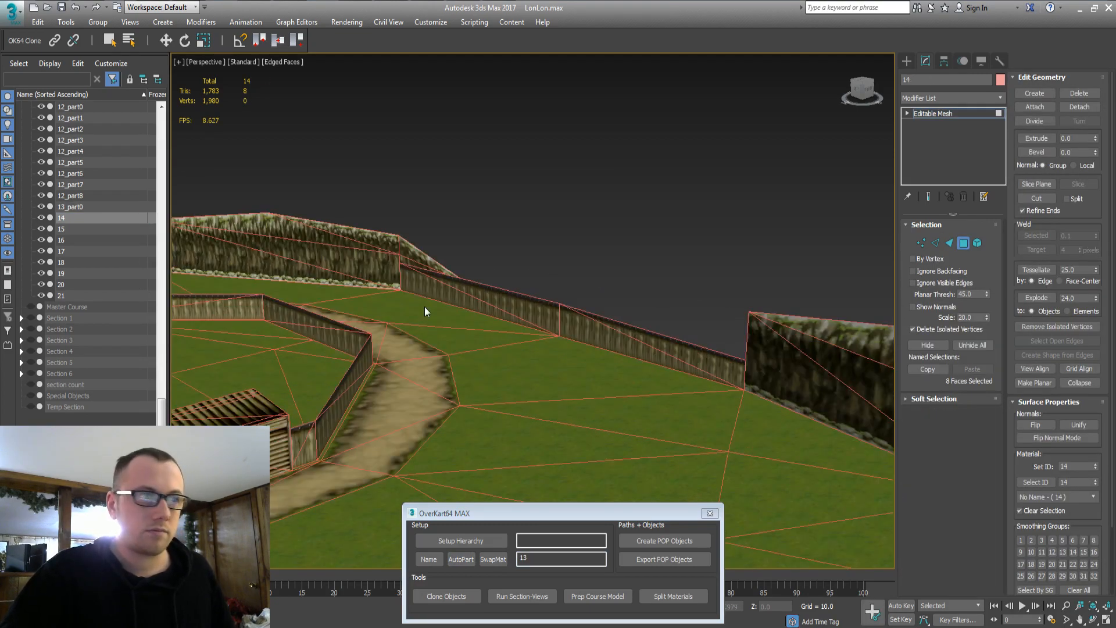
pyautogui.keyDown('alt'); pyautogui.moveTo(425, 305); pyautogui.dragTo(681, 396, button='middle'); pyautogui.keyUp('alt')
pyautogui.press('z')
pyautogui.moveTo(626, 368); pyautogui.dragTo(524, 290, button='middle')
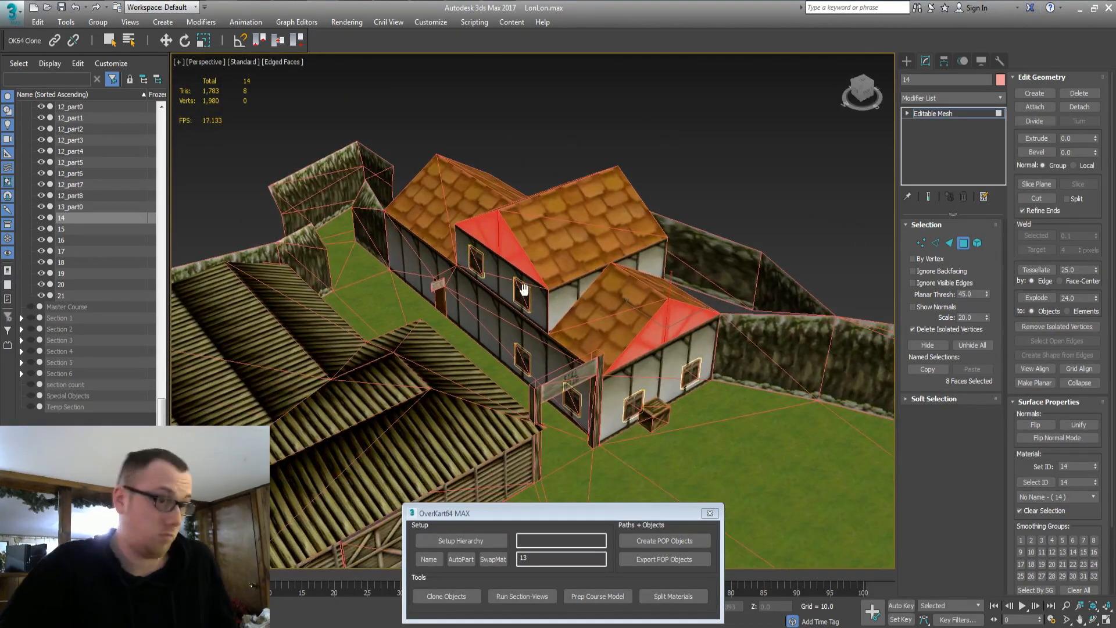
pyautogui.scroll(-3, 524, 289)
pyautogui.moveTo(596, 363); pyautogui.dragTo(558, 281, button='middle')
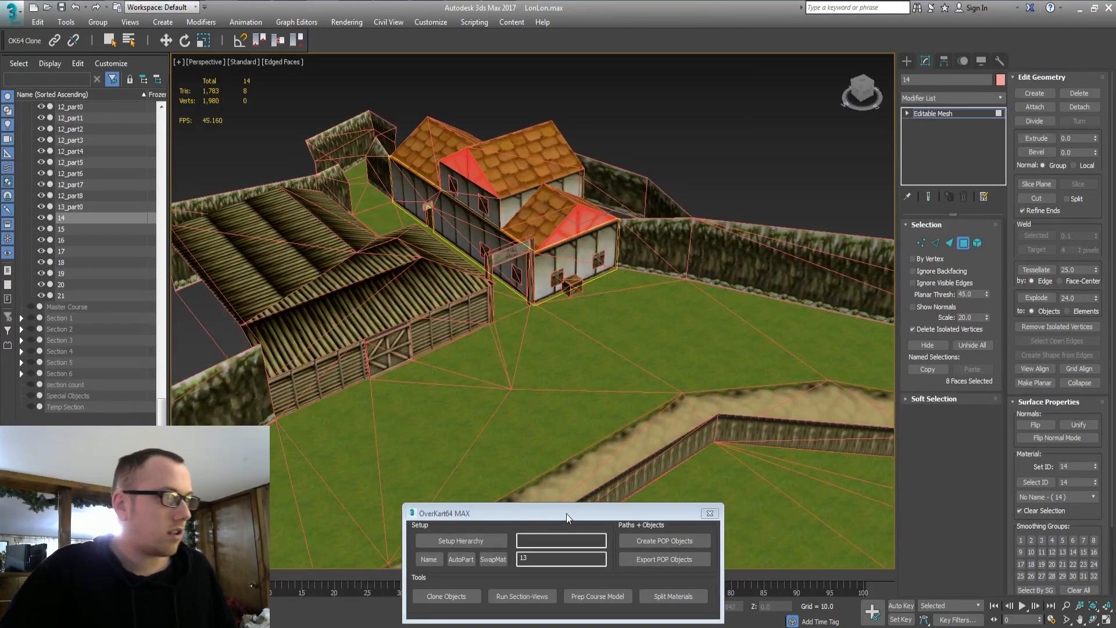
pyautogui.doubleClick(548, 560)
pyautogui.write('14')
pyautogui.click(466, 562)
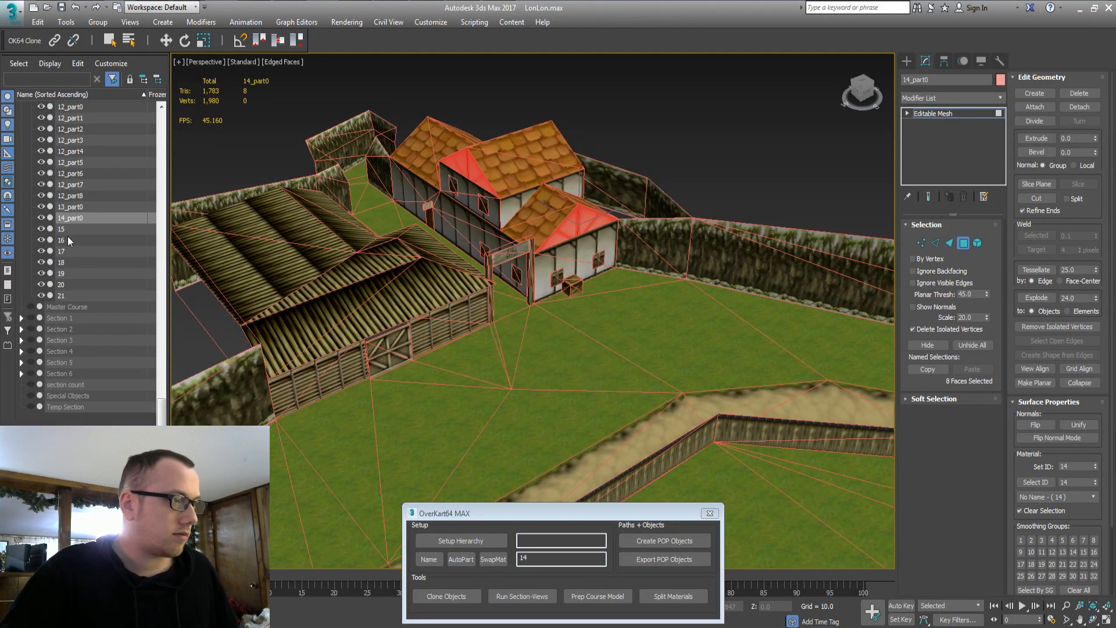
# Name the barn door object 15 as 15_part0 by running AutoPart with the base name 15
pyautogui.click(61, 229)
pyautogui.keyDown('alt'); pyautogui.moveTo(581, 227); pyautogui.dragTo(533, 223, button='middle'); pyautogui.keyUp('alt')
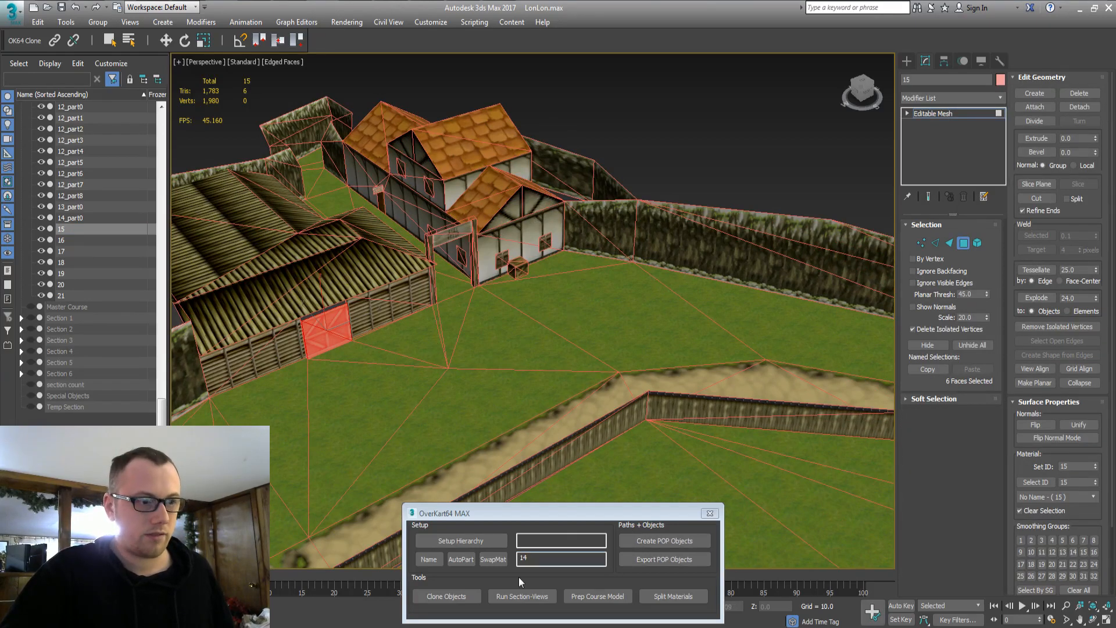
pyautogui.doubleClick(535, 561)
pyautogui.write('15')
pyautogui.click(458, 559)
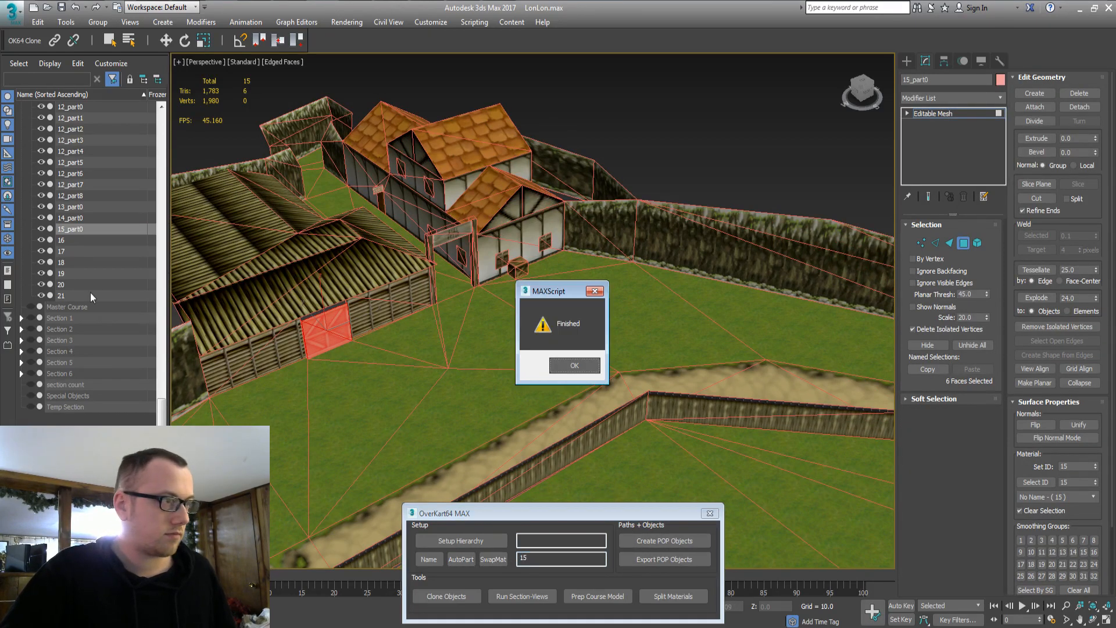
# Open object 16 for polygon-level editing and check its faces on the barn and the paddock shed
pyautogui.press('Return')
pyautogui.click(64, 238)
pyautogui.moveTo(365, 281); pyautogui.dragTo(359, 265, button='middle')
pyautogui.press('4')
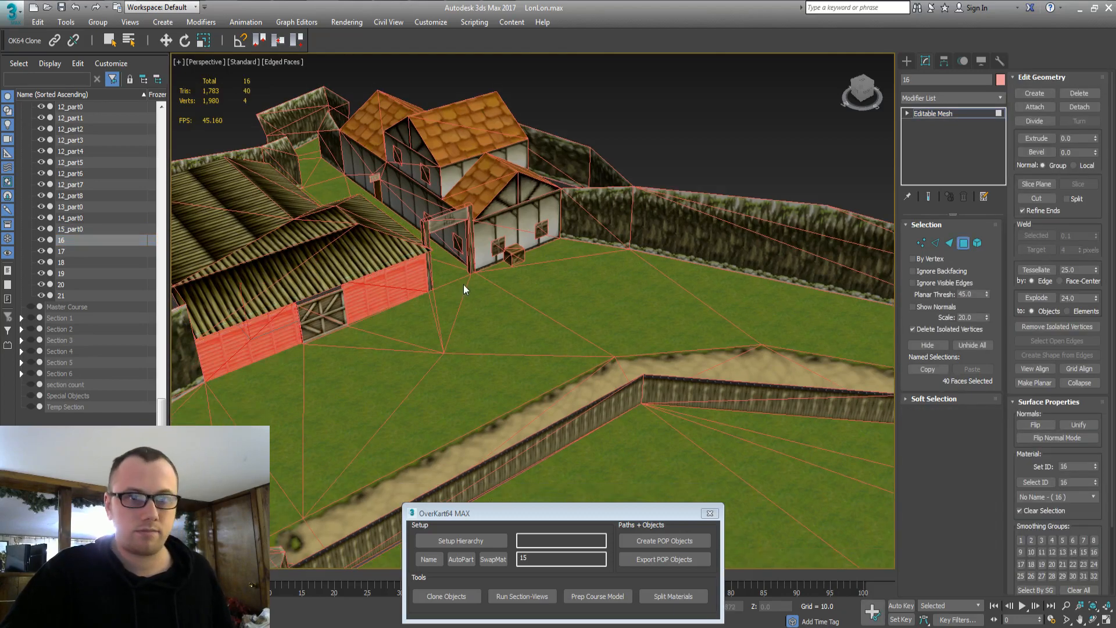
pyautogui.scroll(-4, 476, 281)
pyautogui.keyDown('alt'); pyautogui.moveTo(571, 317); pyautogui.dragTo(553, 335, button='middle'); pyautogui.keyUp('alt')
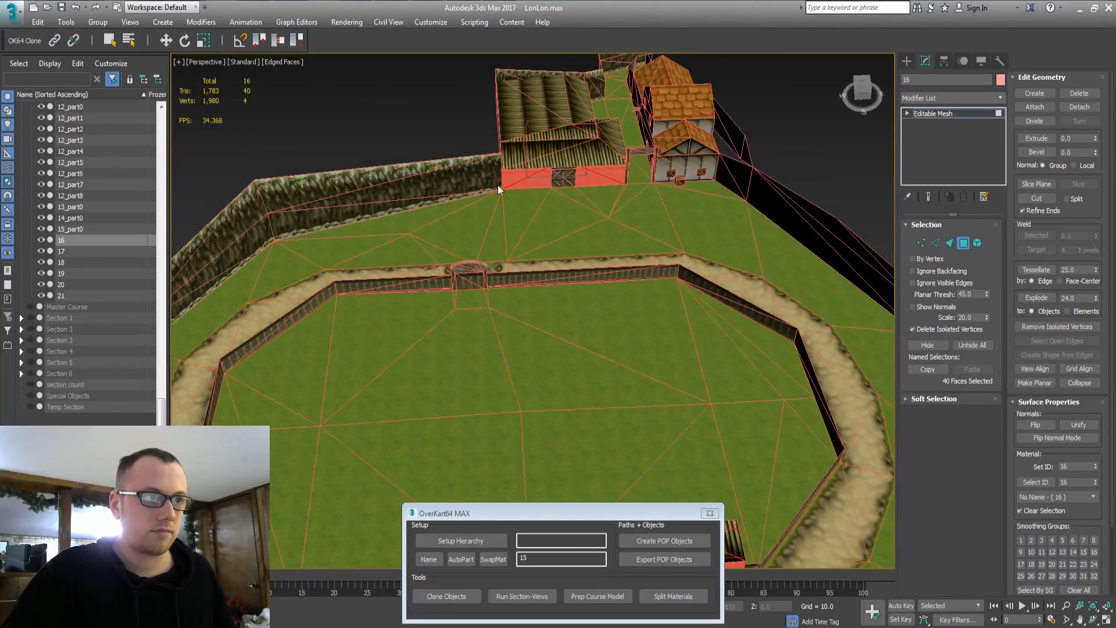
pyautogui.keyDown('alt'); pyautogui.moveTo(497, 184); pyautogui.dragTo(594, 203, button='middle'); pyautogui.keyUp('alt')
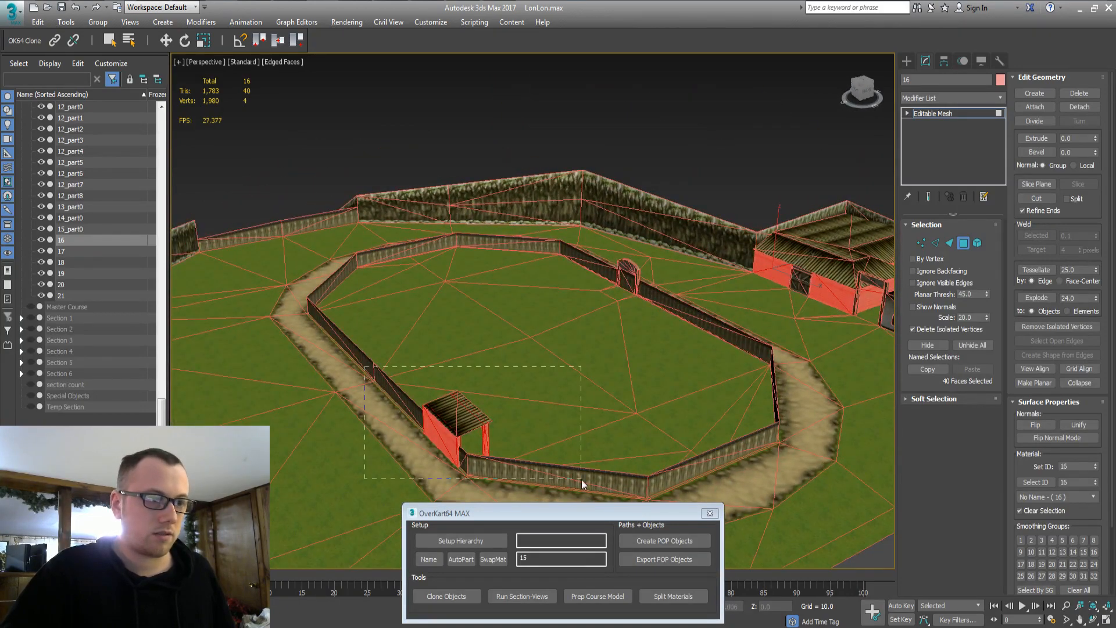
# Detach the faces of the paddock shed's free-standing posts from object 16 as a separate object
pyautogui.moveTo(588, 501); pyautogui.dragTo(587, 499)
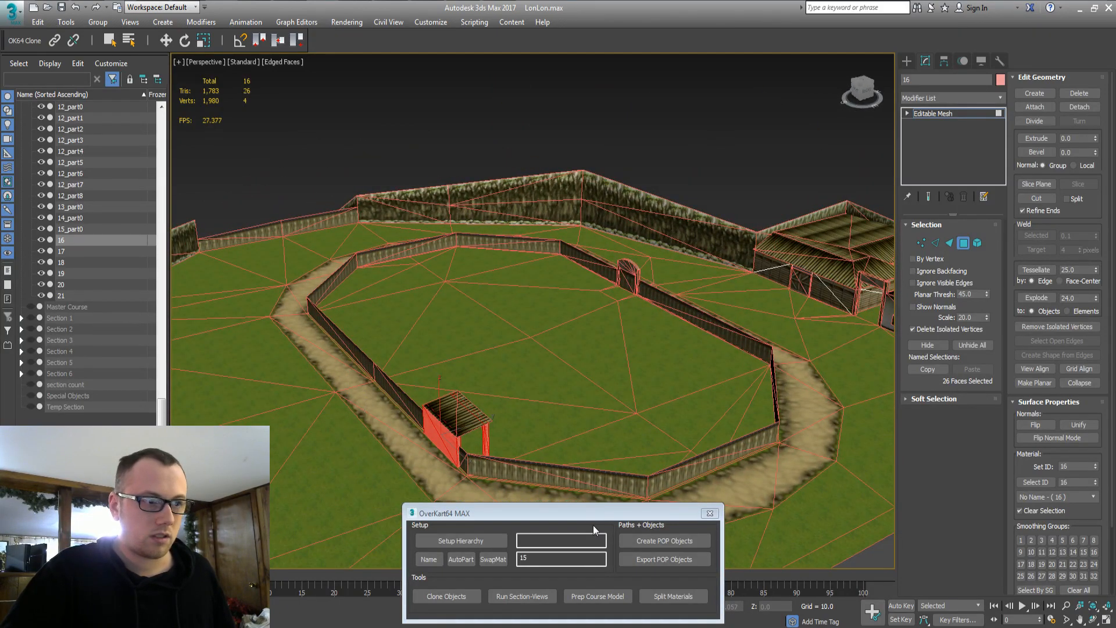
pyautogui.press('z')
pyautogui.keyDown('alt'); pyautogui.moveTo(546, 416); pyautogui.dragTo(723, 359, button='middle'); pyautogui.keyUp('alt')
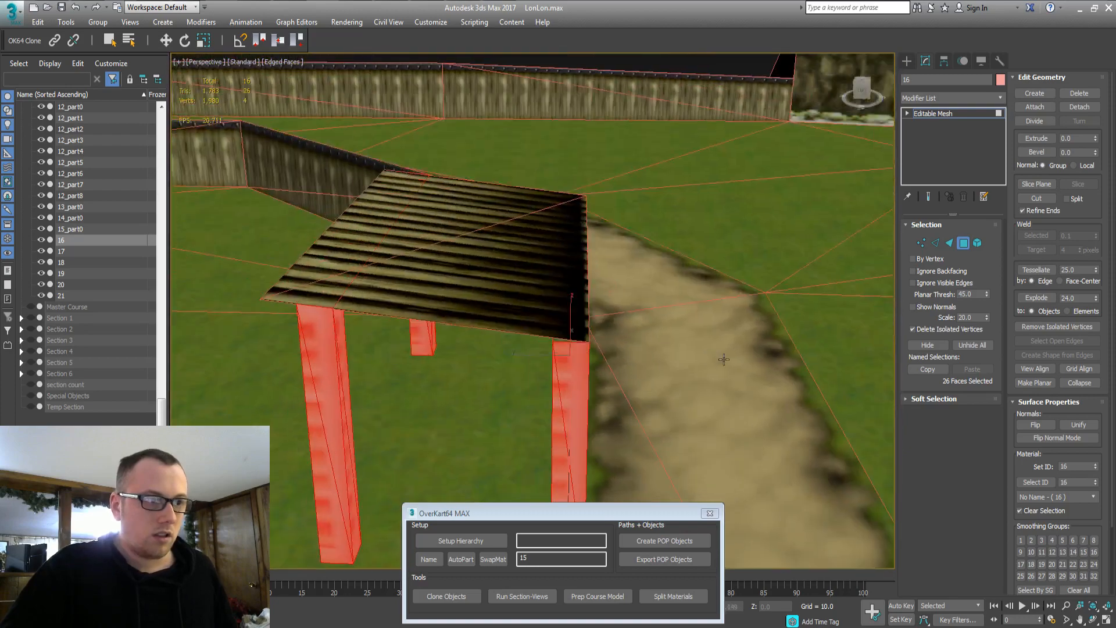
pyautogui.moveTo(496, 250); pyautogui.dragTo(505, 114, button='middle')
pyautogui.scroll(-5, 514, 291)
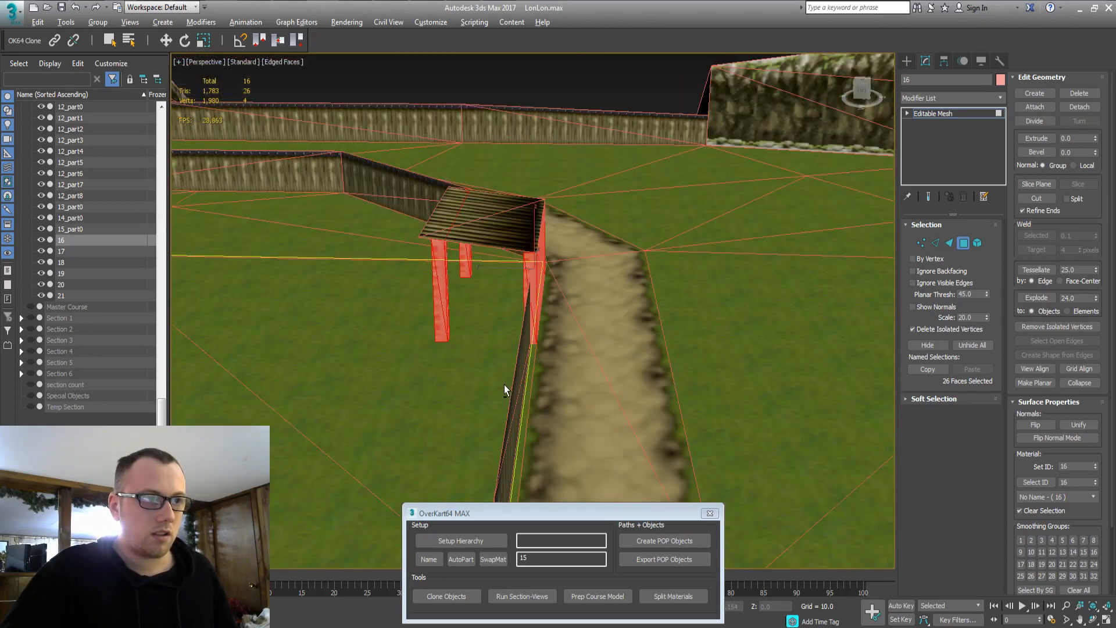
pyautogui.keyDown('alt'); pyautogui.moveTo(635, 123); pyautogui.dragTo(636, 123); pyautogui.keyUp('alt')
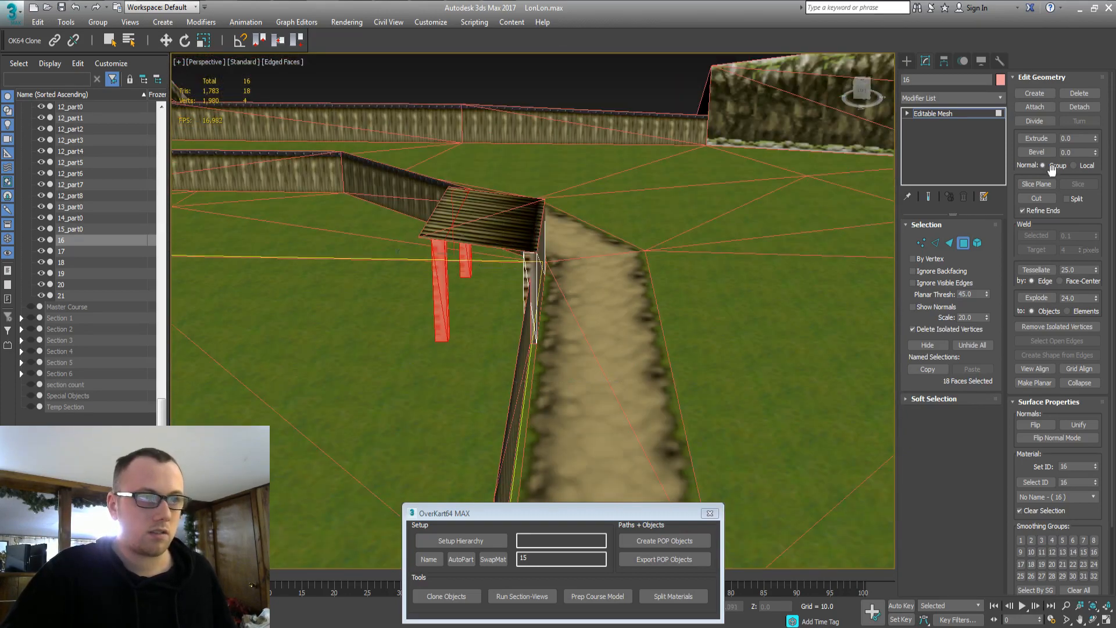
pyautogui.click(1072, 105)
pyautogui.click(594, 326)
# Detach the paddock shed's remaining wall faces and the barn's wall faces from object 16 as two separate objects
pyautogui.moveTo(510, 375); pyautogui.dragTo(664, 88)
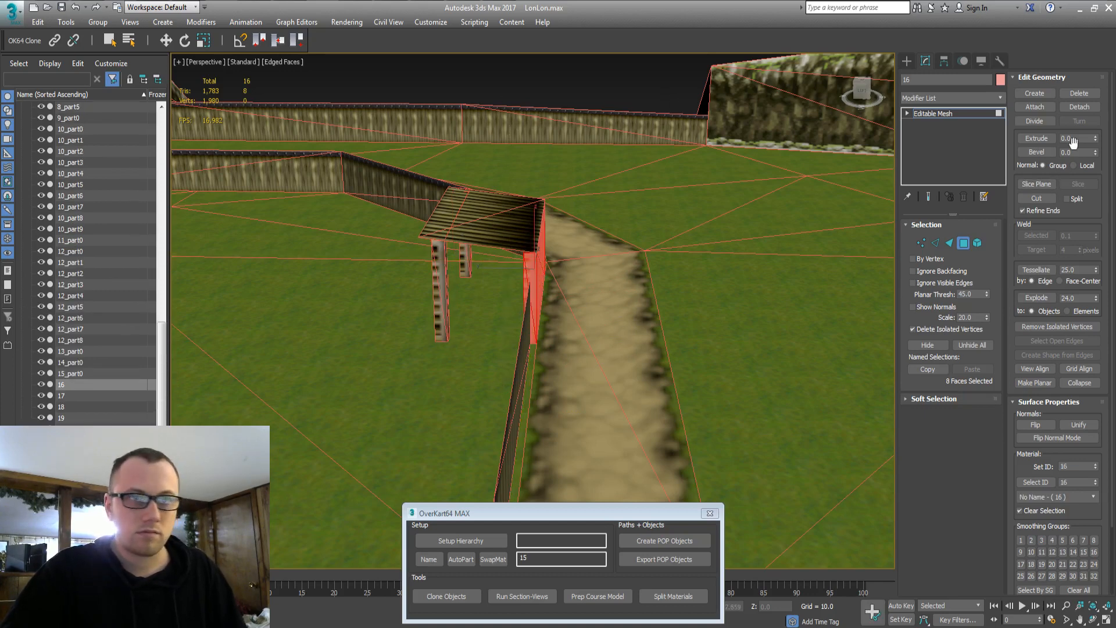
pyautogui.click(1079, 107)
pyautogui.press('Return')
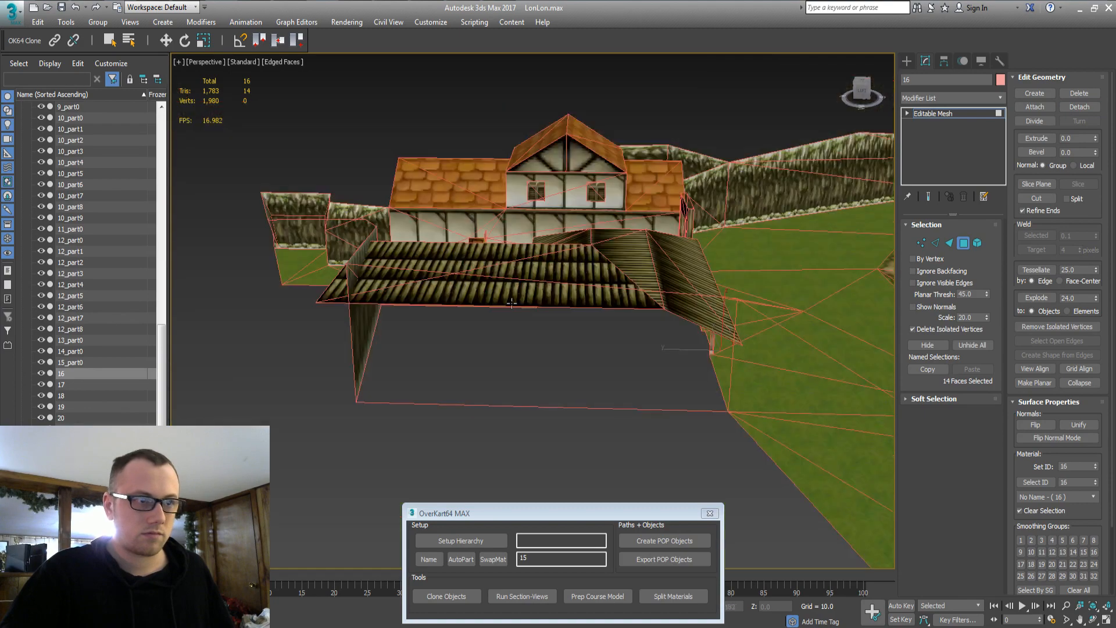
pyautogui.keyDown('alt'); pyautogui.moveTo(511, 302); pyautogui.dragTo(756, 320, button='middle'); pyautogui.keyUp('alt')
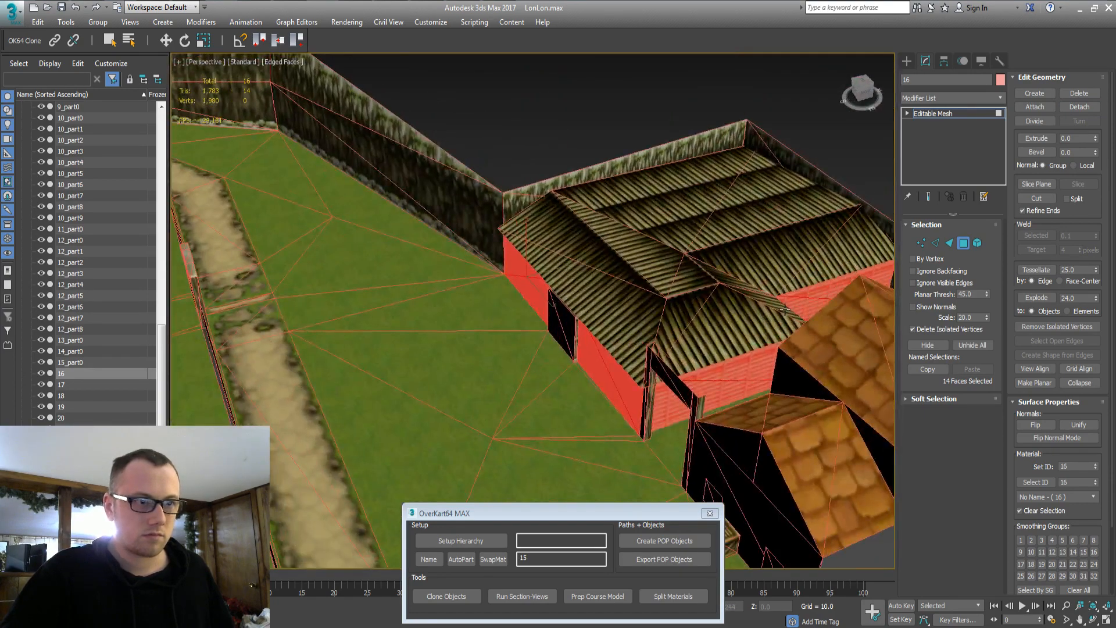
pyautogui.click(1078, 107)
pyautogui.press('Return')
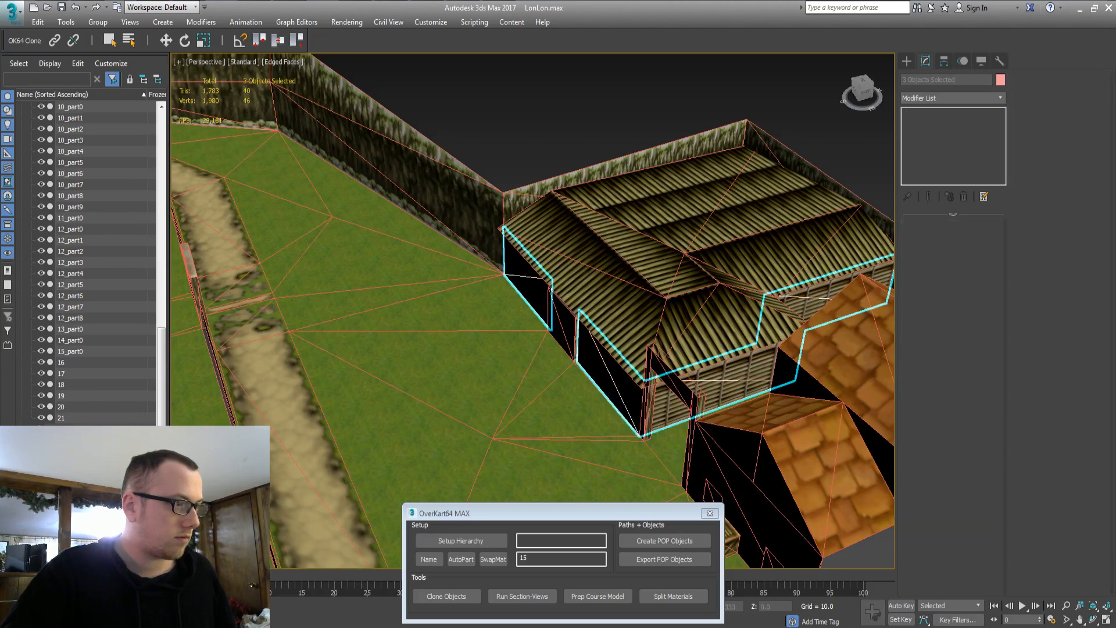
# Name the detached shed and barn pieces 16_part0 through 16_part2 by running AutoPart with the base name 16
pyautogui.click(540, 558)
pyautogui.press('BackSpace')
pyautogui.write('6')
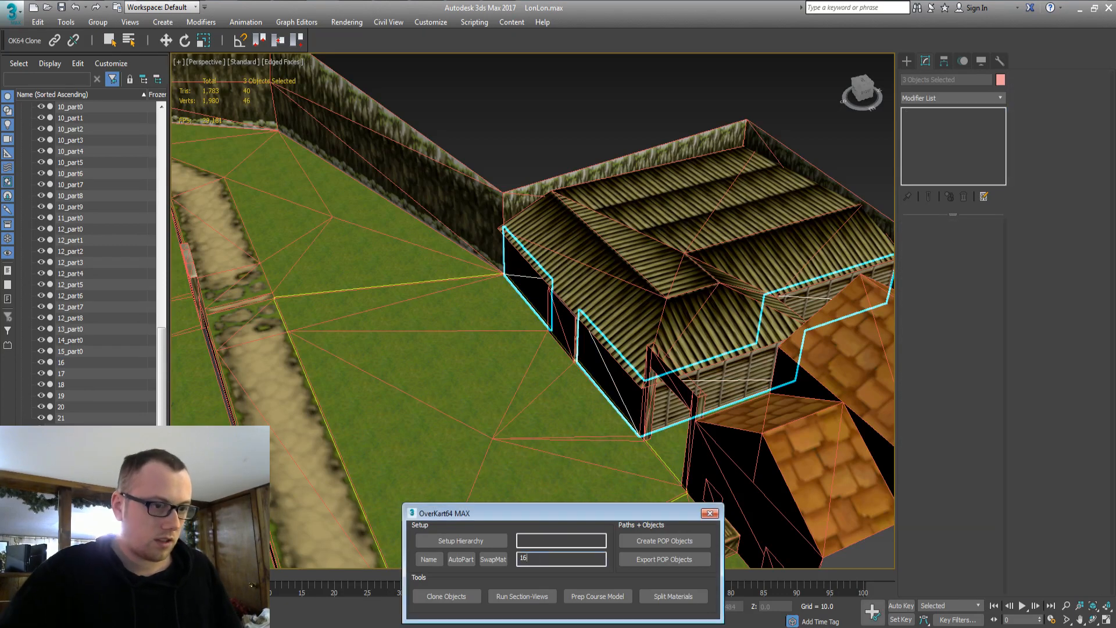
pyautogui.click(460, 559)
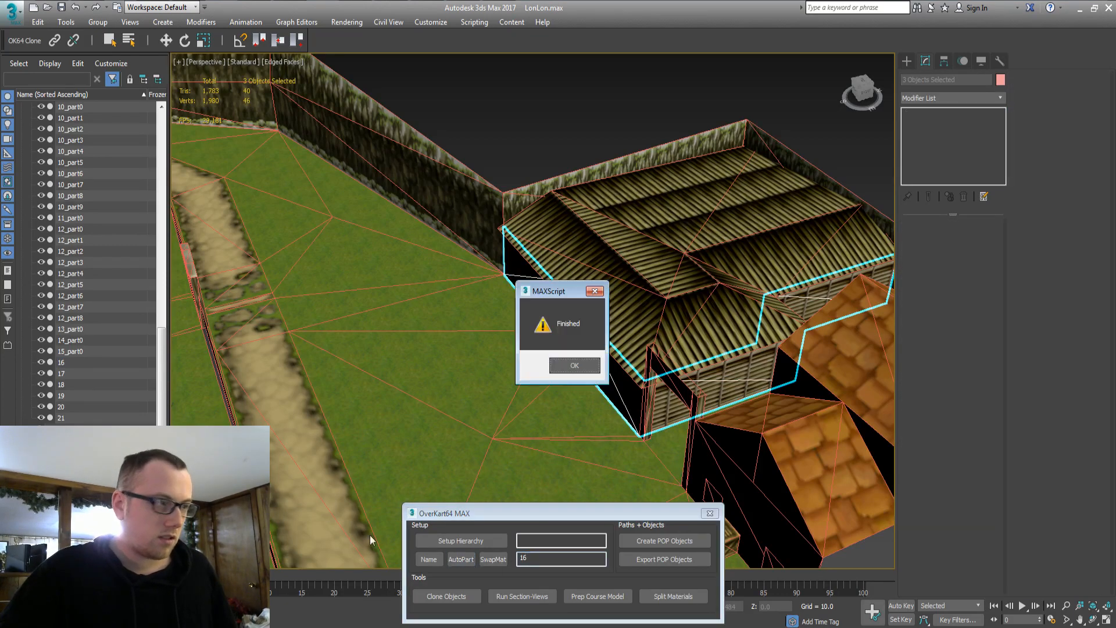
pyautogui.press('Return')
# Delete the emptied object 16 and place 16_part0 through 16_part2 under Course Master Objects
pyautogui.click(69, 364)
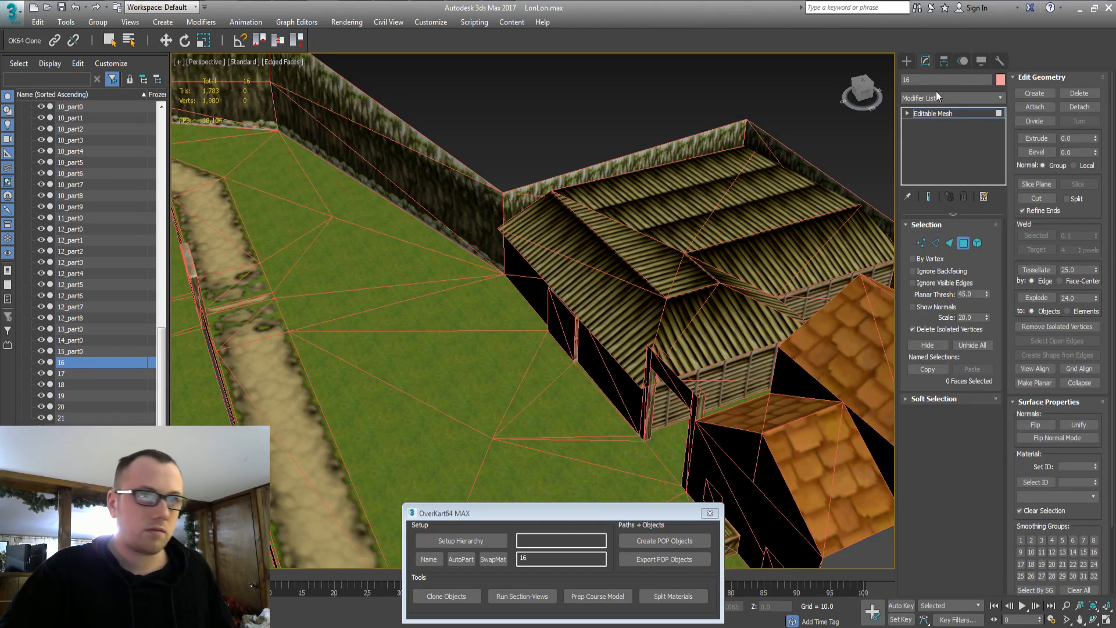
pyautogui.click(909, 61)
pyautogui.press('Delete')
pyautogui.moveTo(66, 130)
pyautogui.mouseDown()
pyautogui.moveTo(66, 109)
pyautogui.moveTo(70, 140)
pyautogui.mouseUp()
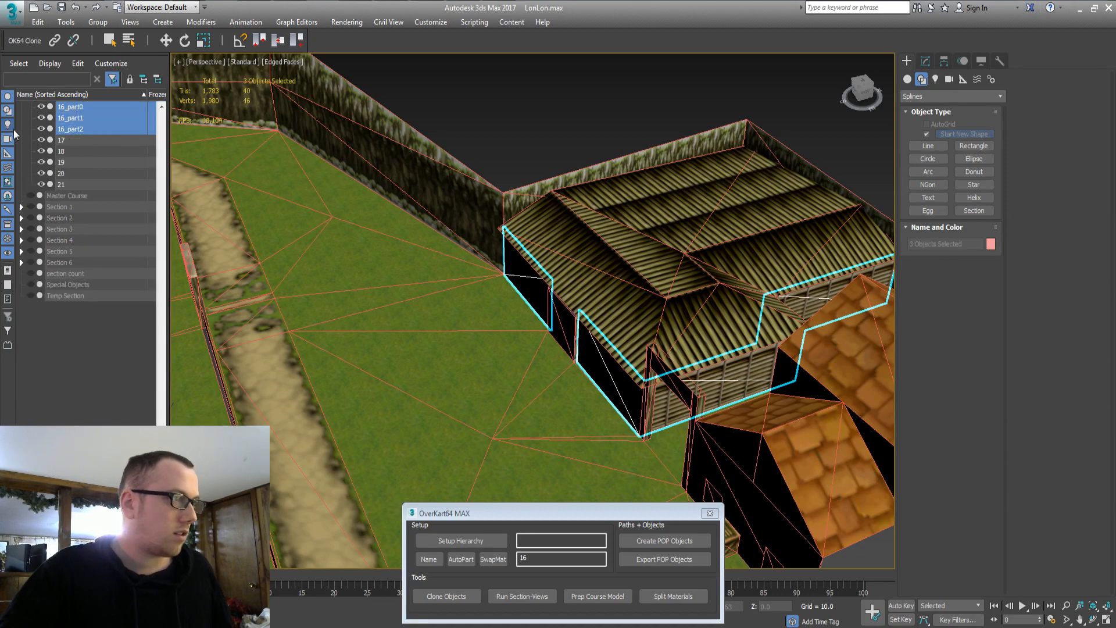
# Check the house window faces of object 17 and name it 17_part0 using AutoPart with the base name 17
pyautogui.click(58, 140)
pyautogui.click(926, 61)
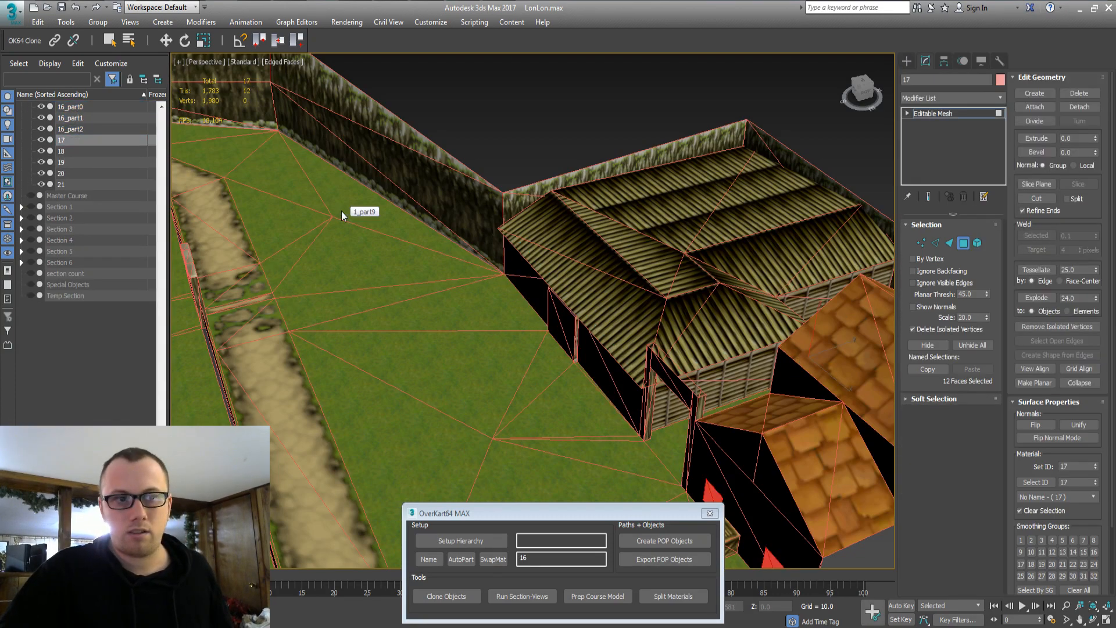
pyautogui.press('z')
pyautogui.keyDown('alt'); pyautogui.moveTo(494, 284); pyautogui.dragTo(397, 246, button='middle'); pyautogui.keyUp('alt')
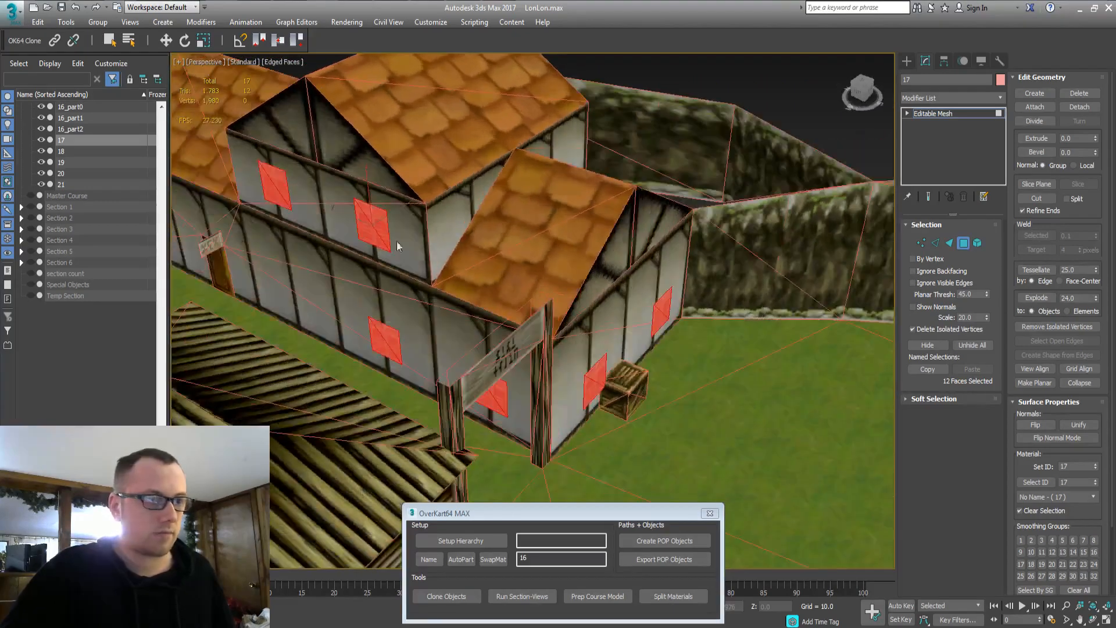
pyautogui.click(88, 151)
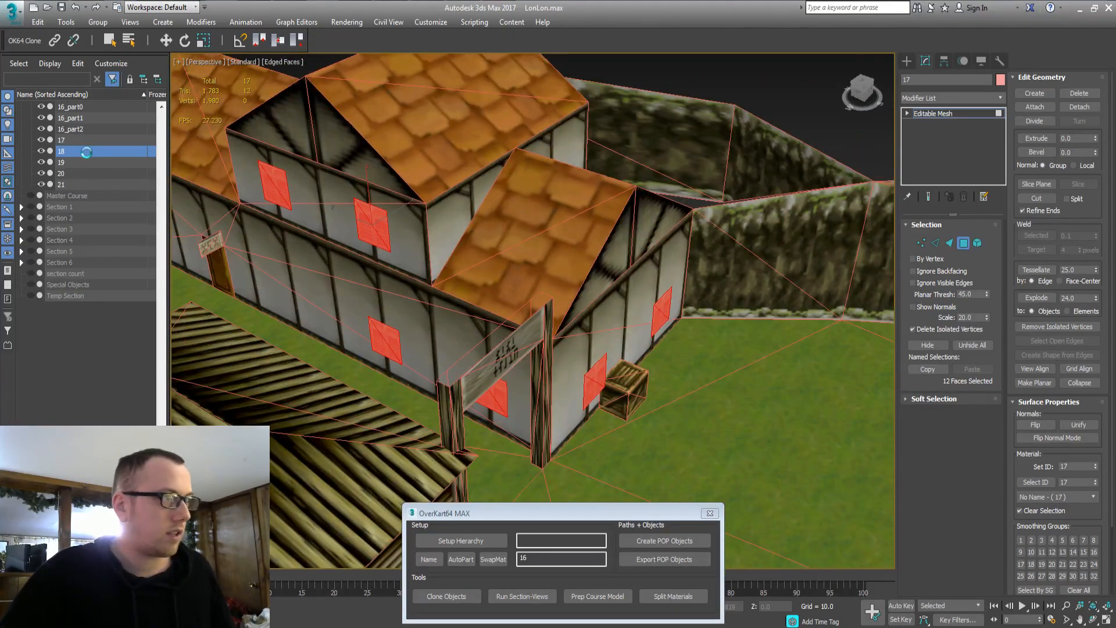
pyautogui.click(364, 227)
pyautogui.press('4')
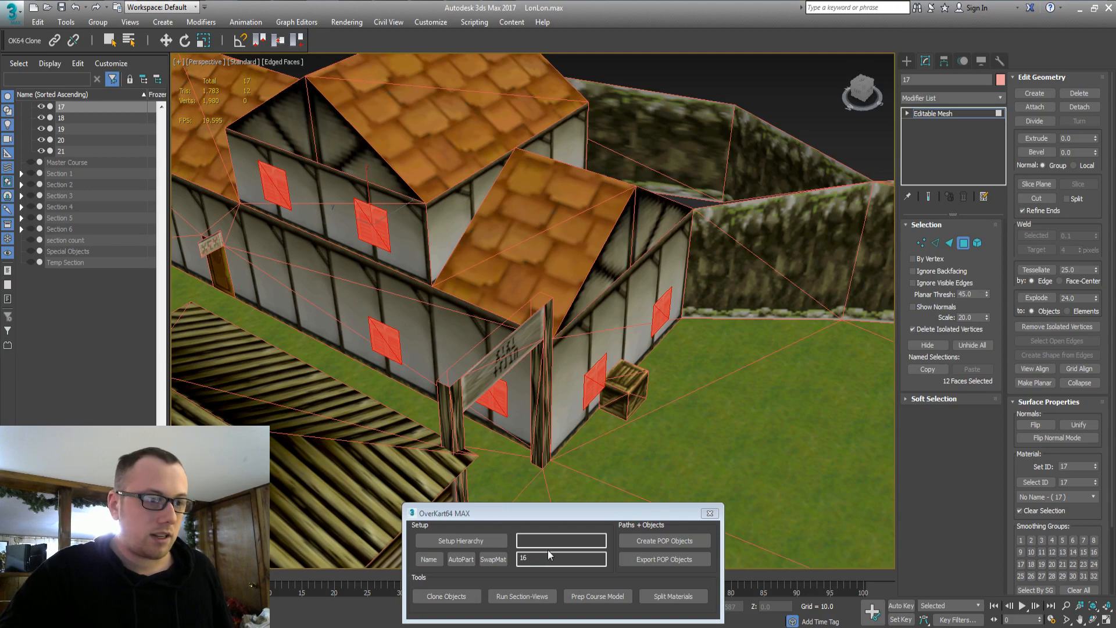
pyautogui.moveTo(544, 557); pyautogui.dragTo(484, 558)
pyautogui.write('1')
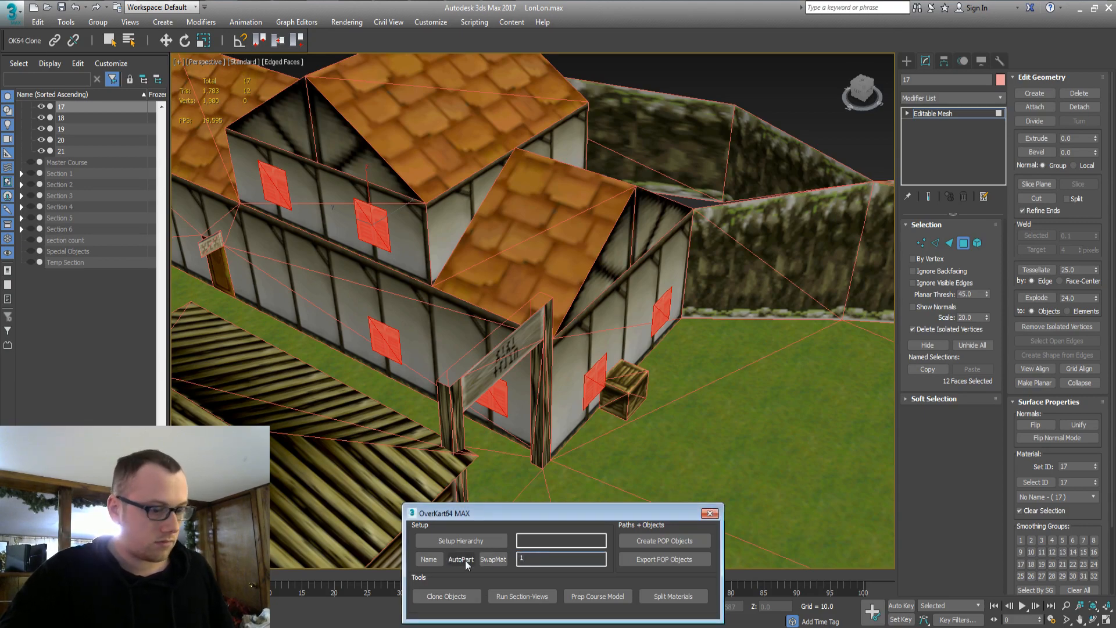
pyautogui.write('78')
pyautogui.press('BackSpace')
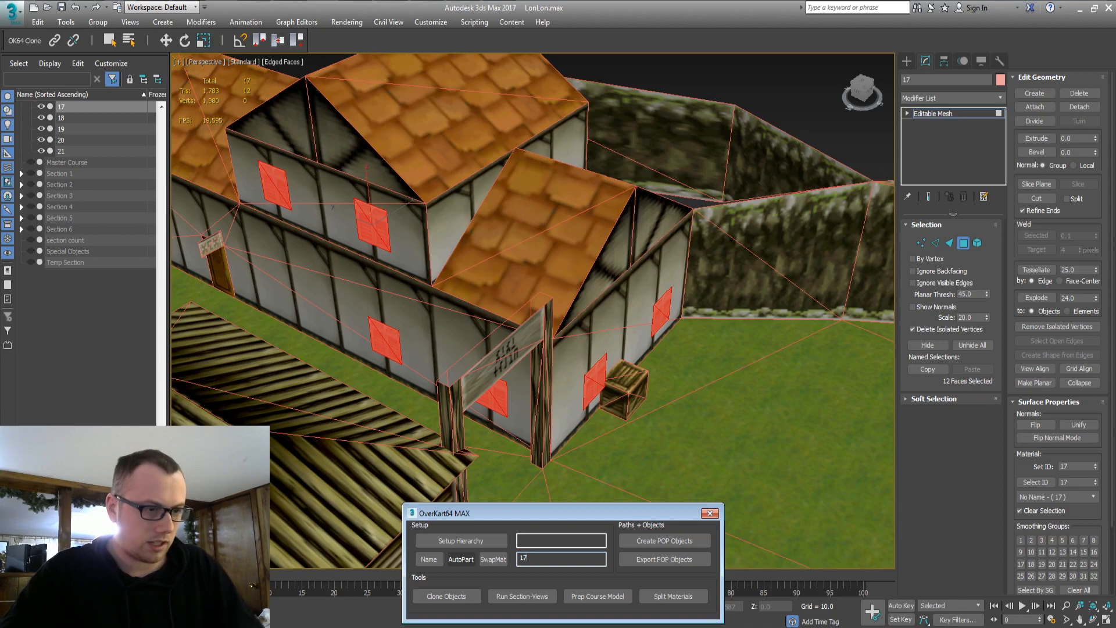
pyautogui.click(460, 559)
pyautogui.press('Return')
# Detach the paddock gate's post faces from object 18 as a separate object
pyautogui.click(78, 118)
pyautogui.moveTo(504, 263); pyautogui.dragTo(329, 356, button='middle')
pyautogui.press('4')
pyautogui.scroll(-5, 511, 252)
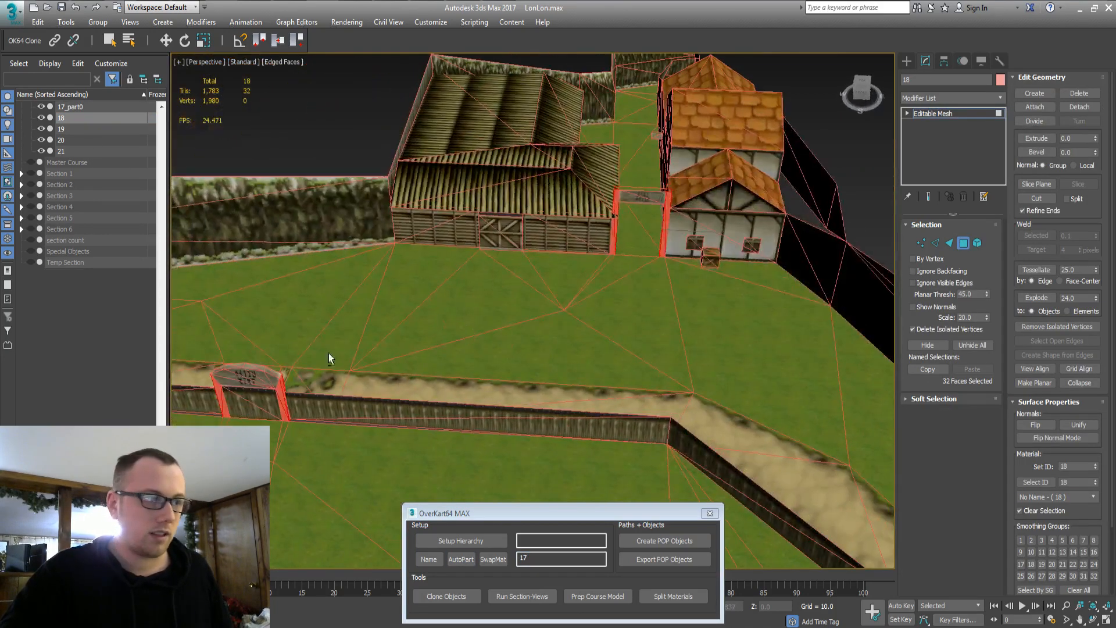
pyautogui.moveTo(203, 343); pyautogui.dragTo(332, 493)
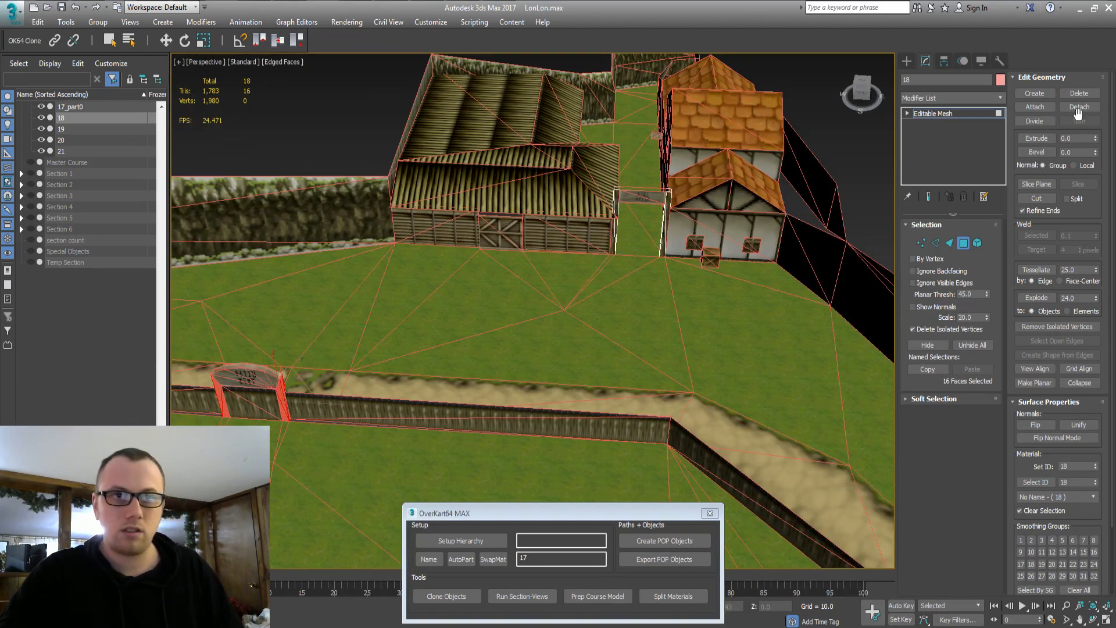
pyautogui.click(1077, 108)
pyautogui.press('Return')
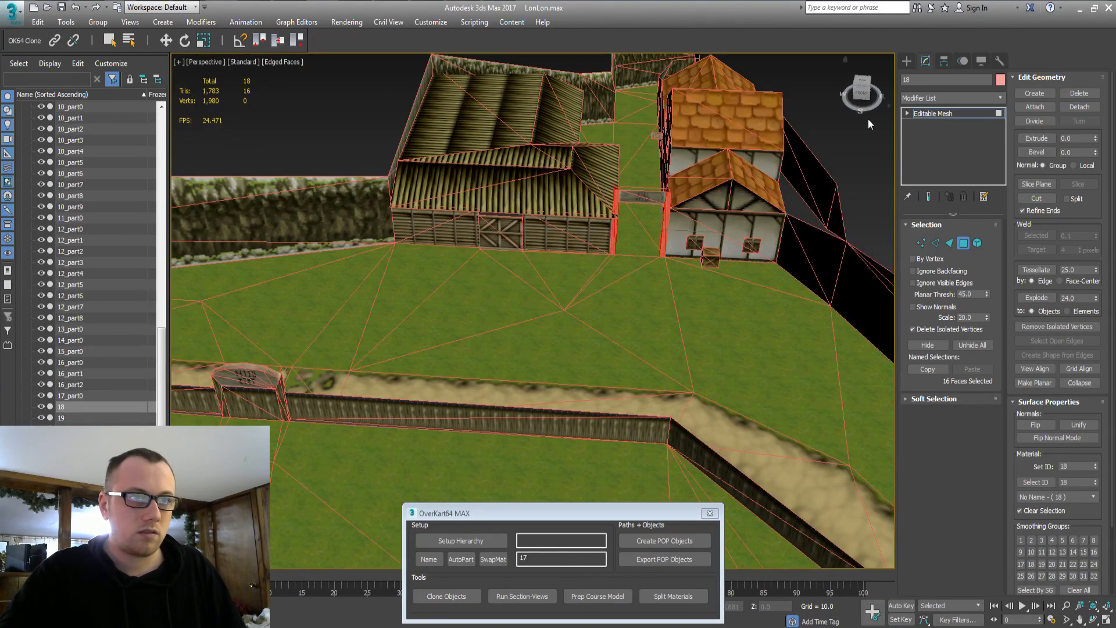
# Rename the remaining object 18 at the gateway between barn and house as 18_part0
pyautogui.click(953, 79)
pyautogui.write('_part0')
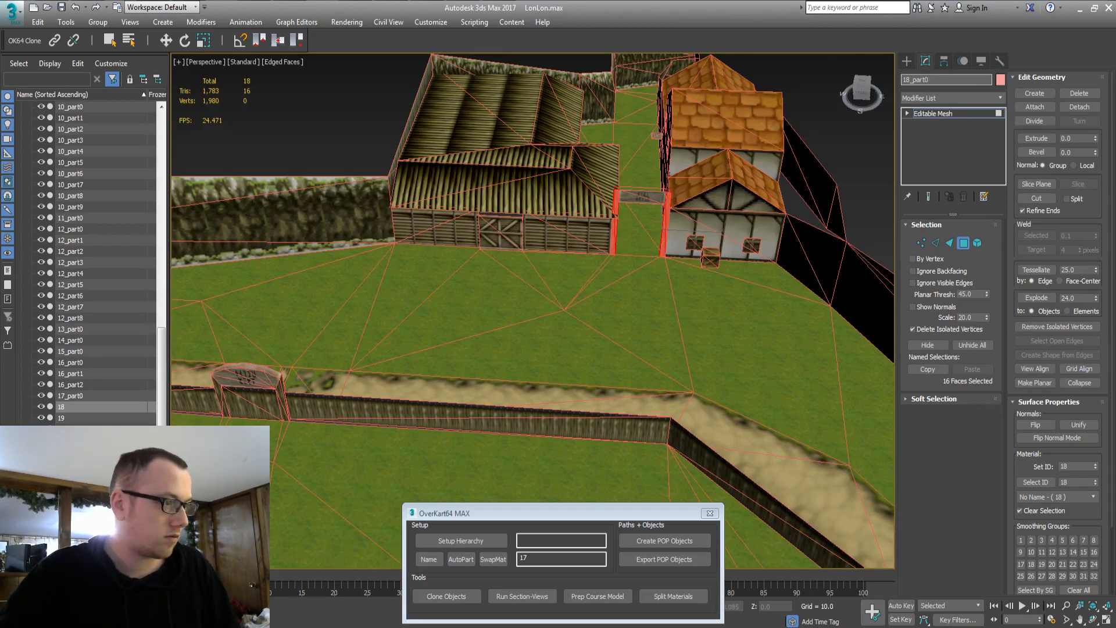
pyautogui.press('Return')
# Name both gate post objects 18_part0 and 18_part1 by running AutoPart with the base name 18
pyautogui.click(82, 407)
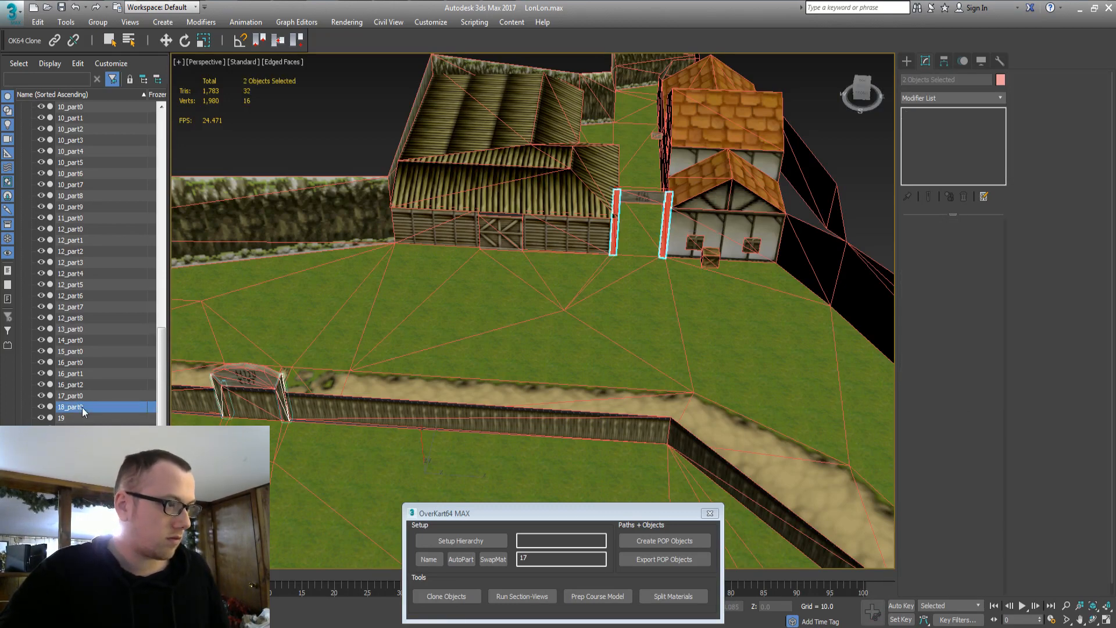
pyautogui.click(483, 541)
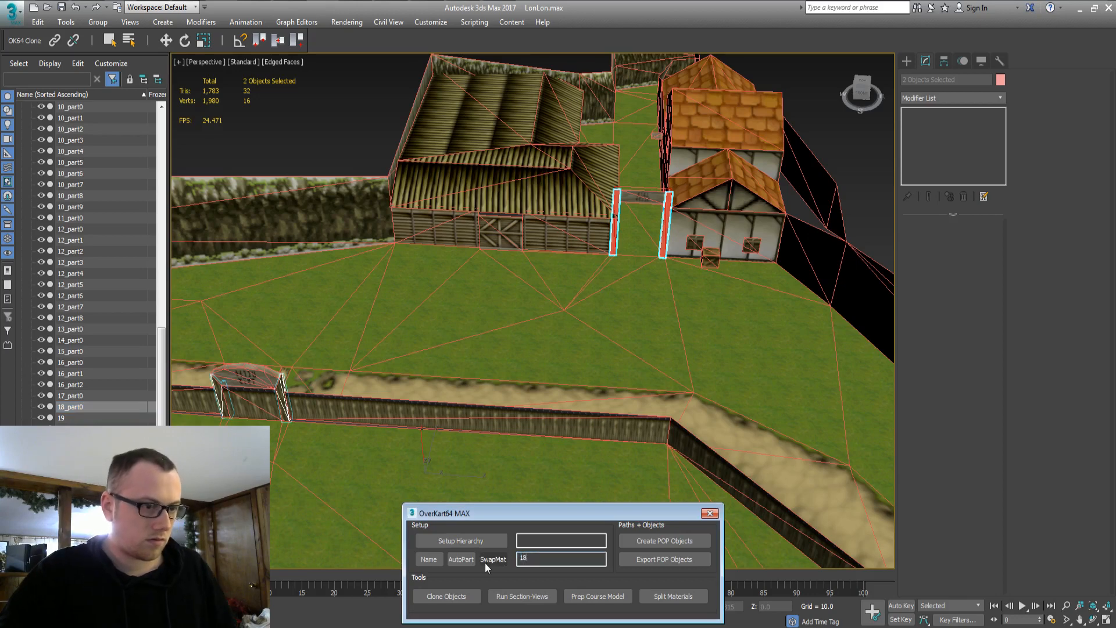
pyautogui.click(461, 559)
pyautogui.click(573, 365)
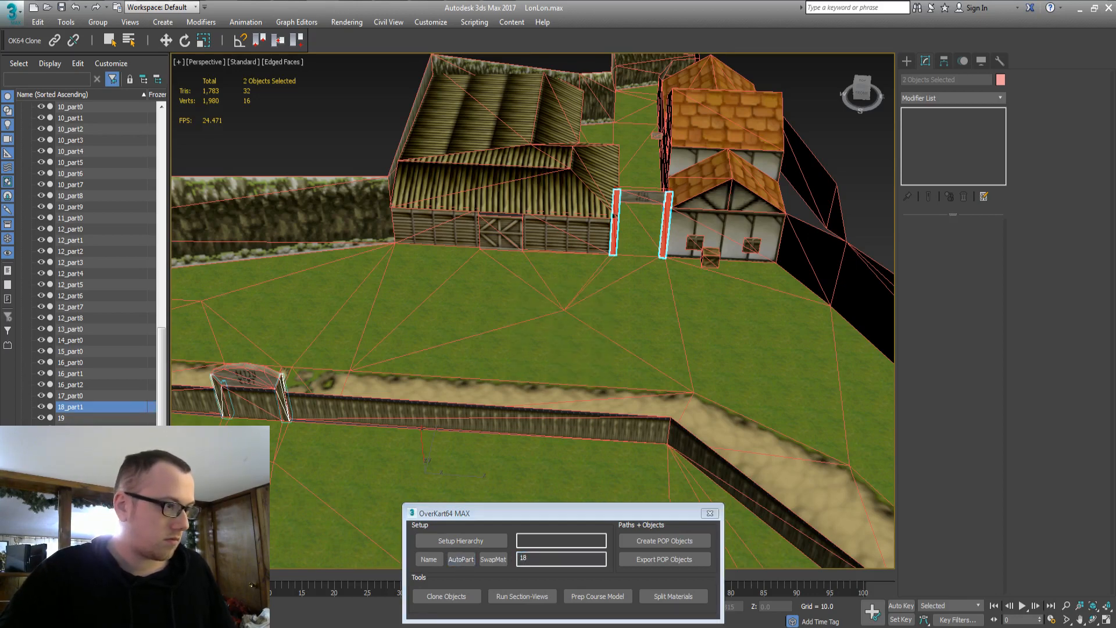
# Place the paddock gate's 18_part0 under Course Master Objects
pyautogui.click(283, 374)
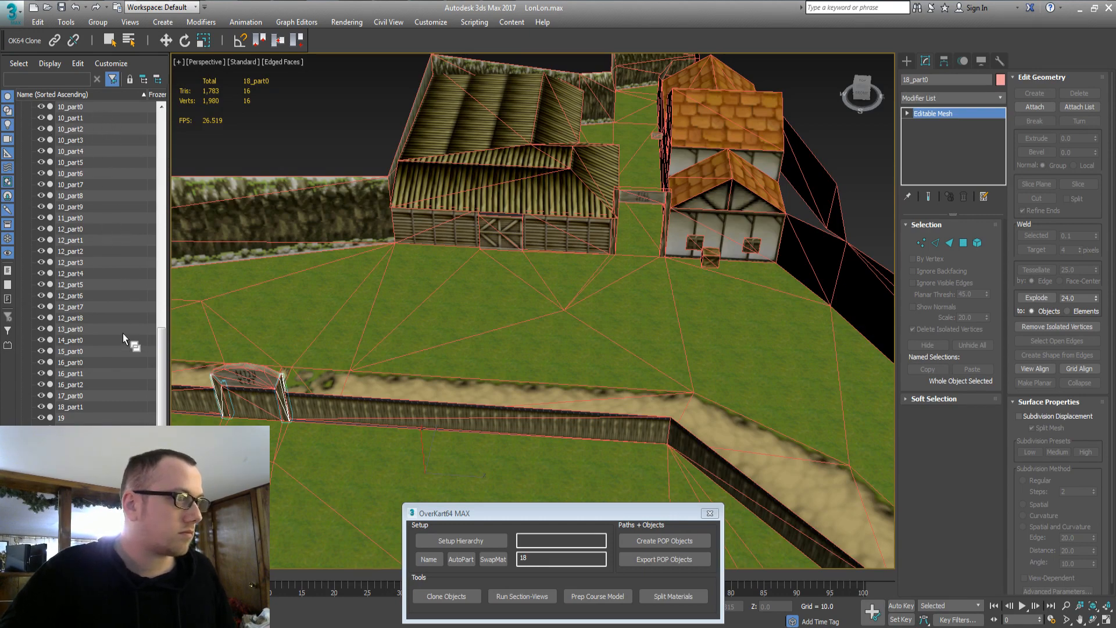
pyautogui.click(25, 166)
pyautogui.scroll(14, 51, 278)
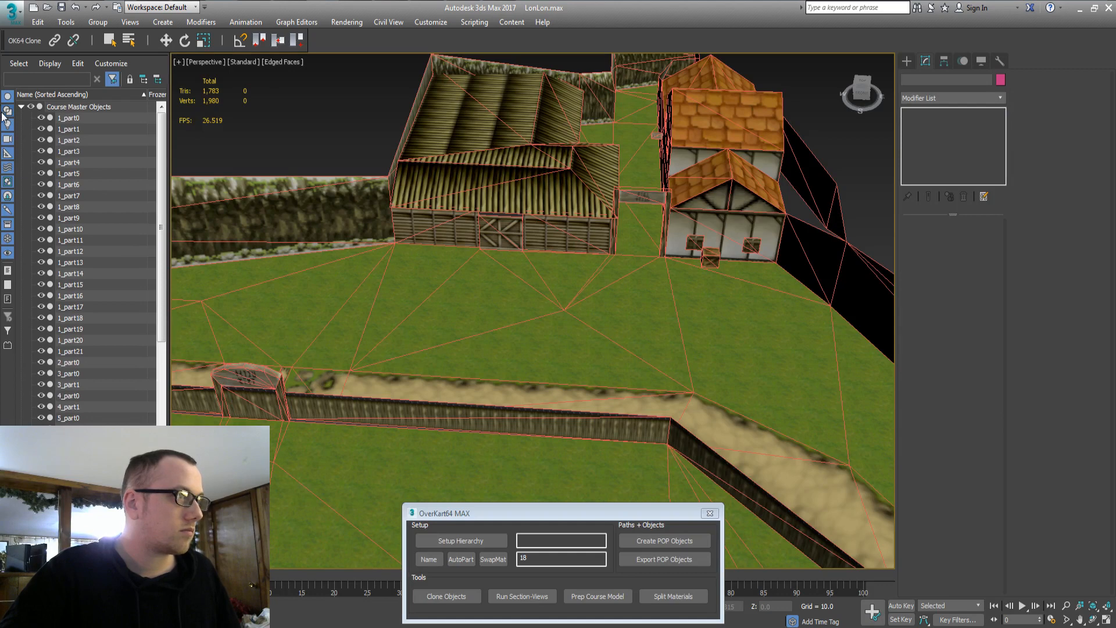
pyautogui.click(22, 107)
pyautogui.click(51, 128)
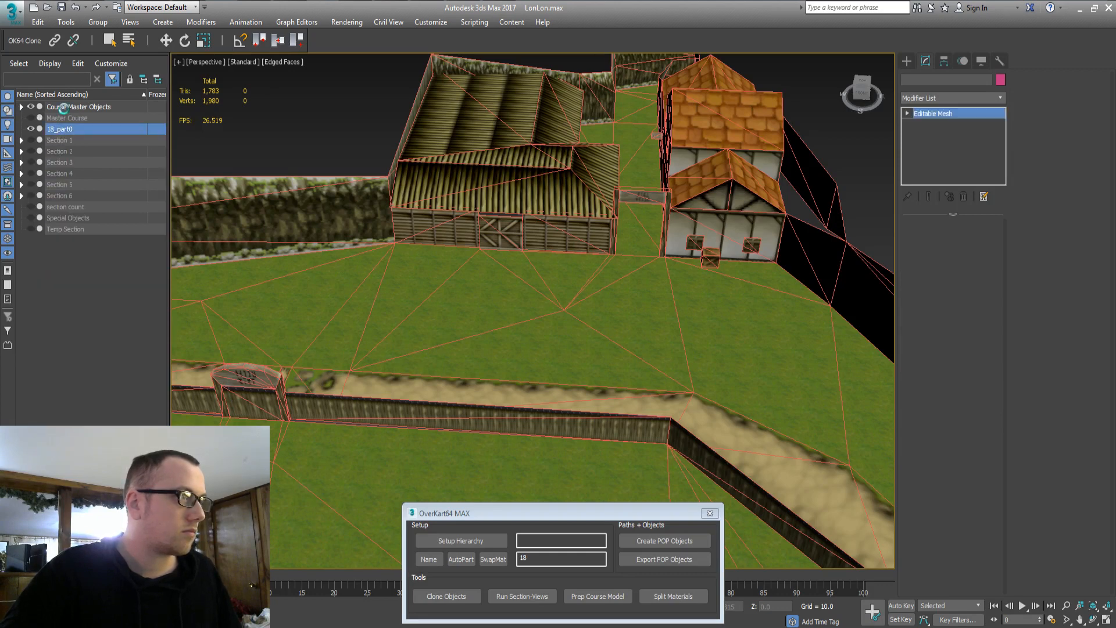
pyautogui.click(21, 107)
# Check the faces of object 19 across the course and rename it 19_part0
pyautogui.click(90, 126)
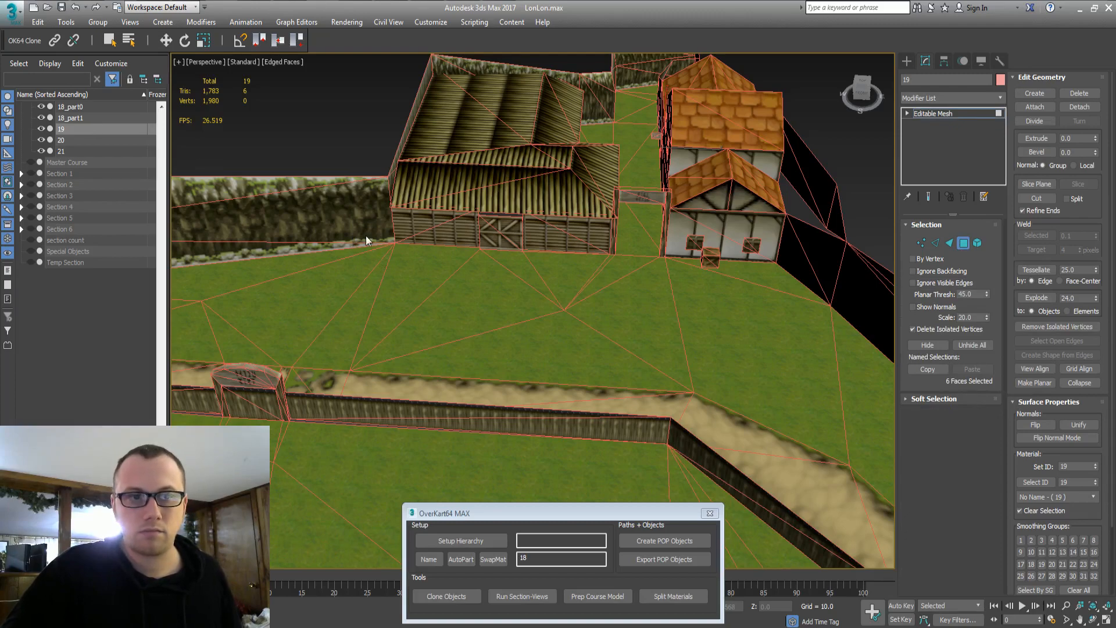
pyautogui.moveTo(378, 298); pyautogui.dragTo(386, 261, button='middle')
pyautogui.scroll(-5, 386, 262)
pyautogui.keyDown('alt'); pyautogui.moveTo(489, 345); pyautogui.dragTo(376, 365, button='middle'); pyautogui.keyUp('alt')
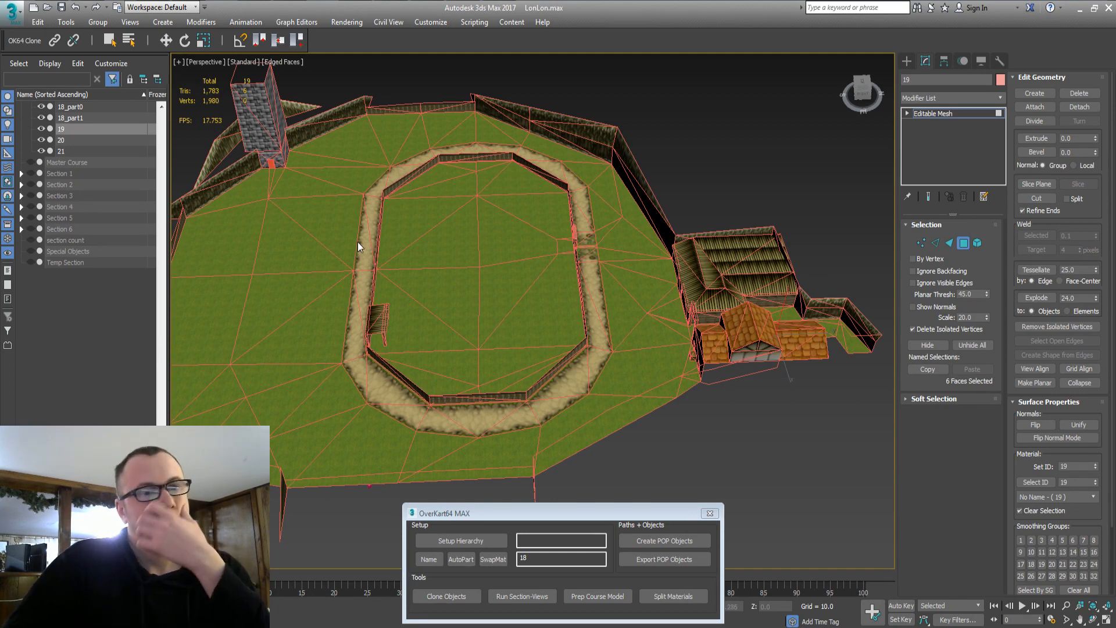
pyautogui.click(914, 78)
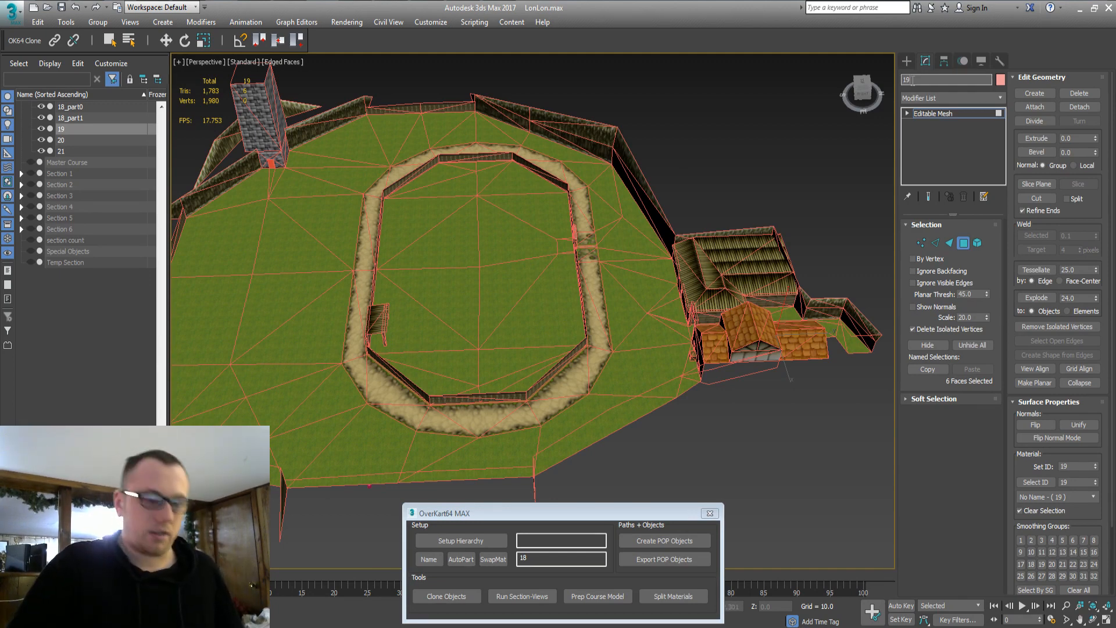
pyautogui.write('_part0')
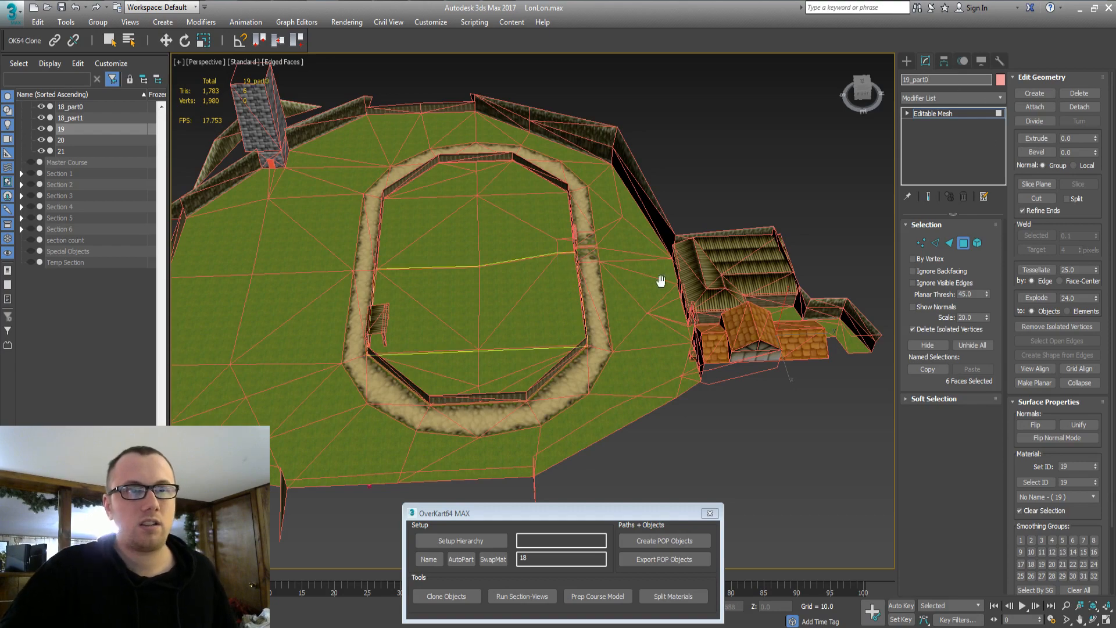
# Rename object 20, the base of the brick tower, as 20_part0 by running AutoPart with the base name 20
pyautogui.moveTo(661, 281); pyautogui.dragTo(690, 288, button='middle')
pyautogui.click(186, 236)
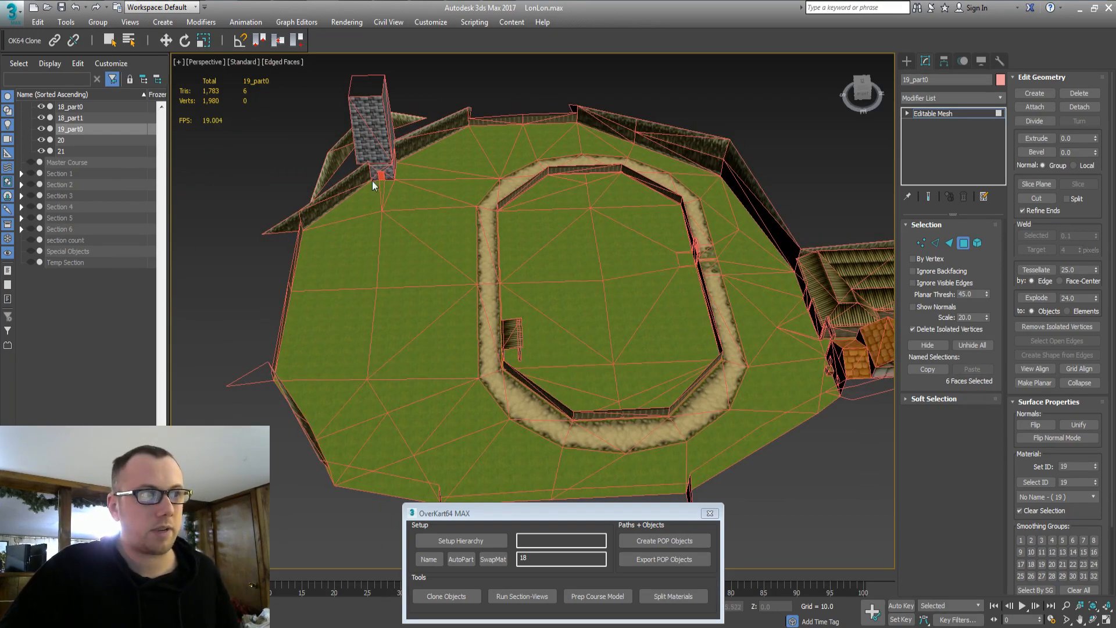
pyautogui.moveTo(652, 256); pyautogui.dragTo(443, 285, button='middle')
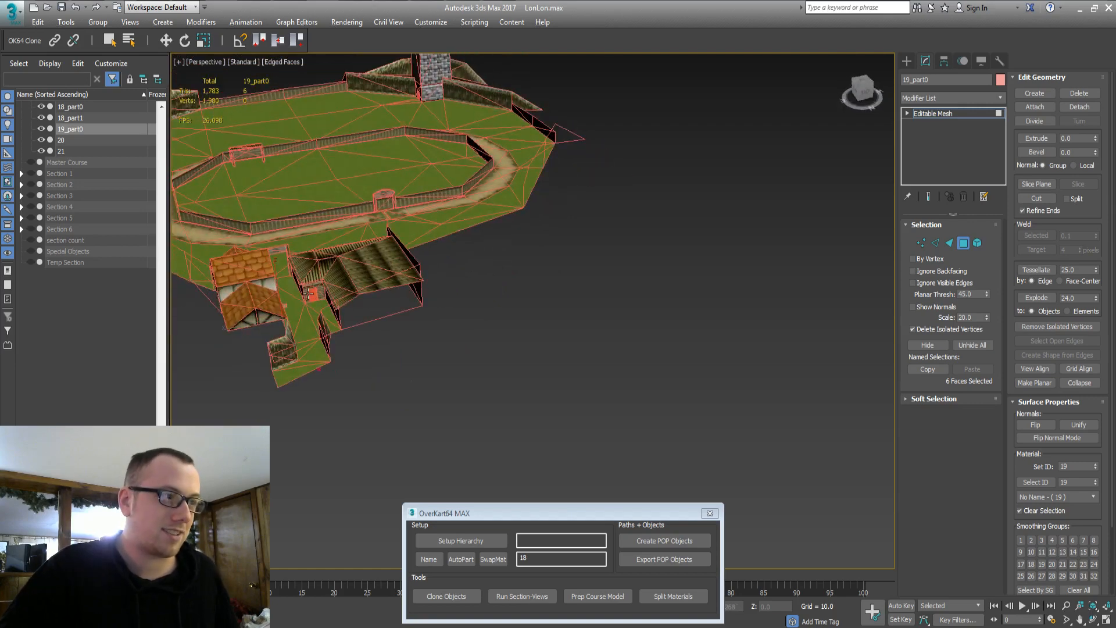
pyautogui.click(68, 142)
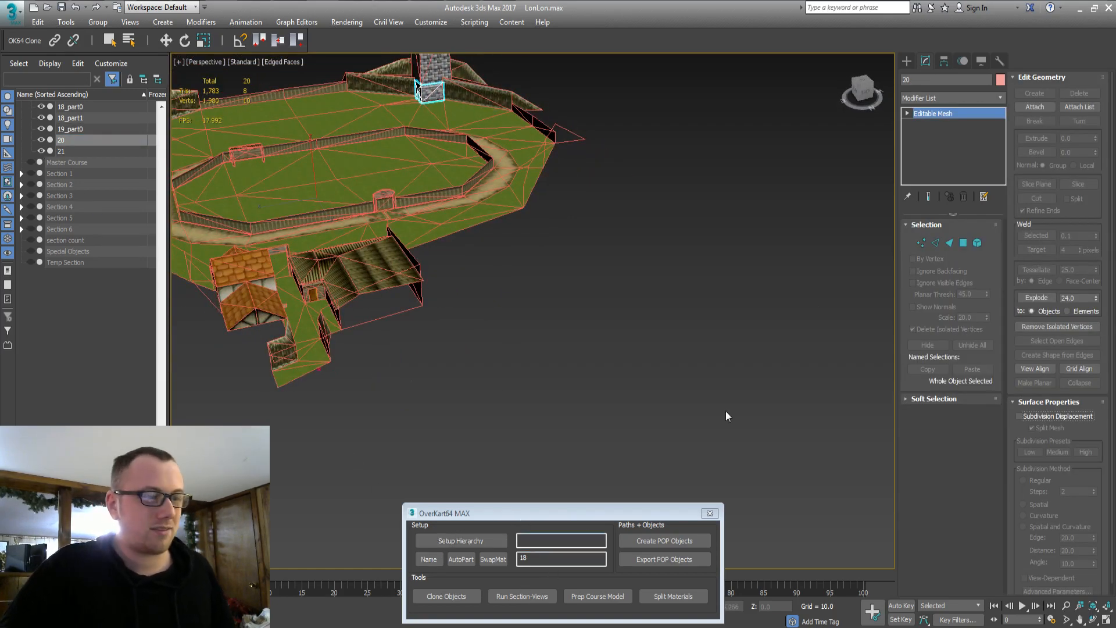
pyautogui.press('4')
pyautogui.press('z')
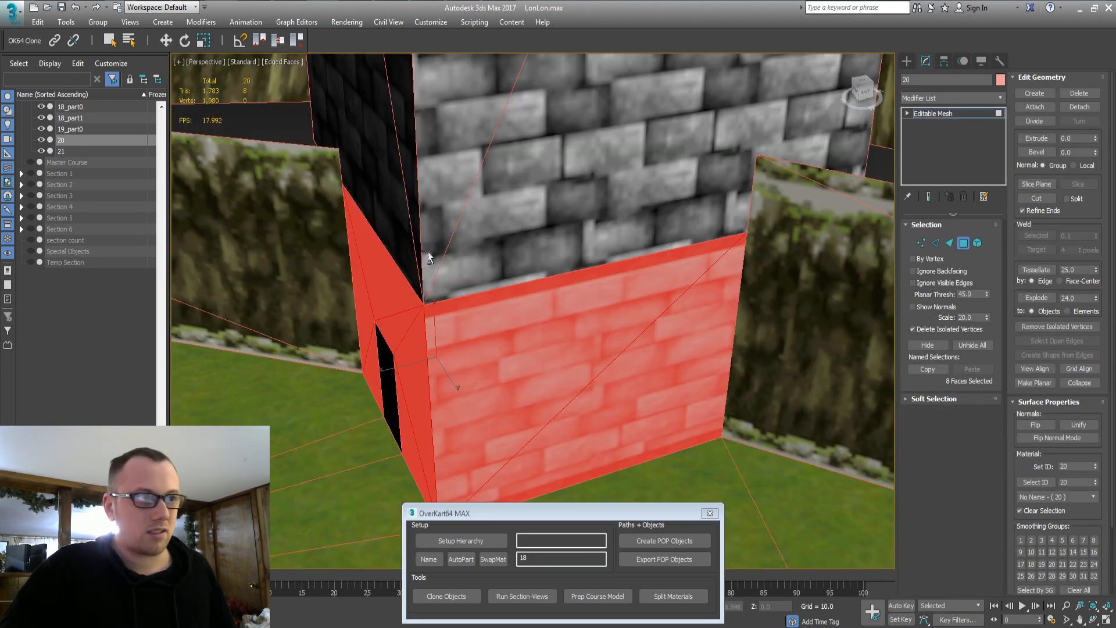
pyautogui.keyDown('alt'); pyautogui.moveTo(428, 256); pyautogui.dragTo(405, 317, button='middle'); pyautogui.keyUp('alt')
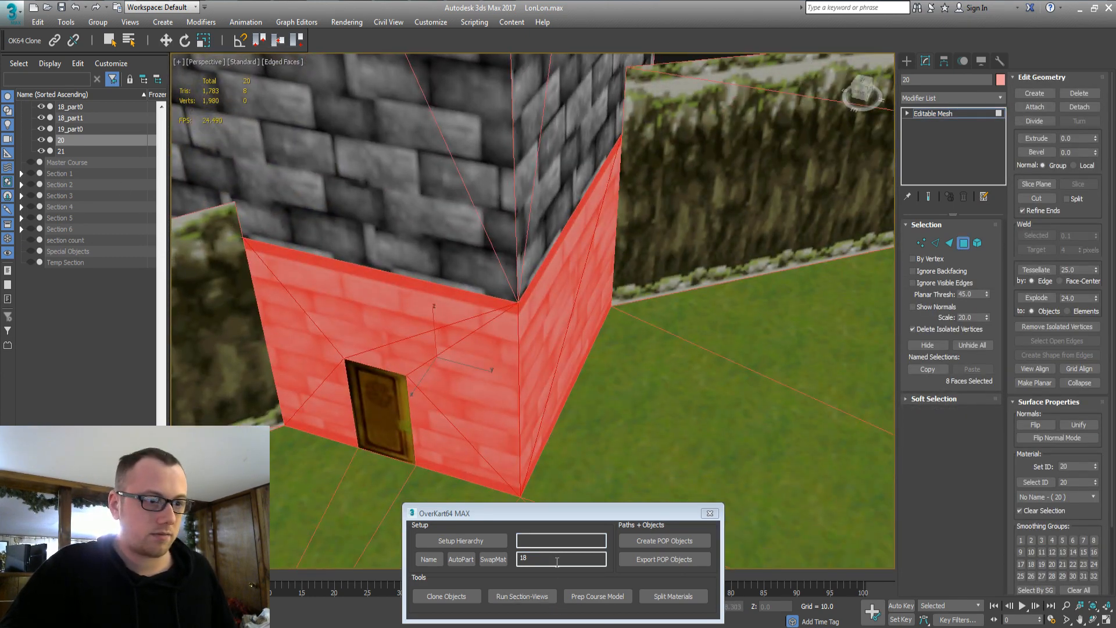
pyautogui.moveTo(555, 560); pyautogui.dragTo(463, 548)
pyautogui.write('20')
pyautogui.click(460, 564)
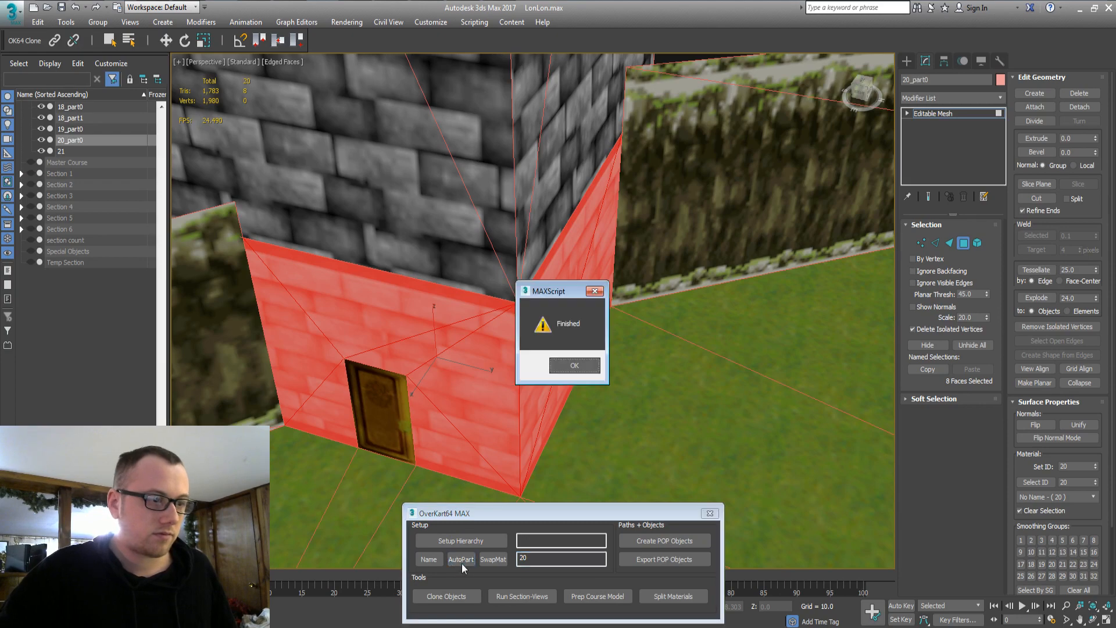
pyautogui.press('Return')
# Rename object 21, the upper walls of the brick tower, as 21_part0 by running AutoPart with the base name 21
pyautogui.click(65, 151)
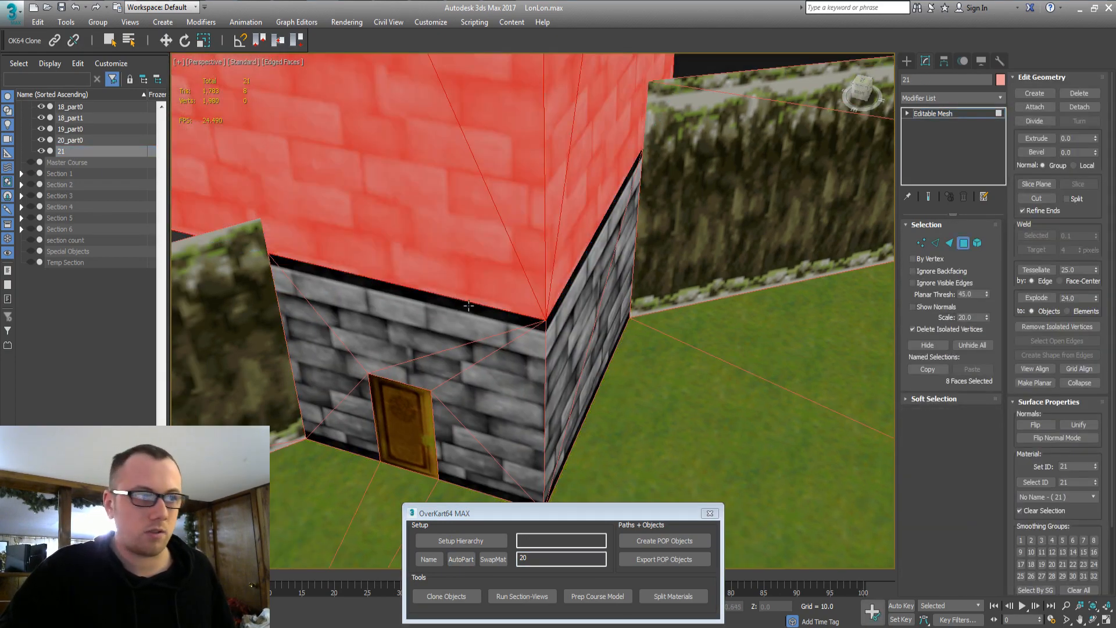
pyautogui.press('z')
pyautogui.moveTo(534, 559); pyautogui.dragTo(506, 555)
pyautogui.write('21')
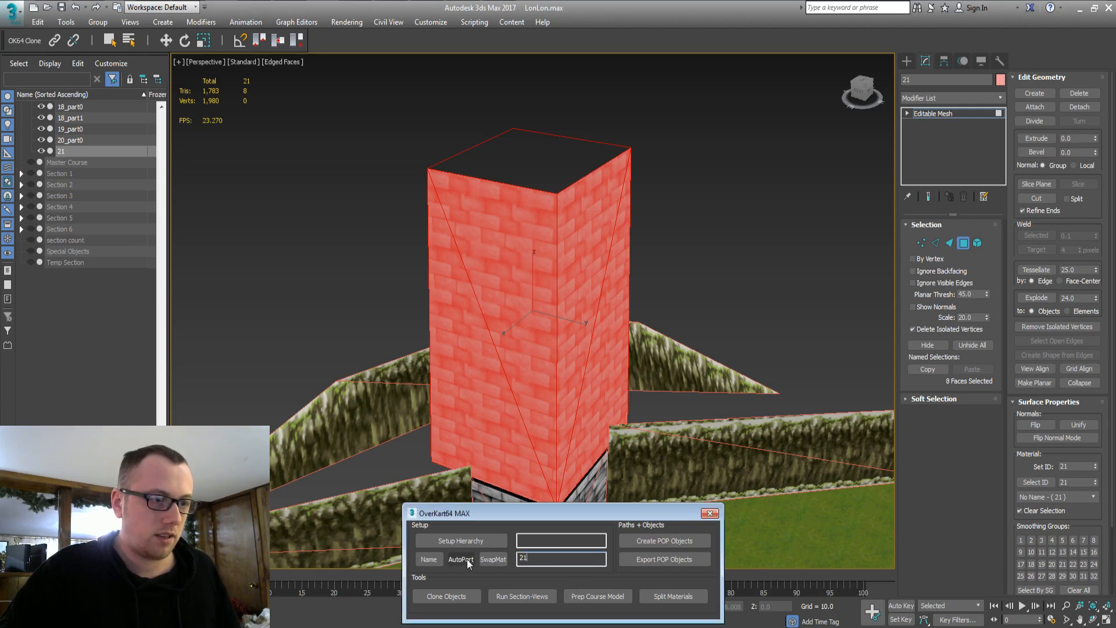
pyautogui.click(459, 560)
pyautogui.press('Return')
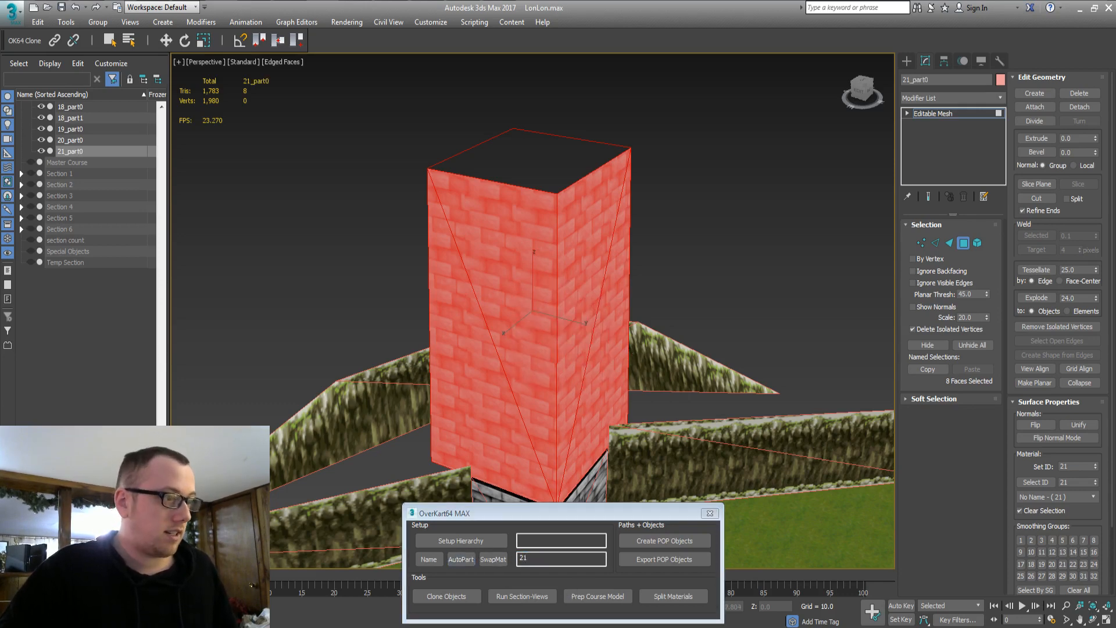
# Rename object 7, the house's tiled roofs, as 7_part0 by running AutoPart with the base name 7
pyautogui.moveTo(162, 448); pyautogui.dragTo(169, 138)
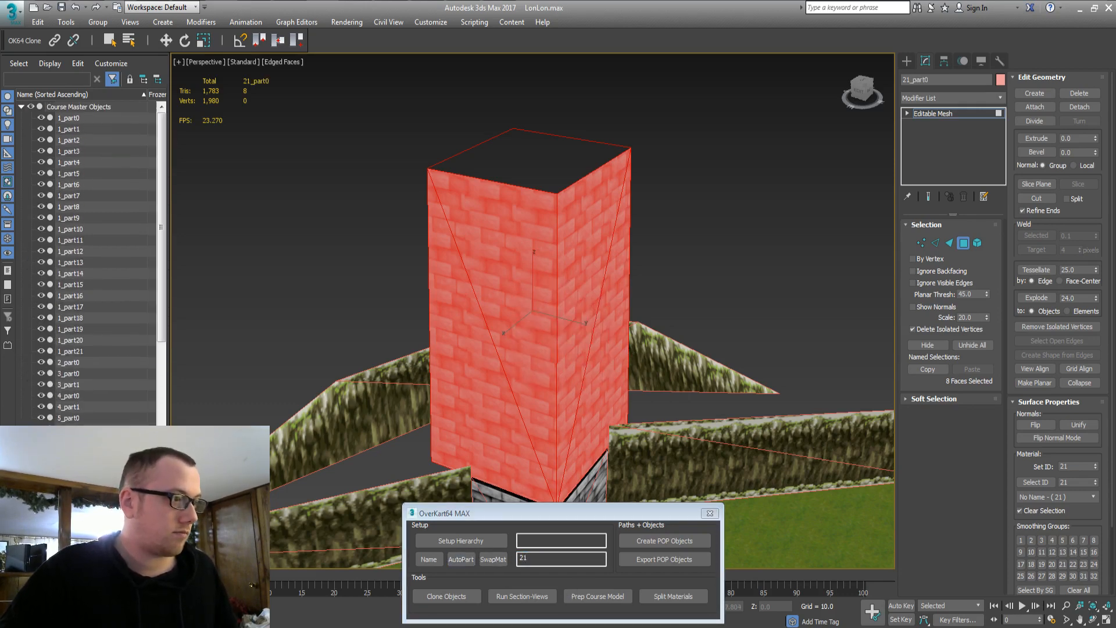
pyautogui.click(69, 450)
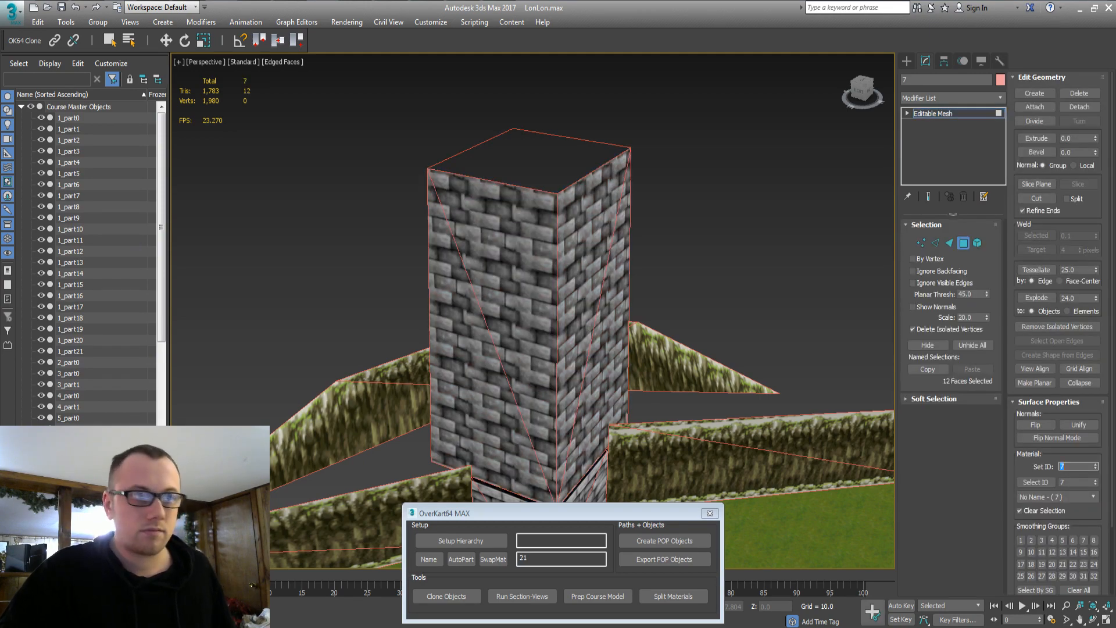
pyautogui.moveTo(614, 311); pyautogui.dragTo(531, 306, button='middle')
pyautogui.press('z')
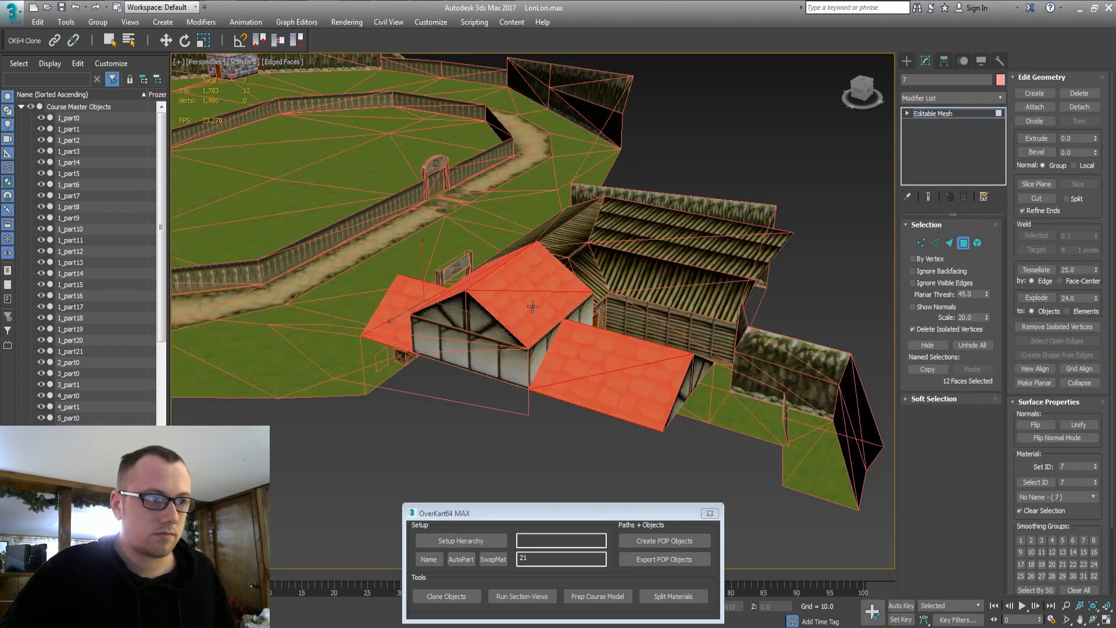
pyautogui.doubleClick(540, 555)
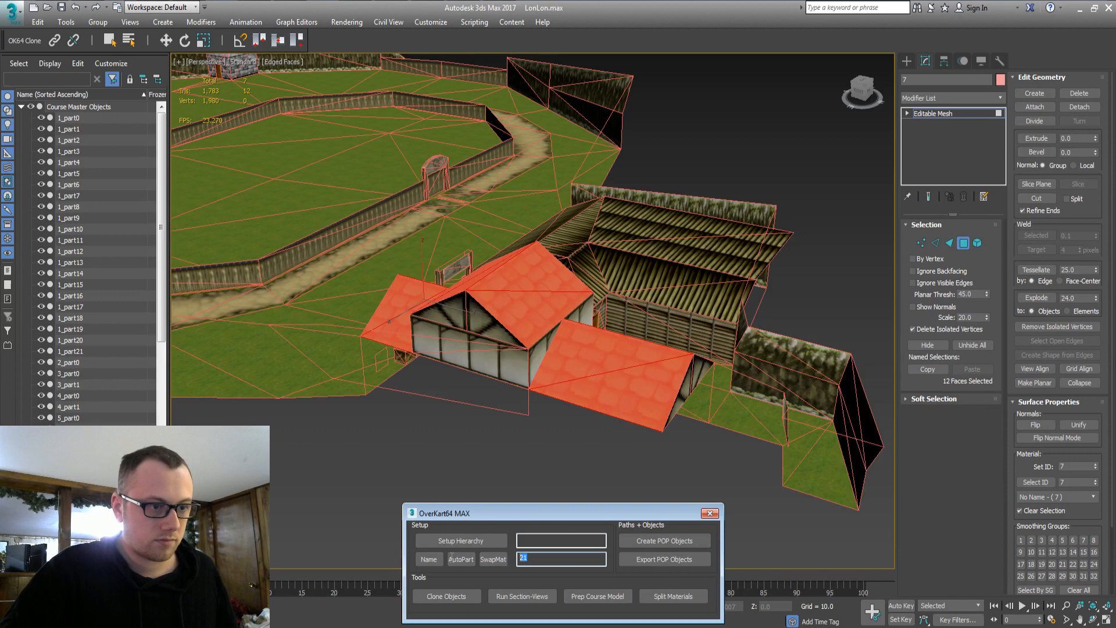
pyautogui.write('7')
pyautogui.click(462, 562)
pyautogui.press('Return')
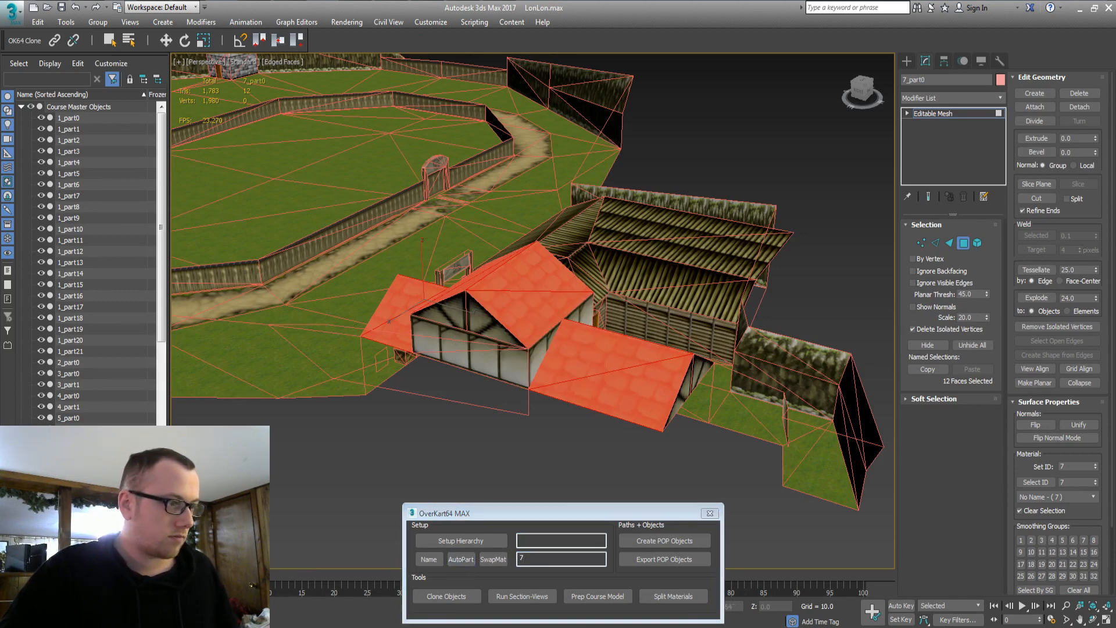
# Check the part names under Course Master Objects and collapse that group in the scene hierarchy
pyautogui.scroll(-10, 148, 169)
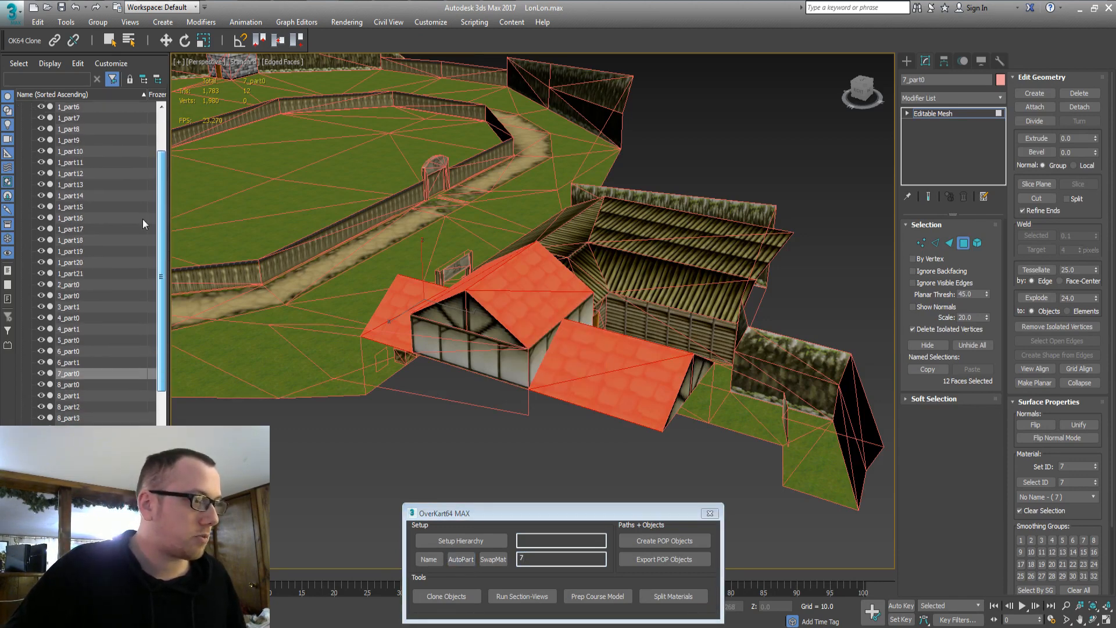
pyautogui.scroll(10, 105, 256)
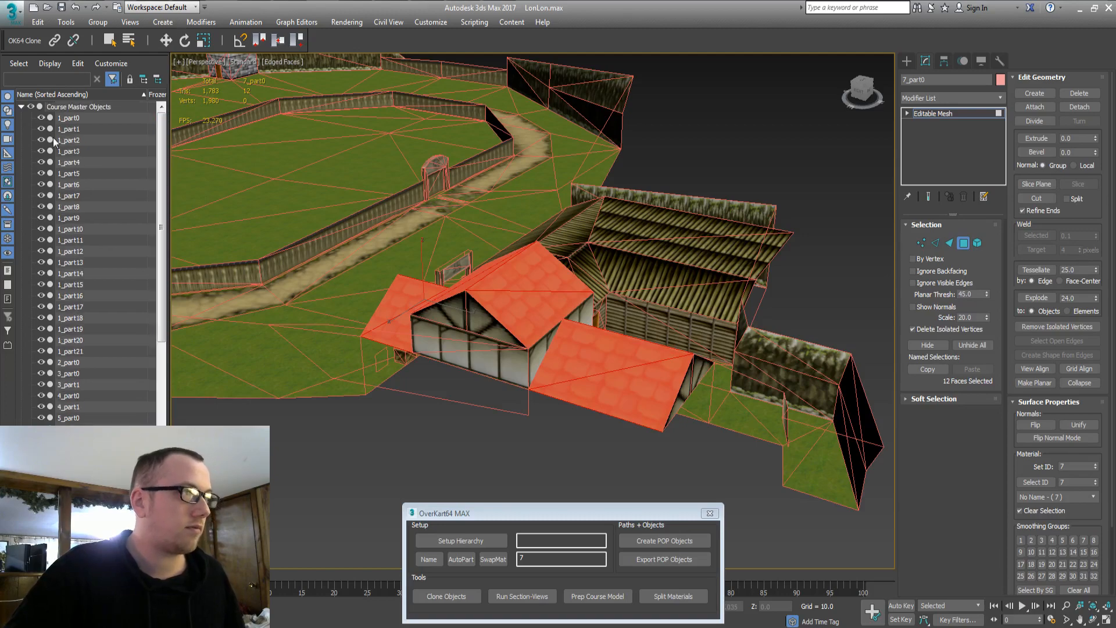
pyautogui.click(22, 107)
pyautogui.moveTo(321, 219); pyautogui.dragTo(528, 262, button='middle')
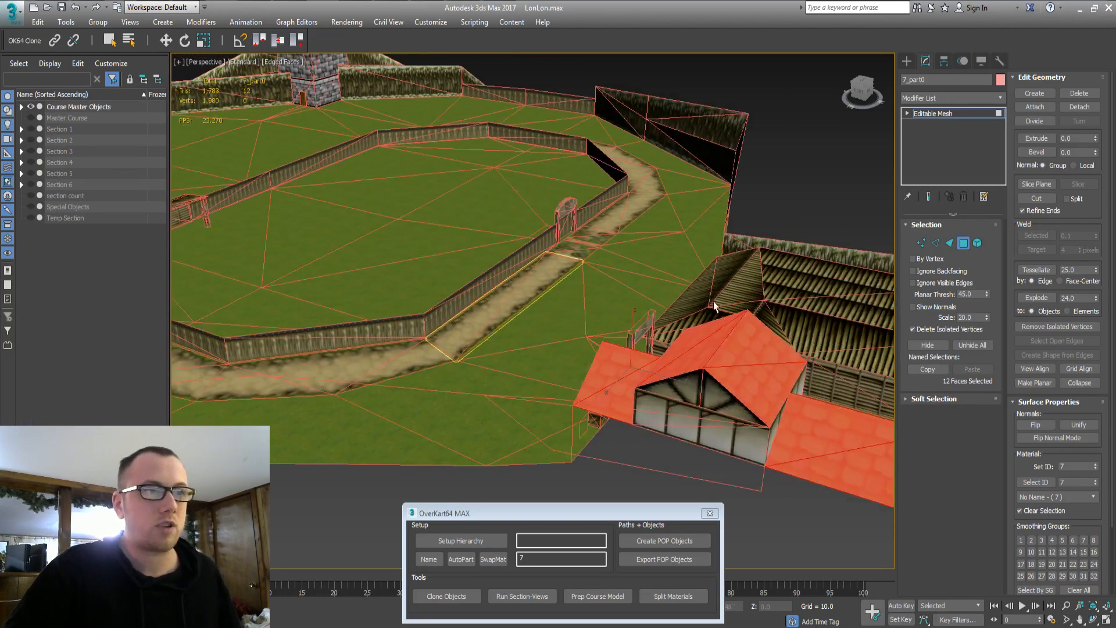
pyautogui.keyDown('alt'); pyautogui.moveTo(713, 301); pyautogui.dragTo(542, 198, button='middle'); pyautogui.keyUp('alt')
pyautogui.scroll(-2, 556, 332)
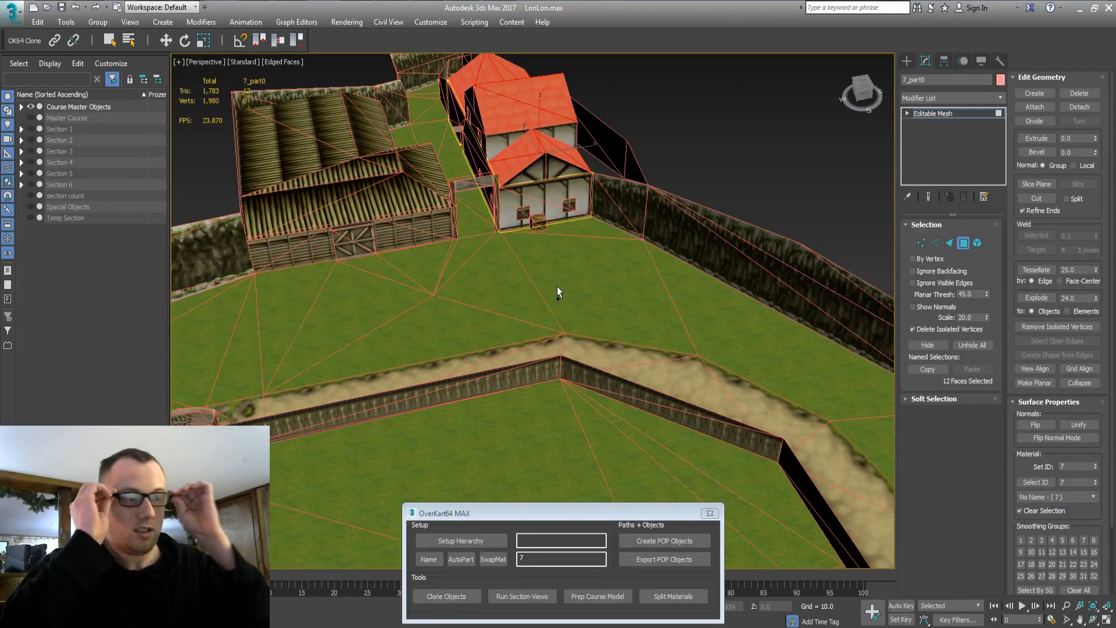
pyautogui.click(527, 325)
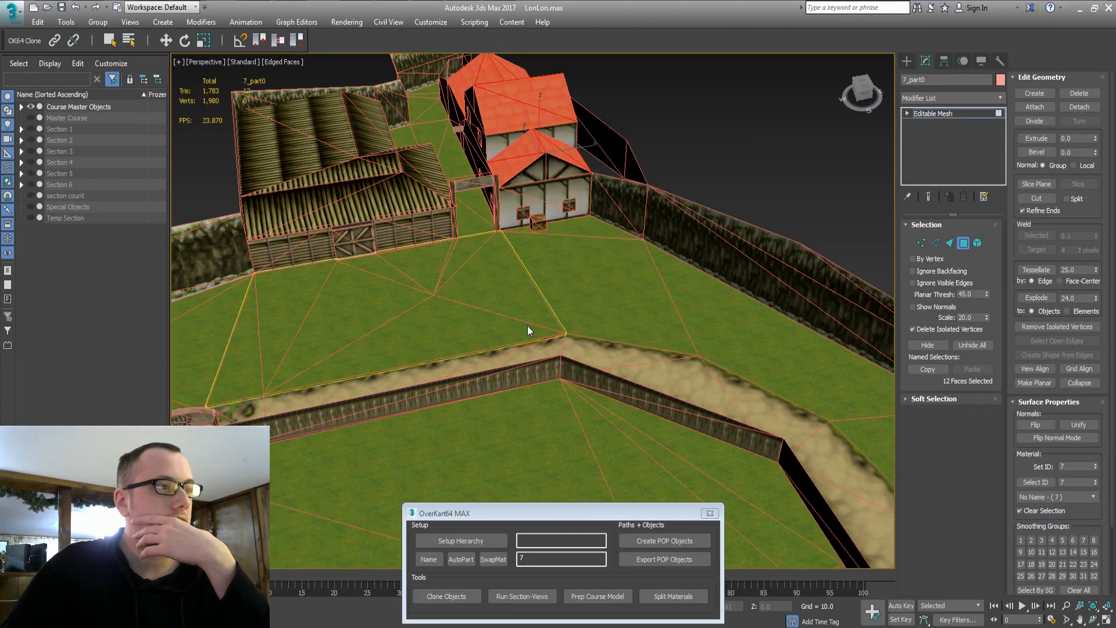
pyautogui.moveTo(528, 325); pyautogui.dragTo(584, 297, button='middle')
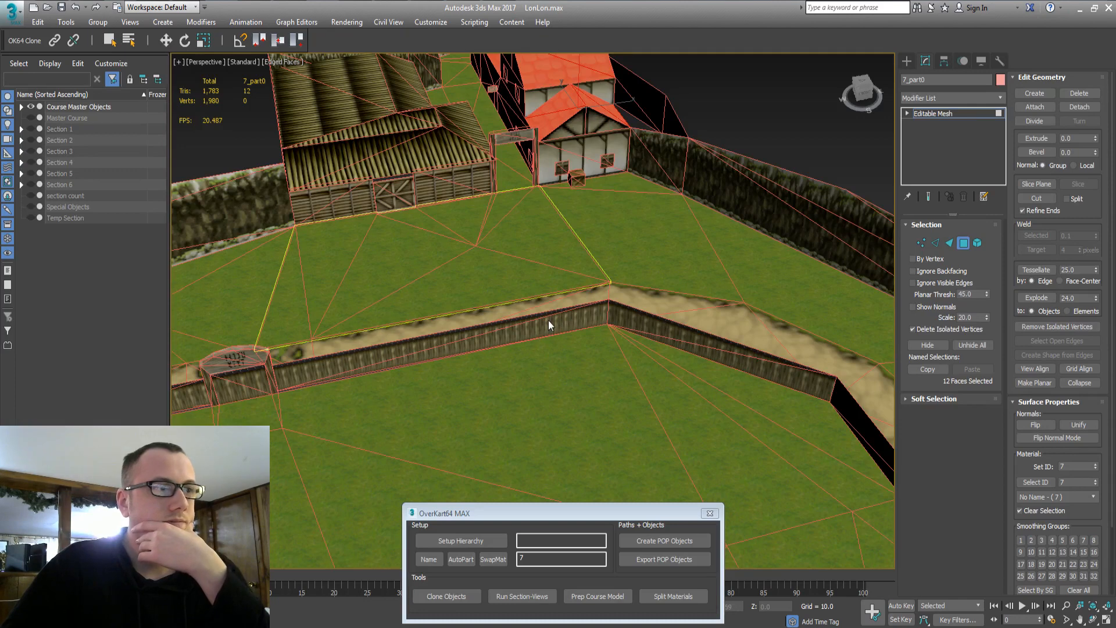